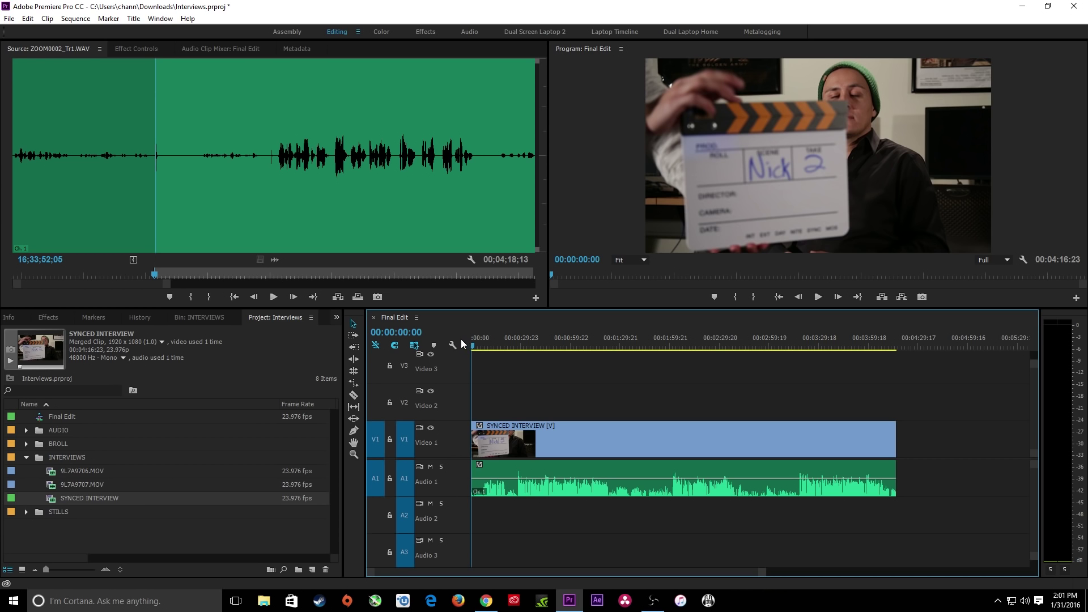
Ripple-trim the opening of the synced interview clip, removing everything before 00:00:27:19.
{"action": "key", "text": "equal"}
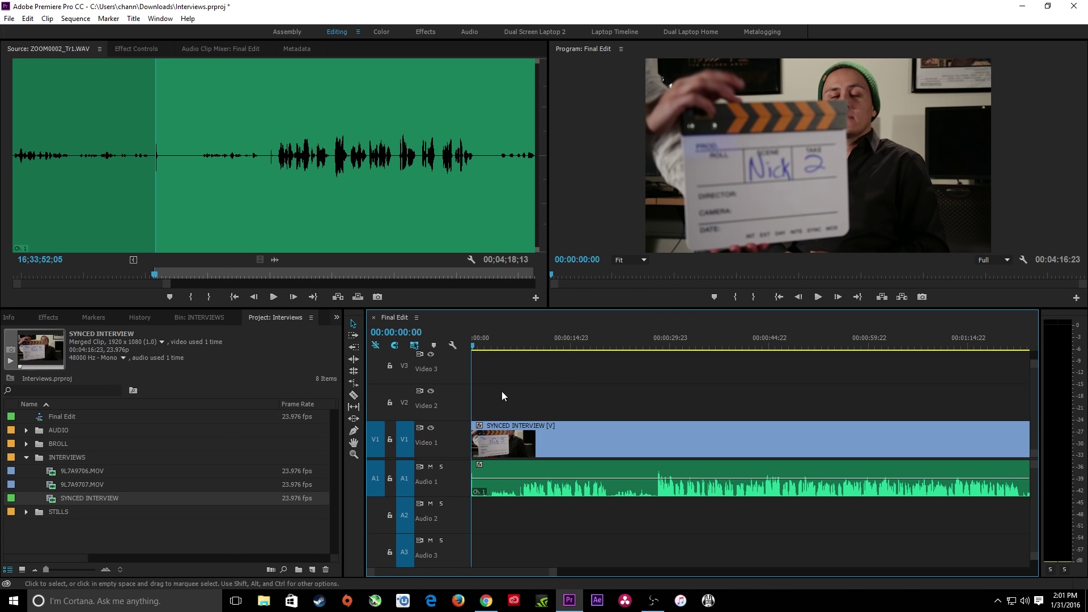
{"action": "left_click", "coordinate": [490, 344]}
{"action": "left_click_drag", "start_coordinate": [491, 342], "coordinate": [515, 347]}
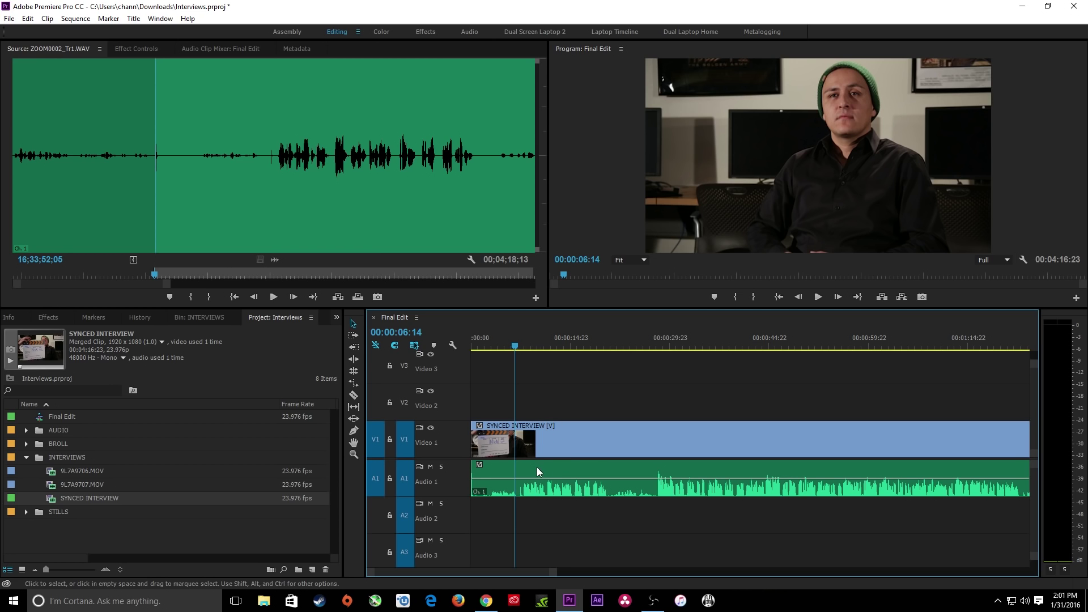
{"action": "key", "text": "space"}
{"action": "key", "text": "space"}
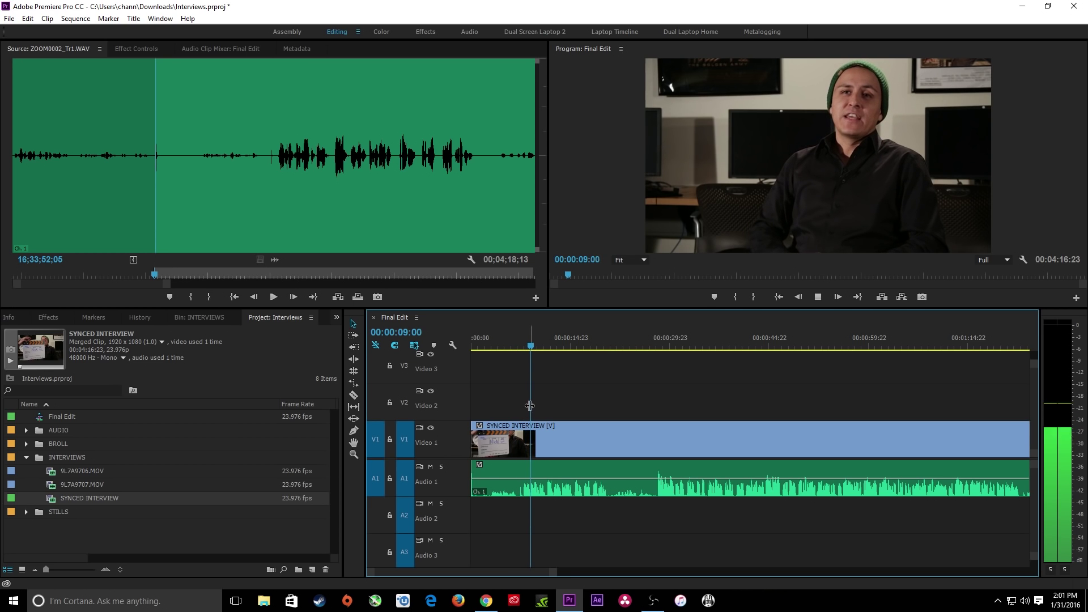
{"action": "left_click", "coordinate": [523, 348]}
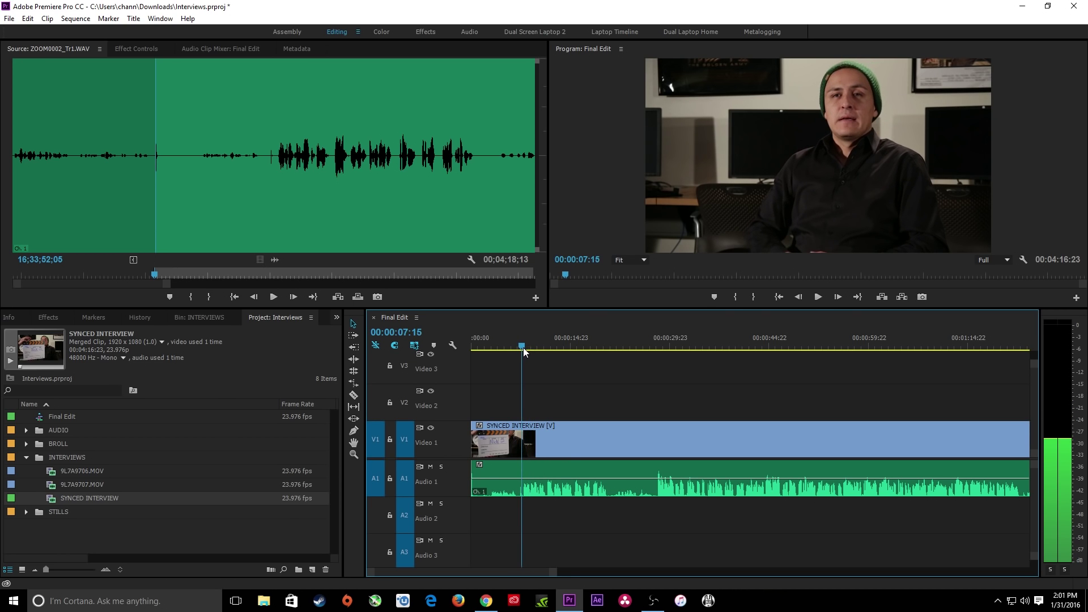
{"action": "left_click_drag", "start_coordinate": [523, 348], "coordinate": [658, 357]}
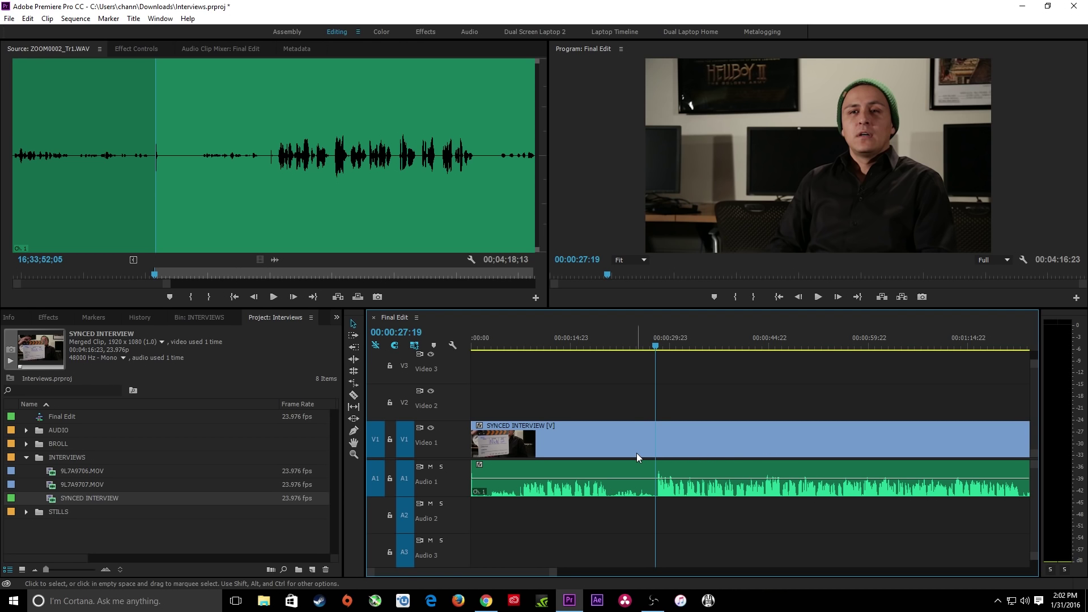
{"action": "key", "text": "q"}
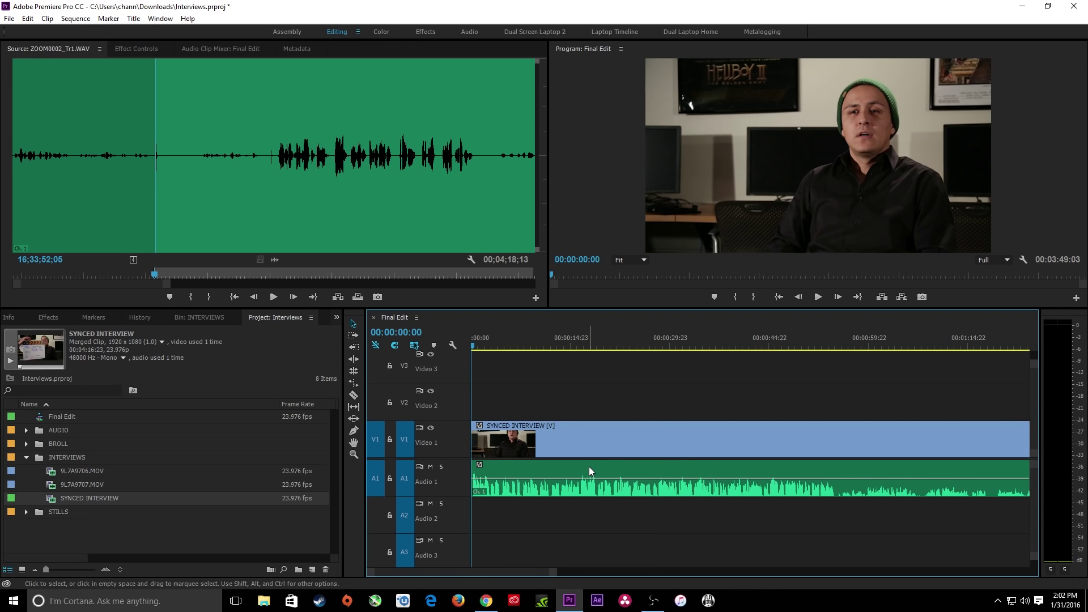
Split the interview's video and audio at 00:00:55:04, just after the first answer ends.
{"action": "key", "text": "backslash"}
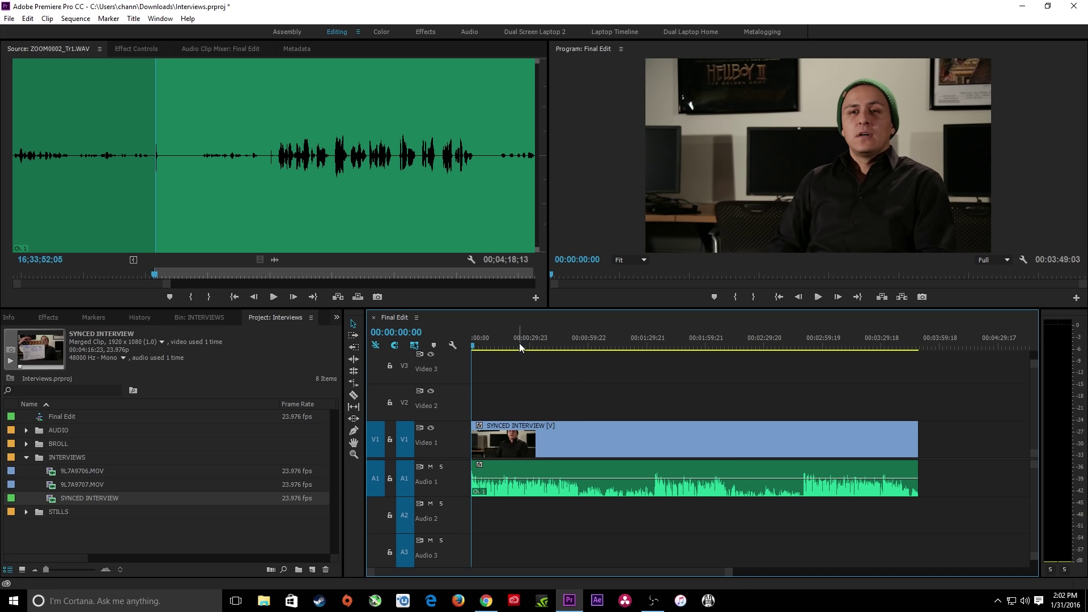
{"action": "left_click_drag", "start_coordinate": [519, 343], "coordinate": [575, 352]}
{"action": "key", "text": "="}
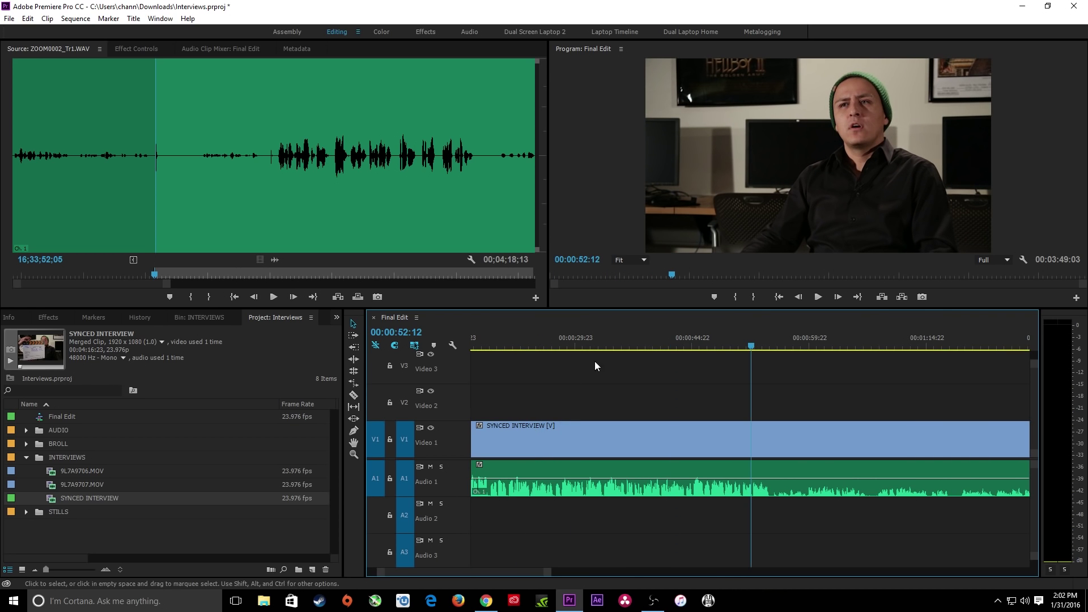
{"action": "left_click_drag", "start_coordinate": [747, 349], "coordinate": [773, 347]}
{"action": "key", "text": "ctrl+k"}
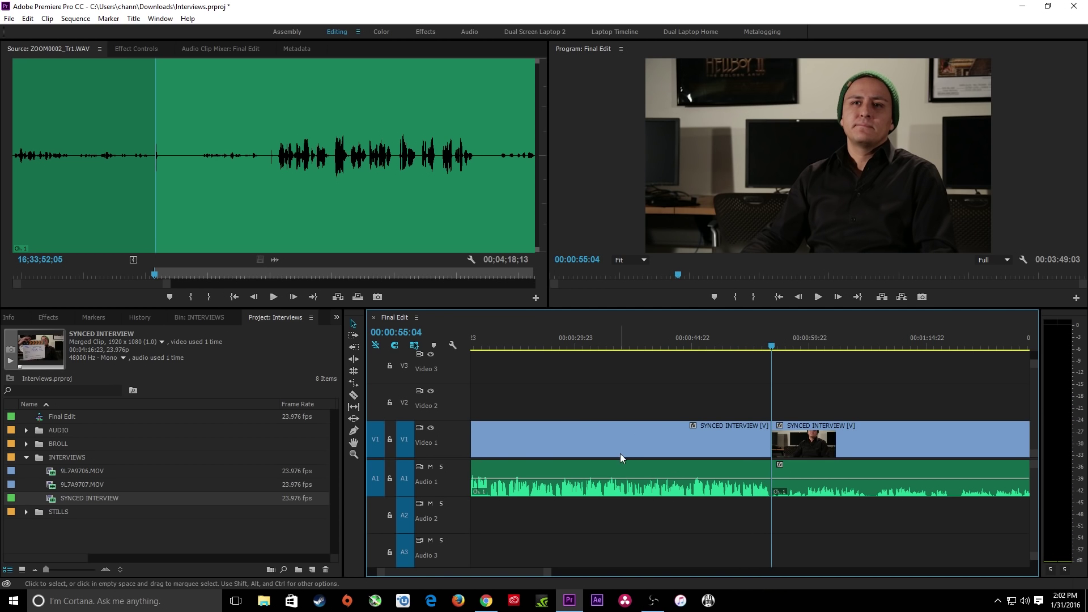
Ripple-trim the start of the second interview clip up to 00:01:33:16 to remove the quiet question section.
{"action": "key", "text": "minus"}
{"action": "left_click_drag", "start_coordinate": [596, 350], "coordinate": [655, 350]}
{"action": "key", "text": "equal"}
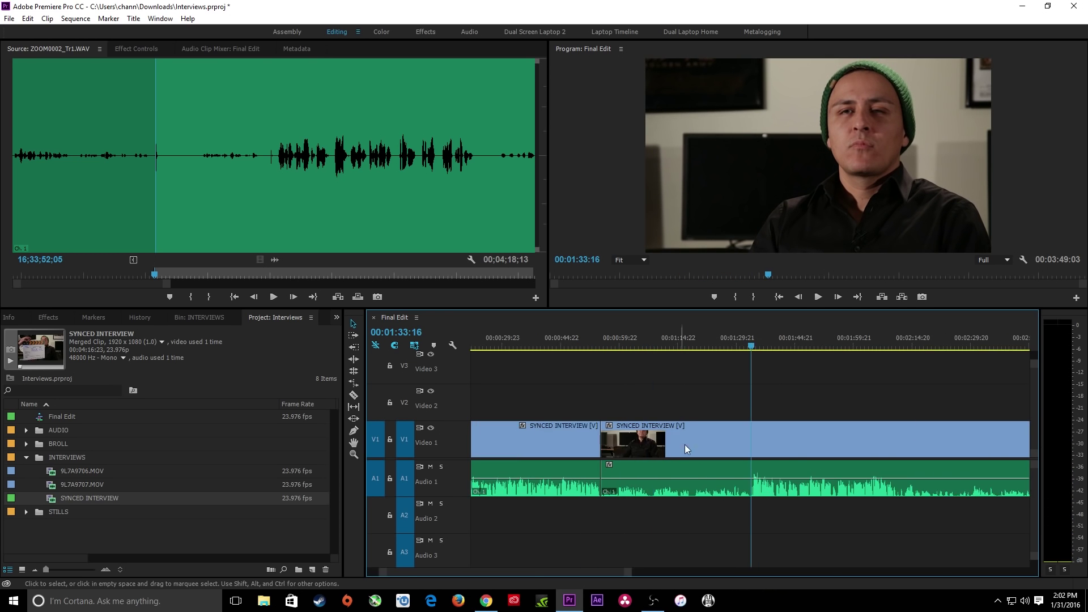
{"action": "key", "text": "minus"}
{"action": "key", "text": "minus"}
{"action": "key", "text": "Up"}
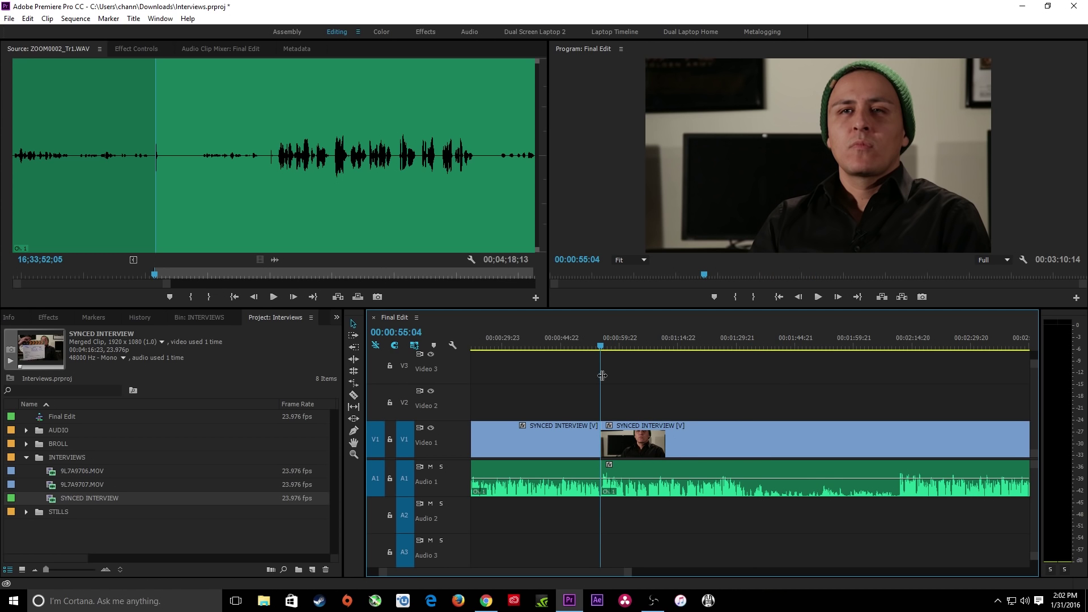
Split the interview at 00:01:33:06 and ripple-trim the start of the new clip up to 00:02:11:02.
{"action": "left_click_drag", "start_coordinate": [609, 342], "coordinate": [751, 356]}
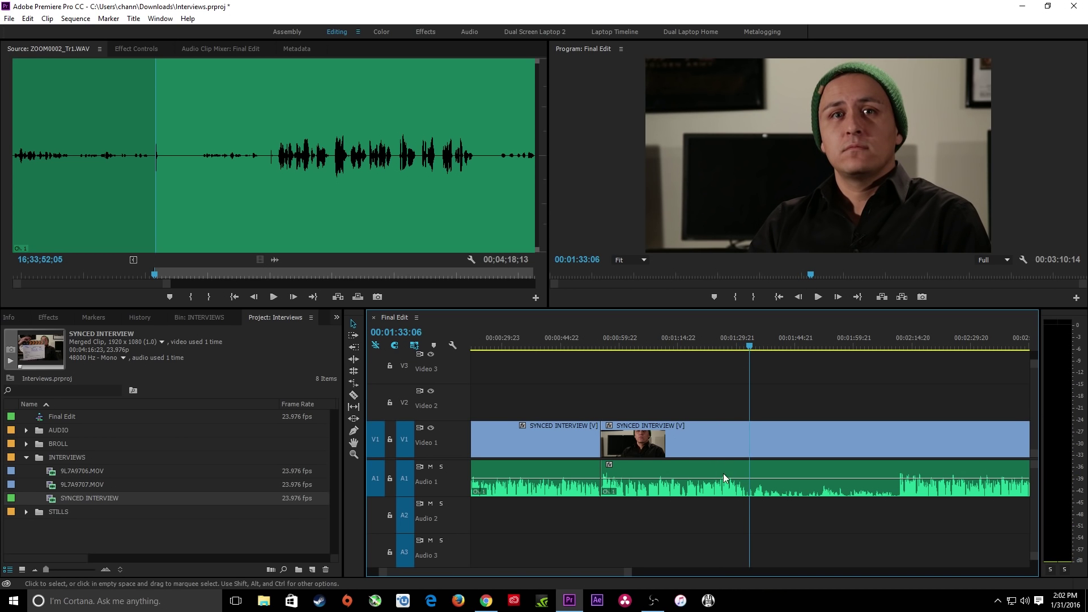
{"action": "key", "text": "ctrl+k"}
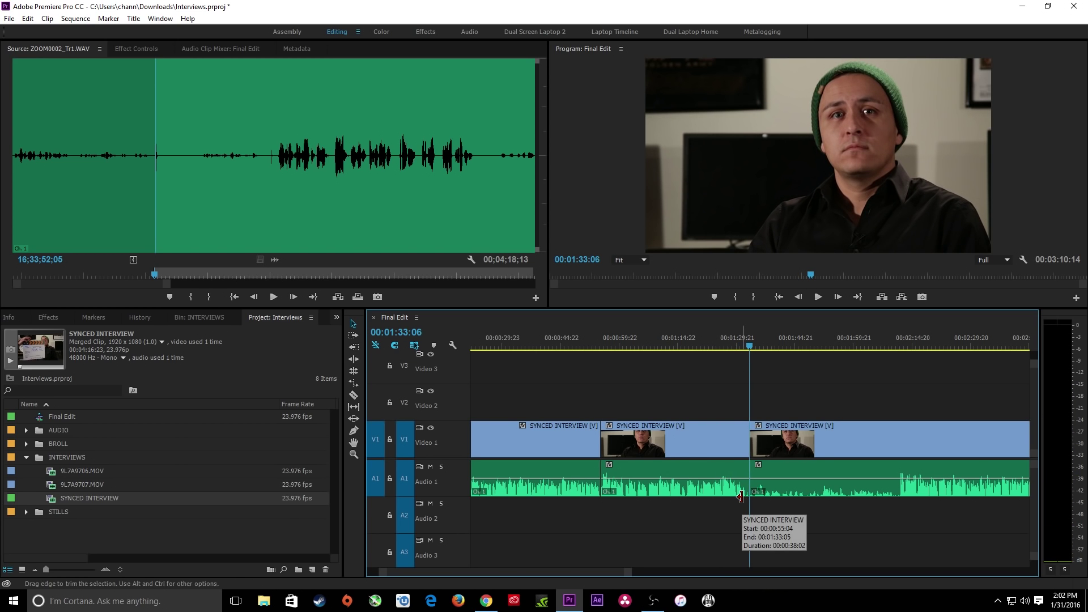
{"action": "left_click_drag", "start_coordinate": [886, 339], "coordinate": [901, 344]}
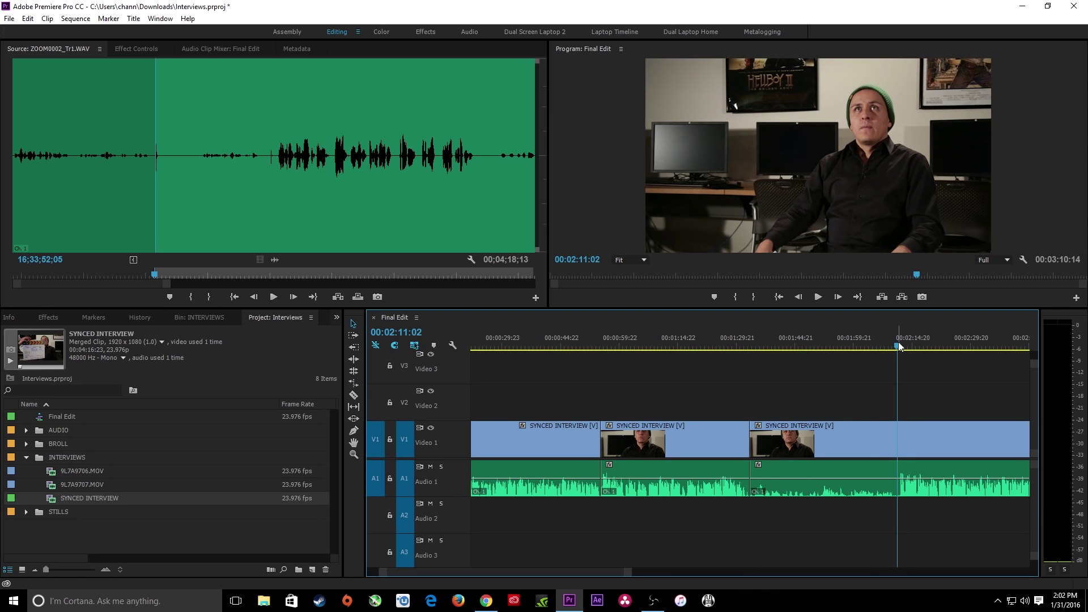
{"action": "key", "text": "q"}
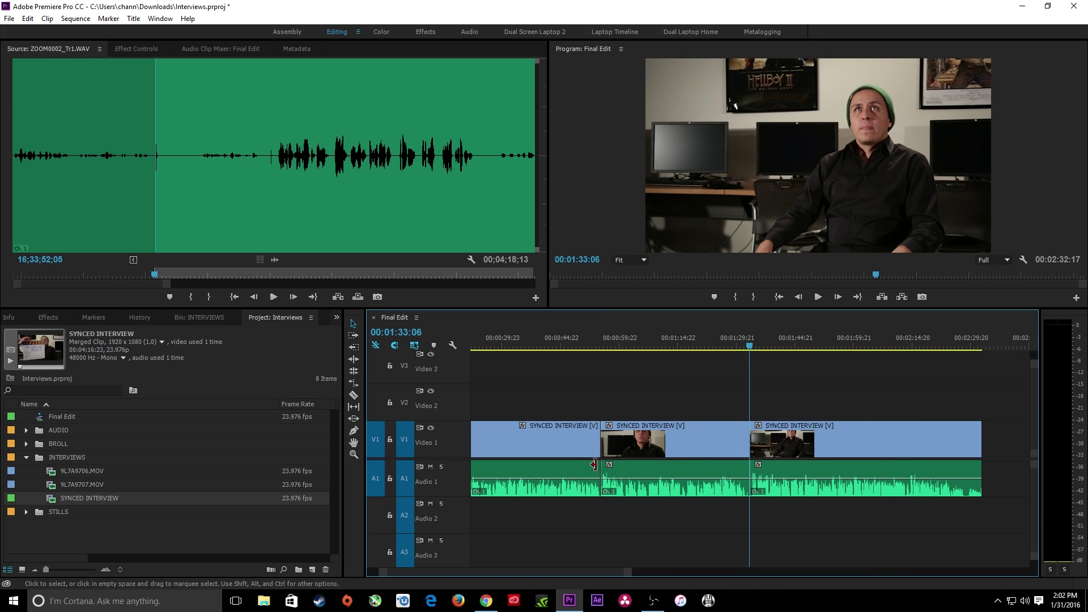
Play the end of the last answer and trim the final interview clip's tail at 00:02:28:00.
{"action": "key", "text": "minus"}
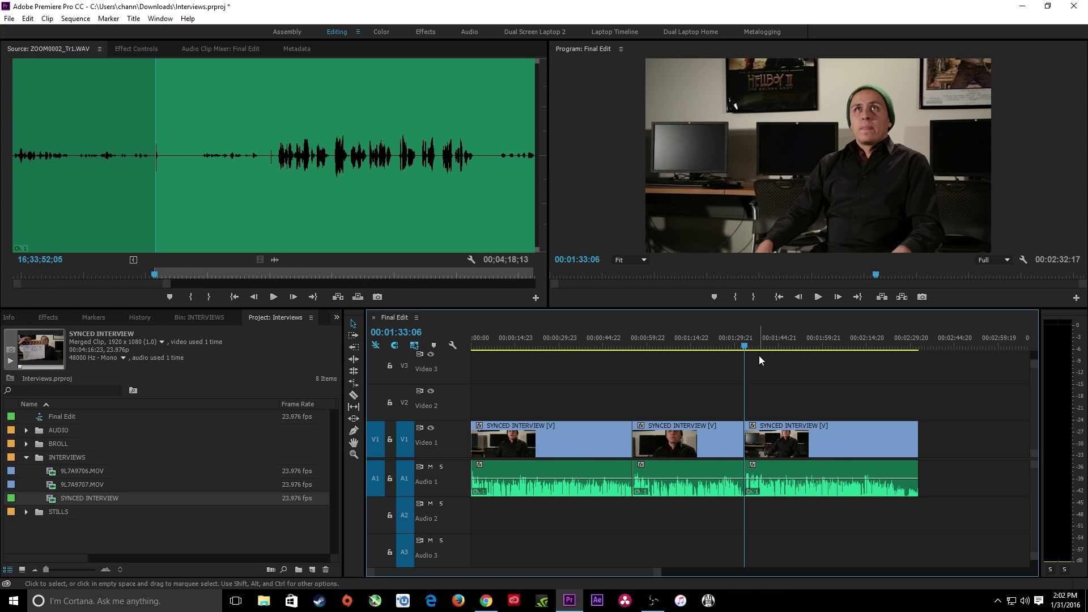
{"action": "left_click", "coordinate": [897, 342]}
{"action": "key", "text": "equal"}
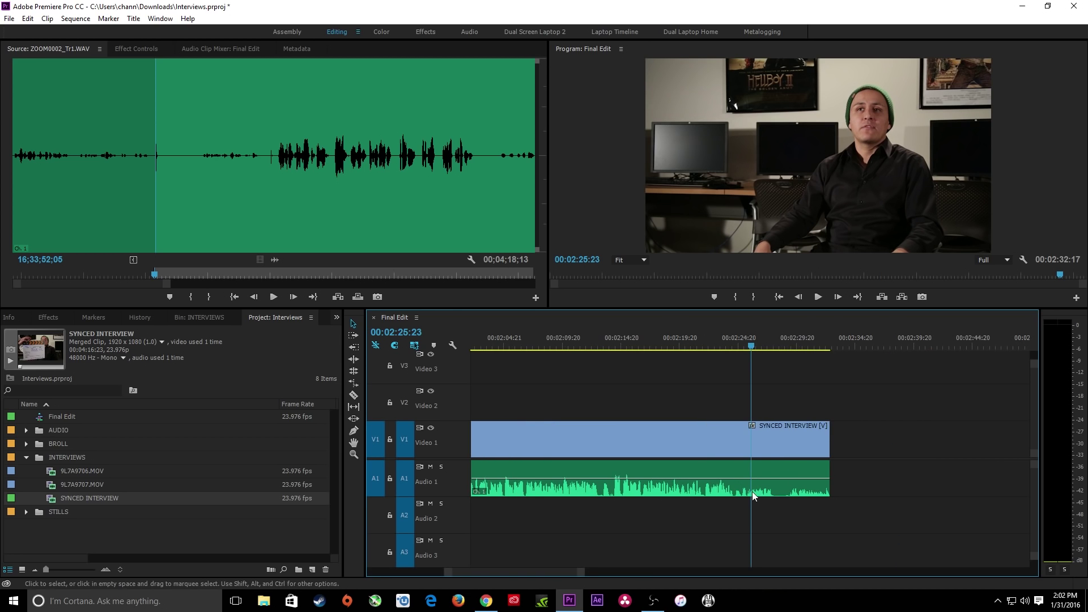
{"action": "key", "text": "space"}
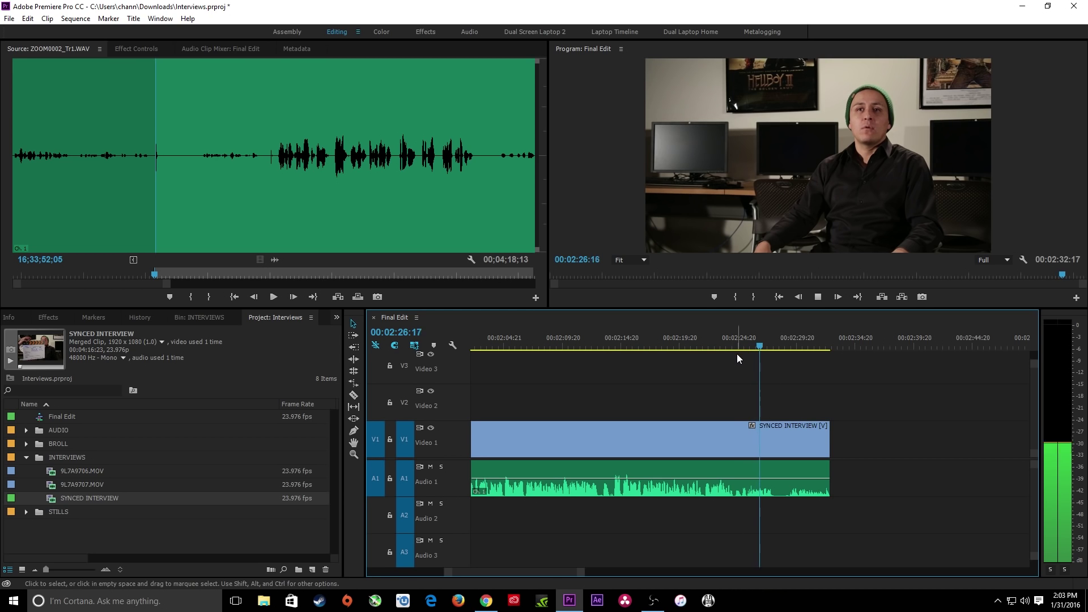
{"action": "key", "text": "space"}
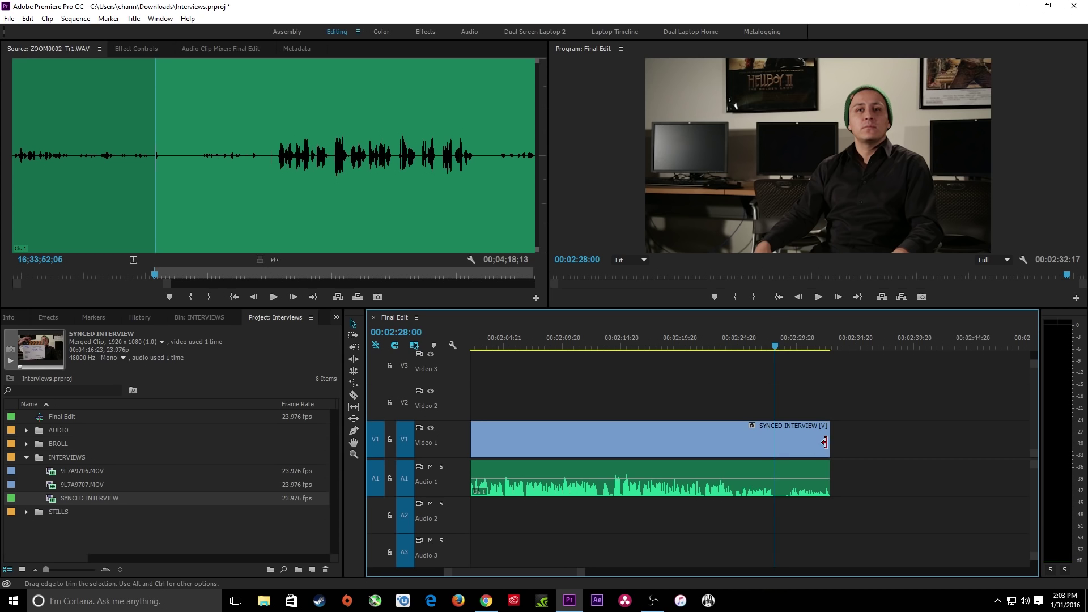
{"action": "key", "text": "w"}
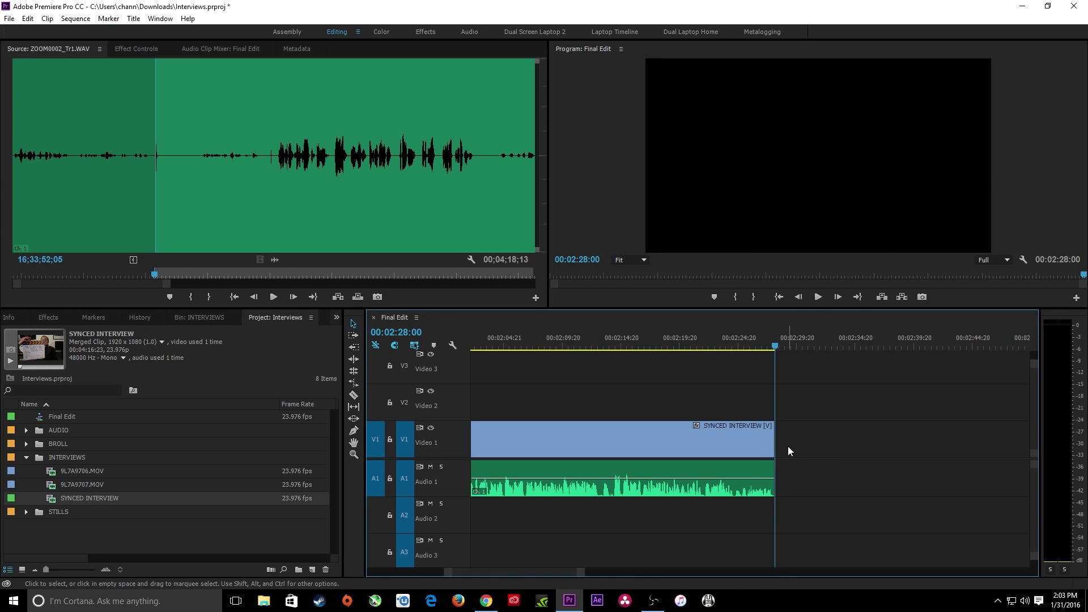
Play the trimmed sequence from its beginning and review the first interview answer for a possible cut point.
{"action": "key", "text": "backslash"}
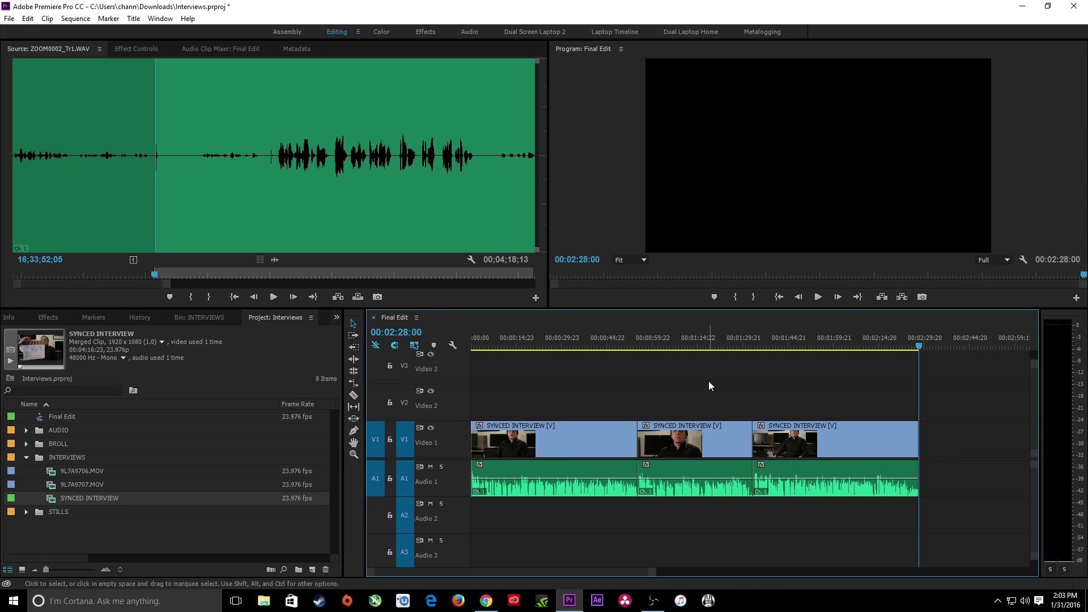
{"action": "key", "text": "Home"}
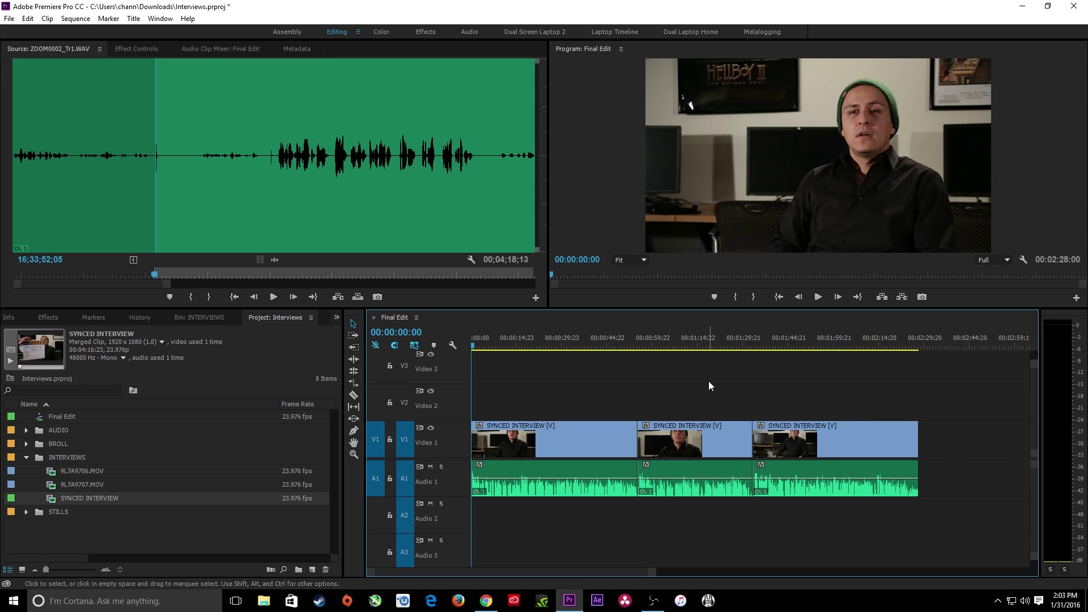
{"action": "key", "text": "="}
{"action": "key", "text": "="}
{"action": "key", "text": "="}
{"action": "key", "text": "="}
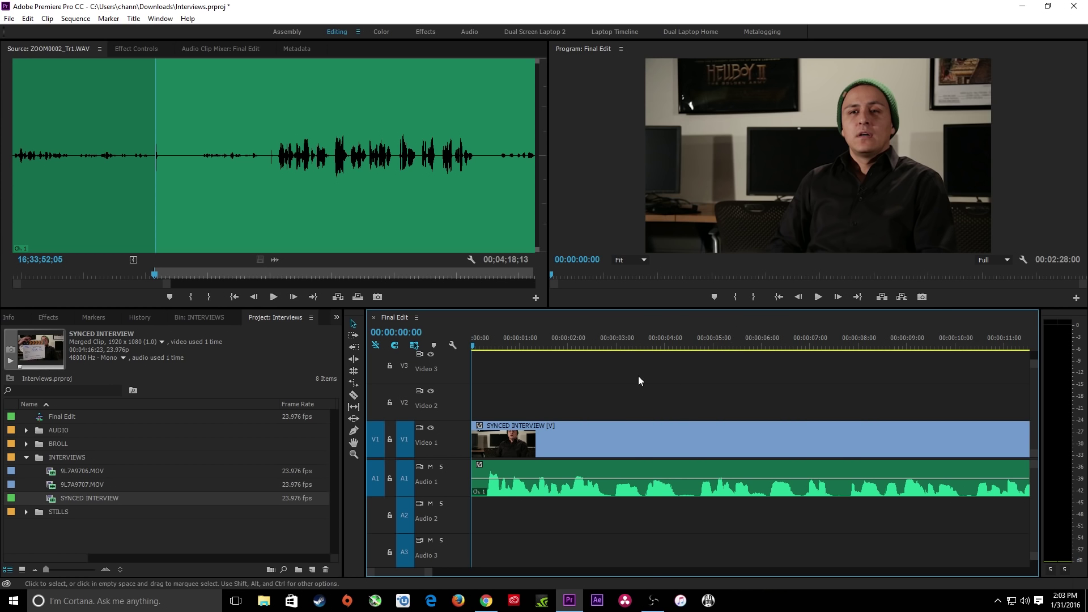
{"action": "key", "text": "backslash"}
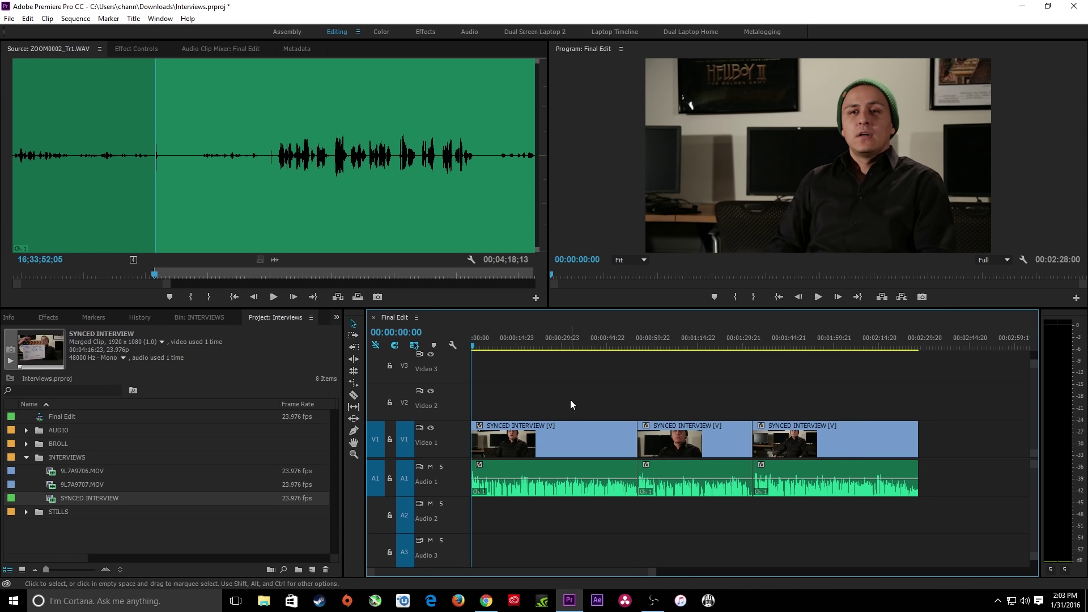
{"action": "key", "text": "space"}
{"action": "key", "text": "equal"}
{"action": "key", "text": "equal"}
{"action": "key", "text": "equal"}
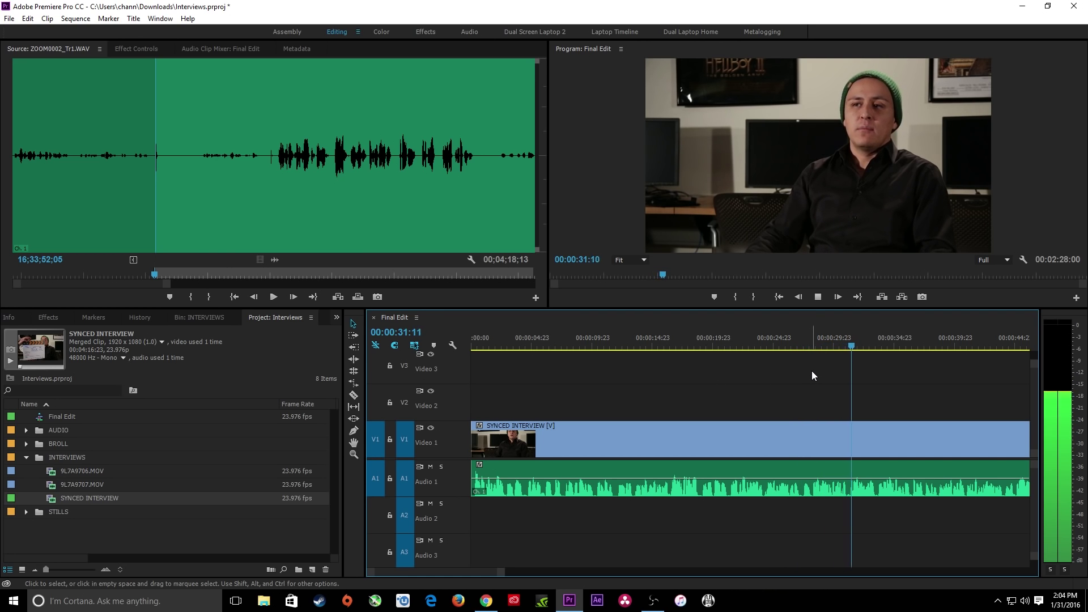
{"action": "key", "text": "backslash"}
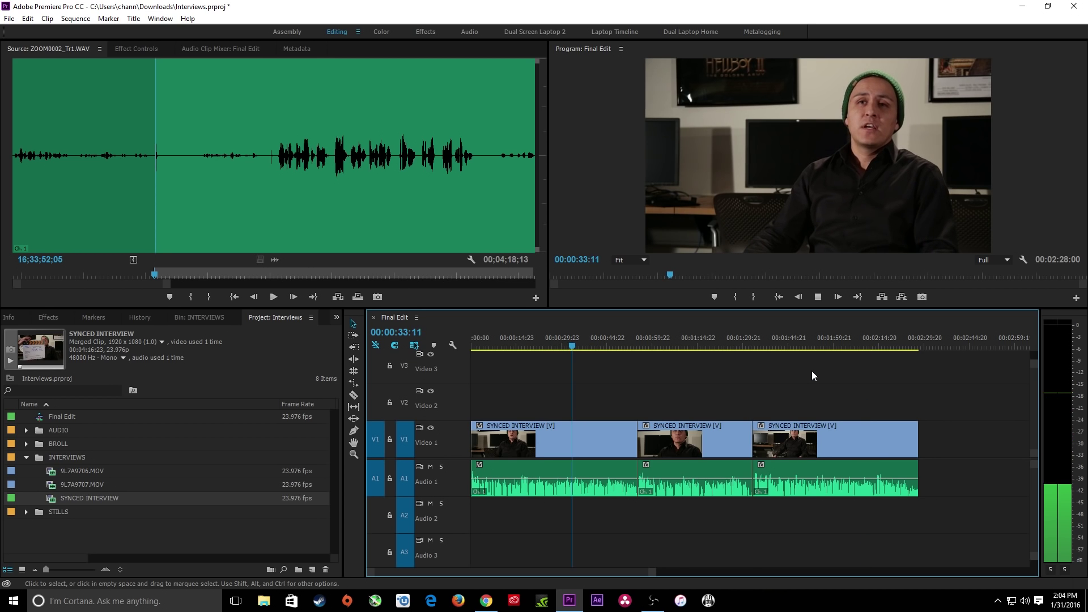
{"action": "key", "text": "backslash"}
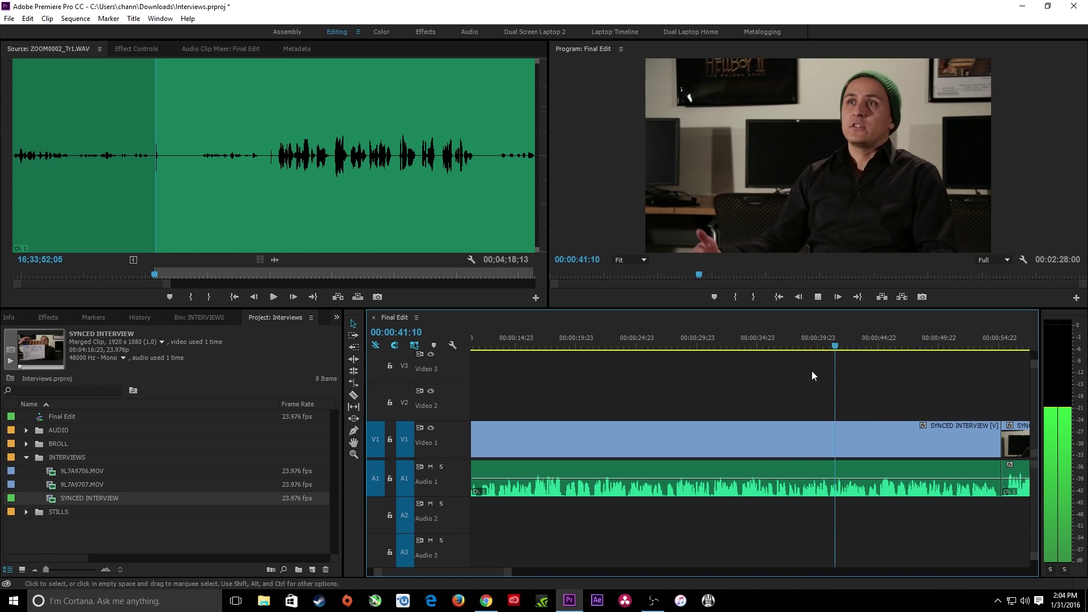
{"action": "key", "text": "space"}
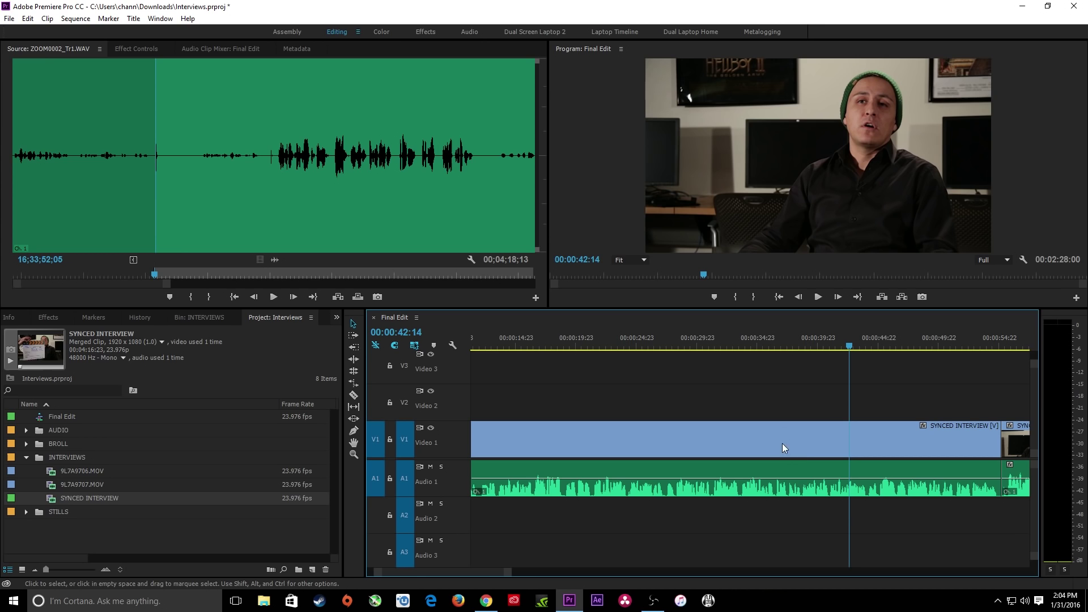
Replay the passage around 38 seconds in the first interview clip and split its video and audio at 00:00:38:14.
{"action": "left_click", "coordinate": [813, 346]}
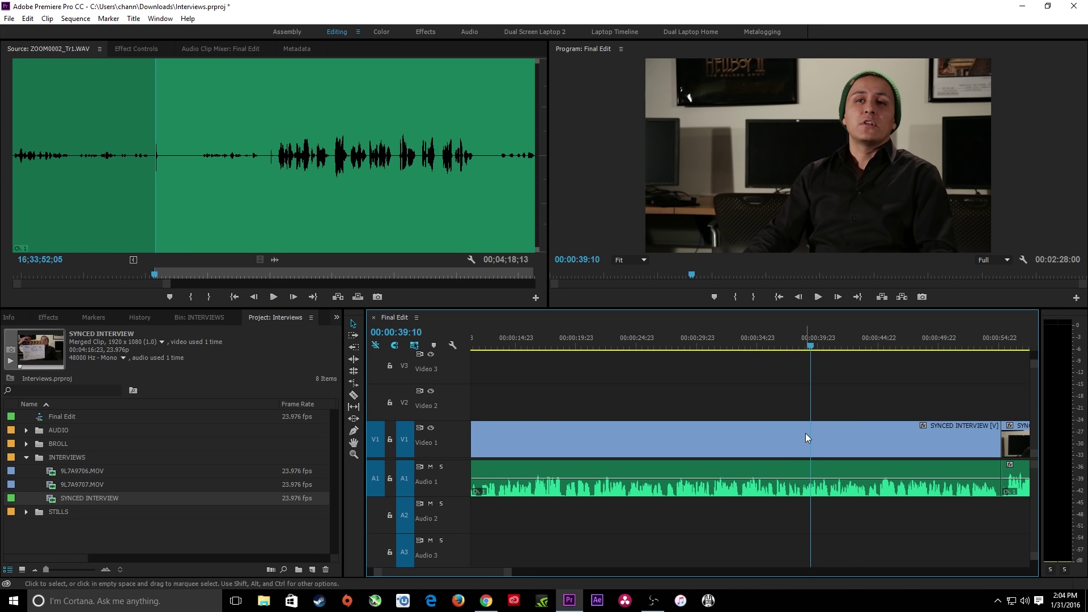
{"action": "key", "text": "equal"}
{"action": "left_click", "coordinate": [724, 344]}
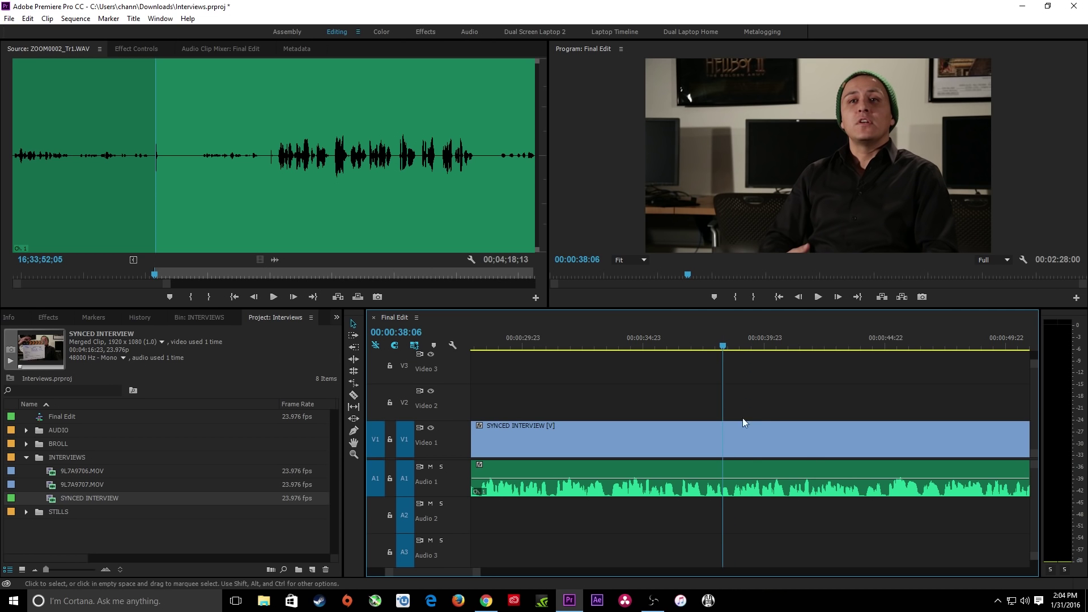
{"action": "key", "text": "space"}
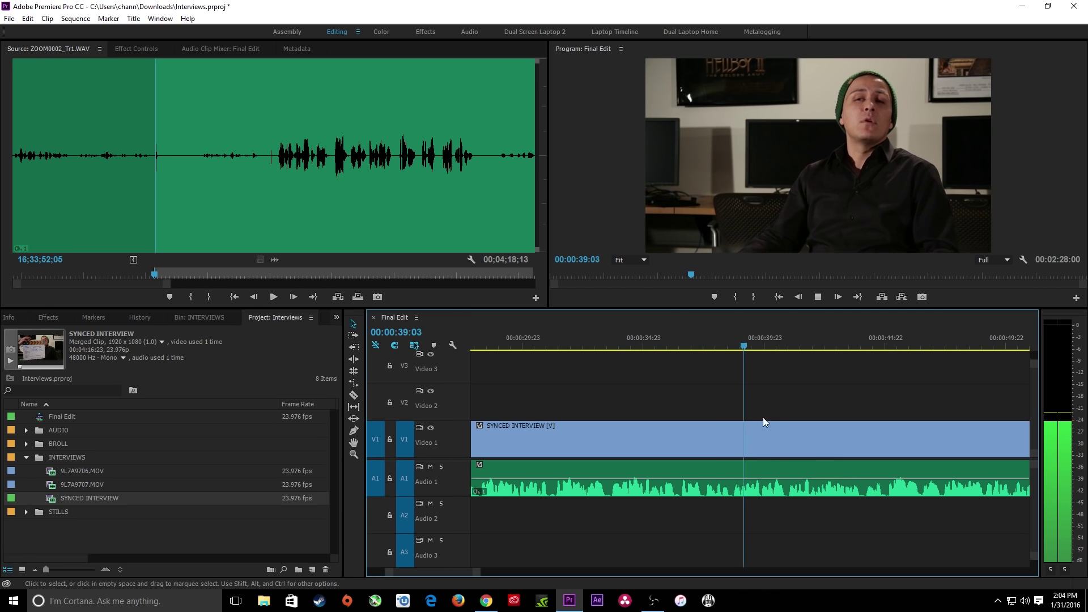
{"action": "left_click_drag", "start_coordinate": [781, 345], "coordinate": [703, 345]}
{"action": "key", "text": "space"}
{"action": "key", "text": "minus"}
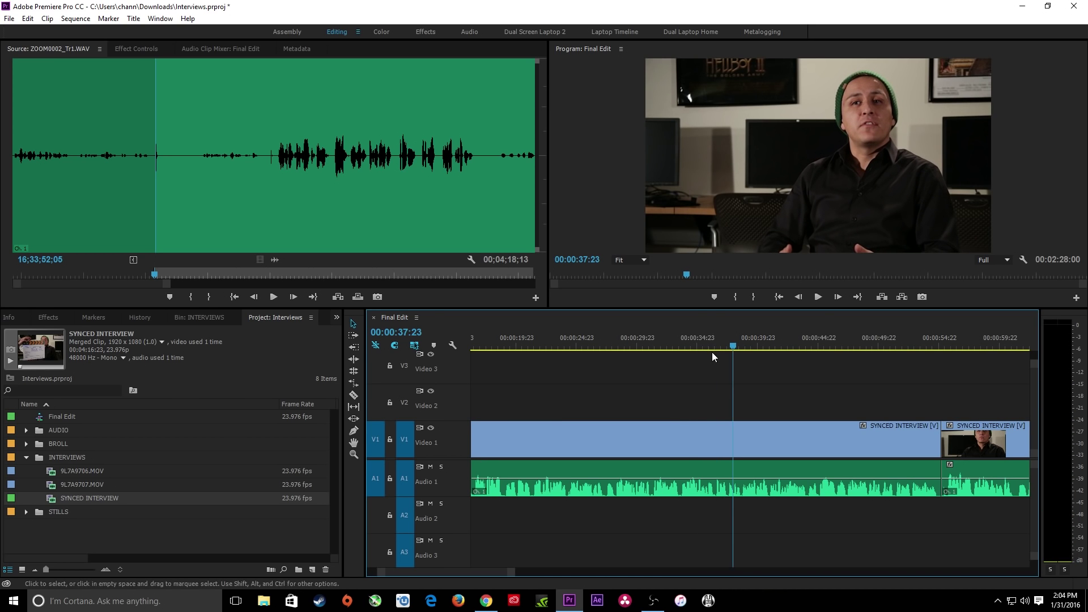
{"action": "left_click", "coordinate": [682, 351]}
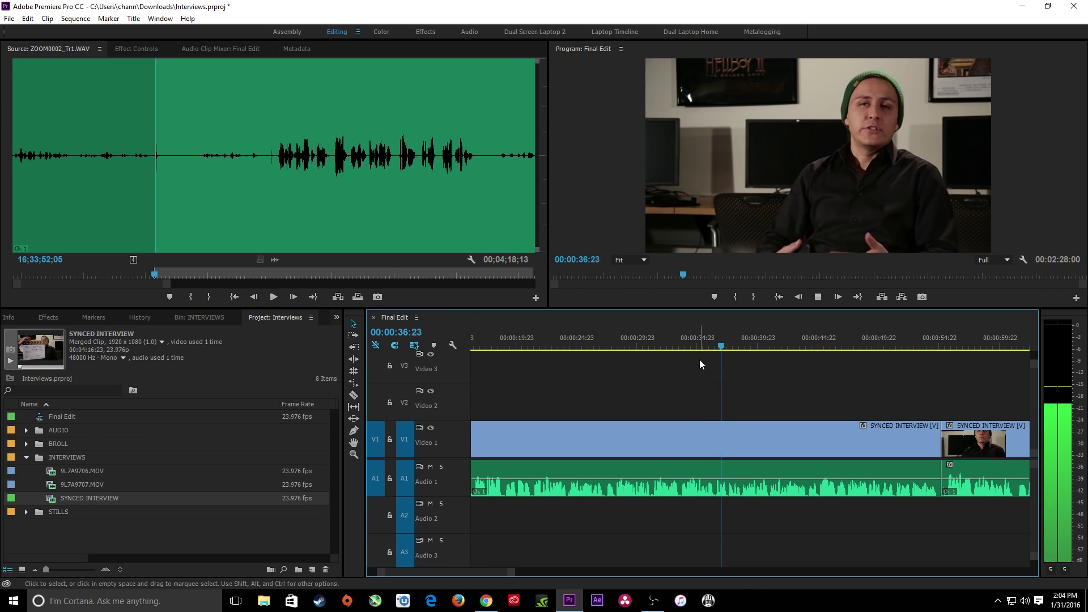
{"action": "key", "text": "space"}
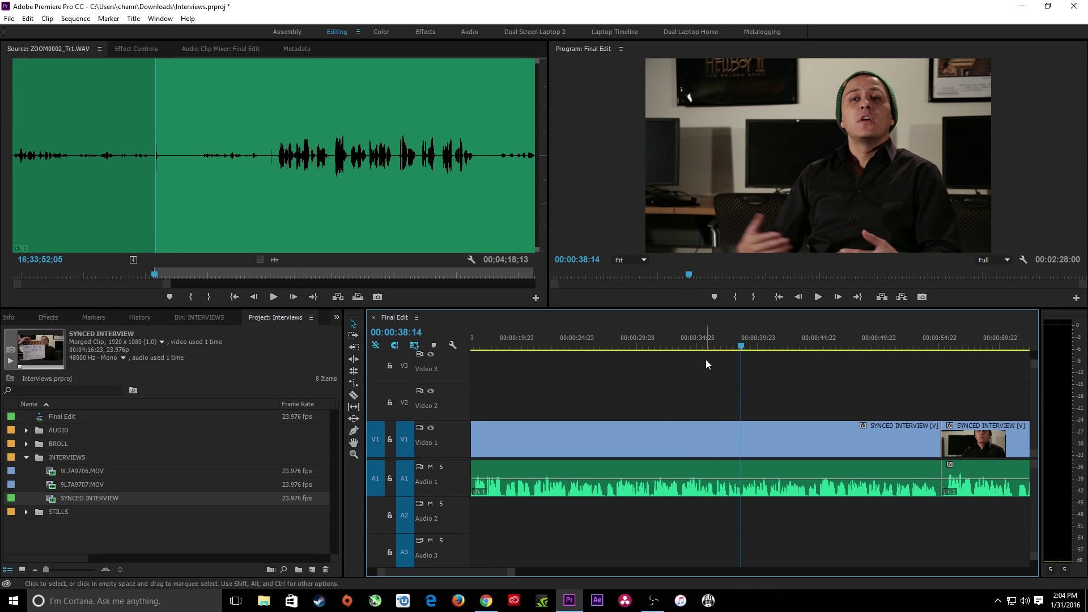
{"action": "key", "text": "ctrl+k"}
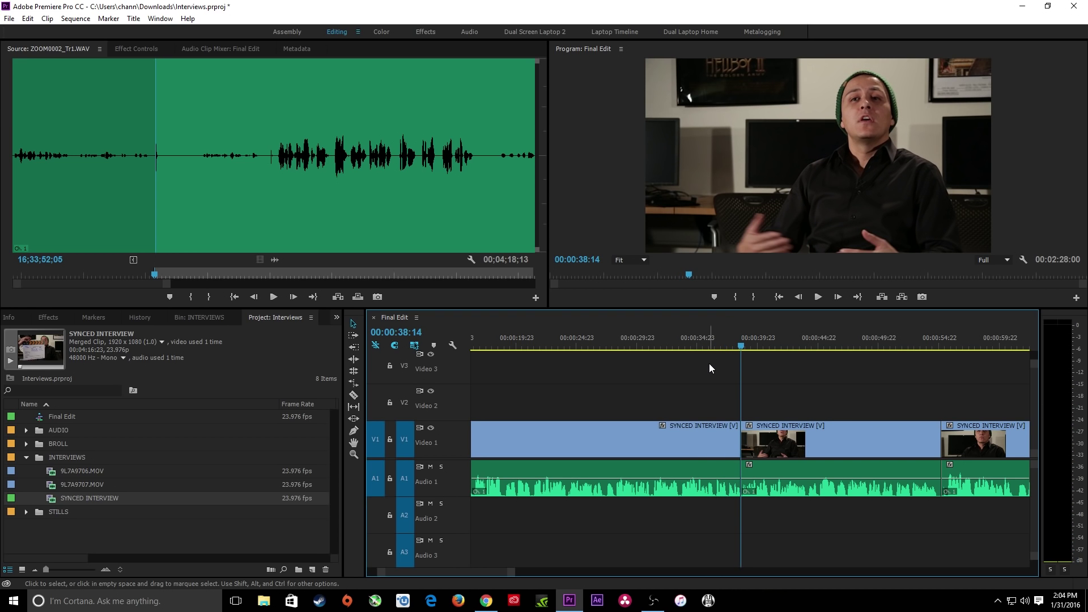
Play past the split at 00:00:38:14 and ripple-trim the start of the new clip up to about 00:00:45:01.
{"action": "key", "text": "space"}
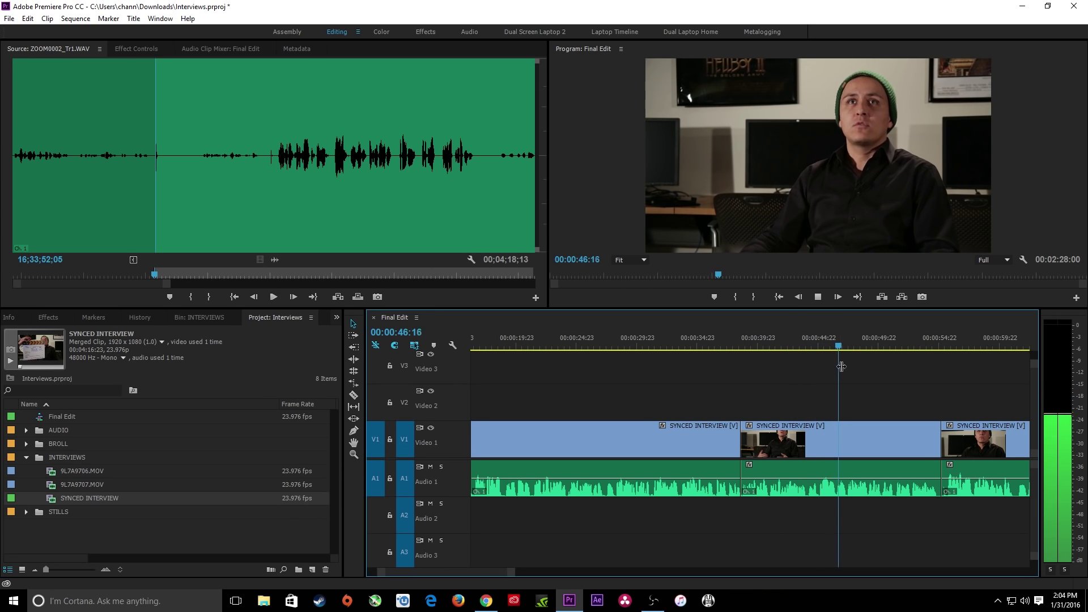
{"action": "left_click_drag", "start_coordinate": [841, 352], "coordinate": [821, 356]}
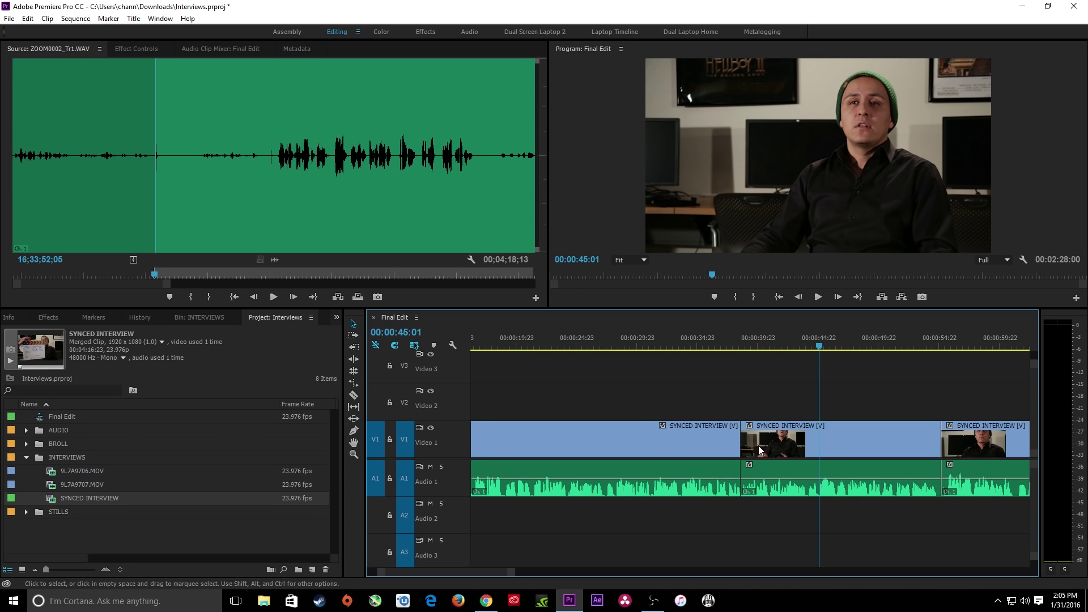
{"action": "key", "text": "q"}
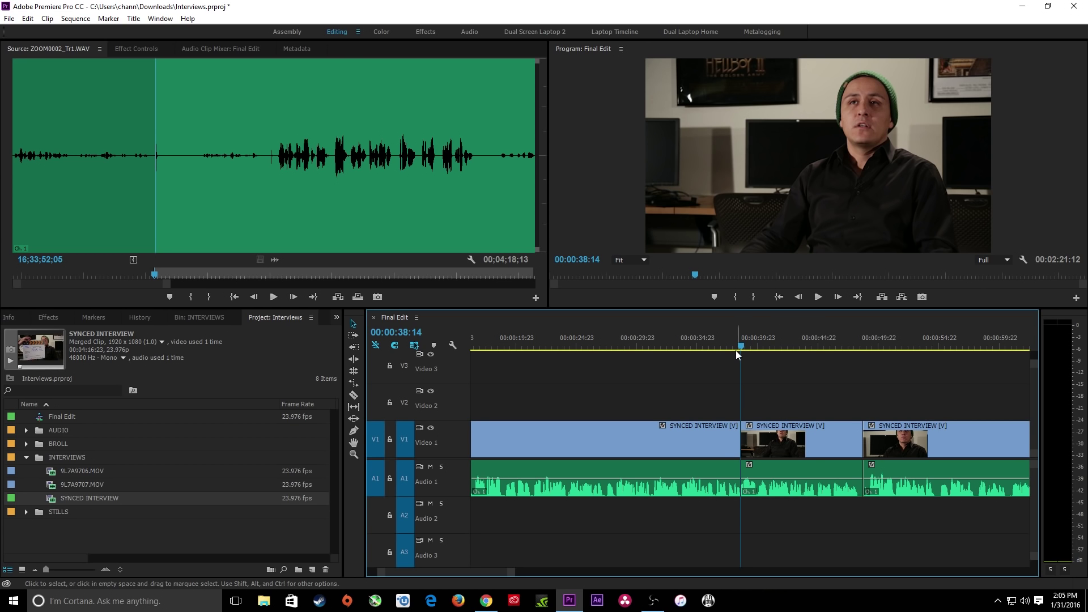
Play across the cut at 00:00:38:14 through the second clip and ripple-trim that clip's tail at 00:00:48:07.
{"action": "left_click", "coordinate": [731, 336]}
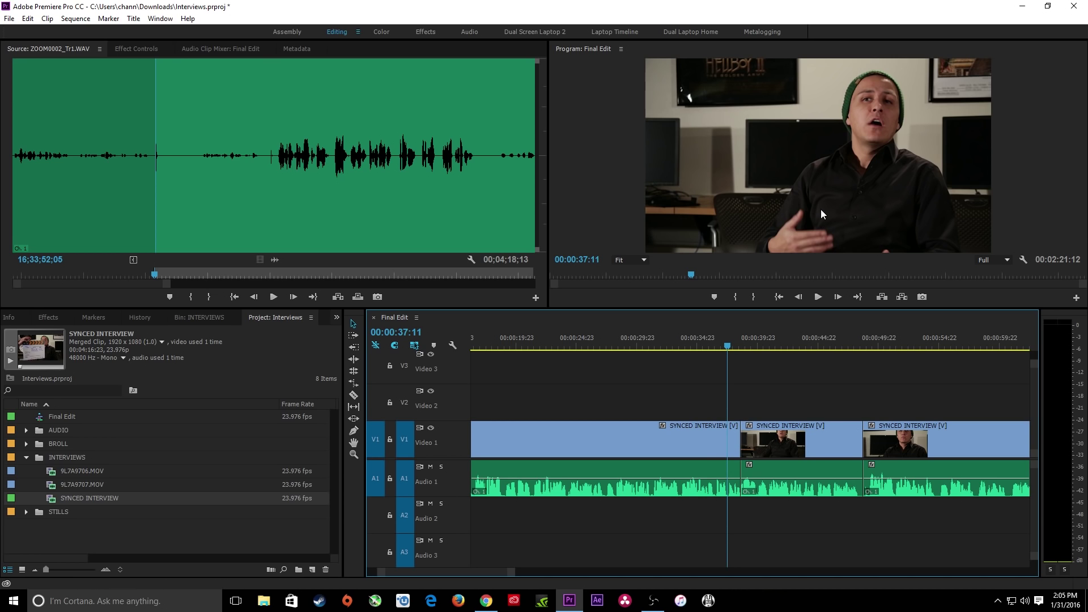
{"action": "key", "text": "space"}
{"action": "key", "text": "space"}
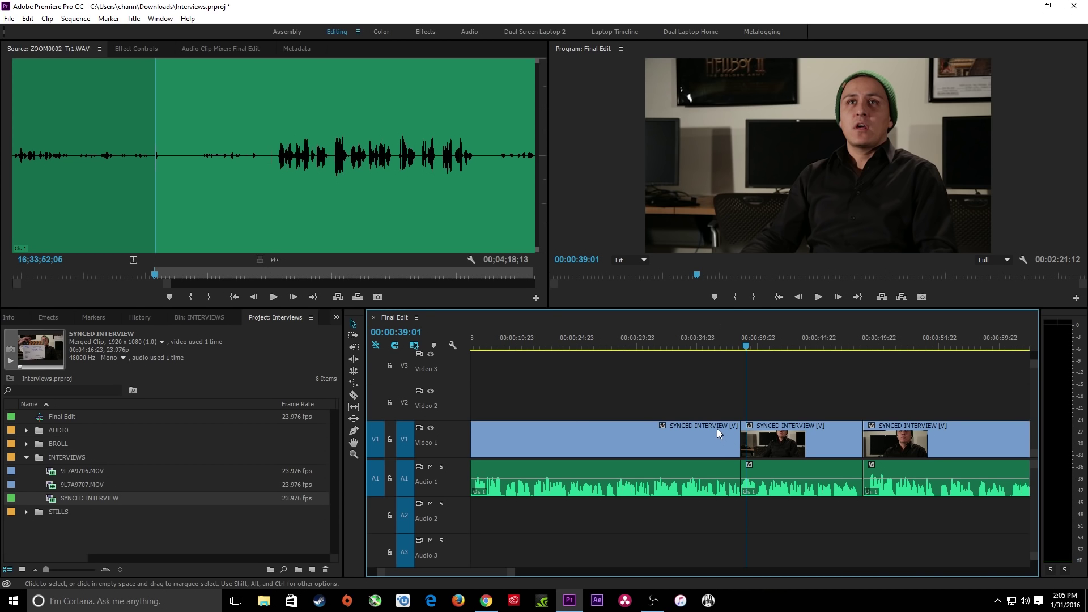
{"action": "key", "text": "space"}
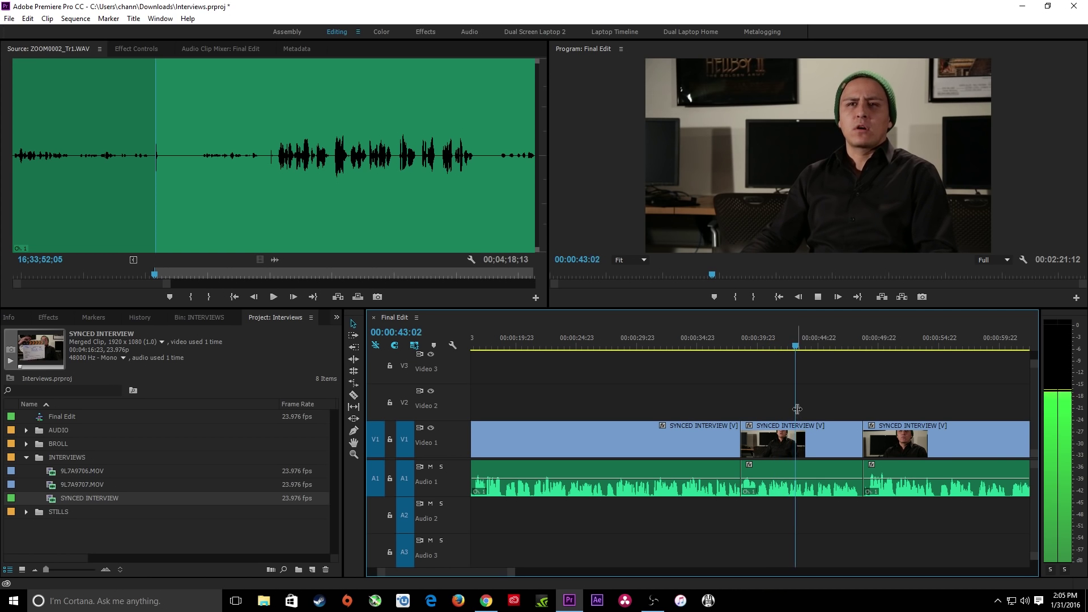
{"action": "key", "text": "="}
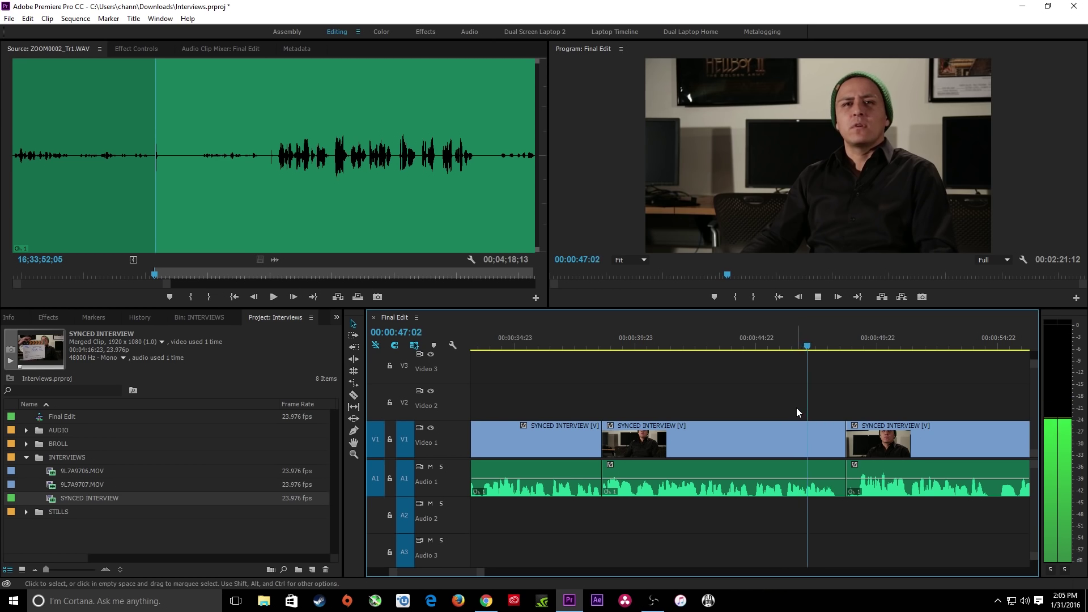
{"action": "key", "text": "space"}
{"action": "key", "text": "minus"}
{"action": "key", "text": "minus"}
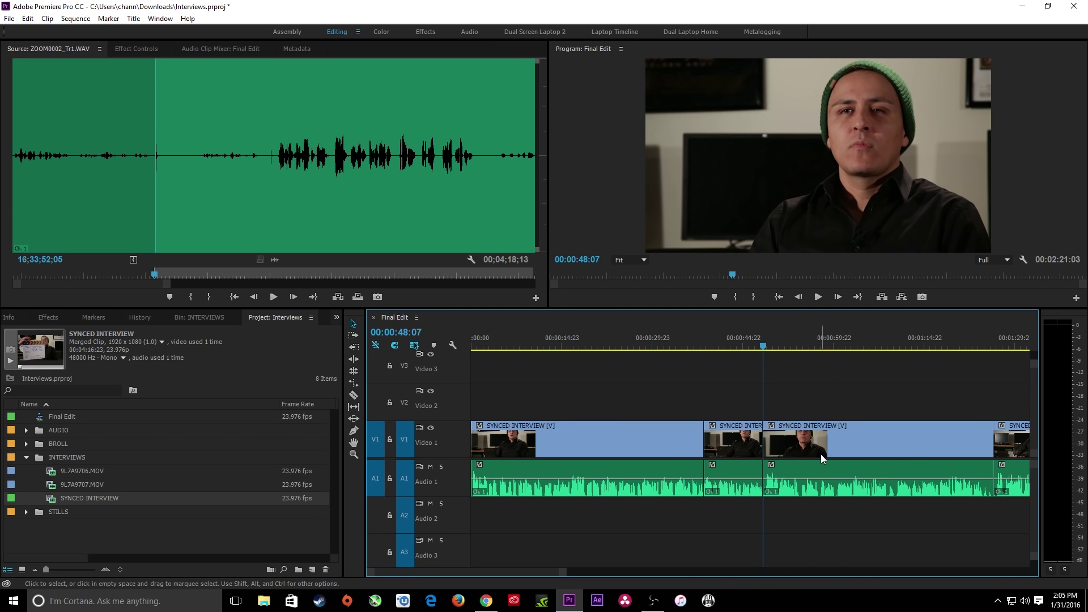
Play the opening of the third interview clip and ripple-trim its start up to about 00:00:51:07.
{"action": "key", "text": "space"}
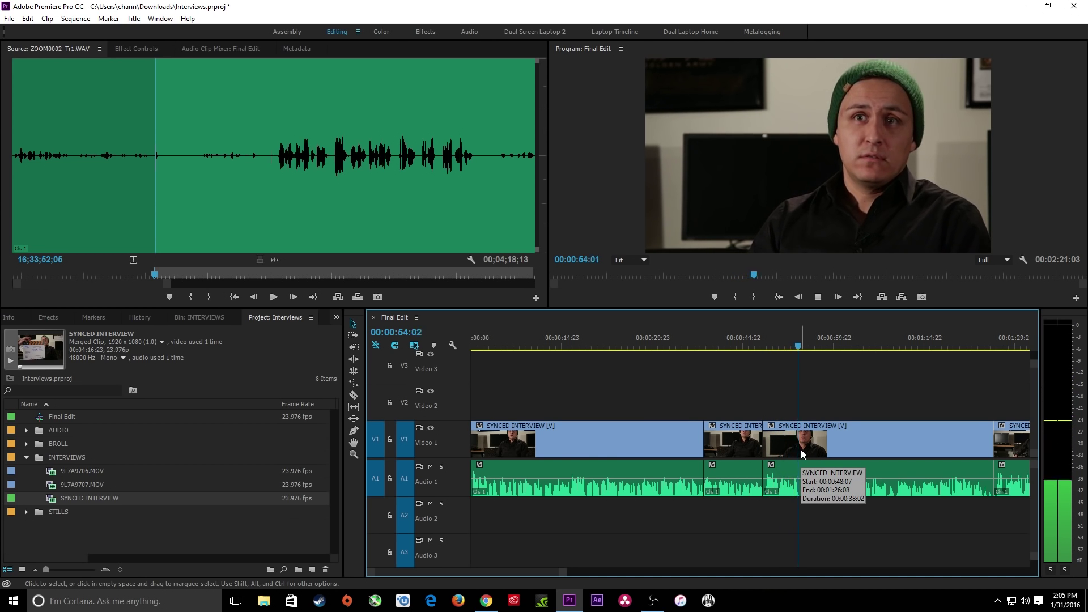
{"action": "key", "text": "space"}
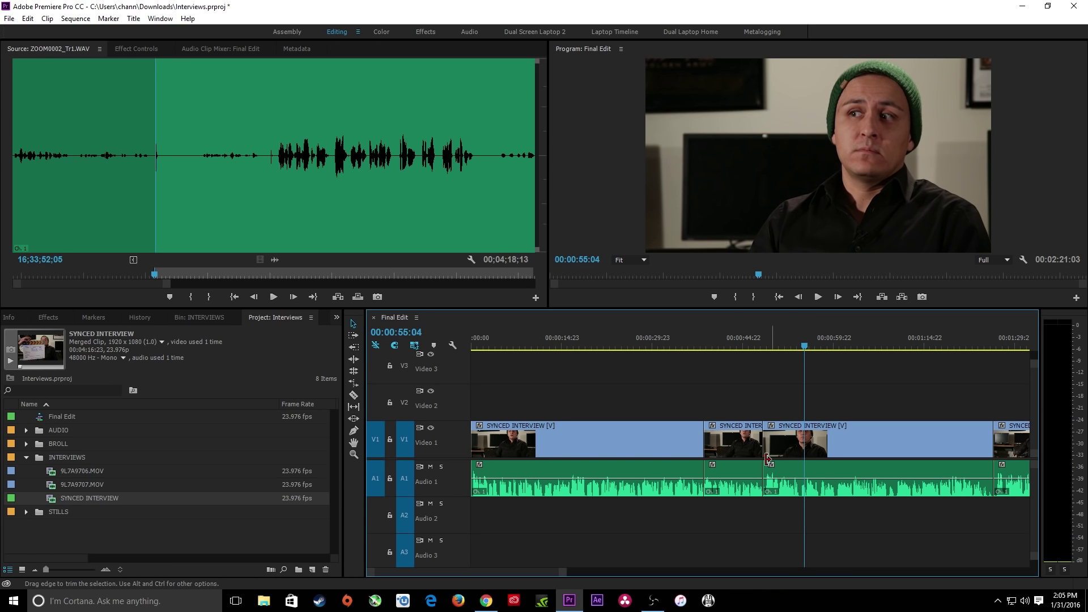
{"action": "key", "text": "Up"}
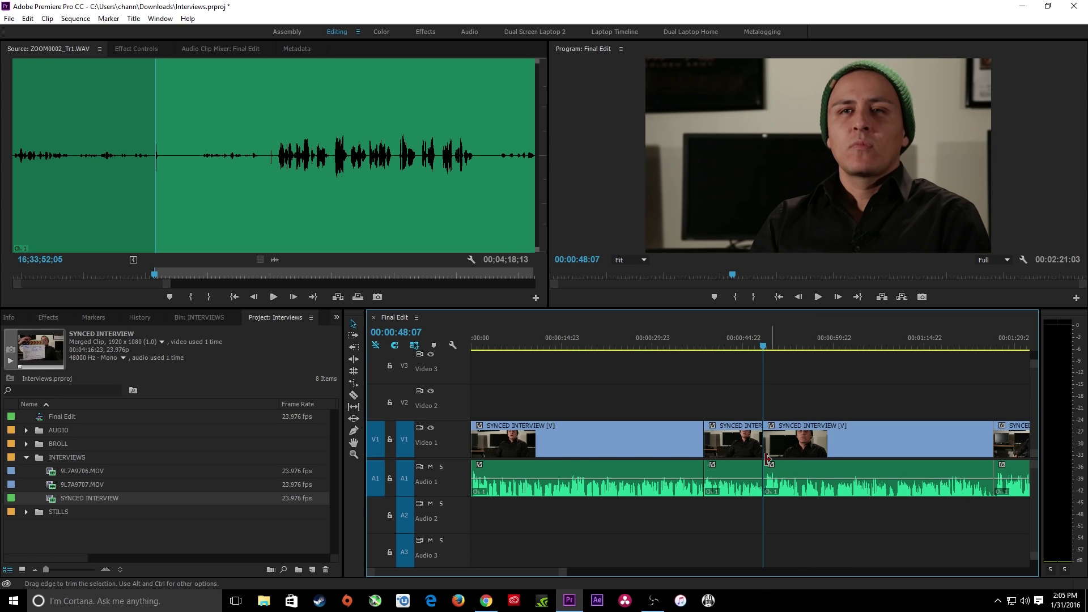
{"action": "key", "text": "="}
{"action": "key", "text": "="}
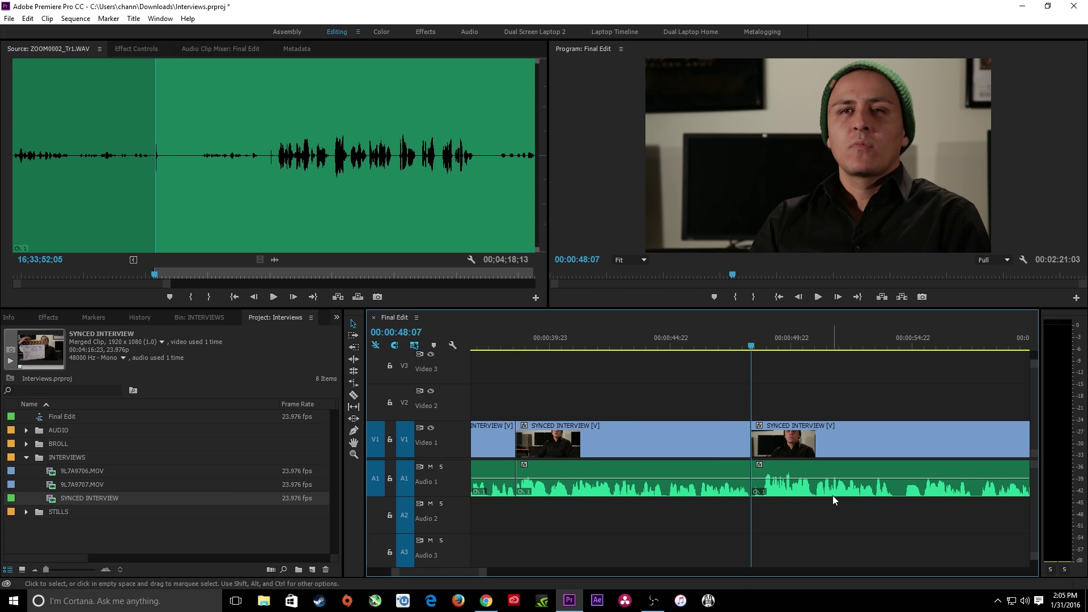
{"action": "key", "text": "space"}
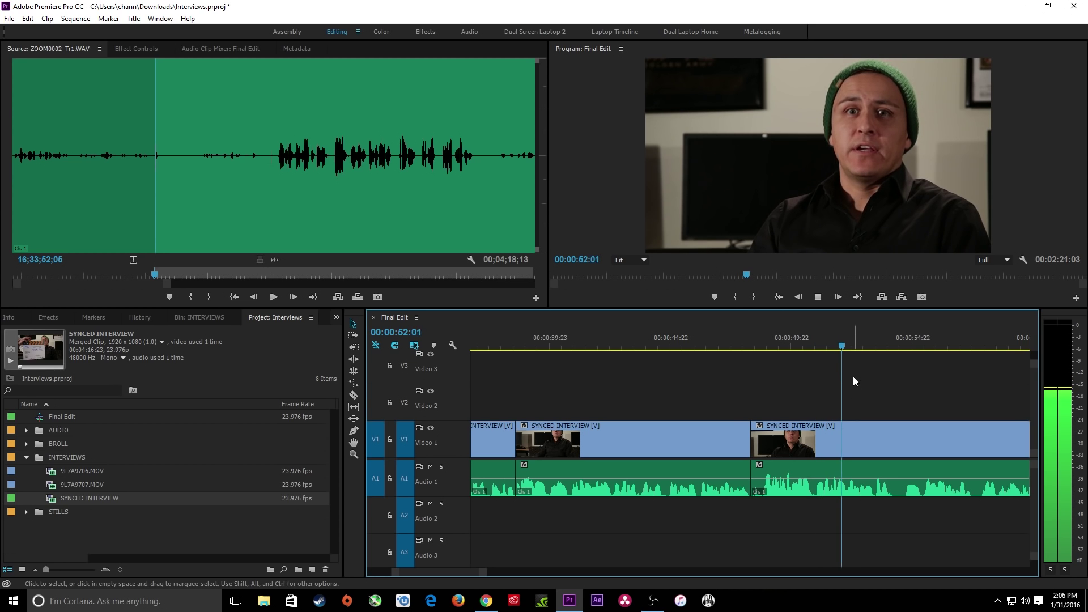
{"action": "left_click_drag", "start_coordinate": [845, 347], "coordinate": [819, 384]}
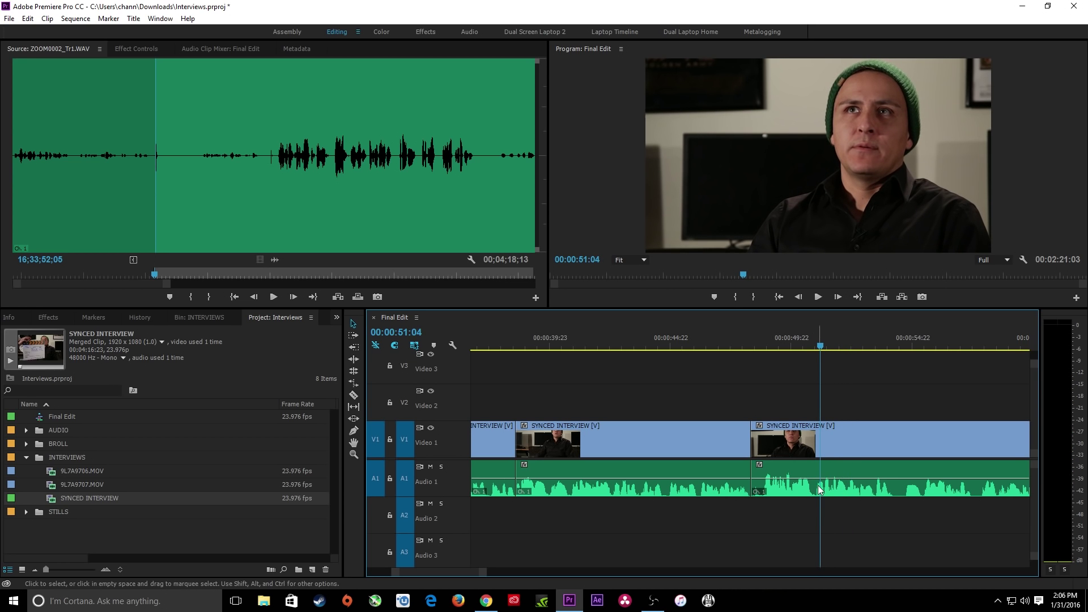
{"action": "key", "text": "Right"}
{"action": "key", "text": "Right"}
{"action": "key", "text": "Right"}
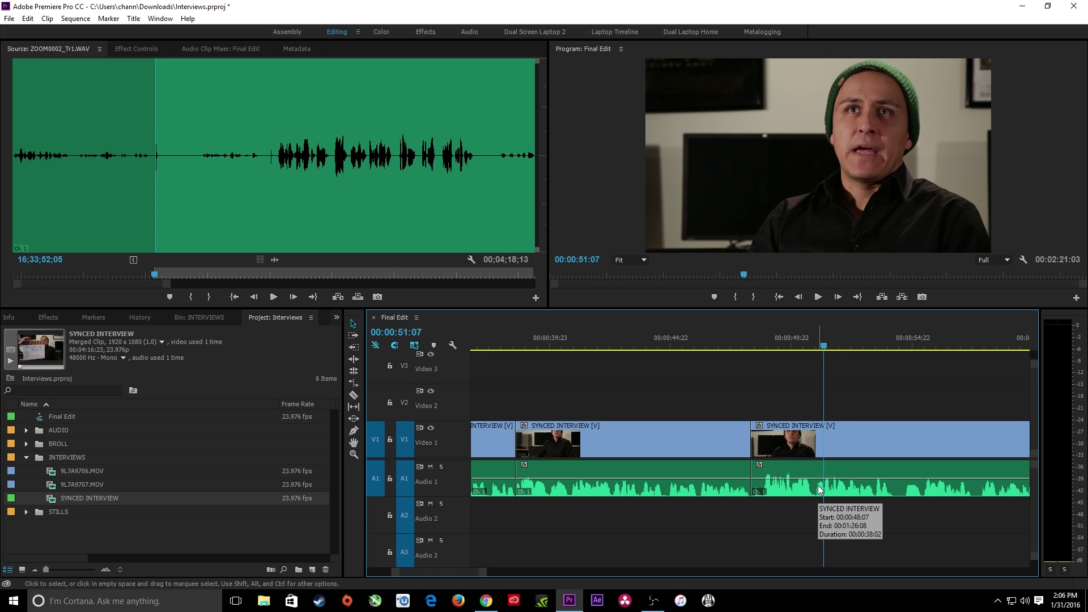
{"action": "key", "text": "Up"}
Play the third interview clip from its trimmed start and review the answer for another section to cut.
{"action": "key", "text": "space"}
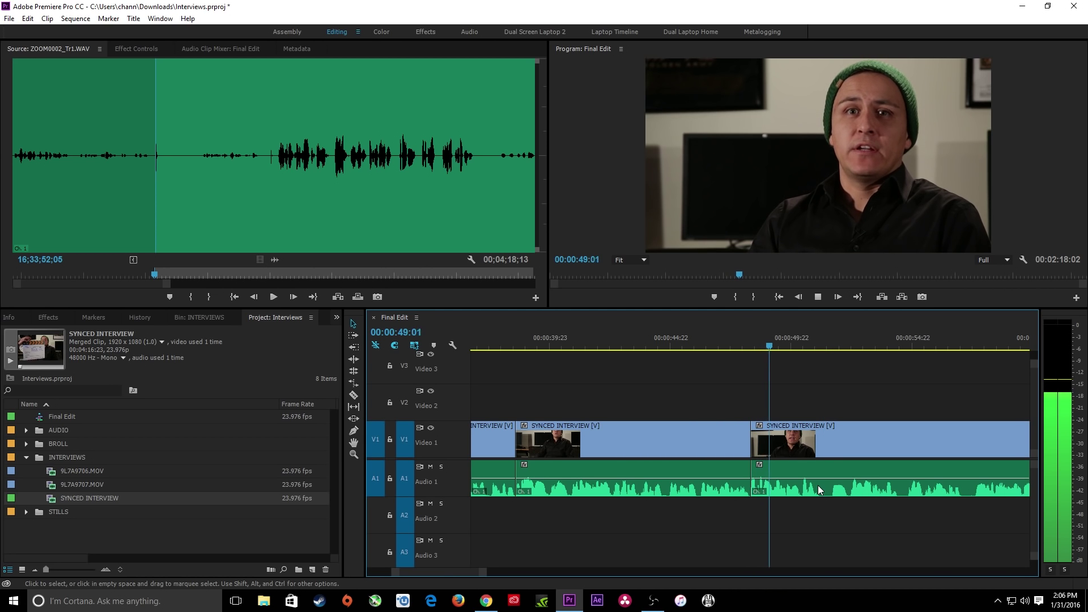
{"action": "key", "text": "minus"}
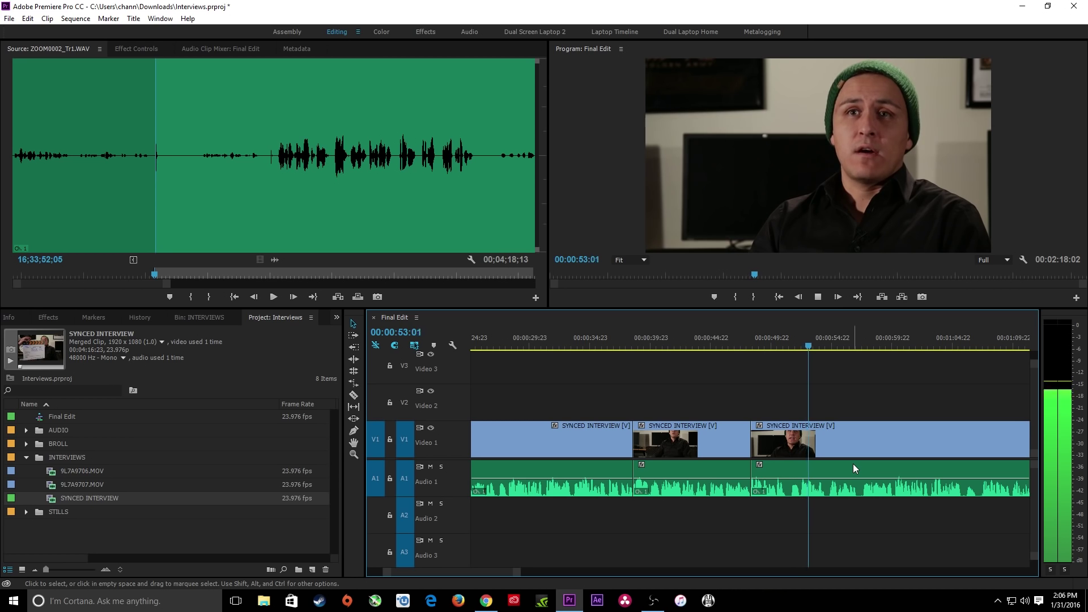
{"action": "key", "text": "space"}
{"action": "key", "text": "minus"}
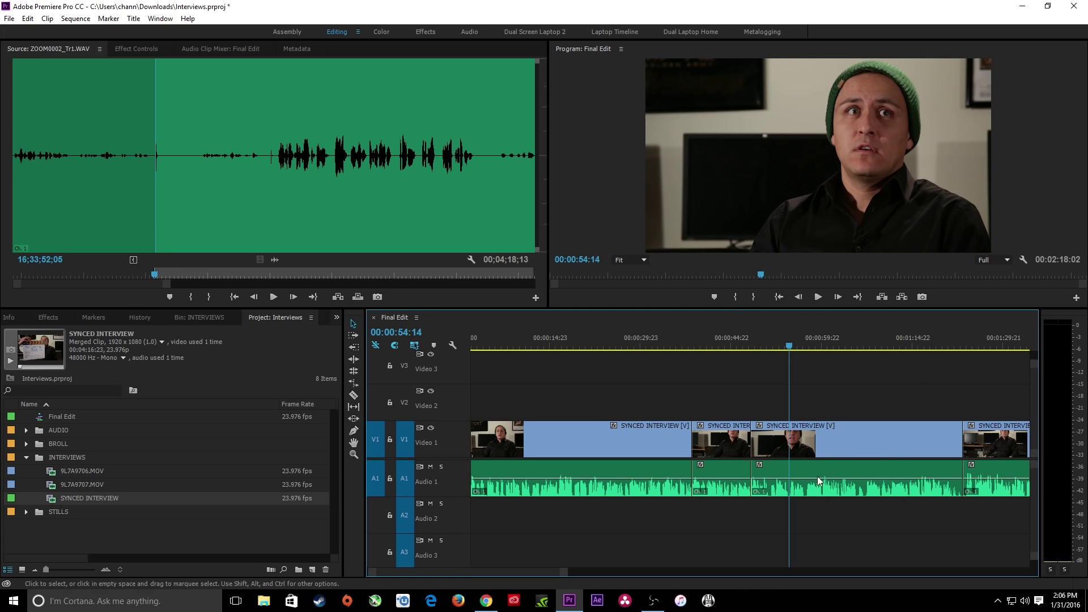
{"action": "key", "text": "Up"}
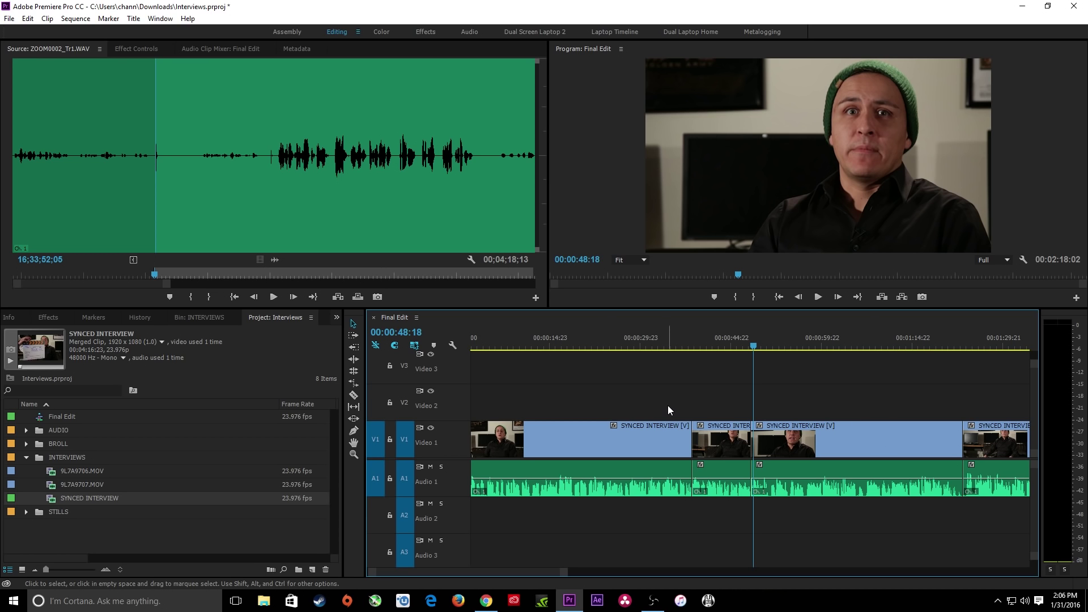
{"action": "key", "text": "space"}
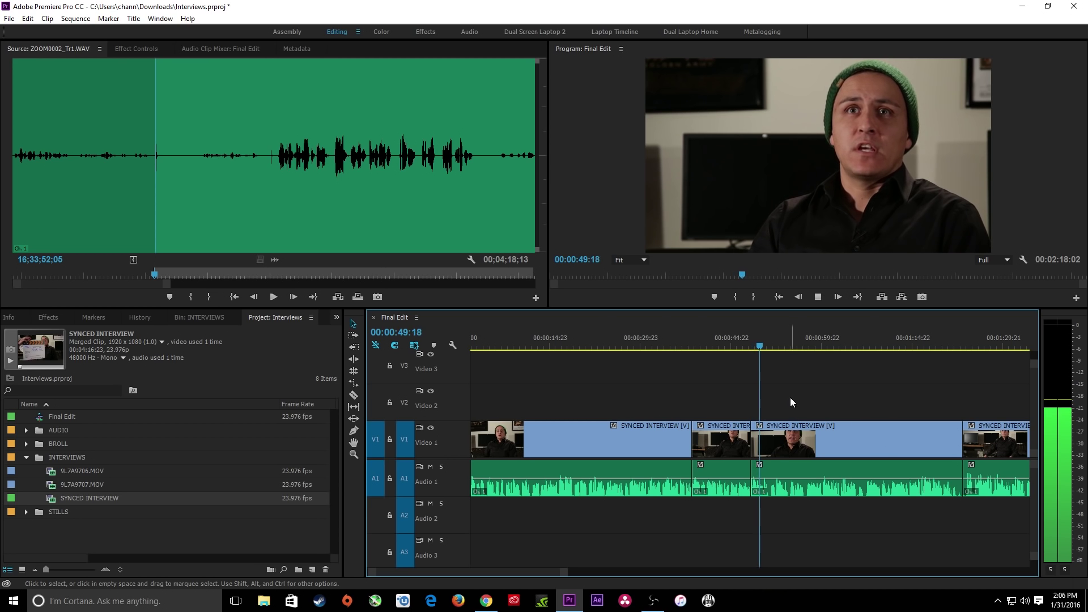
{"action": "key", "text": "equal"}
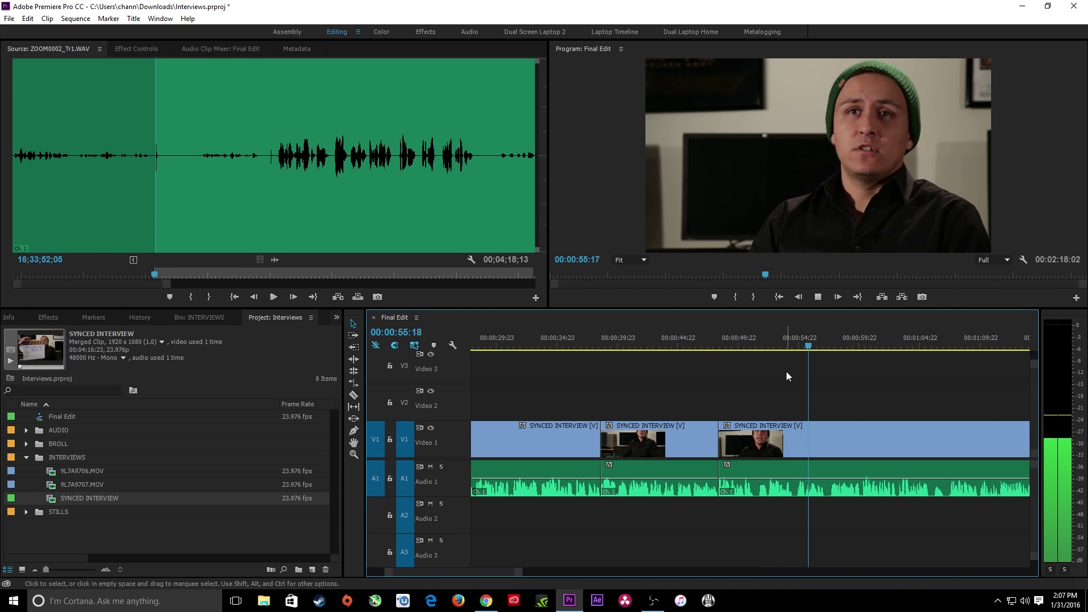
{"action": "key", "text": "minus"}
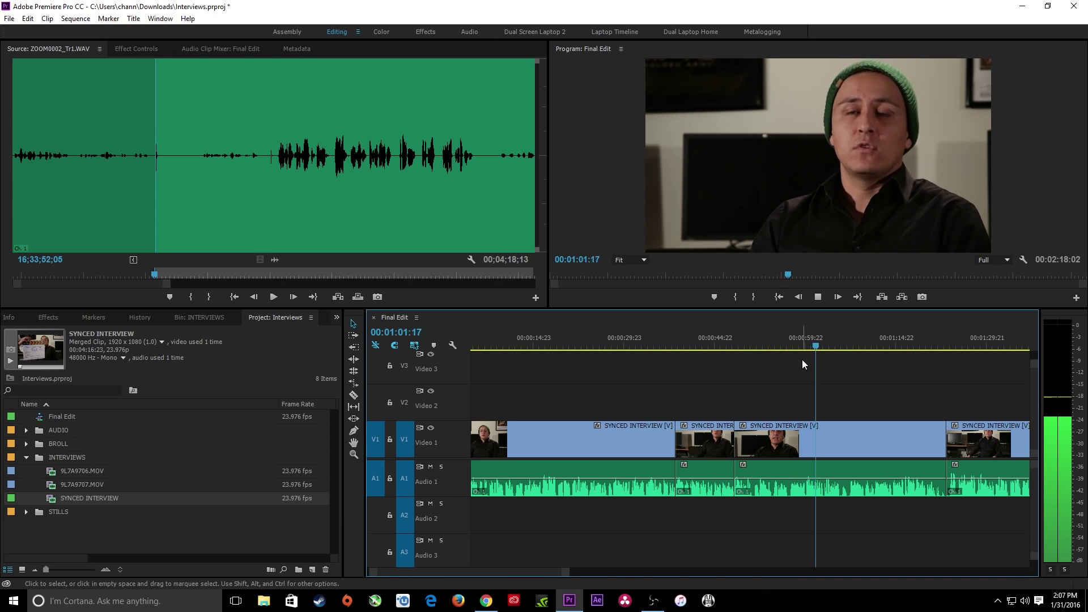
{"action": "key", "text": "space"}
Replay the passage around 57 seconds, split the third clip at 00:00:57:05 and ripple-trim the new clip's start up to 00:00:59:23.
{"action": "left_click", "coordinate": [785, 345]}
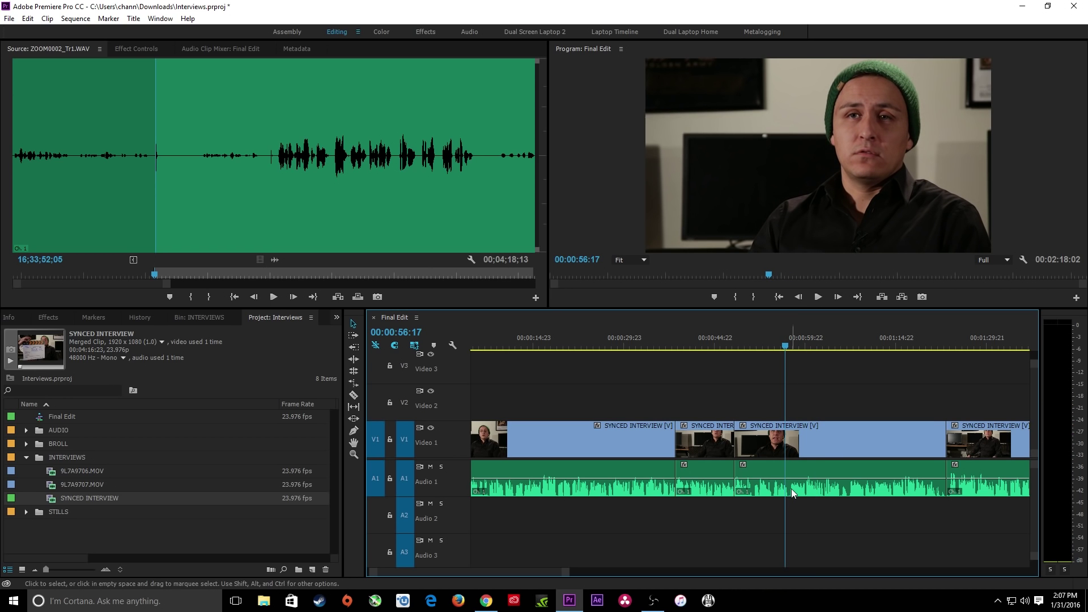
{"action": "key", "text": "space"}
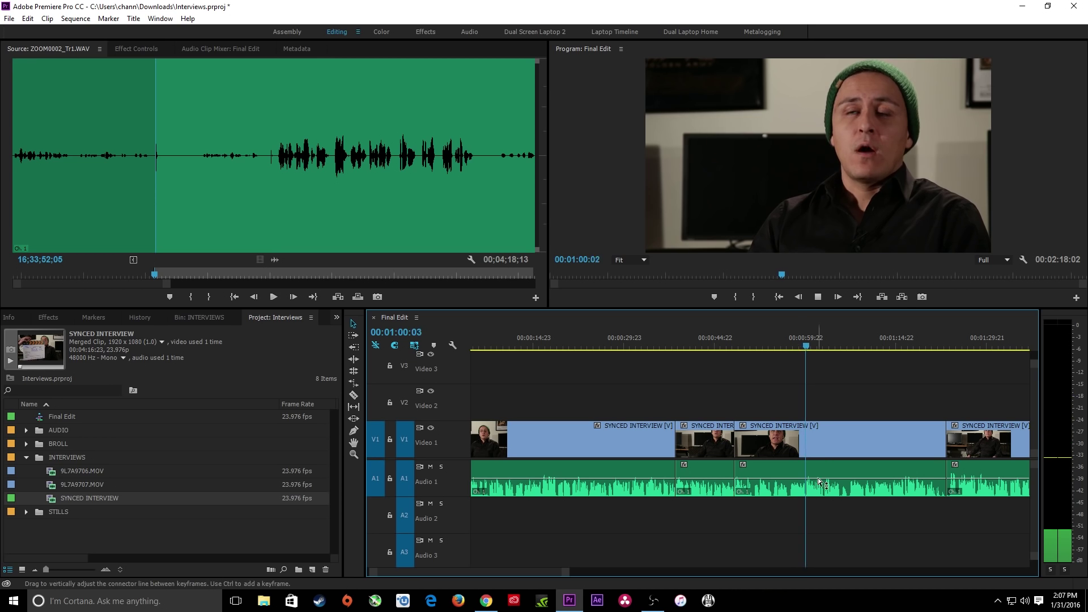
{"action": "key", "text": "space"}
{"action": "key", "text": "="}
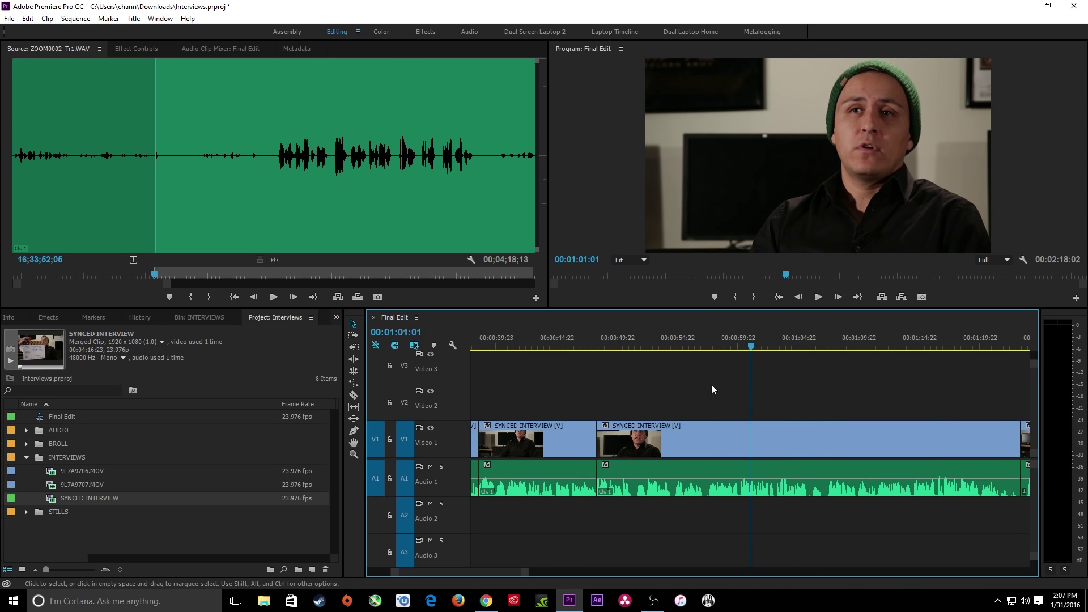
{"action": "left_click_drag", "start_coordinate": [698, 341], "coordinate": [707, 343]}
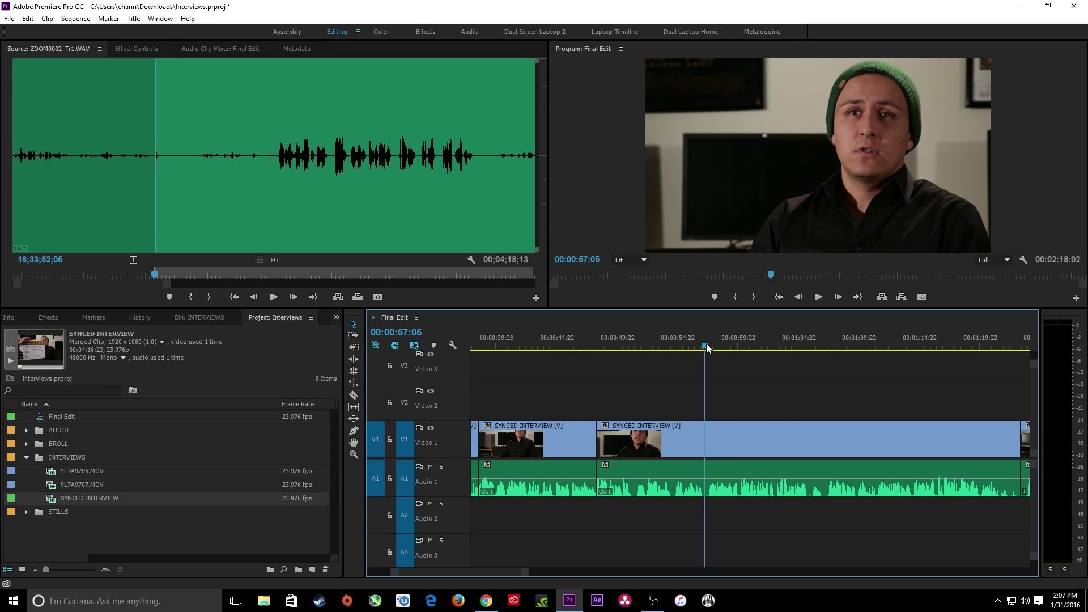
{"action": "key", "text": "ctrl+k"}
{"action": "key", "text": "space"}
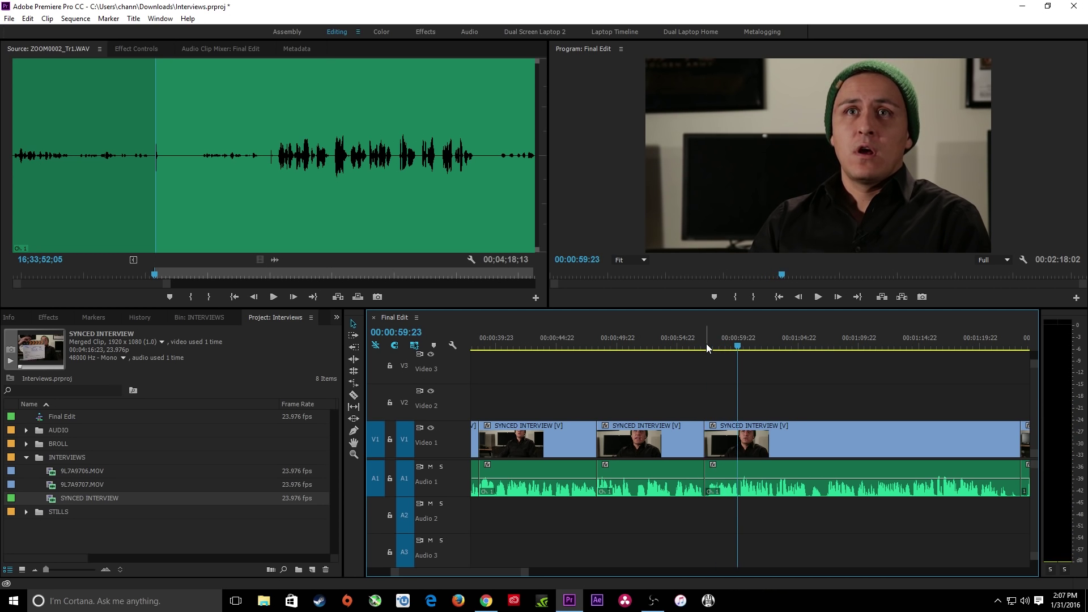
{"action": "key", "text": "q"}
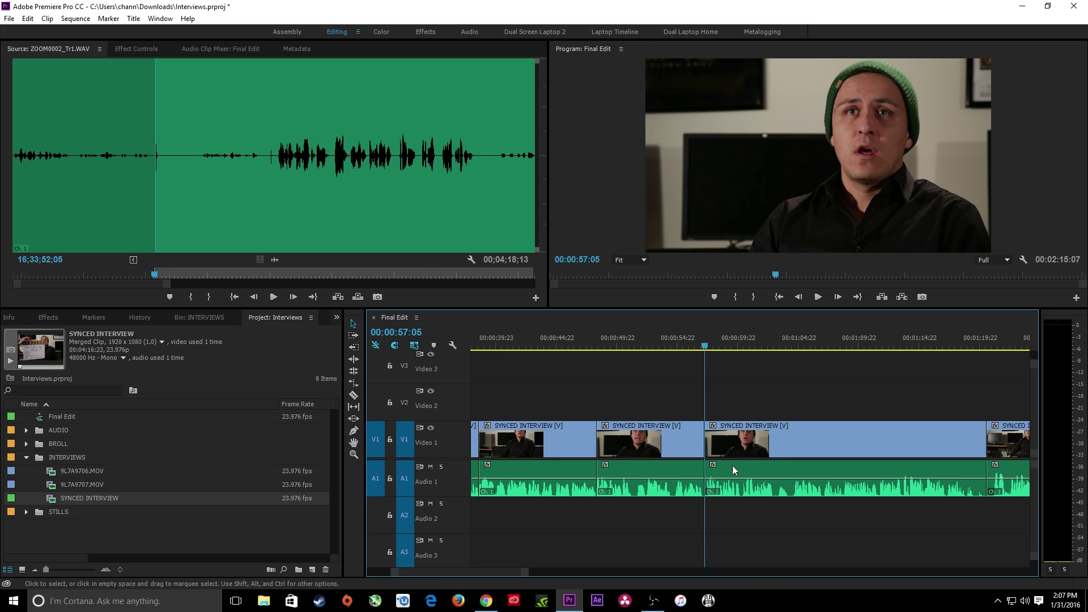
Play past the new cut at 00:00:57:05 and undo its split and ripple trim.
{"action": "key", "text": "space"}
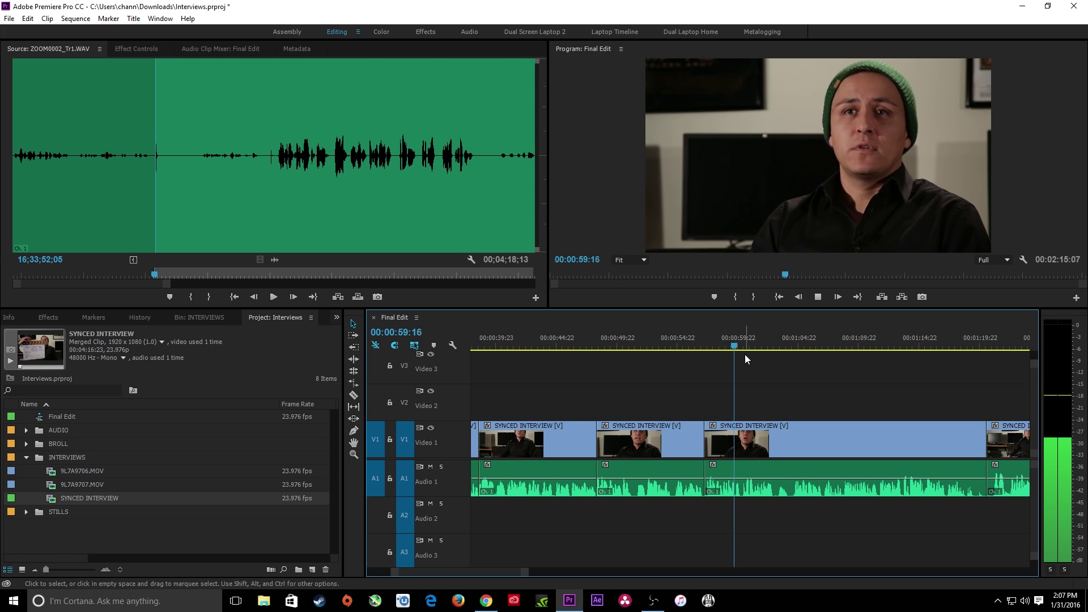
{"action": "key", "text": "space"}
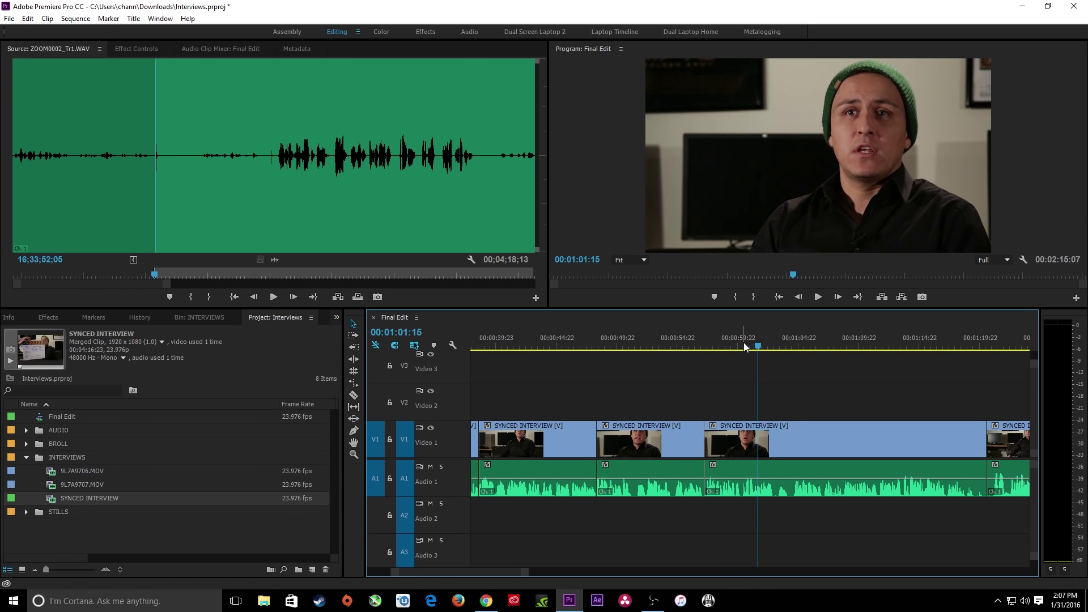
{"action": "key", "text": "ctrl+z"}
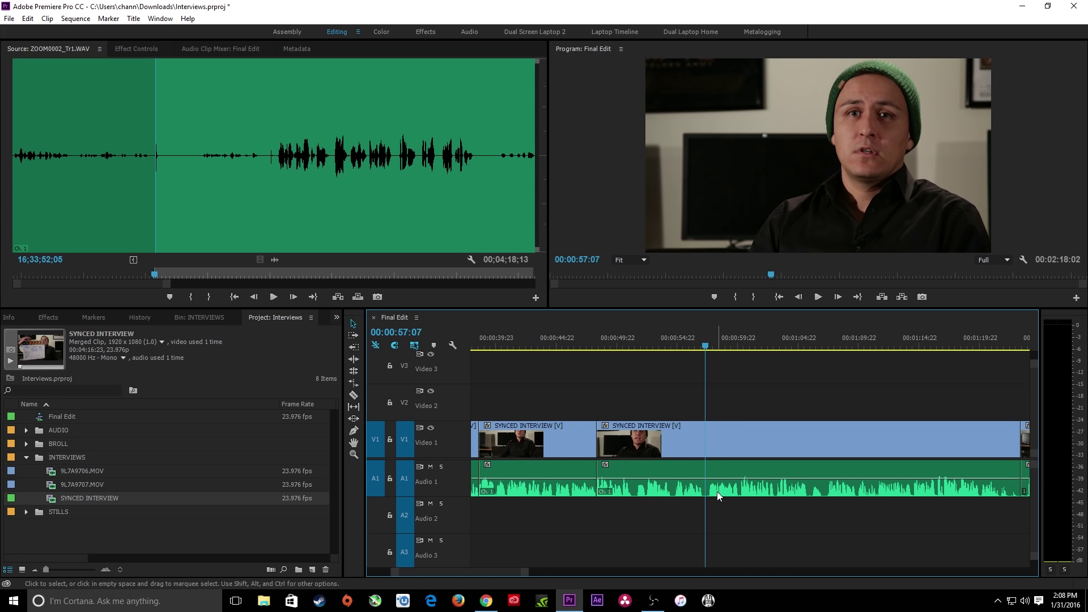
Replay the passage after 57 seconds and mark it with an In point at 00:00:57:04 and an Out point at 00:01:00:01.
{"action": "key", "text": "space"}
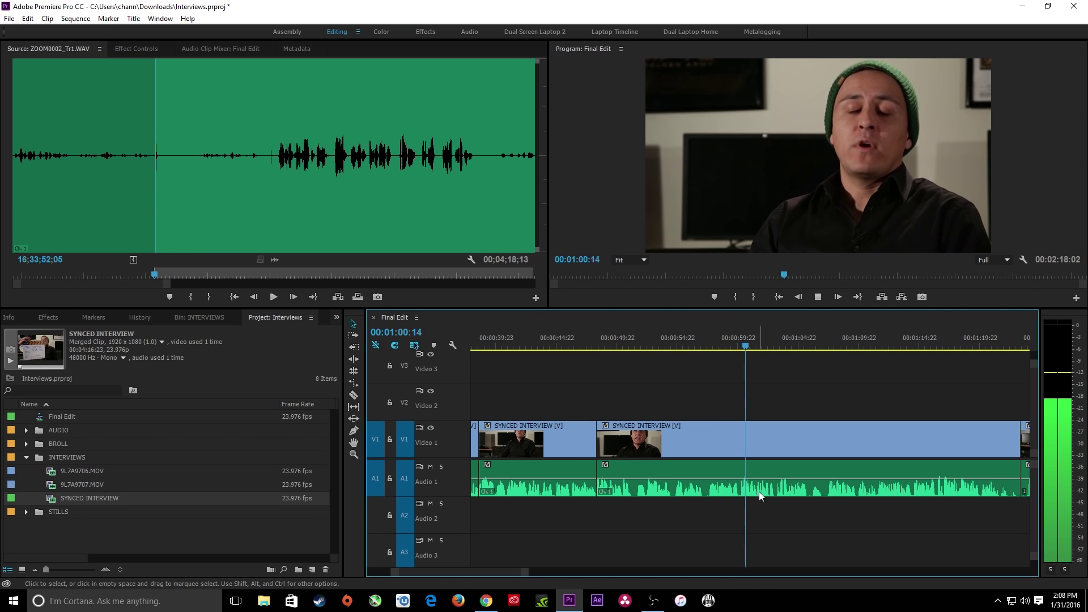
{"action": "key", "text": "space"}
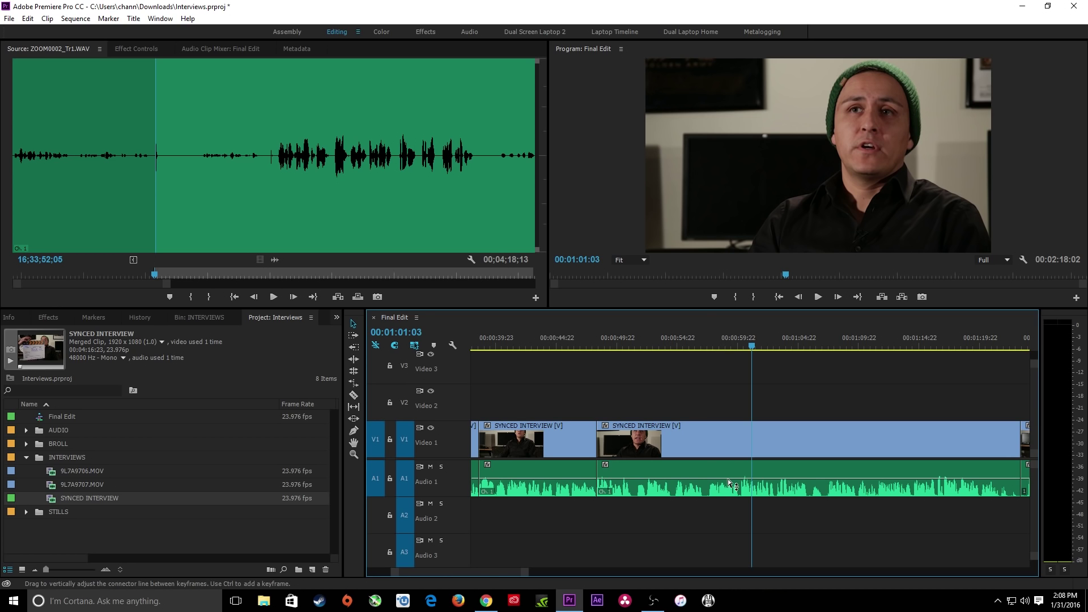
{"action": "key", "text": "equal"}
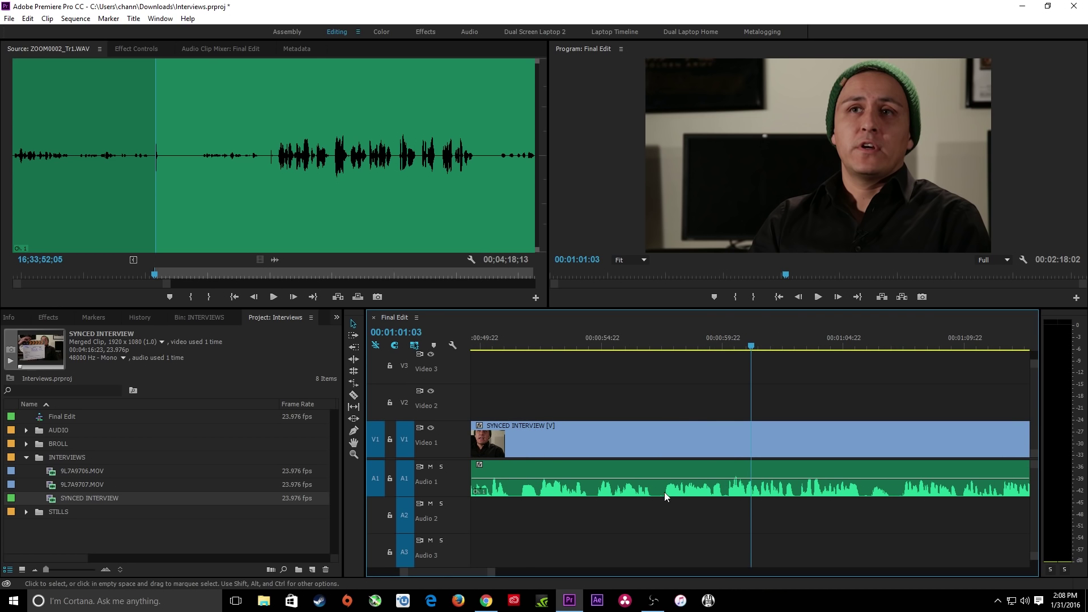
{"action": "left_click", "coordinate": [651, 344]}
{"action": "left_click_drag", "start_coordinate": [651, 344], "coordinate": [655, 343]}
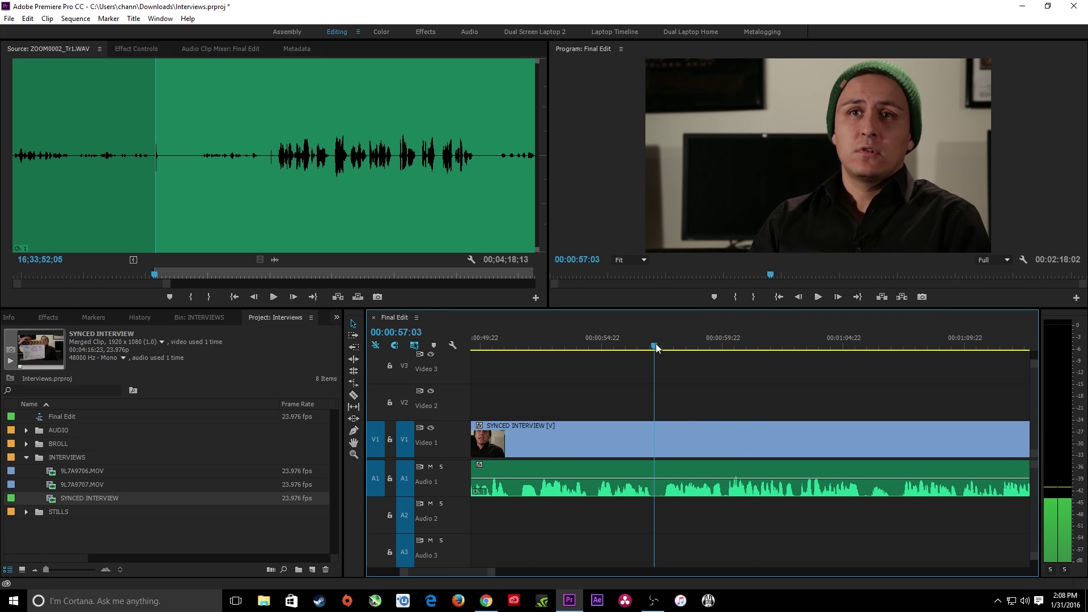
{"action": "key", "text": "i"}
{"action": "key", "text": "space"}
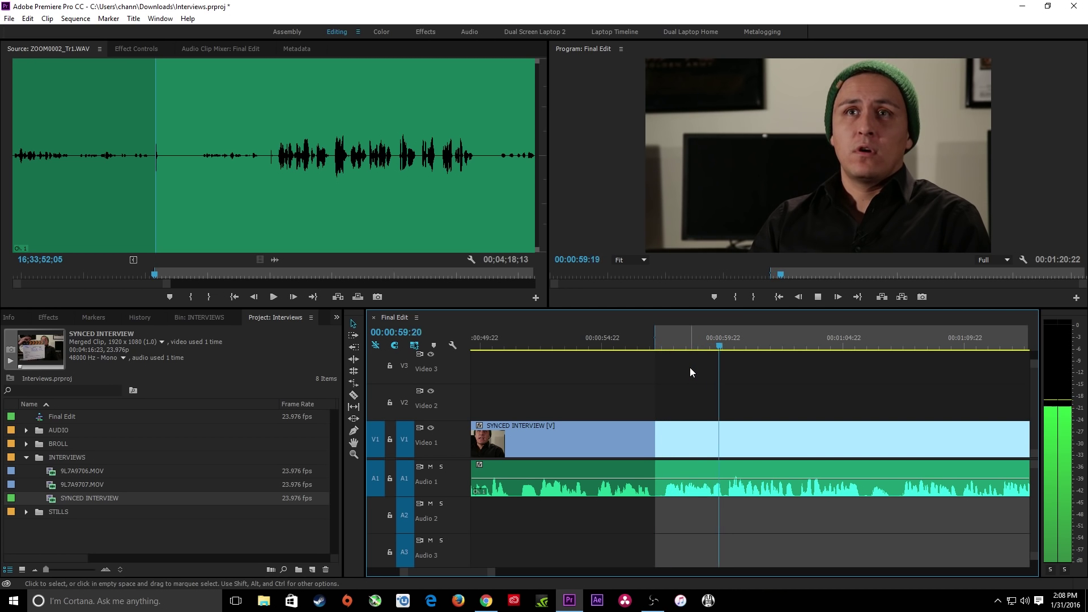
{"action": "key", "text": "space"}
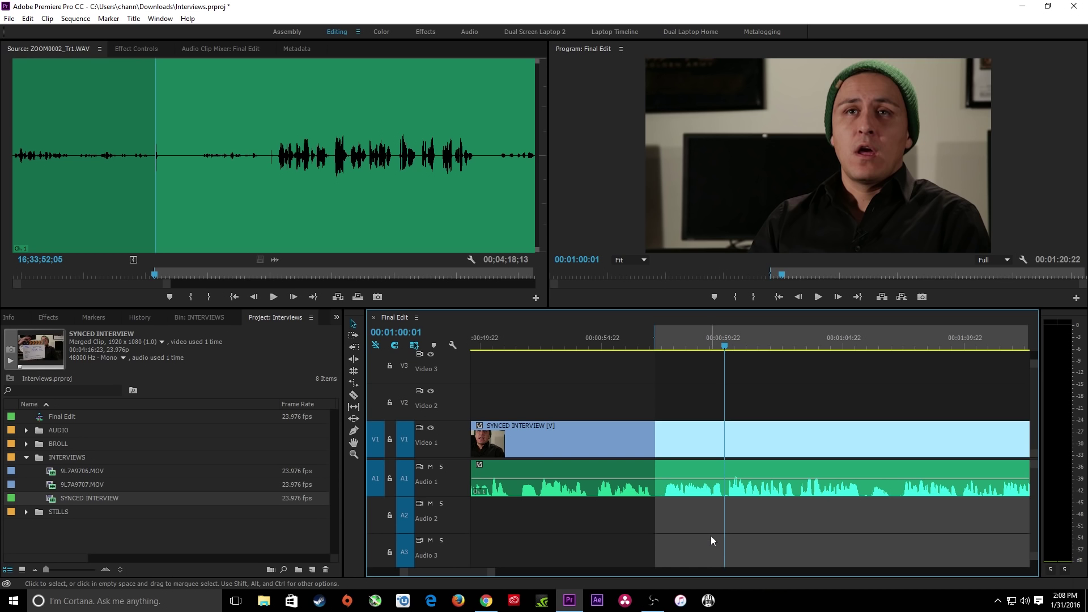
{"action": "key", "text": "o"}
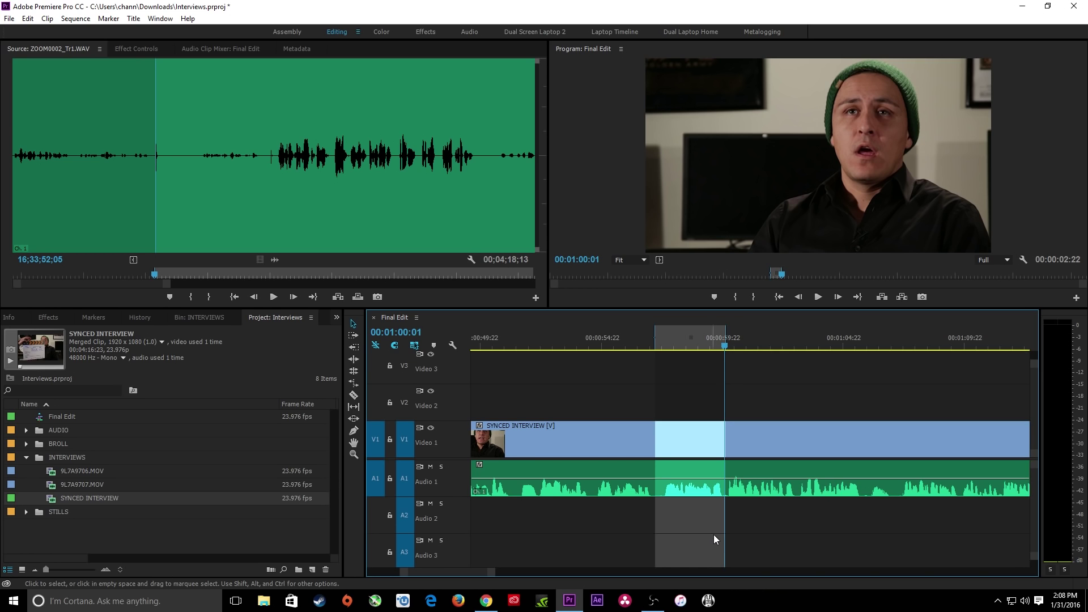
Try lifting the marked section out of the sequence, then undo the lift.
{"action": "left_click", "coordinate": [882, 301]}
{"action": "key", "text": "ctrl+s"}
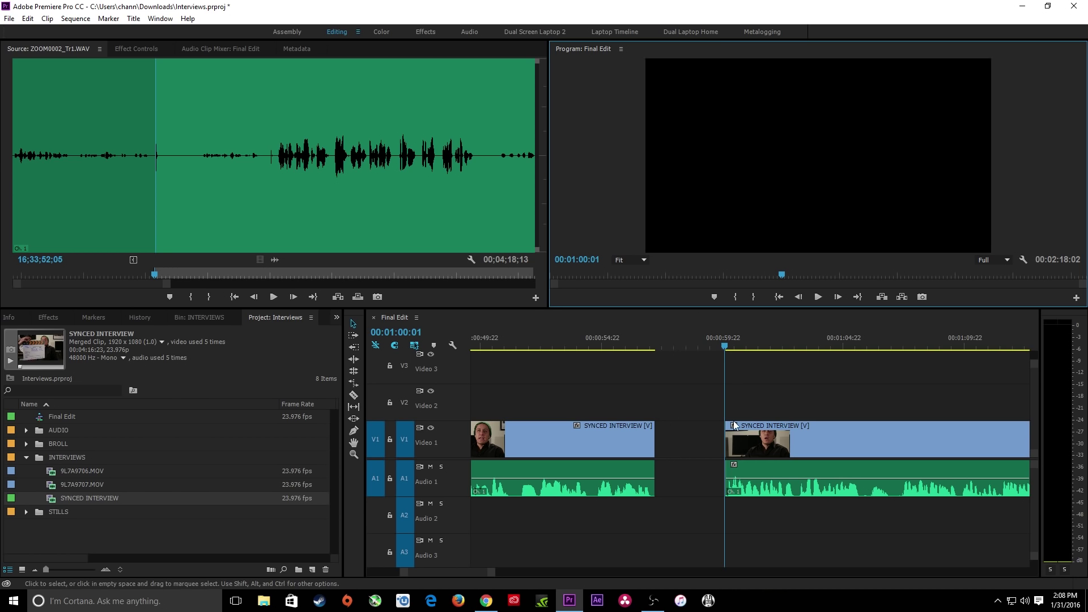
{"action": "key", "text": "ctrl+z"}
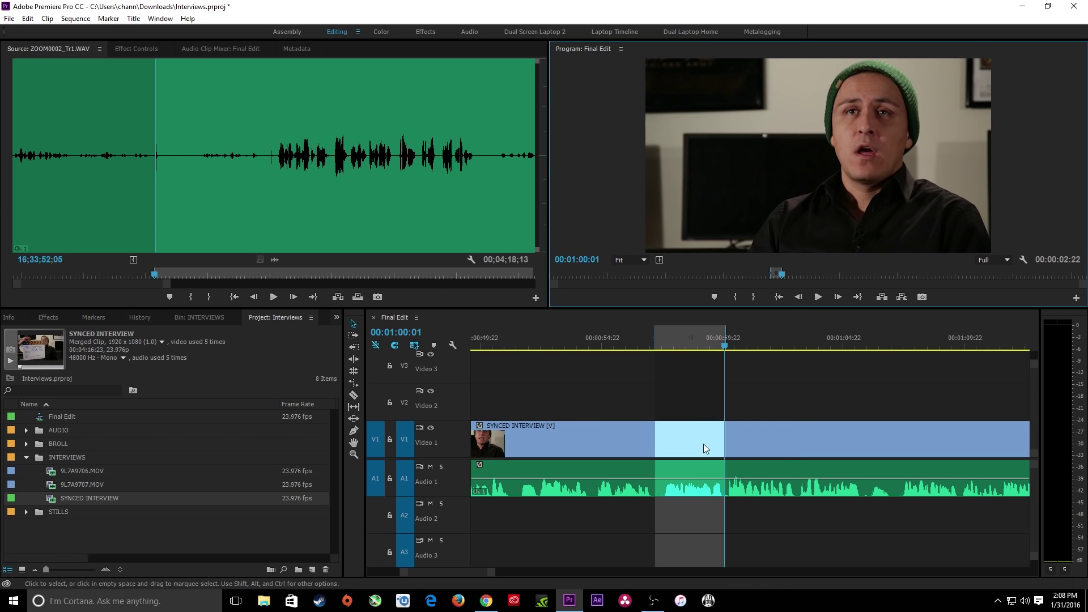
Extract the section marked from 00:00:57:04 to 00:01:00:01 so the following footage closes the gap, and play on.
{"action": "left_click", "coordinate": [896, 299]}
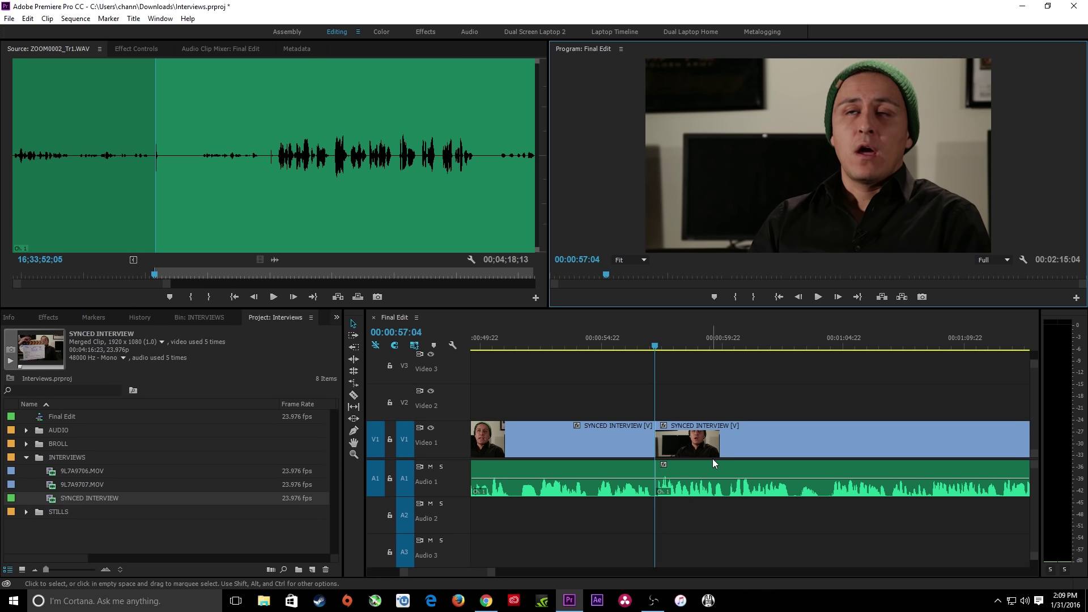
{"action": "key", "text": "space"}
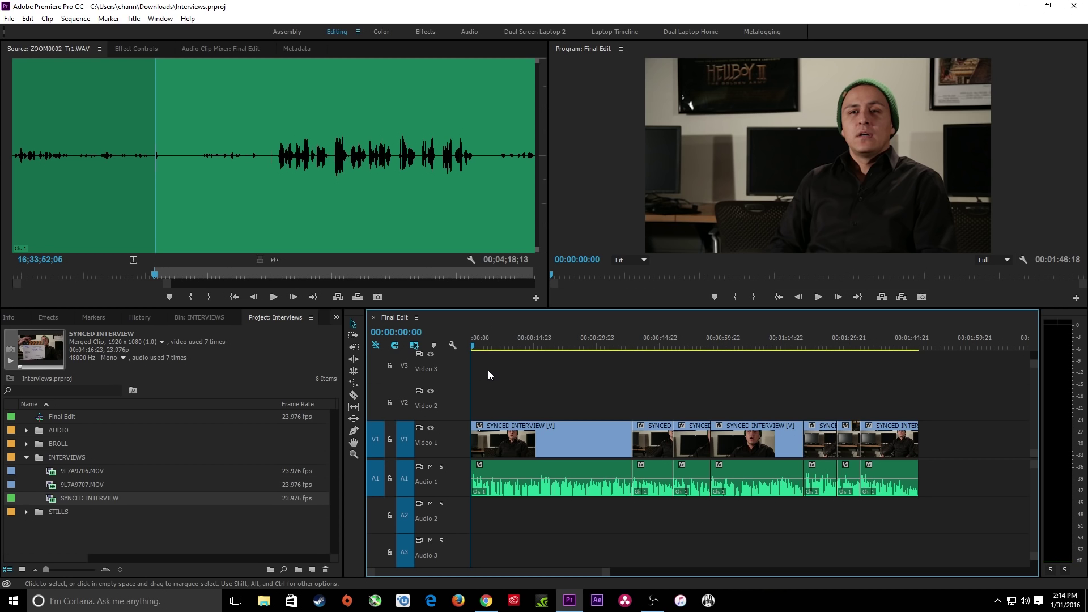
Play the opening of the first interview clip up to 00:00:06:18 and review its waveform for unwanted words.
{"action": "key", "text": "equal"}
{"action": "key", "text": "equal"}
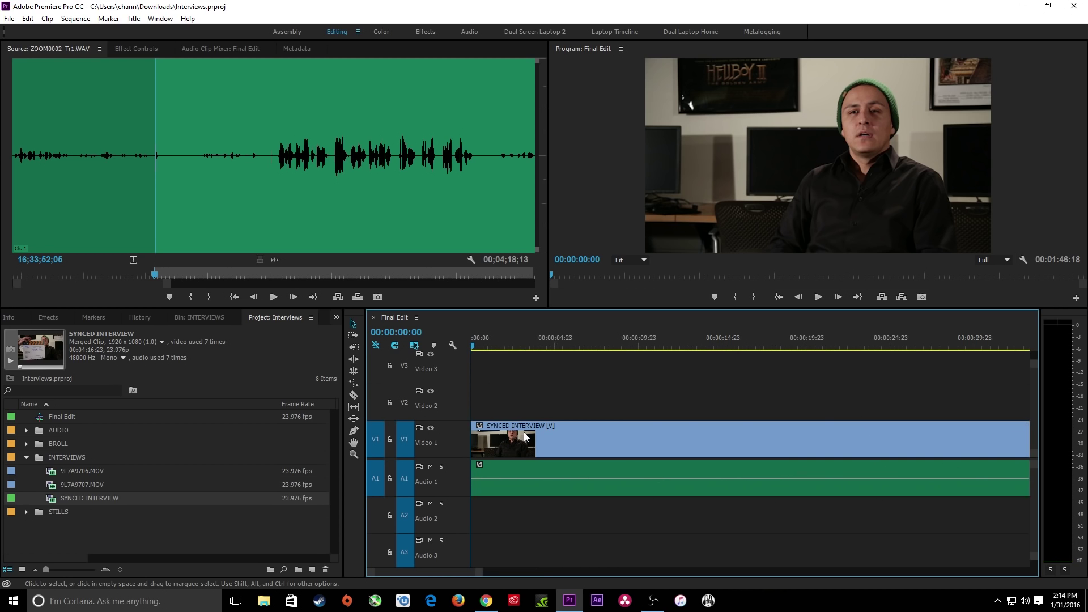
{"action": "key", "text": "equal"}
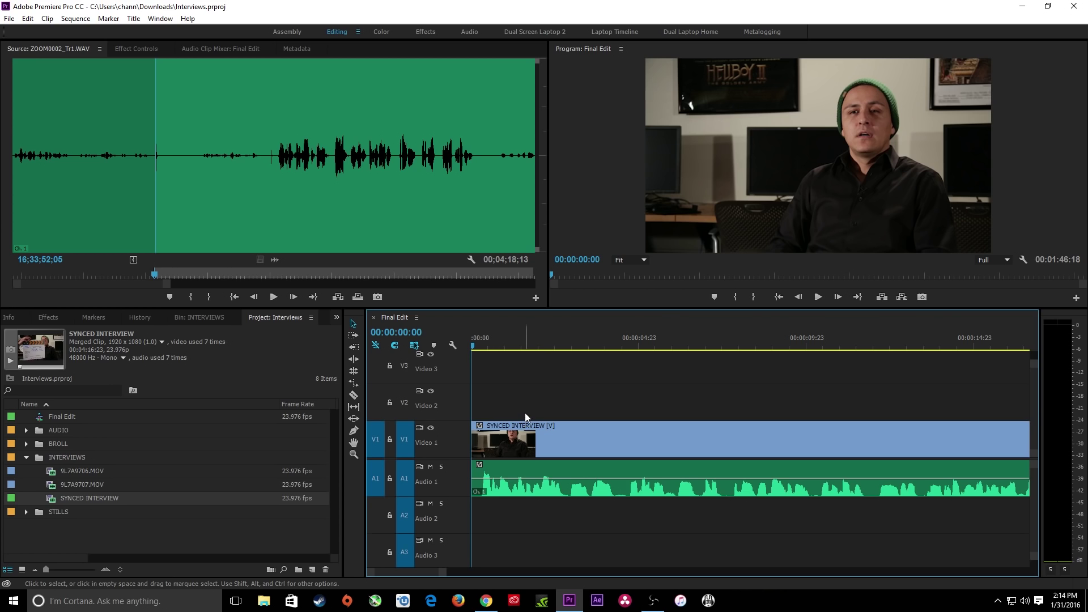
{"action": "key", "text": "equal"}
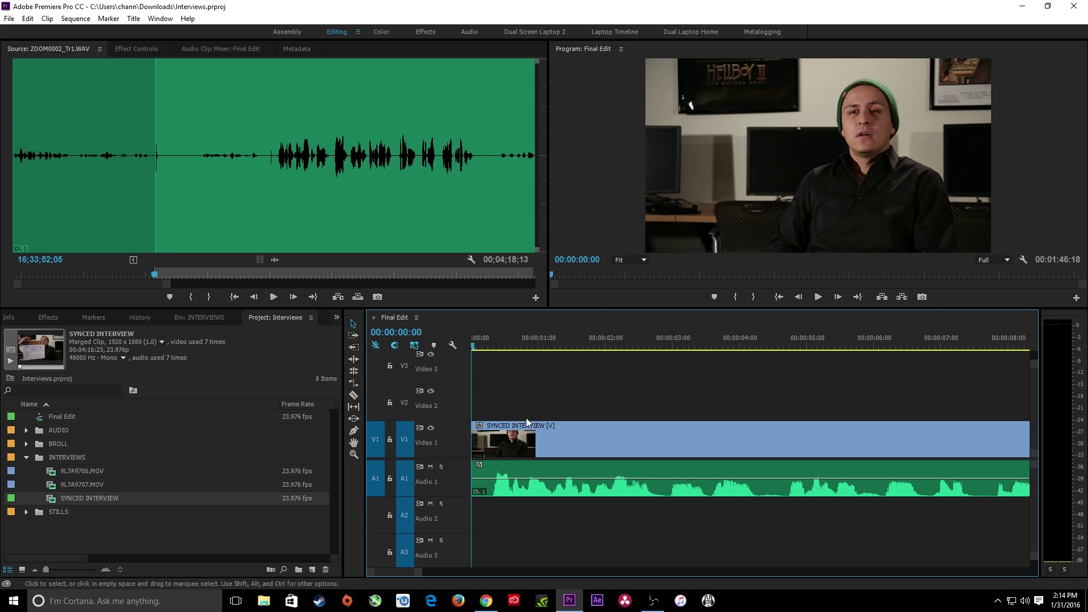
{"action": "key", "text": "minus"}
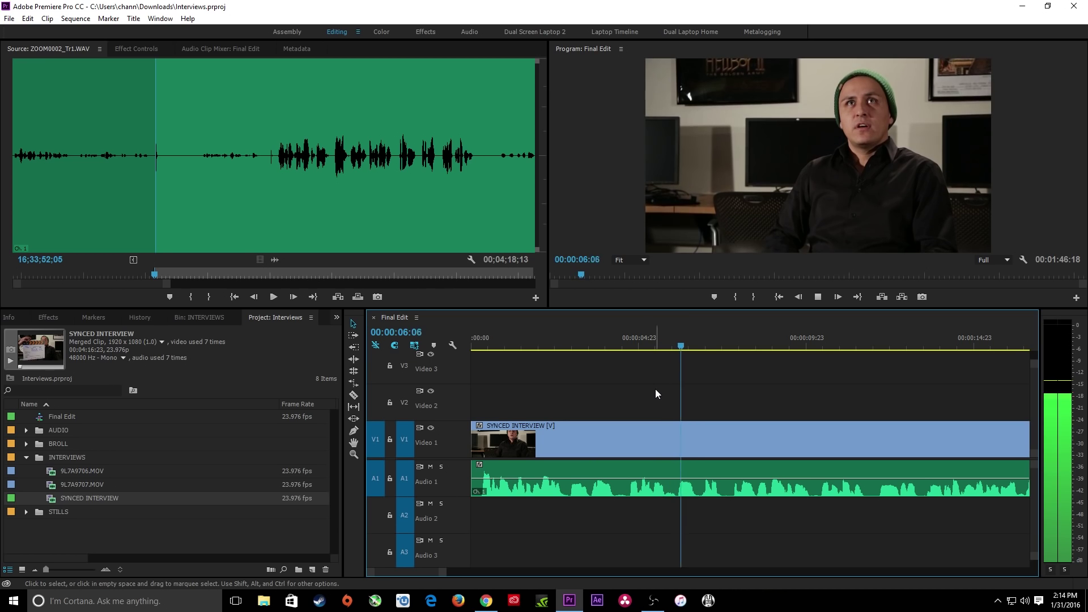
{"action": "key", "text": "space"}
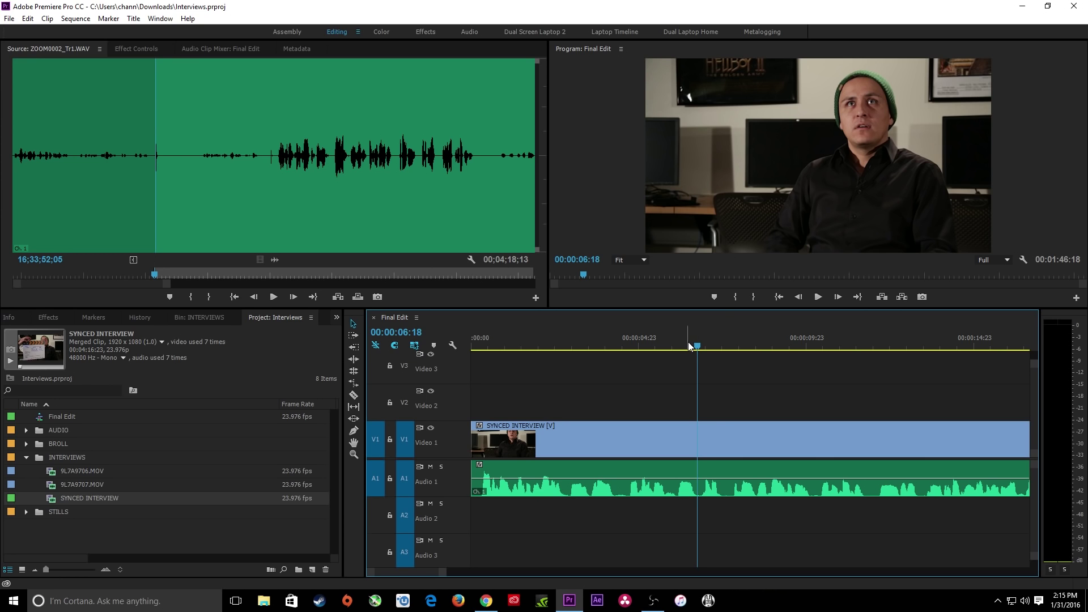
Replay the first words from the sequence start and ripple-trim the first clip's start up to about 00:00:00:14.
{"action": "key", "text": "Home"}
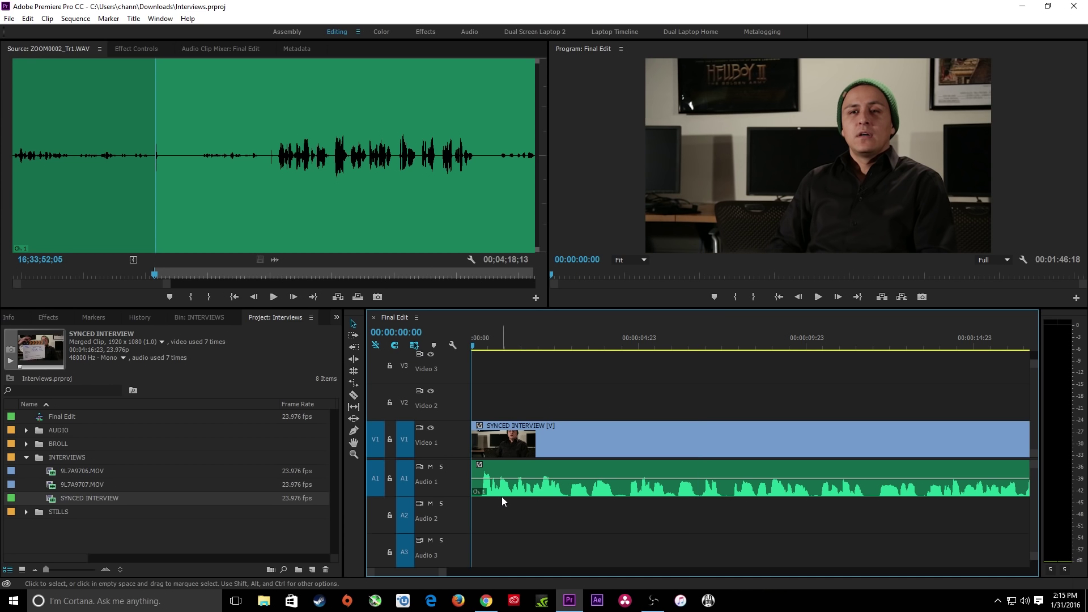
{"action": "key", "text": "equal"}
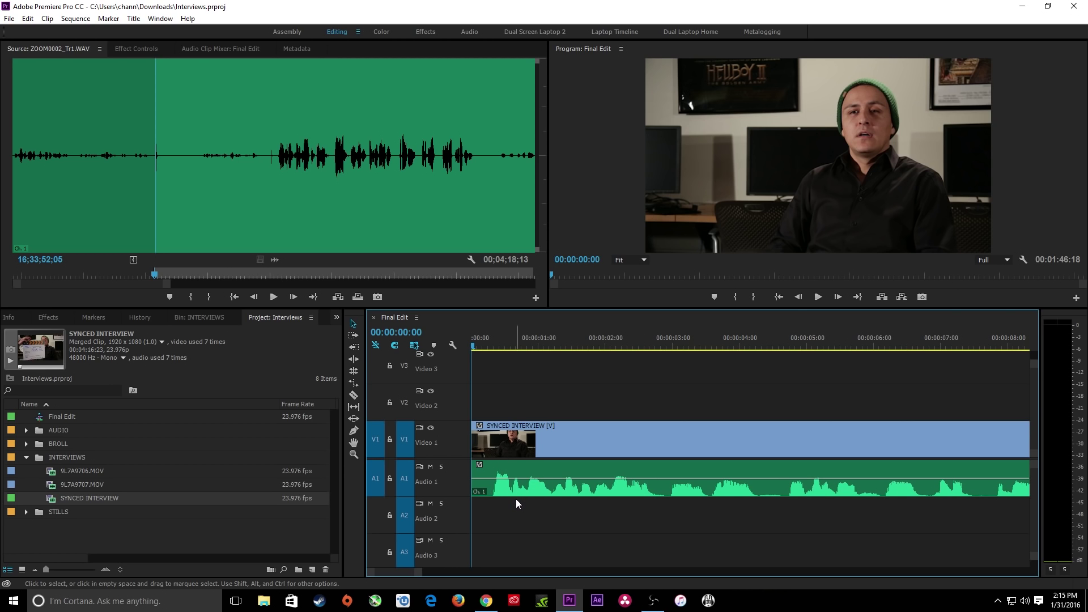
{"action": "key", "text": "space"}
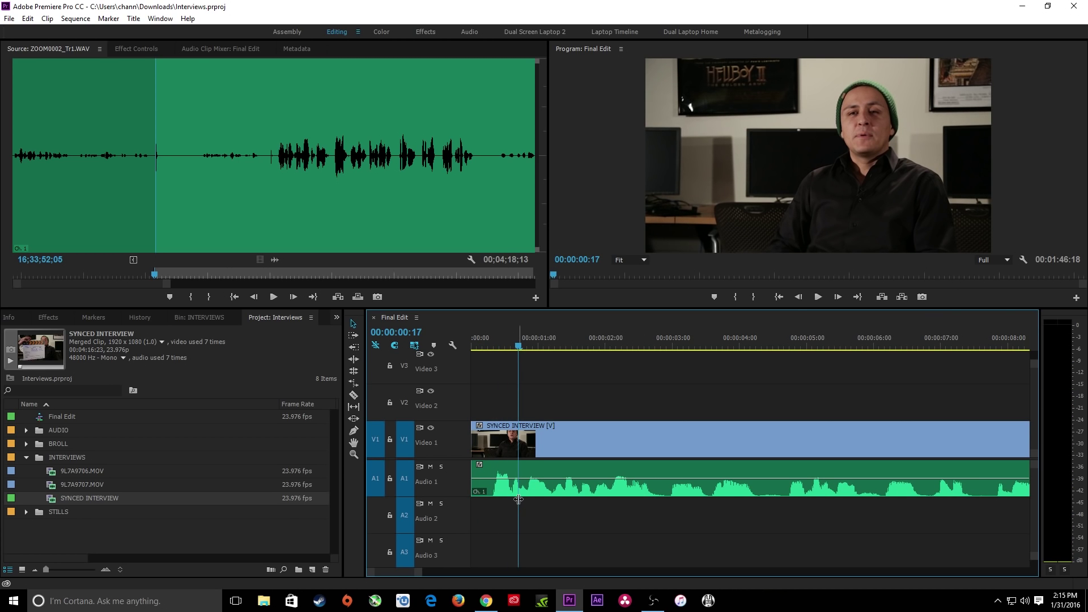
{"action": "key", "text": "Home"}
{"action": "key", "text": "space"}
{"action": "key", "text": "space"}
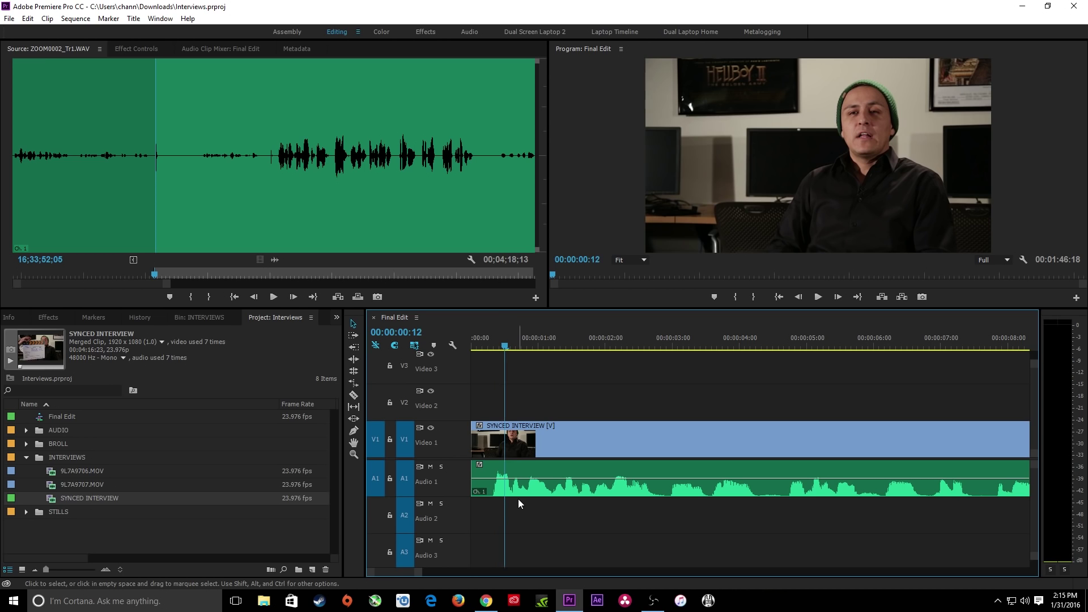
{"action": "key", "text": "Right"}
{"action": "key", "text": "Right"}
{"action": "key", "text": "equal"}
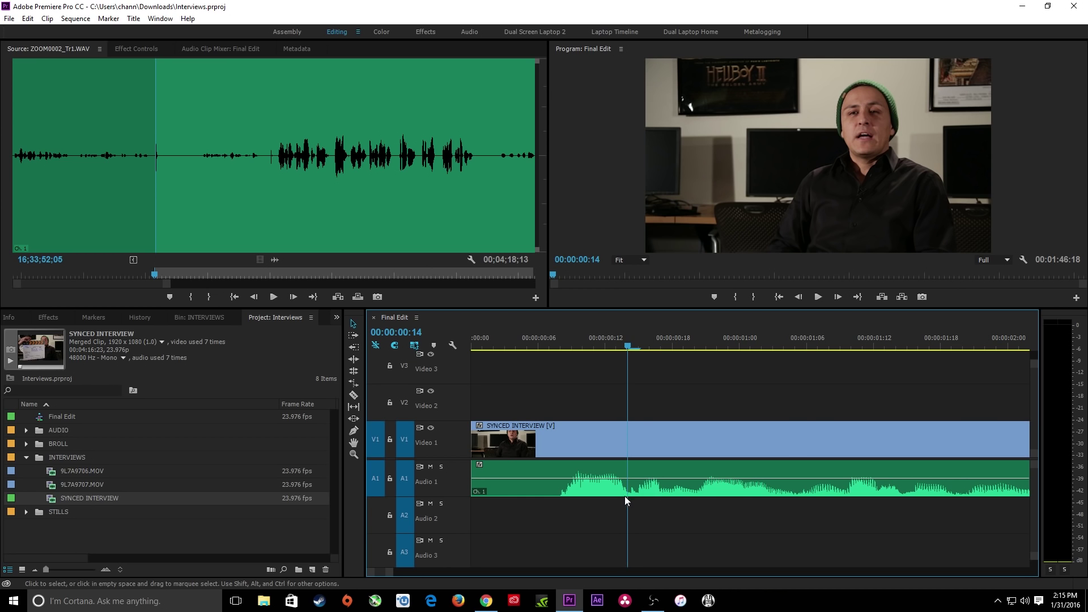
{"action": "key", "text": "q"}
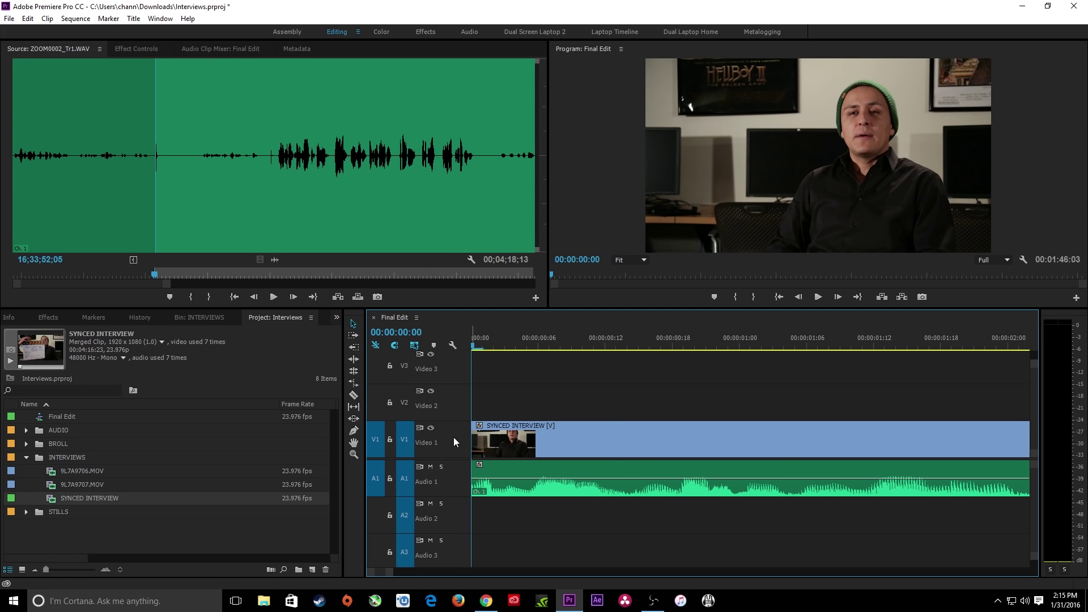
Play the trimmed opening and mark the next unwanted word with an In point at 00:00:02:02 and an Out point at 00:00:02:22.
{"action": "key", "text": "minus"}
{"action": "key", "text": "space"}
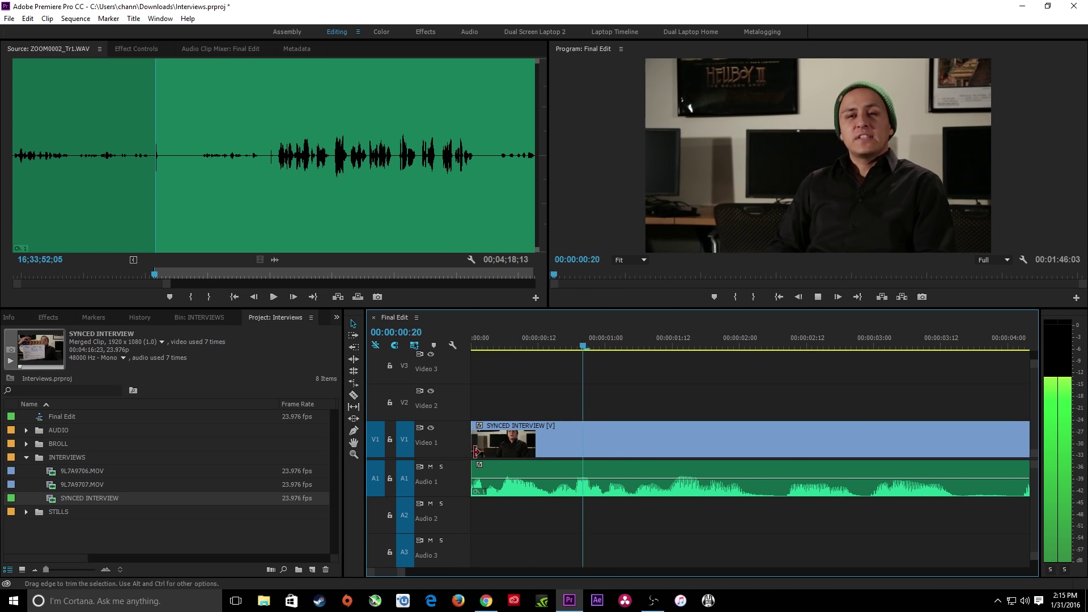
{"action": "key", "text": "space"}
{"action": "key", "text": "equal"}
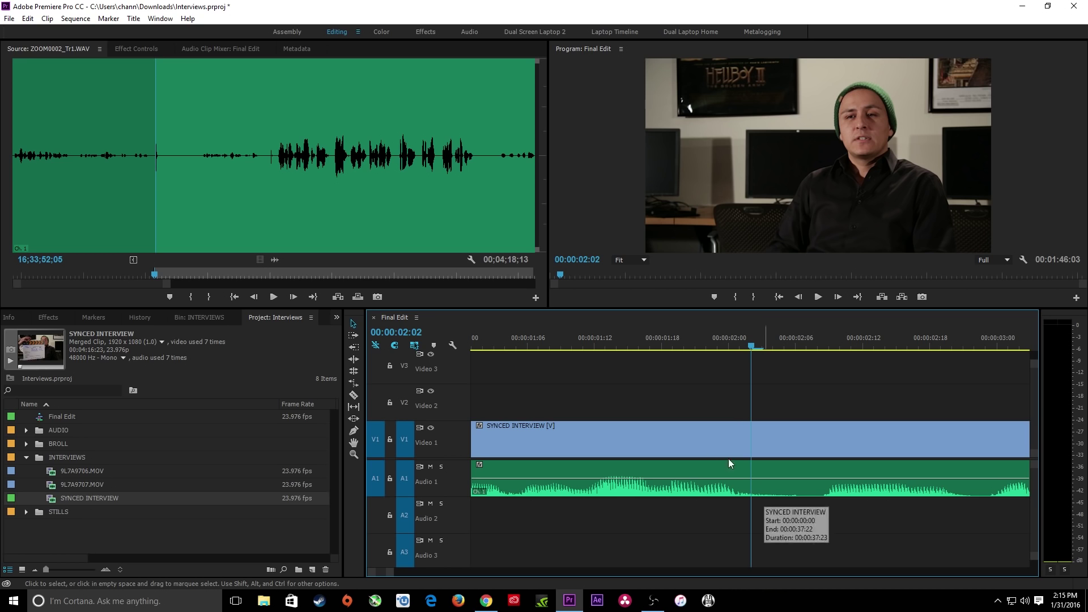
{"action": "key", "text": "minus"}
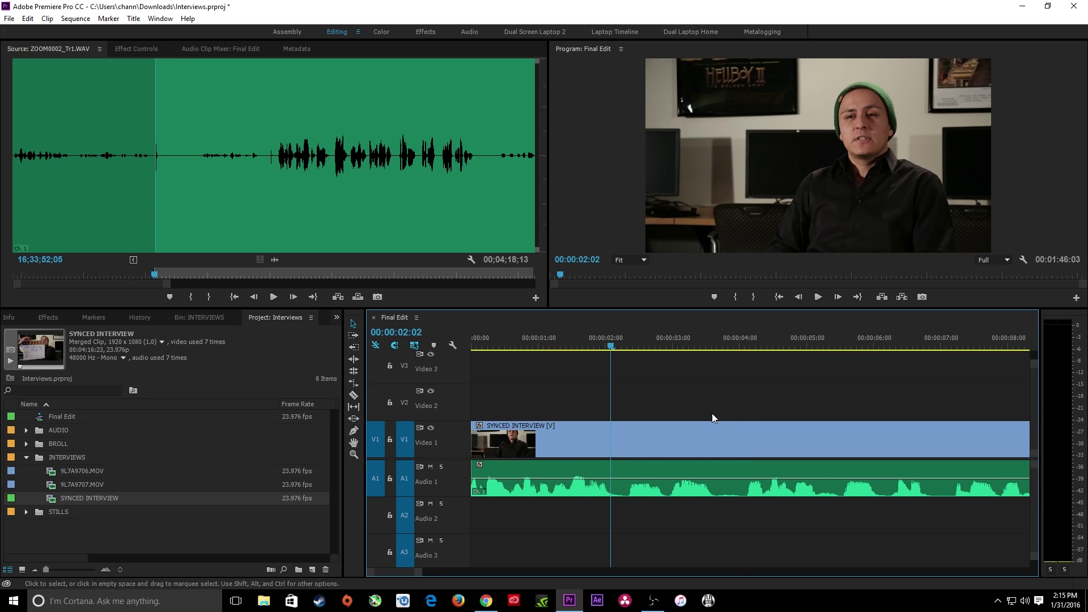
{"action": "key", "text": "i"}
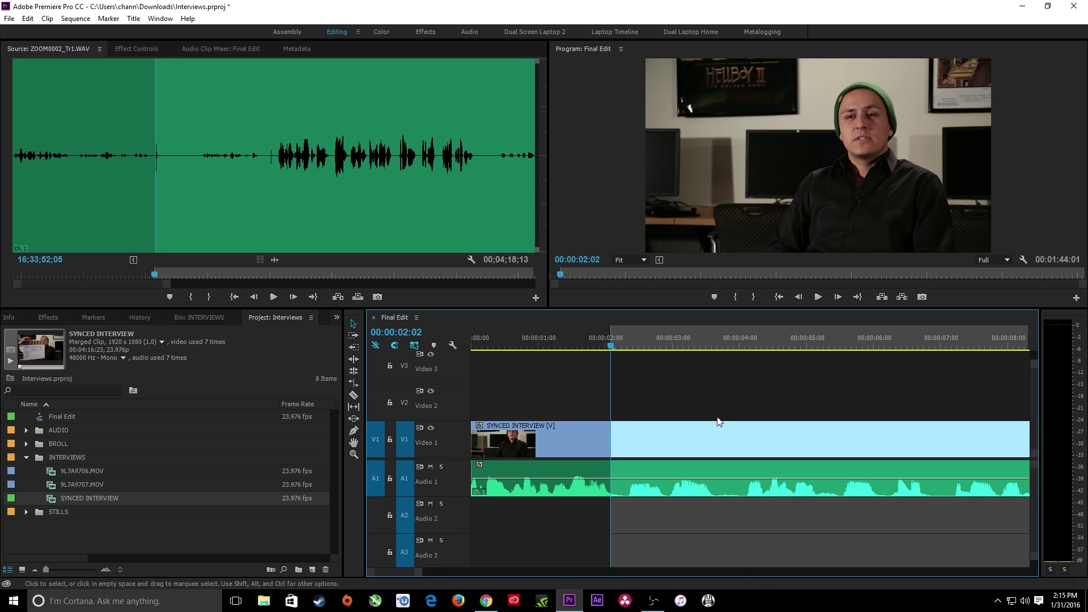
{"action": "key", "text": "space"}
{"action": "key", "text": "space"}
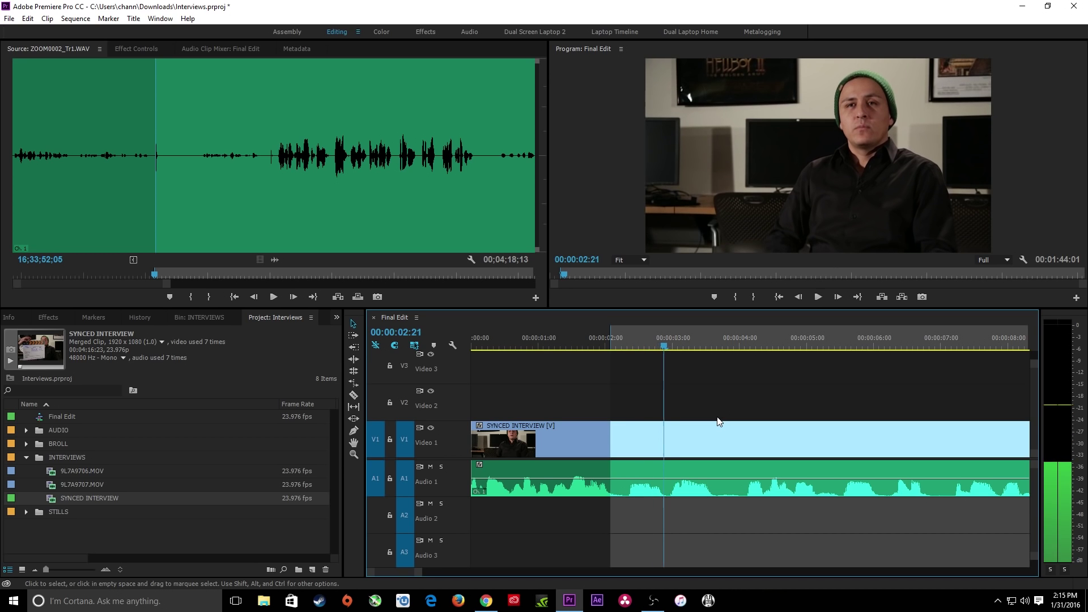
{"action": "key", "text": "o"}
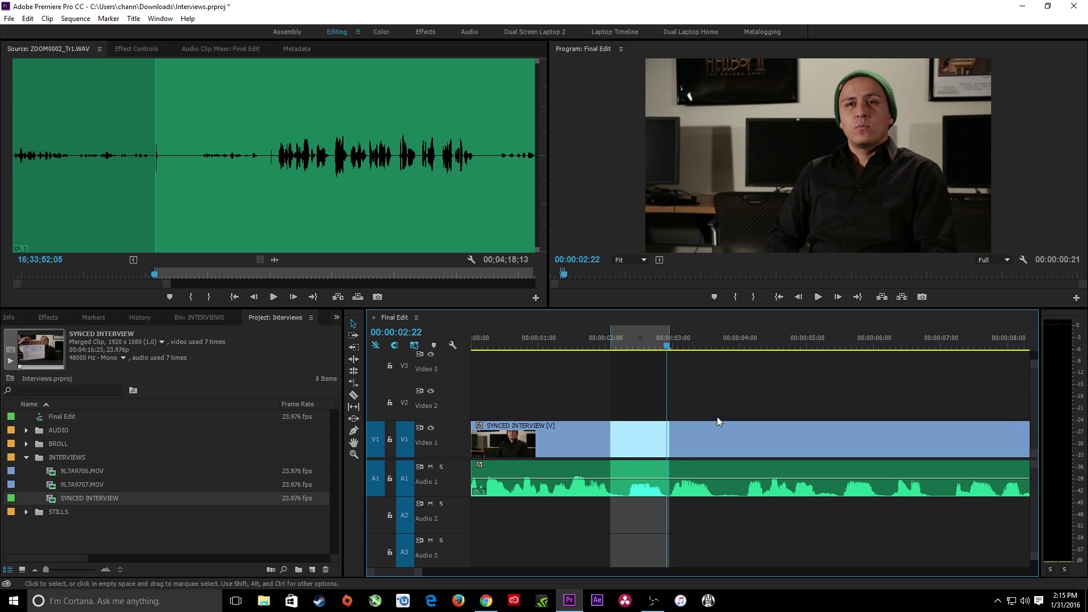
Move the In point to 00:00:02:06 and extract the marked section, closing the gap.
{"action": "left_click", "coordinate": [623, 345]}
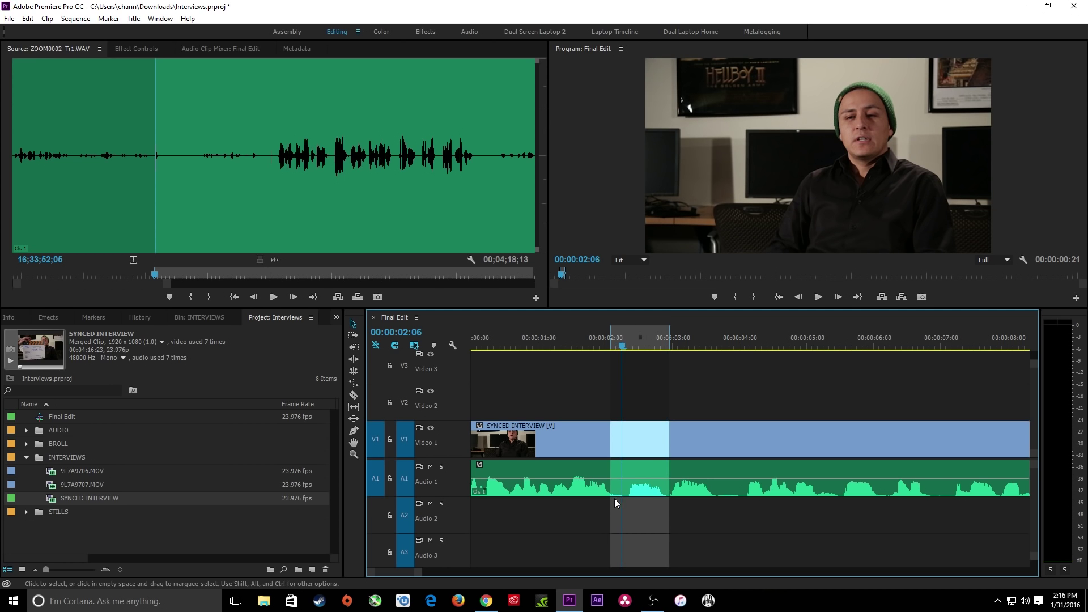
{"action": "key", "text": "i"}
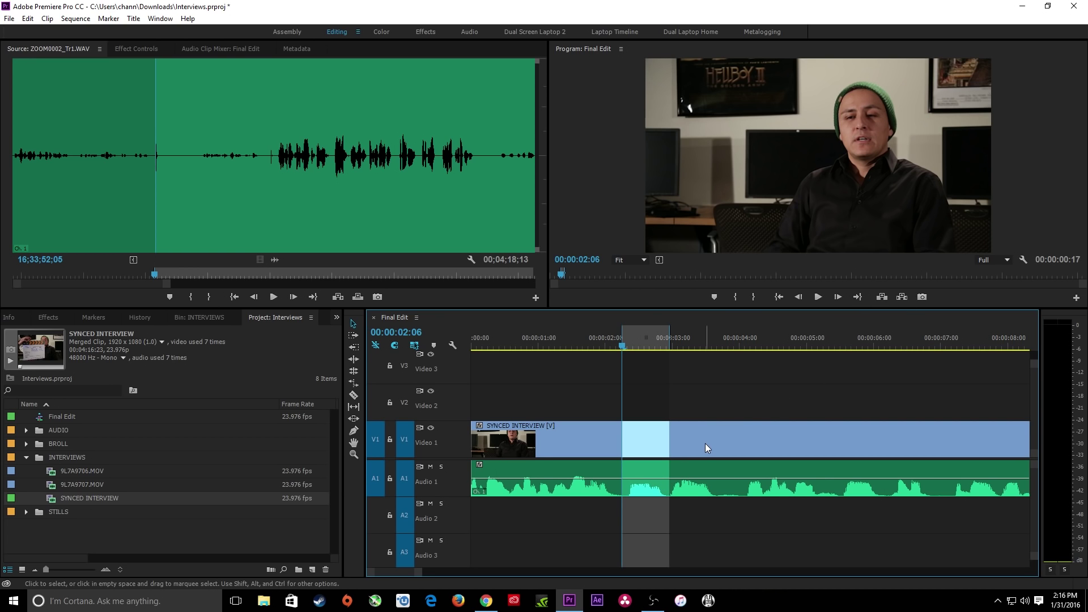
{"action": "key", "text": "apostrophe"}
Play past the new cut, split the second clip at 00:00:02:22 and undo that split.
{"action": "key", "text": "space"}
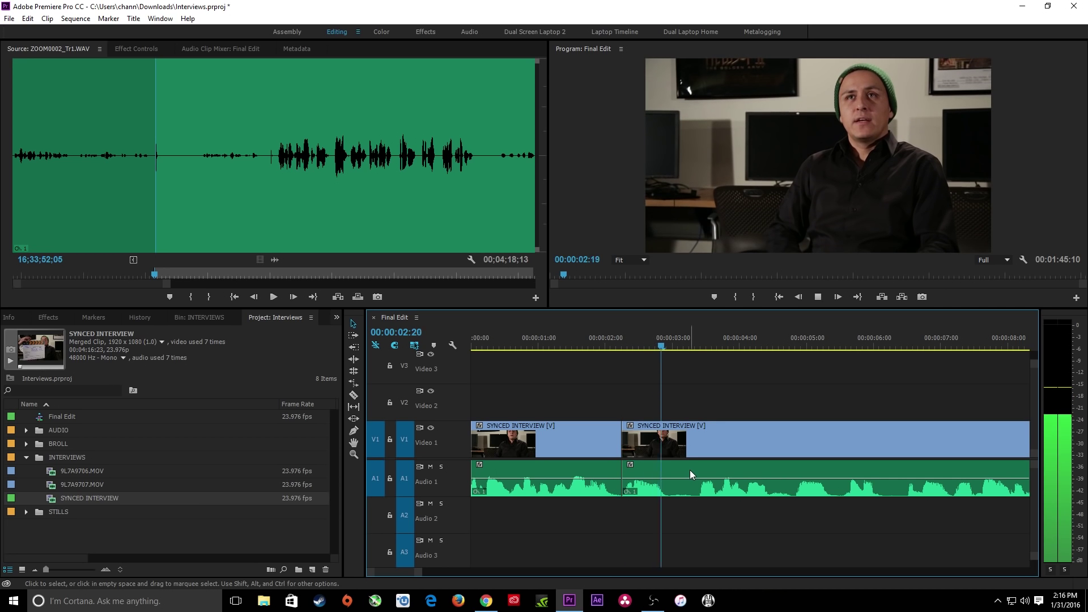
{"action": "key", "text": "ctrl+k"}
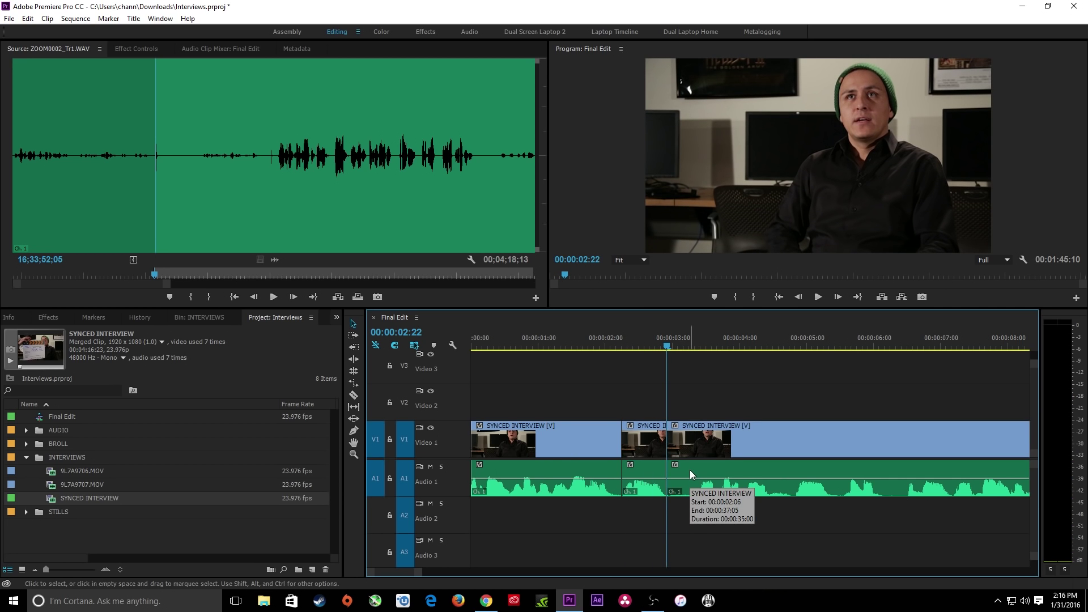
{"action": "key", "text": "ctrl+z"}
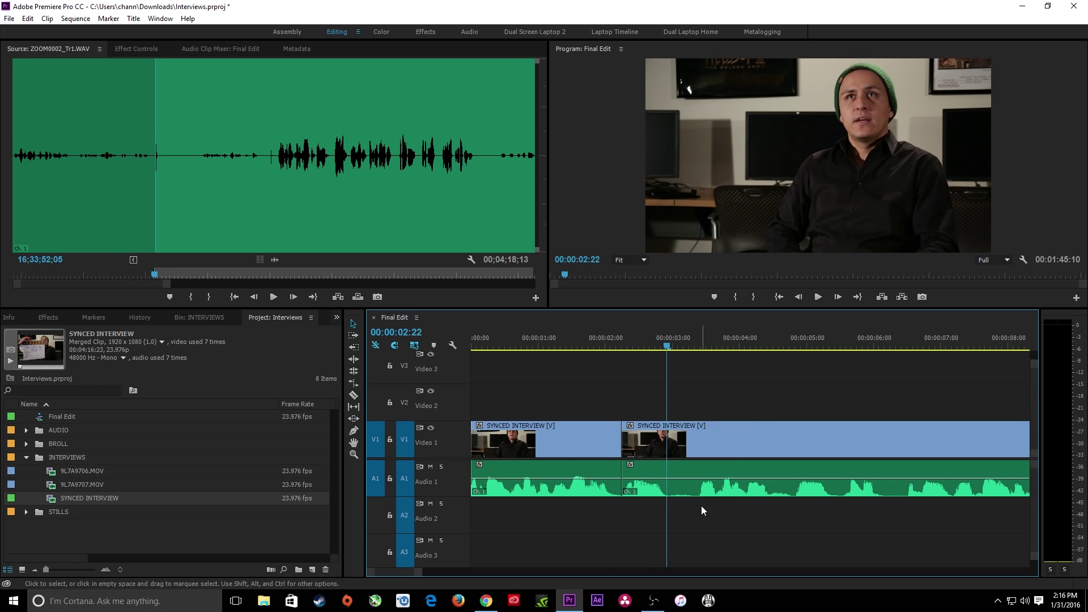
Mark the next section of the second clip with an In point at 00:00:02:22 and an Out point at 00:00:03:16.
{"action": "key", "text": "i"}
{"action": "key", "text": "space"}
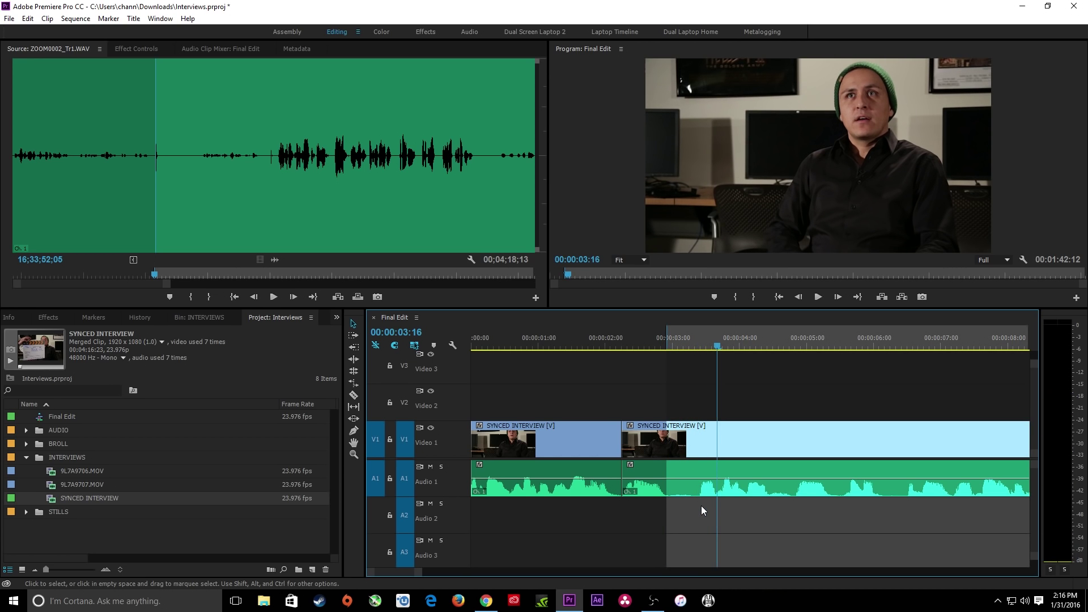
{"action": "key", "text": "o"}
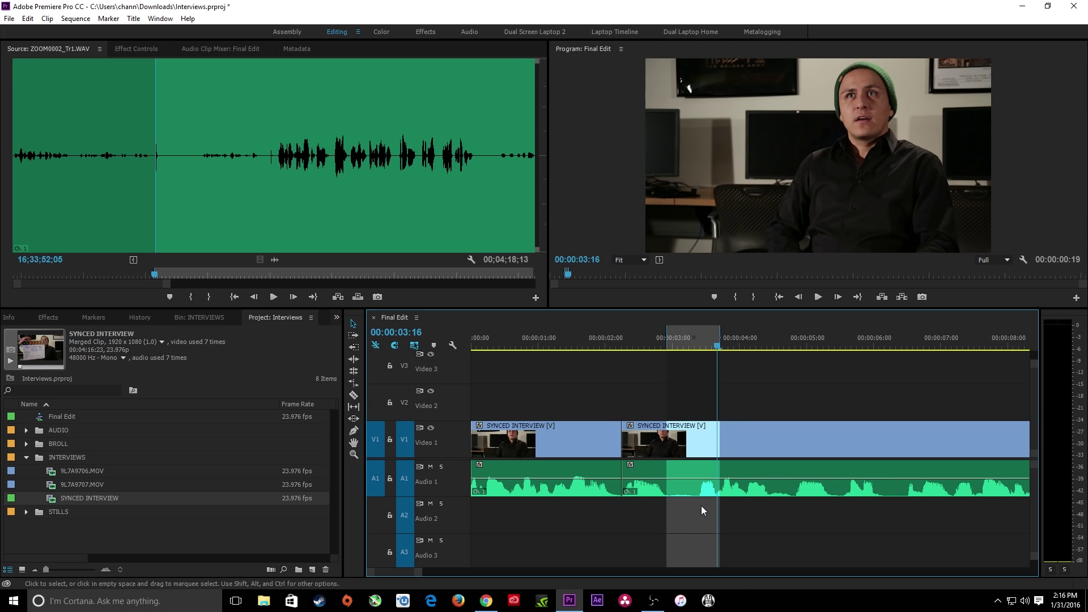
Extract the marked section of the second clip, closing the gap, and replay the join from 00:00:03:06.
{"action": "key", "text": "apostrophe"}
{"action": "key", "text": "space"}
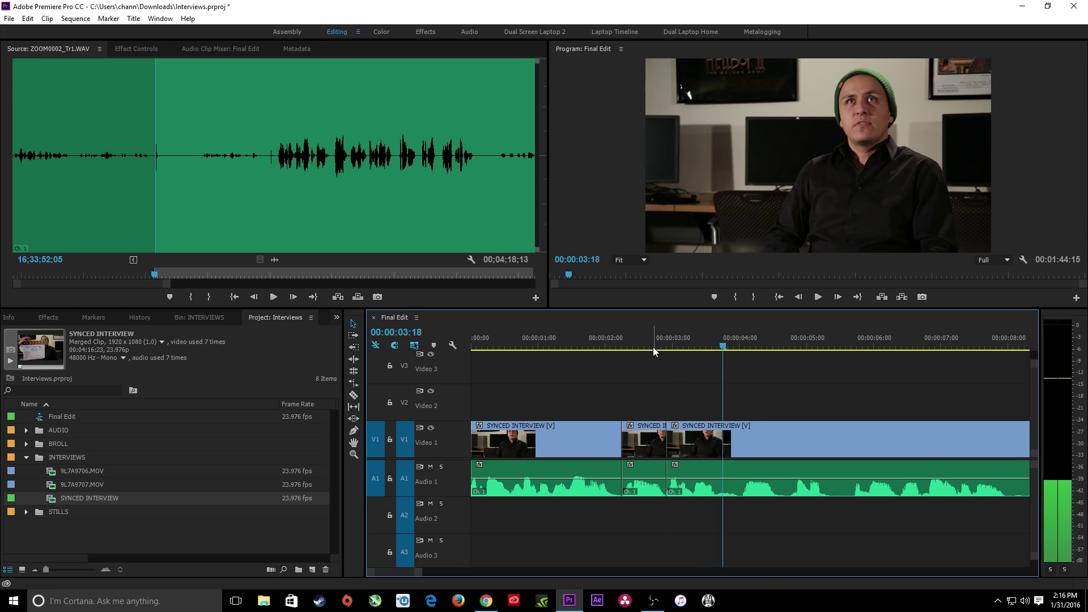
{"action": "left_click_drag", "start_coordinate": [722, 348], "coordinate": [690, 352]}
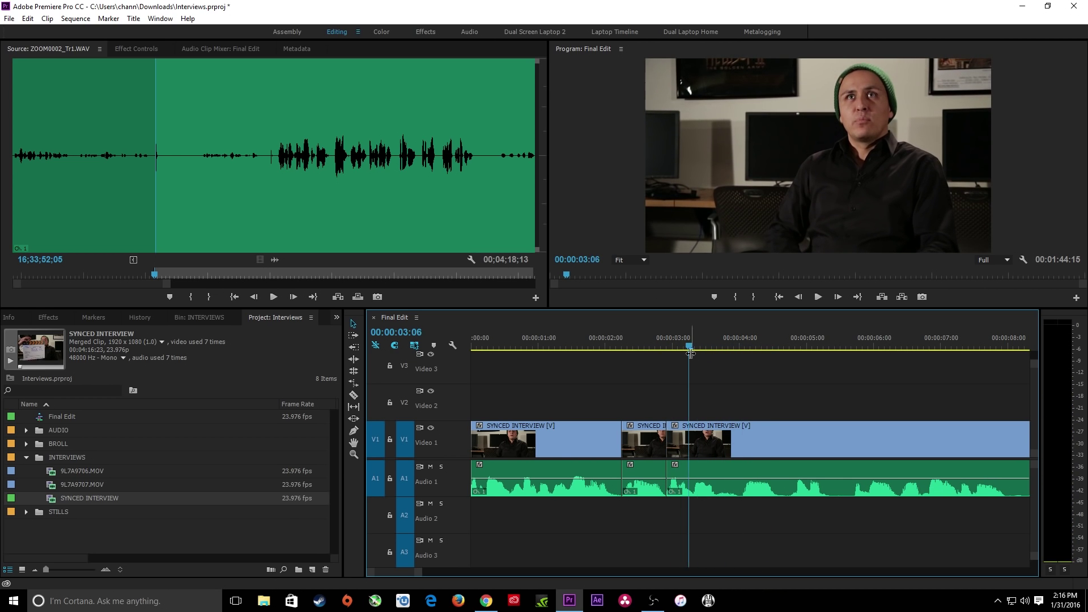
{"action": "key", "text": "space"}
Mark the next unwanted word with an In point at 00:00:03:23 and an Out point at 00:00:04:15, and extract it.
{"action": "key", "text": "space"}
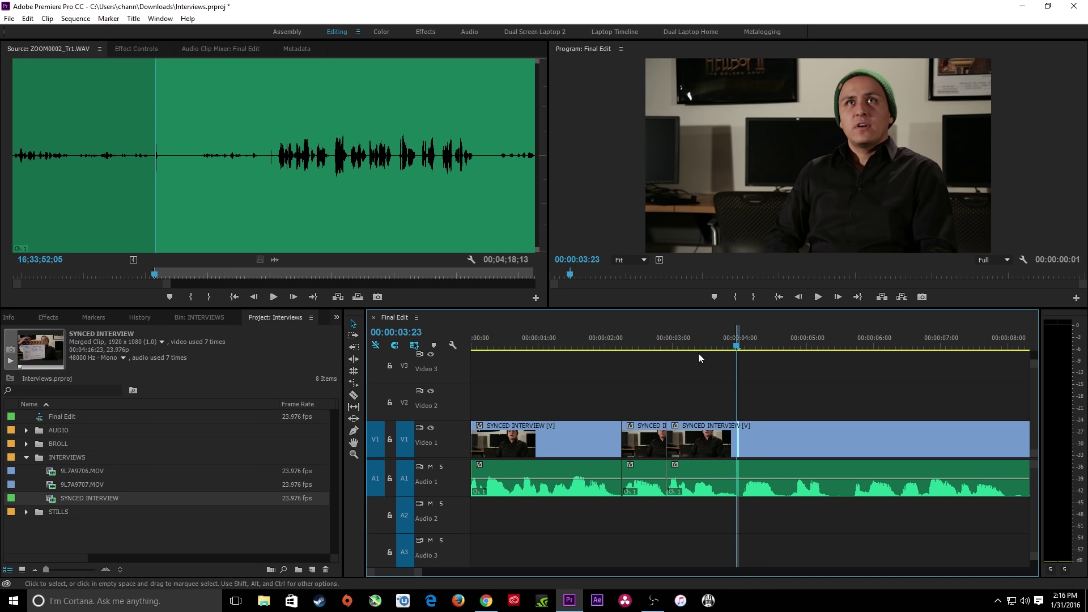
{"action": "key", "text": "space"}
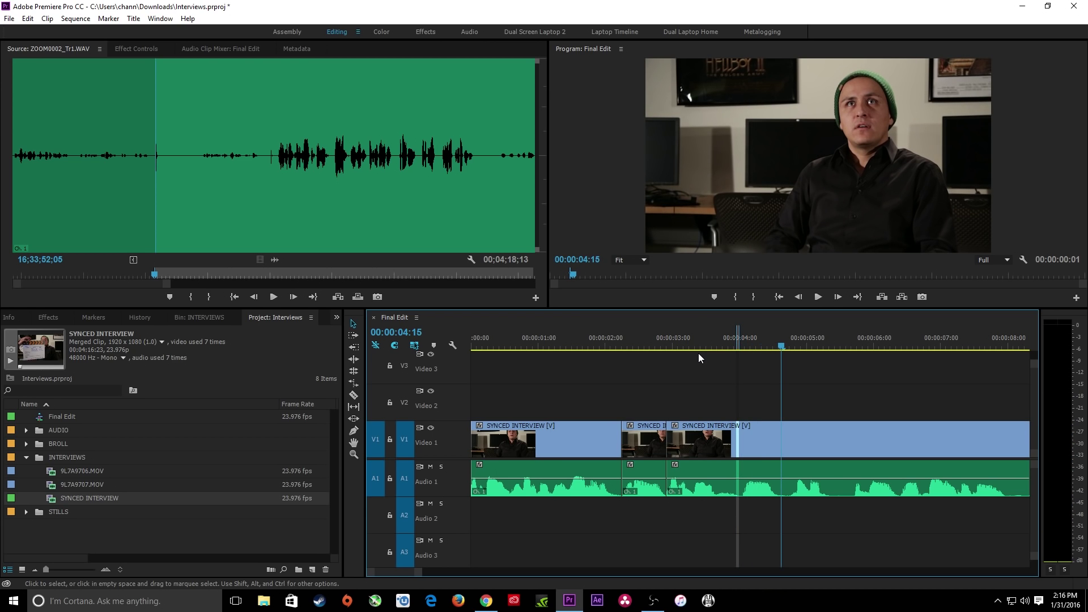
{"action": "key", "text": "o"}
{"action": "key", "text": "space"}
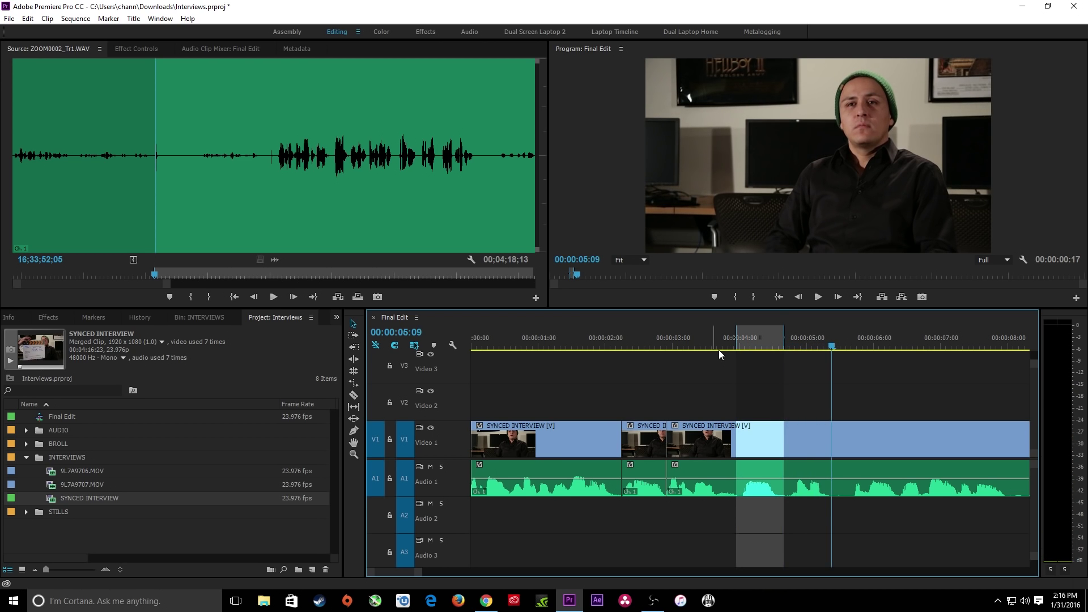
{"action": "key", "text": "apostrophe"}
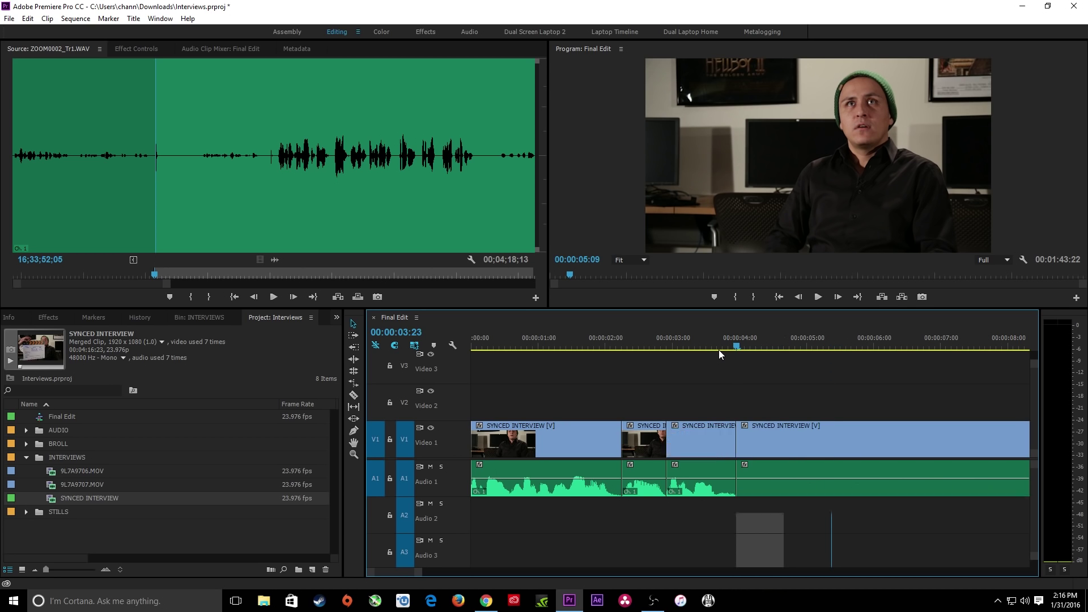
Mark the pause after the new cut from 00:00:04:15 to 00:00:04:22 and extract it, closing the gap.
{"action": "key", "text": "space"}
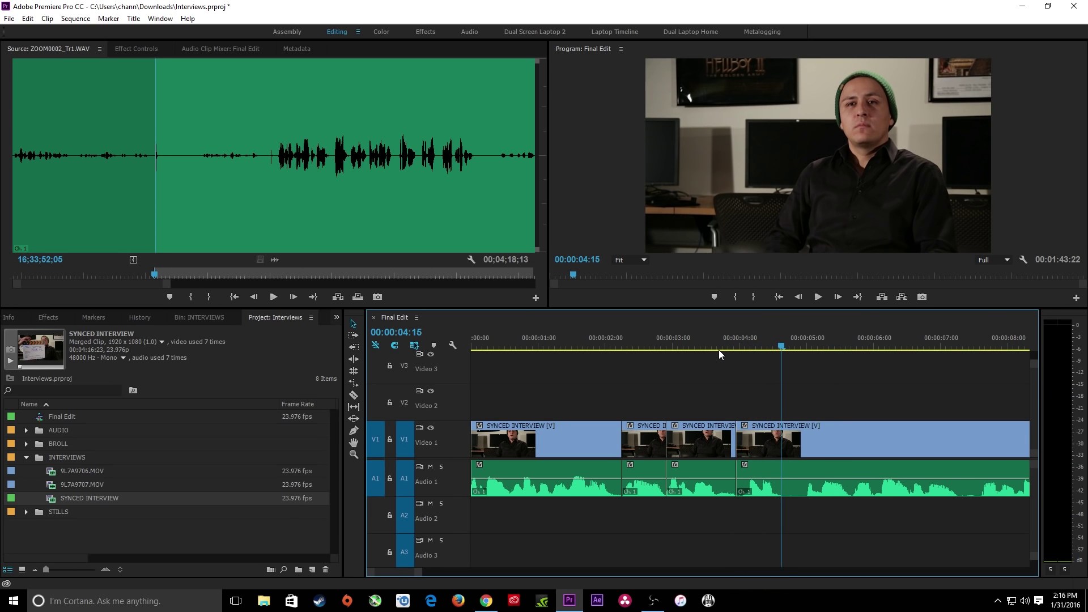
{"action": "key", "text": "i"}
{"action": "key", "text": "space"}
{"action": "key", "text": "Left"}
{"action": "key", "text": "Left"}
{"action": "key", "text": "Left"}
{"action": "key", "text": "Left"}
{"action": "key", "text": "Left"}
{"action": "key", "text": "Left"}
{"action": "key", "text": "Left"}
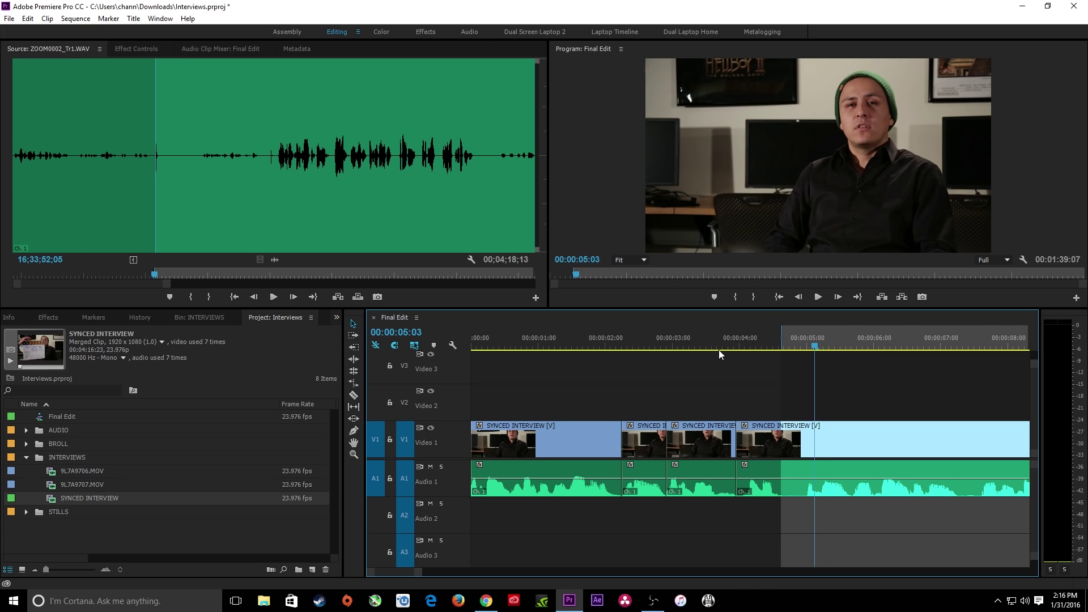
{"action": "key", "text": "o"}
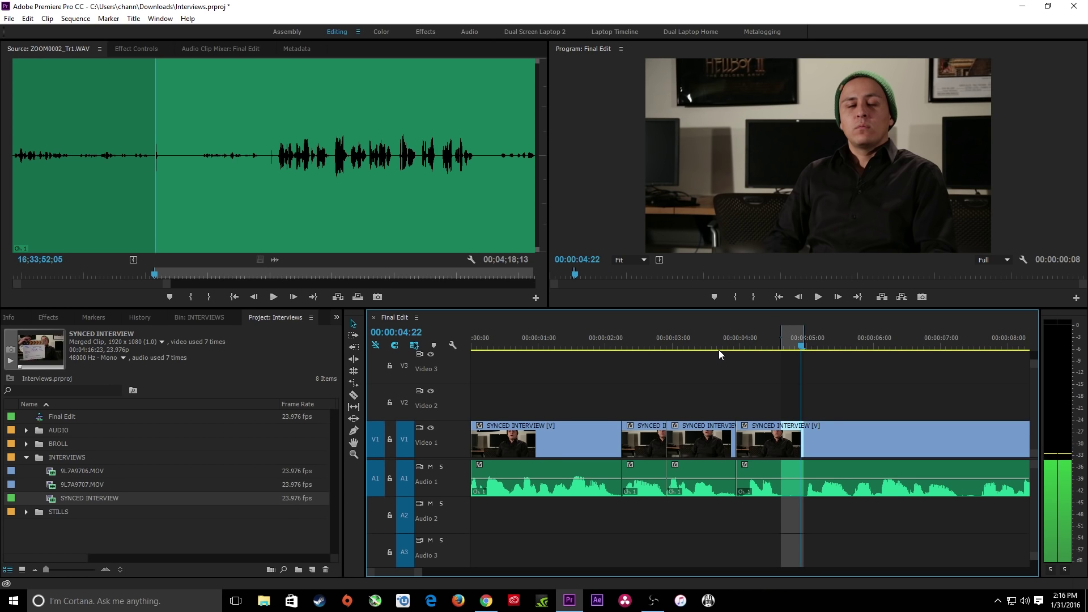
{"action": "key", "text": "apostrophe"}
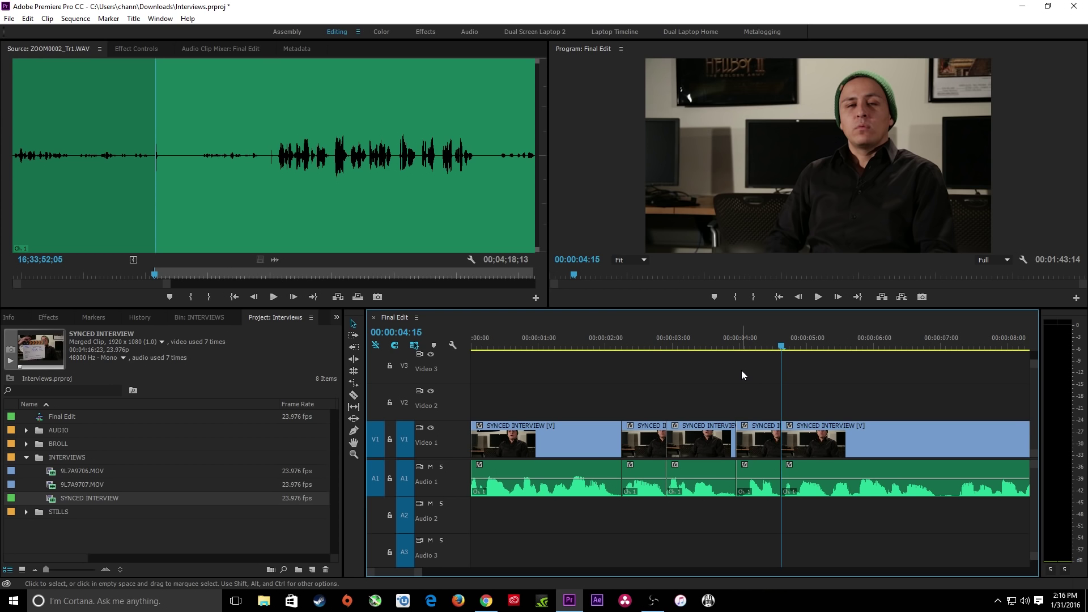
Play the edited opening from the start of the sequence to check the cuts.
{"action": "key", "text": "Home"}
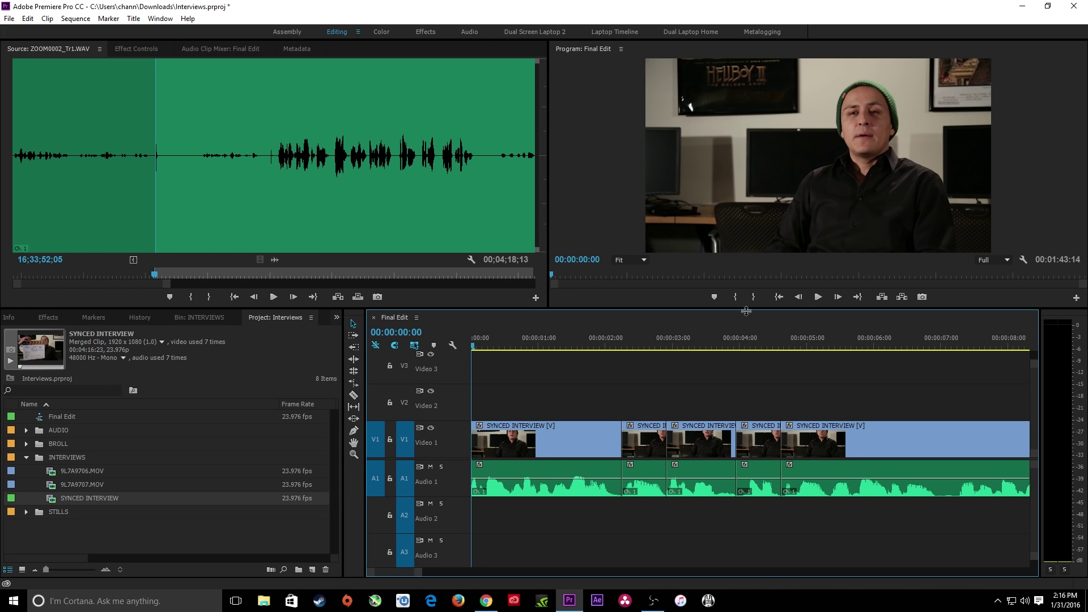
{"action": "key", "text": "space"}
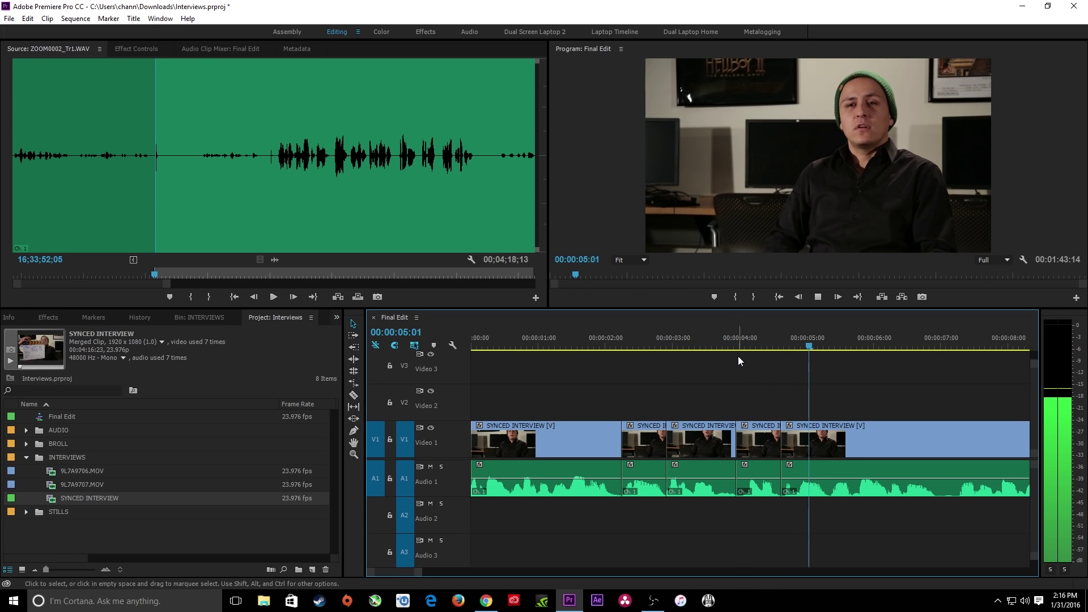
{"action": "key", "text": "space"}
Mark the unwanted word from 00:00:05:08 to 00:00:05:16 in the last clip and extract it, closing the gap.
{"action": "left_click_drag", "start_coordinate": [860, 347], "coordinate": [829, 339]}
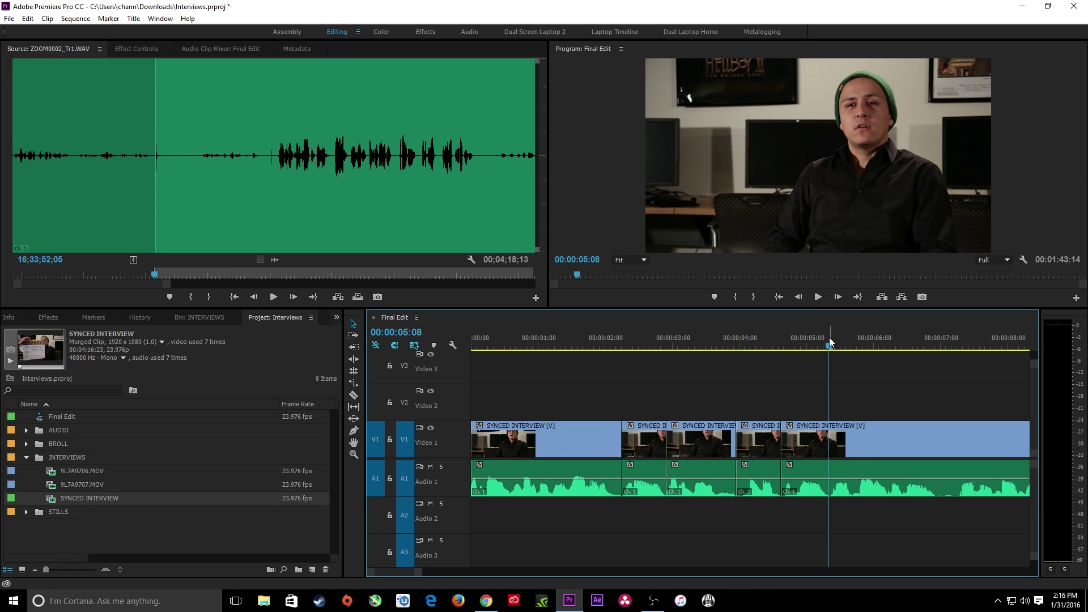
{"action": "key", "text": "i"}
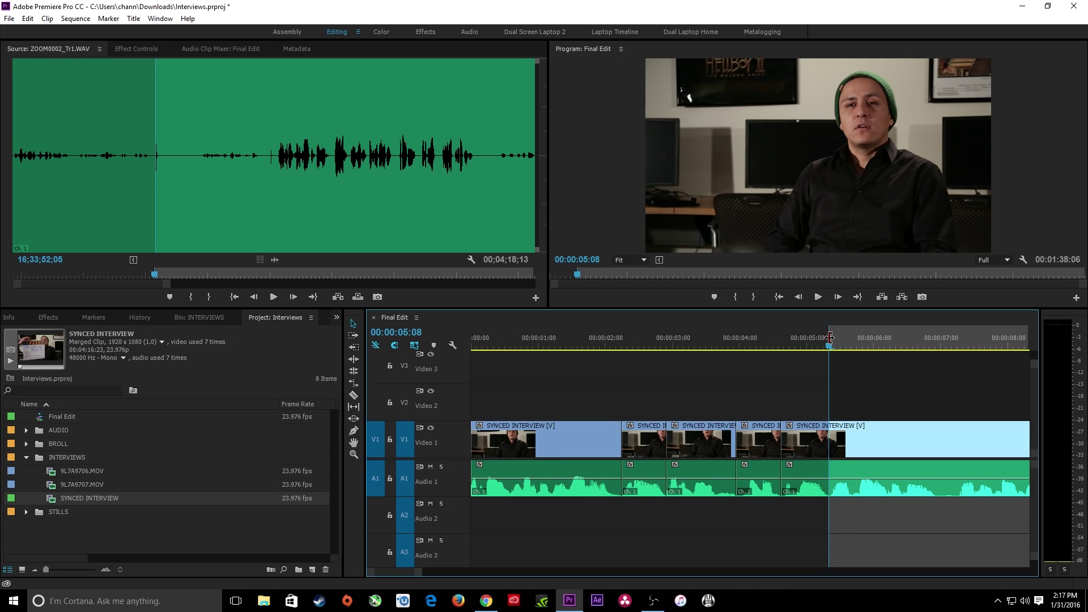
{"action": "key", "text": "space"}
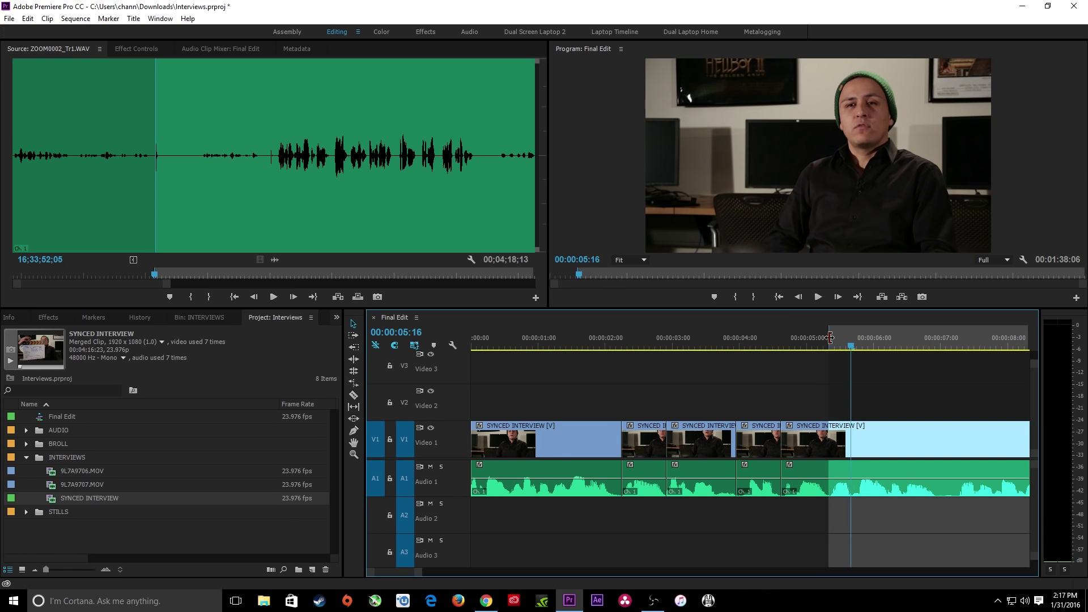
{"action": "key", "text": "o"}
{"action": "key", "text": "="}
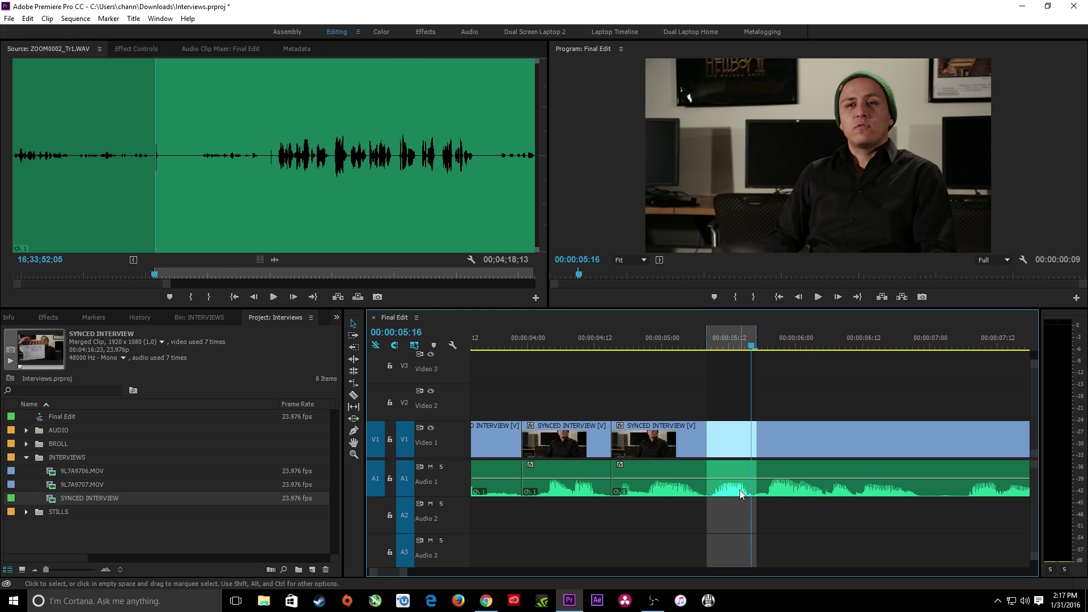
{"action": "key", "text": "apostrophe"}
Play across the newest cut and on through the interview to 00:00:13:12 to review the next part of the answer.
{"action": "left_click", "coordinate": [641, 352]}
{"action": "key", "text": "space"}
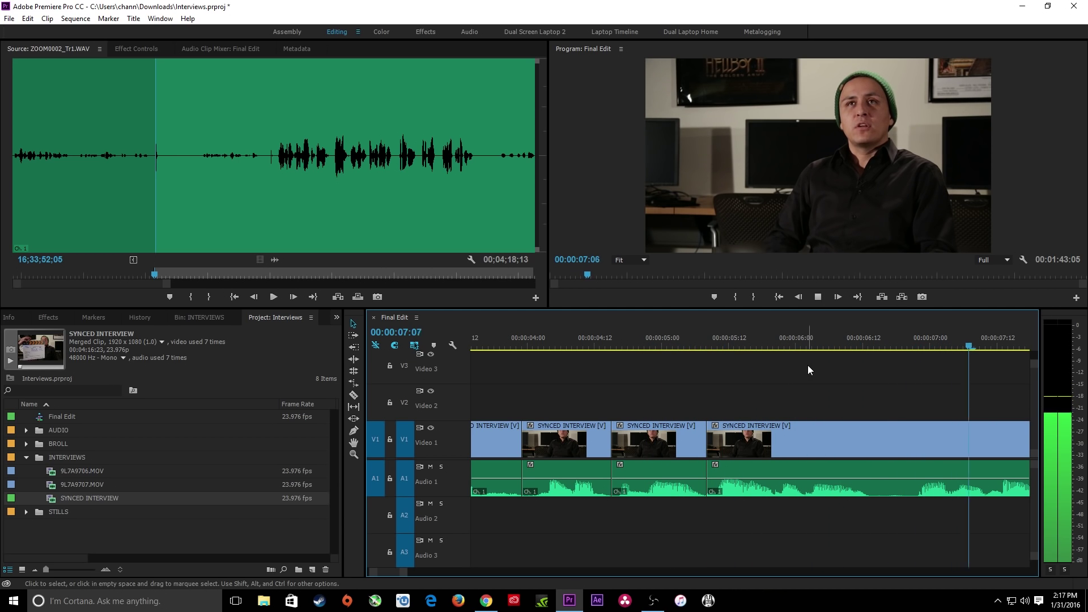
{"action": "key", "text": "space"}
{"action": "key", "text": "backslash"}
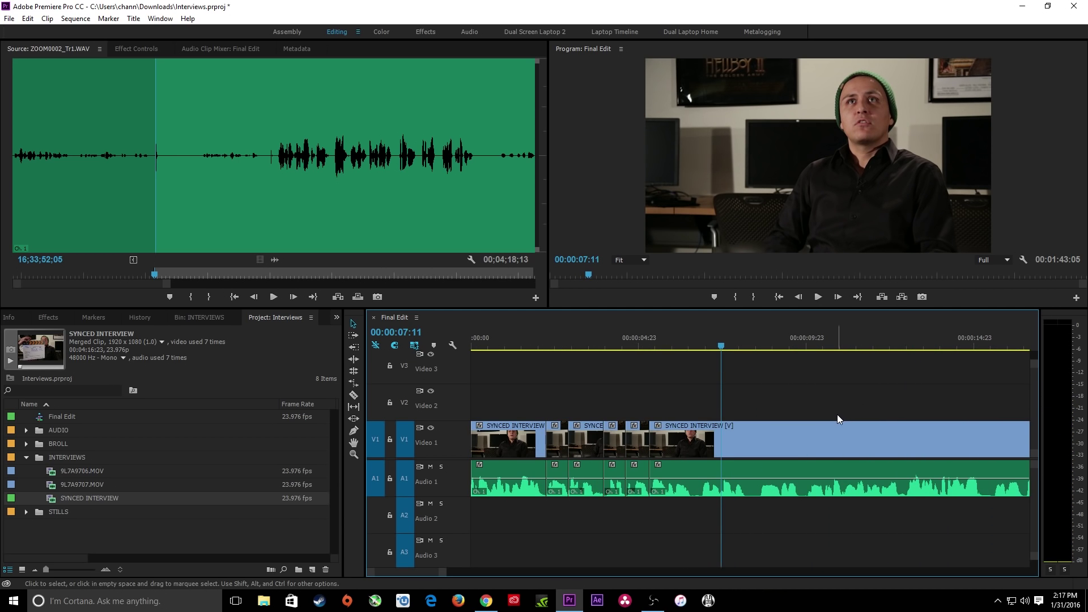
{"action": "key", "text": "backslash"}
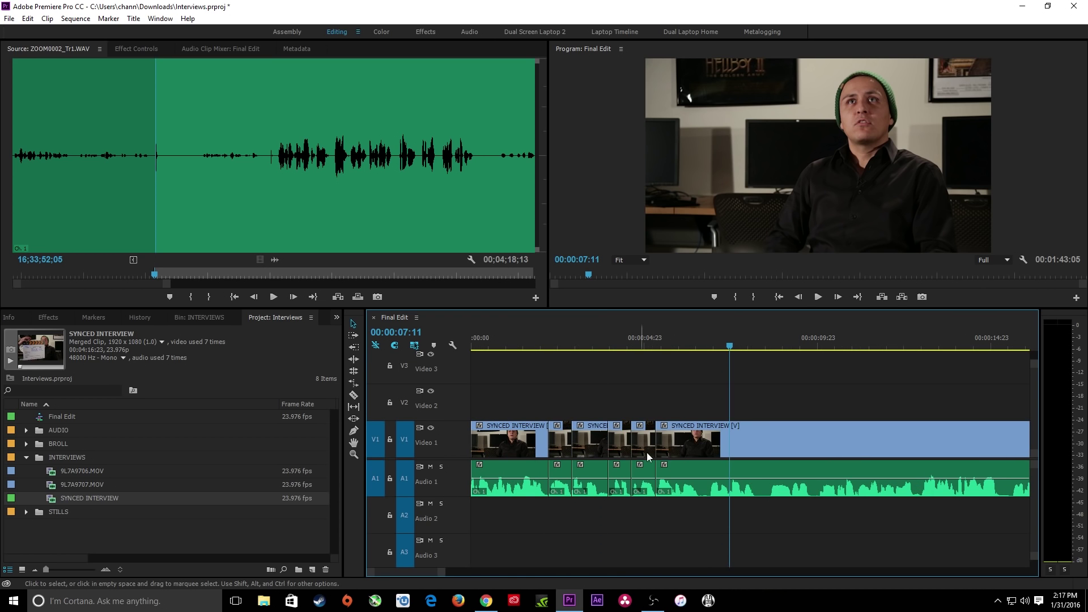
{"action": "key", "text": "space"}
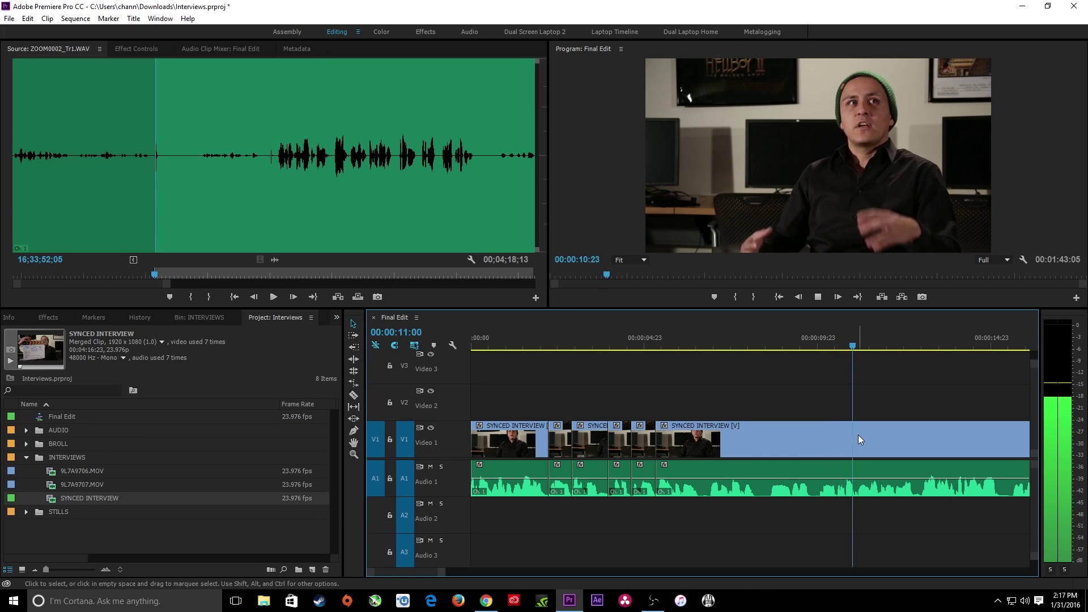
{"action": "key", "text": "minus"}
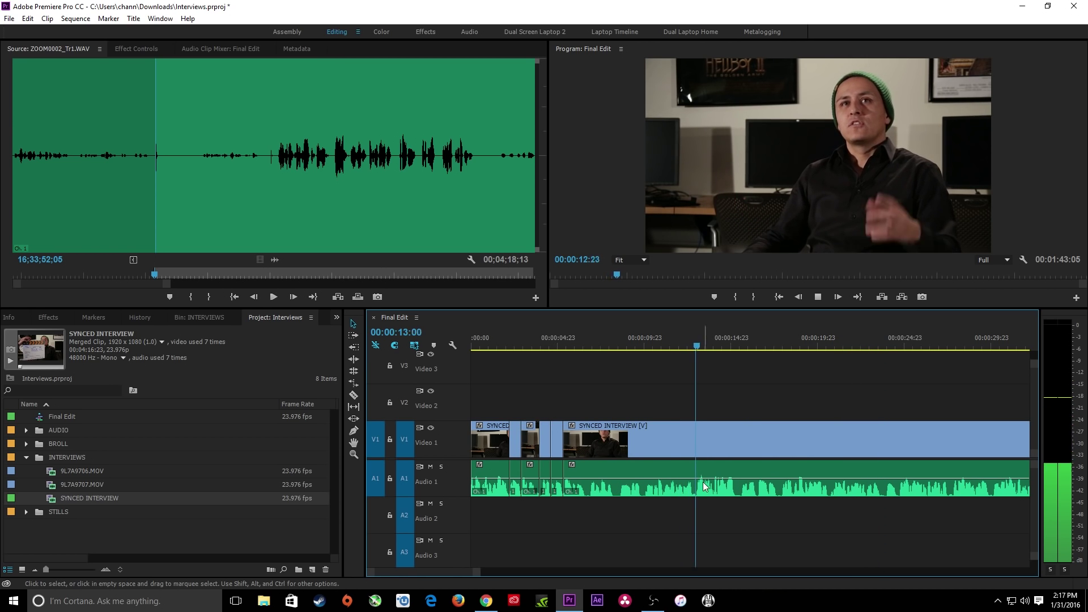
{"action": "key", "text": "space"}
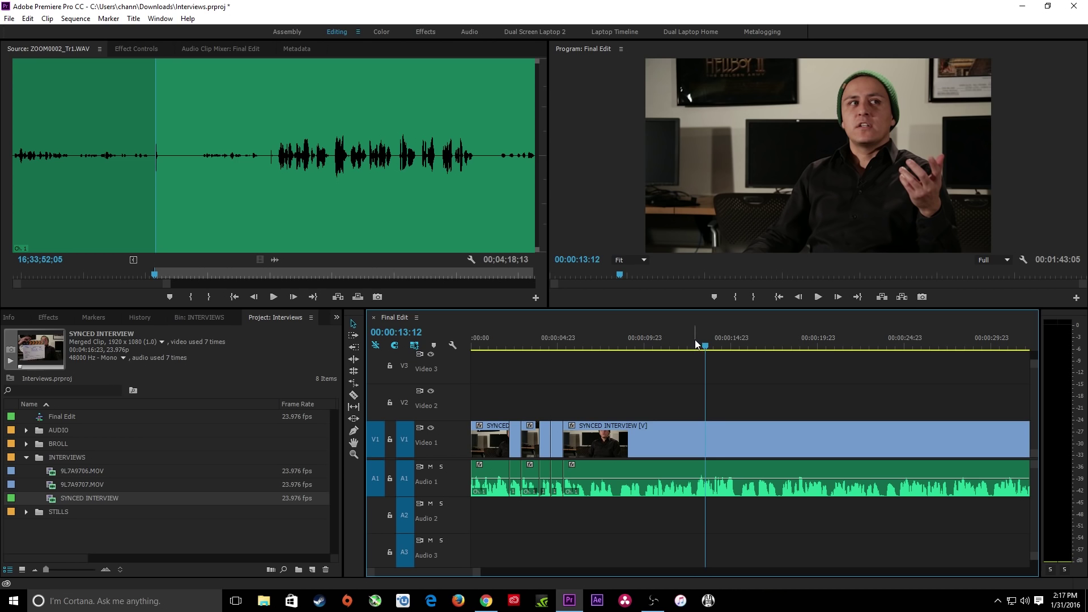
Replay from the latest cut and split the last clip just after 00:00:06:12.
{"action": "left_click_drag", "start_coordinate": [686, 341], "coordinate": [590, 339]}
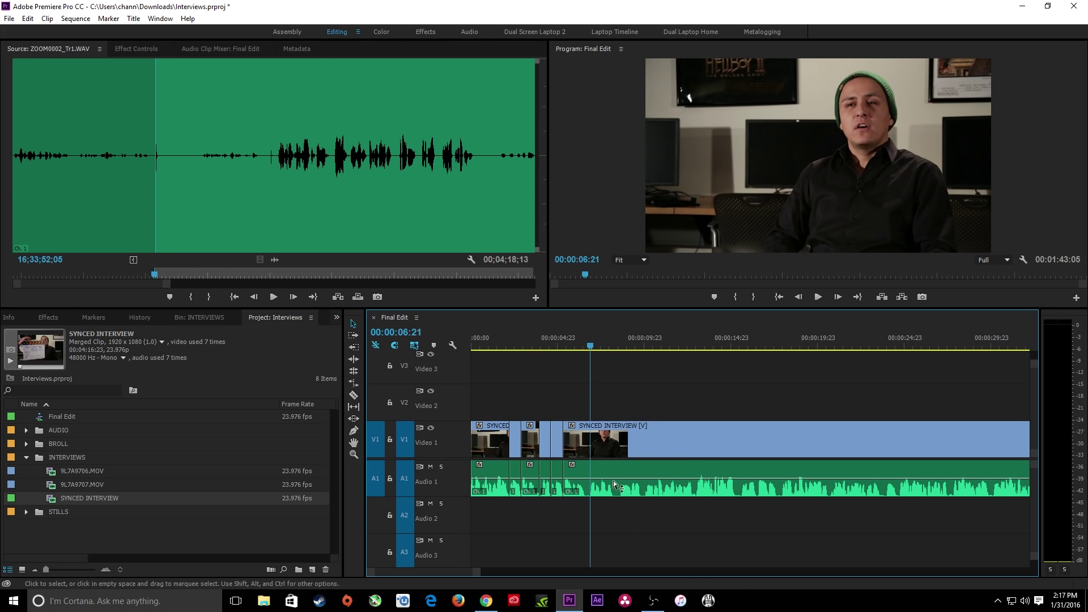
{"action": "key", "text": "equal"}
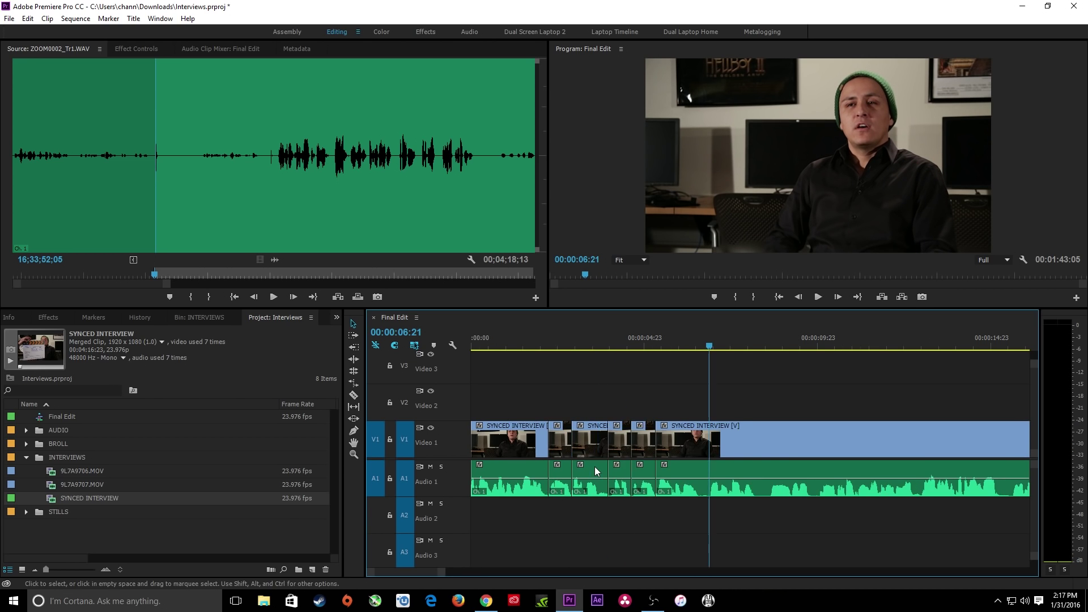
{"action": "key", "text": "Up"}
{"action": "key", "text": "space"}
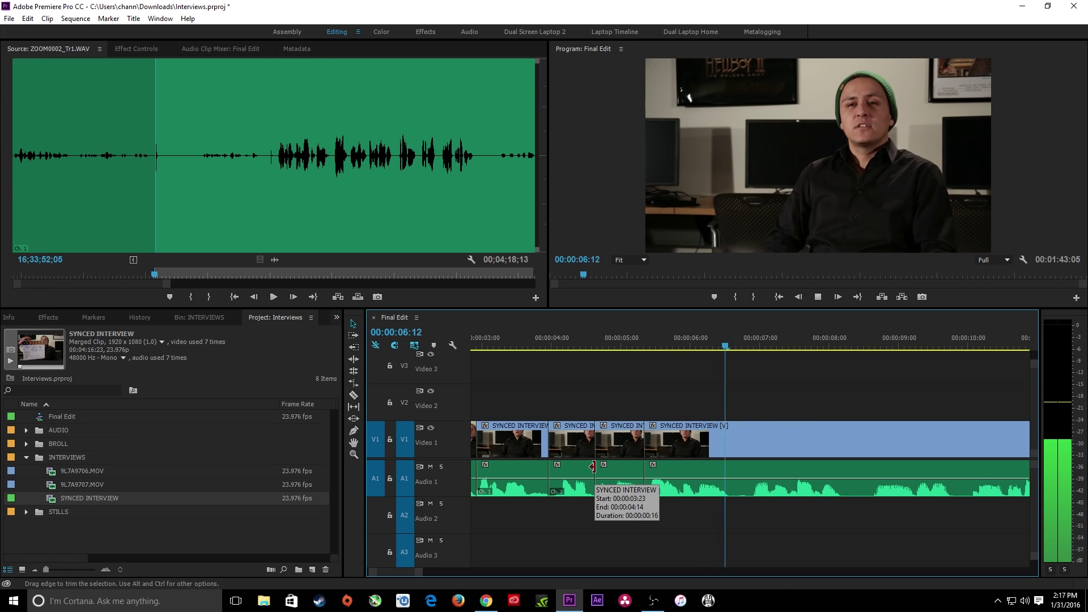
{"action": "key", "text": "space"}
{"action": "key", "text": "ctrl+k"}
Ripple-trim the start of the newly split clip up to about 00:00:07:04, closing the gap.
{"action": "key", "text": "space"}
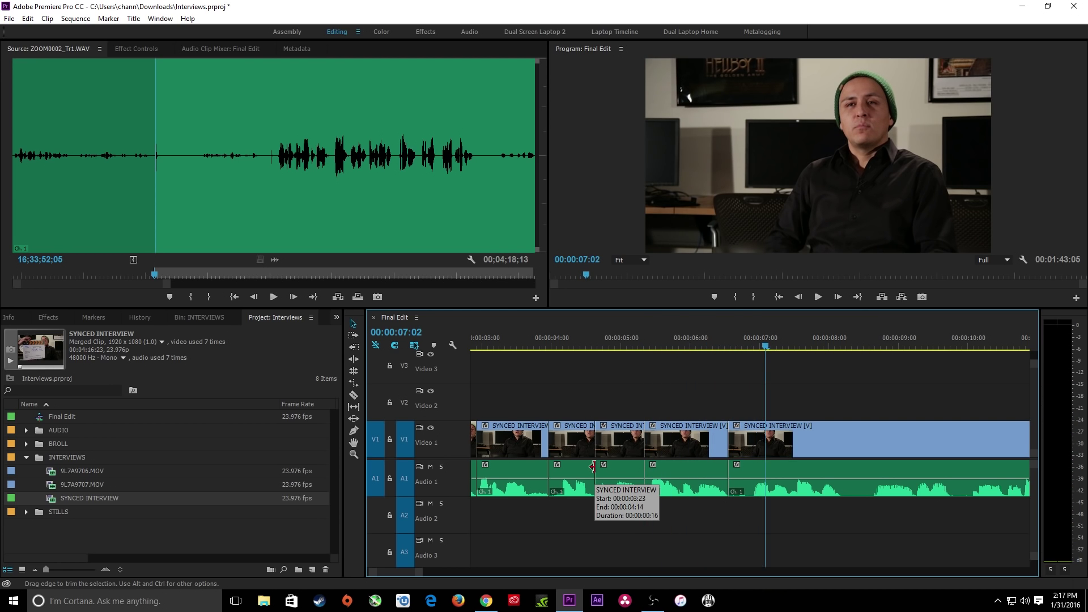
{"action": "key", "text": "space"}
{"action": "key", "text": "Right"}
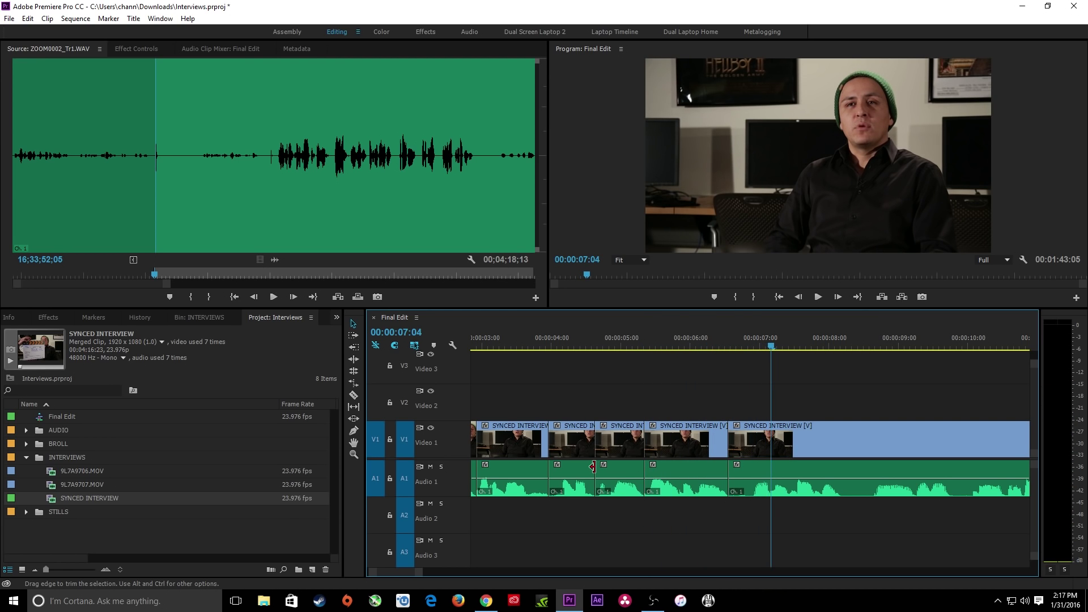
{"action": "key", "text": "Up"}
Mark the next unwanted section from 00:00:07:14 to 00:00:08:13 and extract it, closing the gap.
{"action": "key", "text": "space"}
{"action": "key", "text": "space"}
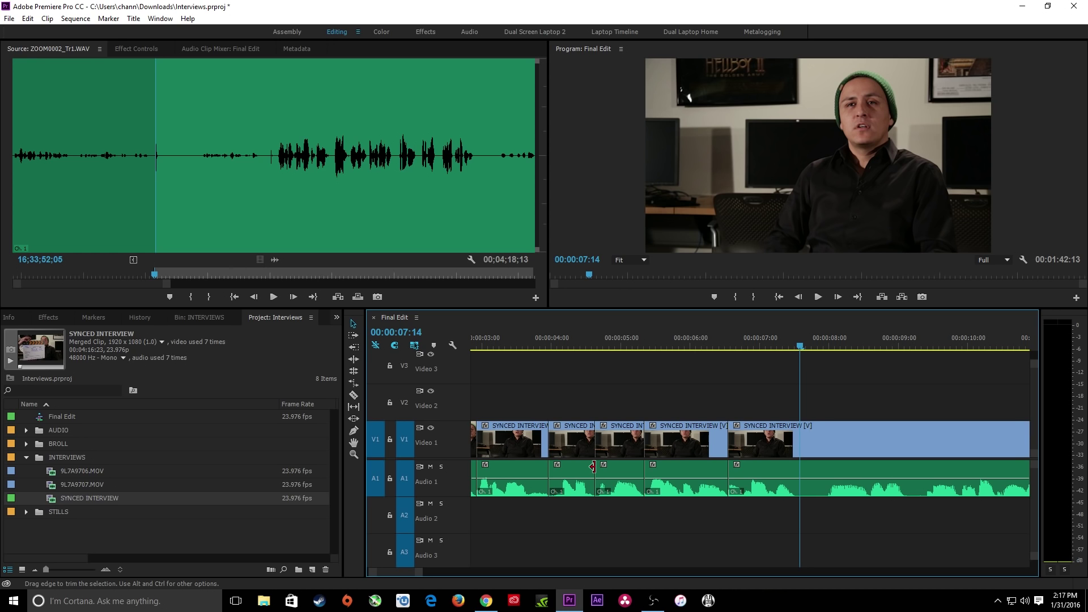
{"action": "key", "text": "i"}
{"action": "key", "text": "space"}
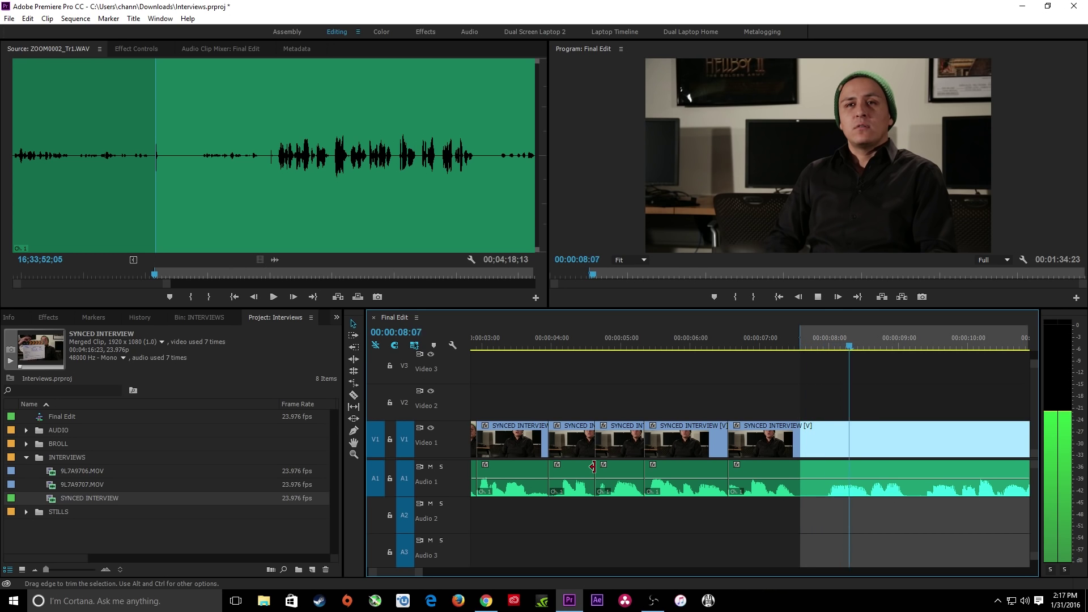
{"action": "key", "text": "o"}
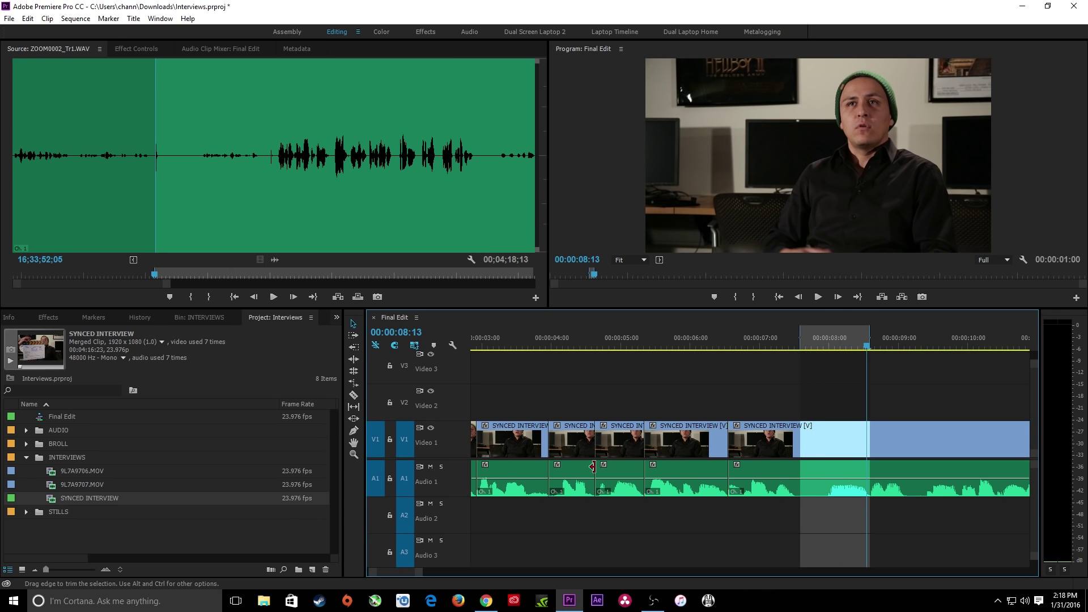
{"action": "key", "text": "apostrophe"}
Split the last clip at 00:00:08:02 and ripple-trim the start of the new piece up to about 00:00:08:08.
{"action": "key", "text": "space"}
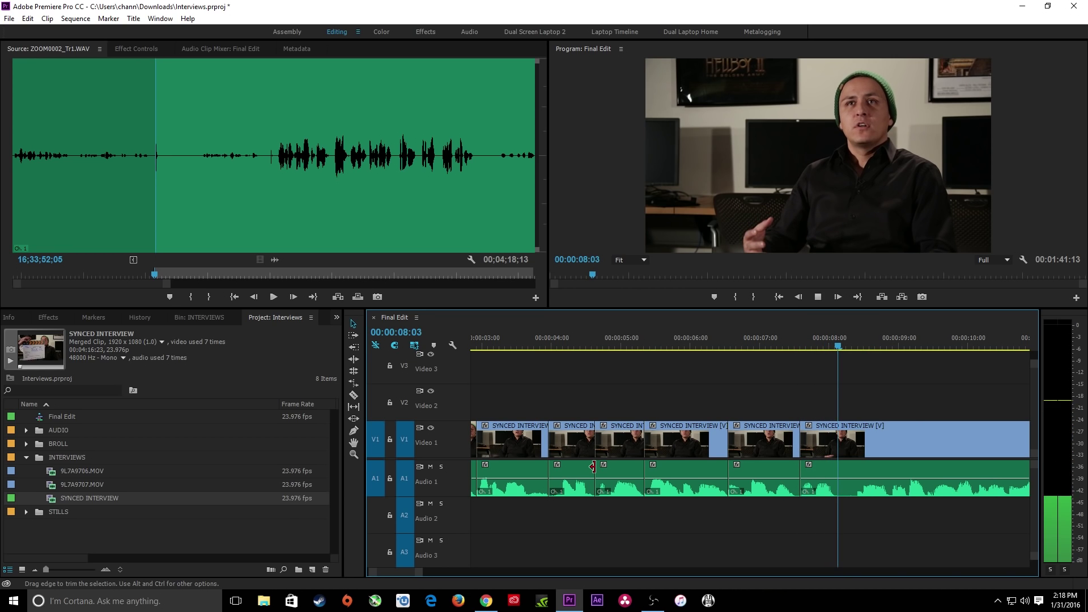
{"action": "key", "text": "ctrl+k"}
{"action": "key", "text": "space"}
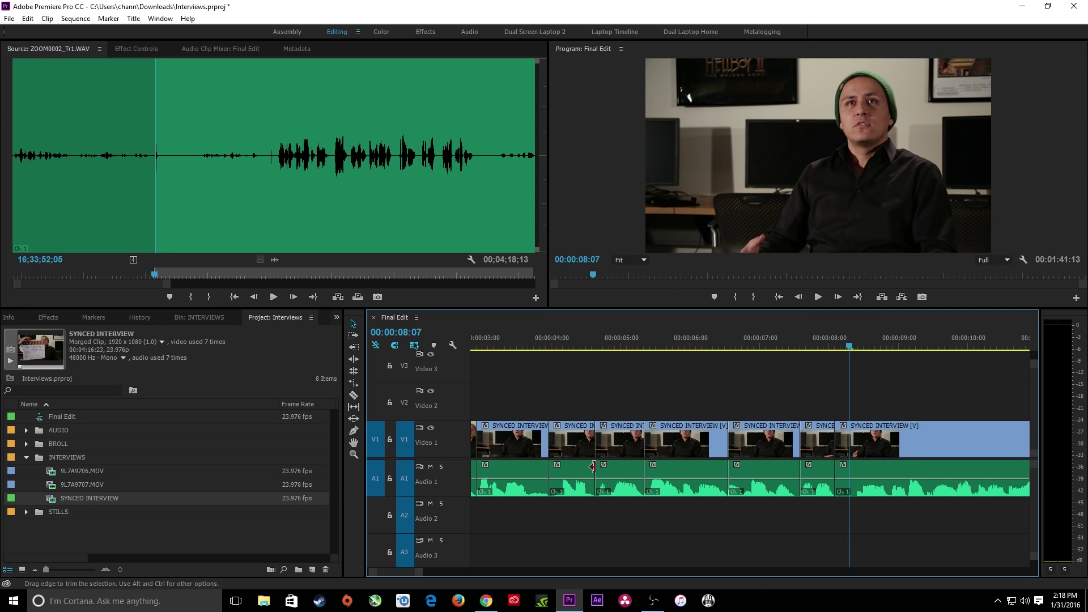
{"action": "key", "text": "Left"}
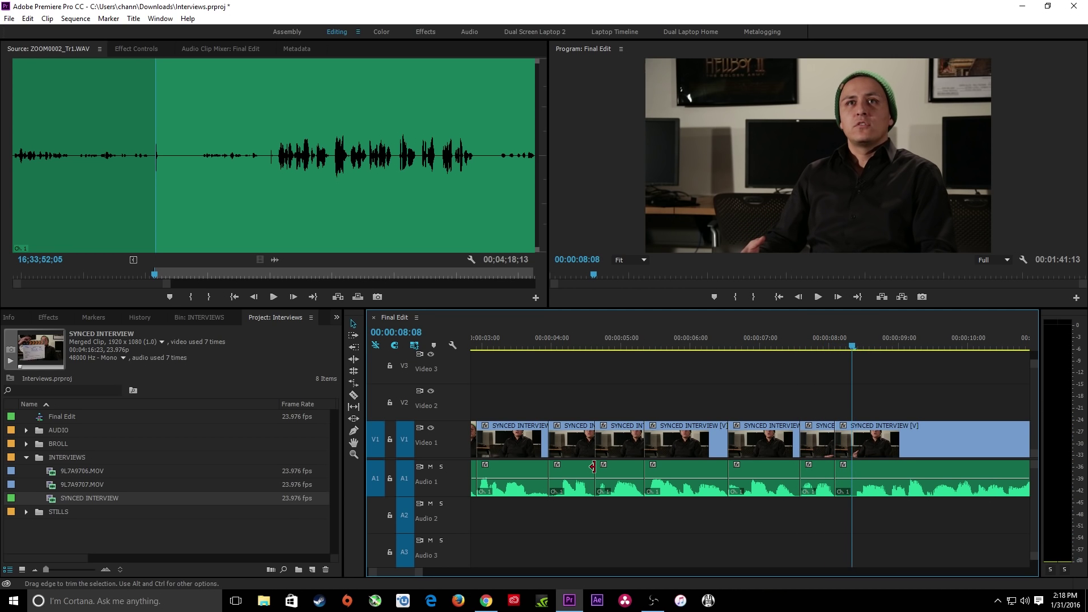
{"action": "key", "text": "Up"}
Save the Interviews project.
{"action": "scroll", "coordinate": [624, 425], "scroll_direction": "down", "scroll_amount": 1}
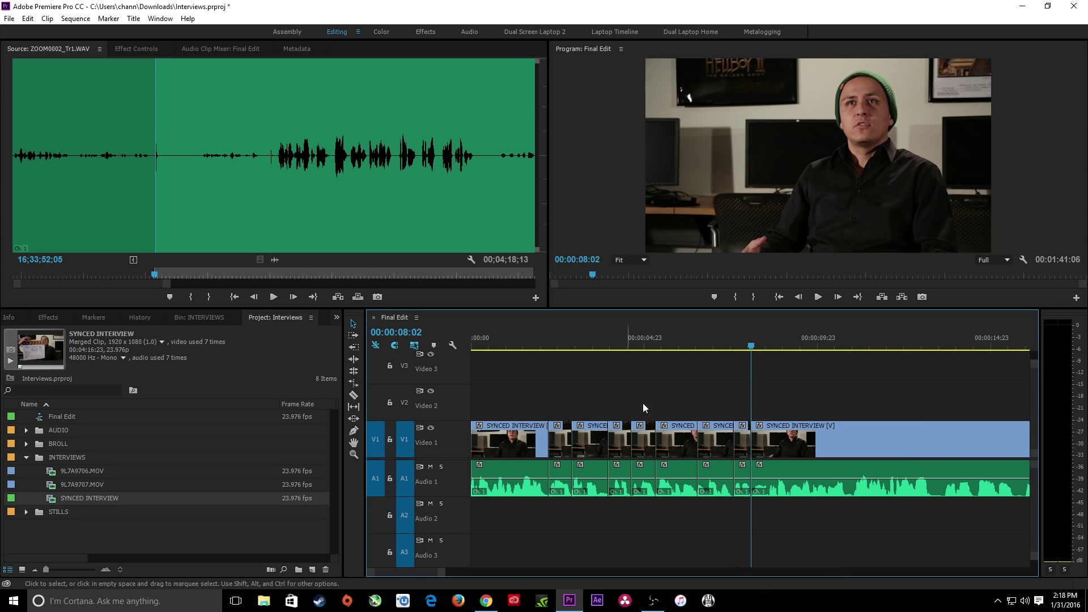
{"action": "key", "text": "ctrl+s"}
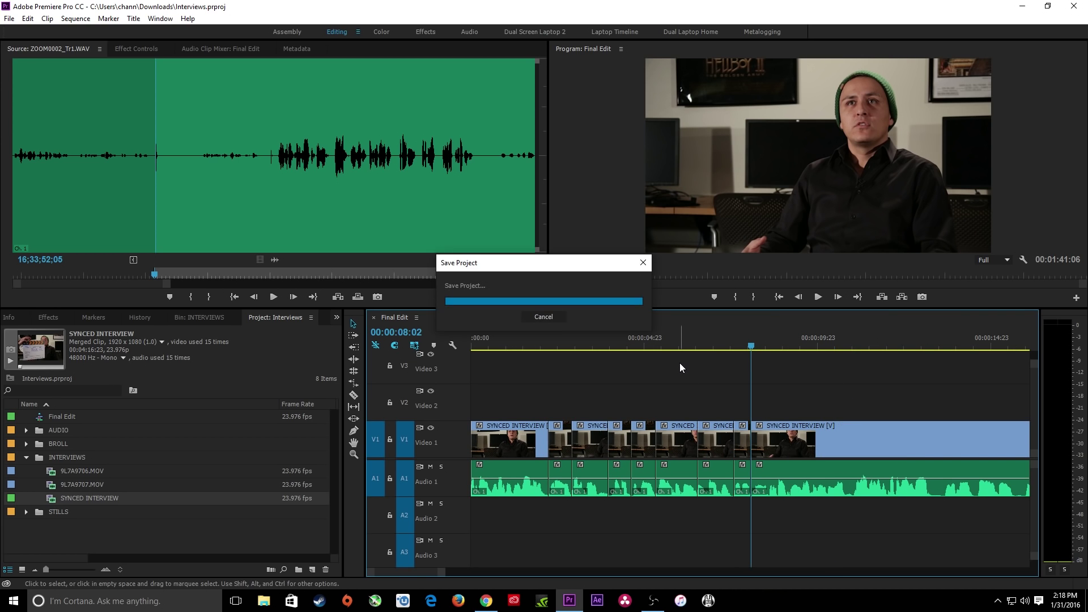
Play the Final Edit sequence from 00:00:08:02, stop around 00:00:16:01, and view the whole edit.
{"action": "key", "text": "space"}
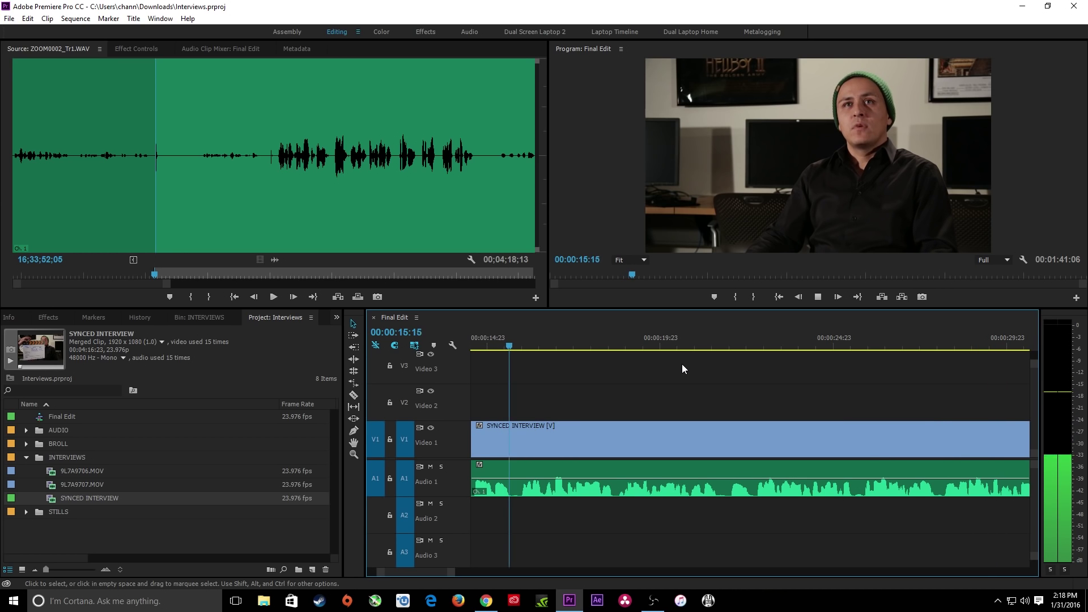
{"action": "key", "text": "space"}
{"action": "key", "text": "minus"}
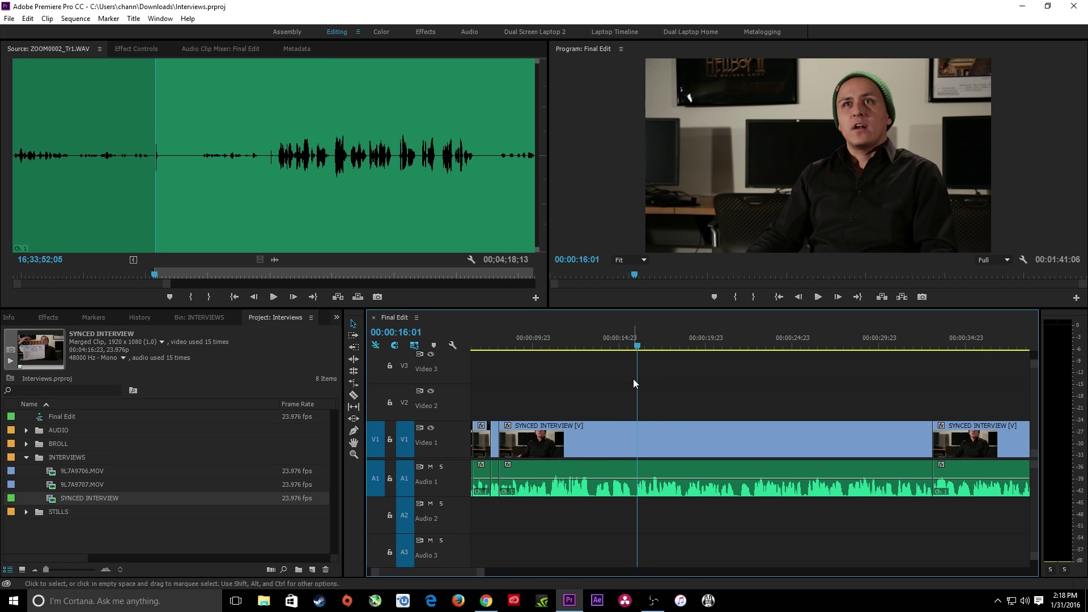
{"action": "key", "text": "backslash"}
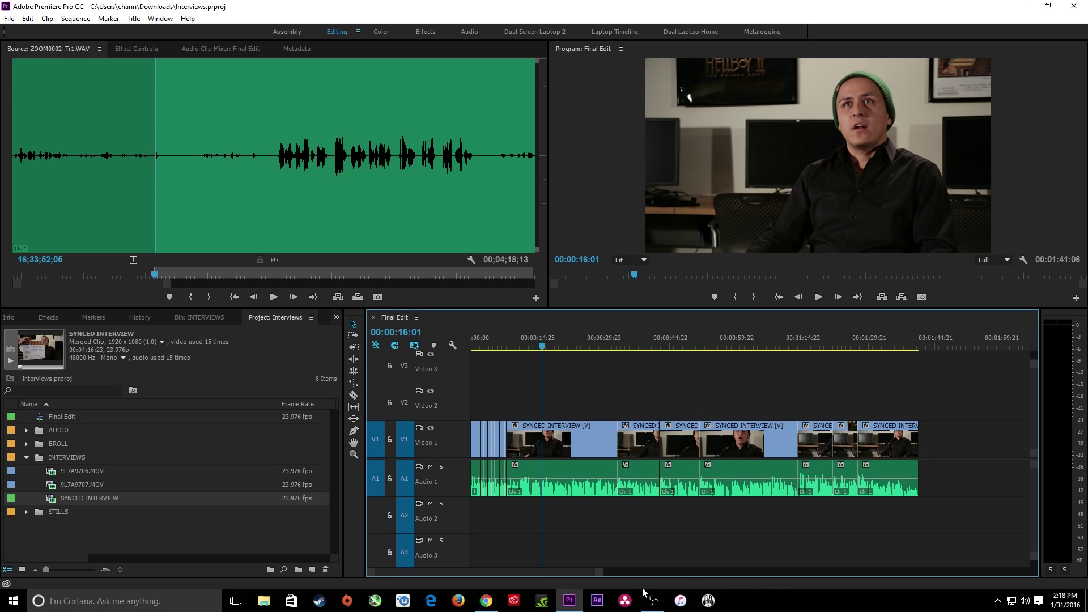
{"action": "mouse_move", "coordinate": [655, 604]}
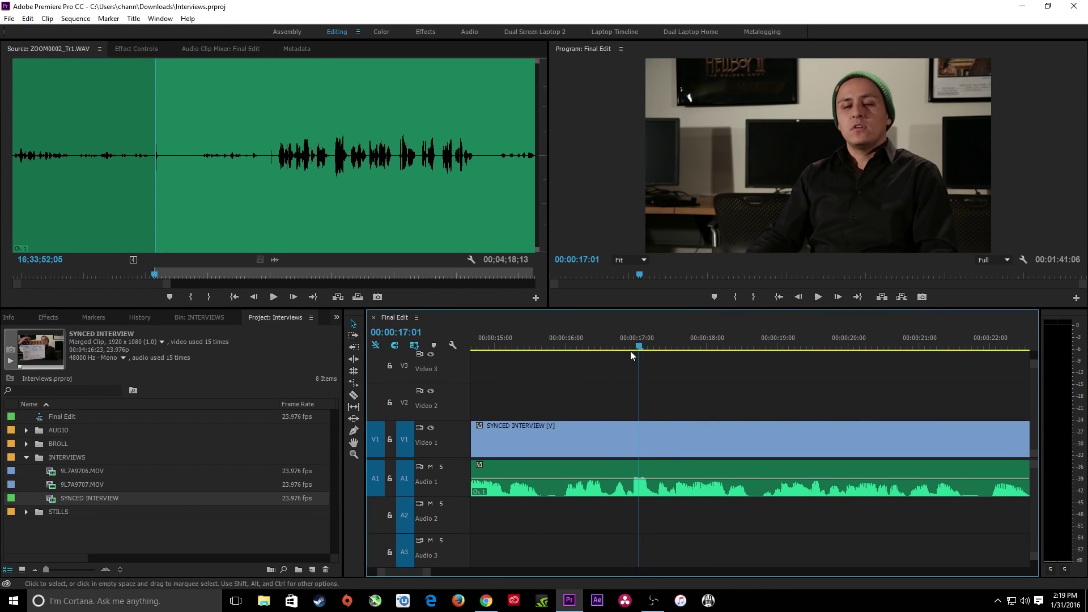
Replay the interview between about 00:00:15:19 and 00:00:19:13 to locate the unwanted words.
{"action": "left_click", "coordinate": [625, 346]}
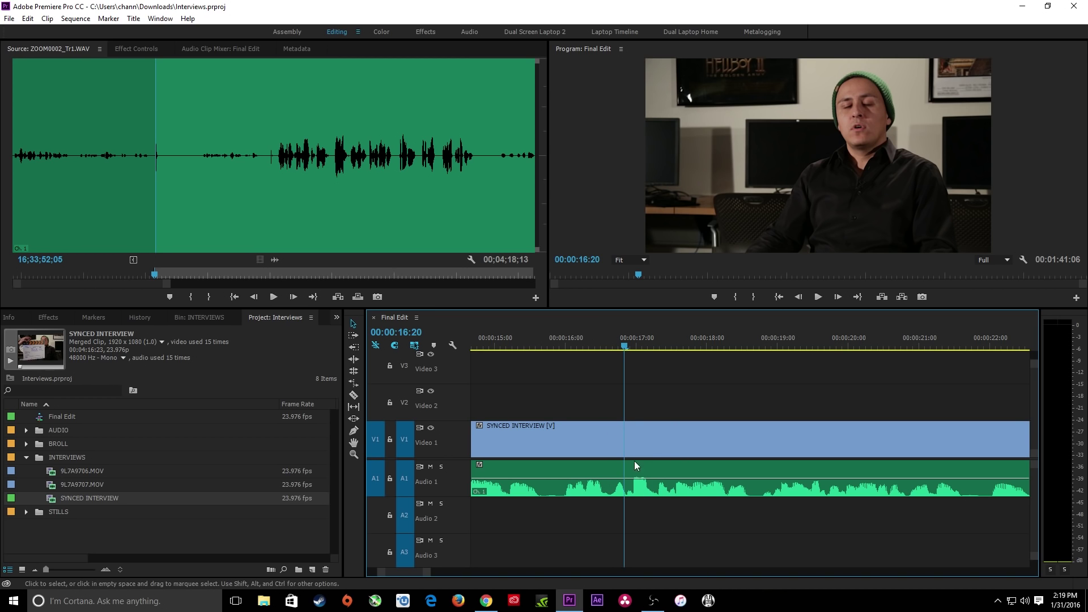
{"action": "left_click_drag", "start_coordinate": [625, 347], "coordinate": [553, 347]}
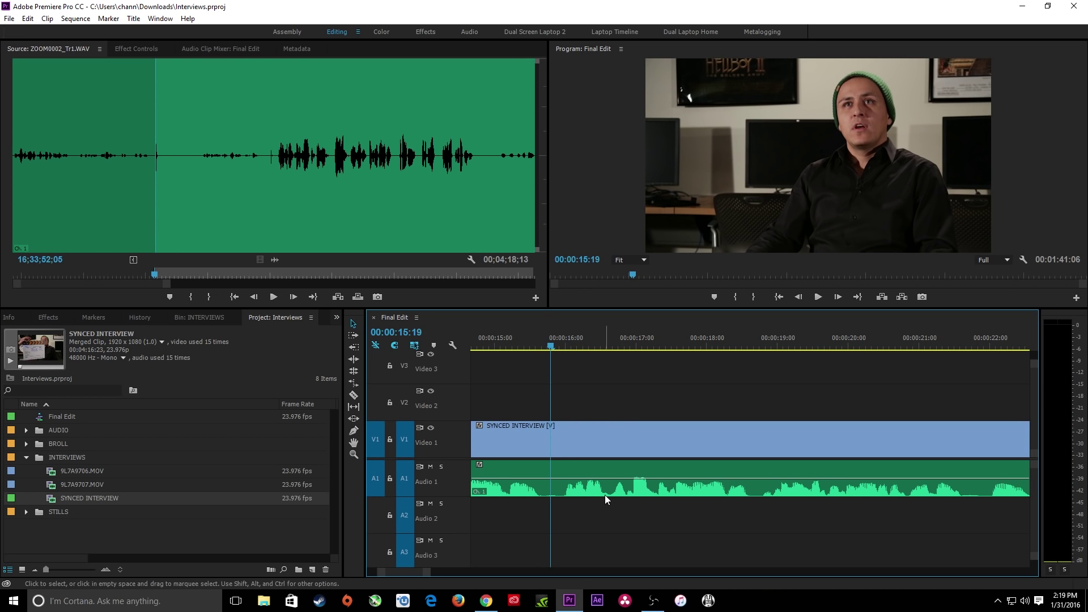
{"action": "key", "text": "space"}
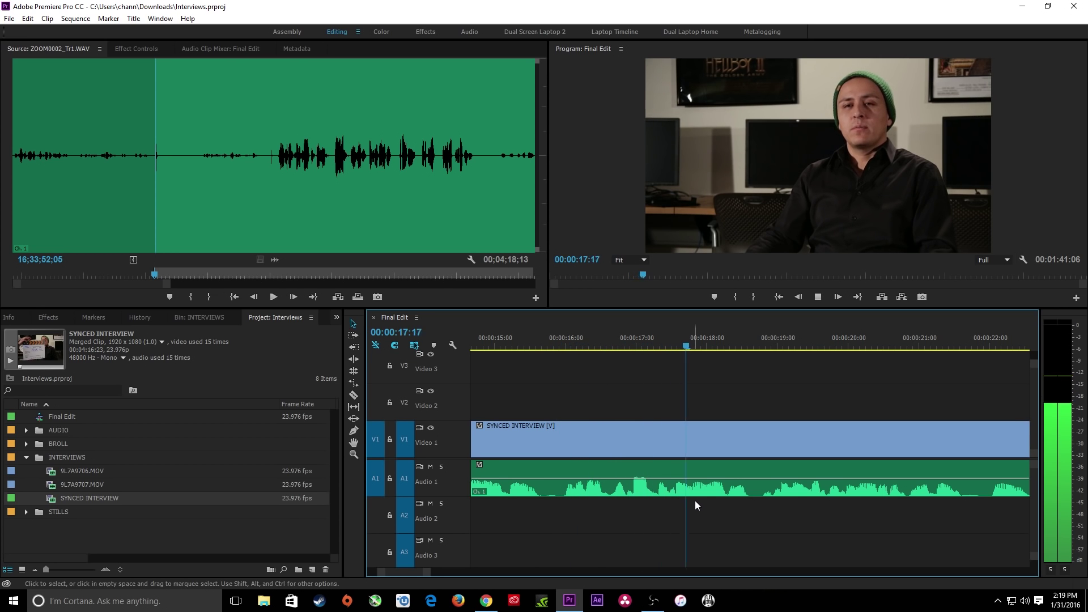
{"action": "key", "text": "space"}
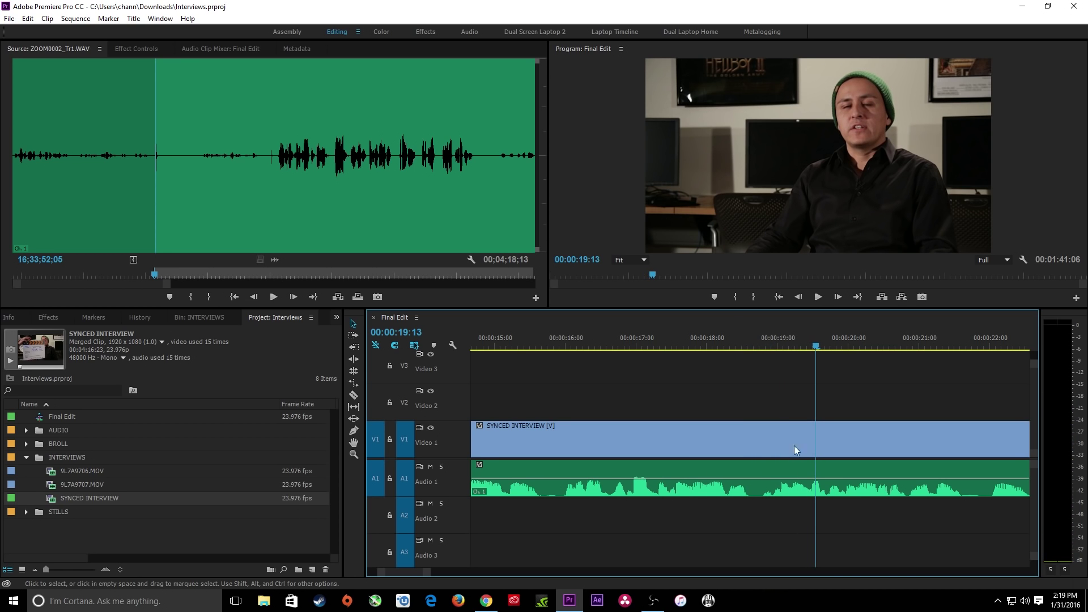
{"action": "left_click", "coordinate": [626, 340]}
{"action": "key", "text": "space"}
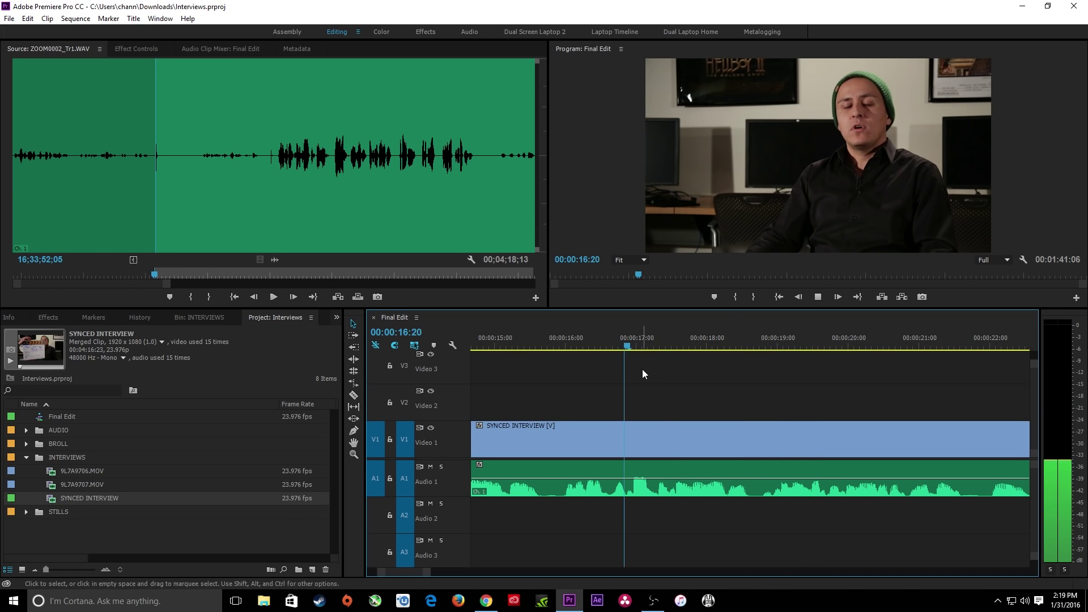
Step frame by frame to the start of the unwanted words and mark an In point at 00:00:17:11.
{"action": "left_click", "coordinate": [683, 343]}
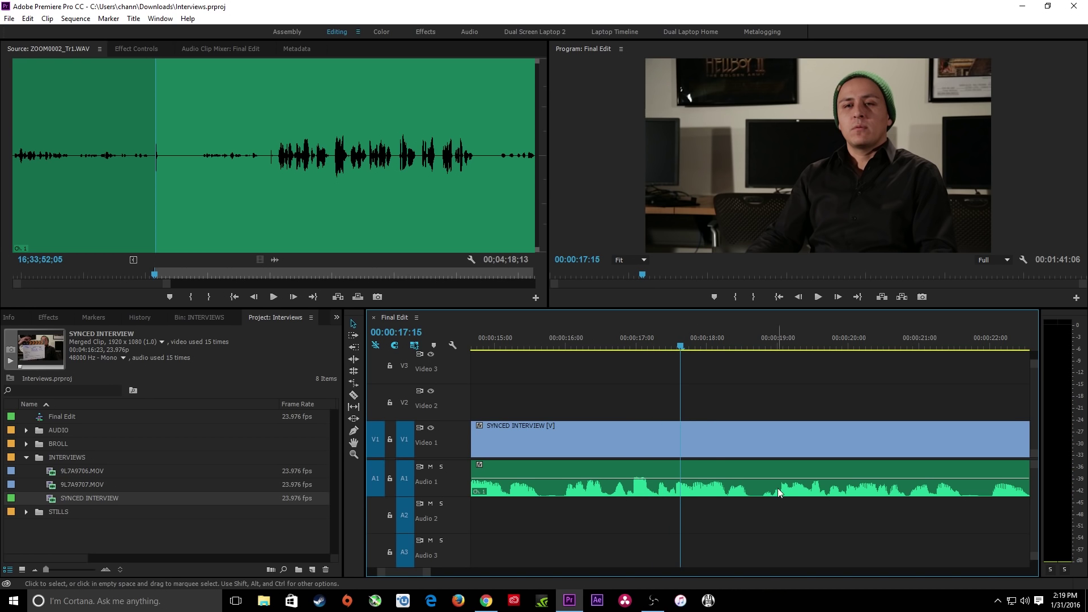
{"action": "key", "text": "equal"}
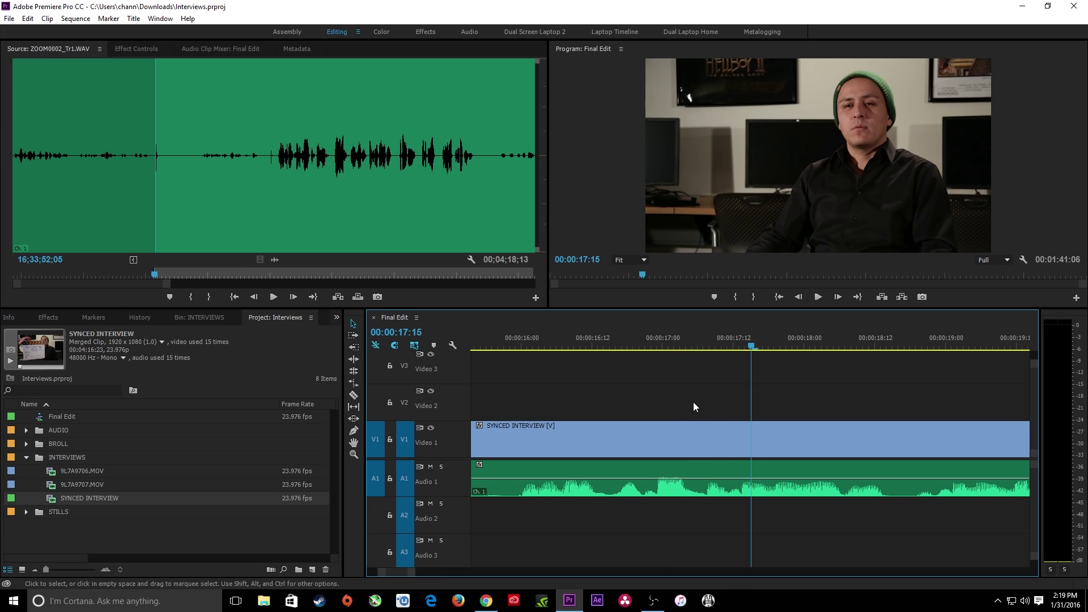
{"action": "key", "text": "Left"}
{"action": "key", "text": "Left"}
{"action": "key", "text": "Left"}
{"action": "key", "text": "Left"}
{"action": "key", "text": "Left"}
{"action": "key", "text": "Left"}
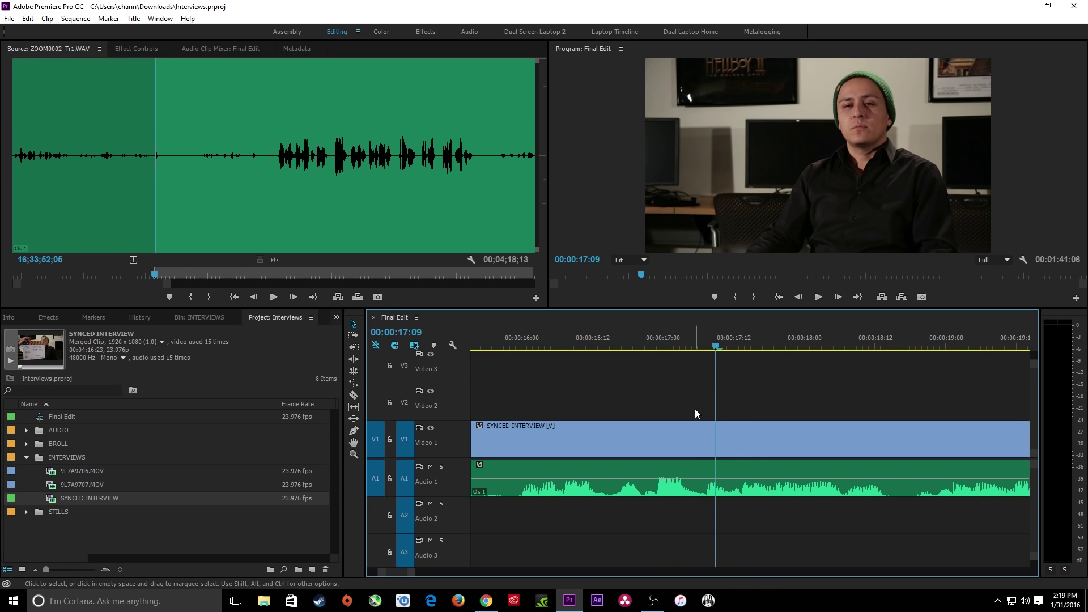
{"action": "key", "text": "Left"}
{"action": "key", "text": "Left"}
{"action": "key", "text": "Left"}
{"action": "key", "text": "Left"}
{"action": "key", "text": "Left"}
{"action": "key", "text": "Left"}
{"action": "key", "text": "Left"}
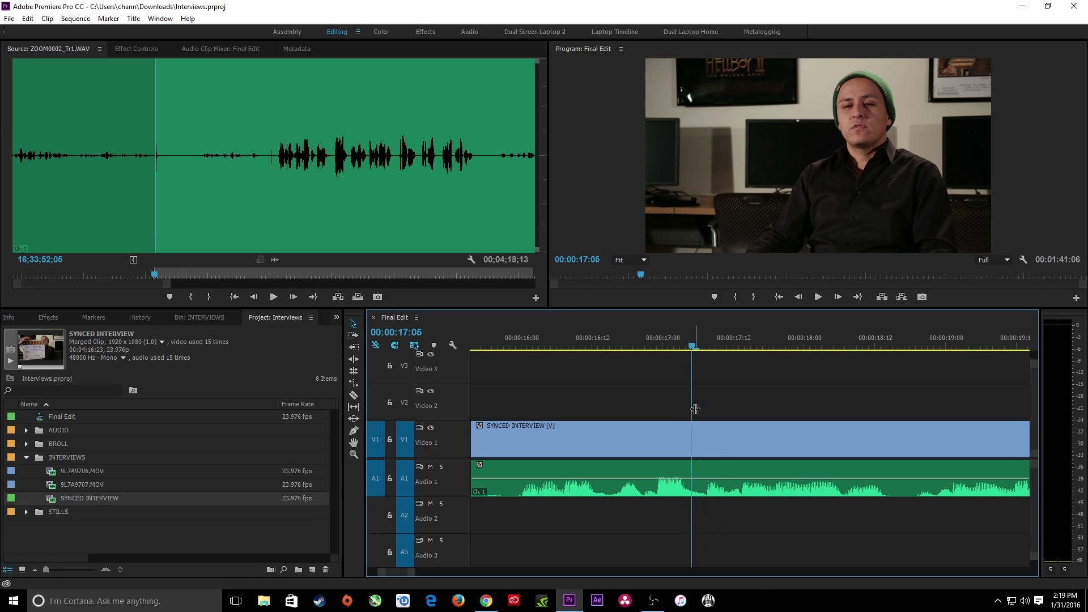
{"action": "key", "text": "Right"}
{"action": "key", "text": "Right"}
{"action": "key", "text": "Right"}
{"action": "key", "text": "Right"}
{"action": "key", "text": "Right"}
{"action": "key", "text": "Right"}
{"action": "key", "text": "Right"}
{"action": "key", "text": "Right"}
{"action": "key", "text": "Right"}
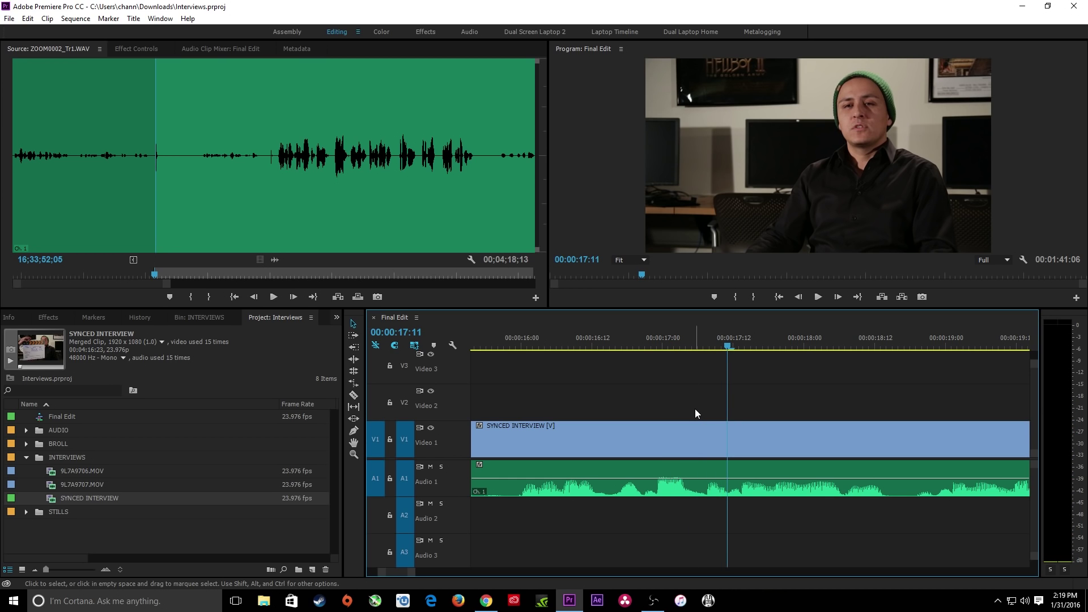
{"action": "key", "text": "Left"}
{"action": "key", "text": "Right"}
{"action": "key", "text": "i"}
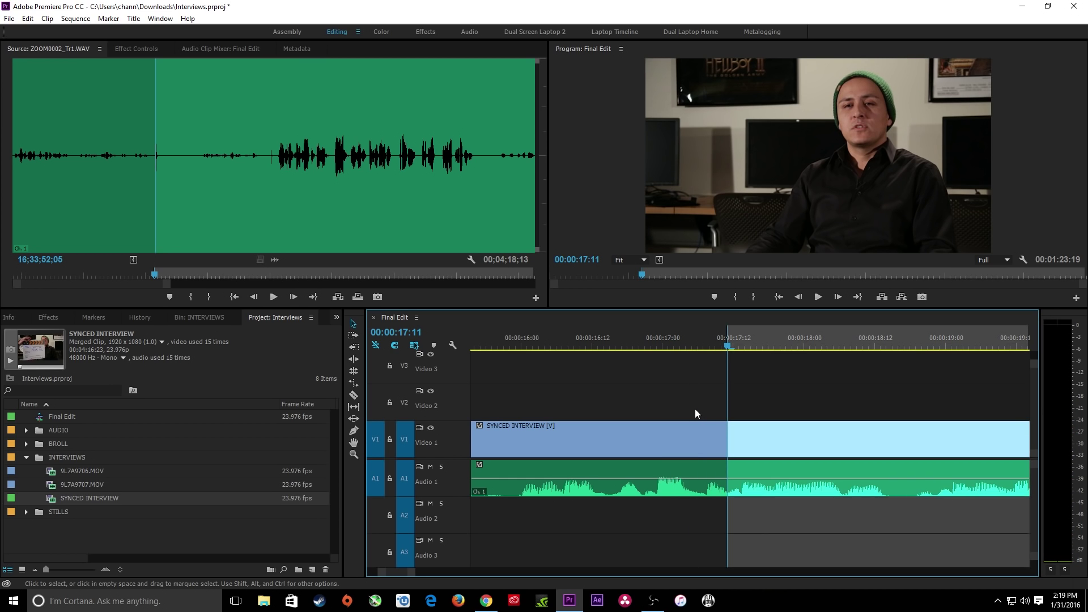
Mark the Out point at 00:00:18:22 and extract the marked section, closing the gap.
{"action": "key", "text": "space"}
{"action": "key", "text": "space"}
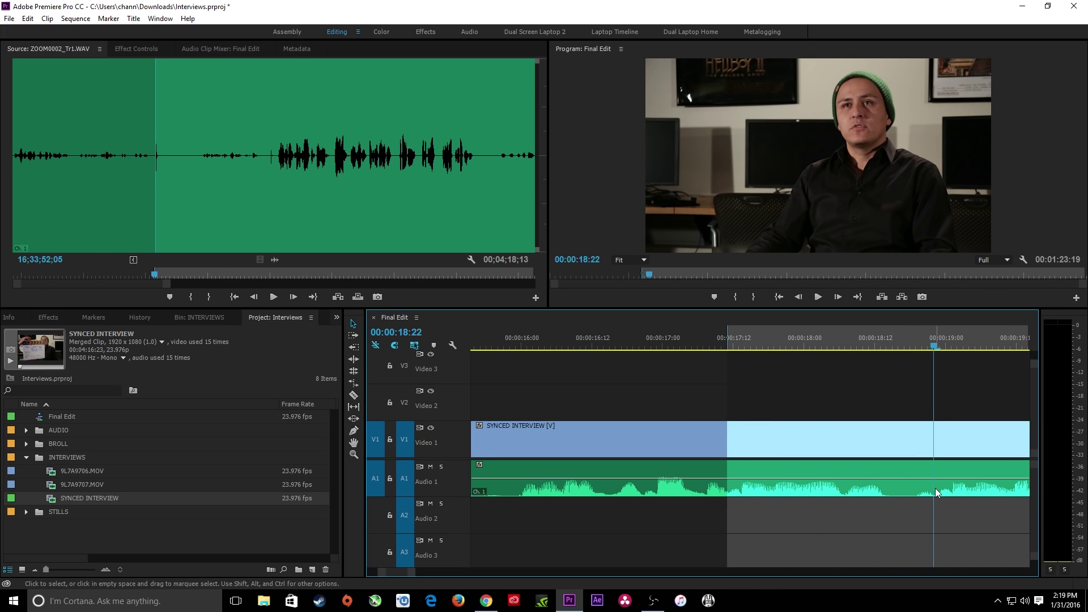
{"action": "key", "text": "o"}
{"action": "key", "text": "apostrophe"}
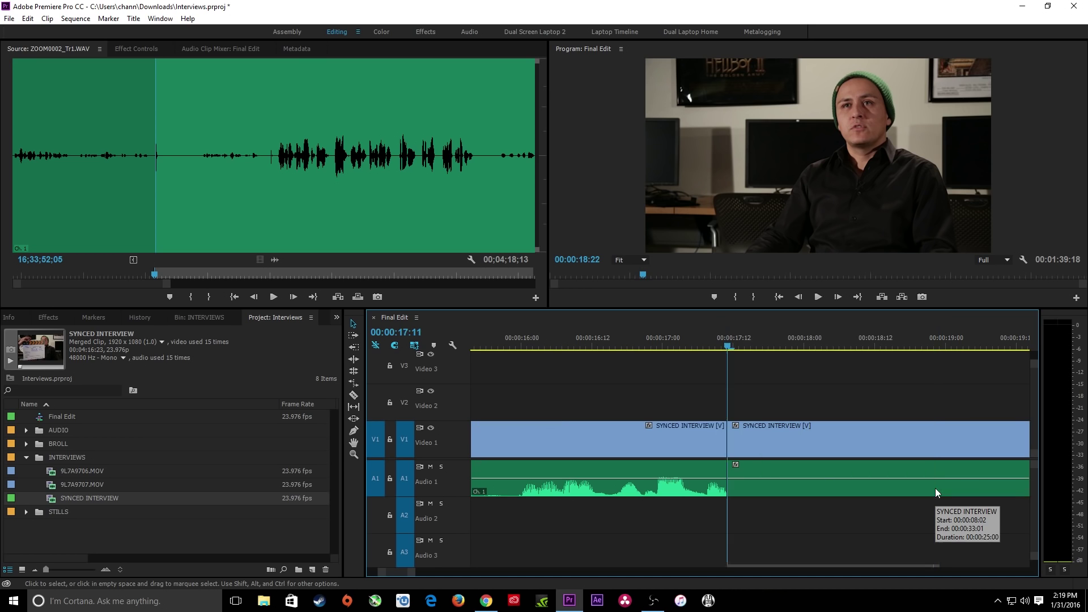
Play back across the new cut at 00:00:17:11 to check how the speech flows.
{"action": "left_click", "coordinate": [650, 351]}
{"action": "key", "text": "space"}
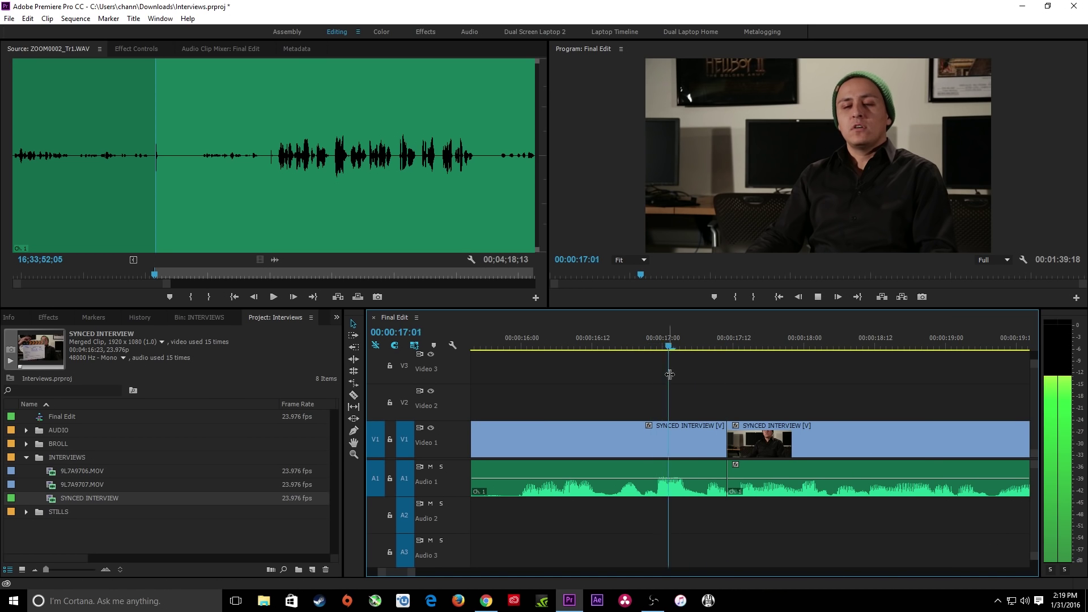
{"action": "key", "text": "space"}
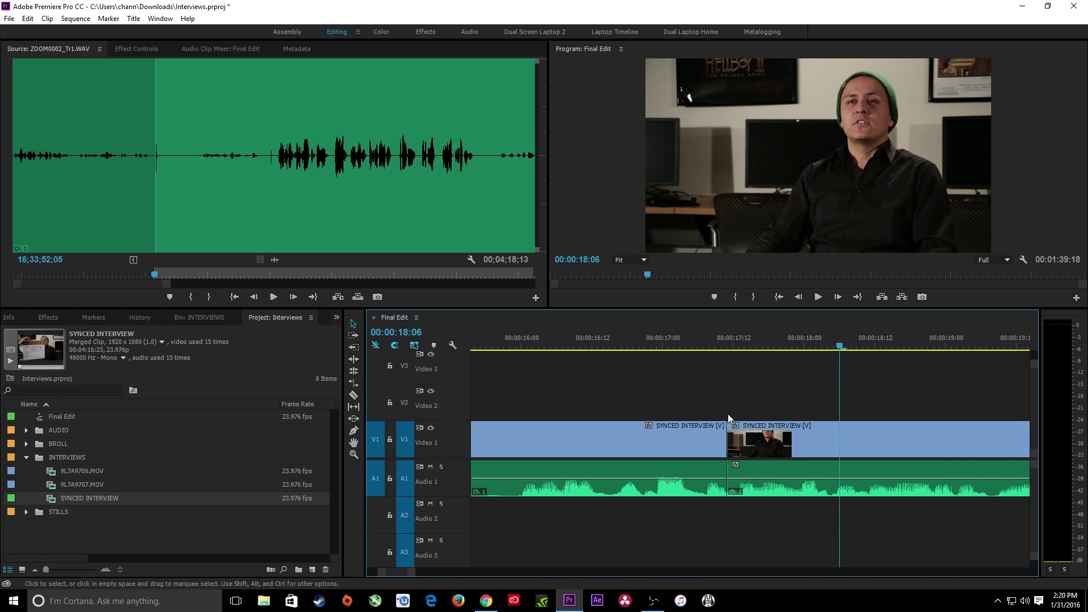
Try a ripple trim of the start of the clip after the 00:00:17:11 cut, shortening it up to 00:00:17:13.
{"action": "key", "text": "equal"}
{"action": "left_click", "coordinate": [610, 344]}
{"action": "left_click", "coordinate": [550, 345]}
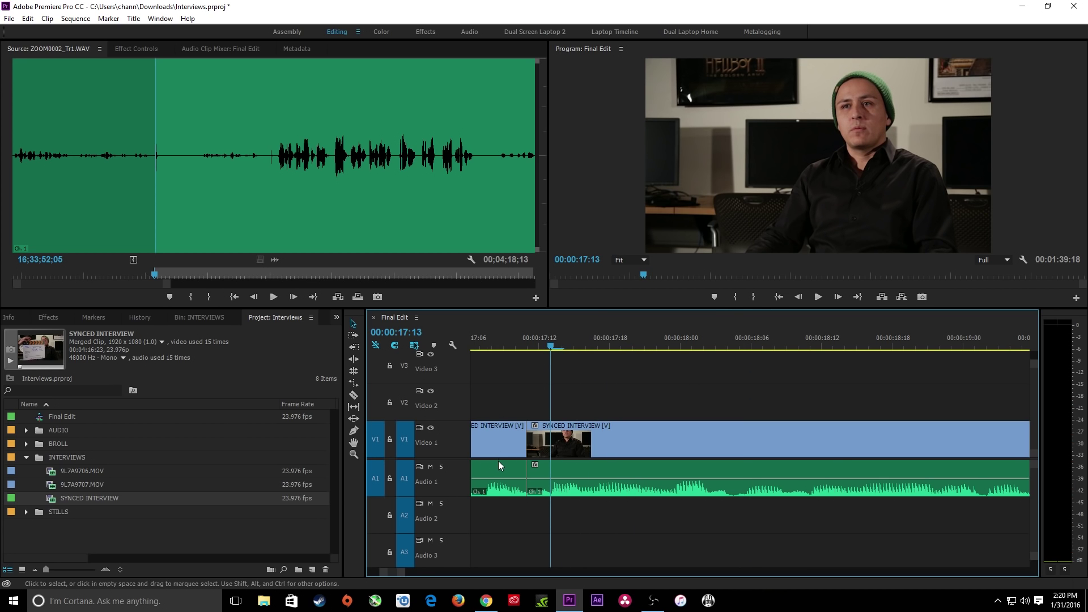
{"action": "key", "text": "b"}
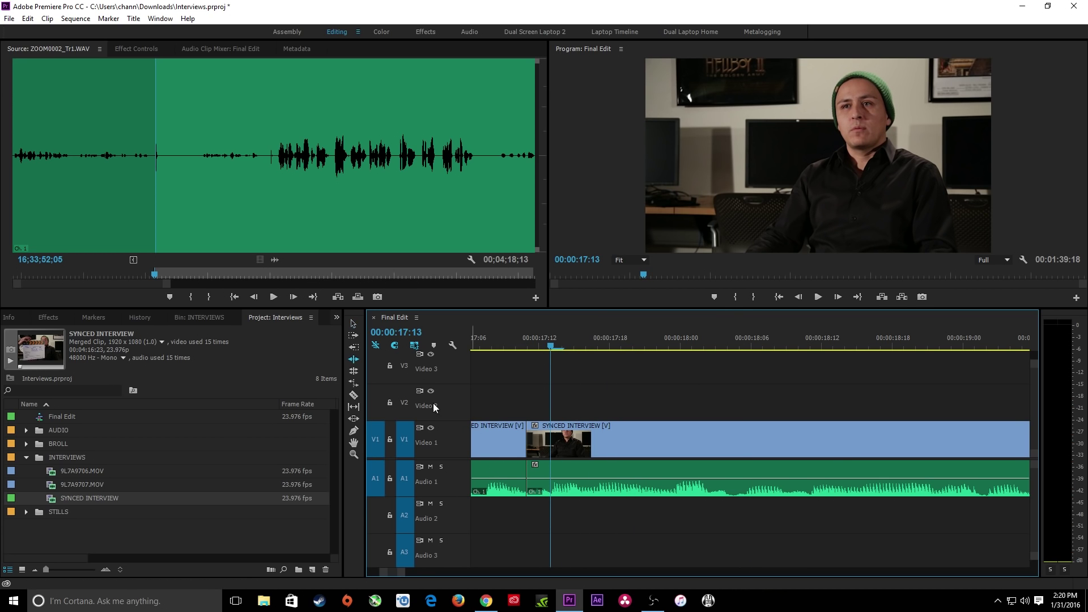
{"action": "left_click", "coordinate": [529, 437]}
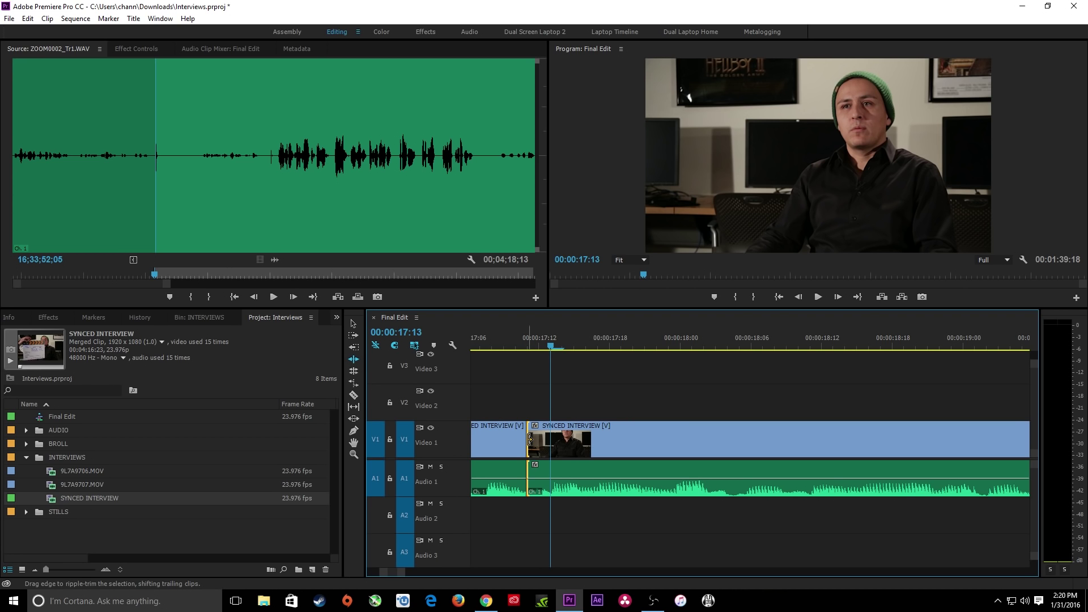
{"action": "left_click_drag", "start_coordinate": [530, 438], "coordinate": [549, 438]}
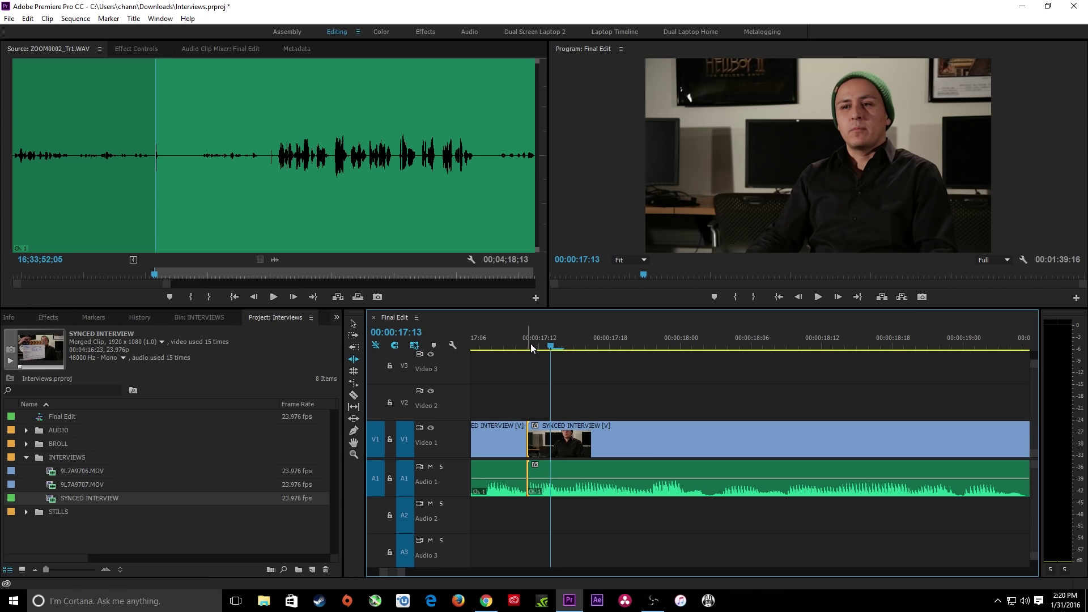
Replay the trimmed cut and ripple-trim the following clip's start back out by two frames.
{"action": "left_click", "coordinate": [529, 343]}
{"action": "key", "text": "minus"}
{"action": "left_click", "coordinate": [567, 335]}
{"action": "key", "text": "space"}
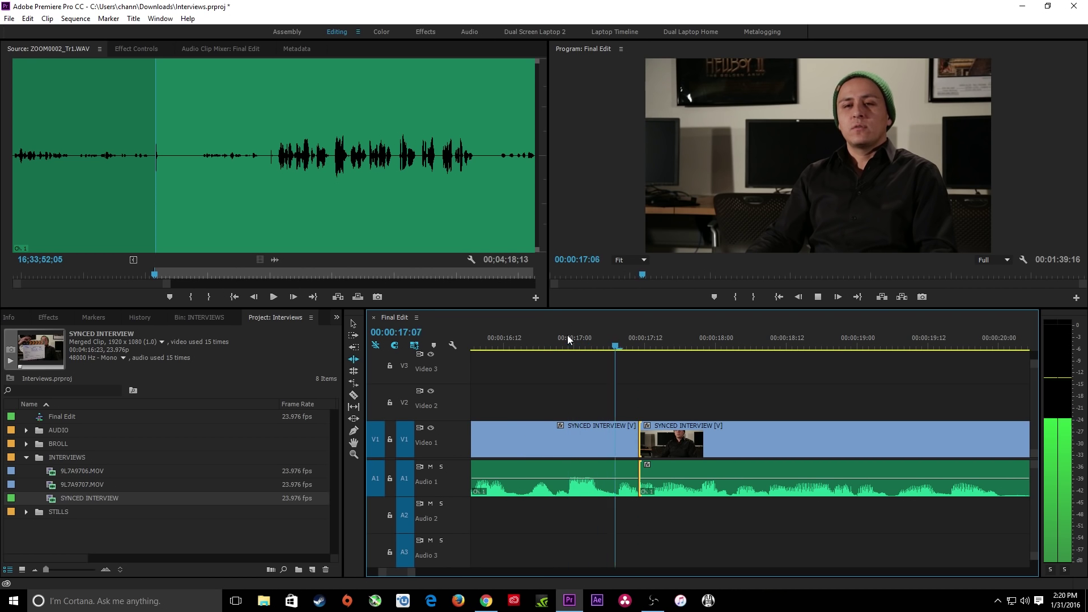
{"action": "key", "text": "space"}
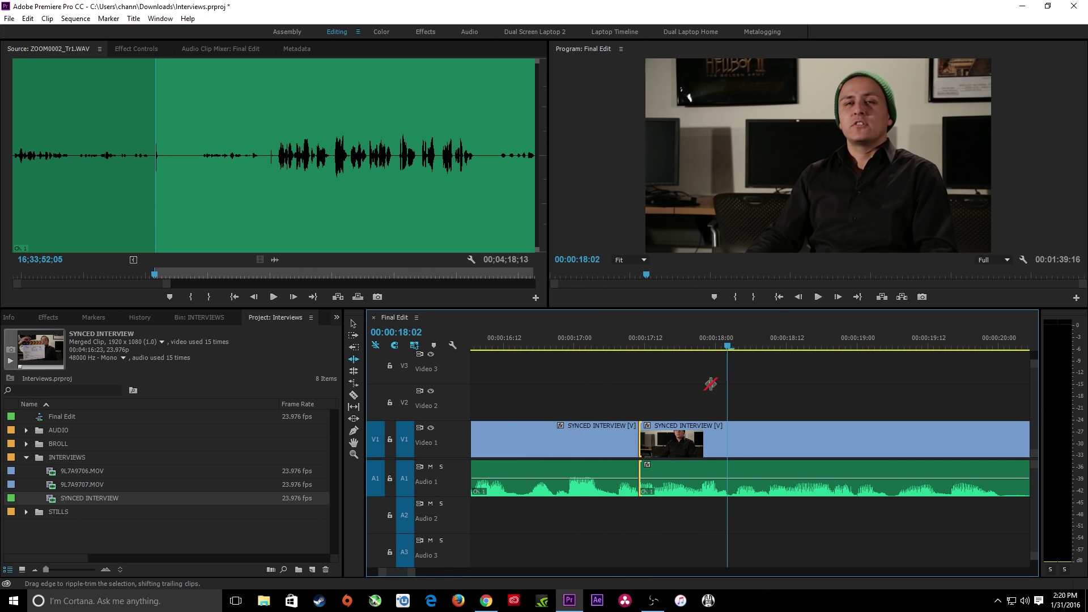
{"action": "key", "text": "equal"}
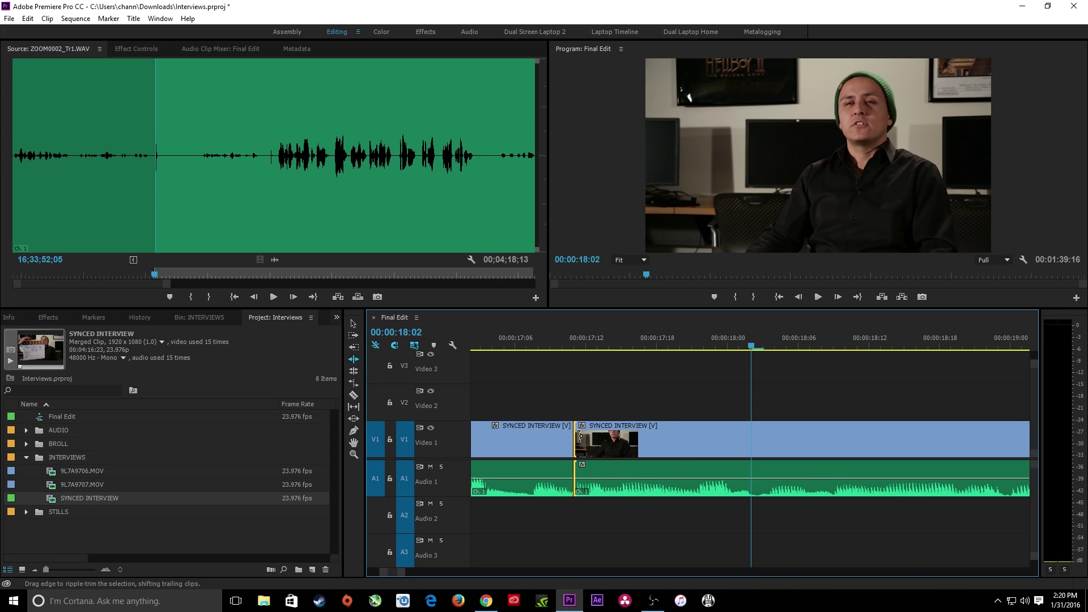
{"action": "left_click_drag", "start_coordinate": [579, 436], "coordinate": [562, 439]}
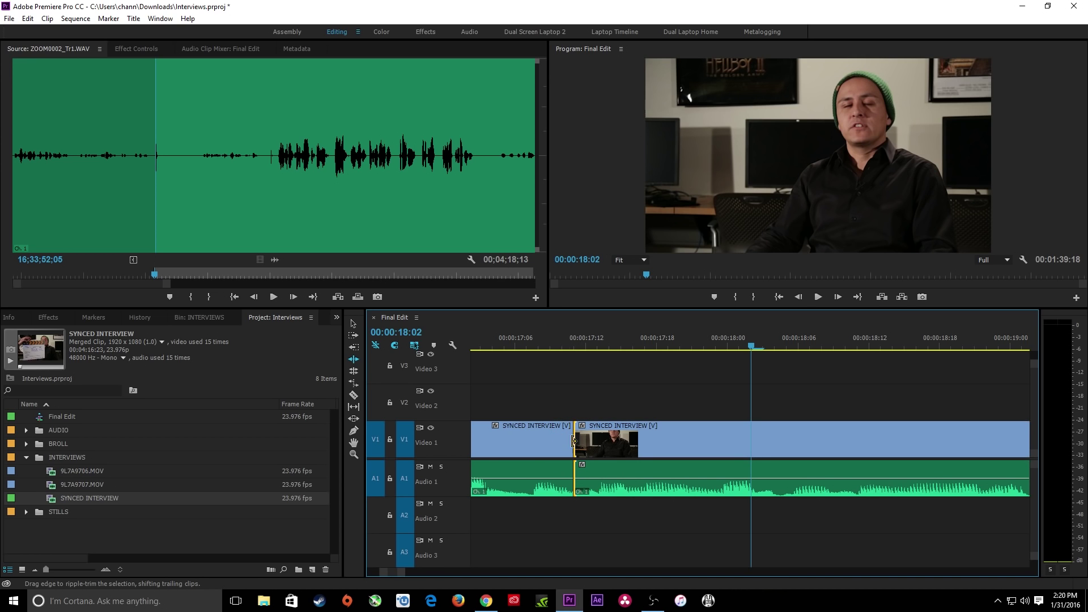
Replay the readjusted cut and undo the last ripple trim.
{"action": "left_click", "coordinate": [536, 342]}
{"action": "key", "text": "space"}
{"action": "key", "text": "space"}
{"action": "key", "text": "minus"}
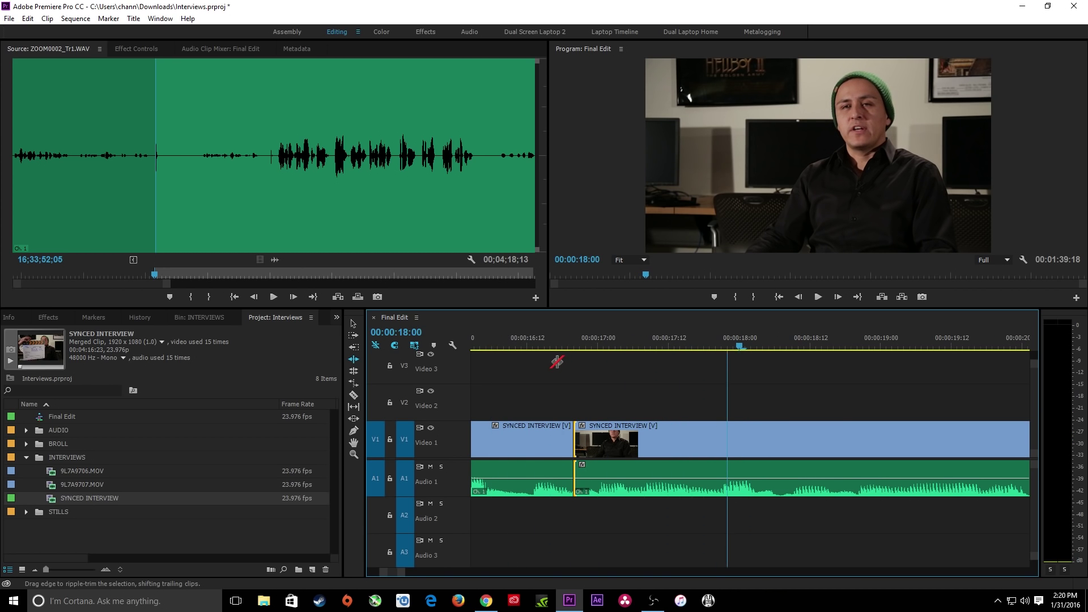
{"action": "key", "text": "ctrl+z"}
Play the sequence through the cut at 00:00:17:11 and stop at 00:00:31:01.
{"action": "left_click", "coordinate": [633, 347]}
{"action": "key", "text": "space"}
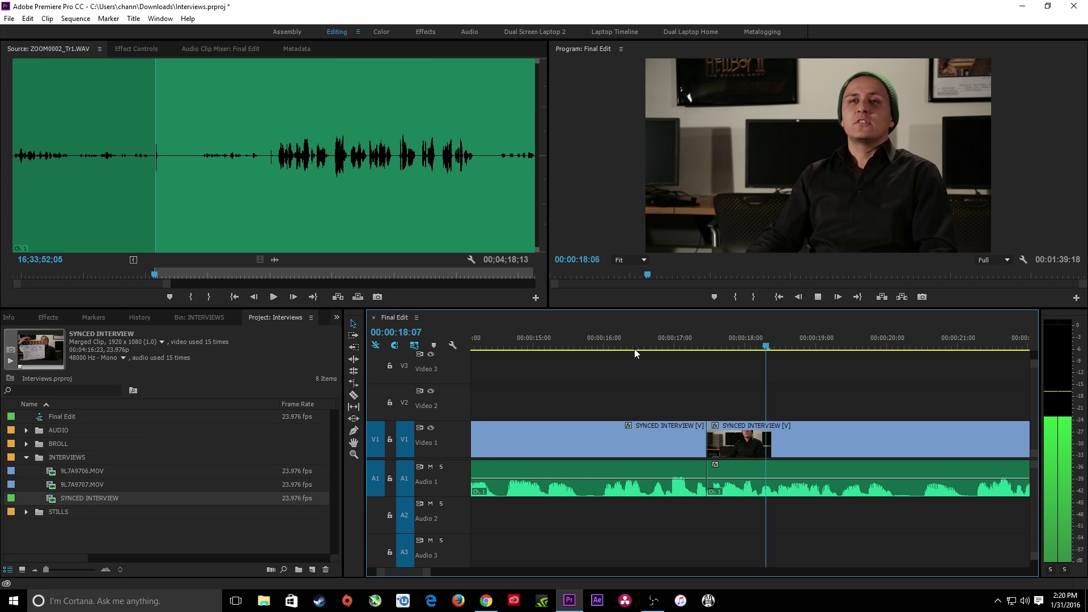
{"action": "key", "text": "space"}
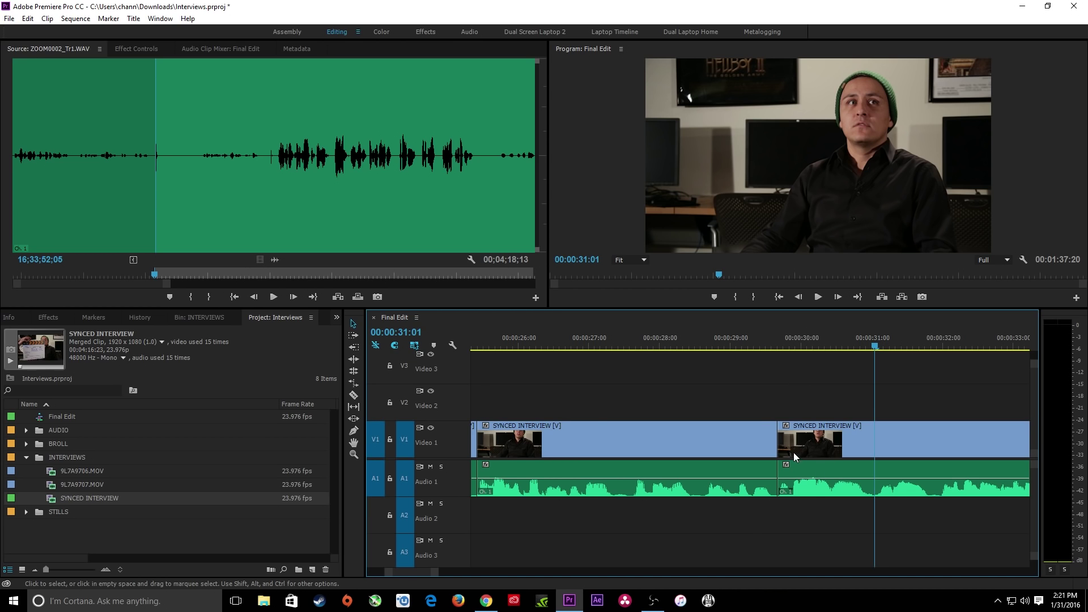
Play the passage from 00:00:29:18 and extract the unwanted speech from 00:00:30:10 to about 00:00:31:00, closing the gap.
{"action": "key", "text": "="}
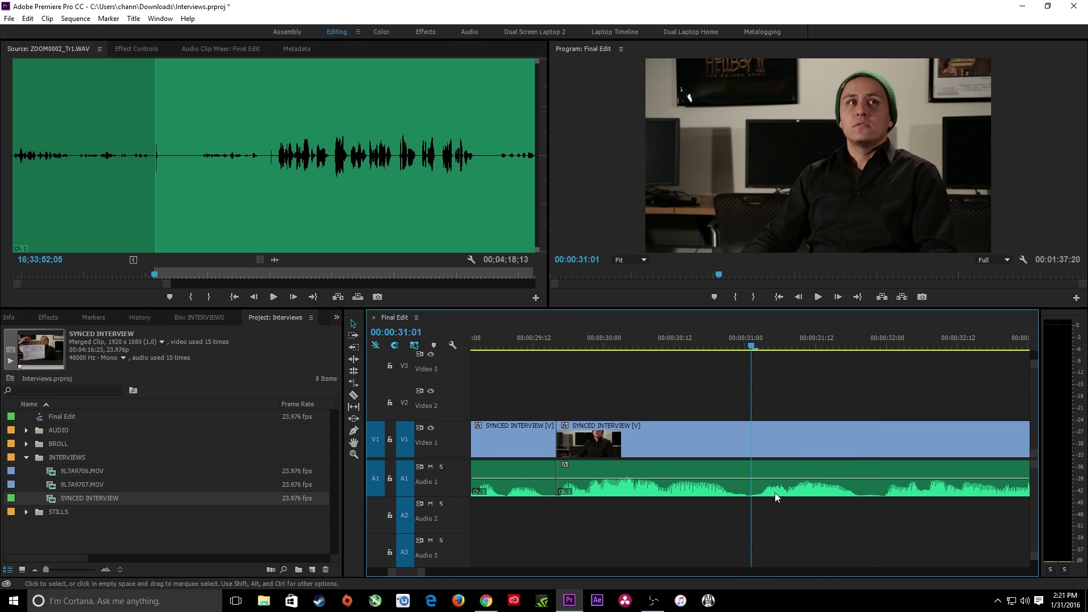
{"action": "left_click", "coordinate": [568, 344]}
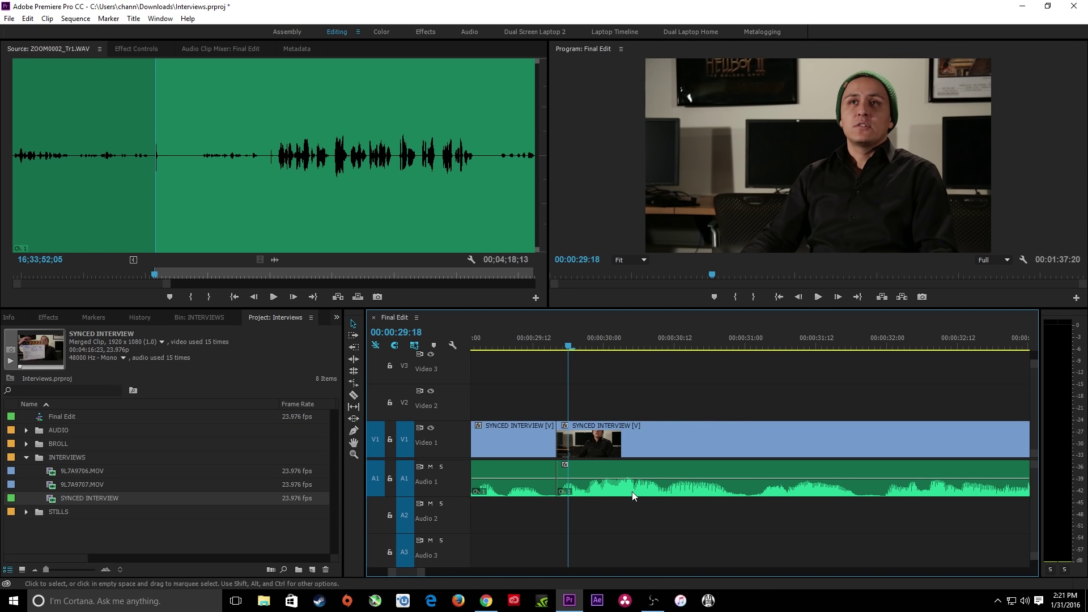
{"action": "key", "text": "space"}
{"action": "key", "text": "space"}
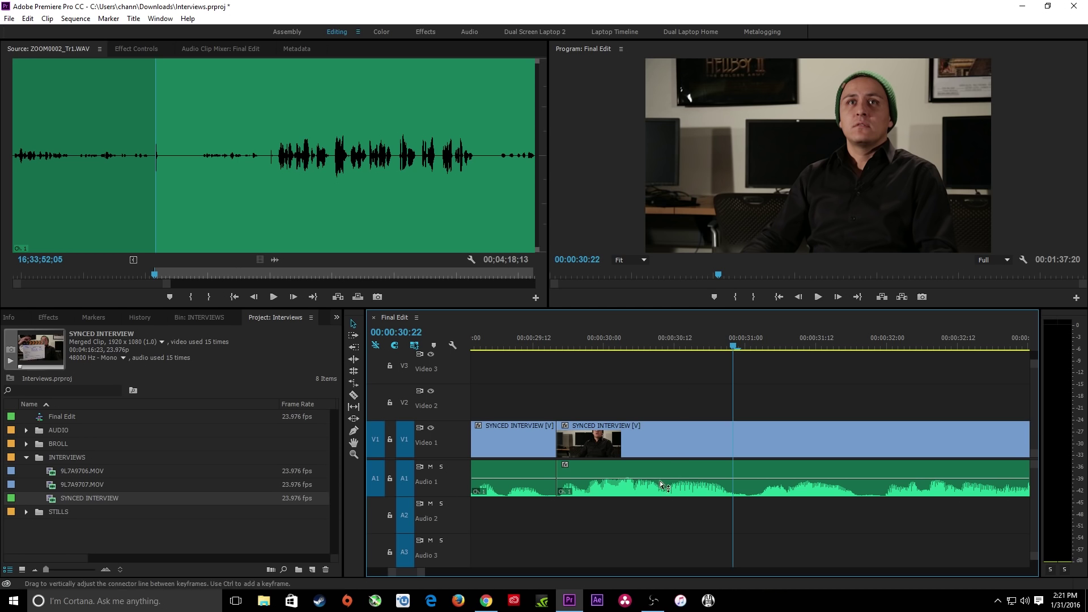
{"action": "left_click", "coordinate": [663, 342]}
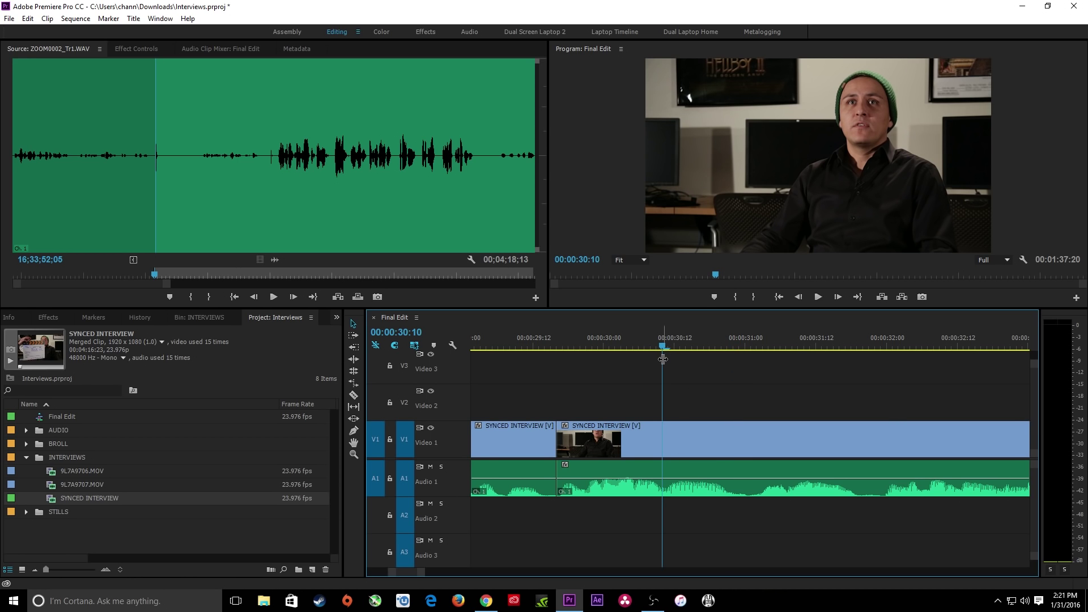
{"action": "key", "text": "i"}
{"action": "left_click_drag", "start_coordinate": [663, 345], "coordinate": [743, 352]}
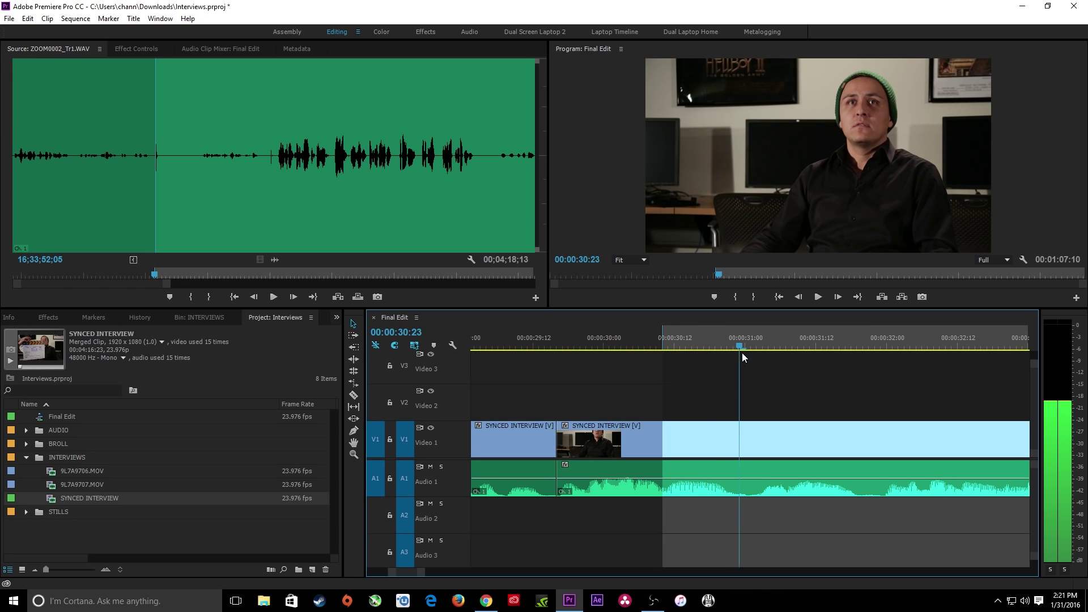
{"action": "key", "text": "o"}
{"action": "key", "text": "apostrophe"}
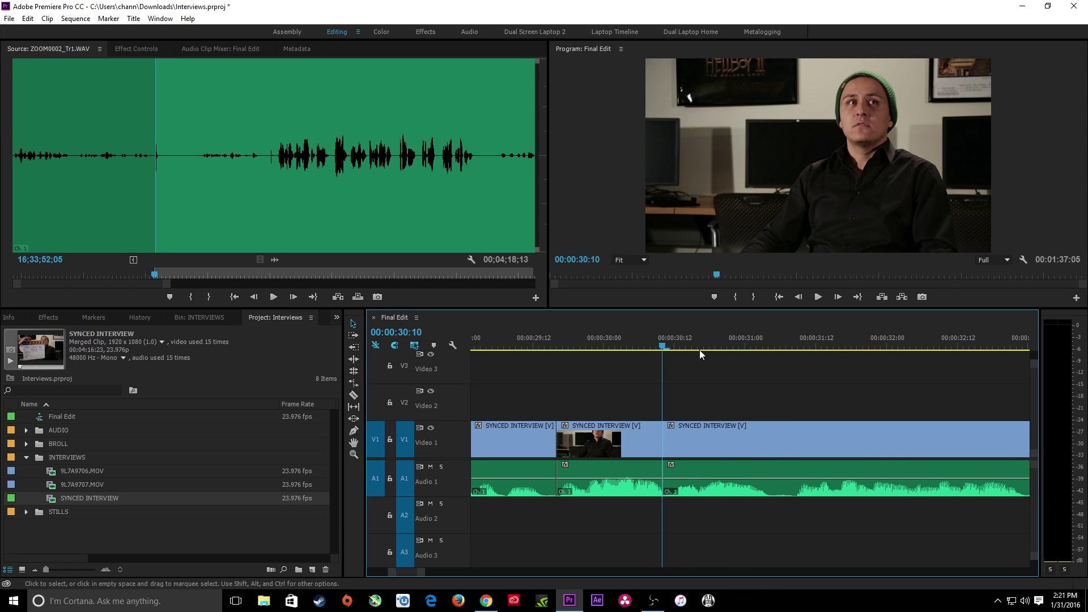
Replay the new cut at 00:00:30:10, add a Constant Power audio transition there and shorten it to about two frames.
{"action": "left_click", "coordinate": [568, 340]}
{"action": "key", "text": "space"}
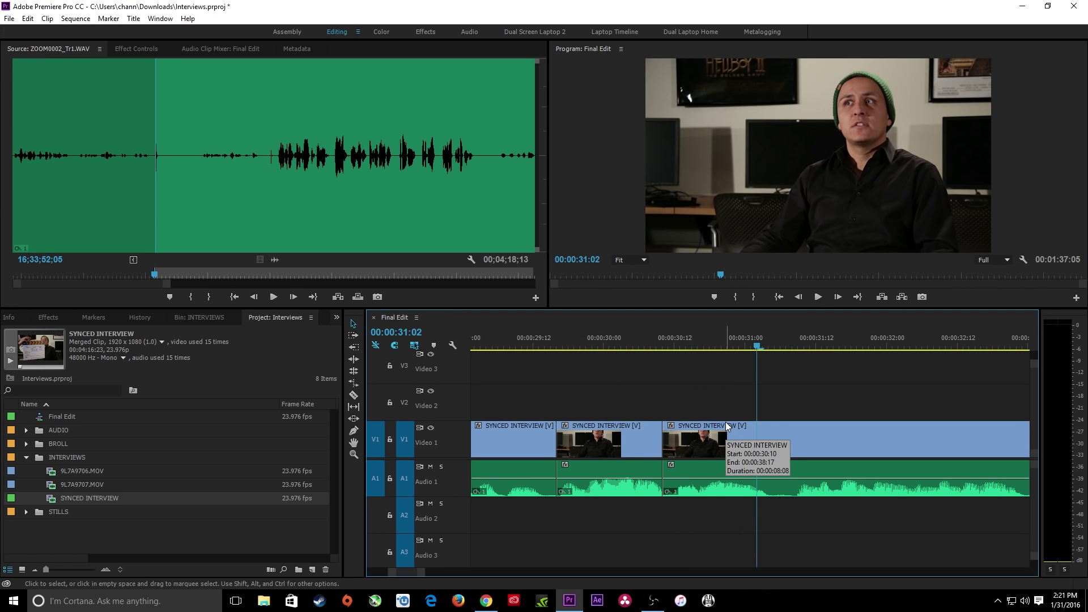
{"action": "key", "text": "="}
{"action": "key", "text": "Up"}
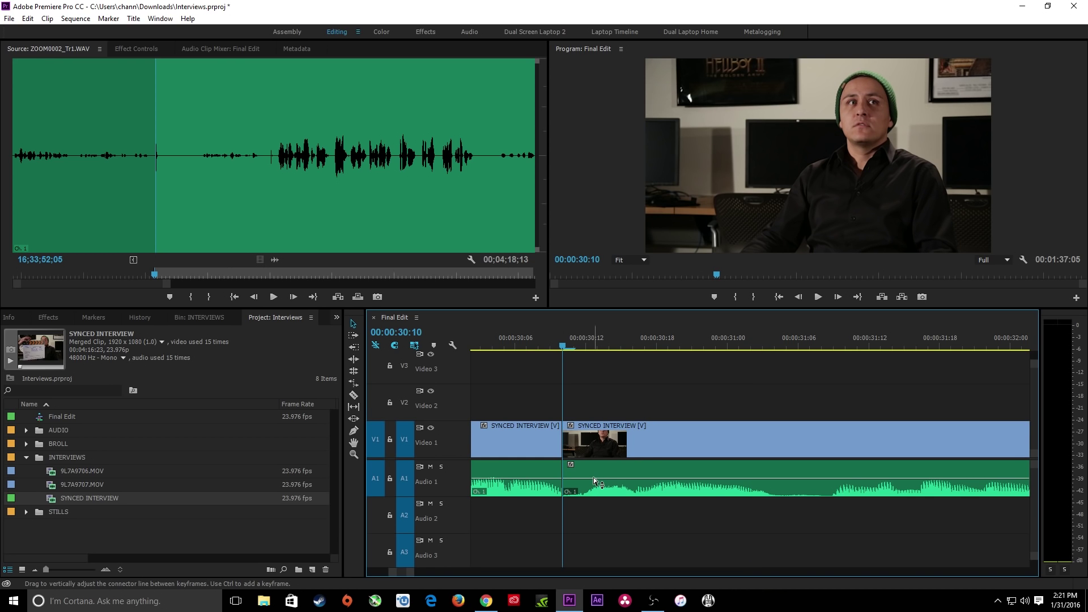
{"action": "key", "text": "minus"}
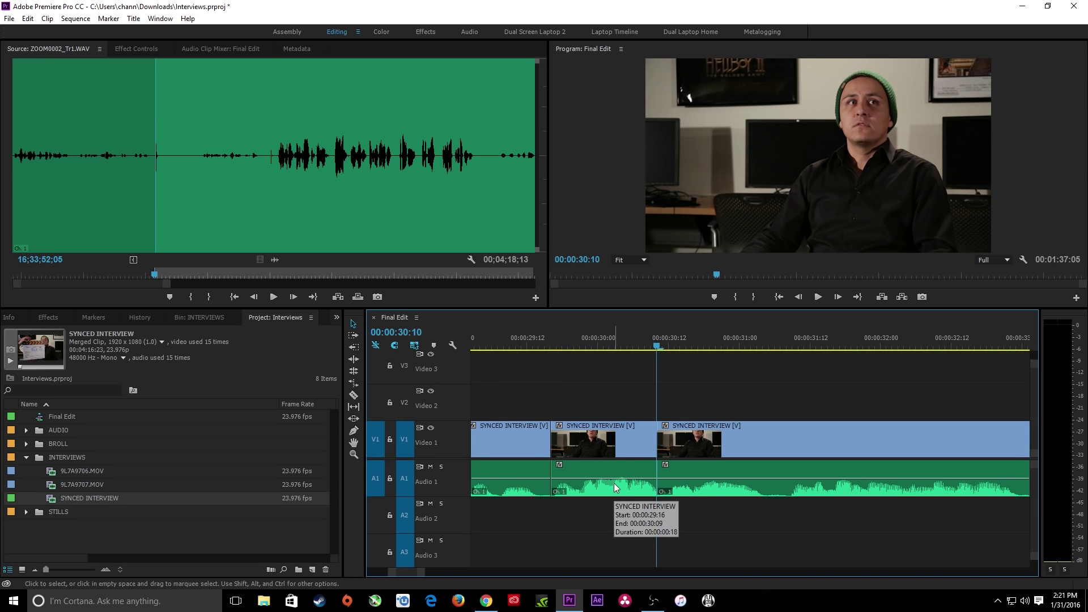
{"action": "key", "text": "ctrl"}
{"action": "key", "text": "ctrl+shift+d"}
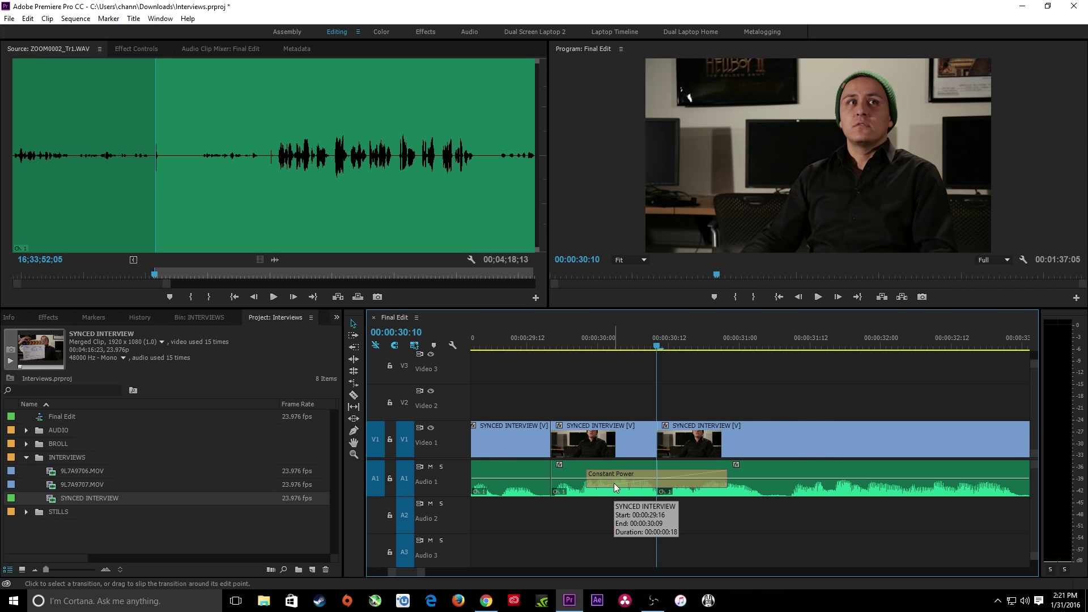
{"action": "key", "text": "equal"}
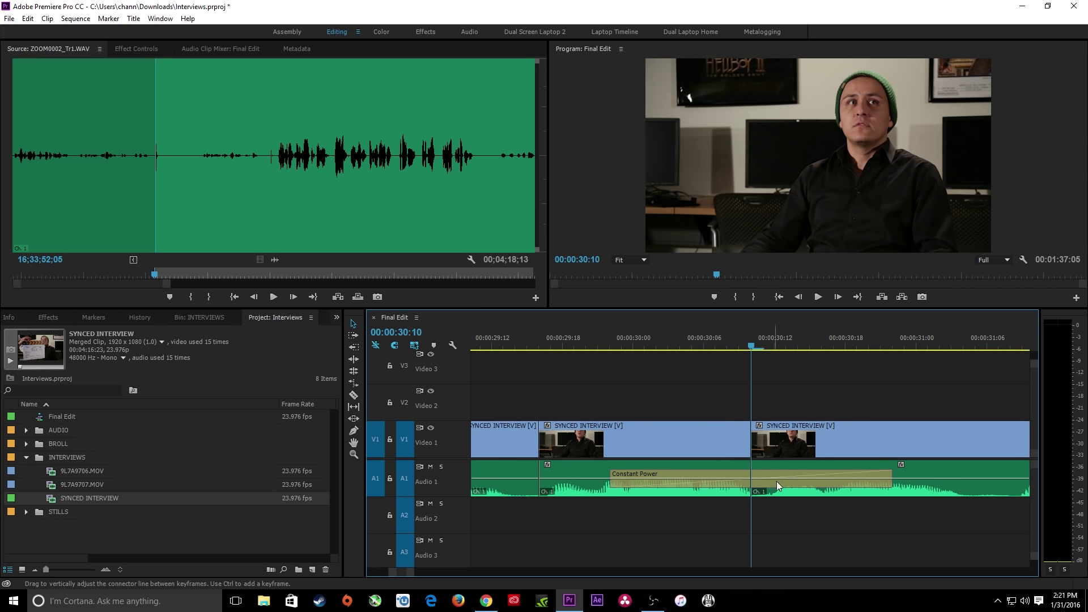
{"action": "left_click_drag", "start_coordinate": [892, 481], "coordinate": [765, 484]}
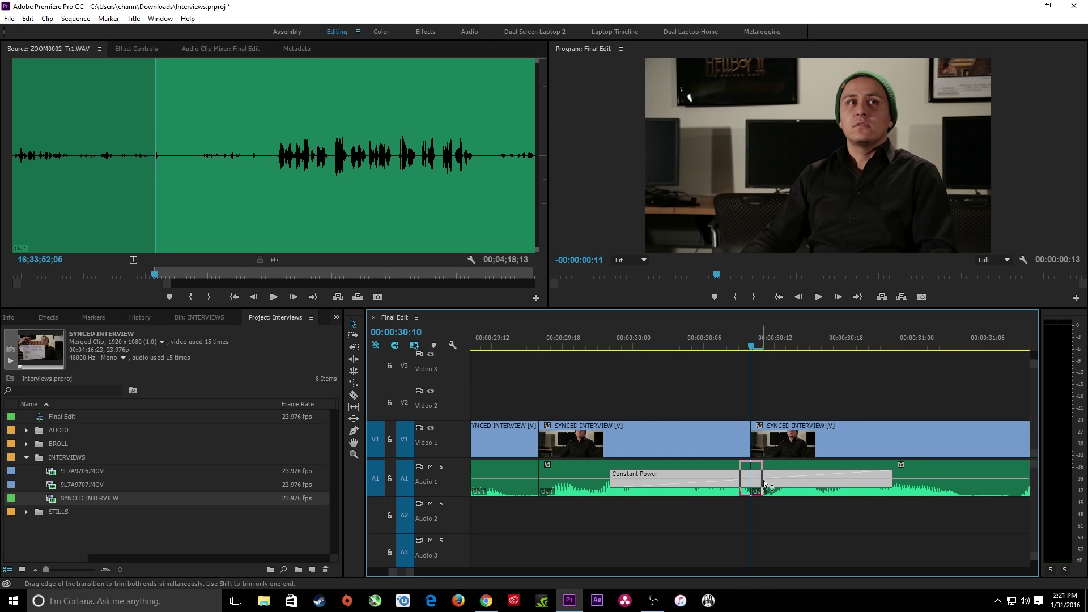
Play the sequence through the crossfaded cut at 00:00:30:10 and continue playback from 00:00:31:10.
{"action": "key", "text": "minus"}
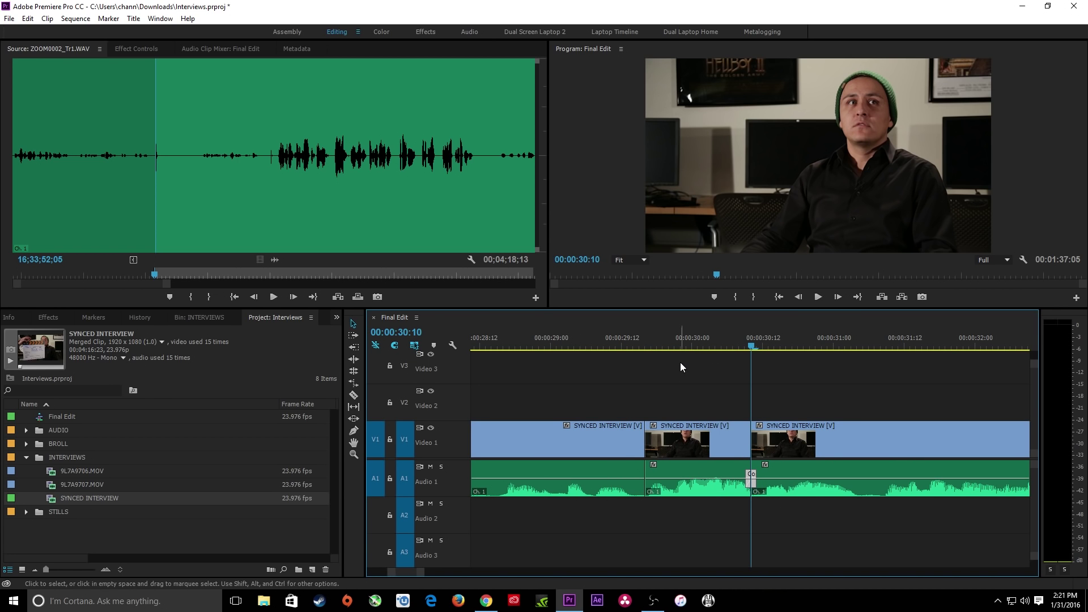
{"action": "key", "text": "space"}
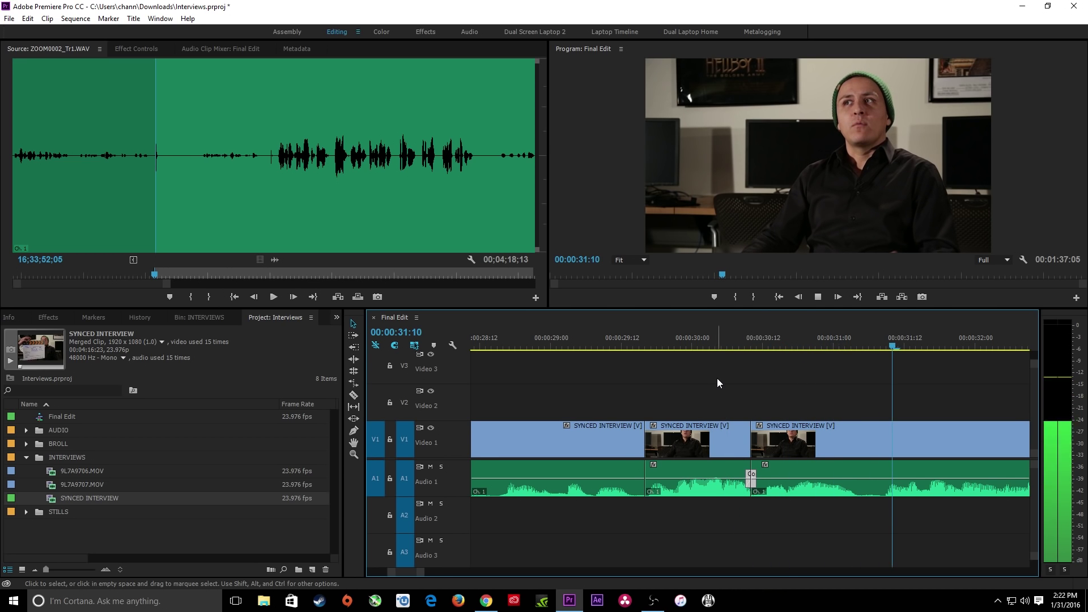
{"action": "key", "text": "space"}
{"action": "scroll", "coordinate": [760, 448], "scroll_direction": "down", "scroll_amount": 2}
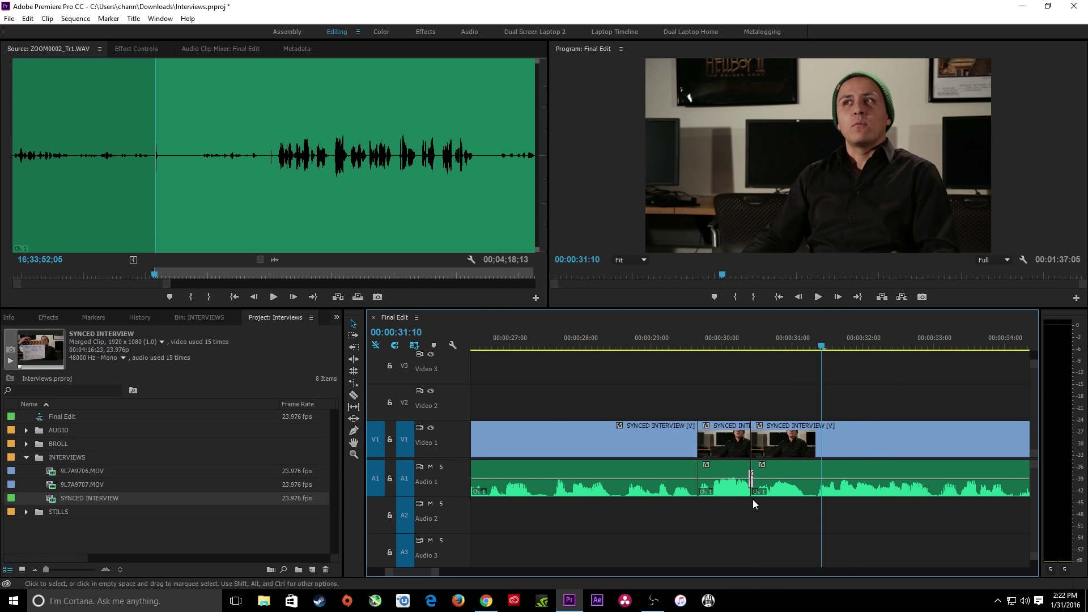
{"action": "scroll", "coordinate": [801, 505], "scroll_direction": "down", "scroll_amount": 2}
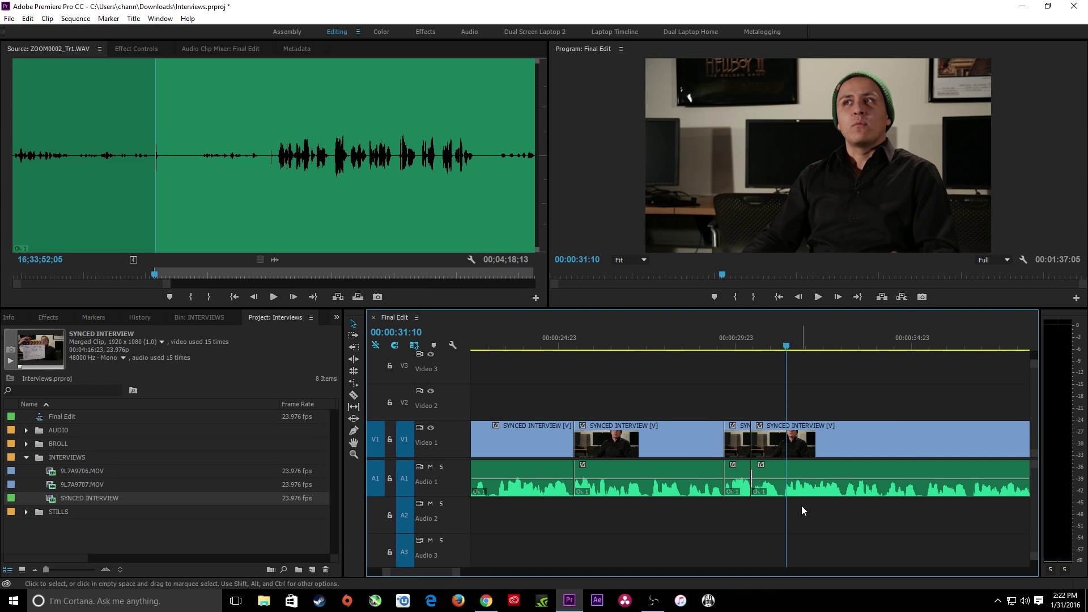
{"action": "key", "text": "space"}
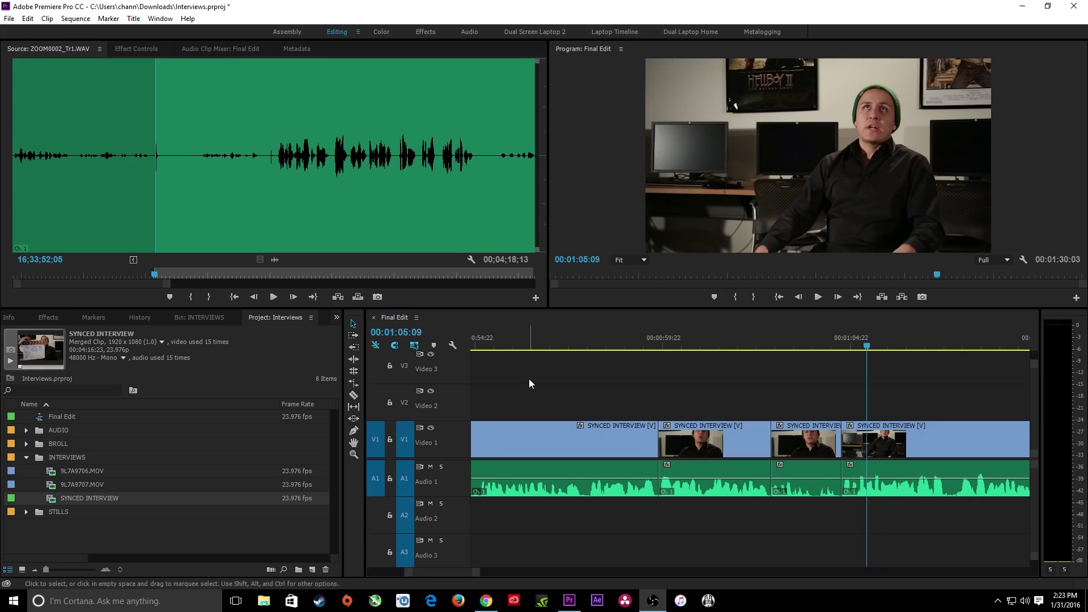
Play the clip that starts at the 00:01:04:17 cut and stop at 00:01:05:10.
{"action": "key", "text": "equal"}
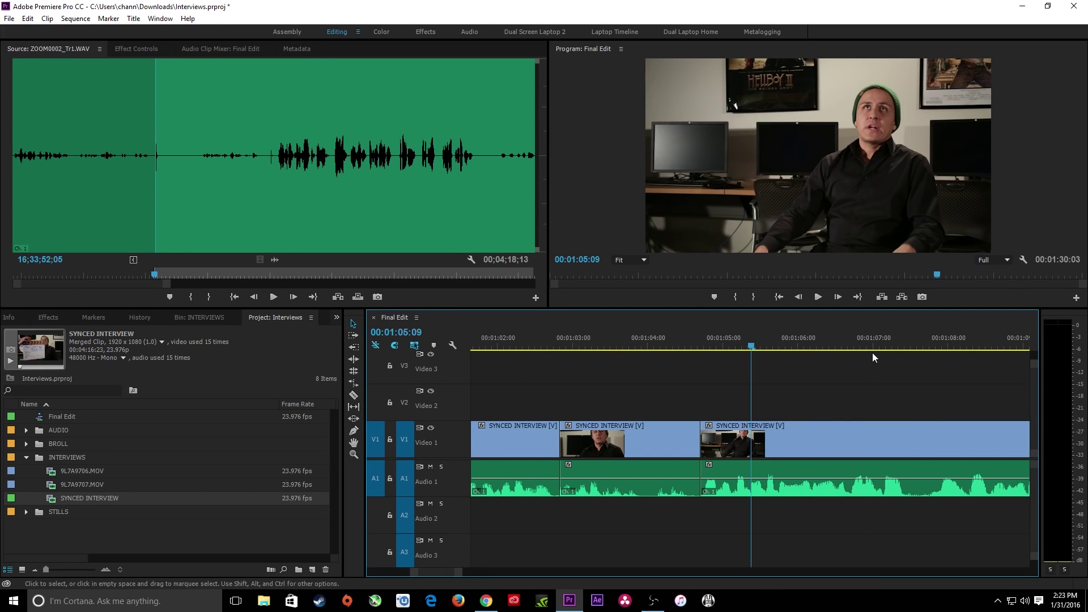
{"action": "key", "text": "Up"}
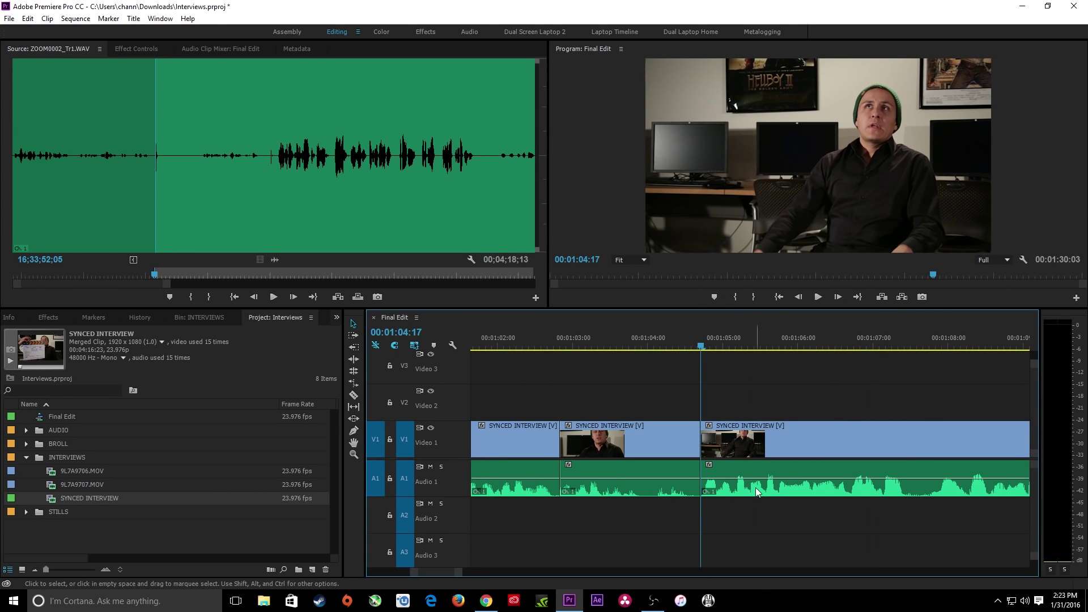
{"action": "key", "text": "space"}
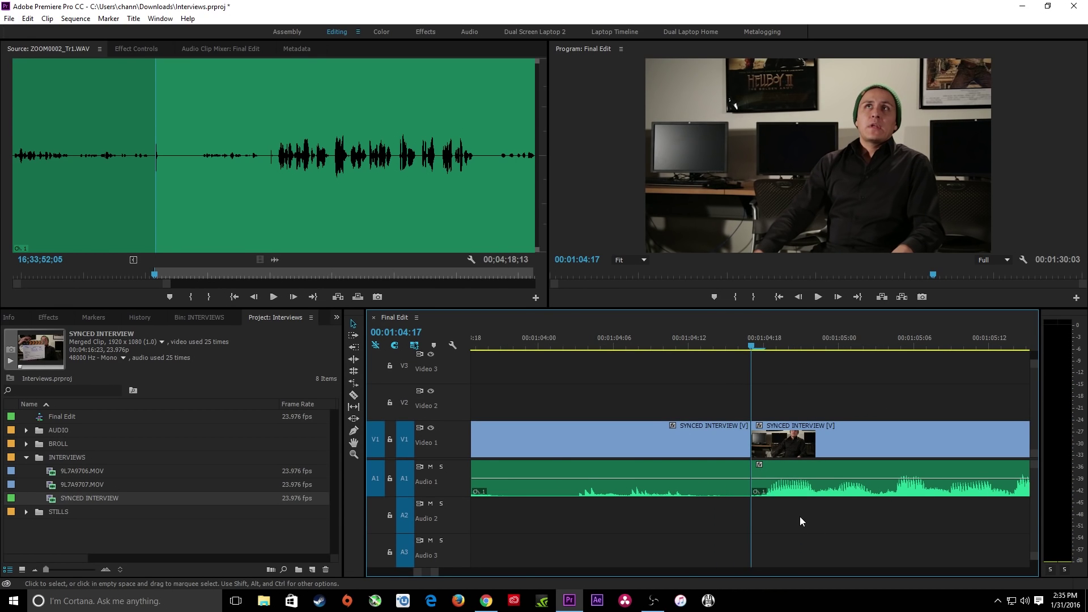
{"action": "key", "text": "space"}
{"action": "key", "text": "space"}
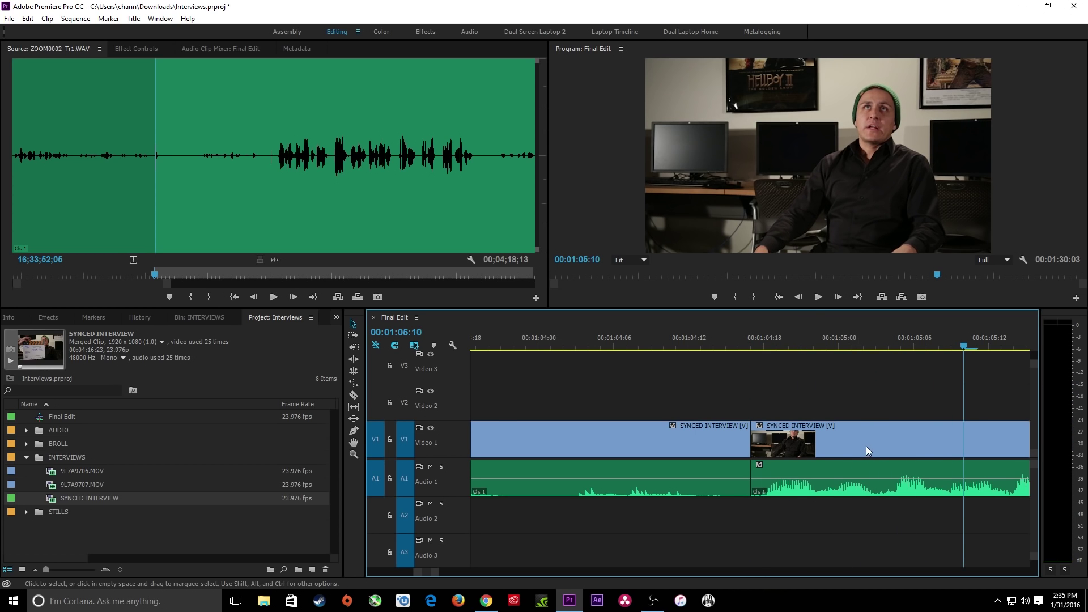
Locate the end of the unwanted words frame by frame and extract the section from 00:01:04:17 through 00:01:05:10.
{"action": "scroll", "coordinate": [878, 446], "scroll_direction": "up", "scroll_amount": 2}
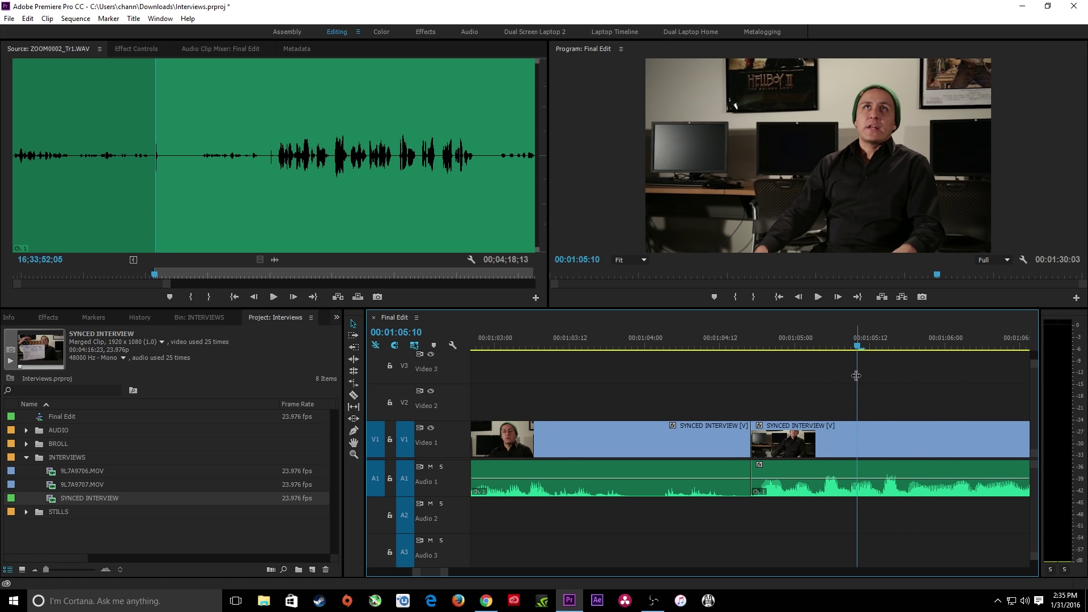
{"action": "key", "text": "Right"}
{"action": "key", "text": "Right"}
{"action": "key", "text": "Right"}
{"action": "key", "text": "Right"}
{"action": "key", "text": "Right"}
{"action": "key", "text": "Left"}
{"action": "key", "text": "Left"}
{"action": "key", "text": "Left"}
{"action": "key", "text": "Left"}
{"action": "key", "text": "Left"}
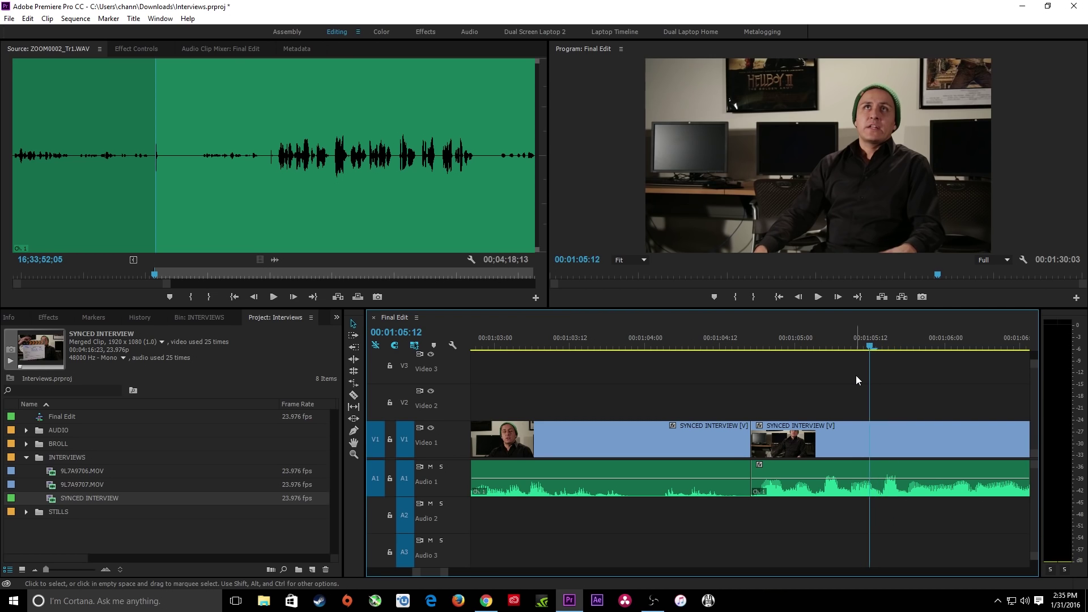
{"action": "key", "text": "Left"}
{"action": "key", "text": "Right"}
{"action": "key", "text": "Left"}
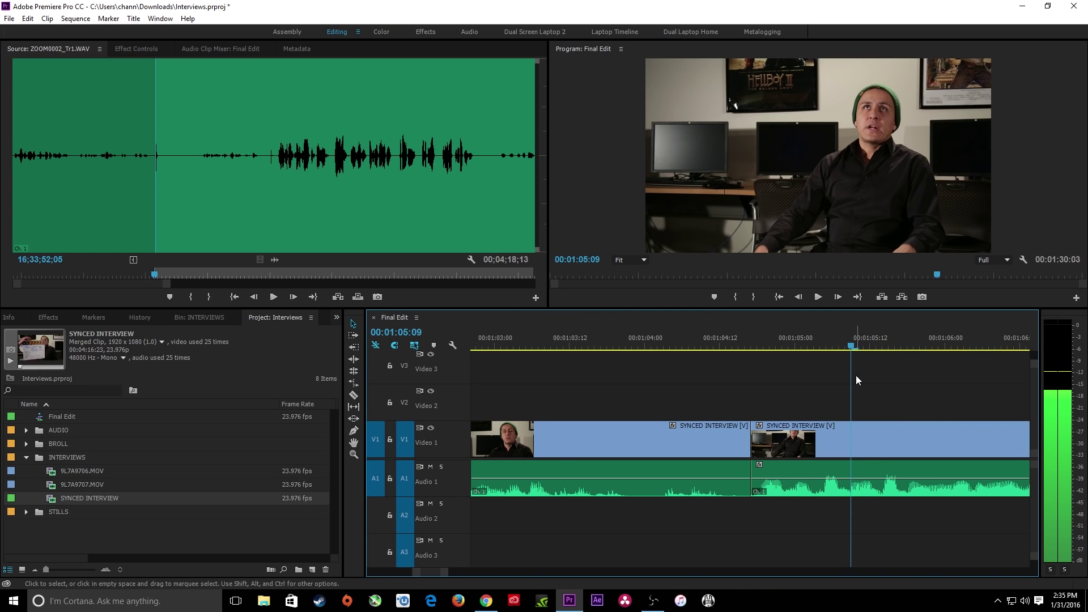
{"action": "key", "text": "Right"}
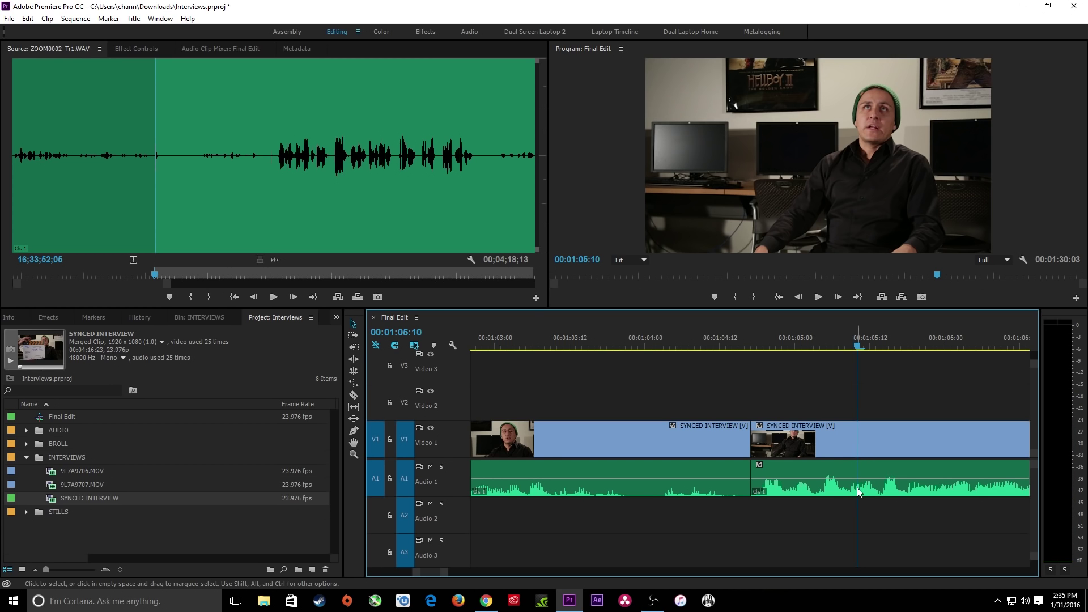
{"action": "key", "text": "Up"}
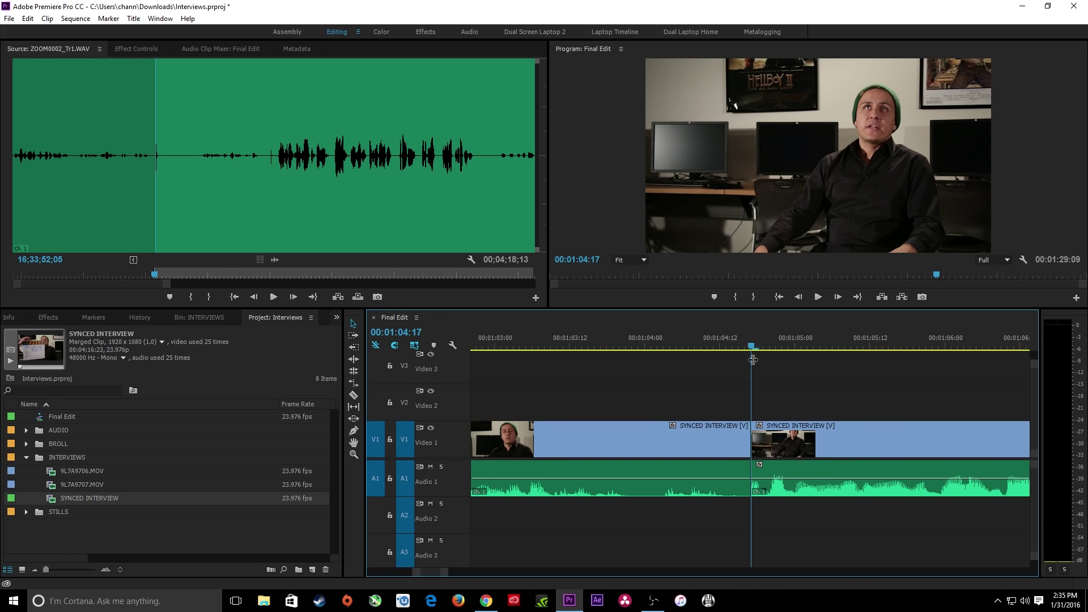
Replay the new cut at 00:01:04:17, add a Constant Power audio transition there and shorten it to about two frames.
{"action": "key", "text": "space"}
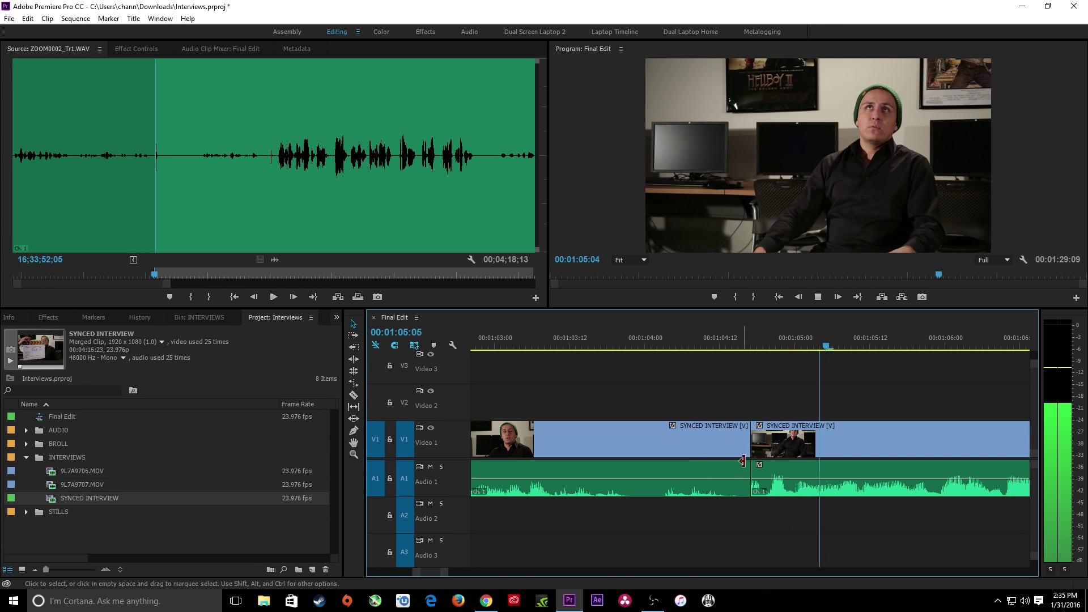
{"action": "key", "text": "space"}
{"action": "key", "text": "equal"}
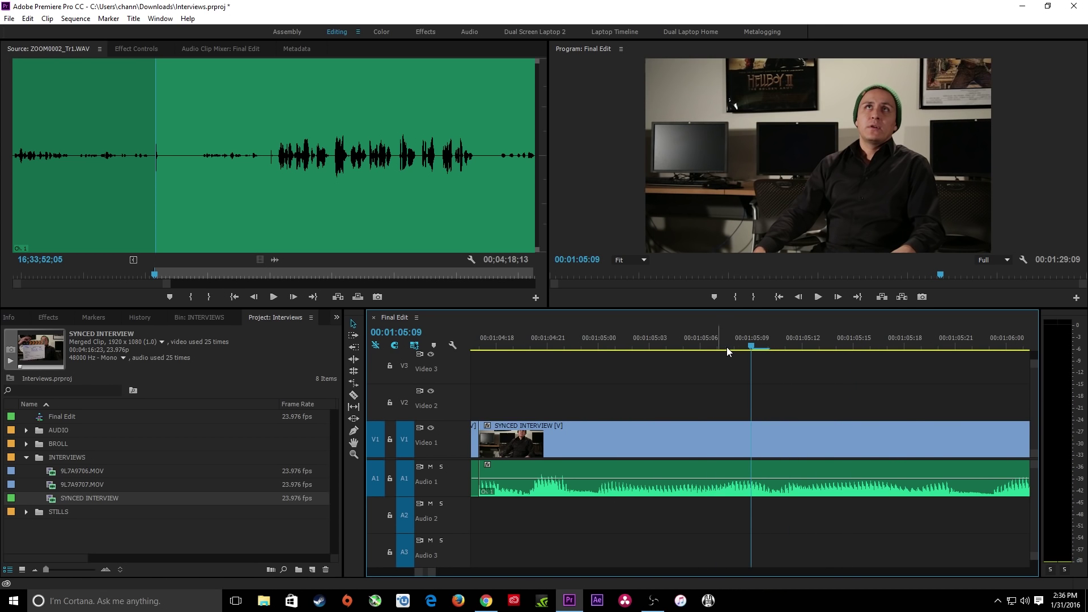
{"action": "key", "text": "Up"}
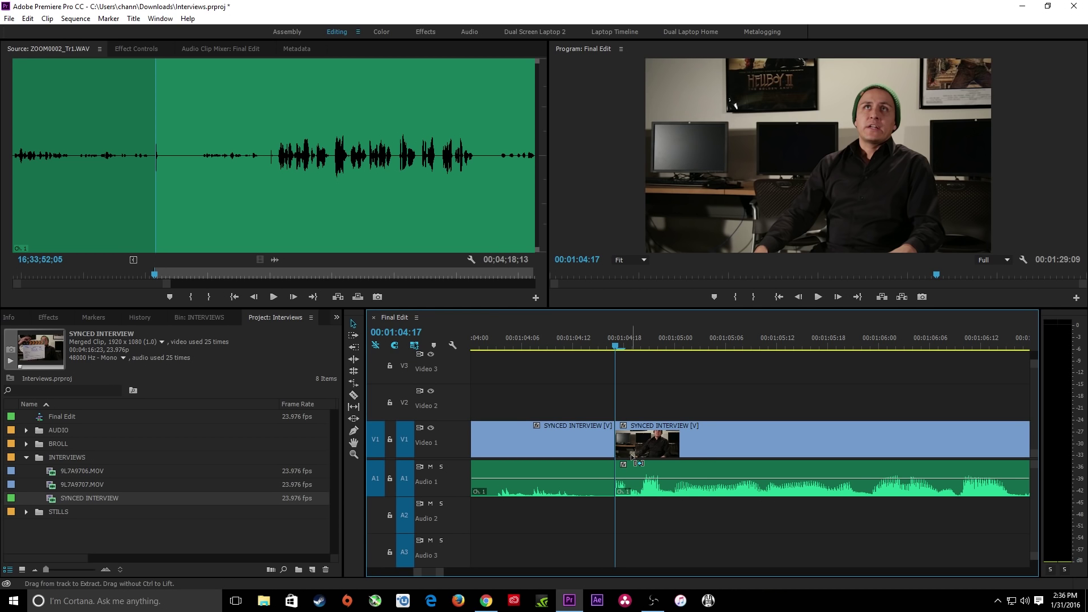
{"action": "key", "text": "ctrl+shift+d"}
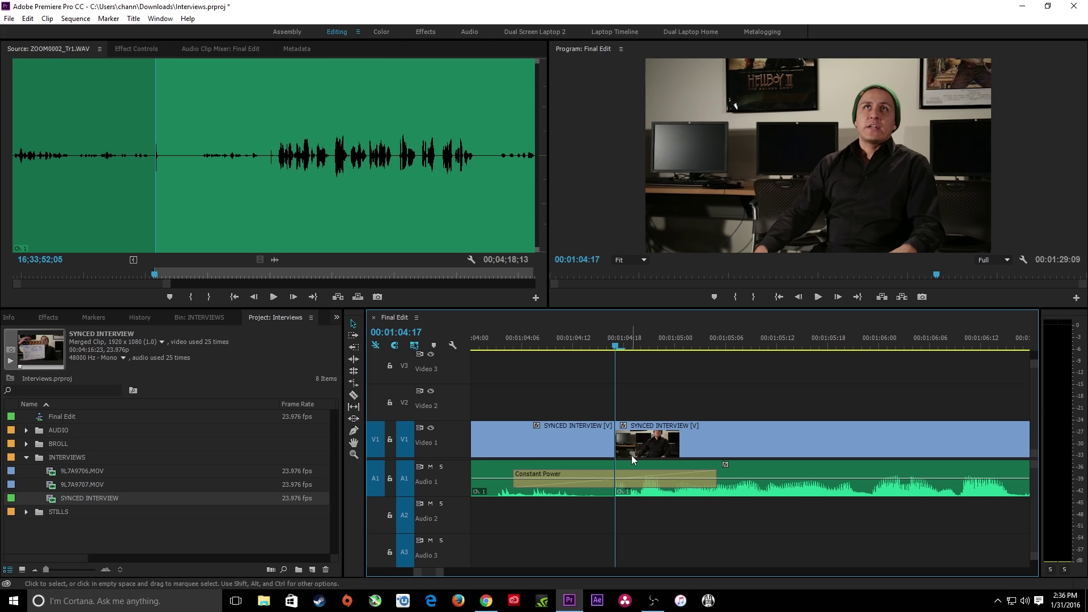
{"action": "left_click_drag", "start_coordinate": [719, 476], "coordinate": [622, 478]}
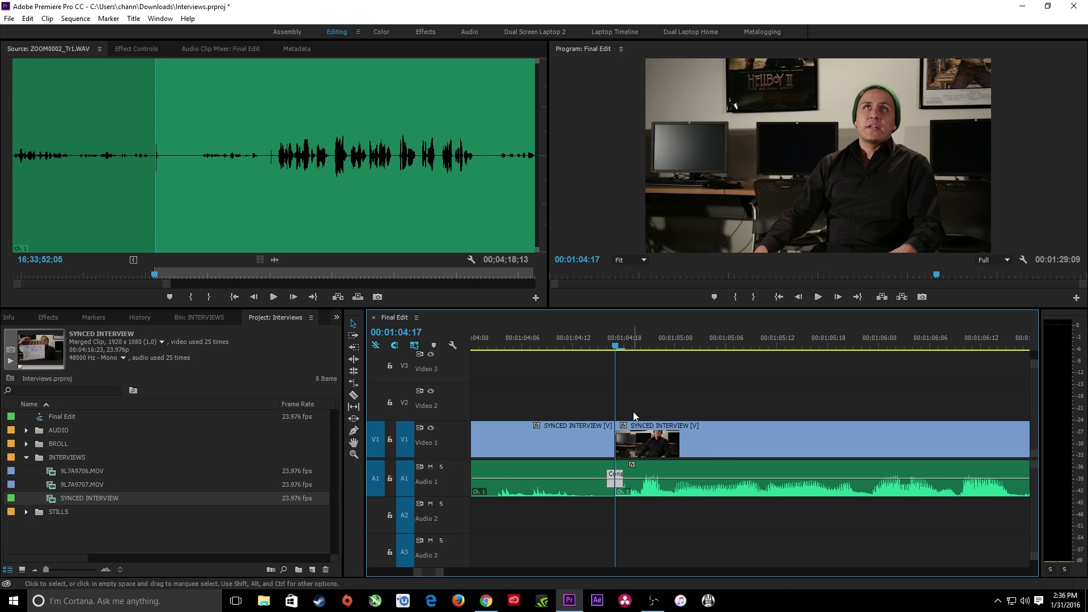
Play the sequence from 00:01:04:04 through the crossfaded cut and save the project.
{"action": "left_click", "coordinate": [505, 339]}
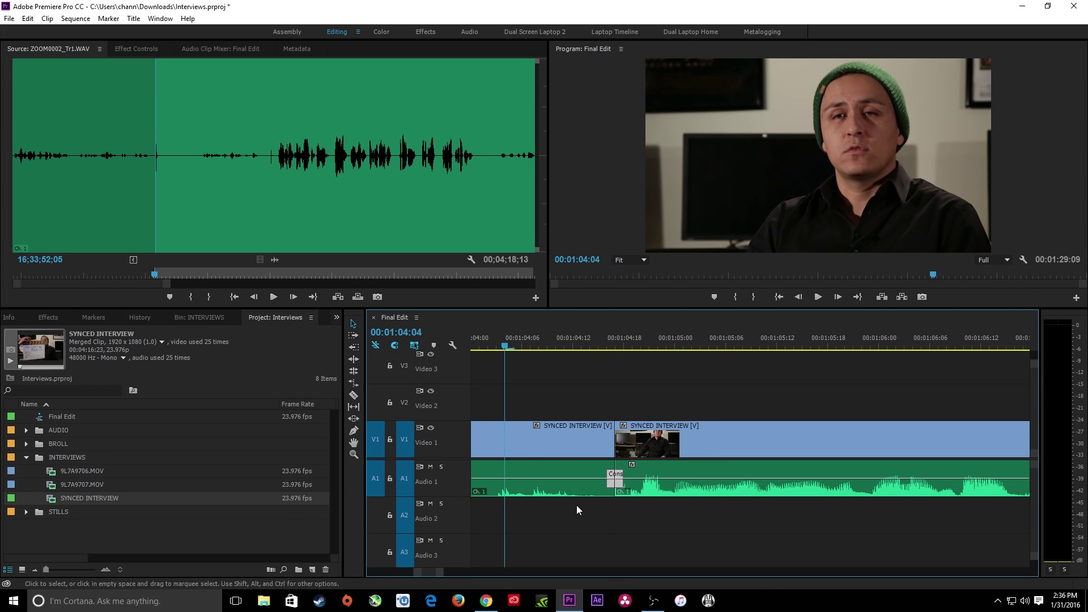
{"action": "key", "text": "space"}
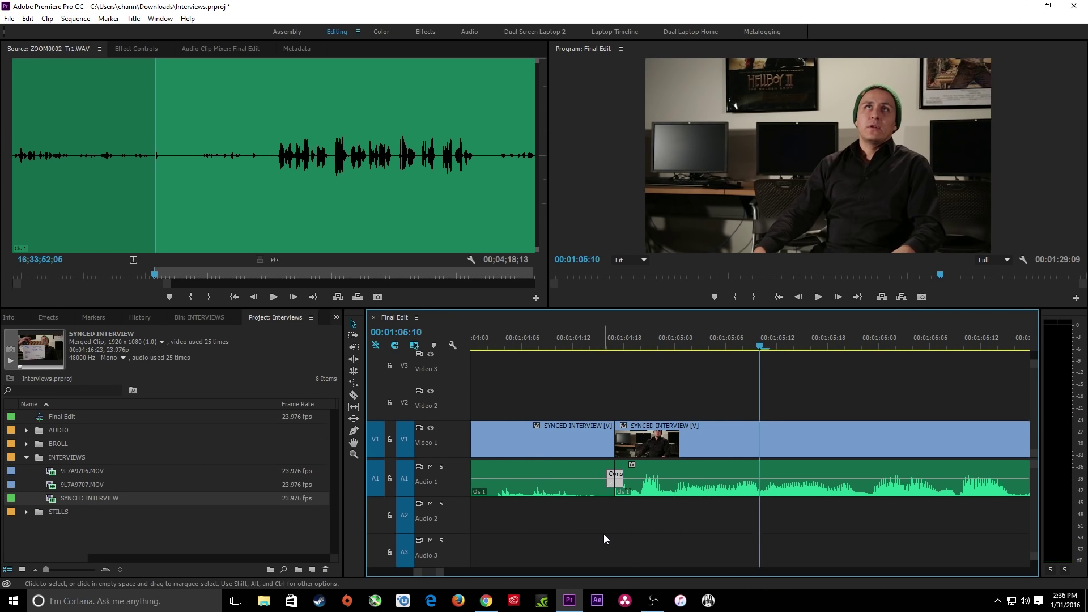
{"action": "key", "text": "minus"}
{"action": "key", "text": "minus"}
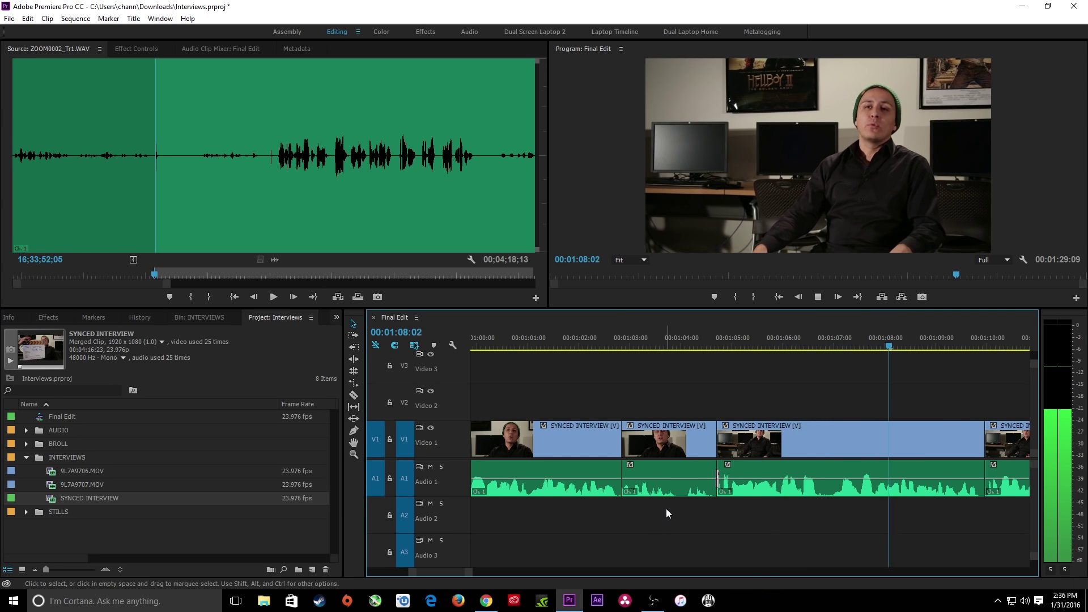
{"action": "key", "text": "ctrl+s"}
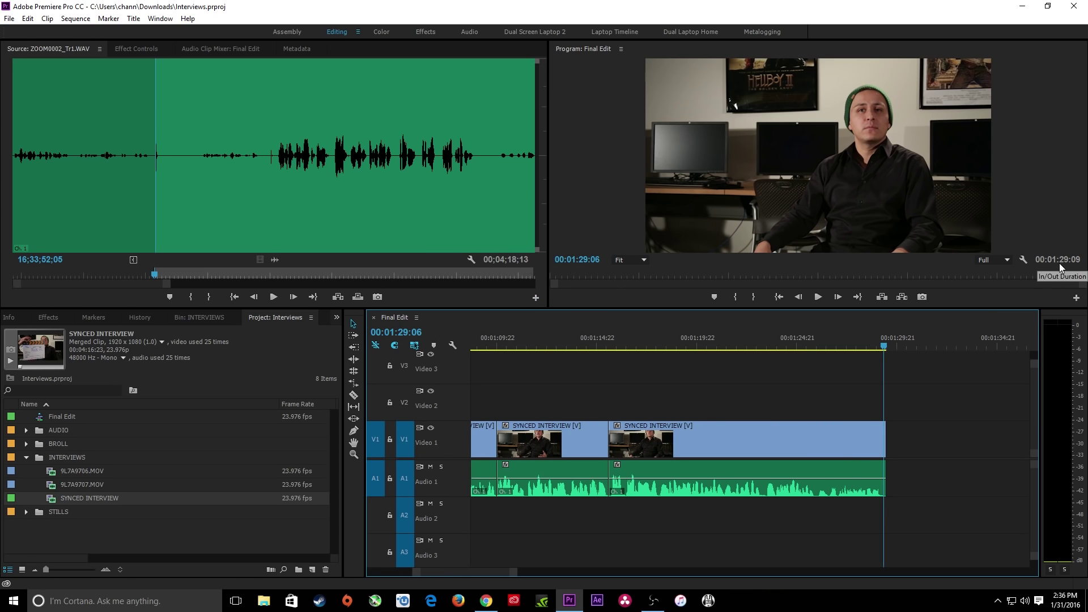
Collapse the INTERVIEWS bin and play the opening of Final Edit from its start, stopping at 00:00:01:11.
{"action": "key", "text": "backslash"}
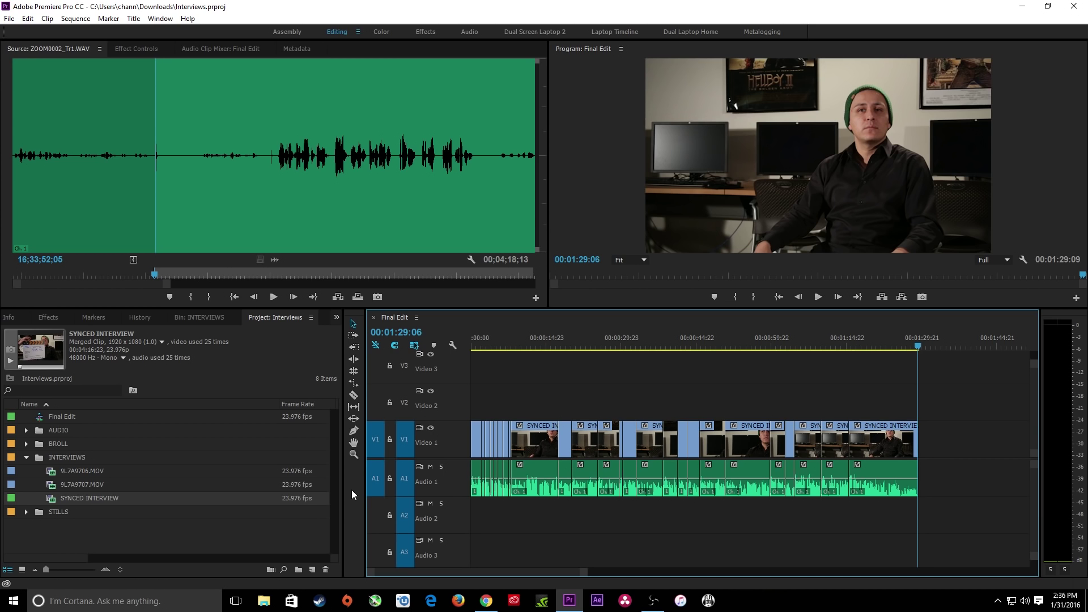
{"action": "left_click", "coordinate": [26, 457]}
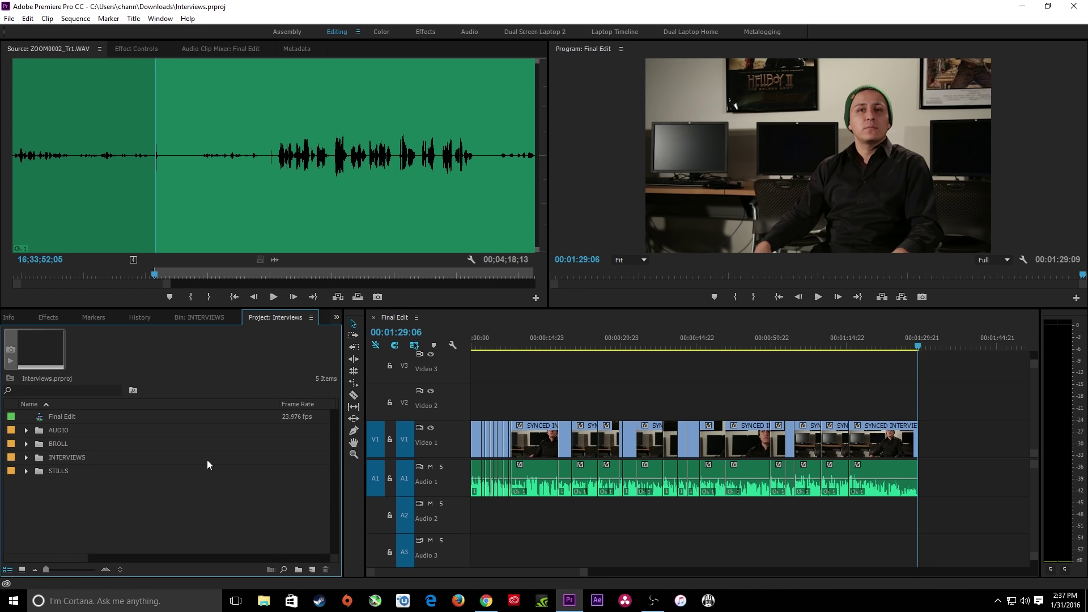
{"action": "left_click_drag", "start_coordinate": [558, 344], "coordinate": [256, 467]}
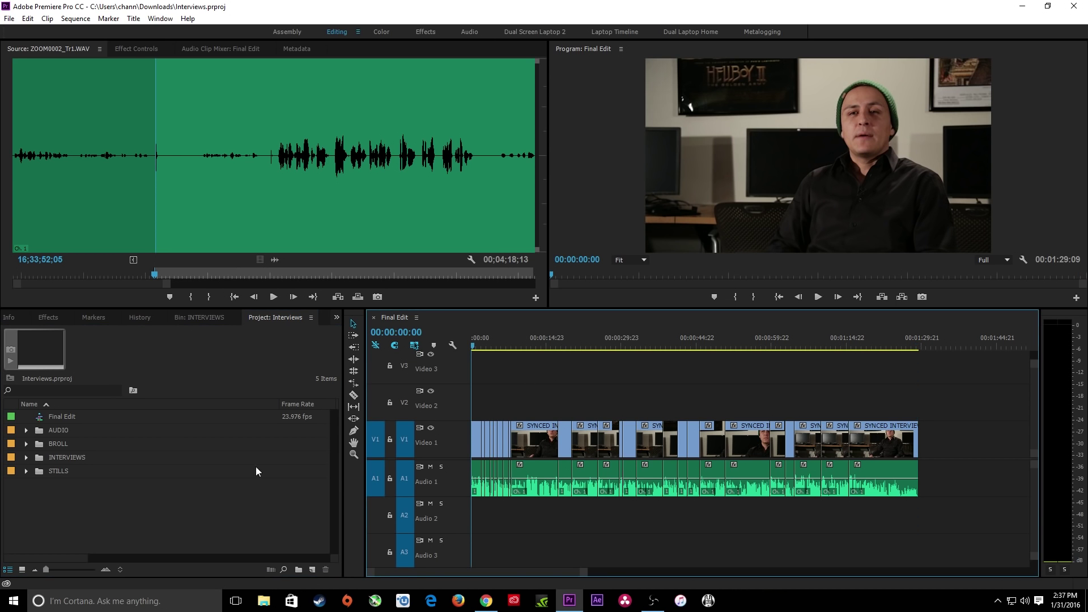
{"action": "key", "text": "equal"}
{"action": "key", "text": "equal"}
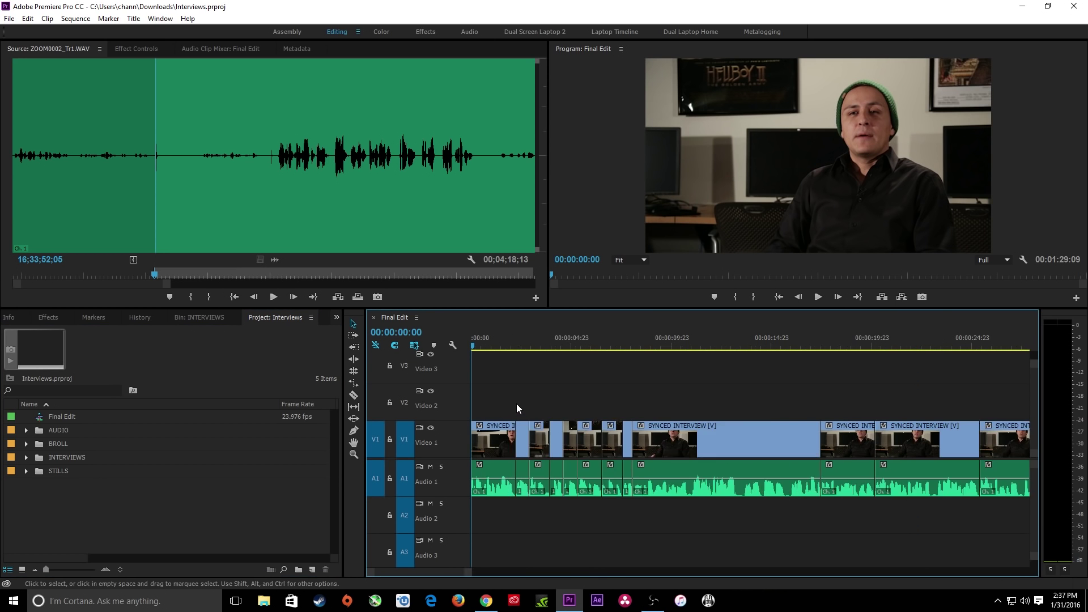
{"action": "key", "text": "equal"}
{"action": "key", "text": "space"}
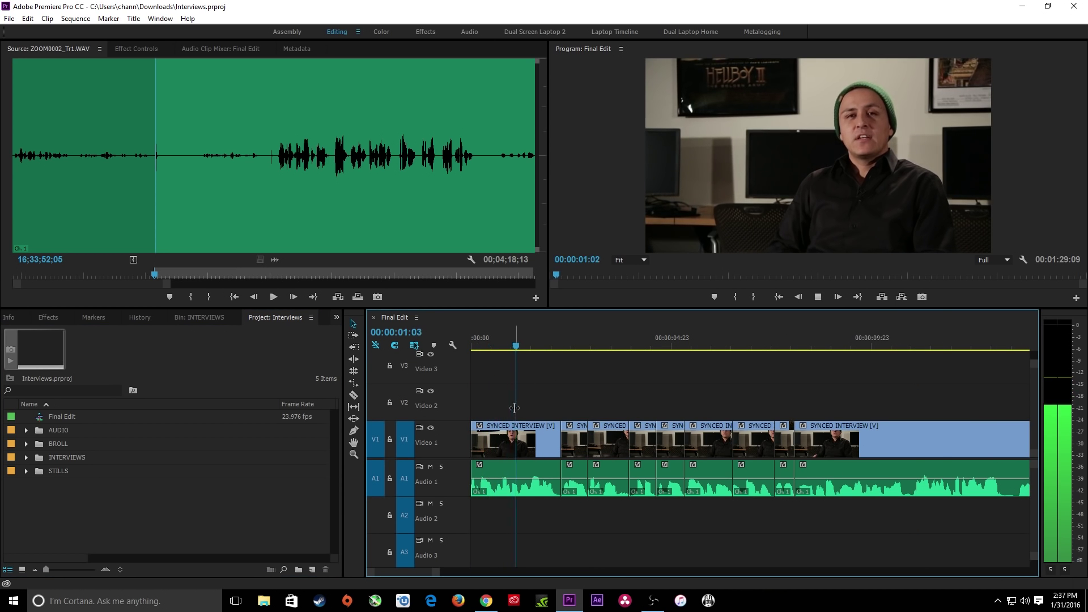
{"action": "key", "text": "space"}
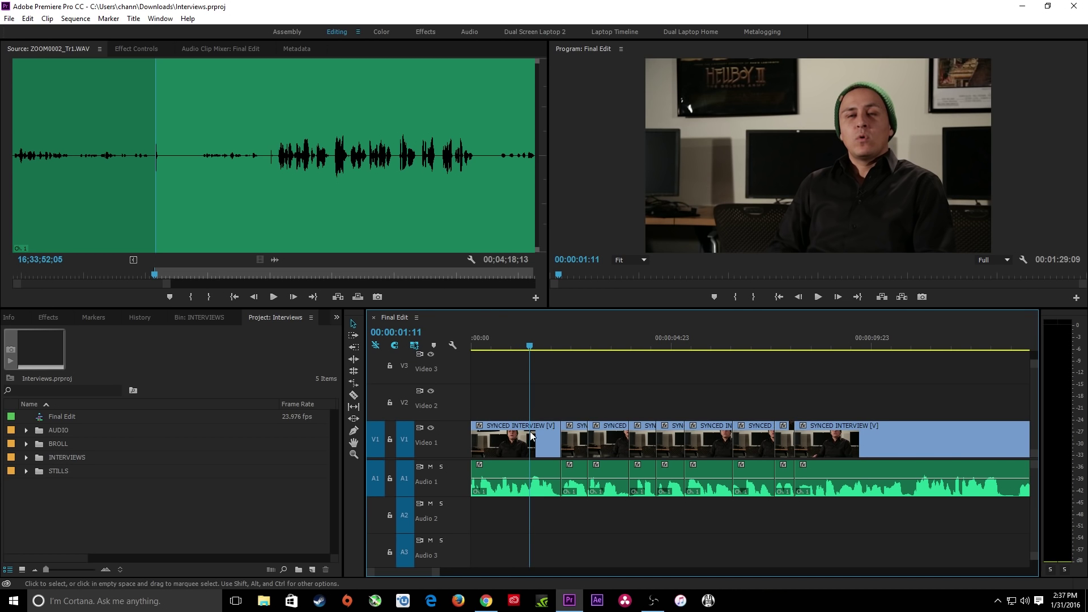
Shift all clips in the sequence forward together so the interview starts at 00:00:02:00.
{"action": "key", "text": "Home"}
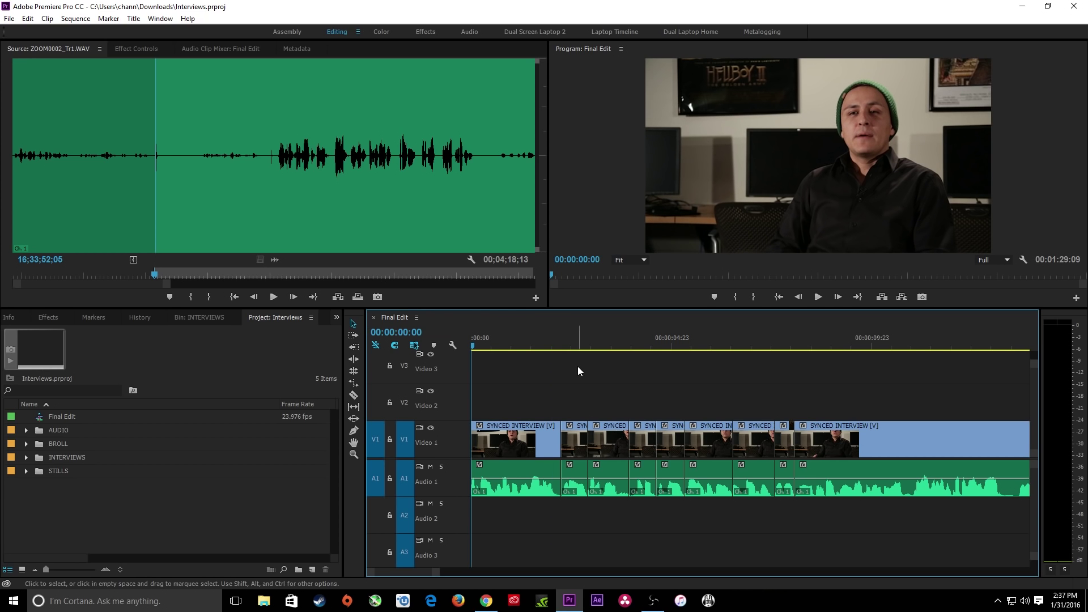
{"action": "type", "text": "2"}
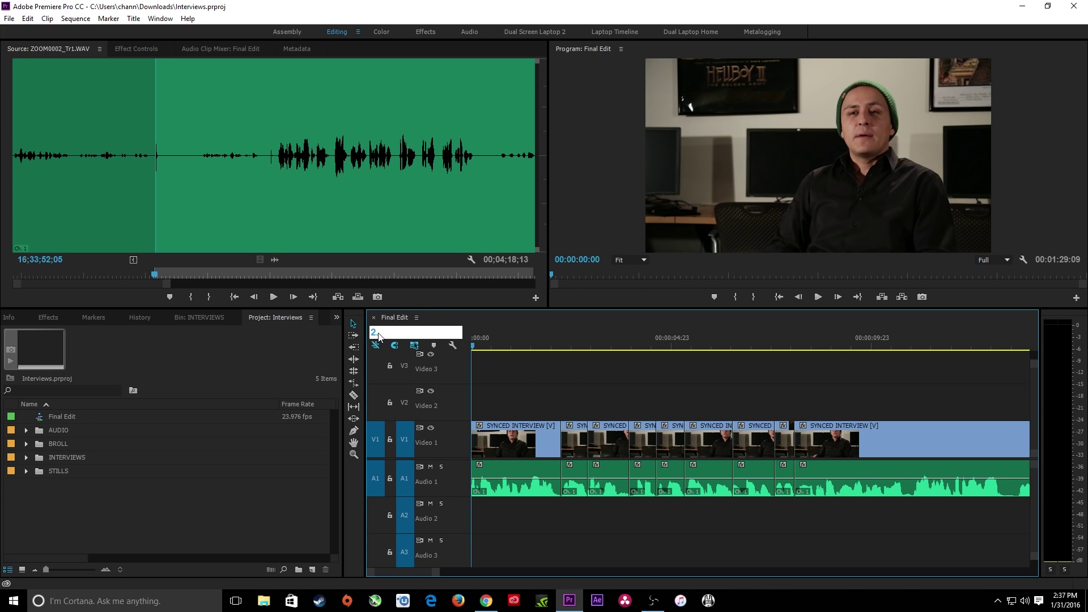
{"action": "type", "text": "."}
{"action": "key", "text": "Return"}
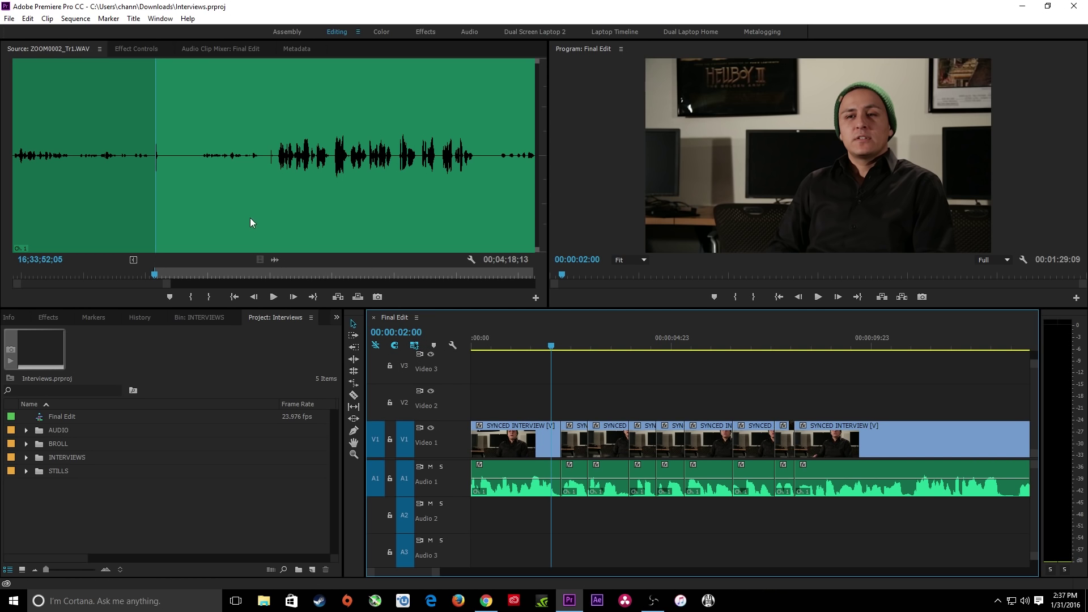
{"action": "left_click", "coordinate": [353, 335]}
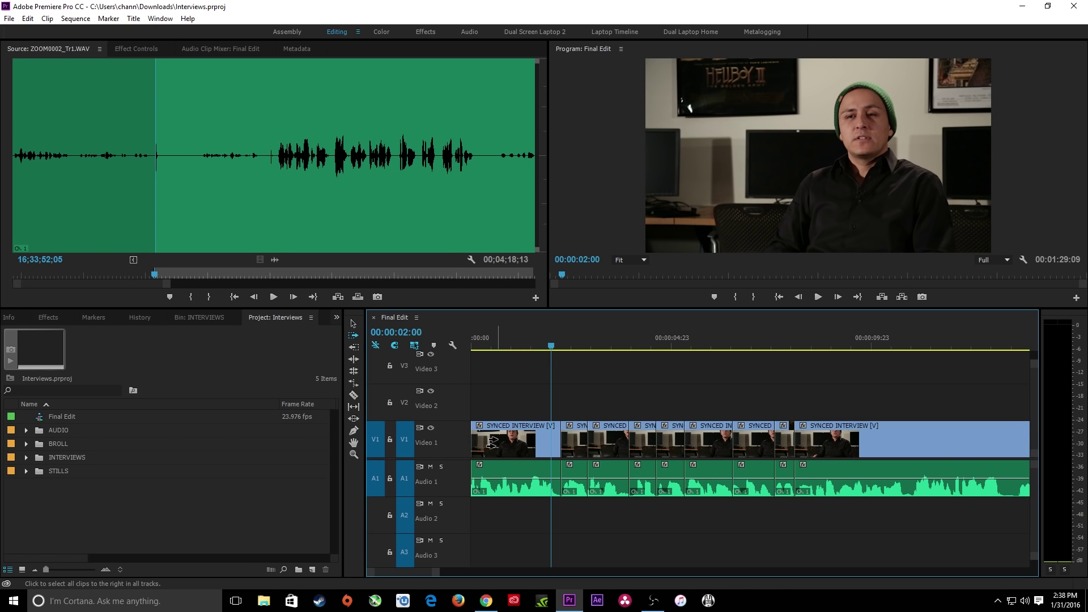
{"action": "left_click_drag", "start_coordinate": [492, 442], "coordinate": [582, 433]}
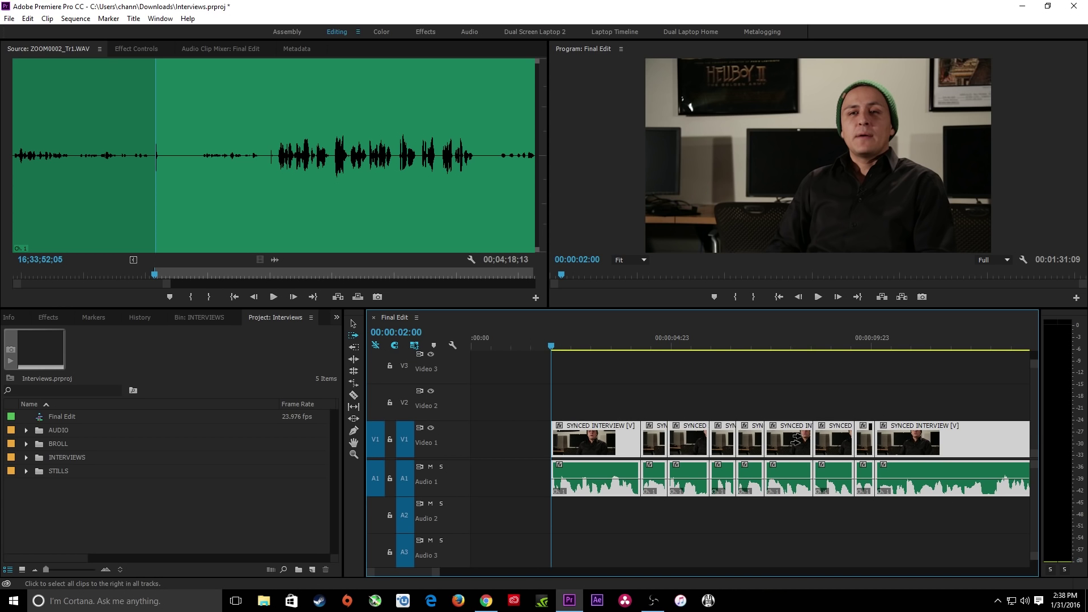
{"action": "key", "text": "backslash"}
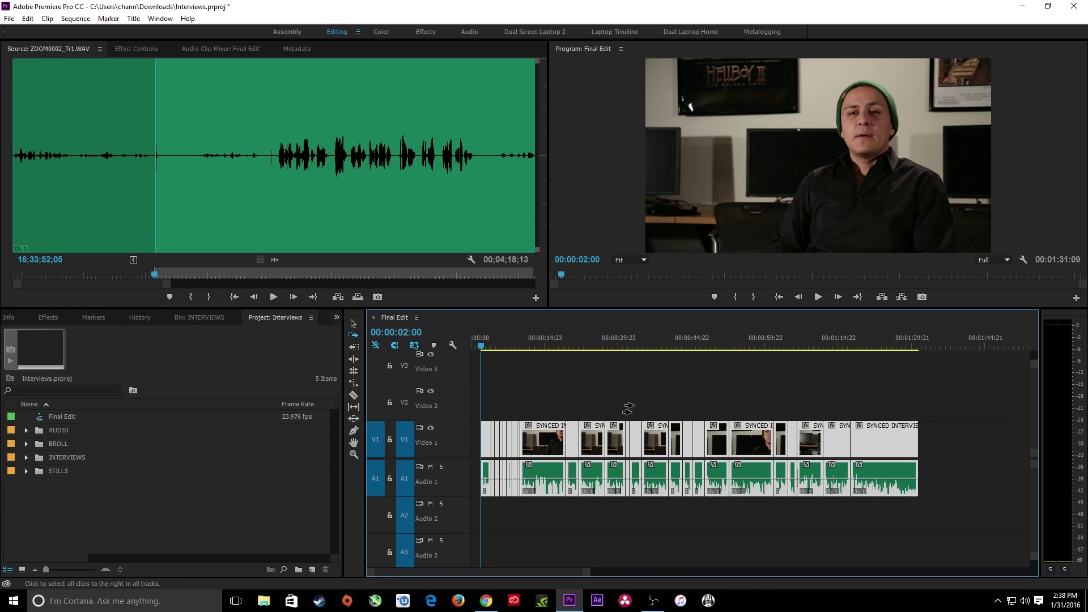
{"action": "scroll", "coordinate": [659, 418], "scroll_direction": "up", "scroll_amount": 4}
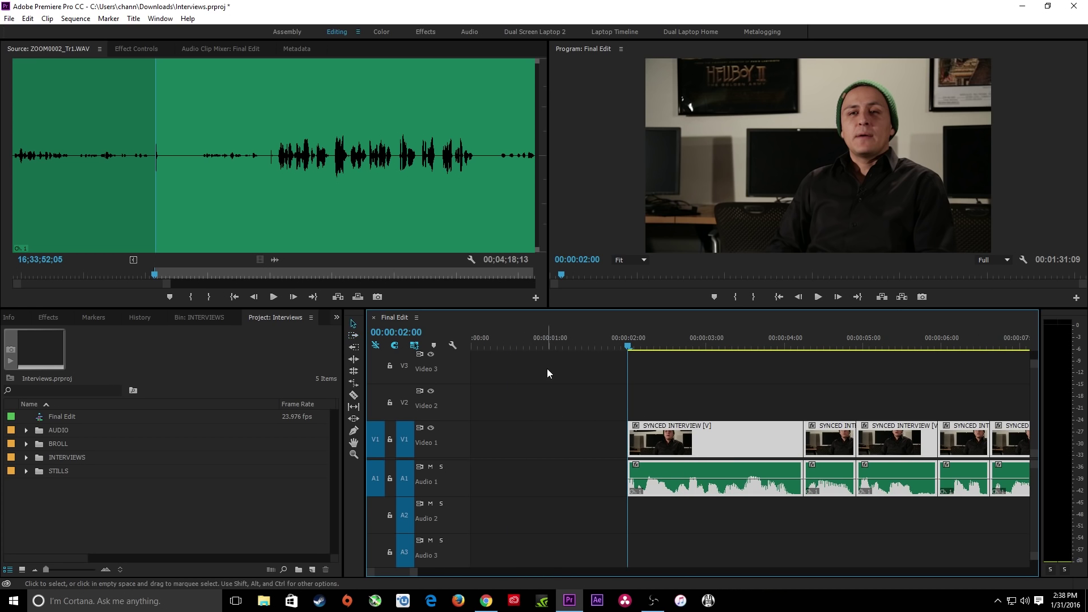
Return the playhead to 00:00:00:00, patch source video to Video 2 and source audio to Audio 2, and lock Audio 2.
{"action": "left_click", "coordinate": [481, 342]}
{"action": "left_click_drag", "start_coordinate": [482, 343], "coordinate": [462, 344]}
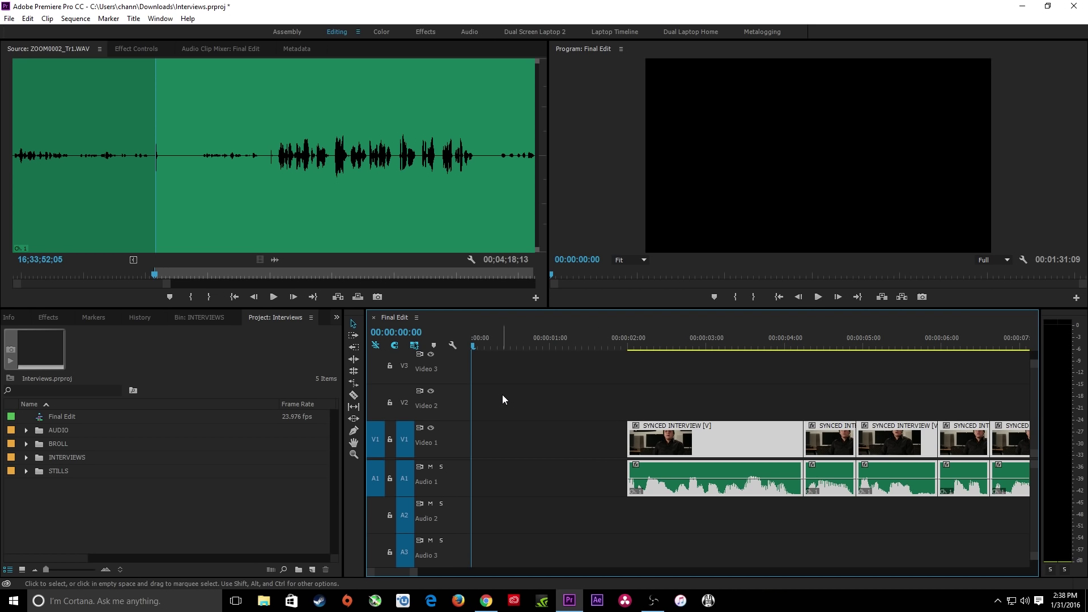
{"action": "left_click", "coordinate": [492, 436]}
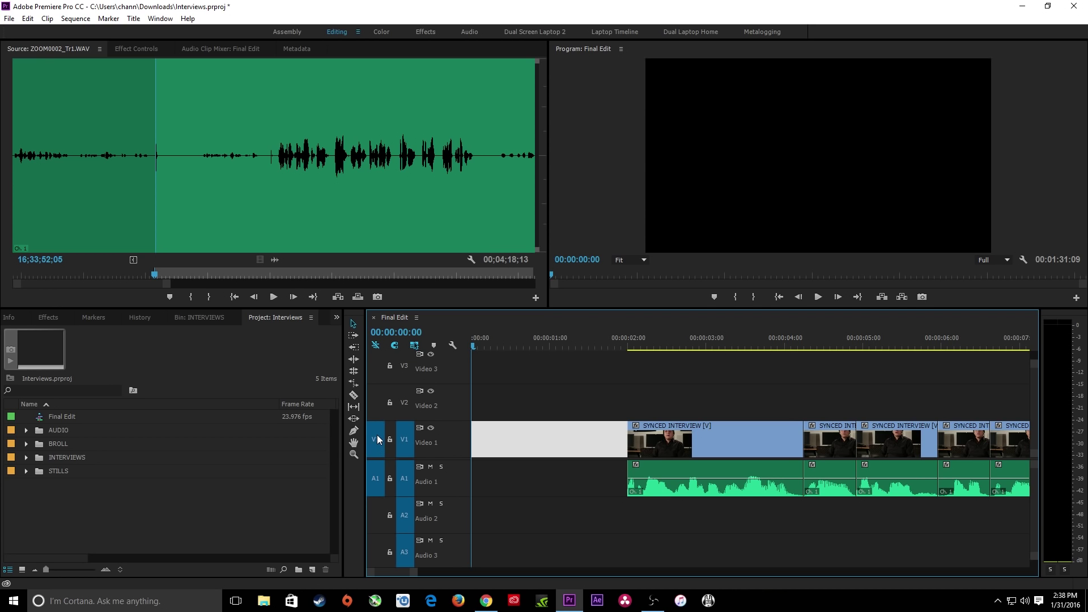
{"action": "left_click", "coordinate": [375, 408]}
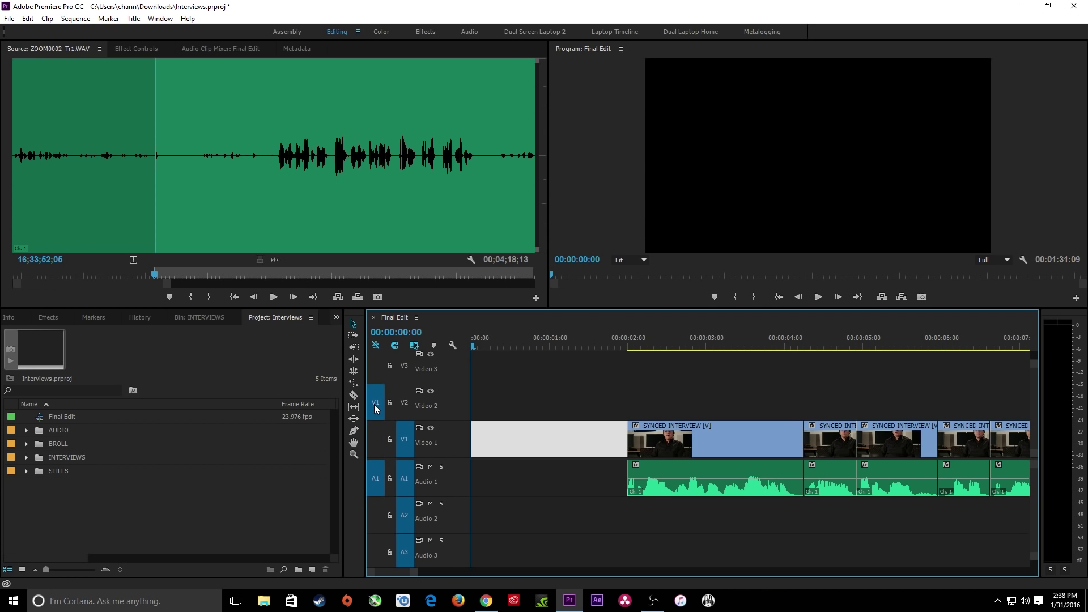
{"action": "left_click", "coordinate": [405, 403]}
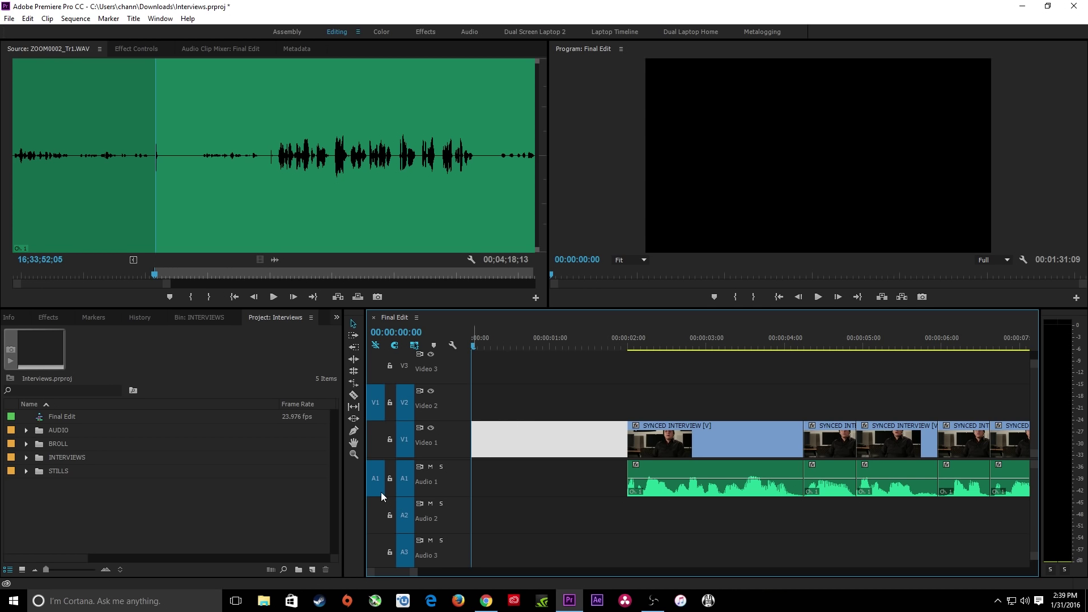
{"action": "left_click", "coordinate": [379, 509]}
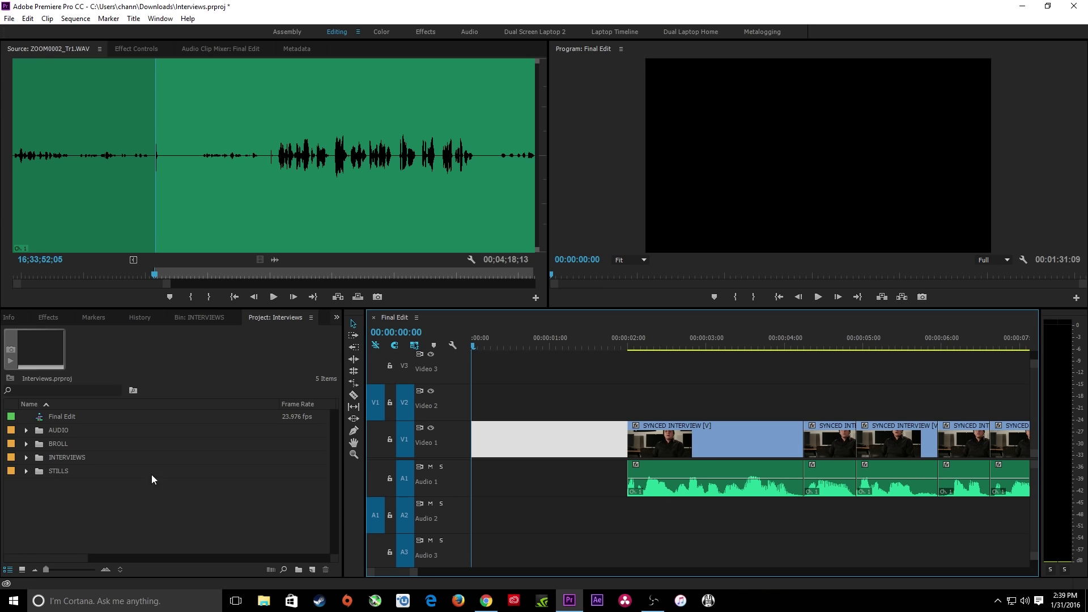
{"action": "left_click", "coordinate": [390, 517]}
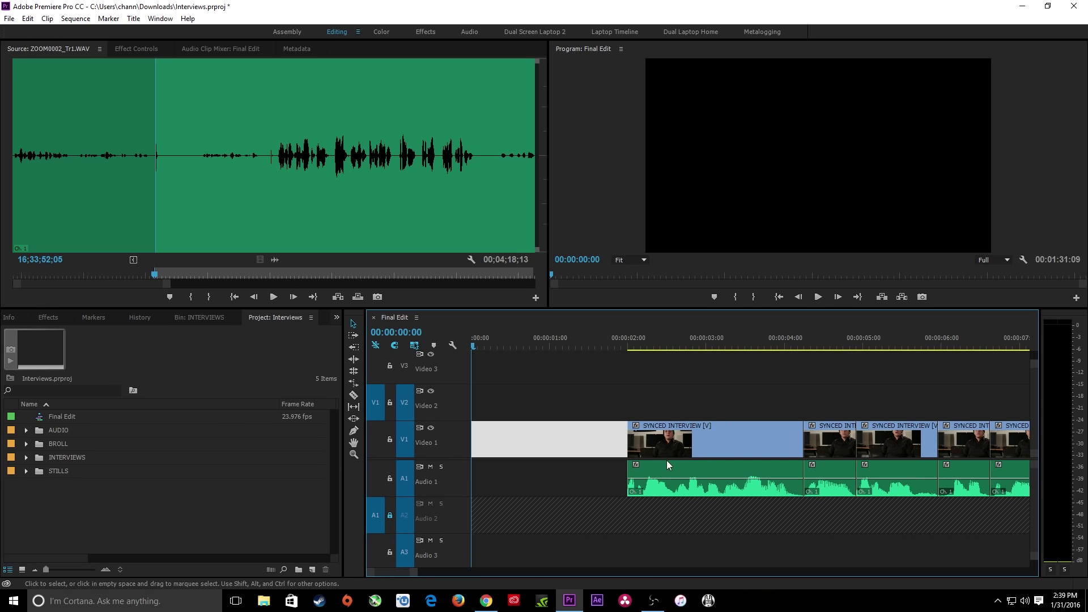
Open the BROLL bin, show its clips as enlarged thumbnails, and load 9L7A9716.MOV as the source.
{"action": "double_click", "coordinate": [42, 447]}
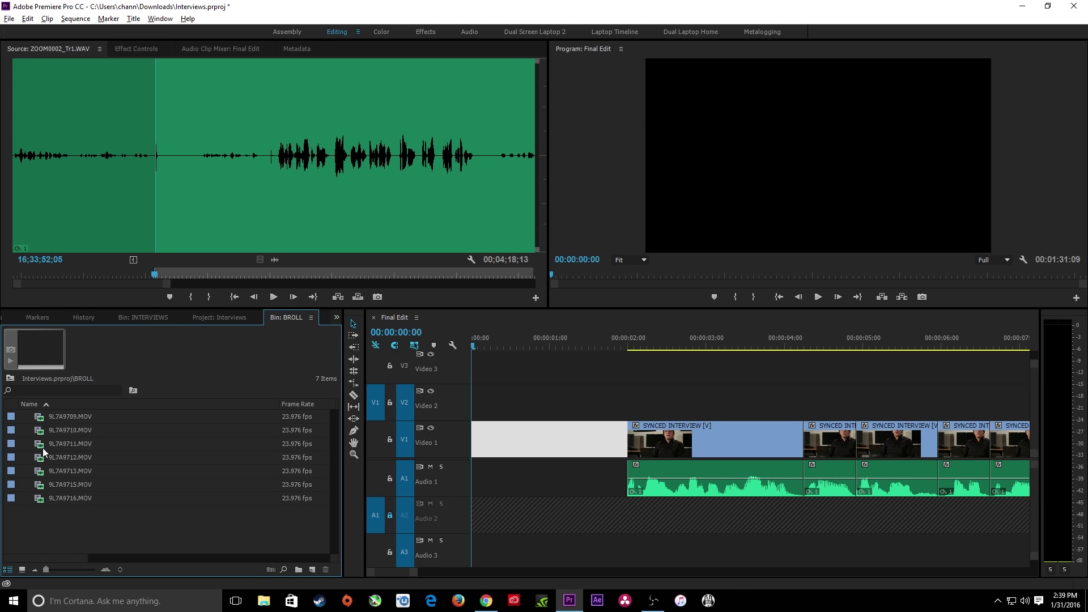
{"action": "left_click", "coordinate": [21, 570]}
{"action": "left_click_drag", "start_coordinate": [73, 569], "coordinate": [67, 569]}
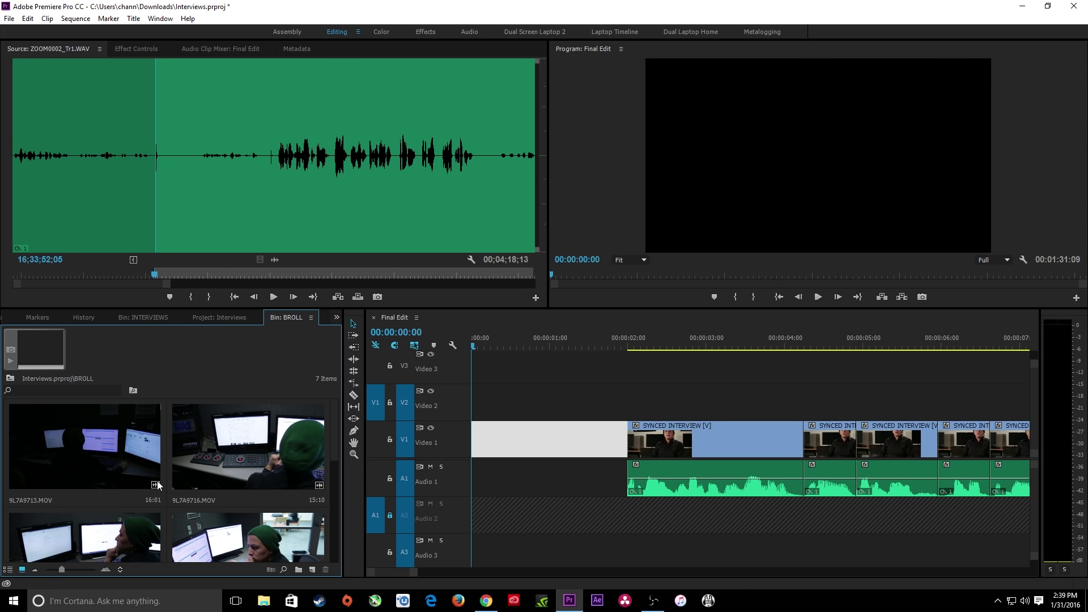
{"action": "key", "text": "grave"}
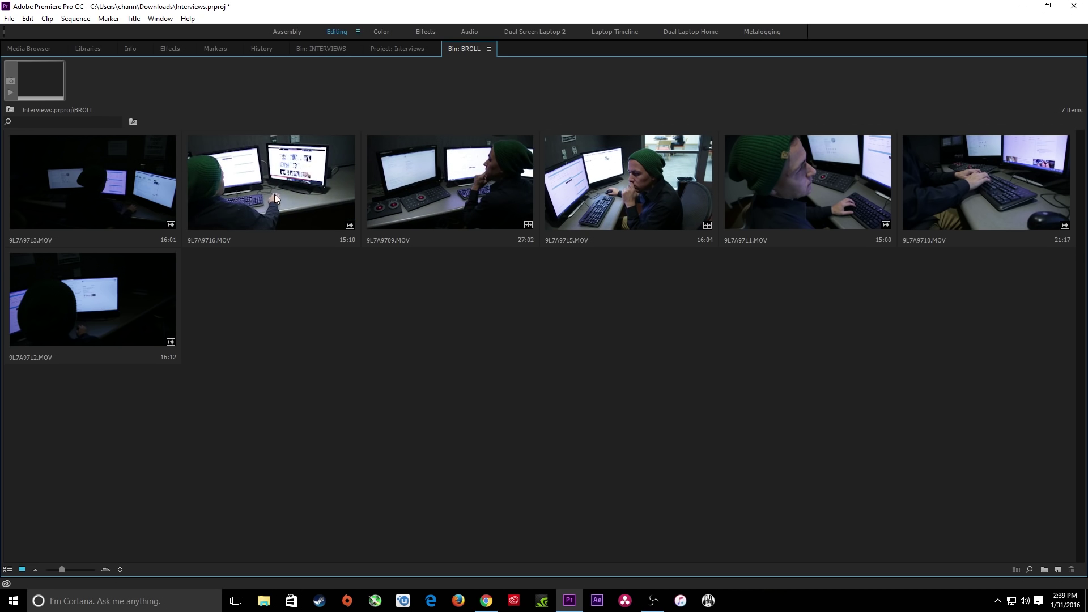
{"action": "double_click", "coordinate": [237, 194]}
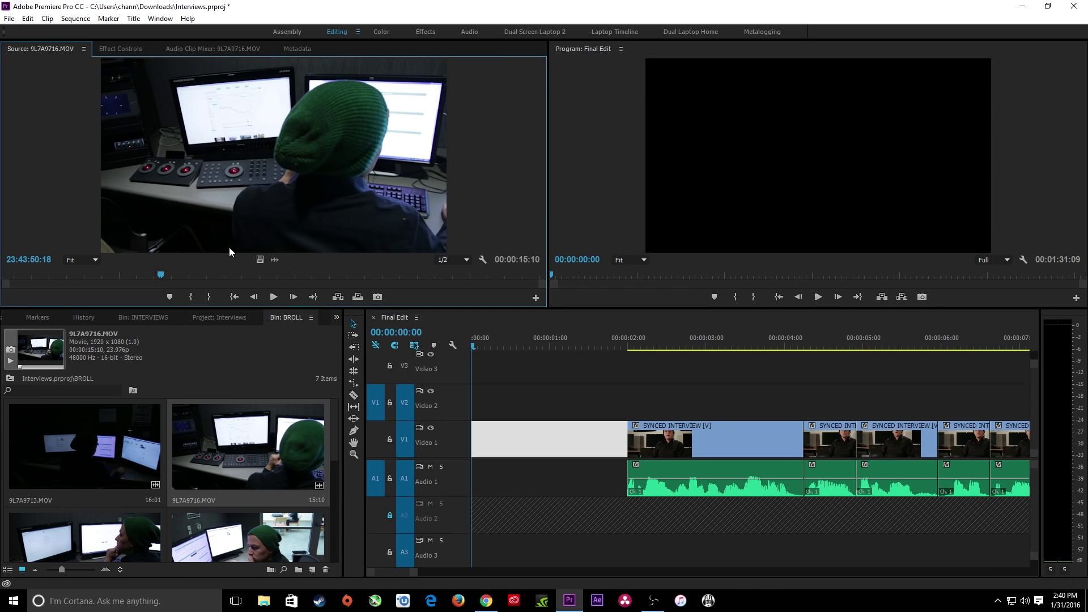
Mark in and out points for a 00:00:05:16 section of 9L7A9716.MOV ending at 23:43:55:16.
{"action": "key", "text": "j"}
{"action": "key", "text": "k"}
{"action": "key", "text": "i"}
{"action": "key", "text": "l"}
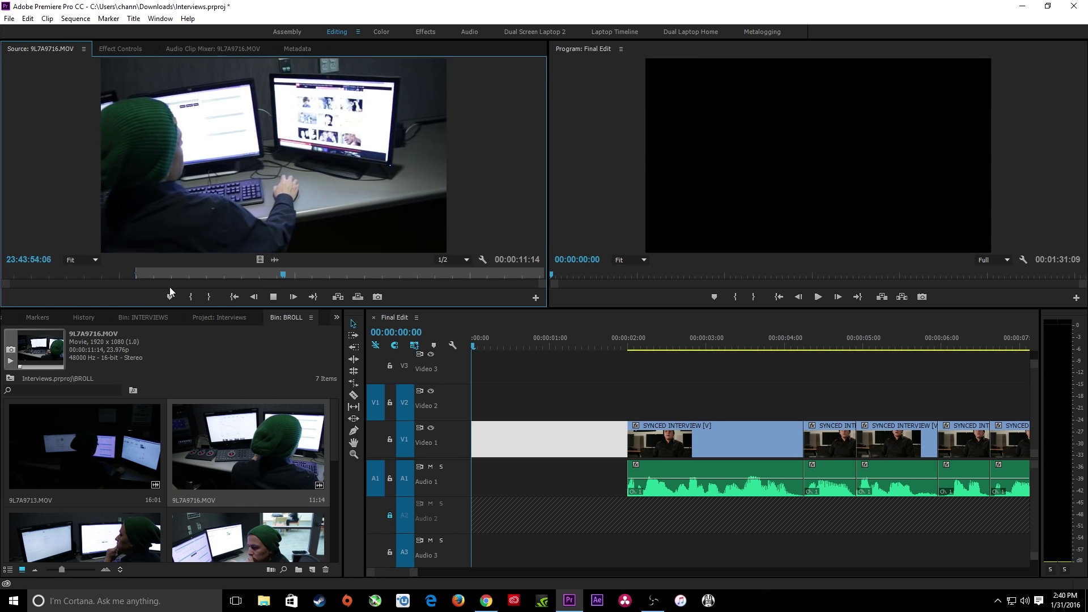
{"action": "key", "text": "k"}
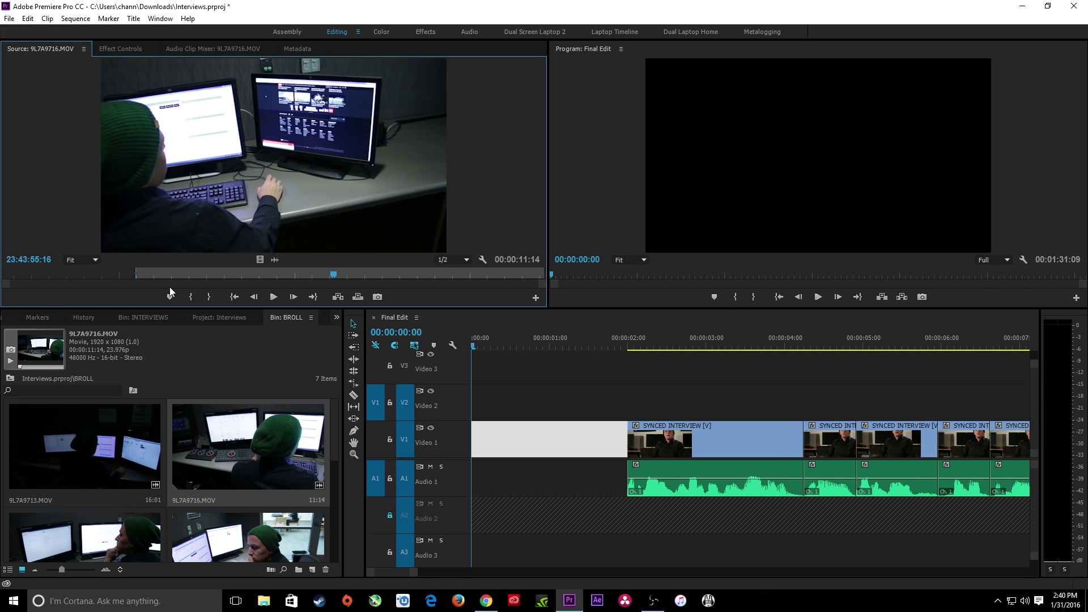
{"action": "key", "text": "o"}
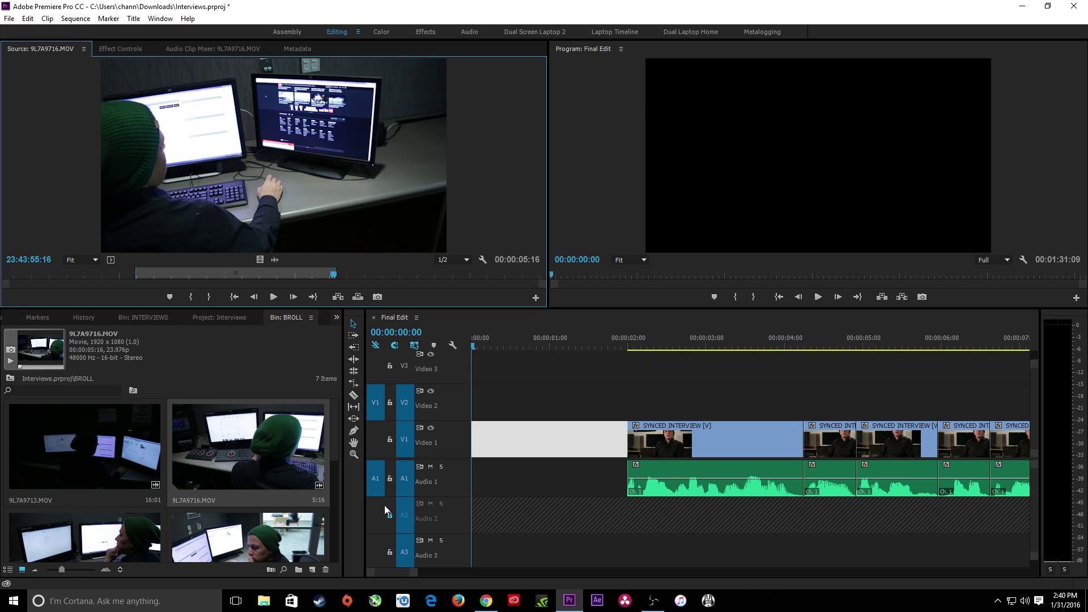
Patch the source audio to locked Audio 2 and overwrite the marked B-roll section onto Video 2 at 00:00:00:00.
{"action": "left_click_drag", "start_coordinate": [379, 491], "coordinate": [386, 517]}
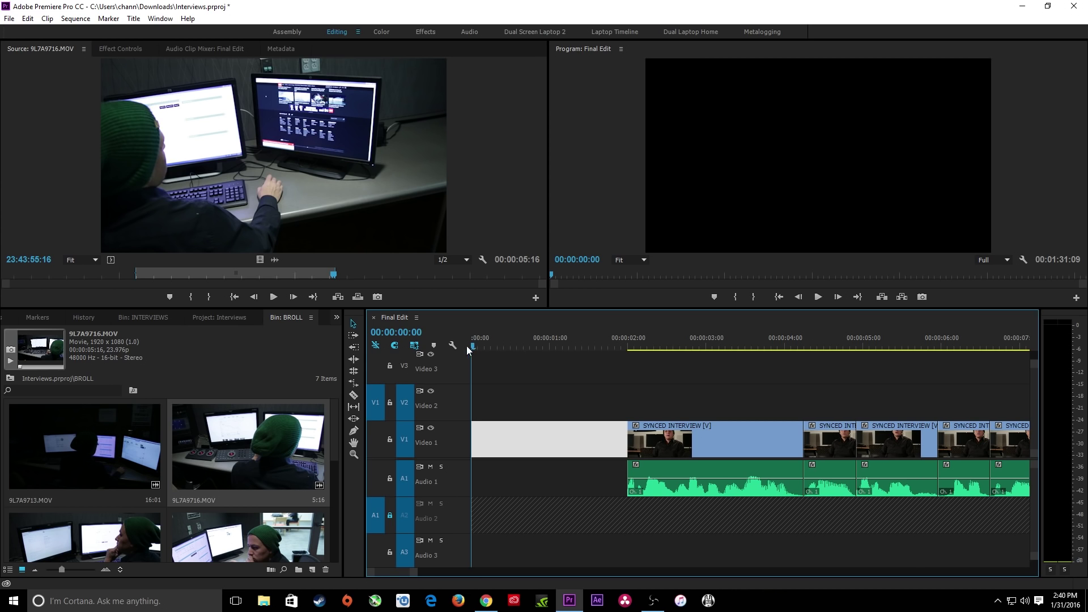
{"action": "key", "text": "period"}
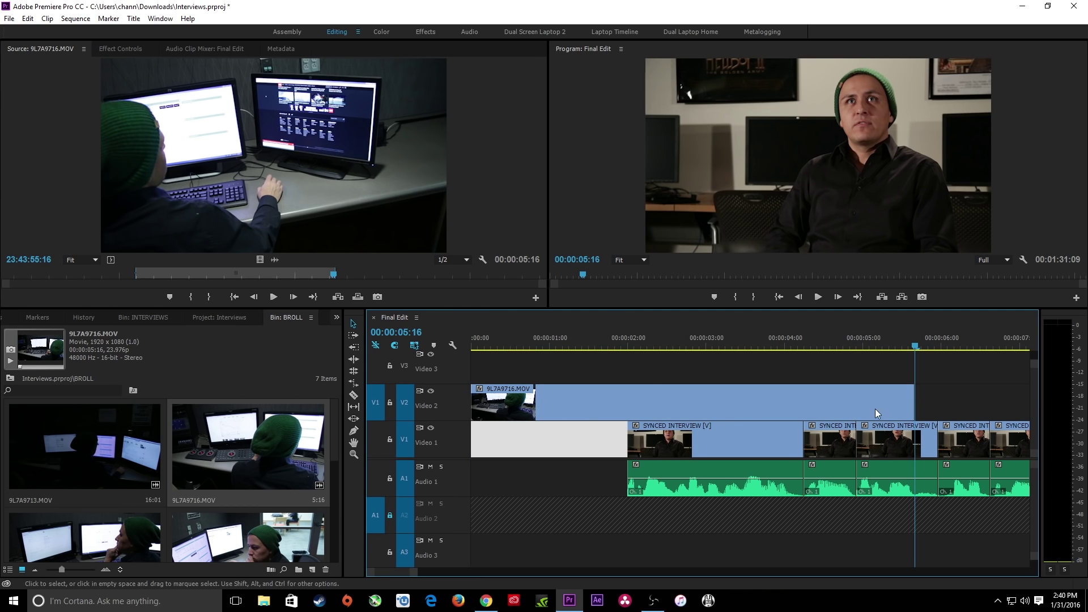
{"action": "key", "text": "minus"}
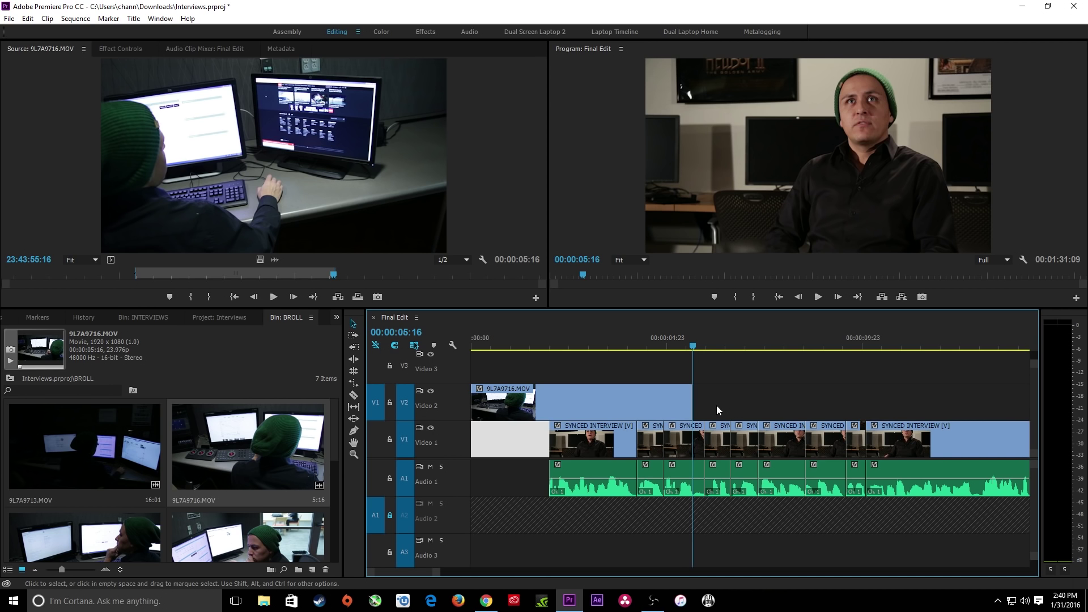
Add a Cross Dissolve at the start of the Video 2 B-roll clip and play the opening through 00:00:06:15.
{"action": "key", "text": "Home"}
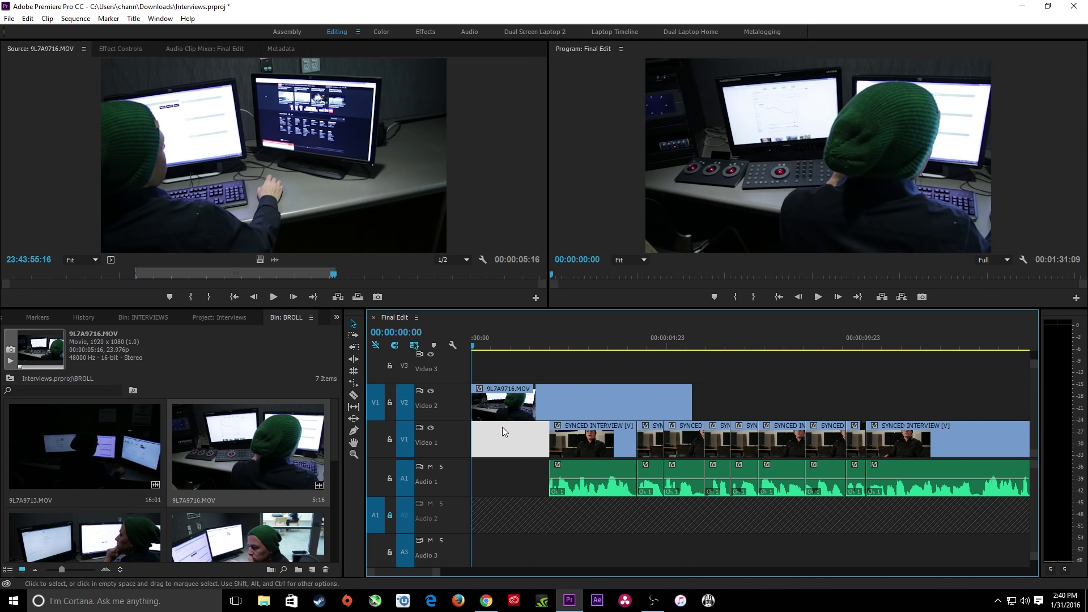
{"action": "key", "text": "ctrl+d"}
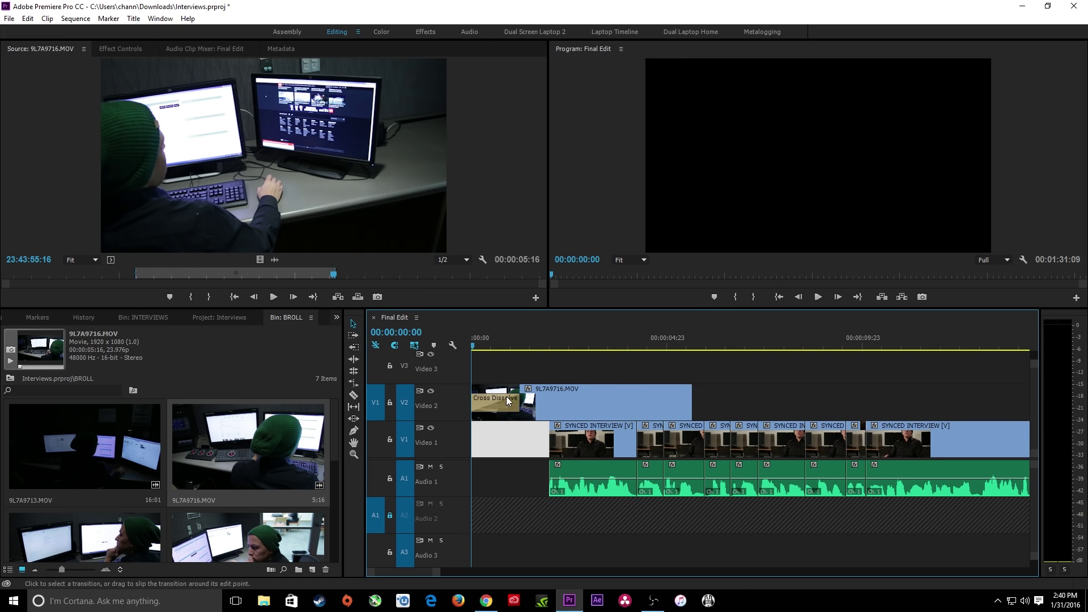
{"action": "key", "text": "space"}
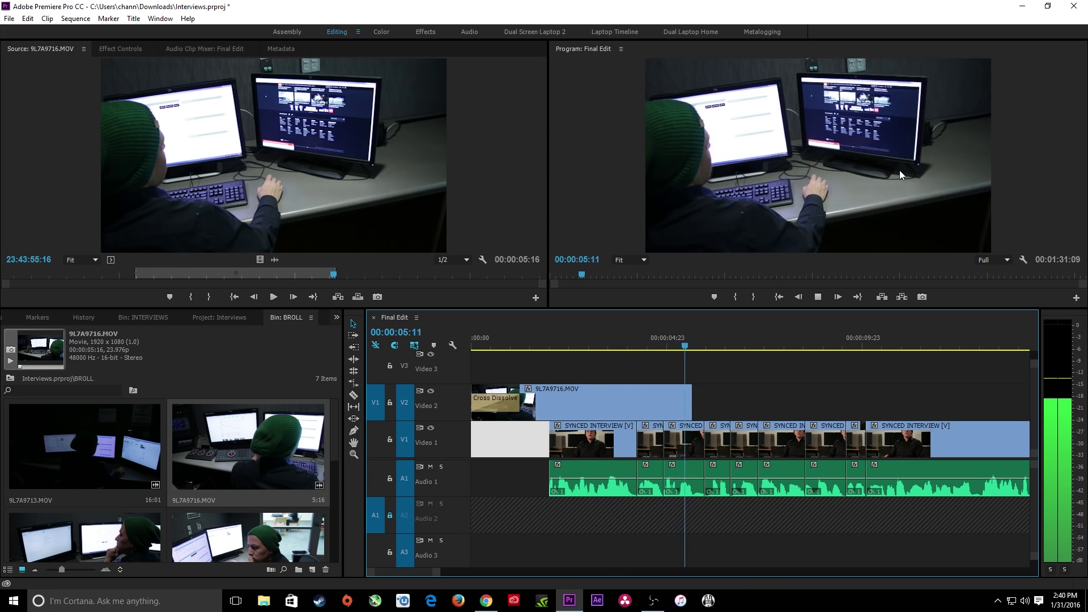
{"action": "key", "text": "space"}
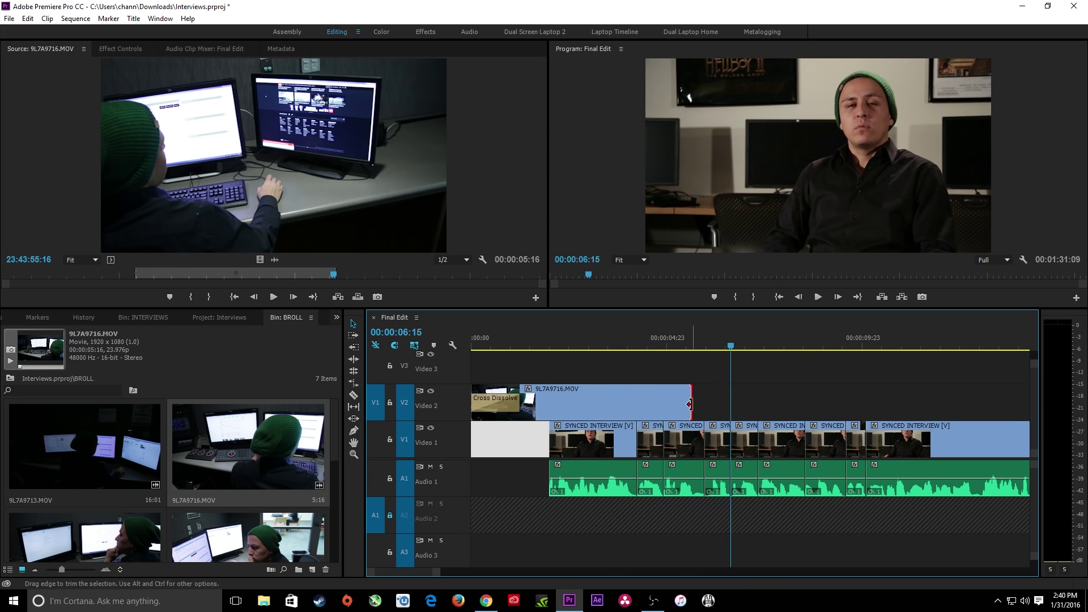
Extend the end of the B-roll clip to the next interview cut and play across its end, stopping at 00:00:10:19.
{"action": "left_click_drag", "start_coordinate": [692, 404], "coordinate": [705, 404]}
{"action": "left_click", "coordinate": [681, 342]}
{"action": "key", "text": "space"}
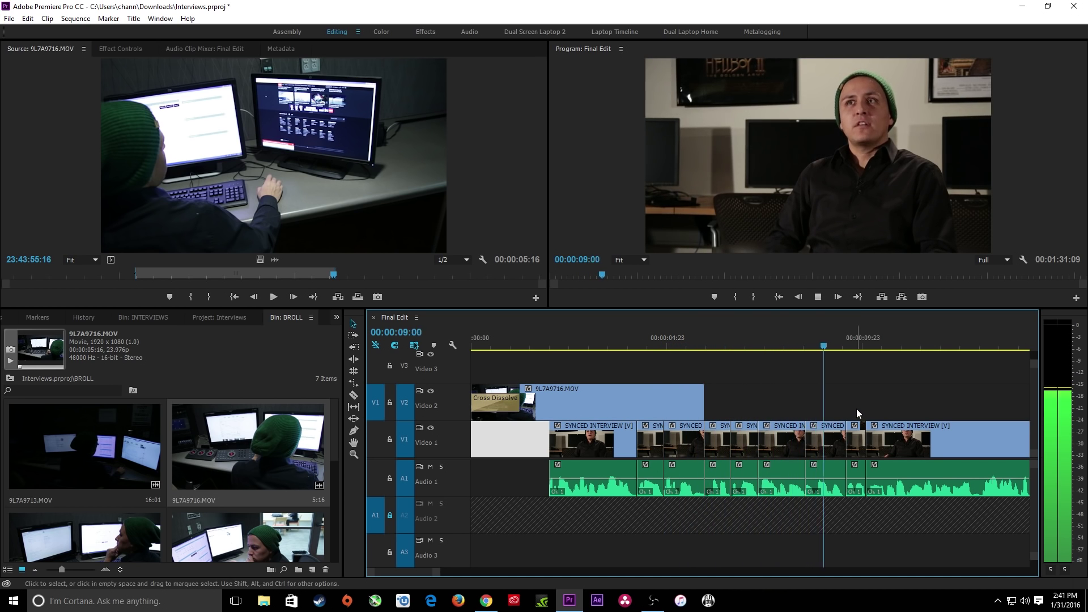
{"action": "key", "text": "space"}
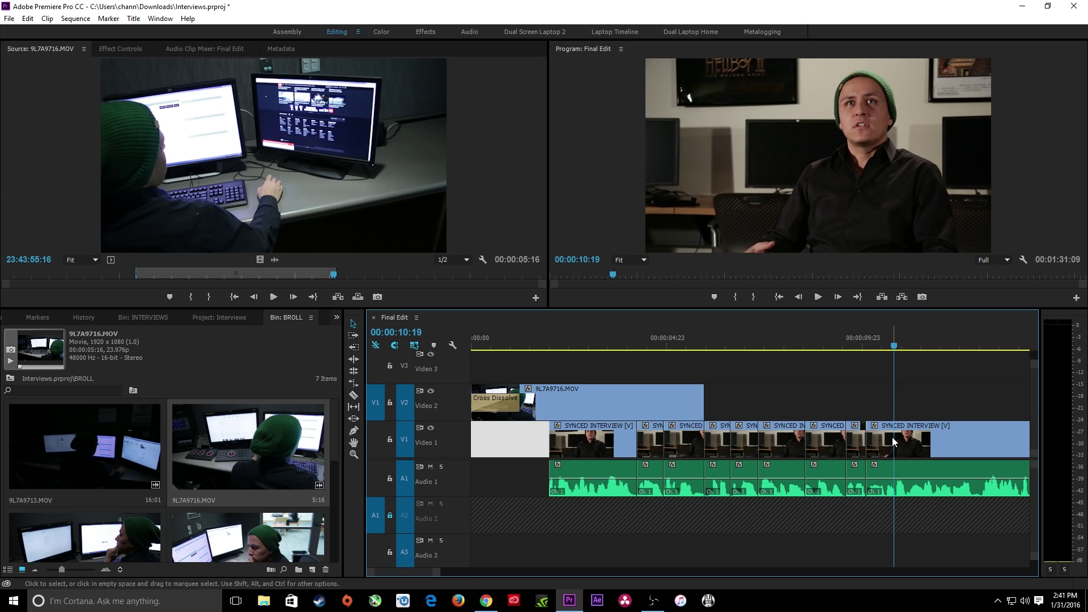
Mark a sequence in point at 00:00:05:23, where the 9L7A9716.MOV clip on Video 2 ends.
{"action": "key", "text": "minus"}
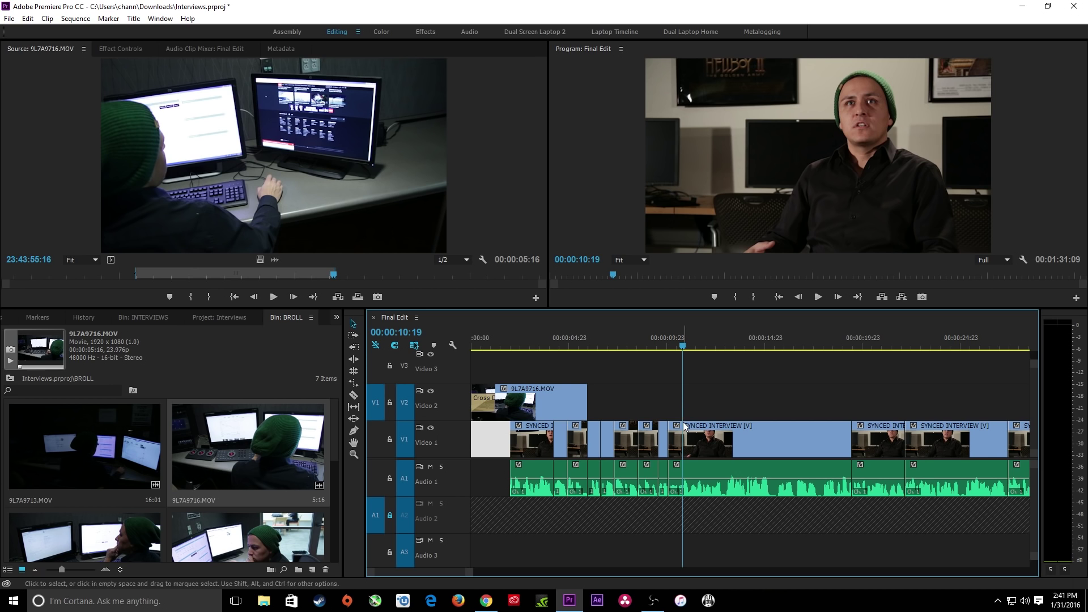
{"action": "key", "text": "equal"}
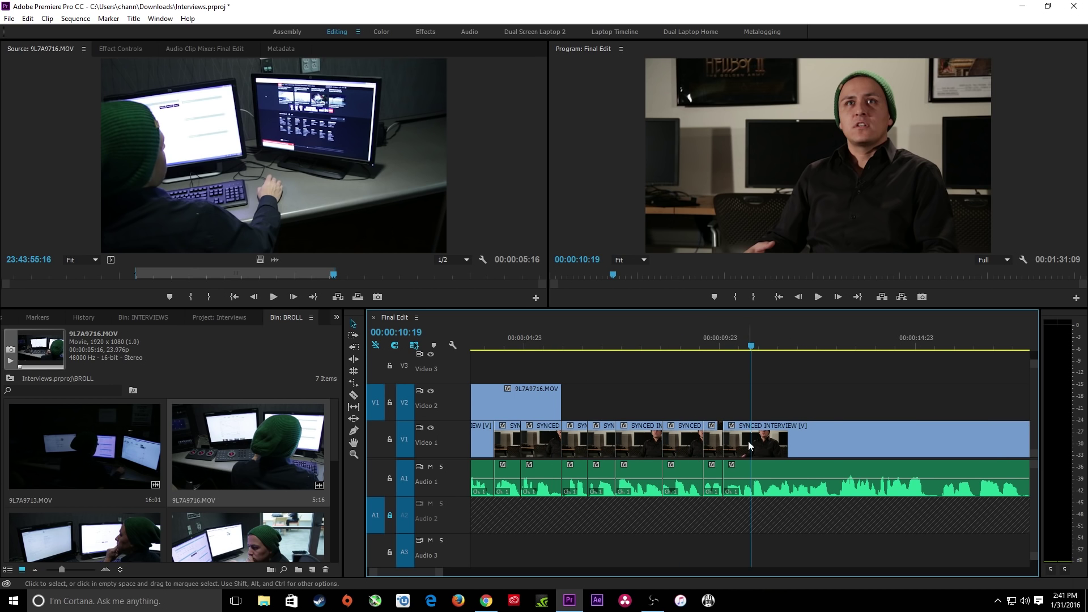
{"action": "left_click", "coordinate": [726, 344]}
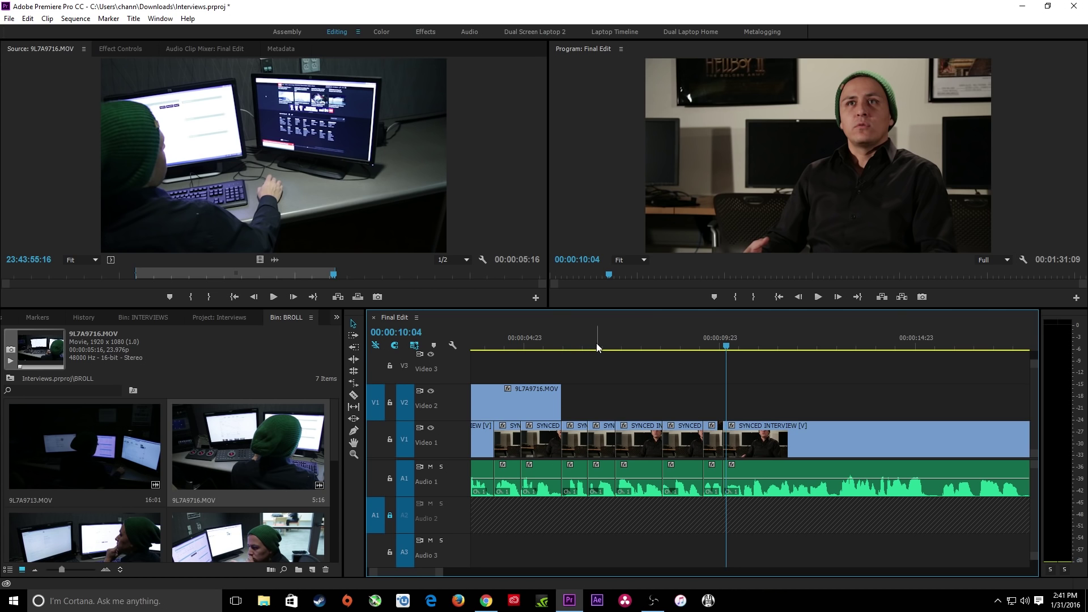
{"action": "left_click", "coordinate": [628, 346]}
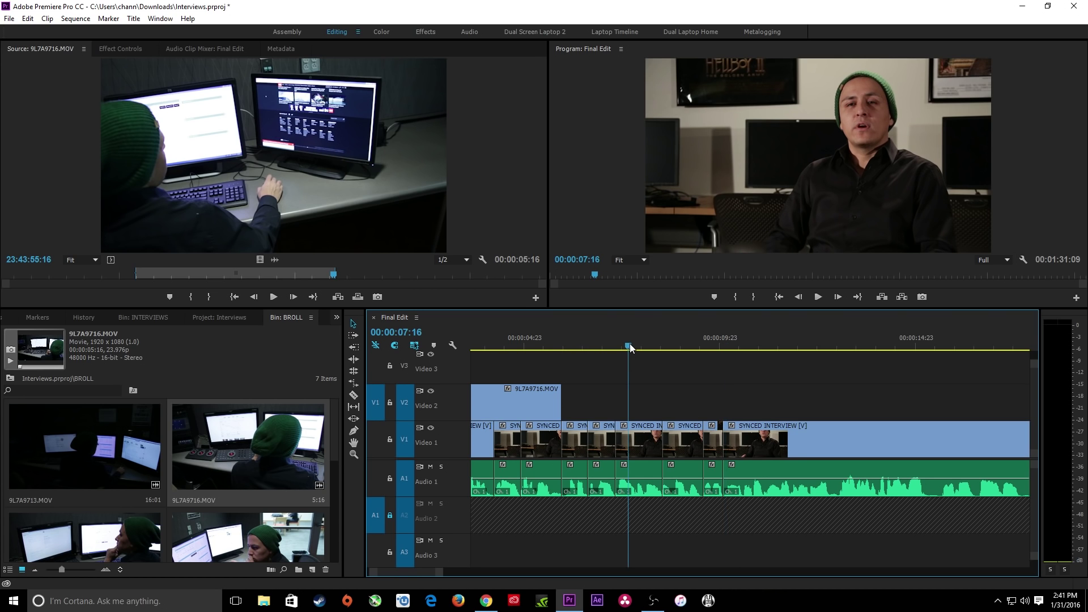
{"action": "key", "text": "Left"}
{"action": "key", "text": "Left"}
{"action": "key", "text": "Left"}
{"action": "key", "text": "Left"}
{"action": "key", "text": "Left"}
{"action": "key", "text": "Left"}
{"action": "key", "text": "Left"}
{"action": "key", "text": "Left"}
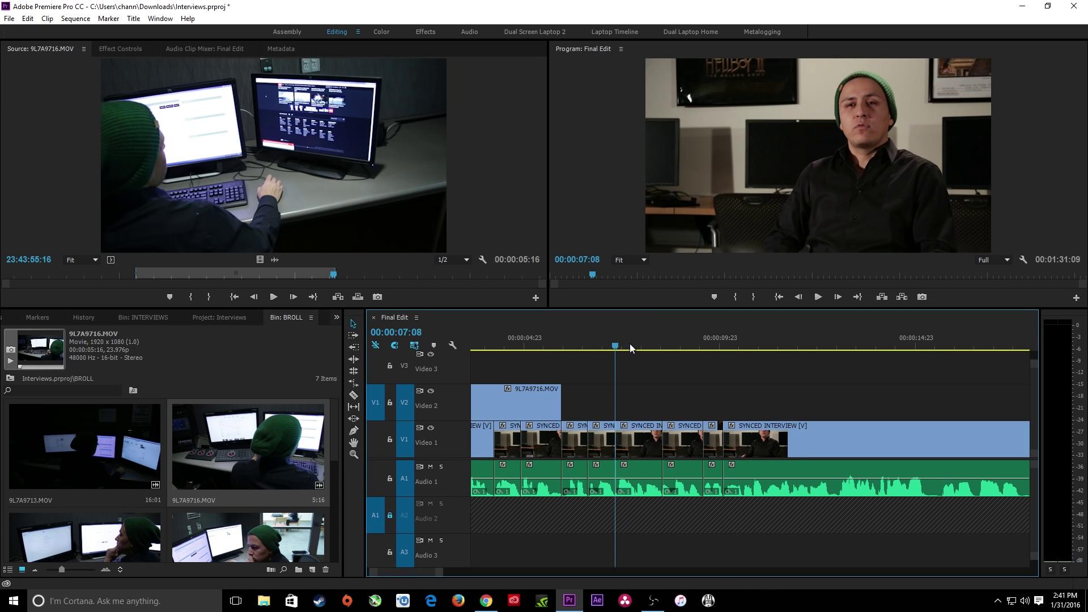
{"action": "key", "text": "Up"}
{"action": "key", "text": "Up"}
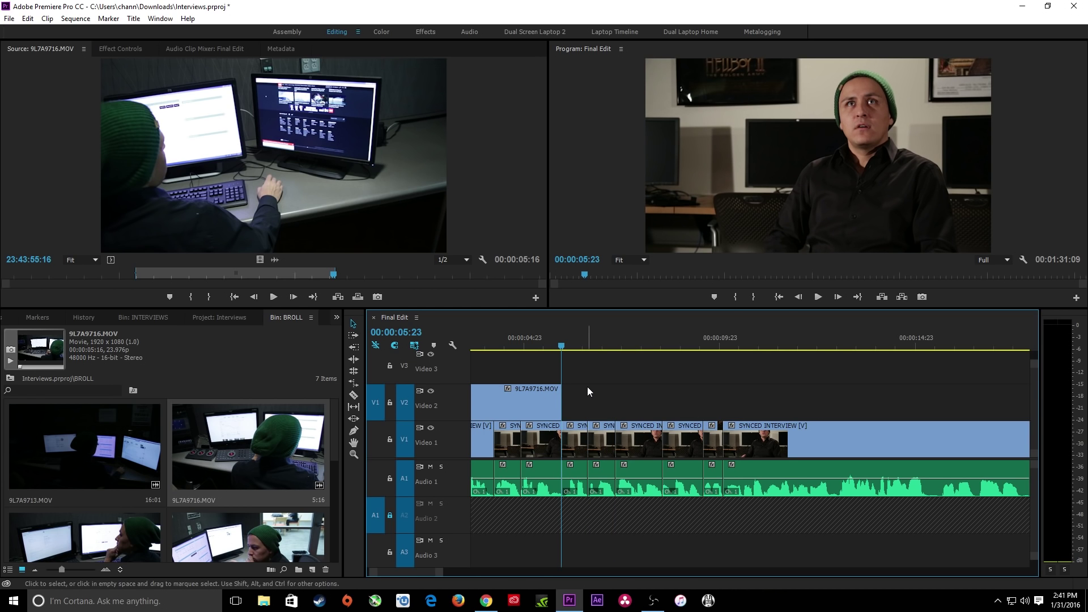
{"action": "key", "text": "i"}
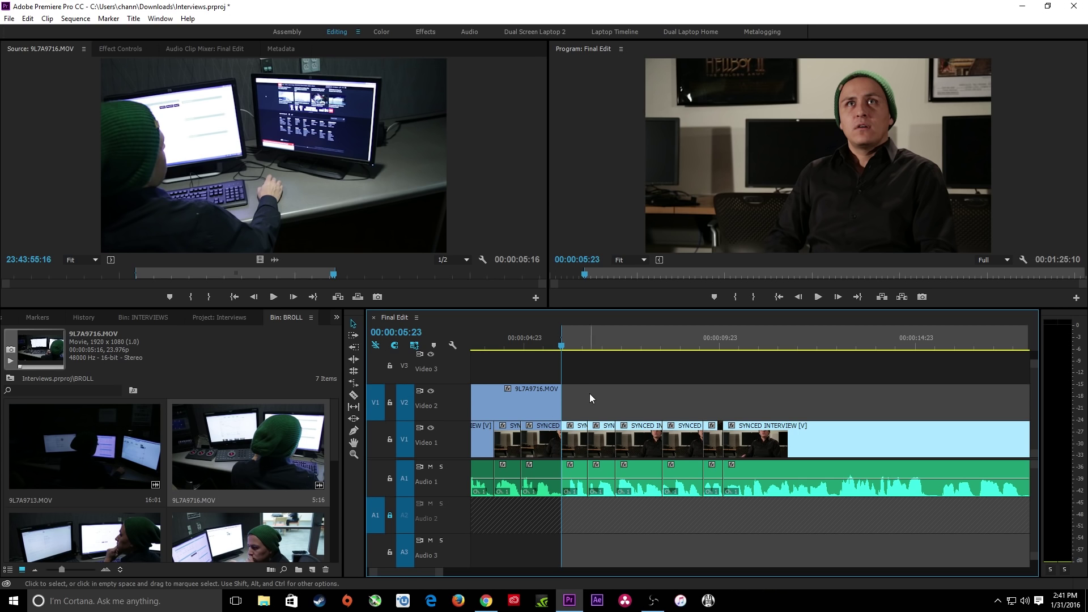
Mark the sequence out point at 00:00:10:02, at the cut before the long interview clip.
{"action": "key", "text": "Down"}
{"action": "key", "text": "Down"}
{"action": "key", "text": "Down"}
{"action": "key", "text": "Down"}
{"action": "key", "text": "Down"}
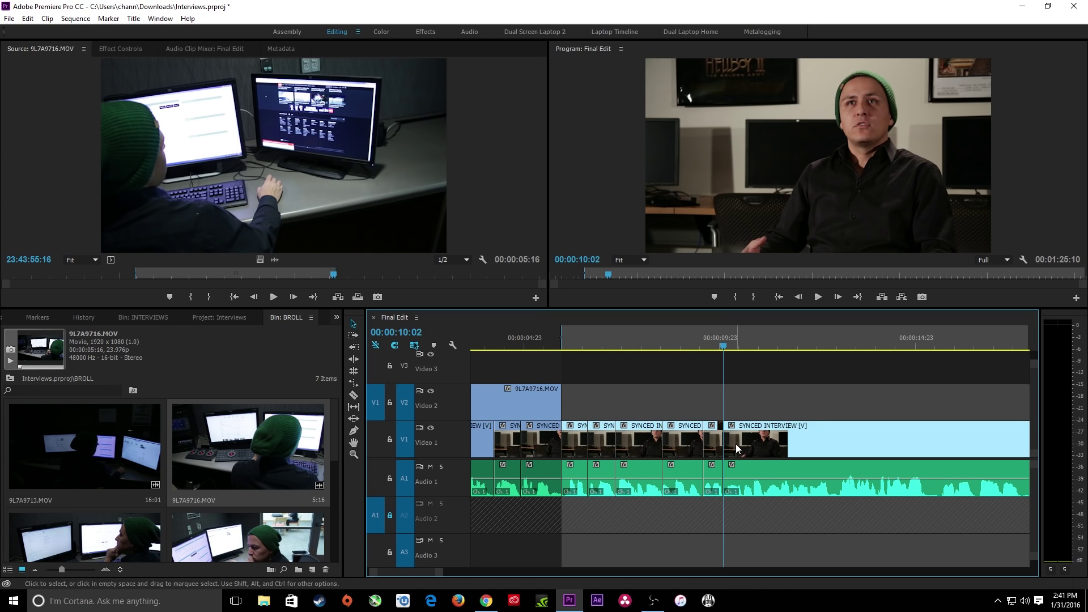
{"action": "key", "text": "o"}
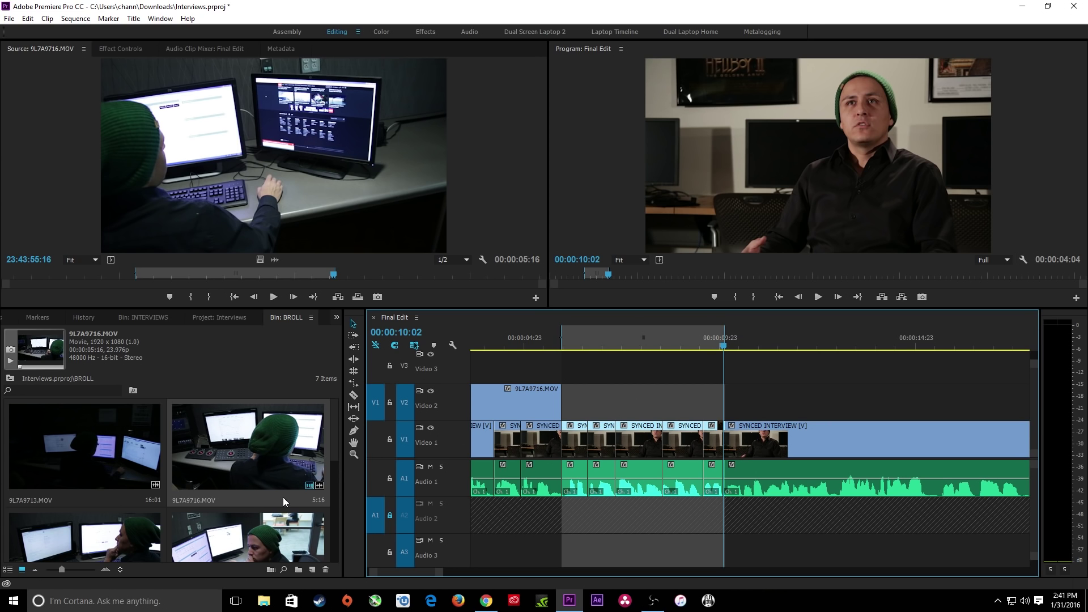
Open 9L7A9711.MOV from the BROLL bin in the source monitor and play it around 23:42:44:02.
{"action": "key", "text": "grave"}
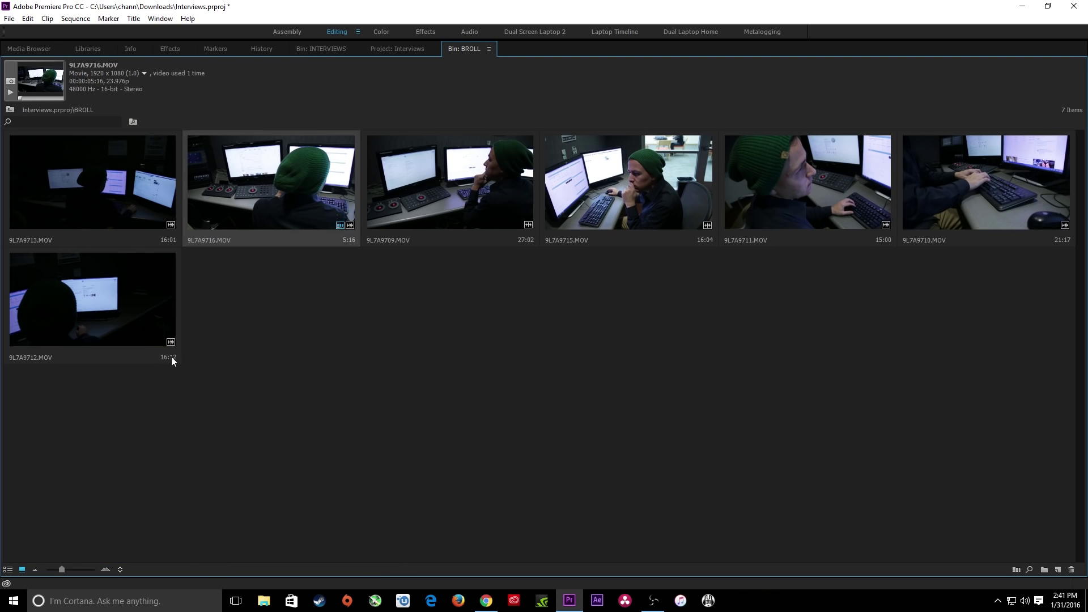
{"action": "double_click", "coordinate": [786, 186]}
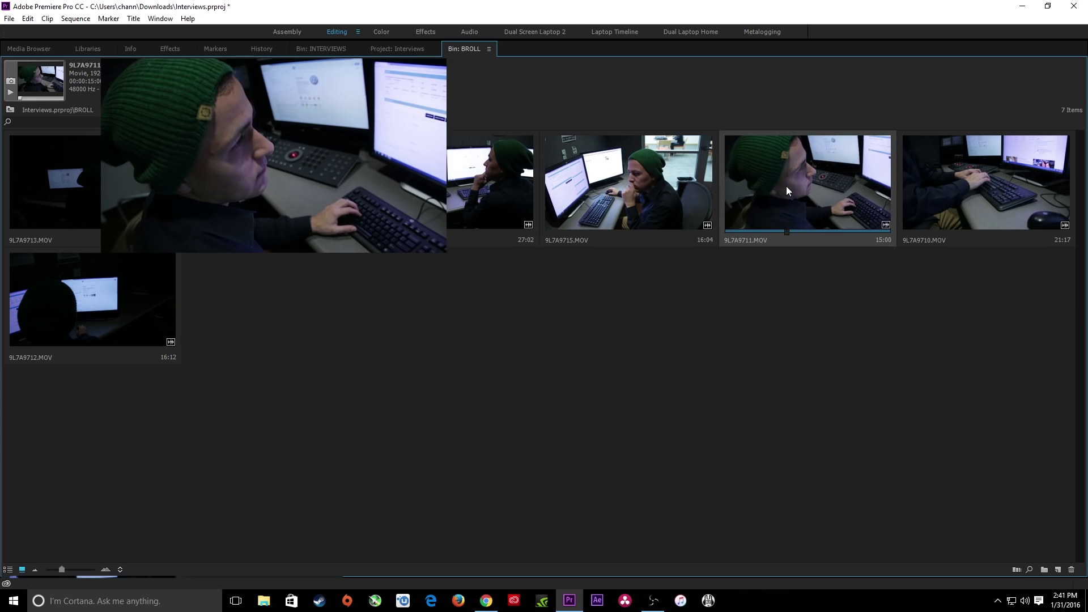
{"action": "left_click_drag", "start_coordinate": [206, 272], "coordinate": [56, 283]}
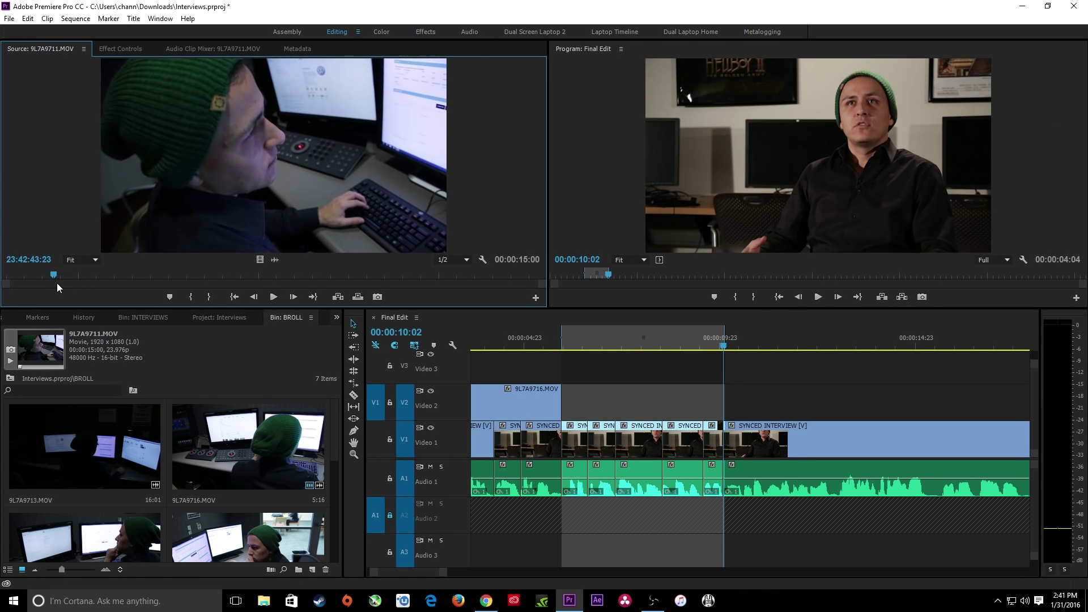
{"action": "key", "text": "space"}
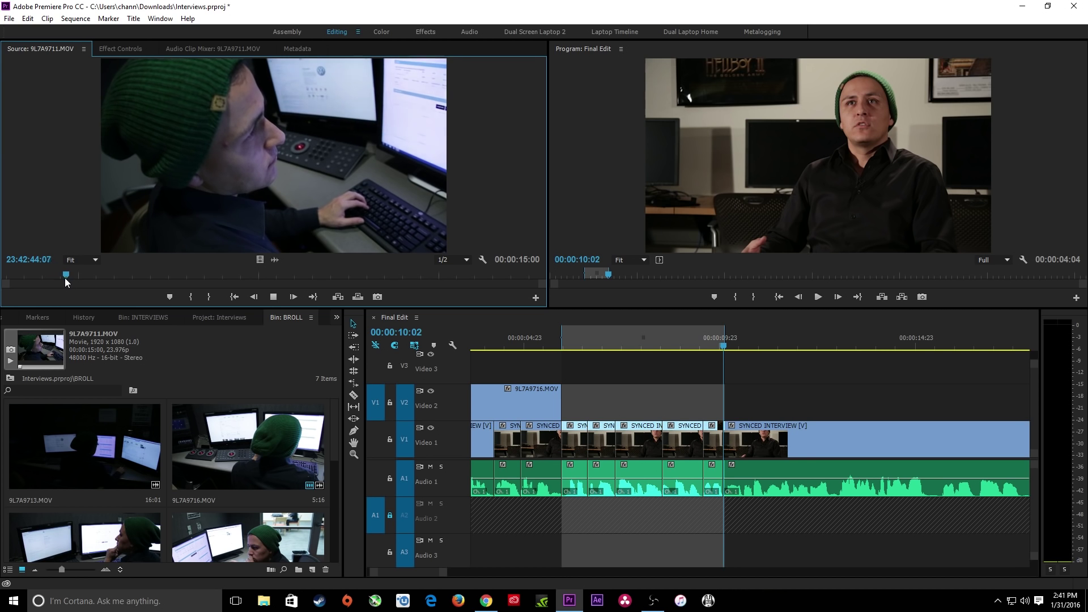
{"action": "key", "text": "j"}
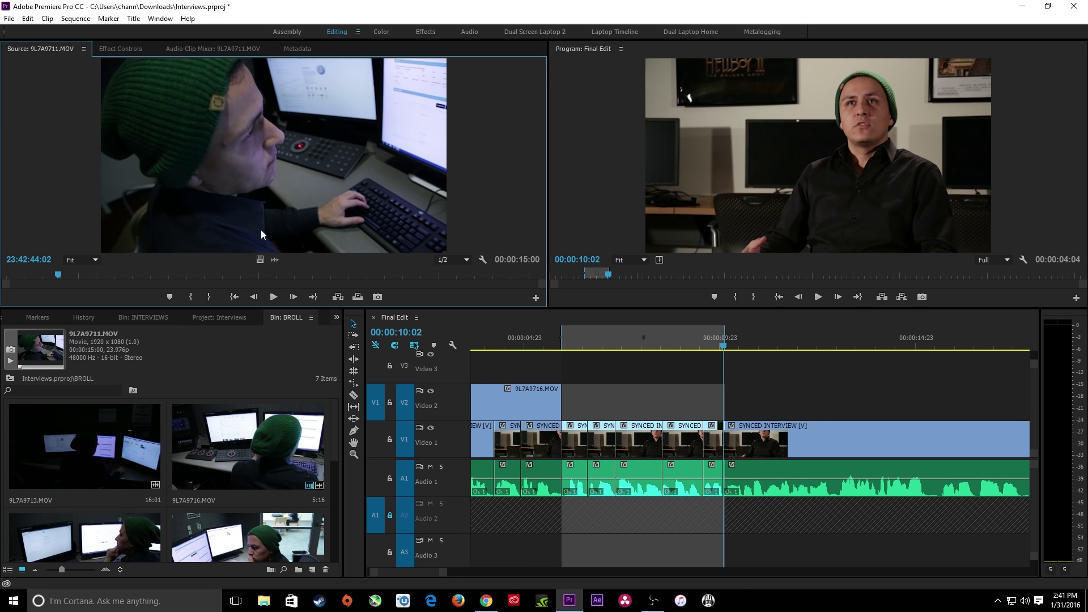
Mark a source section of 9L7A9711.MOV from 23:42:44:02 to 23:42:49:03 and clear both marks.
{"action": "key", "text": "i"}
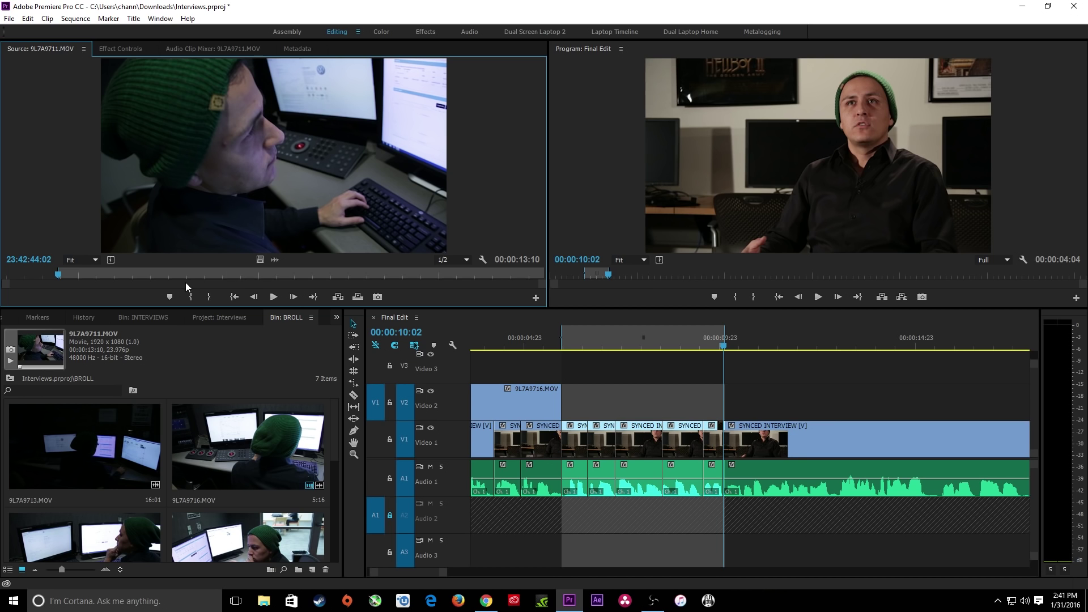
{"action": "left_click_drag", "start_coordinate": [163, 277], "coordinate": [237, 274]}
{"action": "key", "text": "o"}
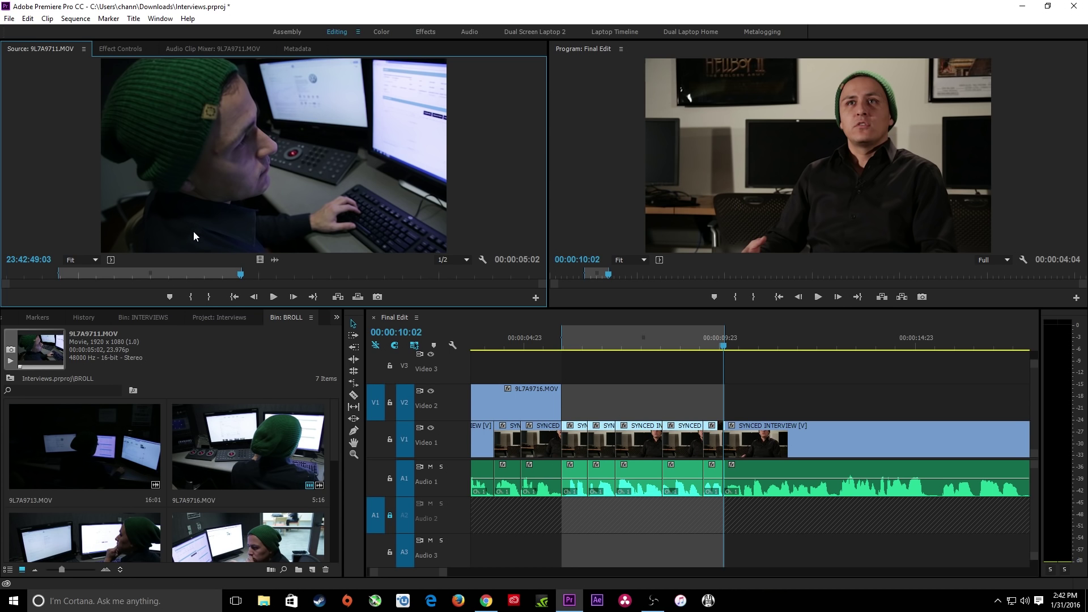
{"action": "key", "text": "ctrl+shift+x"}
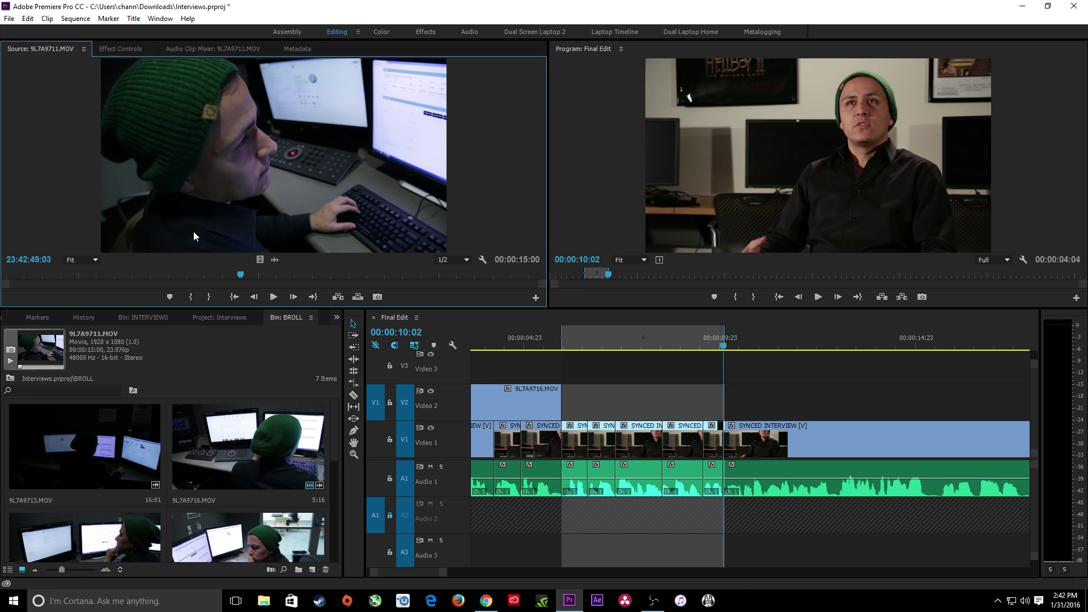
Mark only an in point at 23:42:44:06 in 9L7A9711.MOV and overwrite it into the marked range on Video 2.
{"action": "left_click_drag", "start_coordinate": [219, 274], "coordinate": [66, 281]}
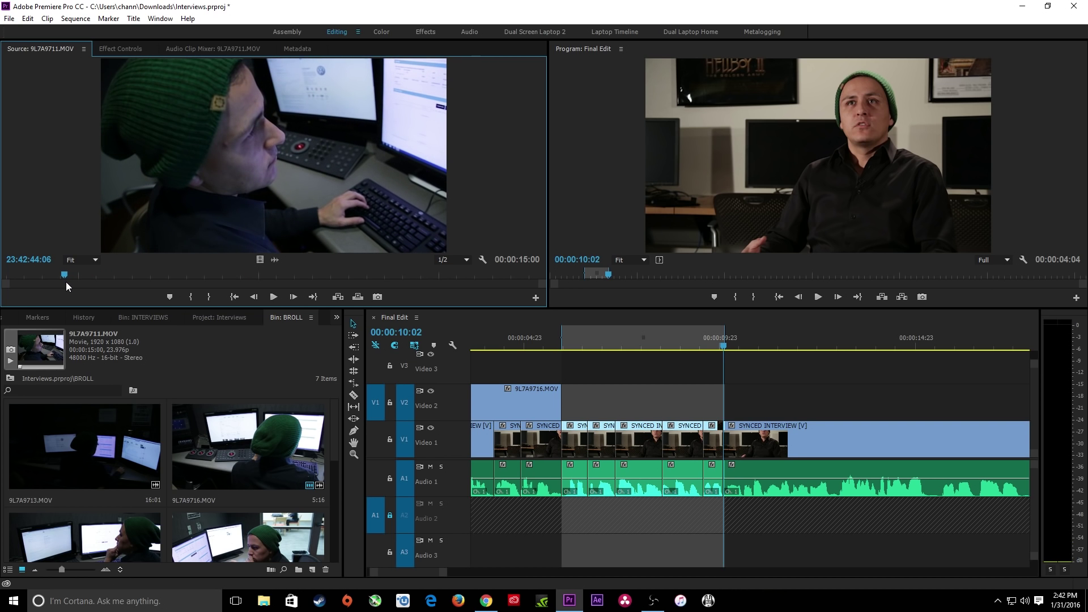
{"action": "key", "text": "i"}
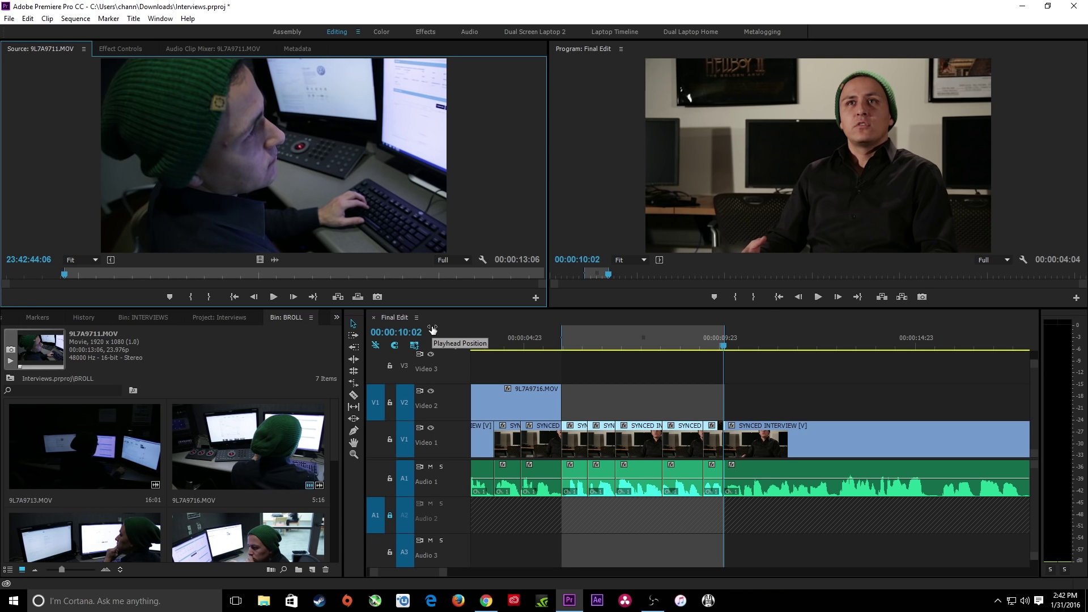
{"action": "key", "text": "period"}
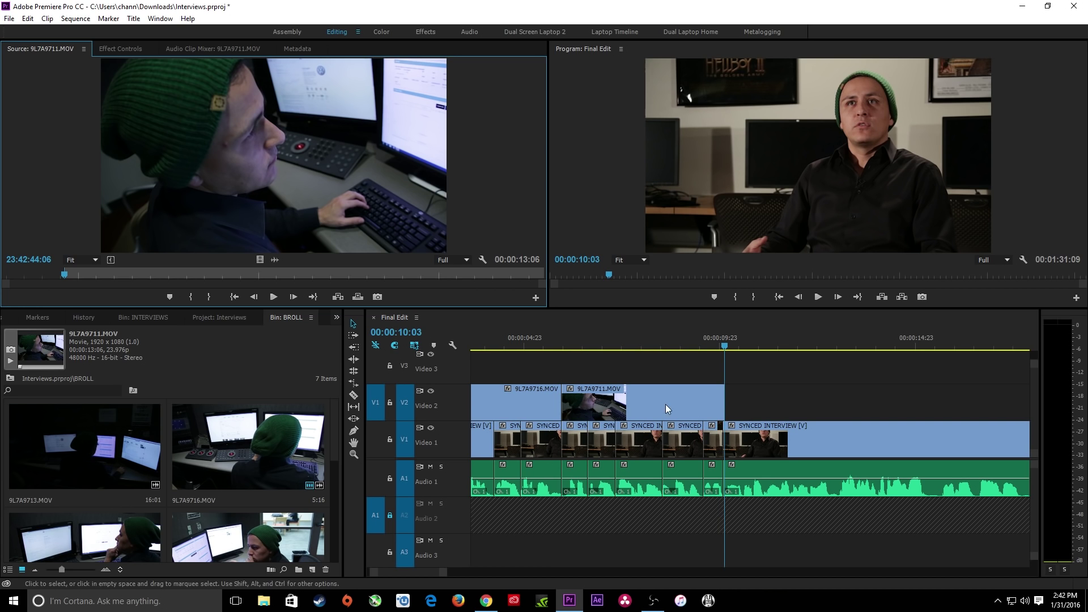
Play the sequence across the new 9L7A9711.MOV clip and into the uncovered interview, stopping at 00:00:15:00.
{"action": "left_click", "coordinate": [670, 346]}
{"action": "key", "text": "minus"}
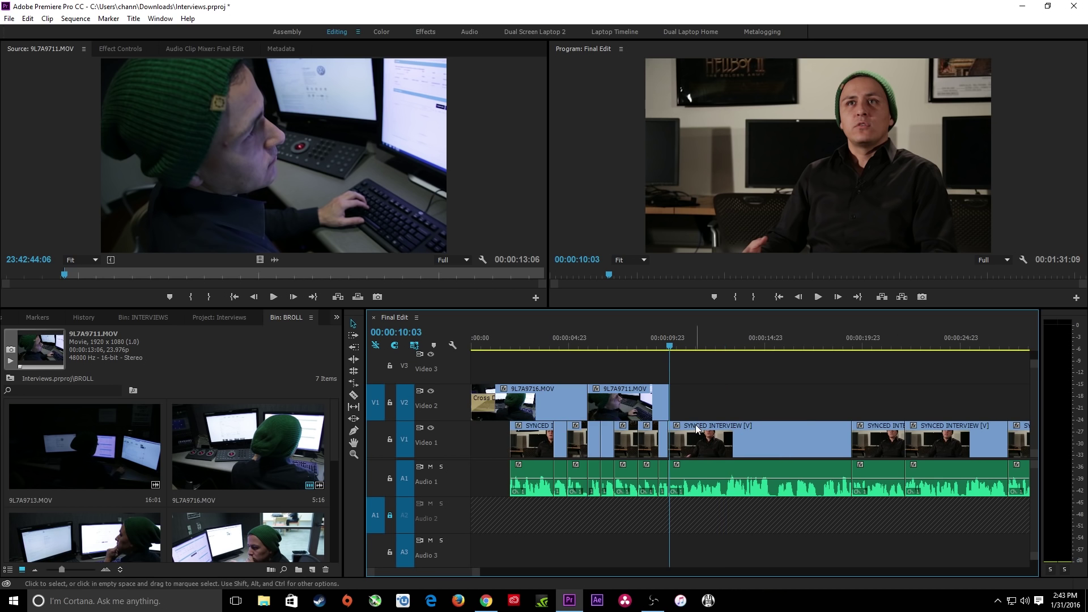
{"action": "left_click", "coordinate": [554, 343]}
{"action": "key", "text": "space"}
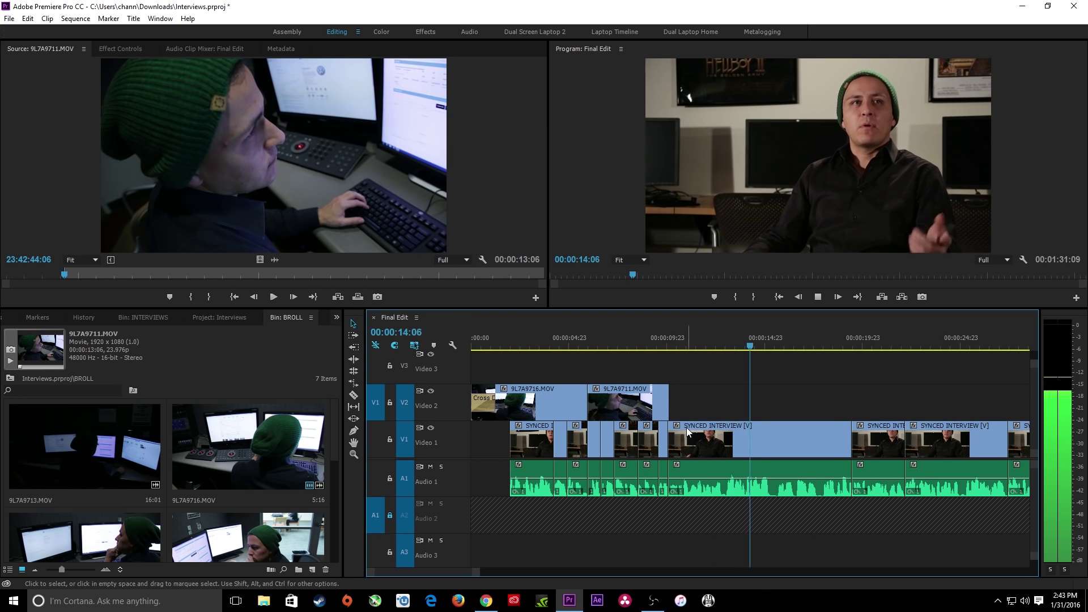
{"action": "key", "text": "space"}
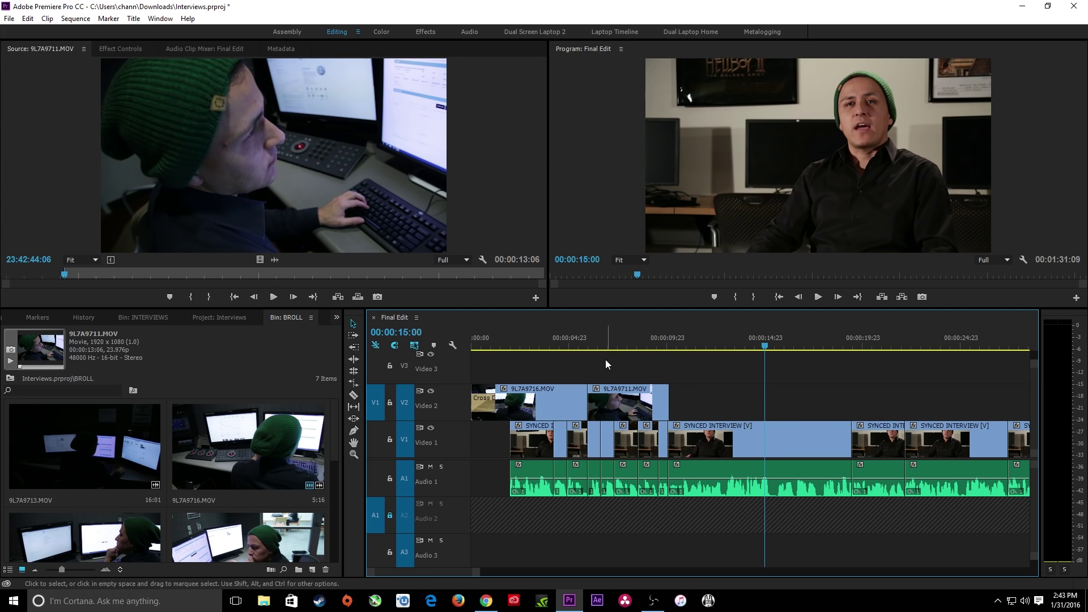
Place the sequence playhead at 00:00:14:07 within the long interview clip.
{"action": "key", "text": "minus"}
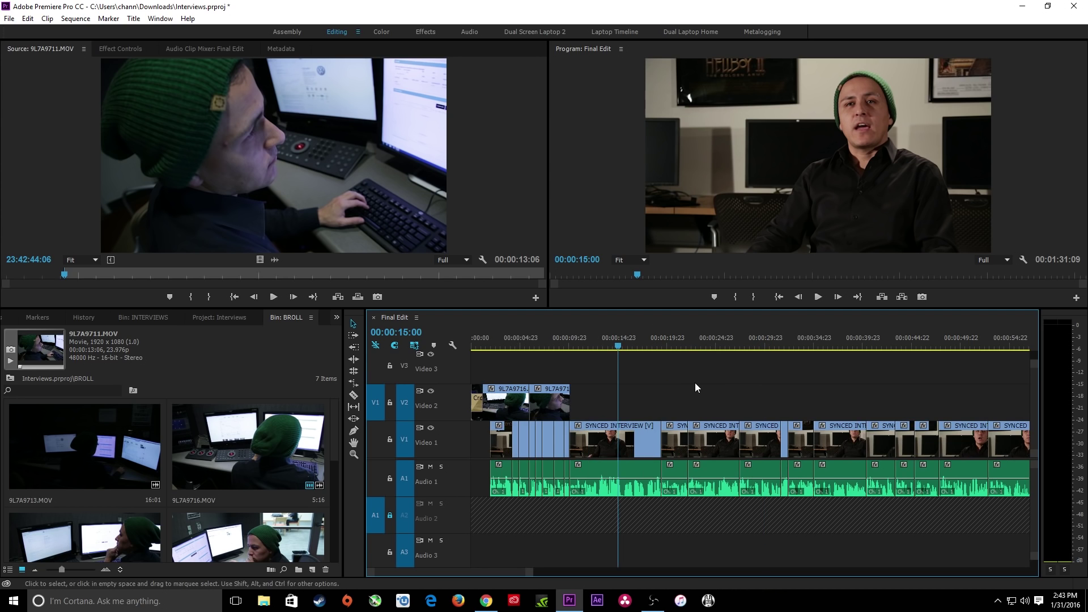
{"action": "key", "text": "equal"}
{"action": "key", "text": "equal"}
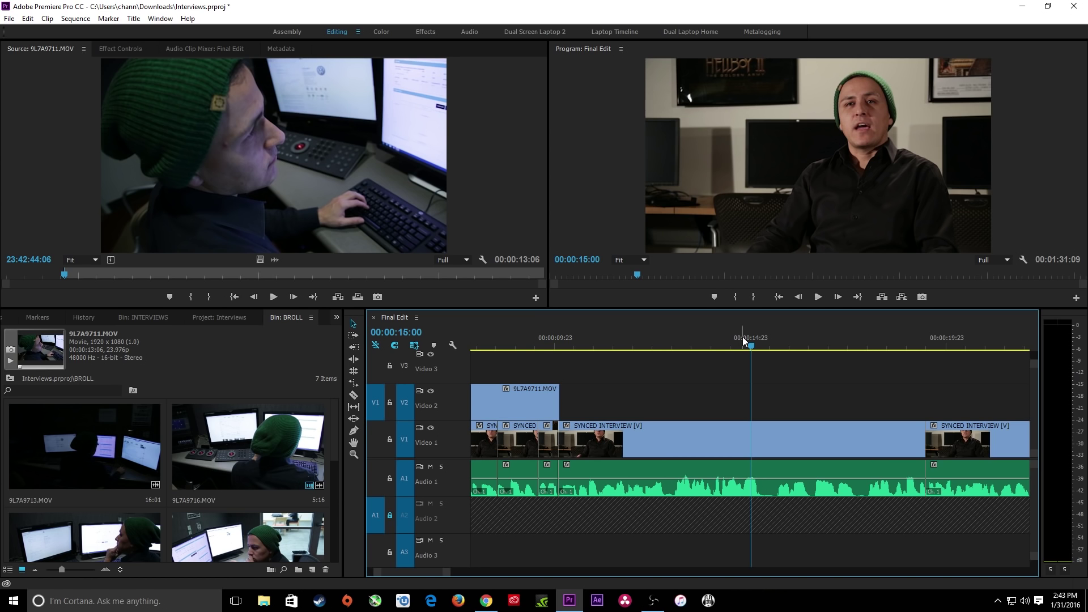
{"action": "key", "text": "minus"}
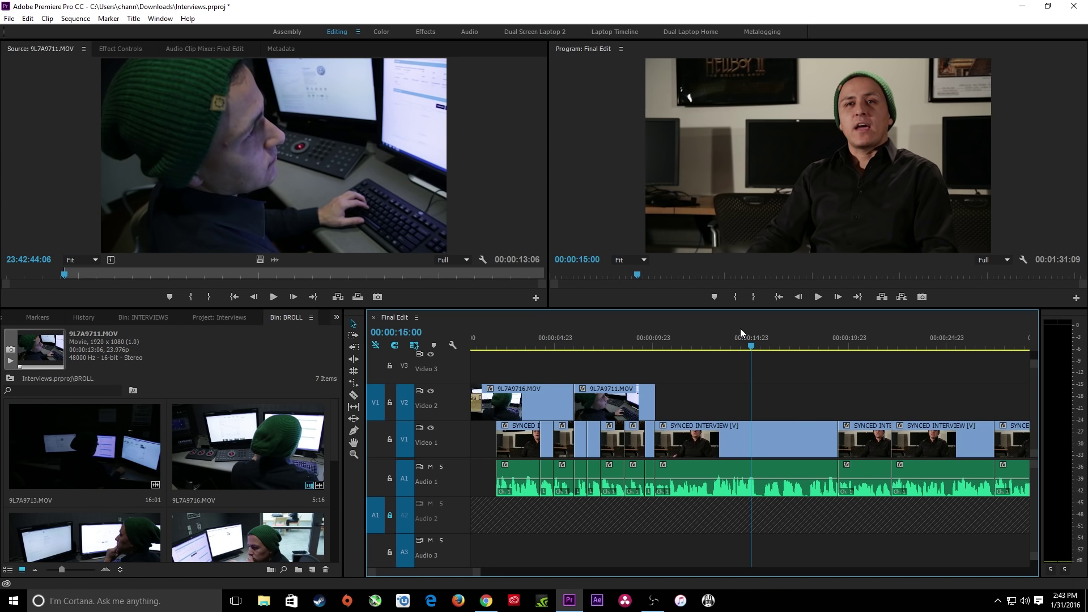
{"action": "left_click", "coordinate": [737, 338]}
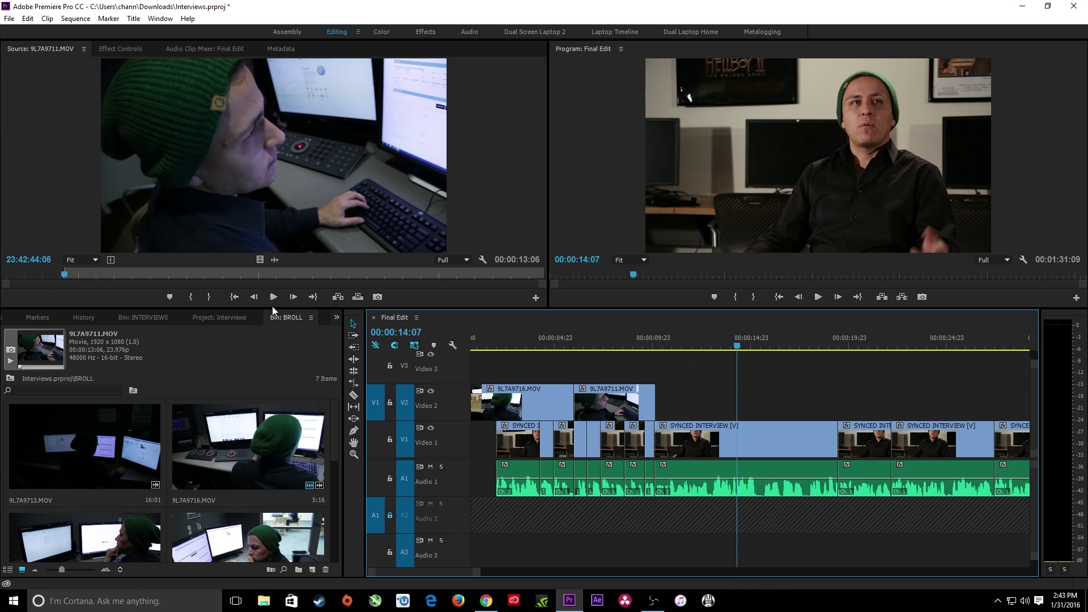
Open Volkwagon.bmp from the STILLS bin in the source monitor and examine it enlarged.
{"action": "left_click", "coordinate": [199, 319]}
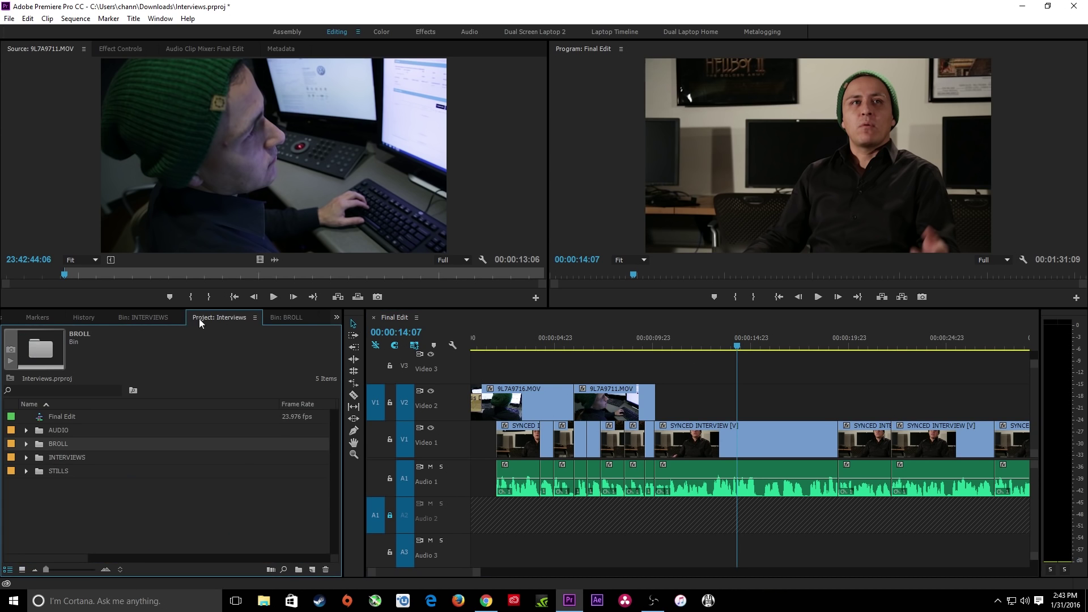
{"action": "left_click", "coordinate": [25, 472]}
{"action": "double_click", "coordinate": [59, 486]}
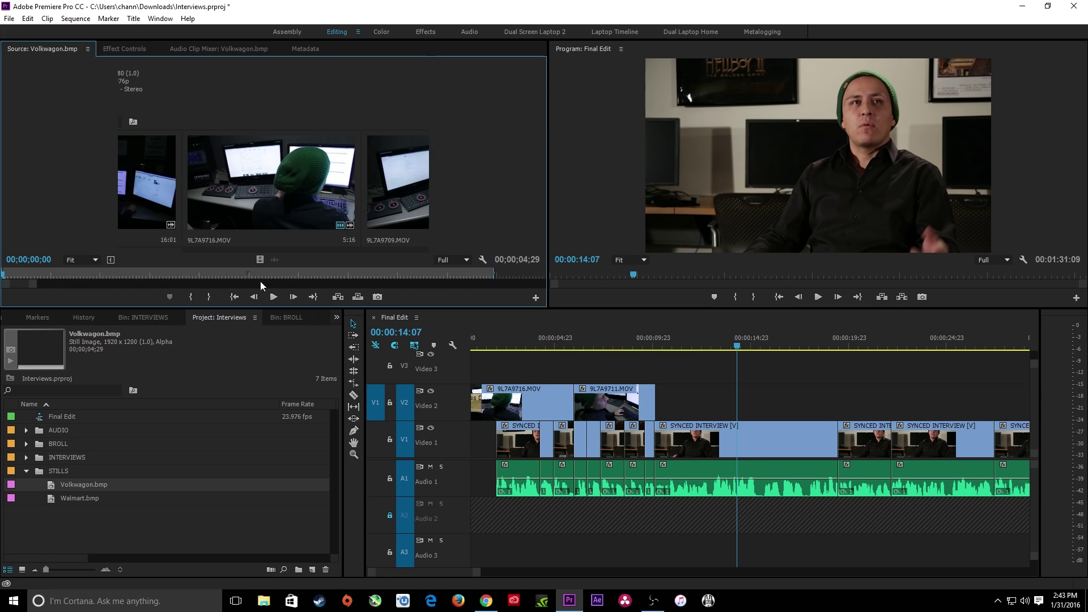
{"action": "left_click_drag", "start_coordinate": [98, 276], "coordinate": [302, 276]}
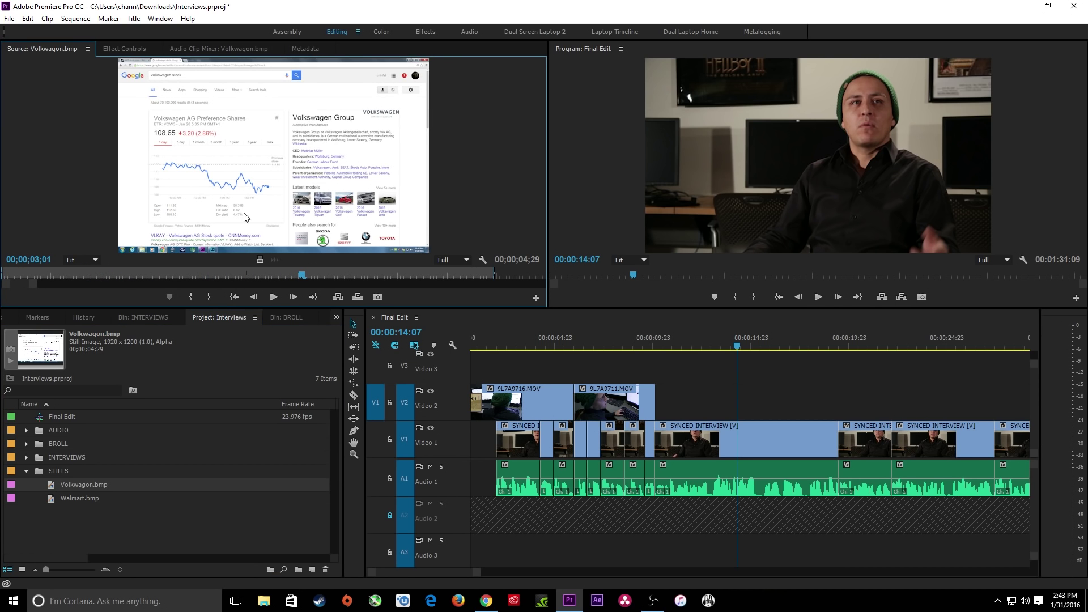
{"action": "key", "text": "grave"}
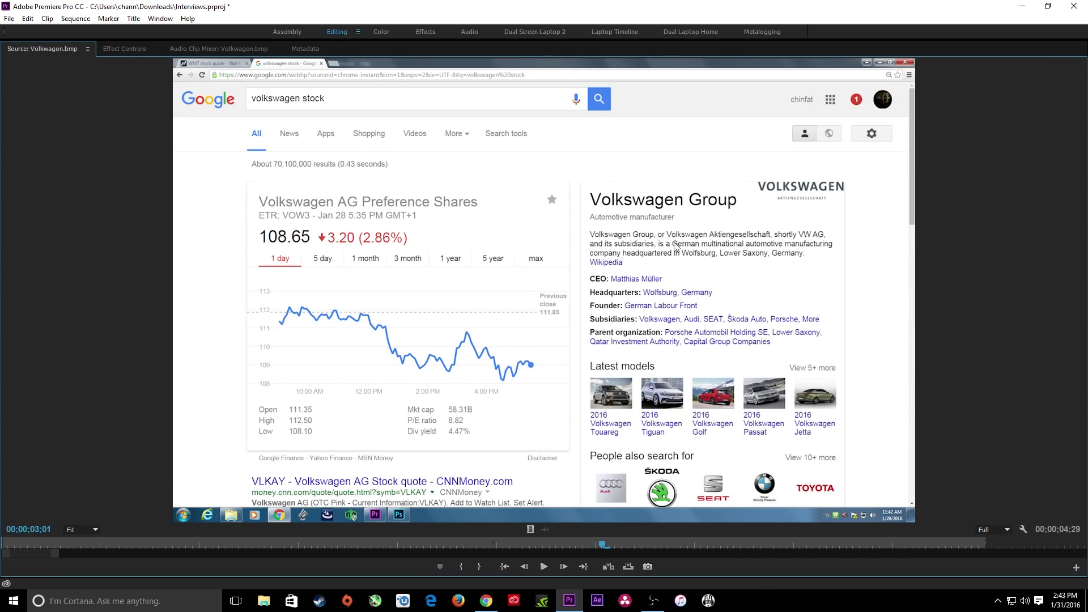
{"action": "key", "text": "grave"}
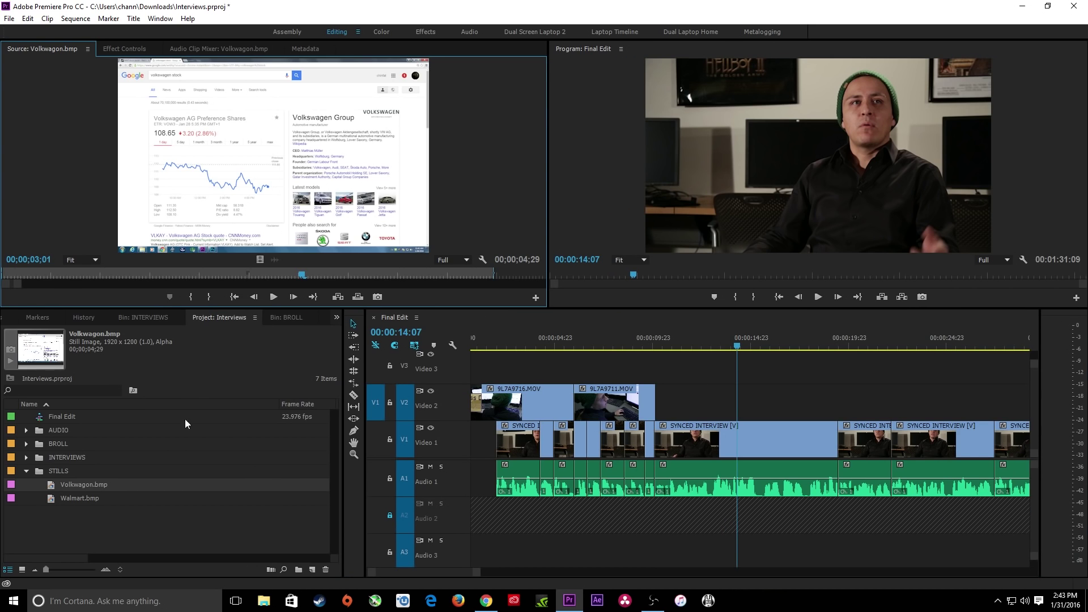
Open Walmart.bmp from the STILLS bin in the source monitor and enlarge it for inspection.
{"action": "double_click", "coordinate": [64, 496]}
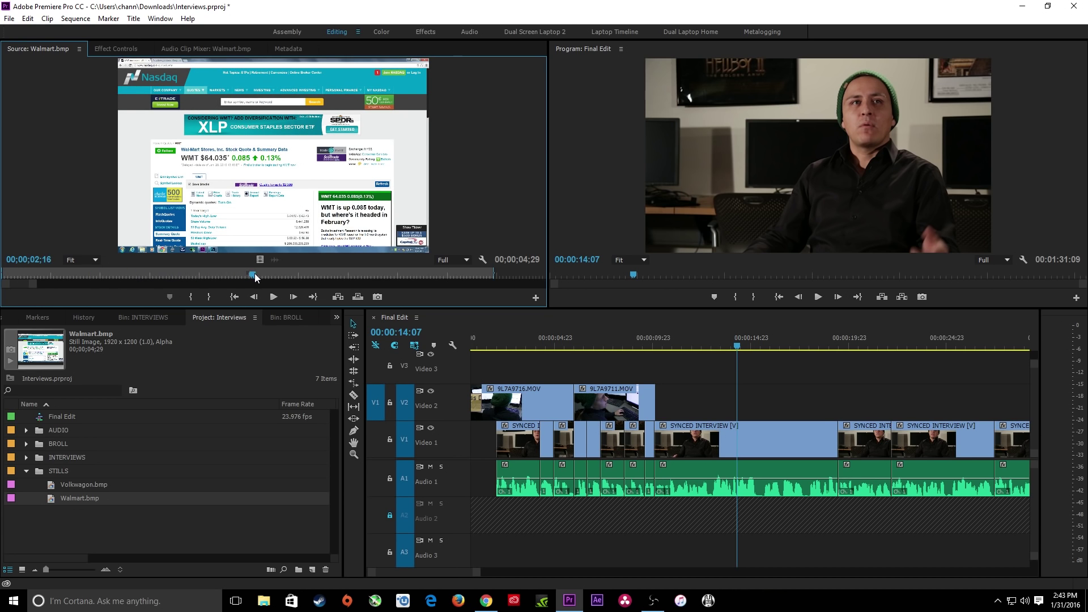
{"action": "left_click", "coordinate": [273, 275]}
{"action": "left_click", "coordinate": [349, 275]}
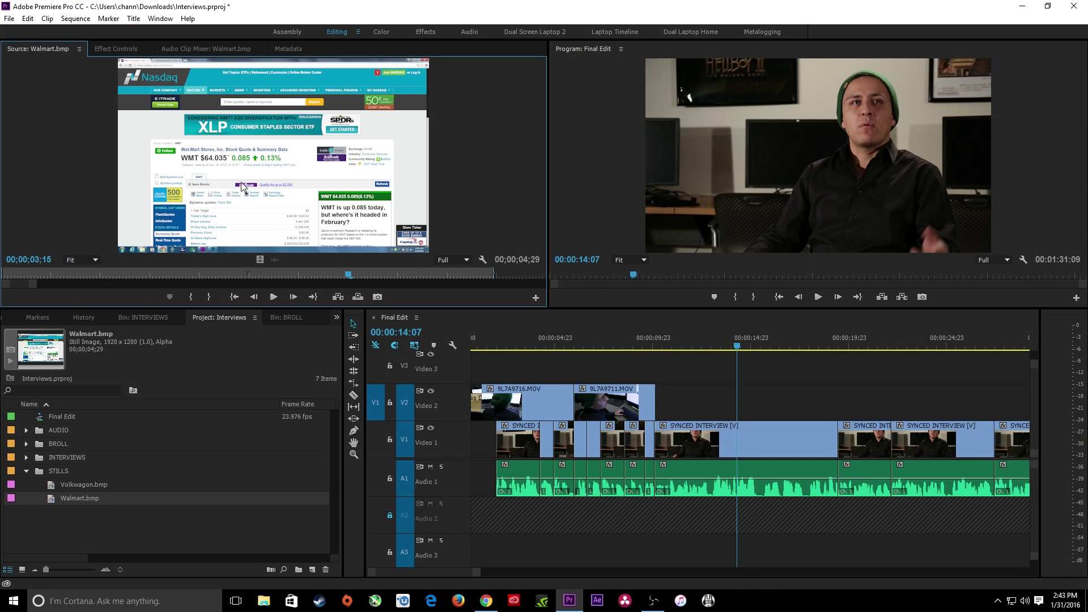
{"action": "key", "text": "grave"}
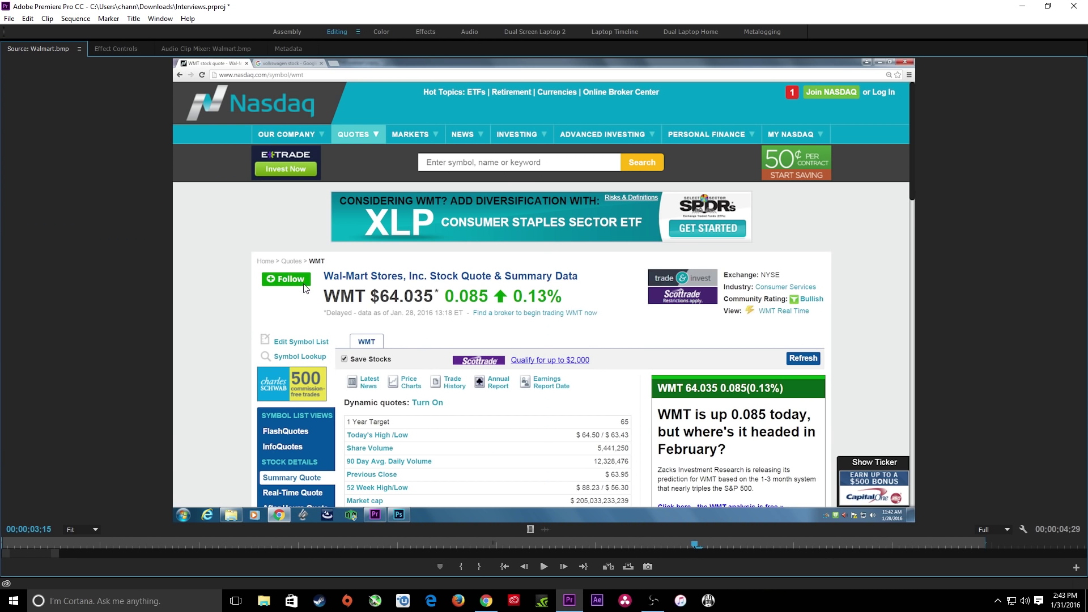
Restore the enlarged source monitor to its normal size and load nasdaq.com in a new Chrome window.
{"action": "key", "text": "grave"}
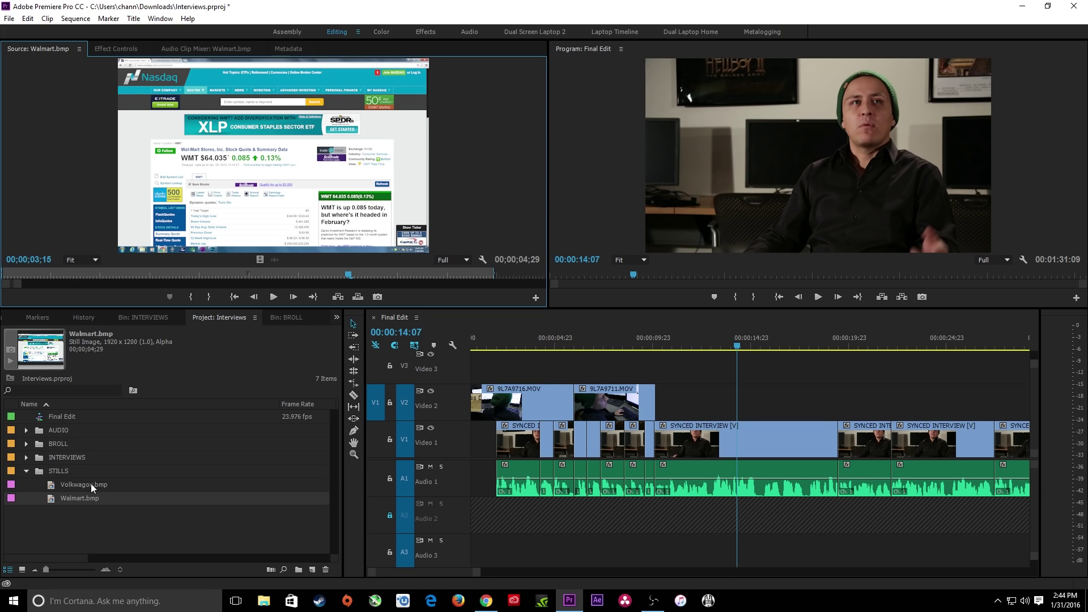
{"action": "left_click", "coordinate": [87, 484]}
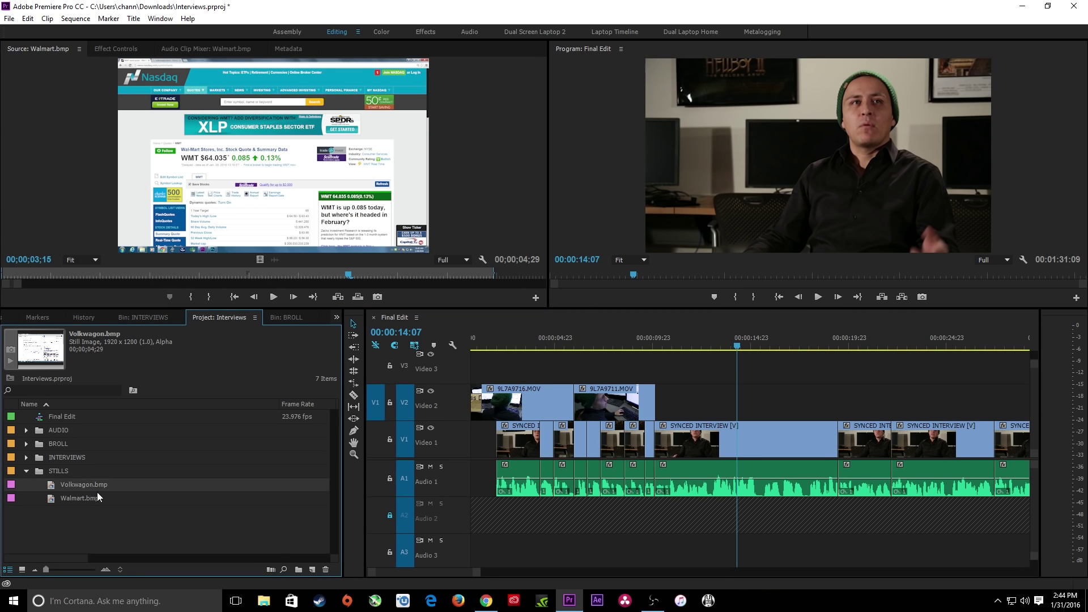
{"action": "middle_click", "coordinate": [485, 601]}
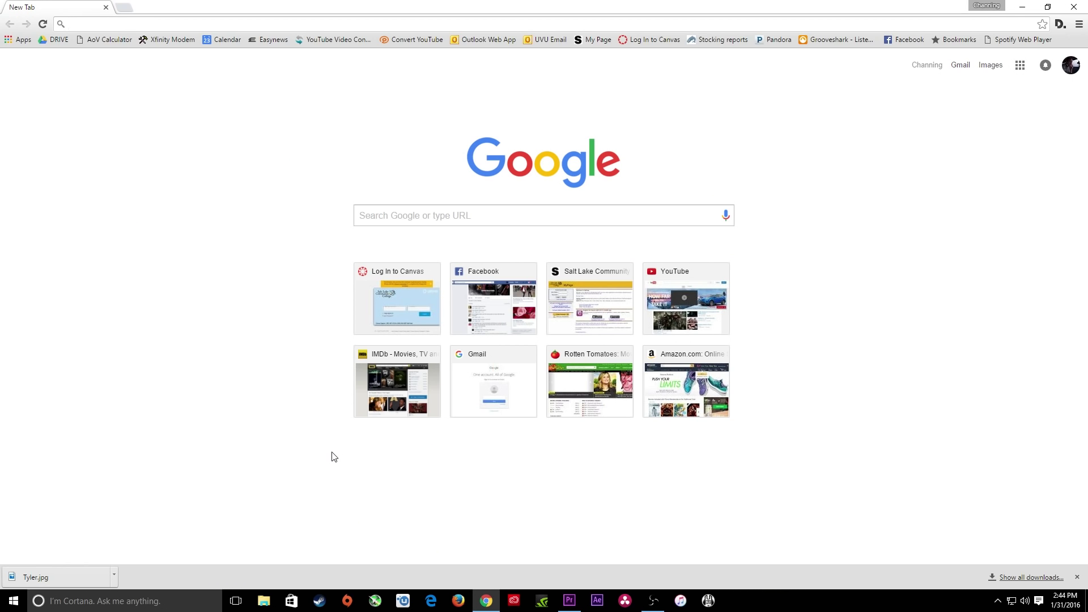
{"action": "left_click", "coordinate": [77, 26]}
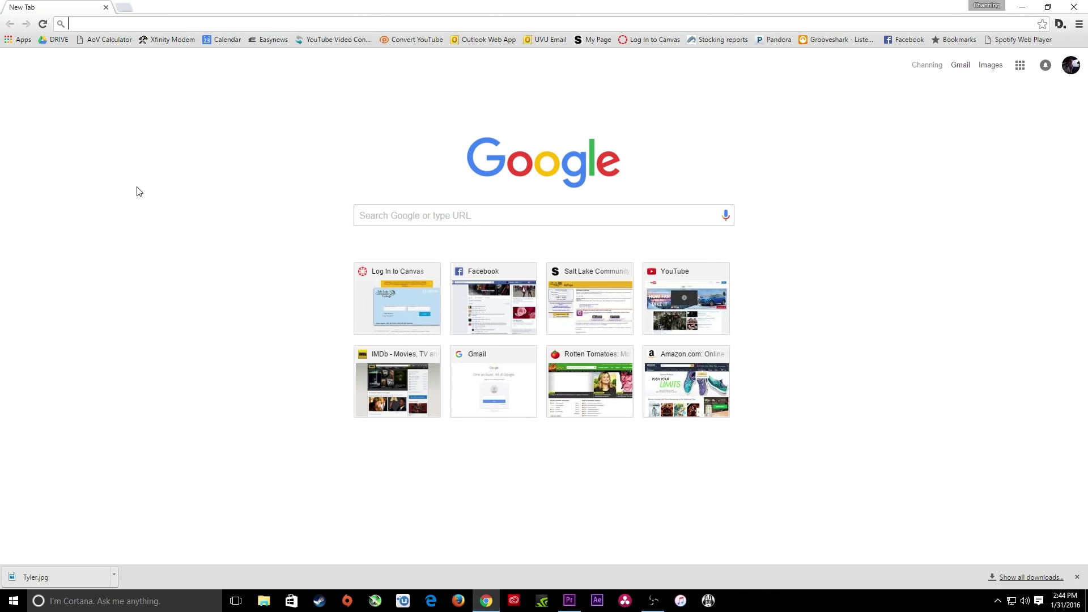
{"action": "type", "text": "nasdaq.com"}
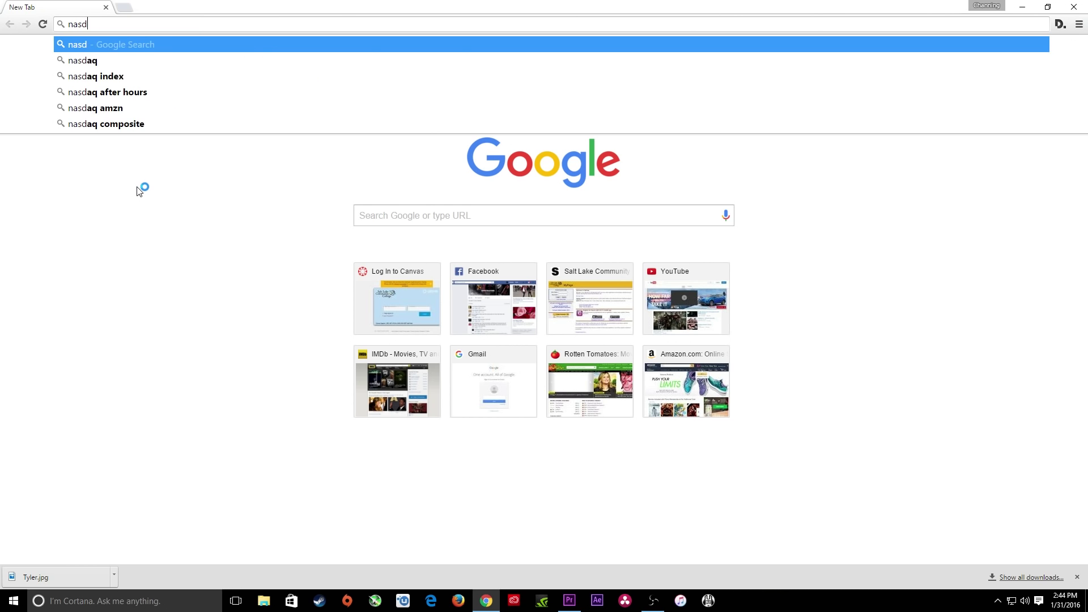
{"action": "key", "text": "Escape"}
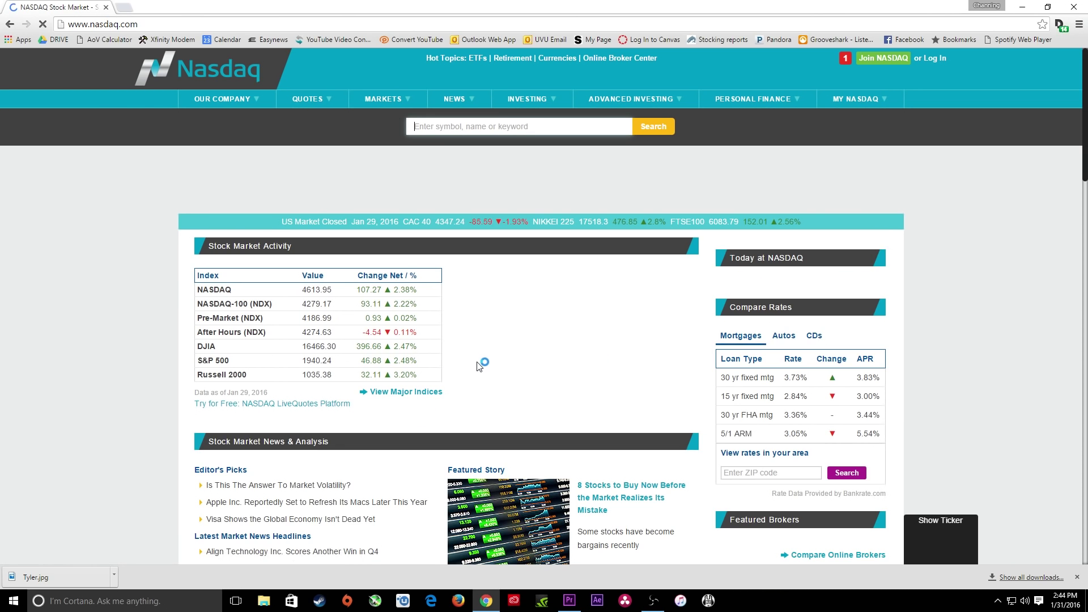
Enlarge the Nasdaq home page and frame it from the search box down through the Stock Market Activity section for a screenshot.
{"action": "key", "text": "ctrl+plus"}
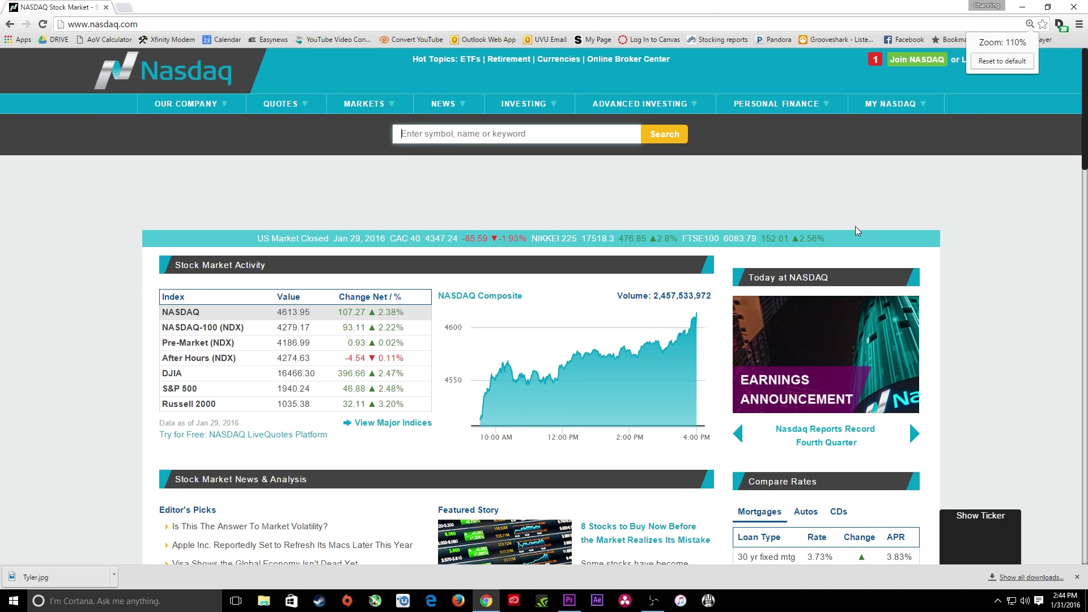
{"action": "key", "text": "ctrl+plus"}
{"action": "scroll", "coordinate": [880, 265], "scroll_direction": "down", "scroll_amount": 3}
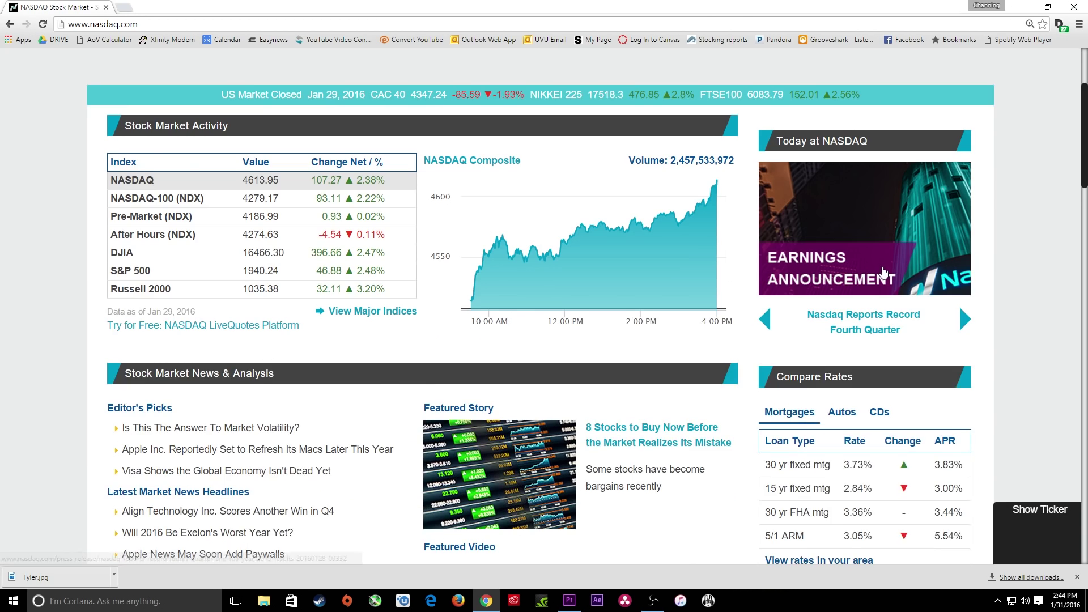
{"action": "scroll", "coordinate": [882, 266], "scroll_direction": "up", "scroll_amount": 3}
{"action": "scroll", "coordinate": [882, 266], "scroll_direction": "down", "scroll_amount": 1}
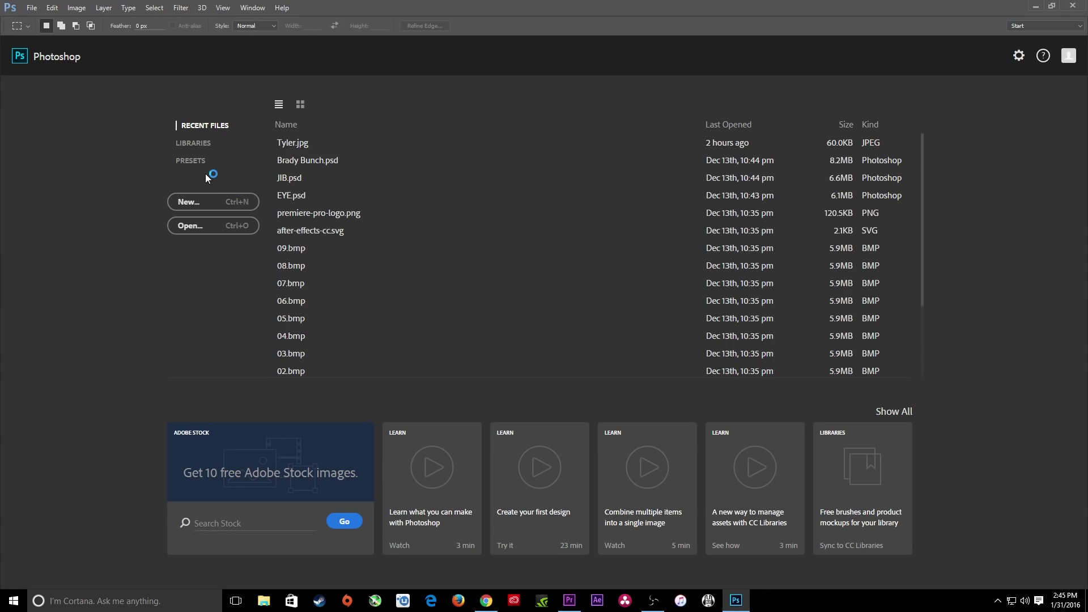
Create a white 1920 × 1080 pixel document in Photoshop from the Clipboard document type and paste the Nasdaq page screenshot into it.
{"action": "left_click", "coordinate": [32, 8]}
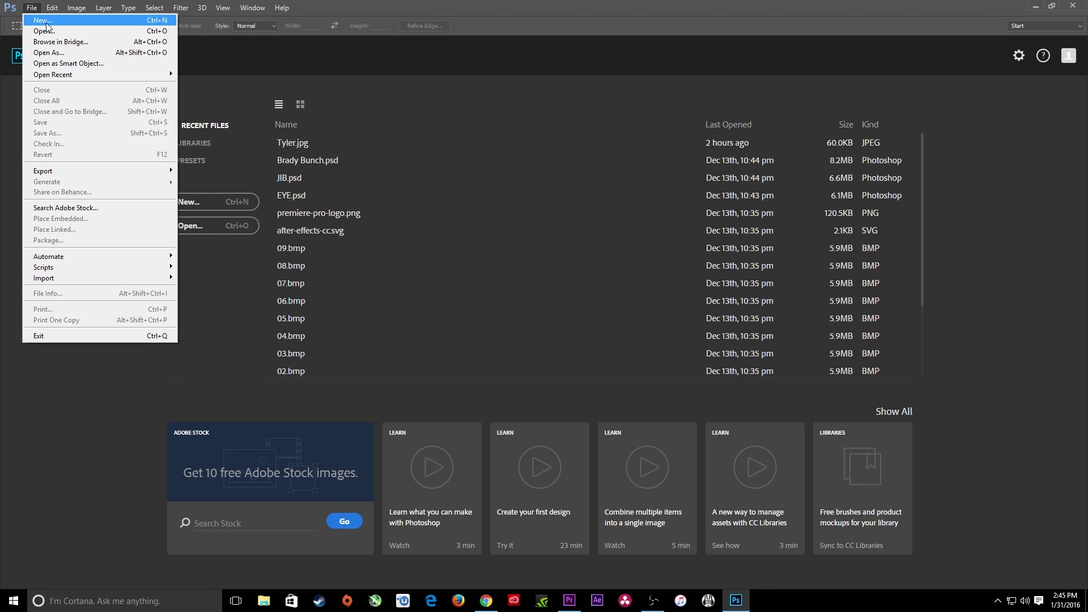
{"action": "left_click", "coordinate": [46, 22]}
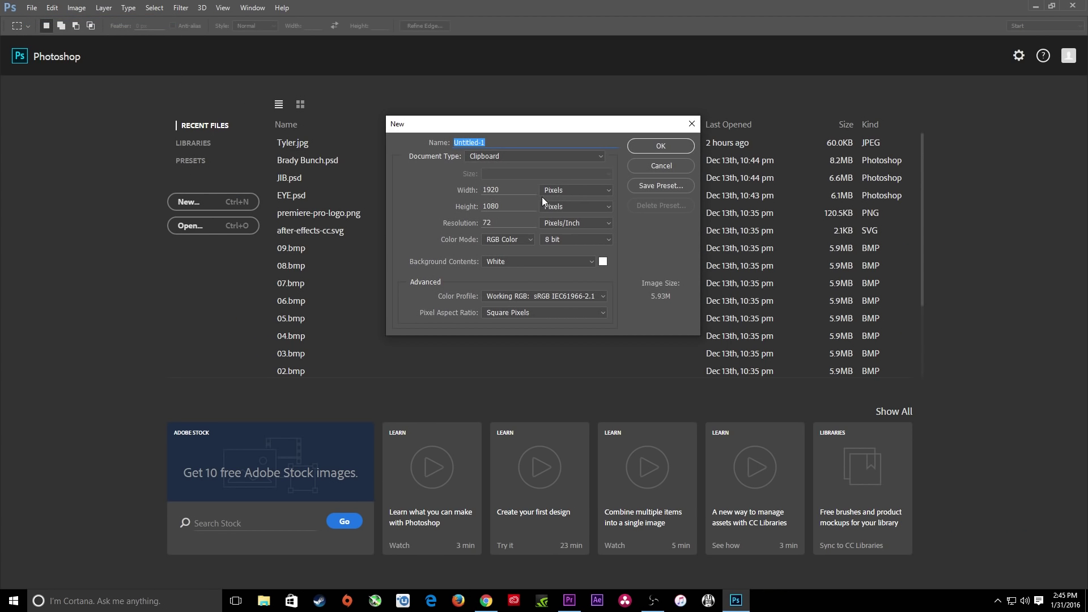
{"action": "left_click", "coordinate": [662, 145]}
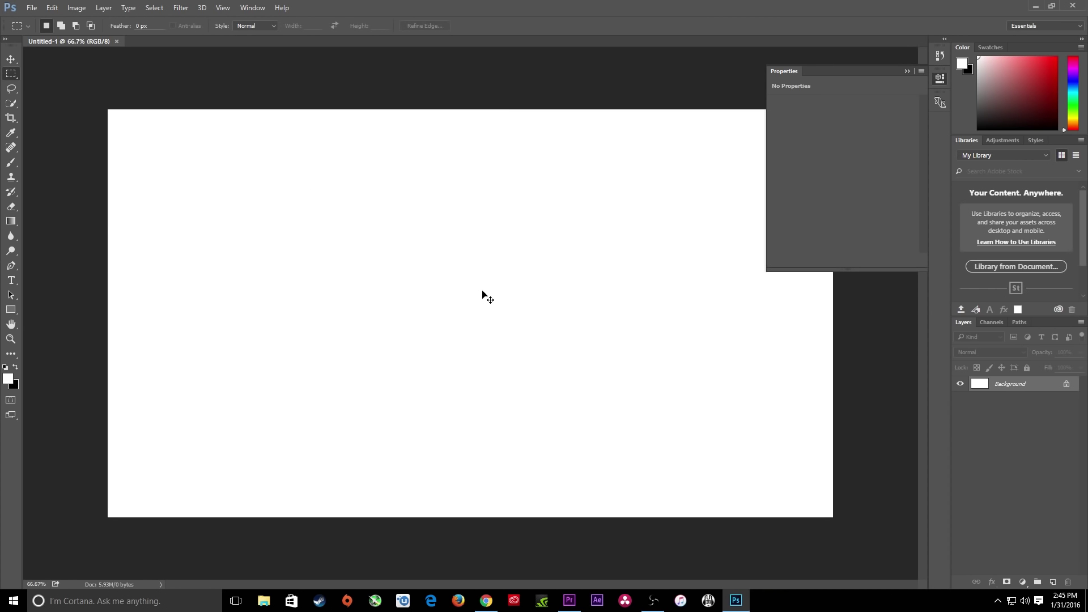
{"action": "key", "text": "ctrl+v"}
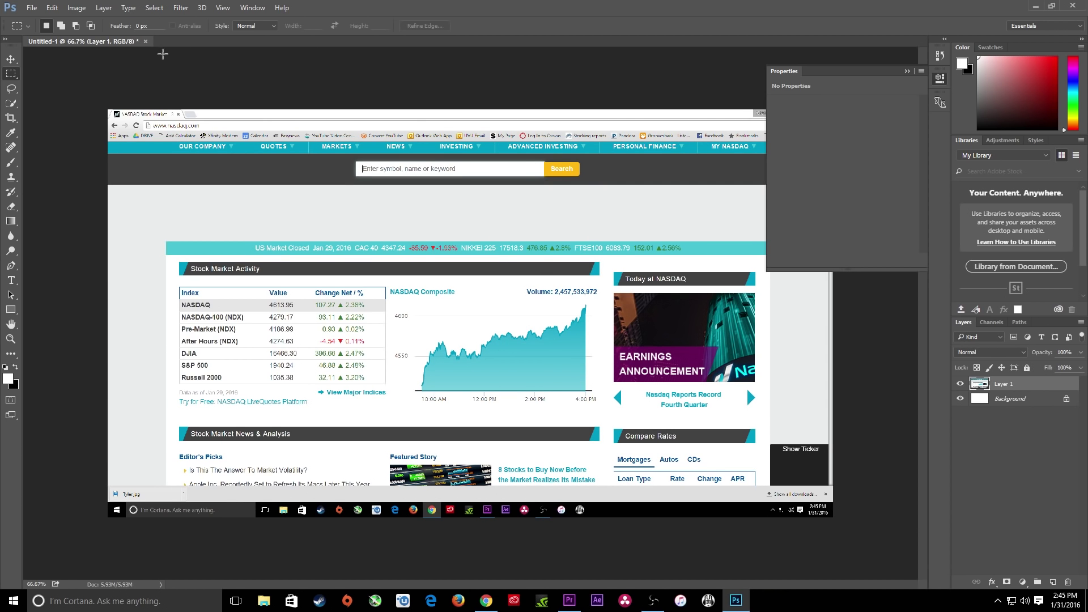
{"action": "left_click", "coordinate": [23, 8]}
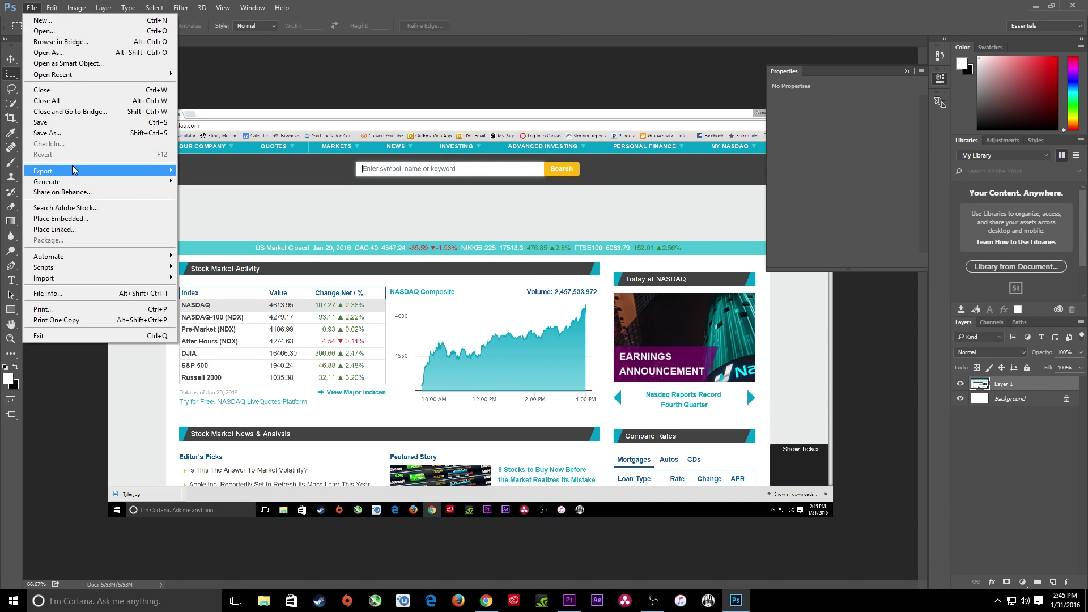
{"action": "left_click", "coordinate": [77, 136]}
{"action": "left_click", "coordinate": [152, 263]}
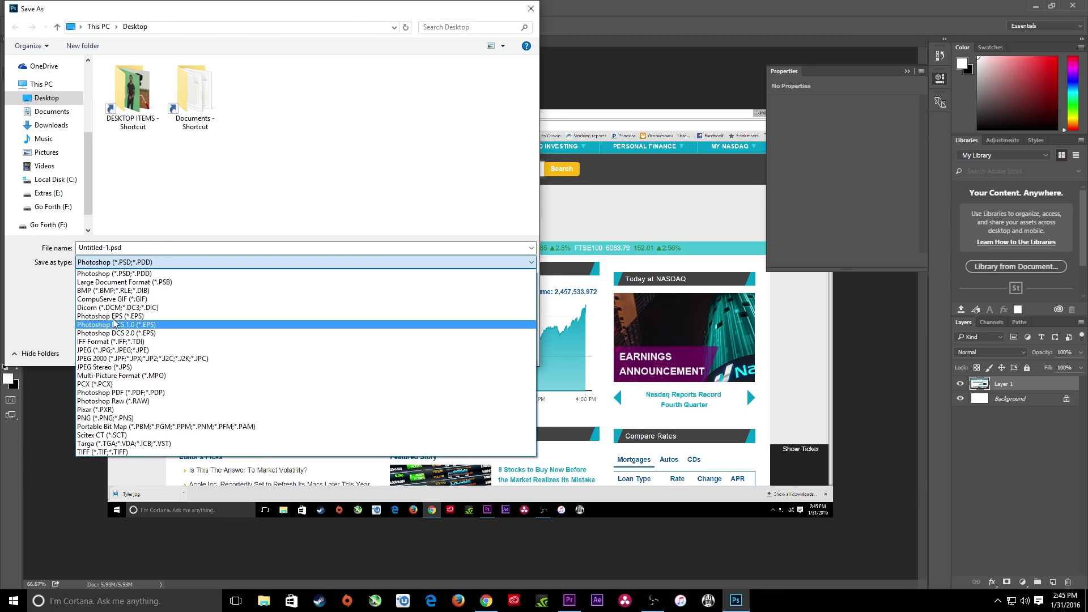
{"action": "left_click", "coordinate": [130, 290]}
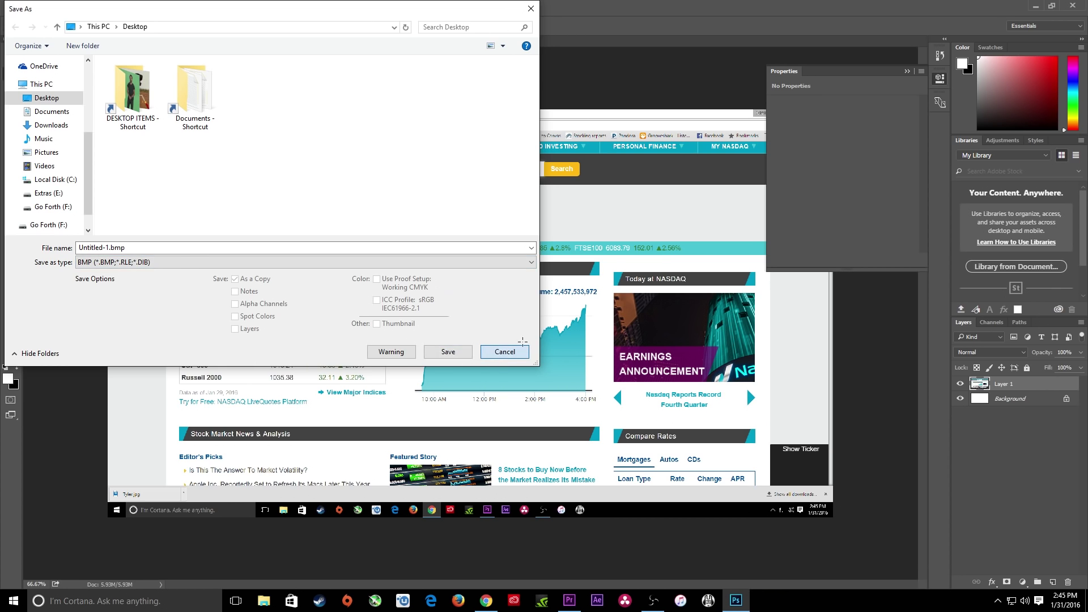
{"action": "left_click", "coordinate": [504, 352]}
Switch to Premiere Pro, play the Final Edit sequence past 00:00:14:07, and set the playhead at 00:00:19:11.
{"action": "left_click", "coordinate": [1036, 5]}
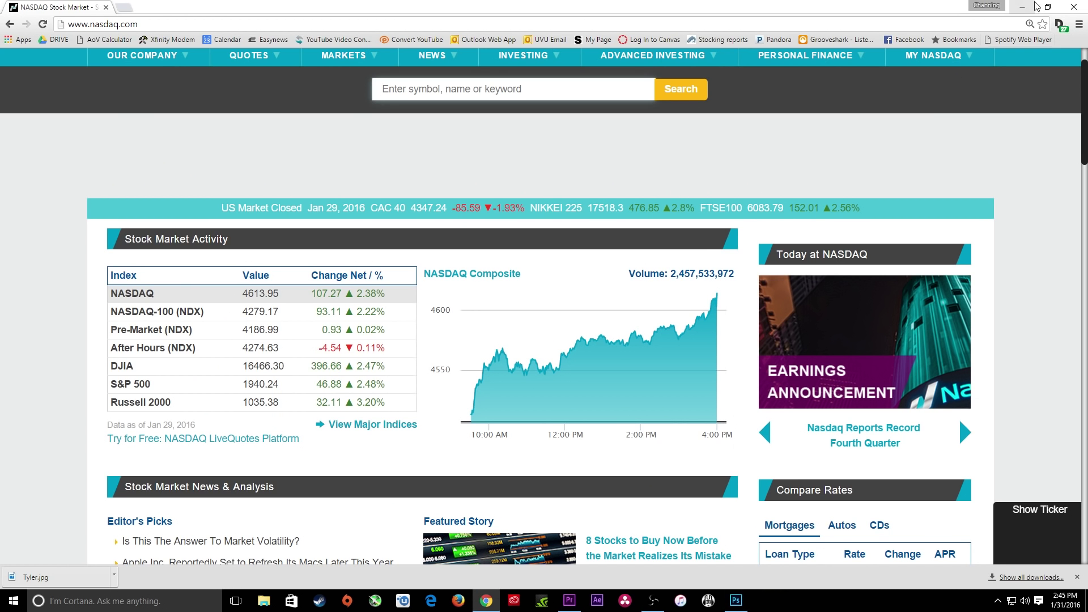
{"action": "left_click", "coordinate": [1023, 7]}
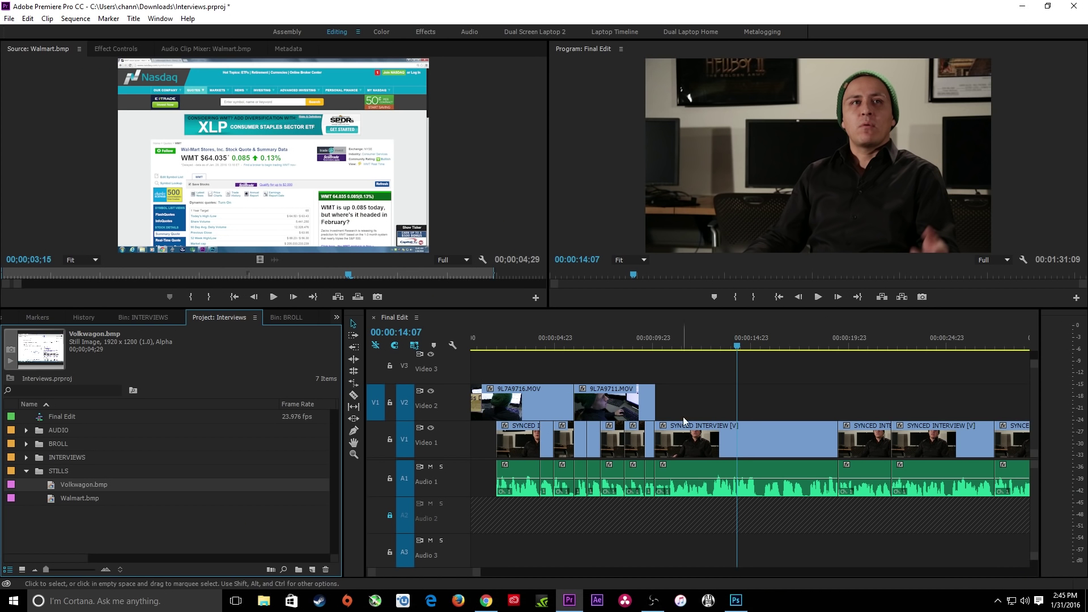
{"action": "left_click", "coordinate": [740, 338]}
{"action": "key", "text": "space"}
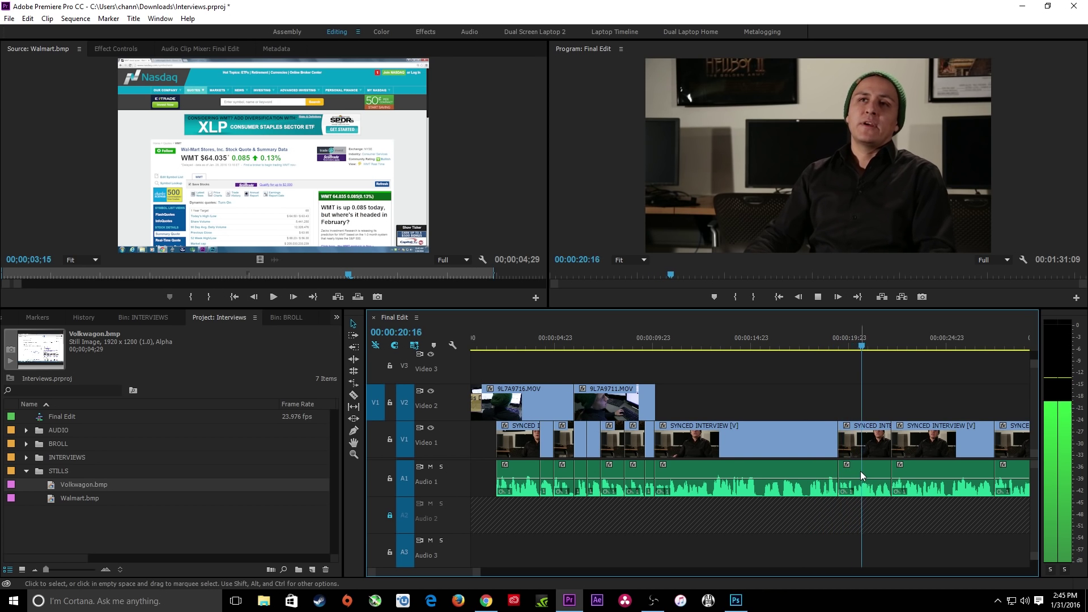
{"action": "key", "text": "Up"}
{"action": "key", "text": "minus"}
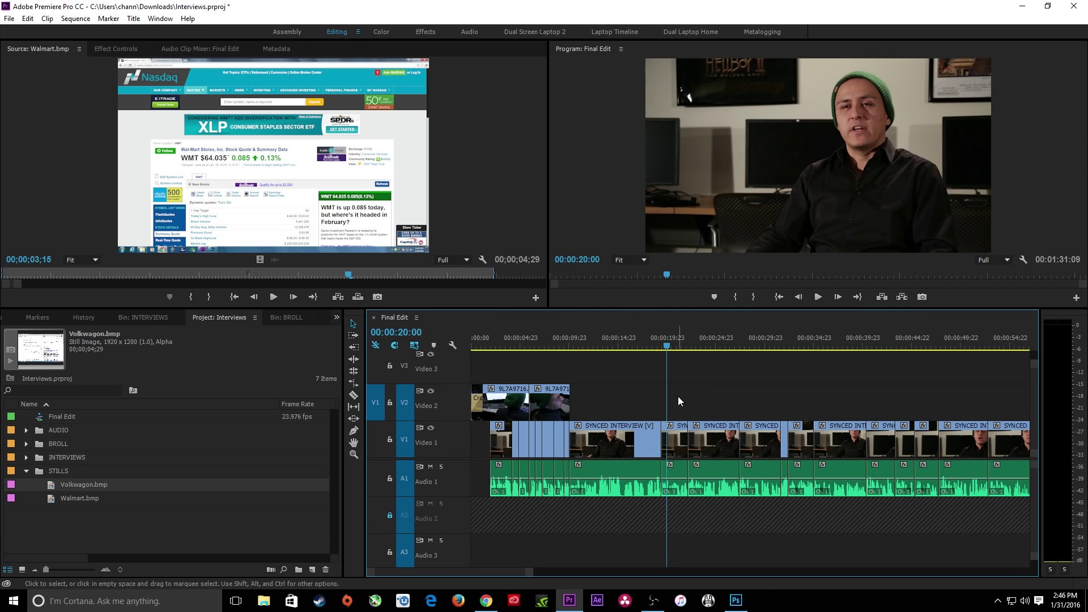
{"action": "left_click_drag", "start_coordinate": [669, 345], "coordinate": [662, 344]}
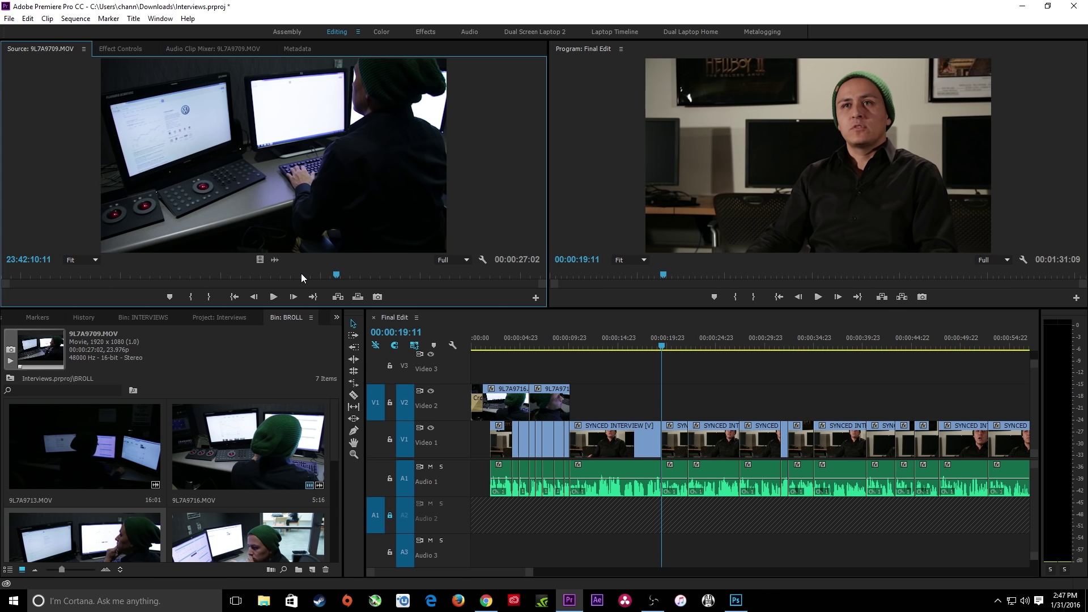
Mark an In-to-Out range of about 00:00:08:17 in the B-roll clip 9L7A9709.MOV, ending at 23:42:10:07.
{"action": "mouse_move", "coordinate": [301, 273]}
{"action": "left_mouse_down"}
{"action": "mouse_move", "coordinate": [162, 270]}
{"action": "mouse_move", "coordinate": [334, 273]}
{"action": "left_mouse_up"}
{"action": "key", "text": "i"}
{"action": "key", "text": "space"}
{"action": "key", "text": "o"}
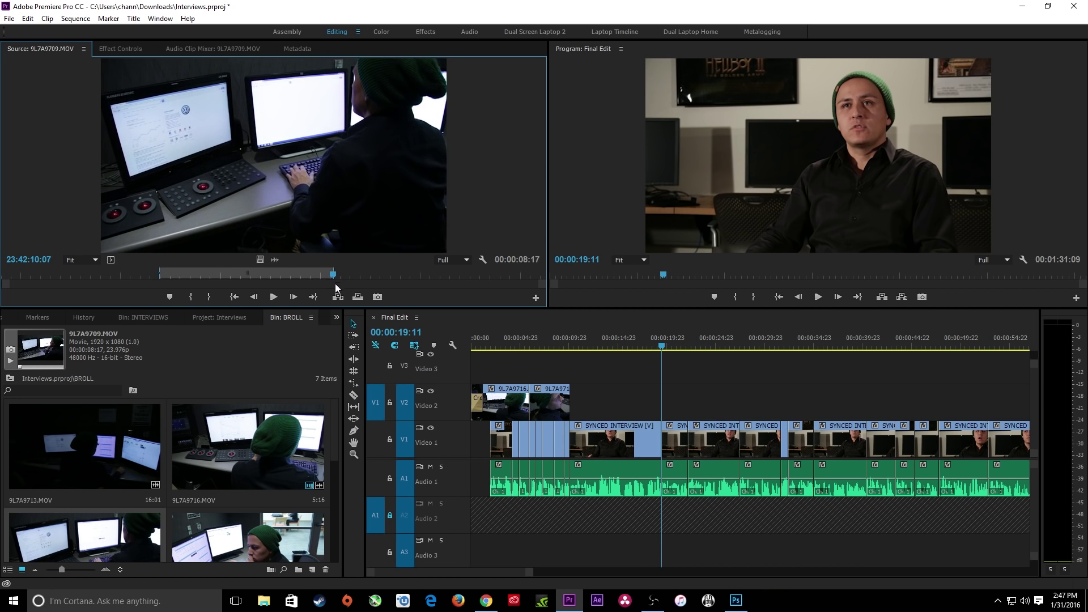
Mark the sequence In point at 00:00:19:11 and overwrite the marked 9L7A9709.MOV range onto Video 2.
{"action": "left_click", "coordinate": [647, 356]}
{"action": "key", "text": "i"}
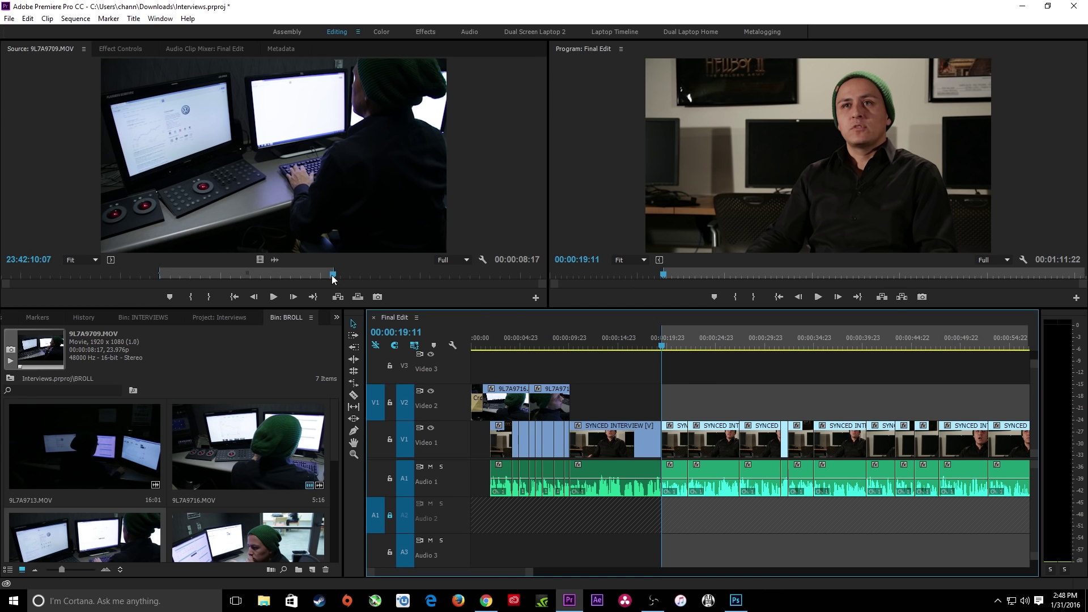
{"action": "key", "text": "period"}
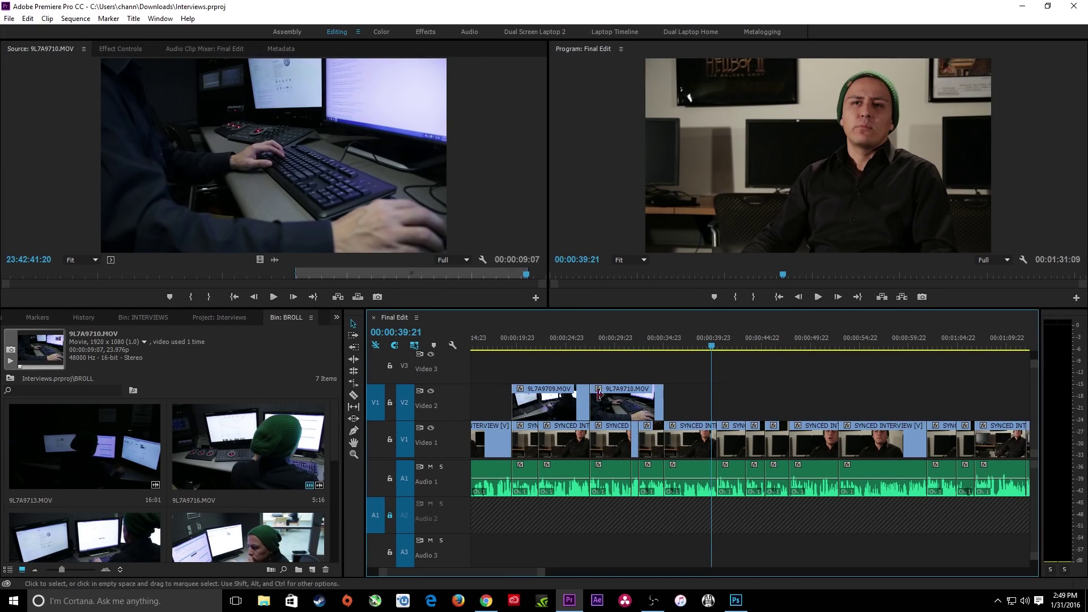
Load Walmart.bmp from the STILLS bin into the Source Monitor and clear its In and Out points.
{"action": "scroll", "coordinate": [682, 404], "scroll_direction": "down", "scroll_amount": 1}
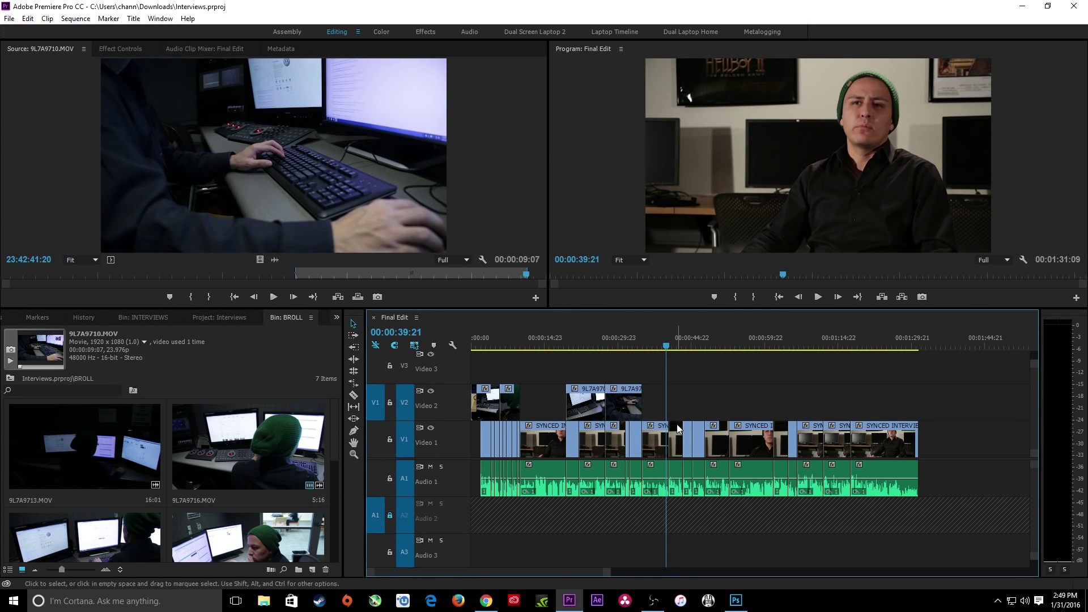
{"action": "scroll", "coordinate": [680, 431], "scroll_direction": "up", "scroll_amount": 2}
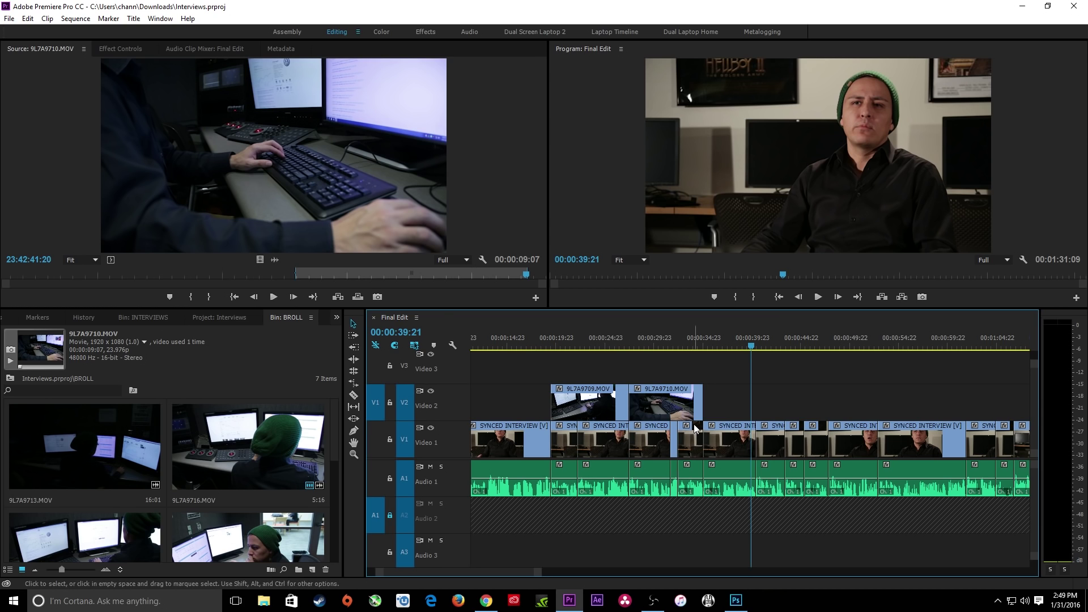
{"action": "left_click", "coordinate": [336, 318]}
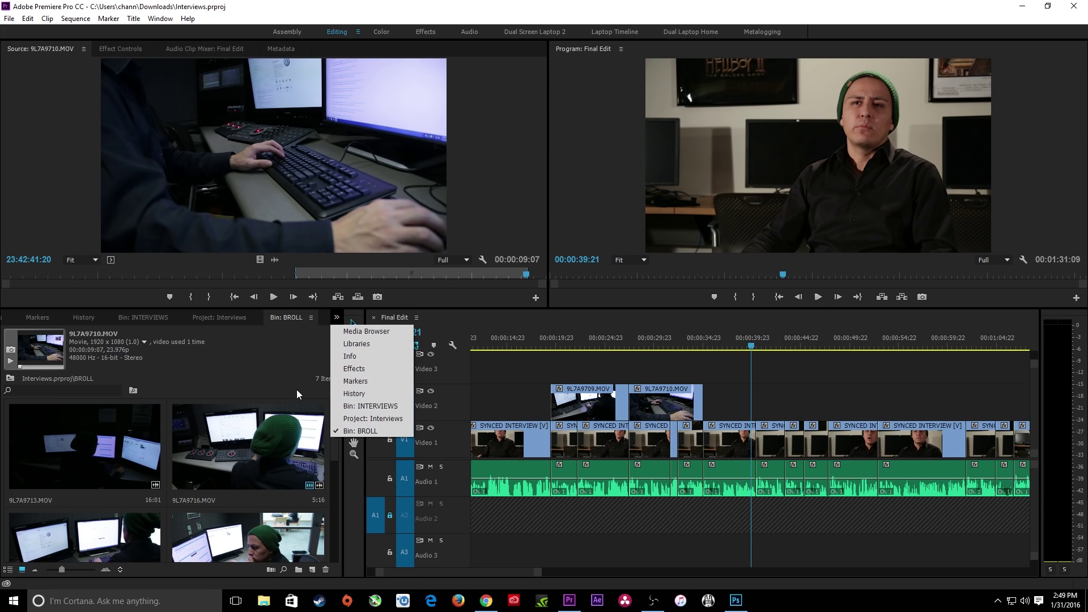
{"action": "left_click", "coordinate": [301, 330]}
{"action": "left_click", "coordinate": [237, 321]}
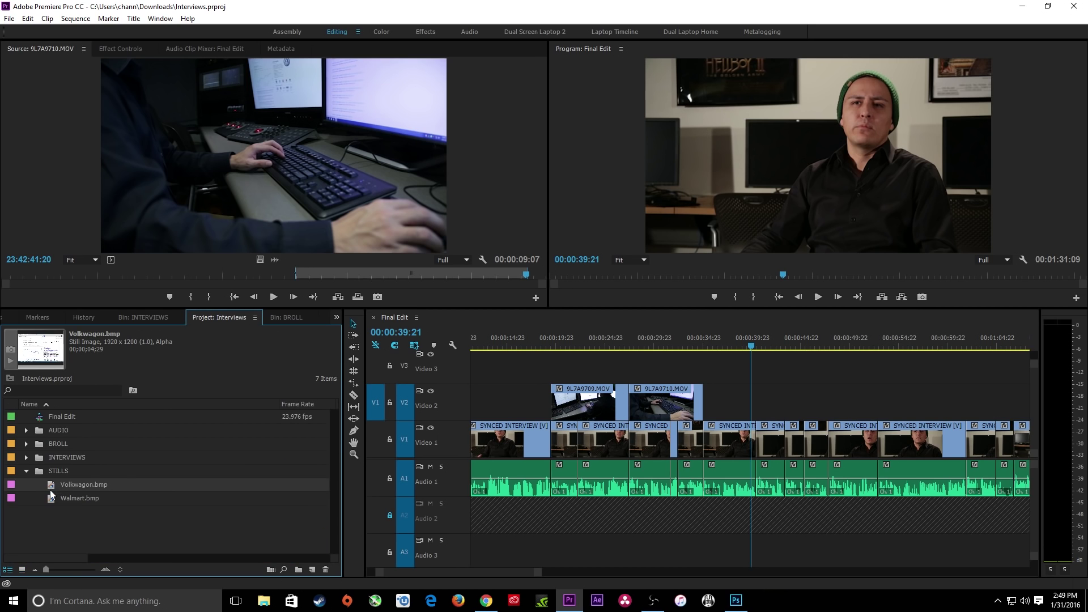
{"action": "double_click", "coordinate": [52, 497]}
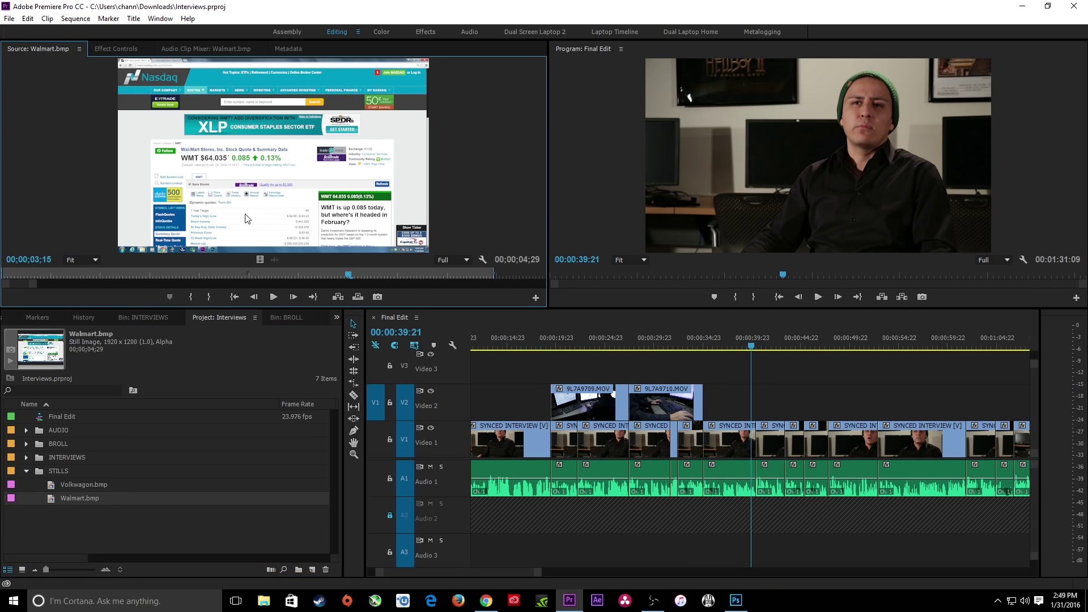
{"action": "left_click", "coordinate": [741, 372]}
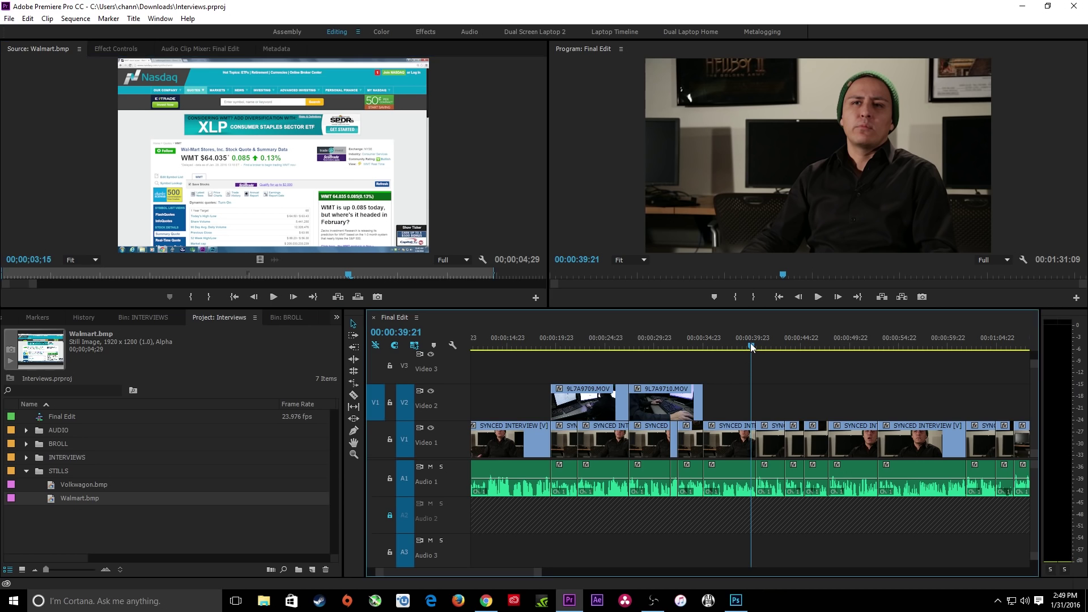
{"action": "key", "text": "="}
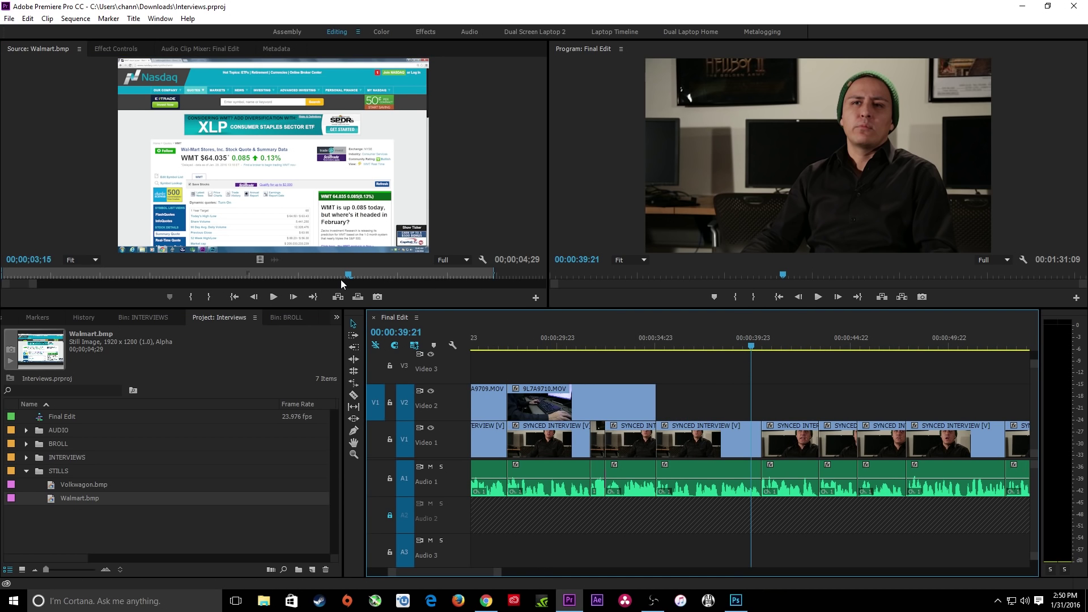
{"action": "left_click", "coordinate": [356, 247]}
{"action": "key", "text": "ctrl+shift+x"}
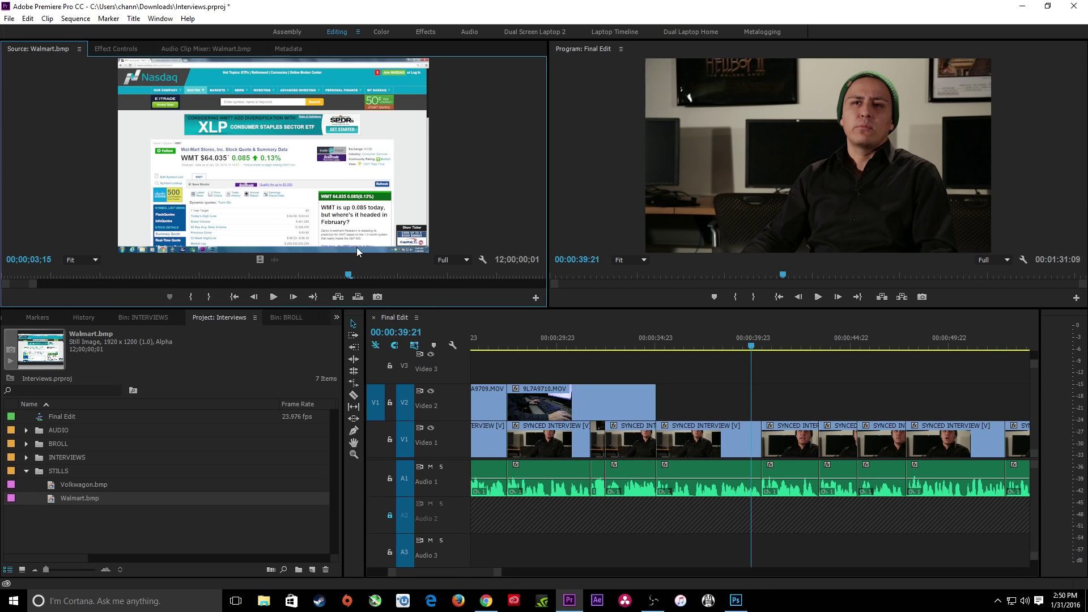
Mark the Final Edit sequence In point at 00:00:40:10, where the close-up interview shot starts.
{"action": "left_click", "coordinate": [746, 342]}
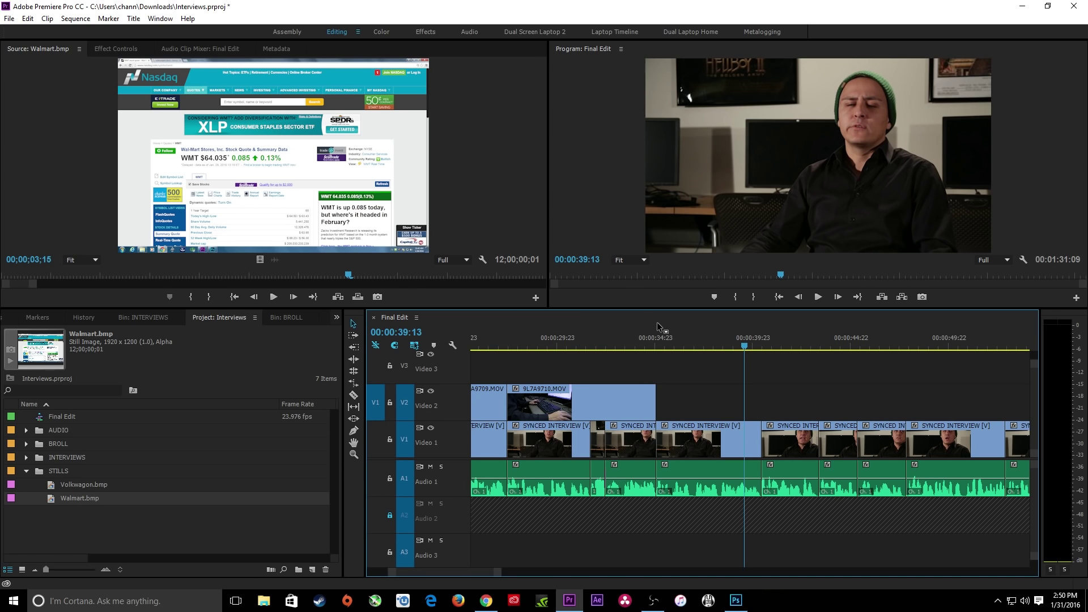
{"action": "key", "text": "space"}
{"action": "key", "text": "i"}
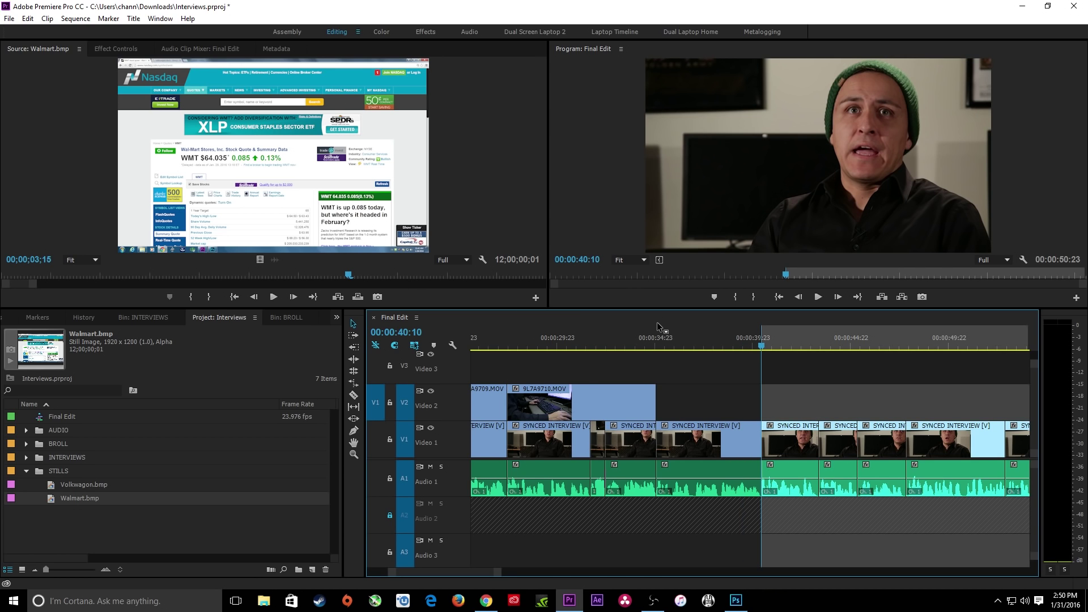
Mark the sequence Out point at 00:00:47:19 and overwrite Walmart.bmp into the marked range on Video 2.
{"action": "key", "text": "minus"}
{"action": "key", "text": "space"}
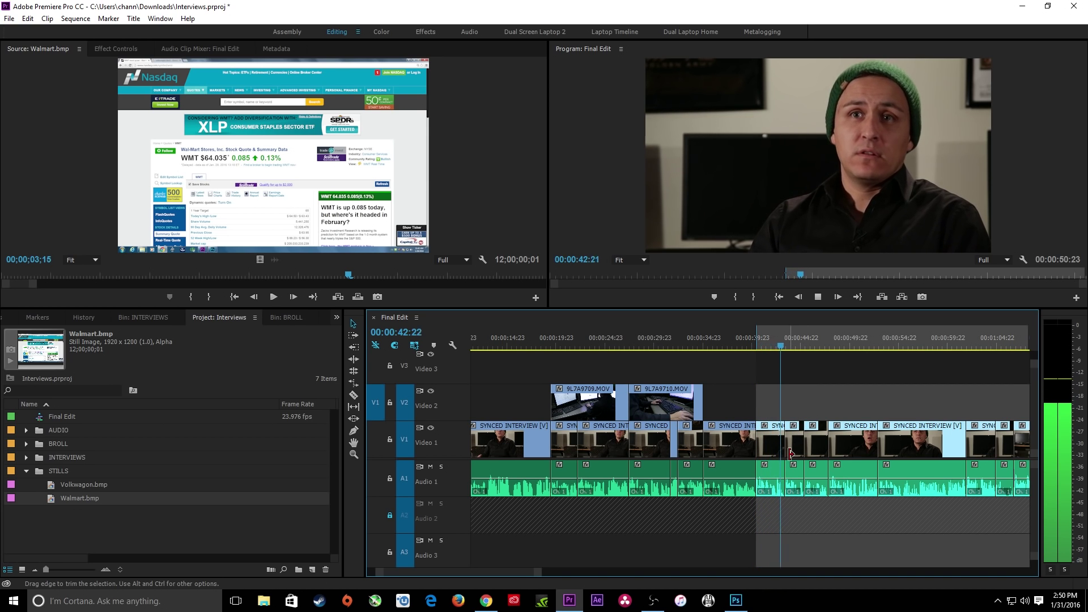
{"action": "key", "text": "equal"}
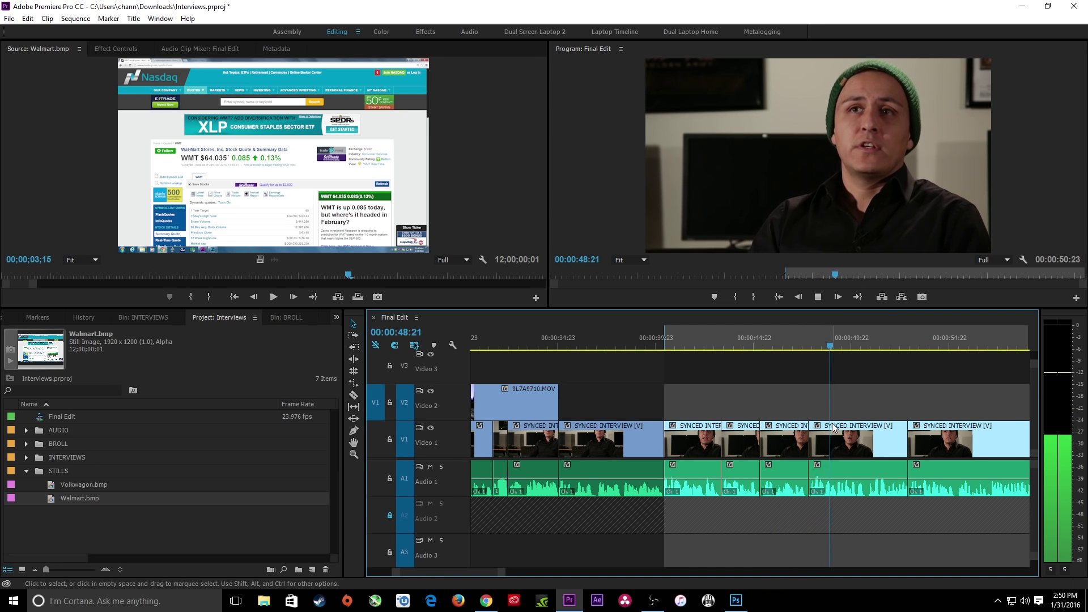
{"action": "key", "text": "space"}
{"action": "key", "text": "Up"}
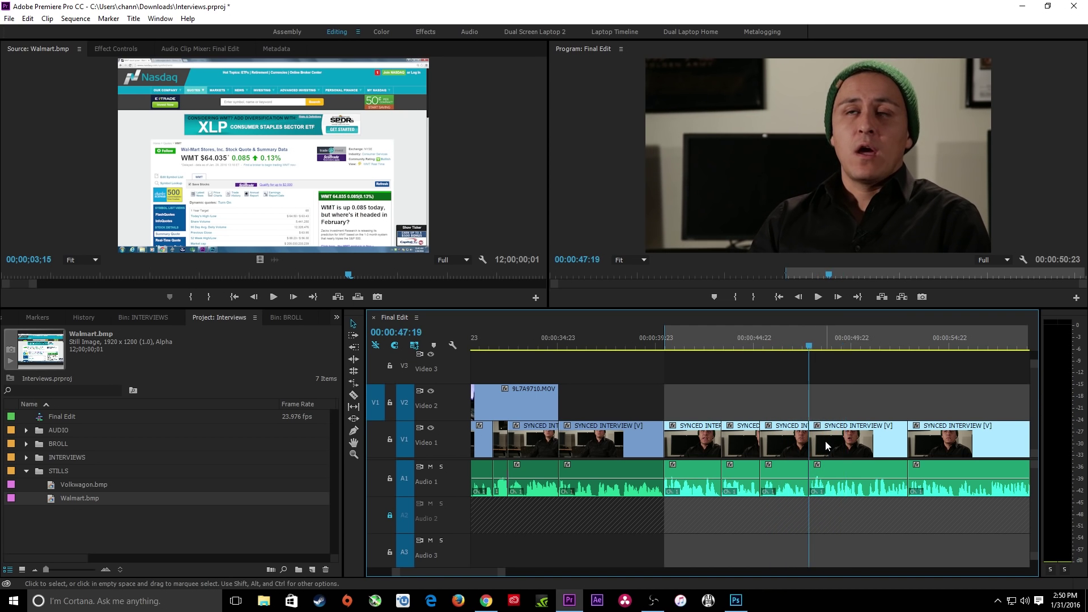
{"action": "key", "text": "o"}
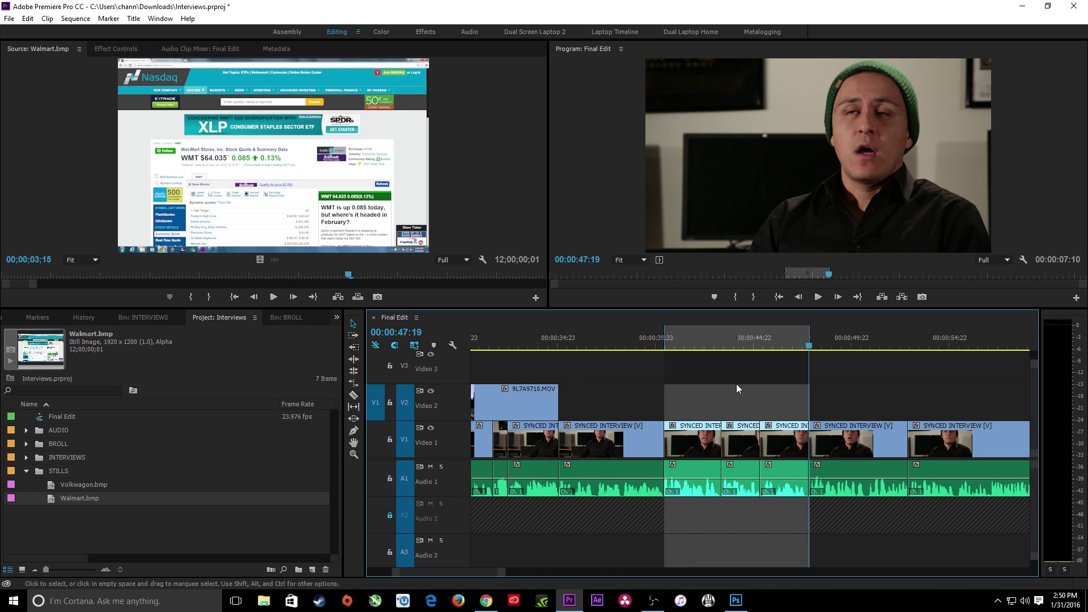
{"action": "left_click_drag", "start_coordinate": [309, 275], "coordinate": [209, 275]}
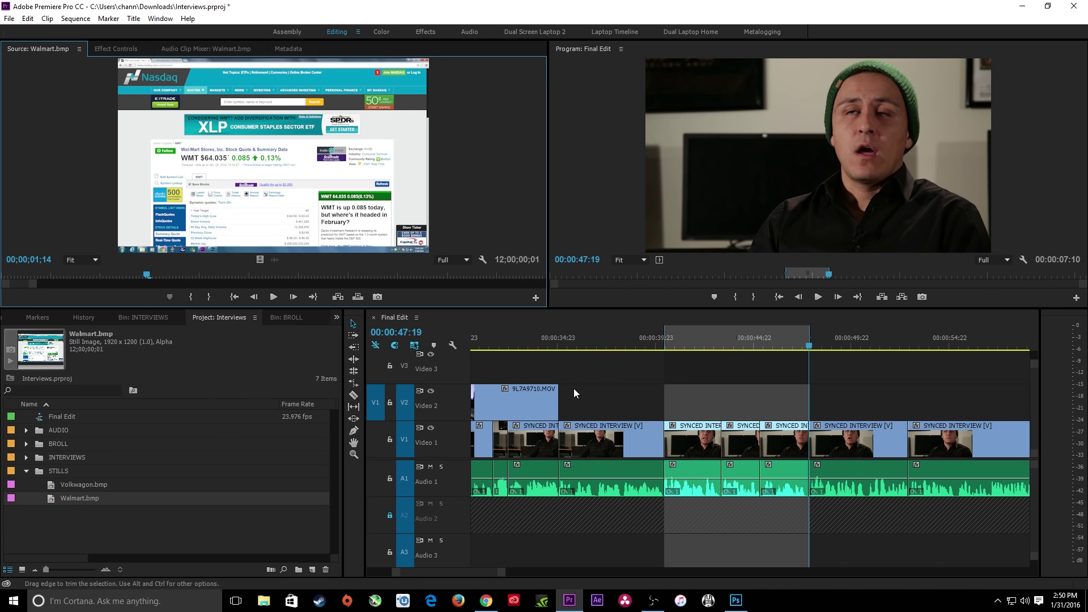
{"action": "key", "text": "period"}
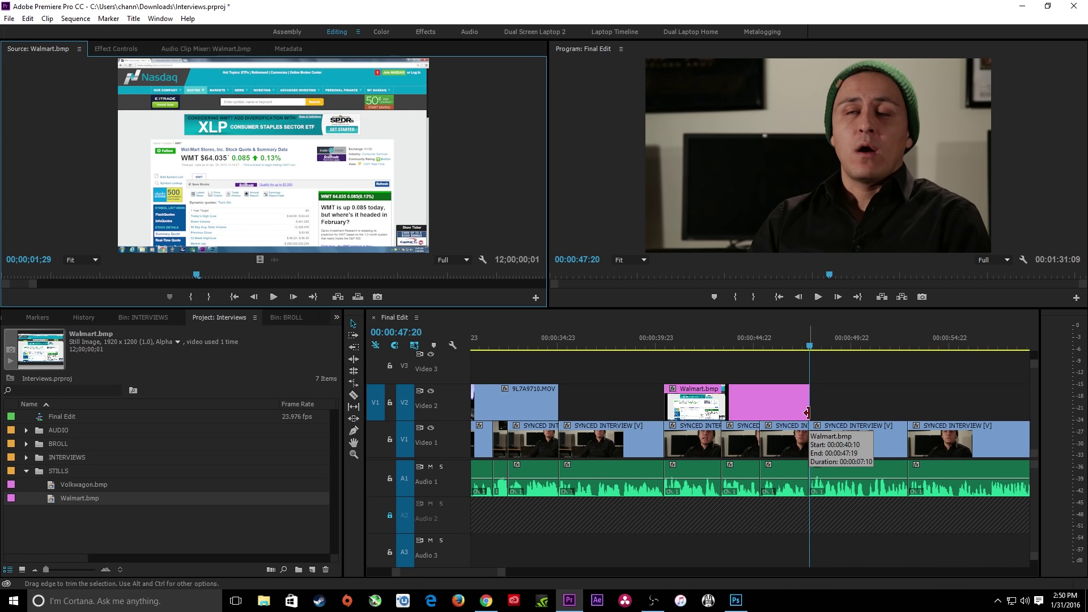
Mark a new sequence range right after the Walmart still, with In at 00:00:47:20 and Out at 00:00:52:20.
{"action": "left_click", "coordinate": [808, 413]}
{"action": "key", "text": "i"}
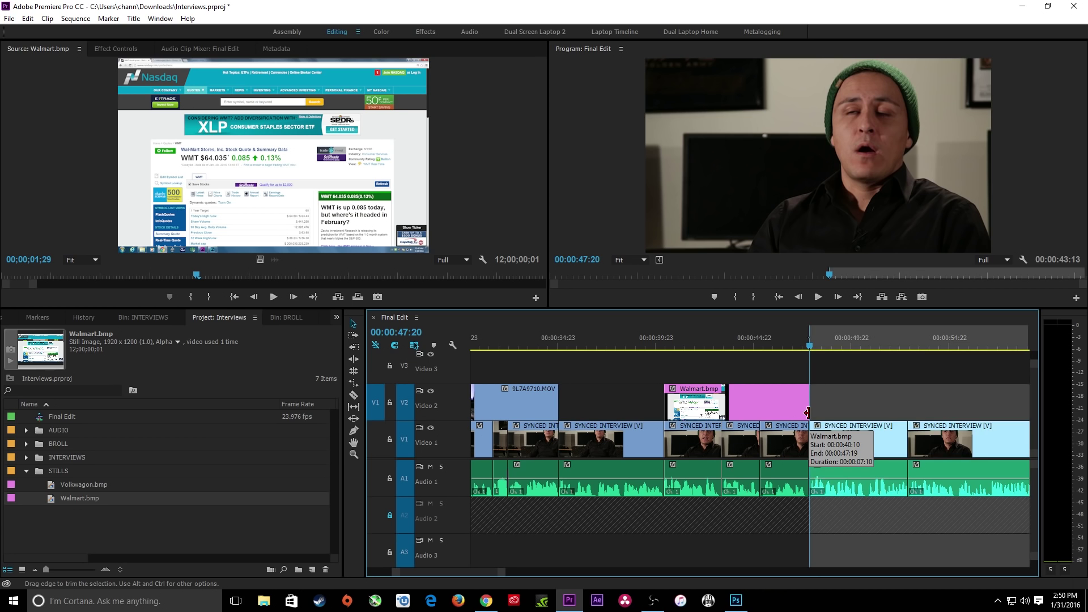
{"action": "key", "text": "minus"}
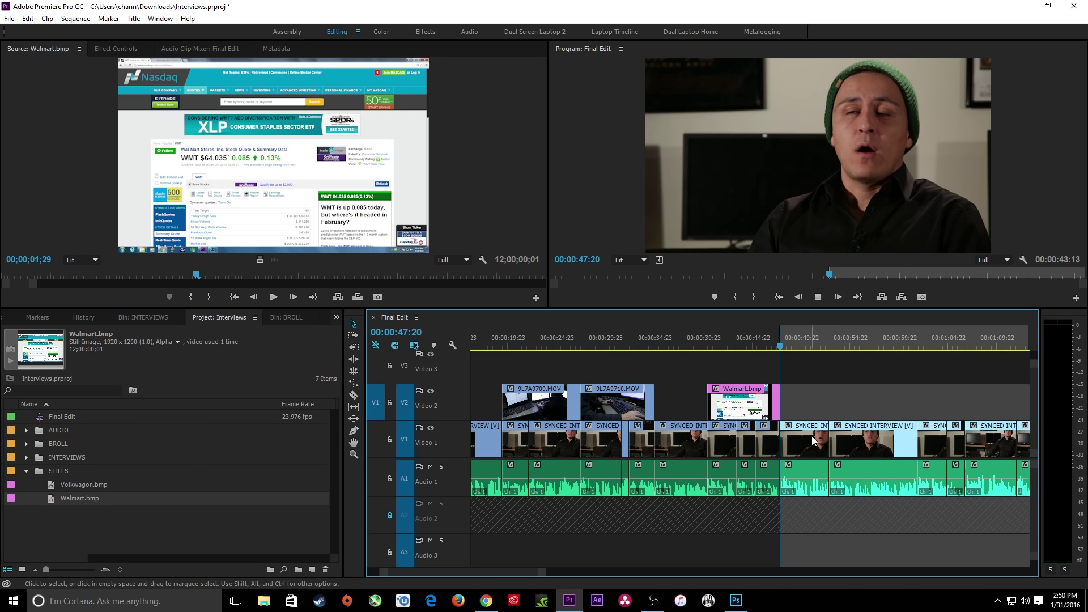
{"action": "key", "text": "space"}
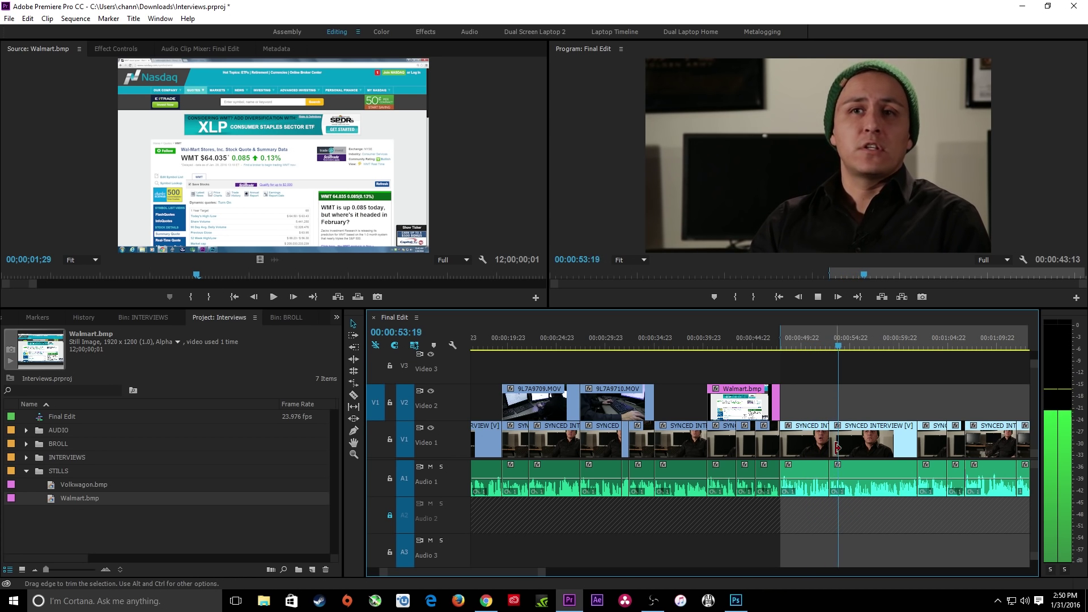
{"action": "key", "text": "space"}
{"action": "key", "text": "o"}
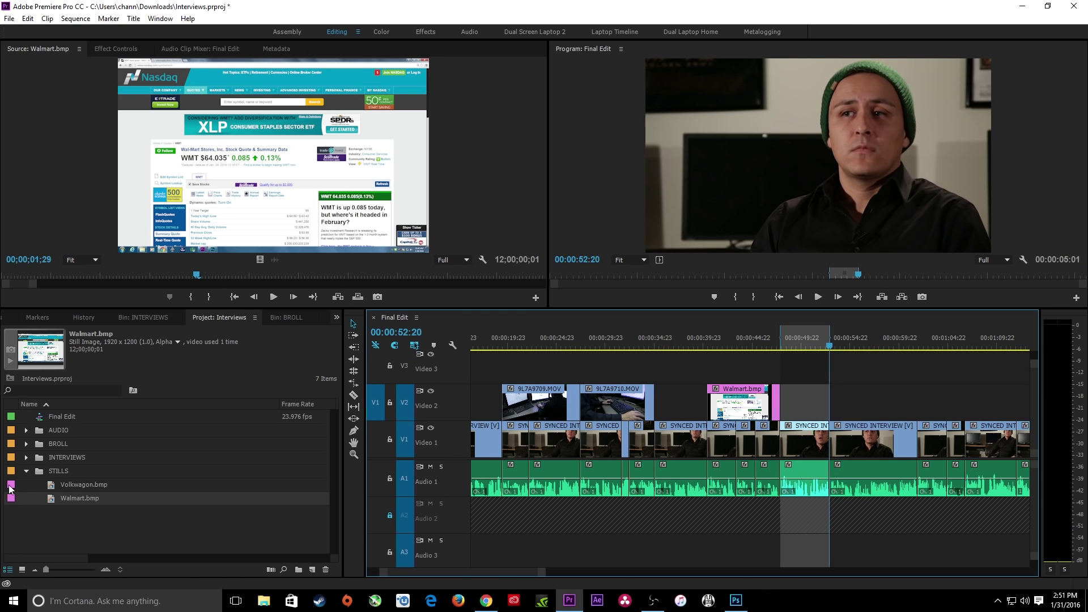
Load Volkwagon.bmp, clear its In and Out points, and overwrite it into the marked range on Video 2.
{"action": "double_click", "coordinate": [83, 484]}
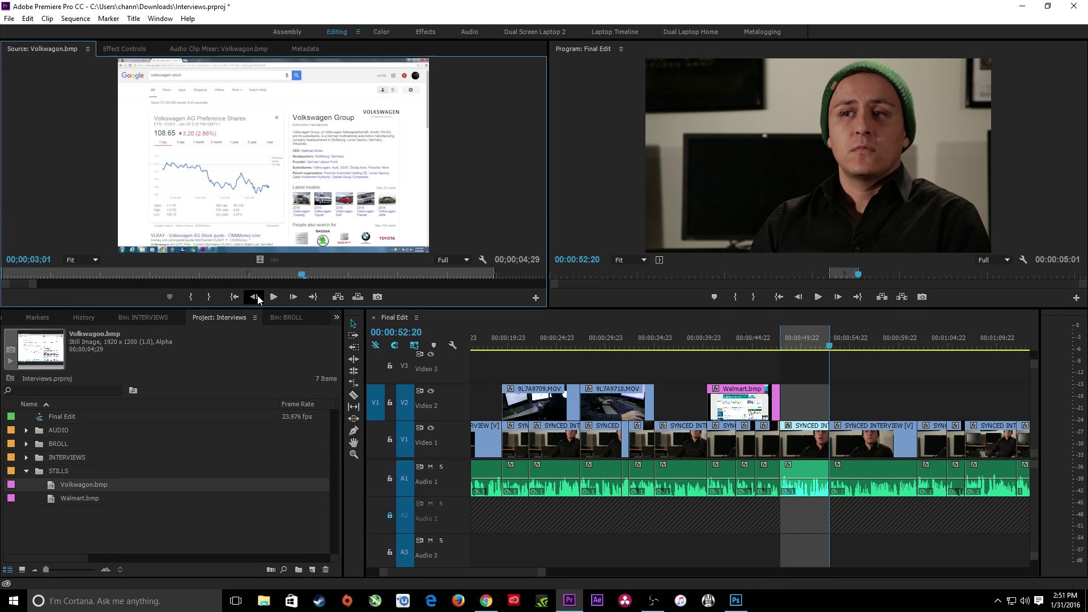
{"action": "key", "text": "period"}
{"action": "left_click", "coordinate": [609, 264]}
{"action": "key", "text": "ctrl+shift+x"}
{"action": "key", "text": "period"}
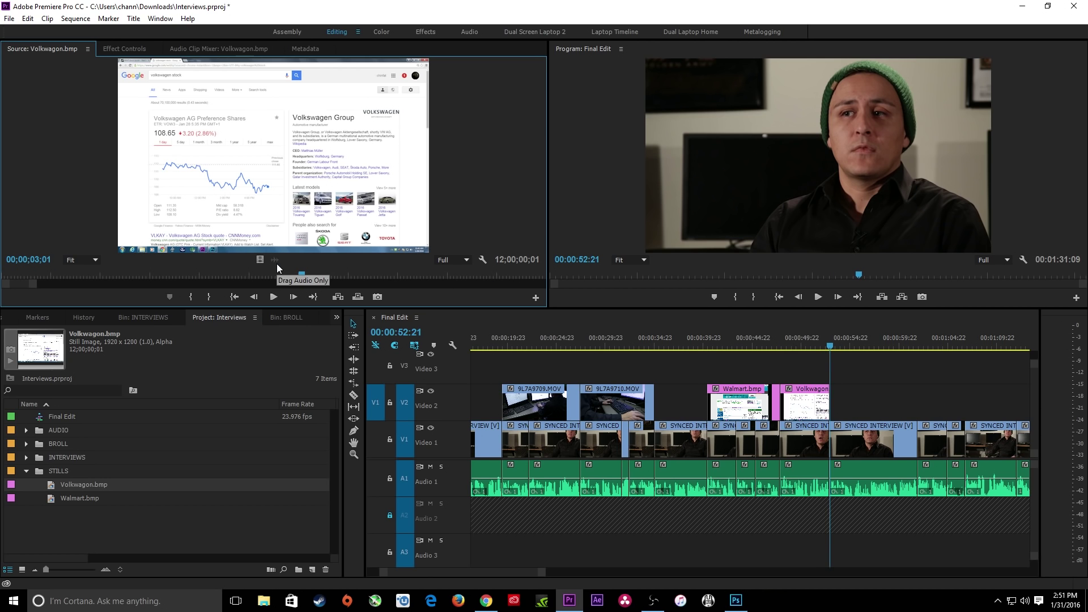
Play back the sequence from within the Walmart still to review the inserted stills.
{"action": "left_click", "coordinate": [731, 344]}
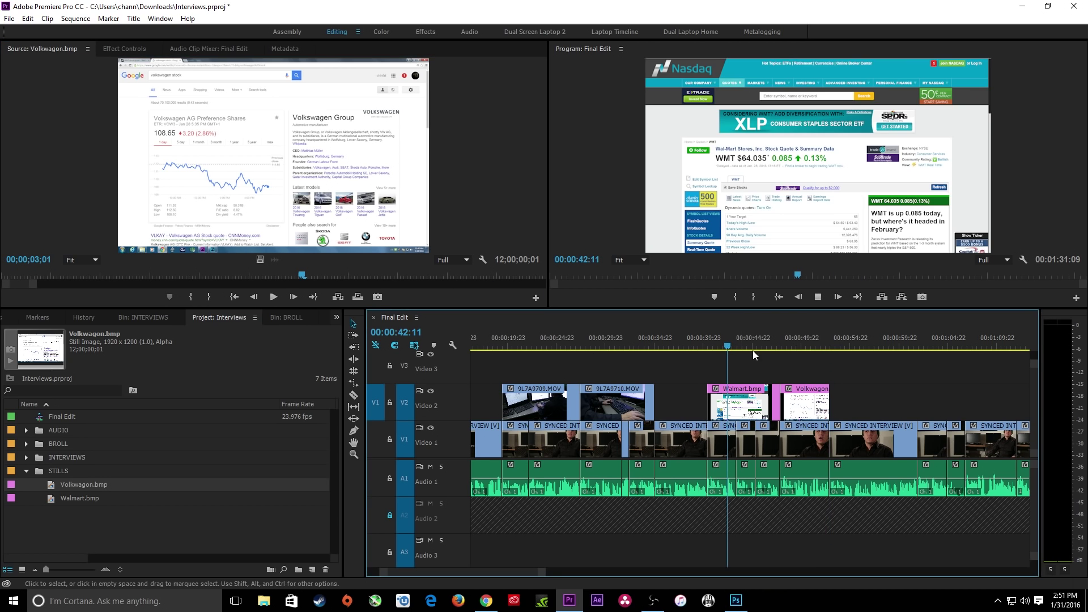
{"action": "key", "text": "space"}
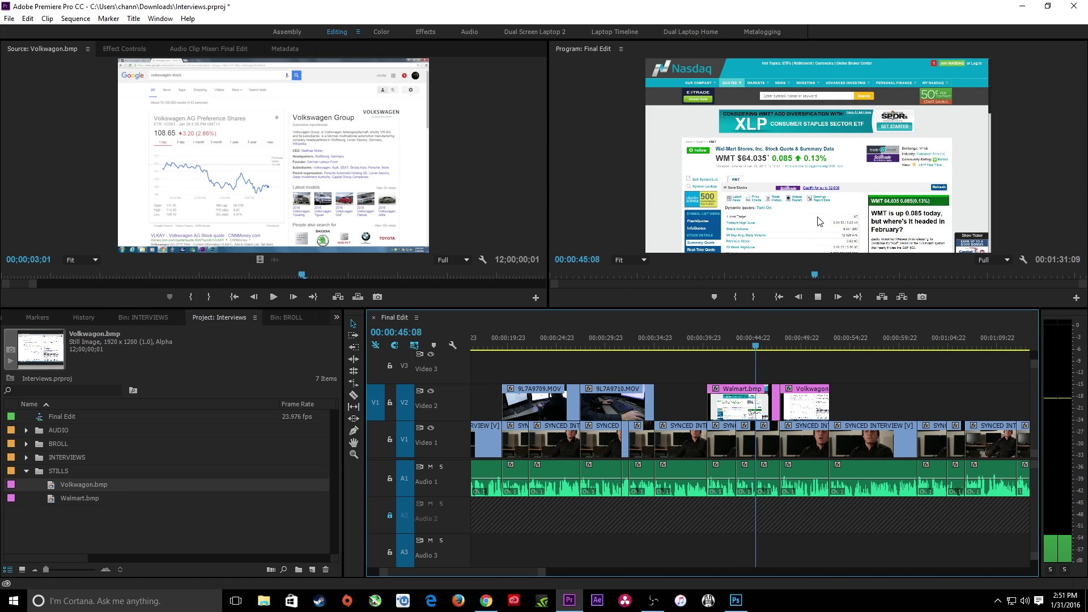
Play on through the Volkwagon.bmp still, stop, and return the playhead to the middle of the Walmart.bmp still at 00:00:45:07.
{"action": "key", "text": "equal"}
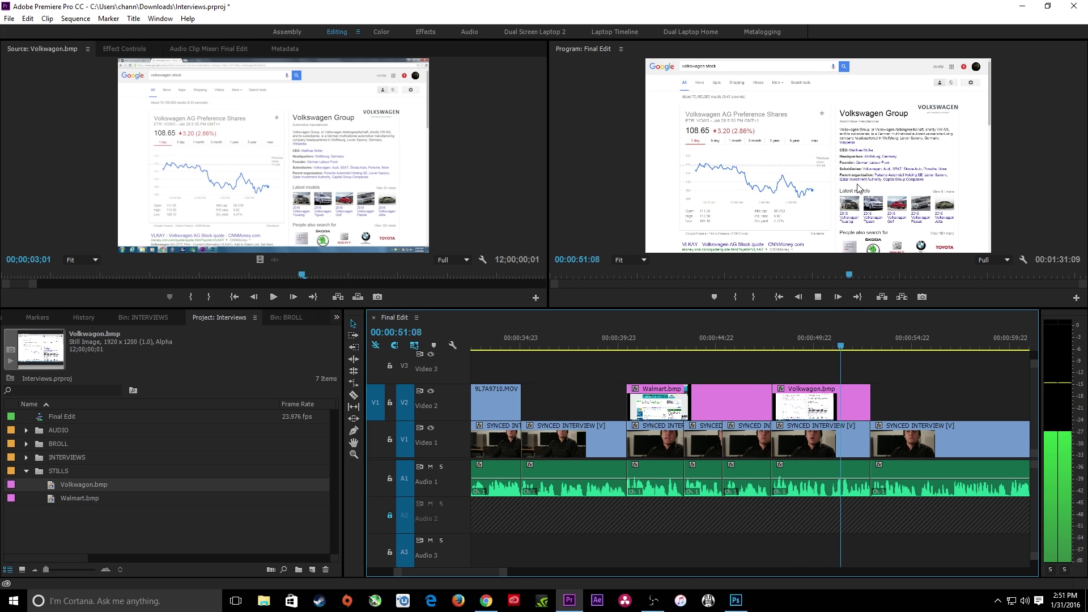
{"action": "key", "text": "space"}
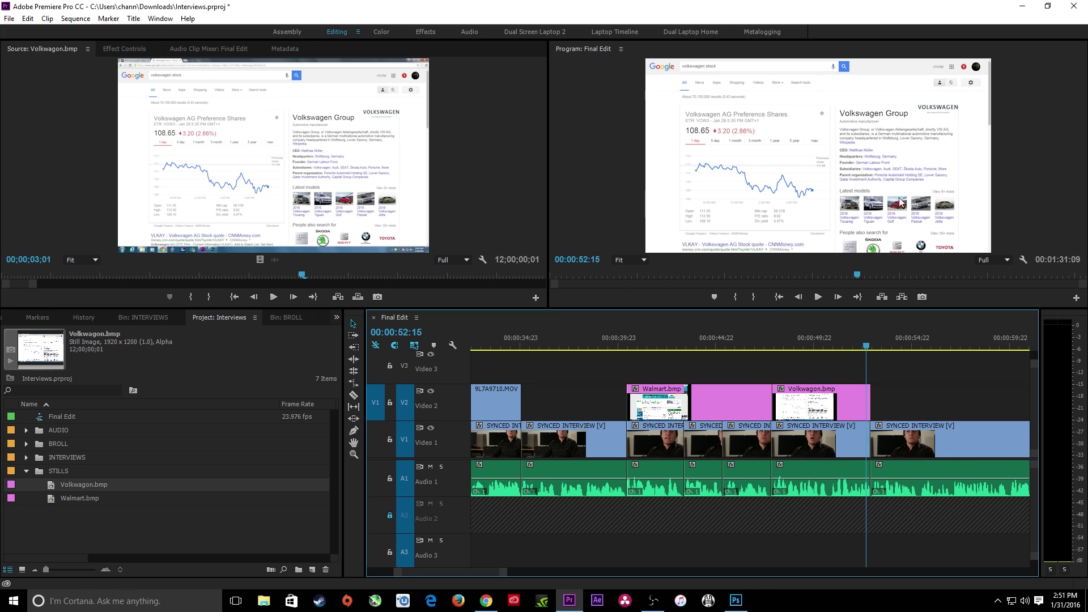
{"action": "left_click", "coordinate": [742, 349]}
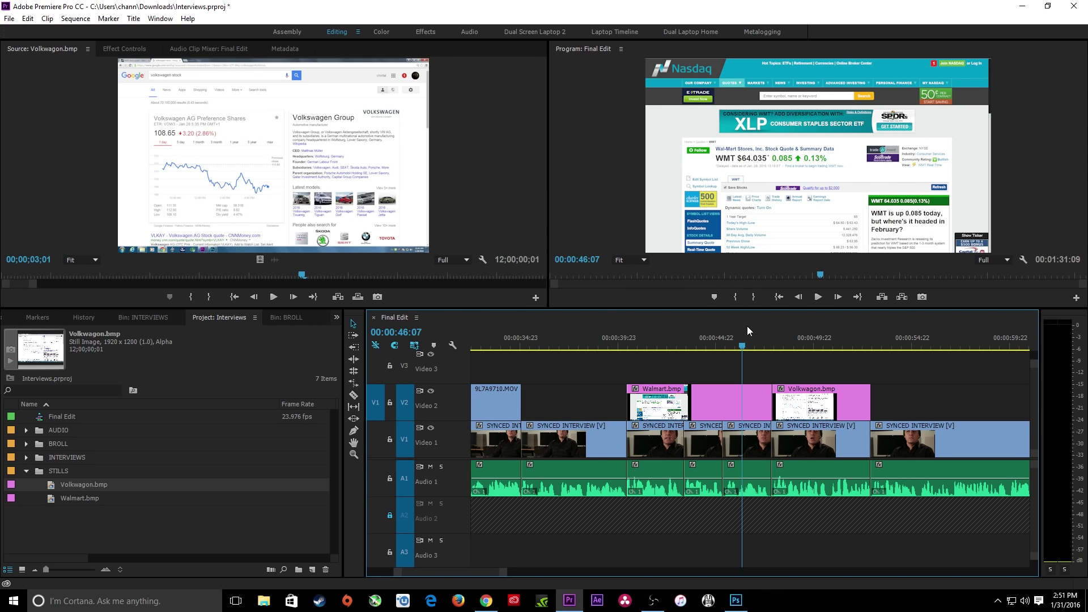
{"action": "key", "text": "="}
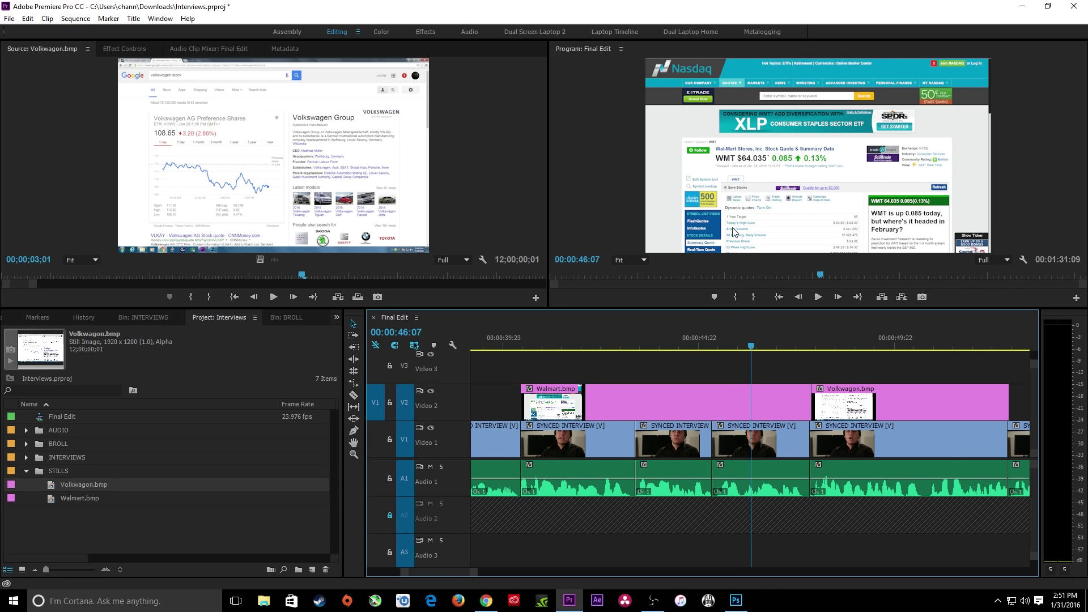
{"action": "left_click", "coordinate": [709, 346]}
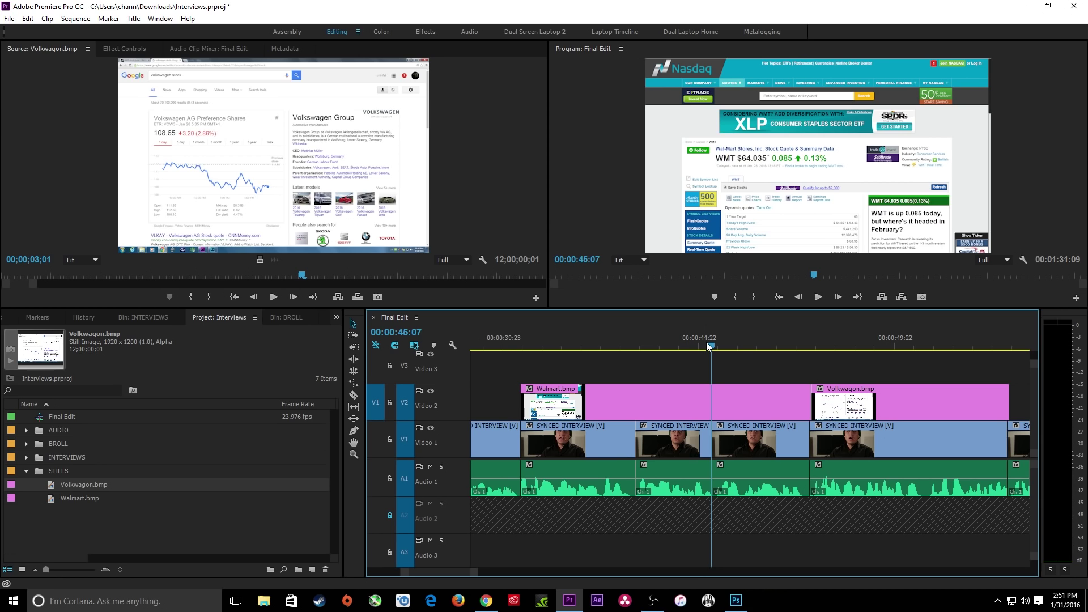
Select the Walmart.bmp still on Video 2, move the playhead to its first frame, and reveal its Motion properties in Effect Controls.
{"action": "left_click", "coordinate": [621, 394]}
{"action": "left_click", "coordinate": [651, 339]}
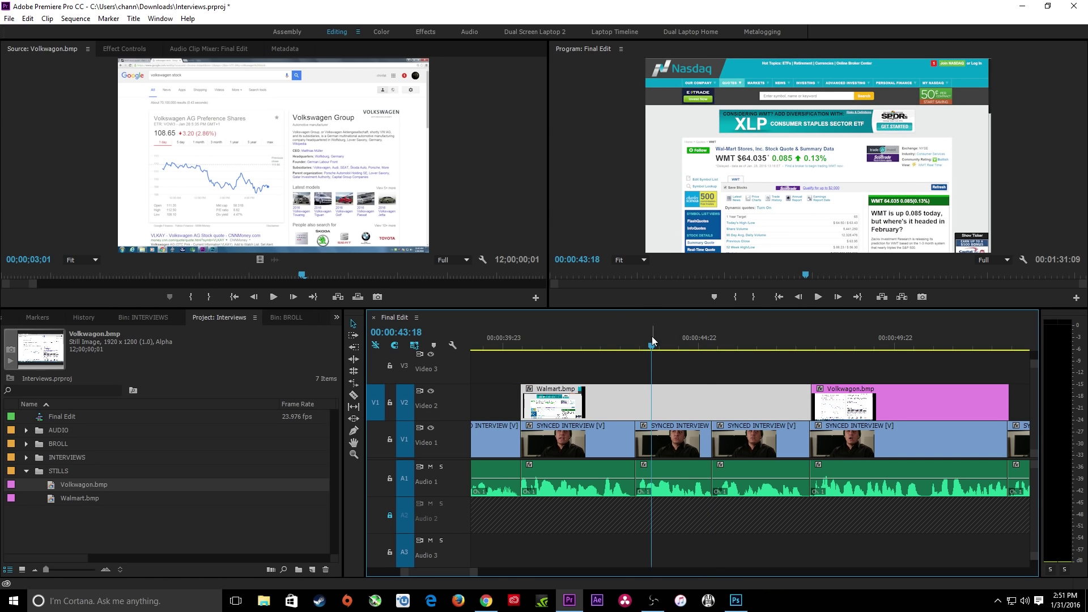
{"action": "key", "text": "Up"}
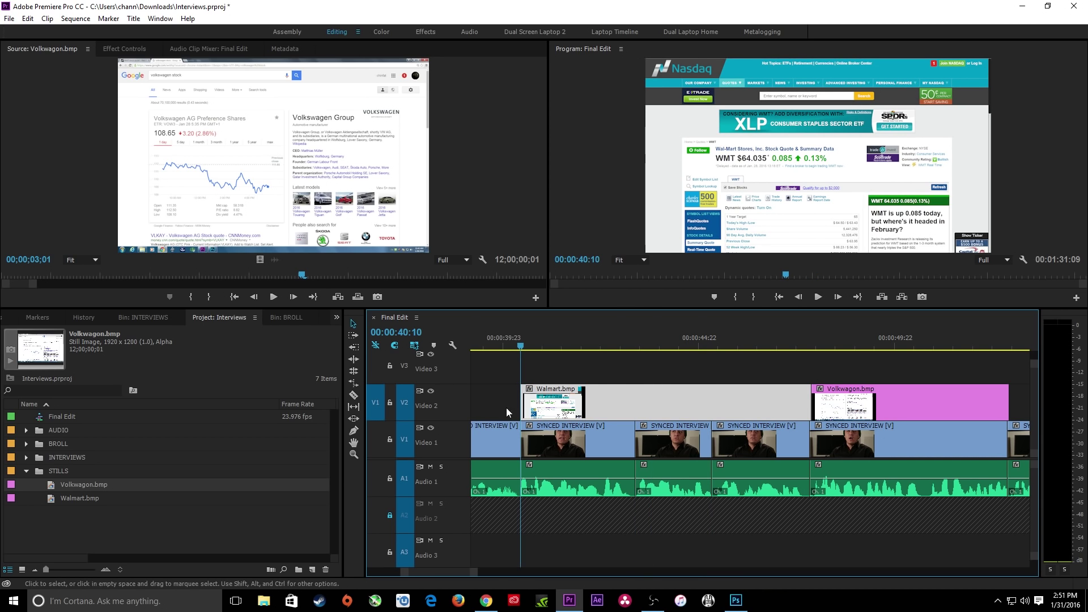
{"action": "left_click", "coordinate": [127, 48]}
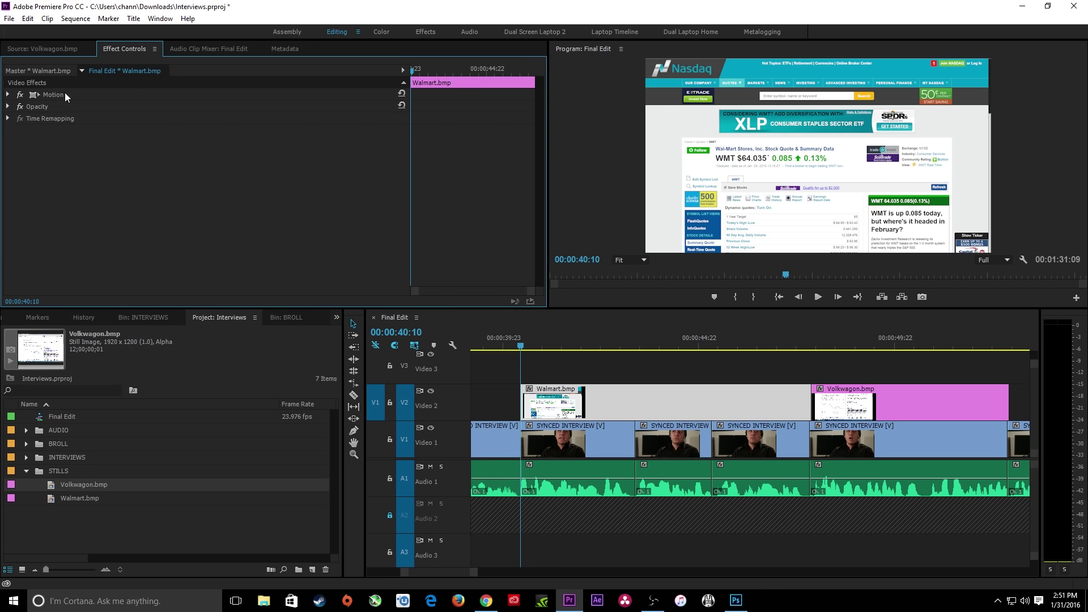
{"action": "left_click_drag", "start_coordinate": [563, 368], "coordinate": [609, 396]}
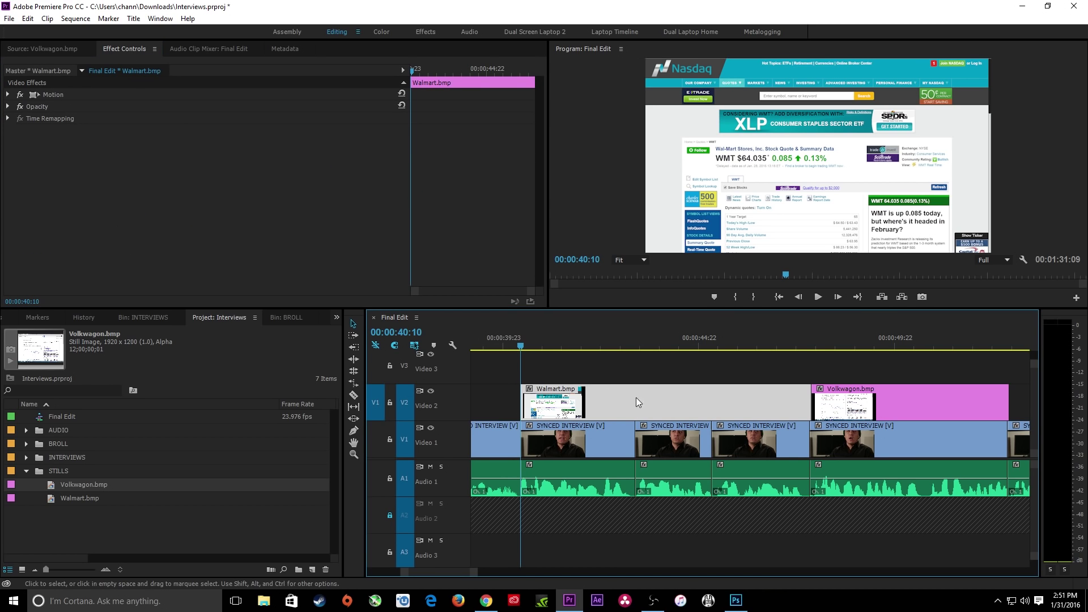
{"action": "left_click", "coordinate": [9, 95]}
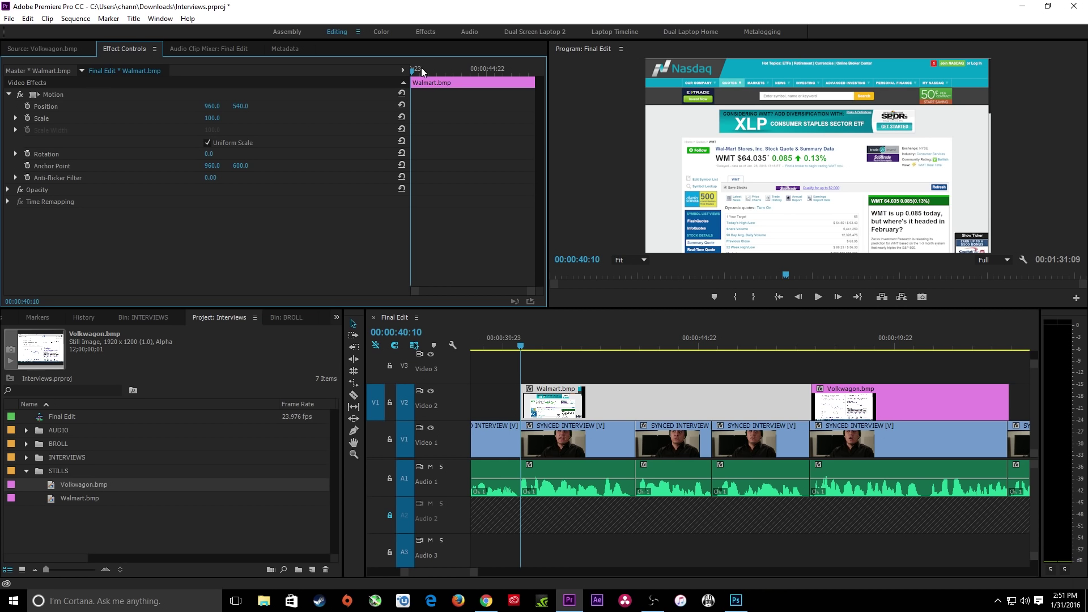
Add Position and Scale keyframes to the Walmart.bmp still at 00:00:42:08 and 00:00:46:03.
{"action": "left_click_drag", "start_coordinate": [421, 67], "coordinate": [445, 70]}
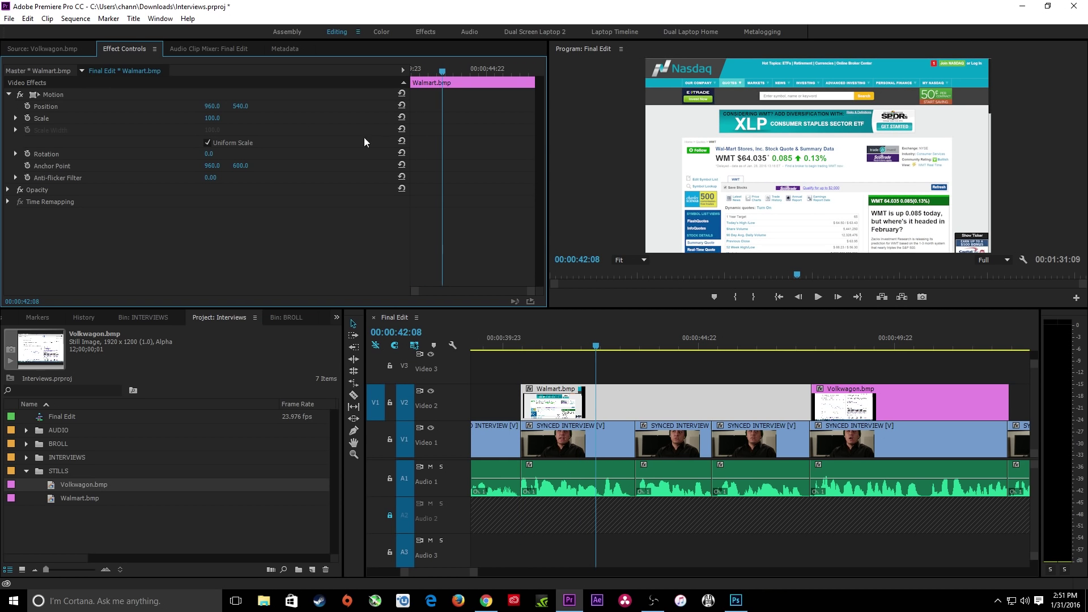
{"action": "left_click", "coordinate": [27, 106]}
{"action": "left_click", "coordinate": [27, 118]}
{"action": "left_click_drag", "start_coordinate": [447, 71], "coordinate": [506, 70]}
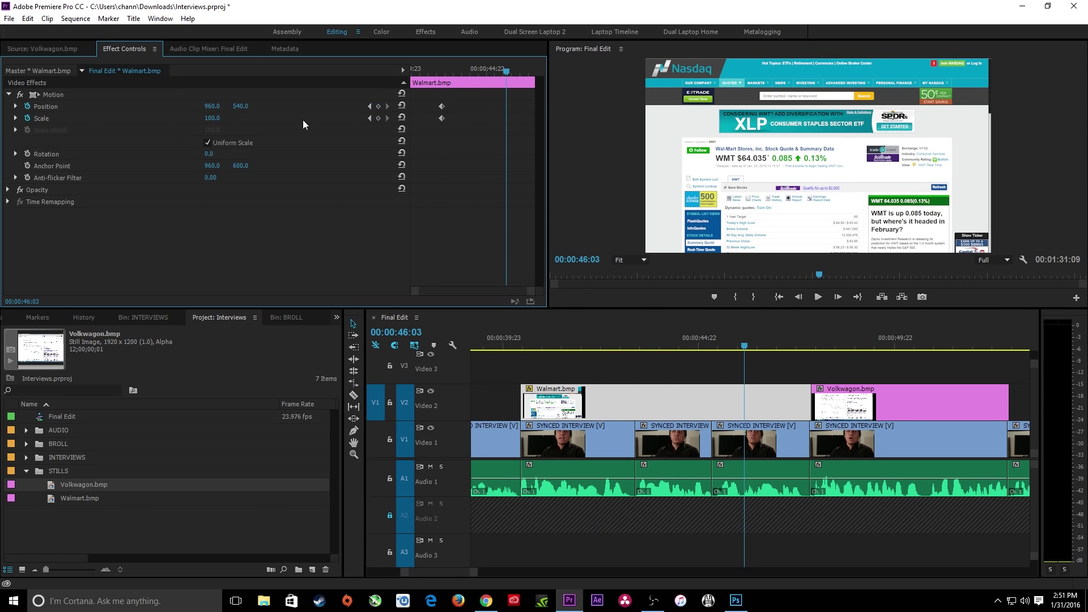
{"action": "left_click", "coordinate": [378, 106]}
{"action": "left_click", "coordinate": [378, 118]}
At the first keyframe pair, set the Walmart.bmp still's Scale to 253 and its Position to 1611, 543.
{"action": "left_click", "coordinate": [370, 106]}
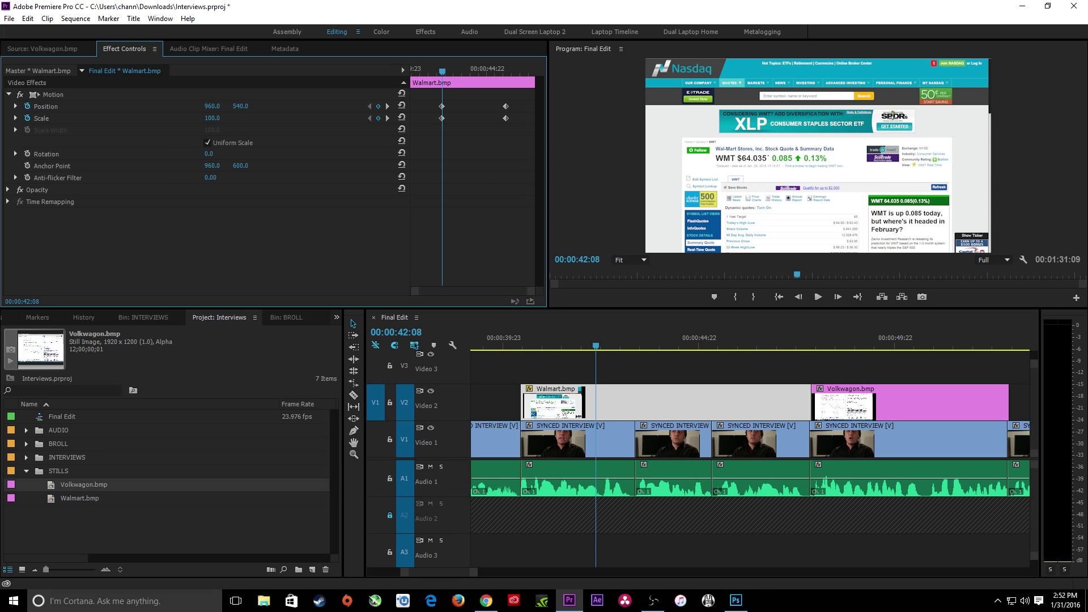
{"action": "left_click_drag", "start_coordinate": [212, 118], "coordinate": [245, 109]}
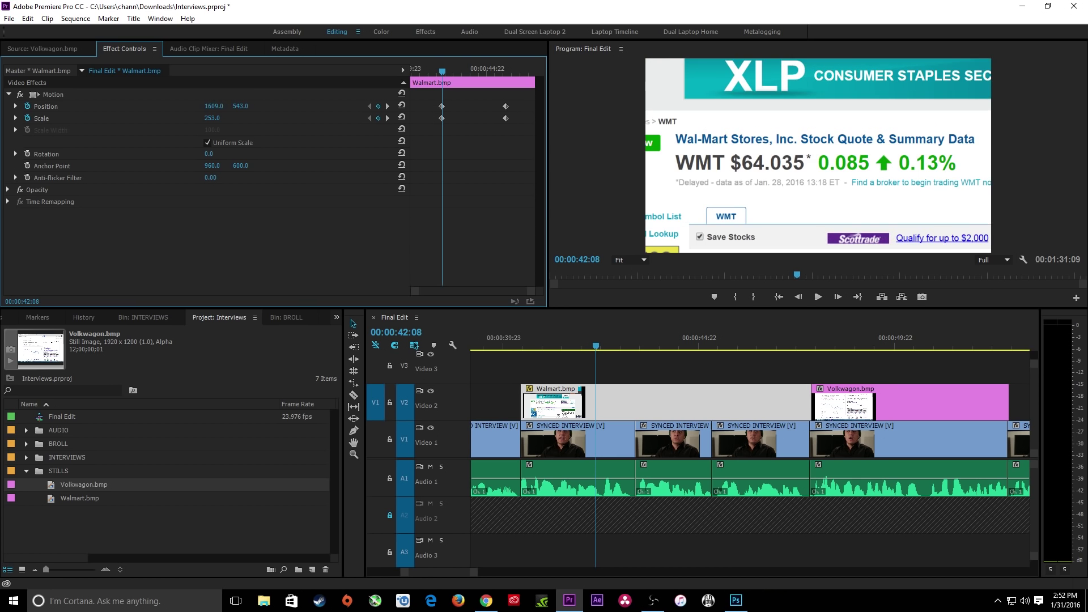
{"action": "left_click_drag", "start_coordinate": [233, 113], "coordinate": [235, 116]}
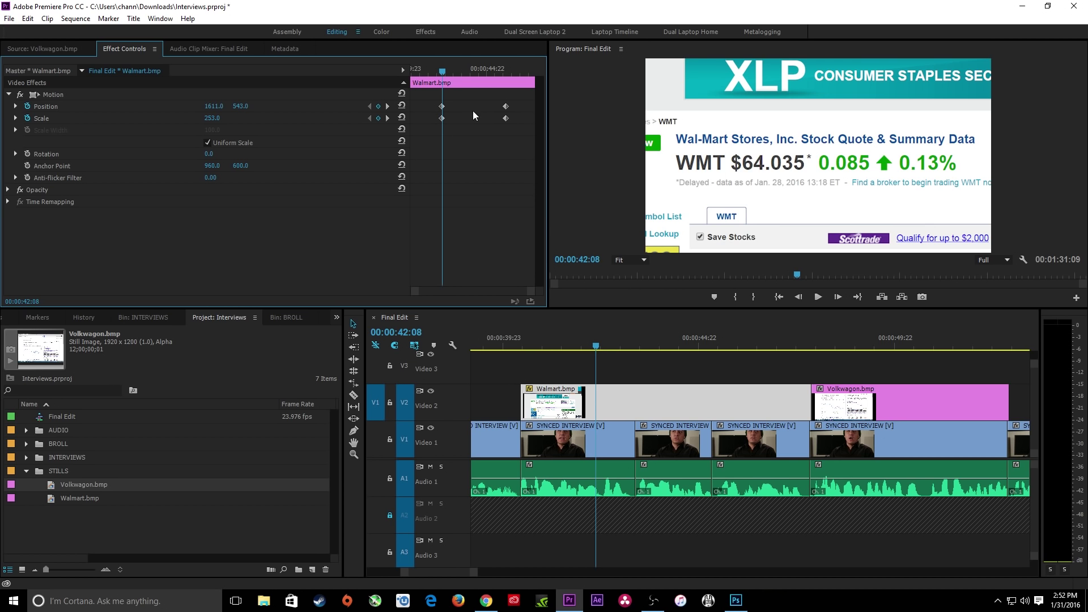
Play back the Walmart.bmp still's zoom-out from the first keyframes past the last ones.
{"action": "key", "text": "space"}
{"action": "key", "text": "space"}
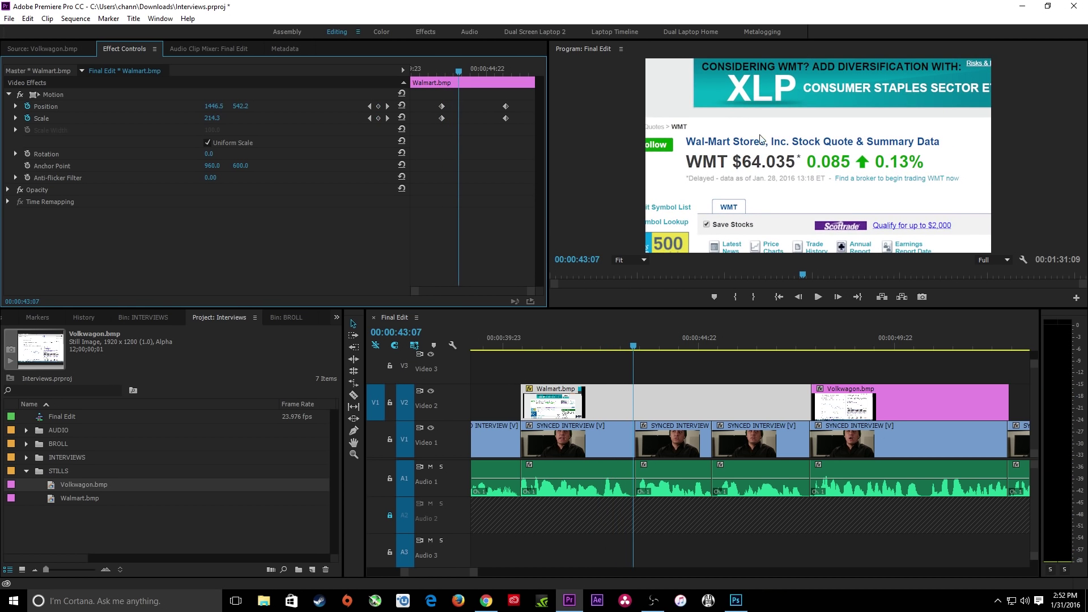
{"action": "key", "text": "space"}
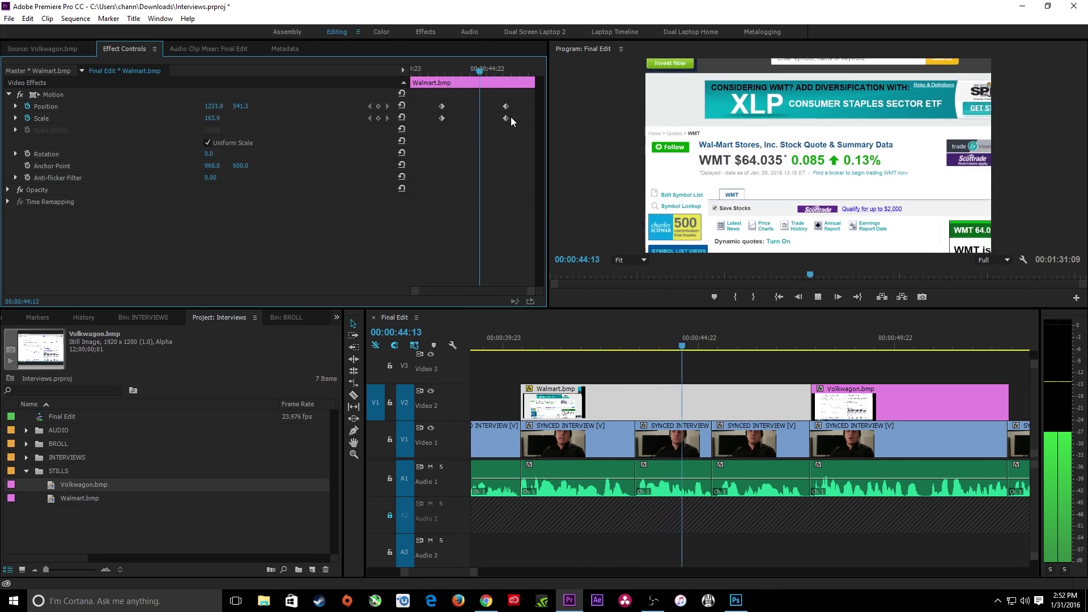
{"action": "key", "text": "space"}
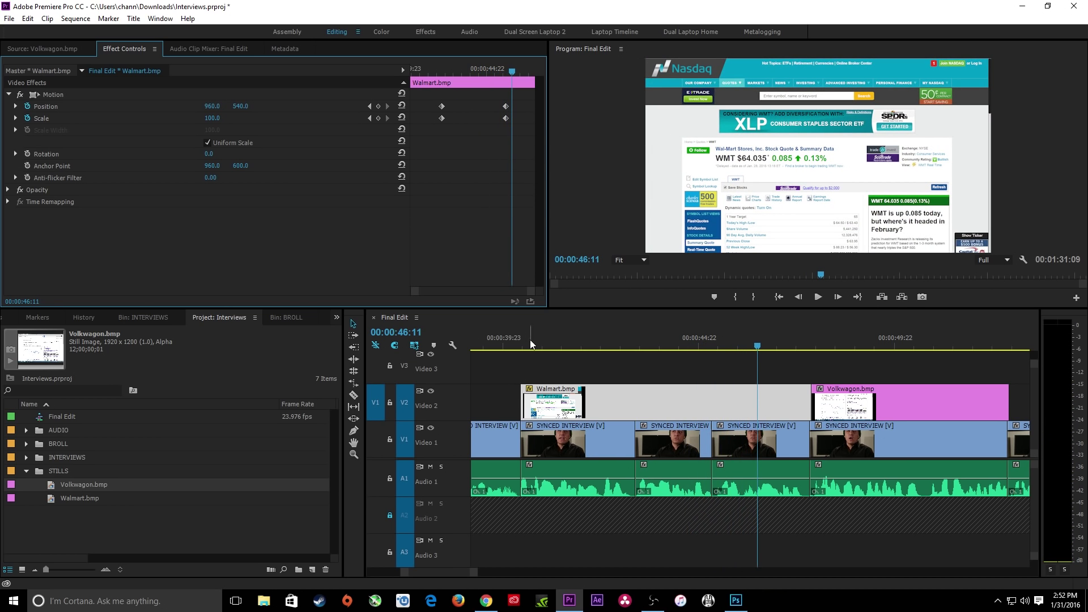
Extend the start of the Walmart.bmp still on Video 2 earlier, to about 00:00:39:19.
{"action": "key", "text": "="}
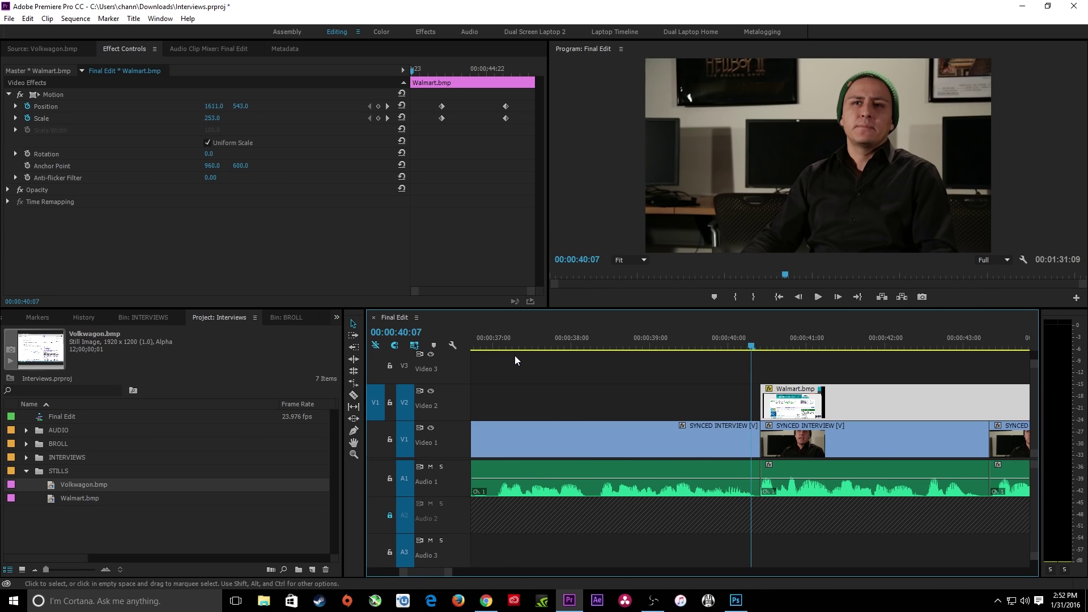
{"action": "left_click_drag", "start_coordinate": [778, 420], "coordinate": [721, 374]}
{"action": "key", "text": "-"}
{"action": "key", "text": "-"}
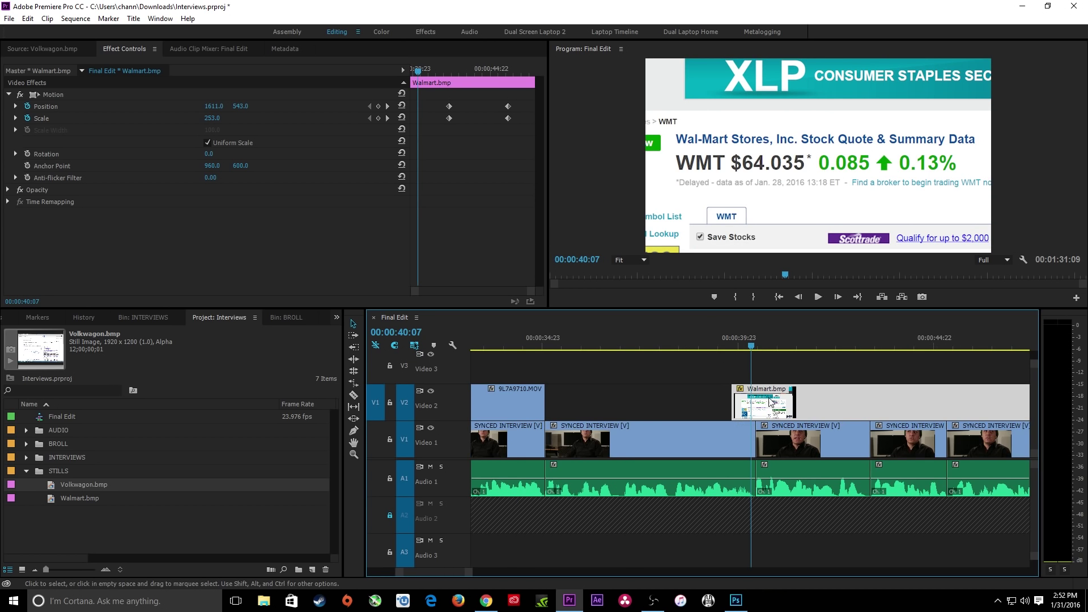
Apply the default Cross Dissolve to the edges of both the Walmart.bmp and Volkwagon.bmp stills on Video 2, then deselect them.
{"action": "left_click_drag", "start_coordinate": [851, 365], "coordinate": [969, 401]}
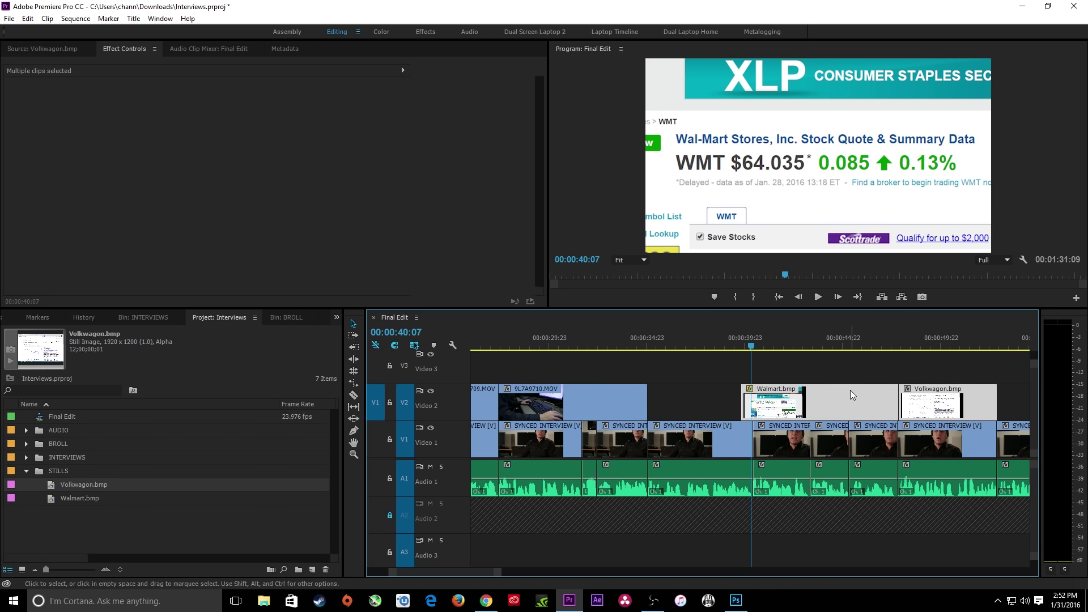
{"action": "key", "text": "shift+d"}
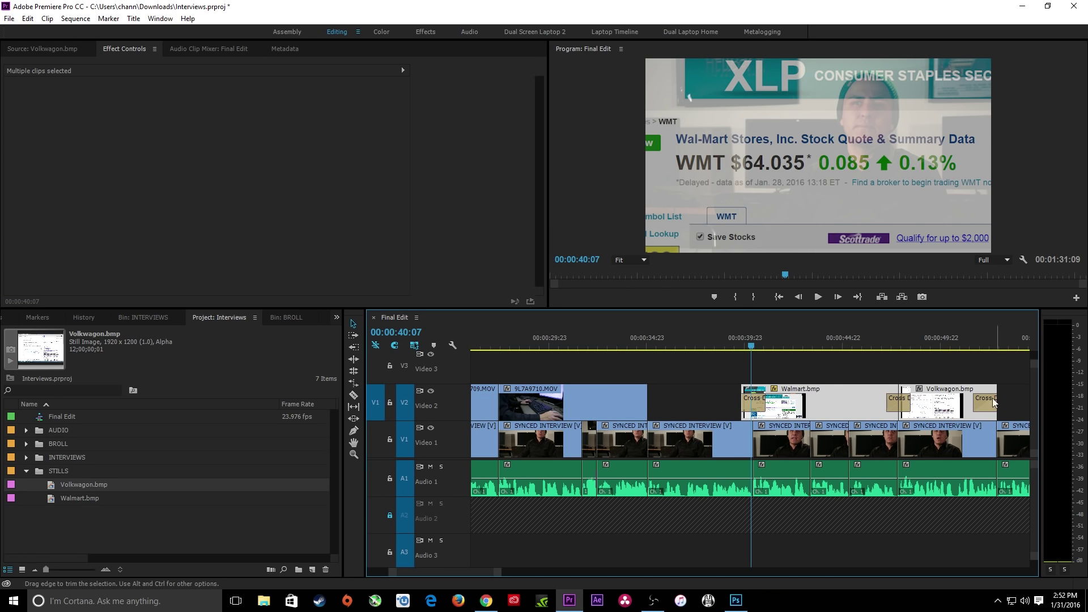
{"action": "left_click", "coordinate": [767, 384]}
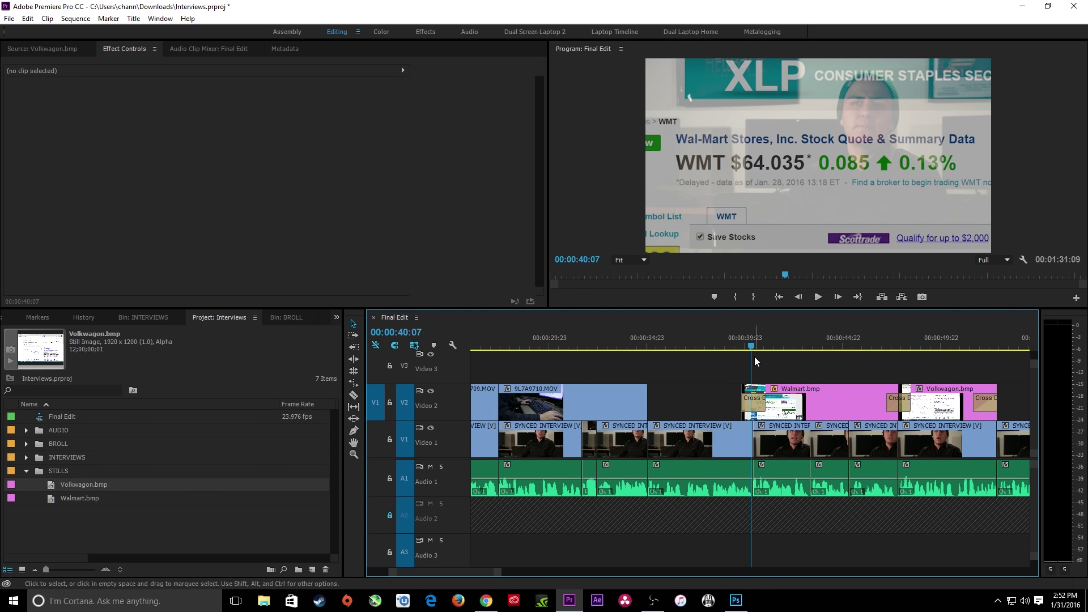
Extend the Walmart.bmp still's start back to 00:00:39:05 and shorten its opening Cross Dissolve to 00:00:01:04.
{"action": "key", "text": "equal"}
{"action": "key", "text": "equal"}
{"action": "key", "text": "equal"}
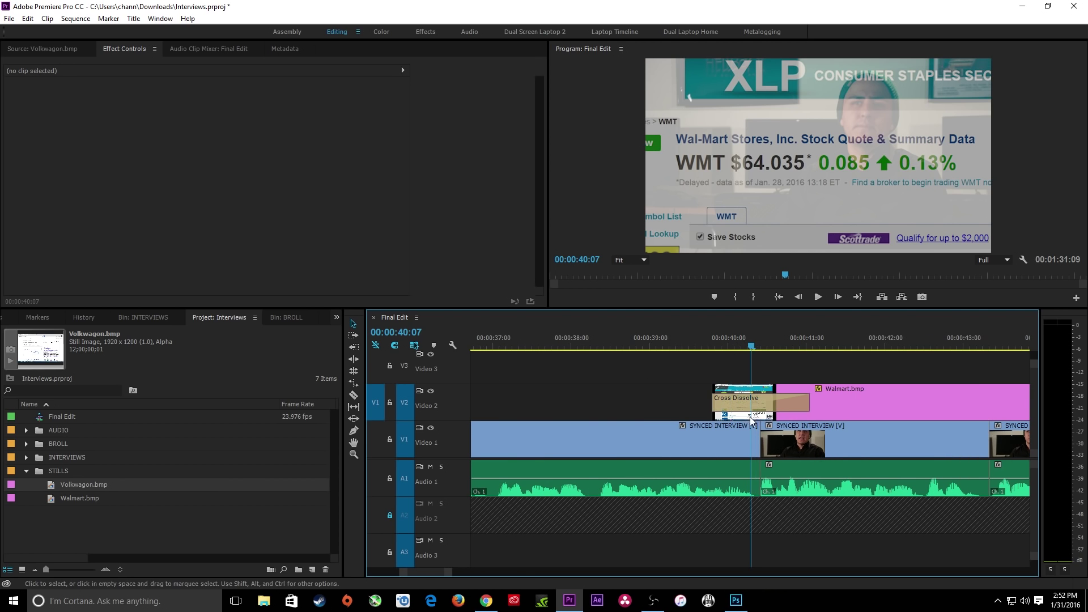
{"action": "left_click_drag", "start_coordinate": [790, 409], "coordinate": [755, 403]}
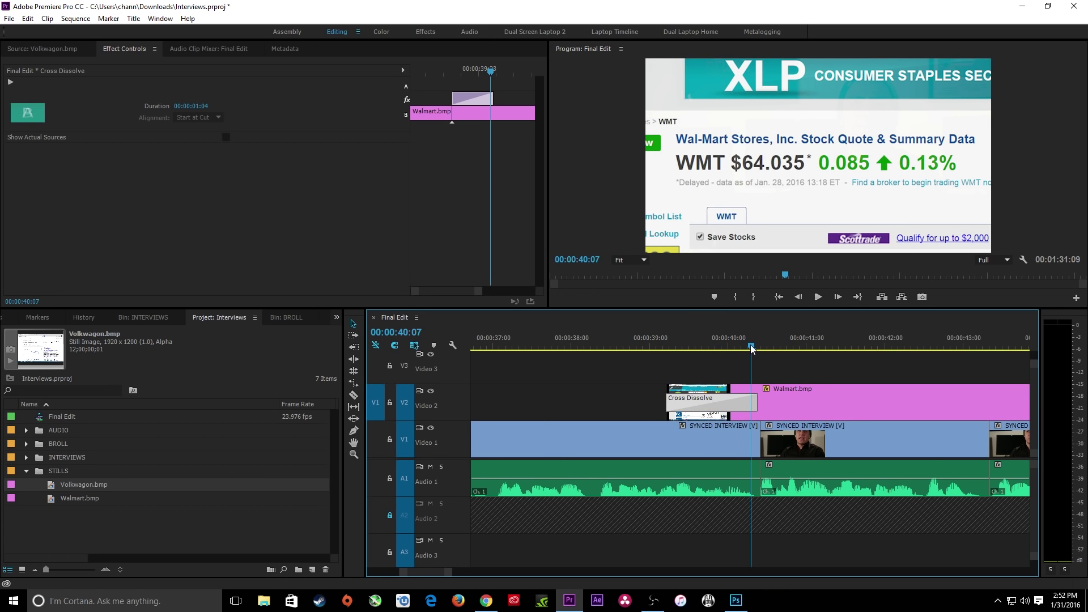
{"action": "key", "text": "minus"}
{"action": "key", "text": "minus"}
{"action": "key", "text": "minus"}
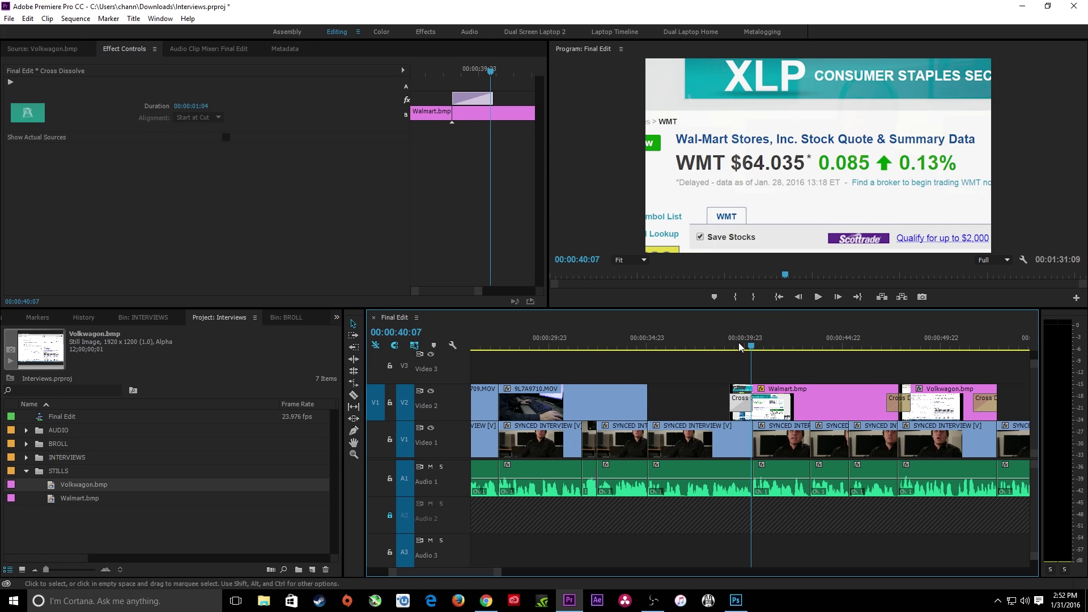
Play back the sequence from just before the Walmart.bmp still to check its opening Cross Dissolve.
{"action": "left_click", "coordinate": [725, 329]}
{"action": "key", "text": "space"}
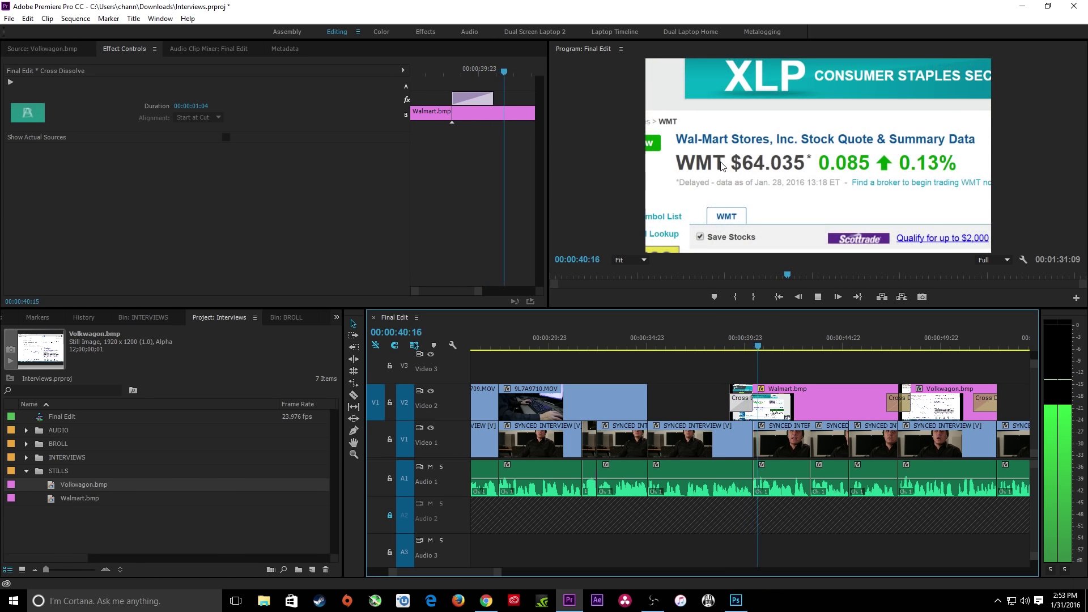
{"action": "key", "text": "space"}
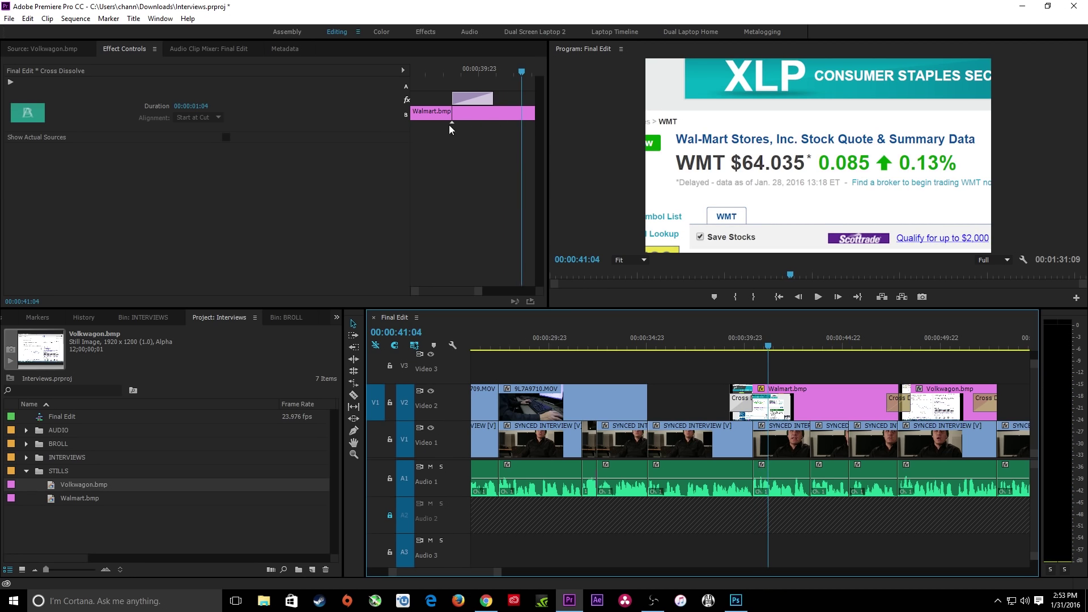
Move the Walmart.bmp still's first Position and Scale keyframes to the very start of the clip.
{"action": "left_click", "coordinate": [807, 389]}
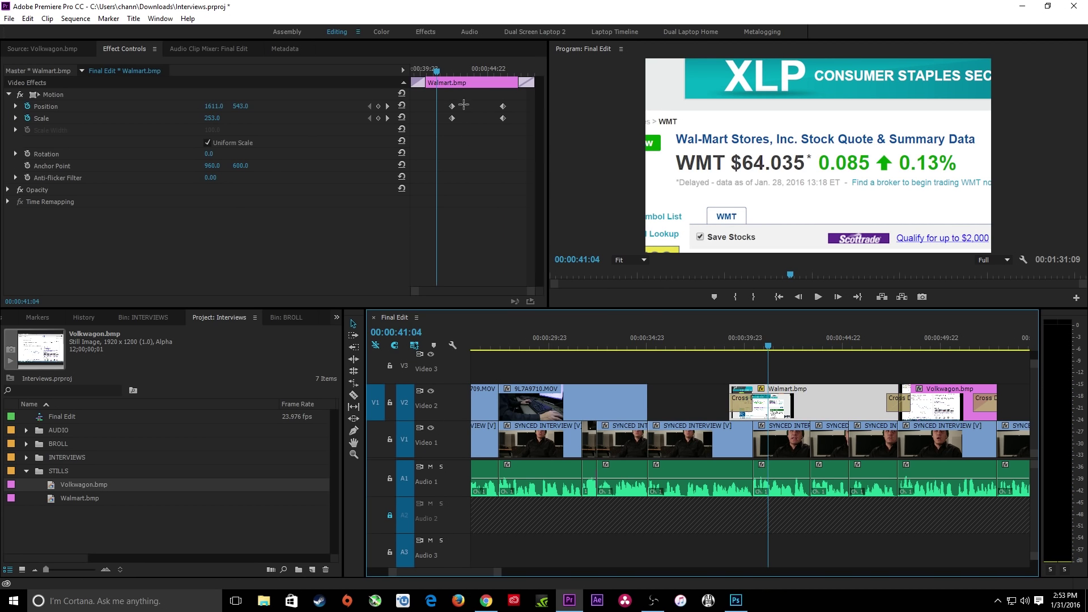
{"action": "left_click_drag", "start_coordinate": [464, 104], "coordinate": [407, 107]}
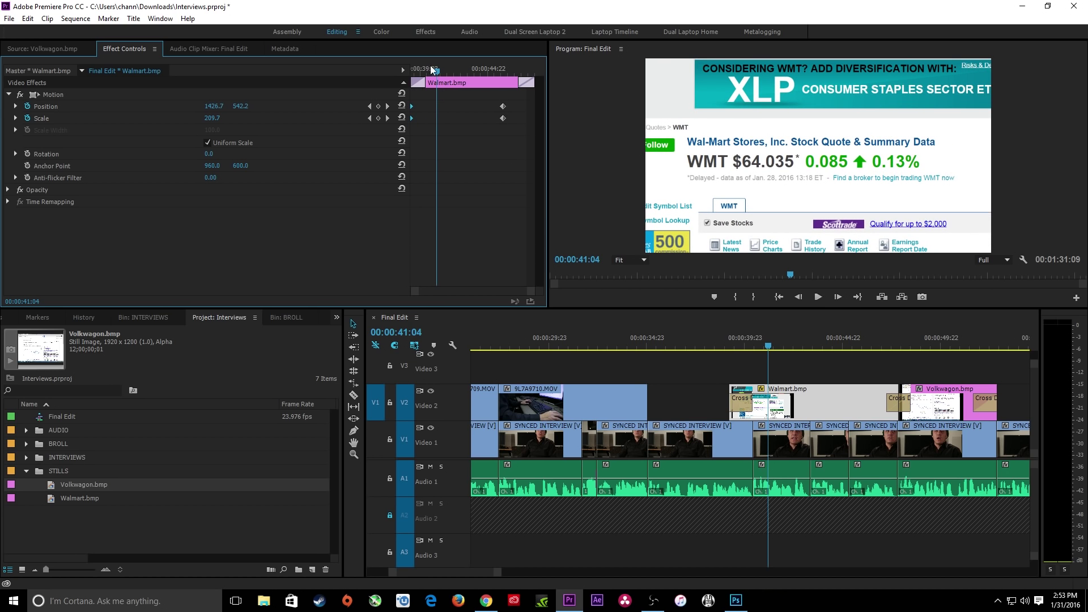
Play back the Walmart.bmp still from its first frame into the dissolve to the Volkwagon.bmp still.
{"action": "left_click_drag", "start_coordinate": [433, 69], "coordinate": [401, 66]}
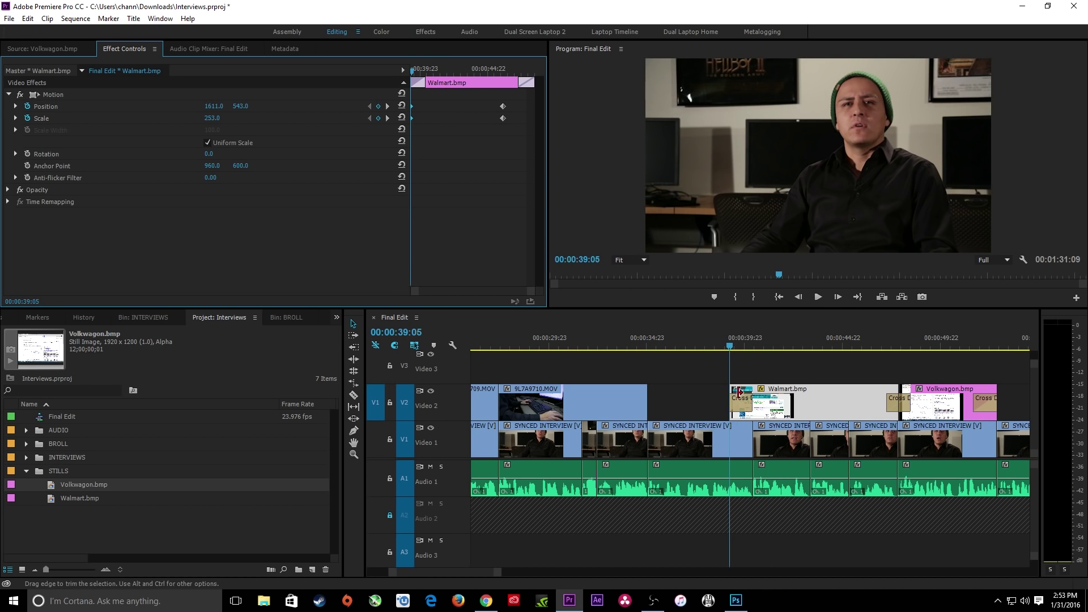
{"action": "key", "text": "space"}
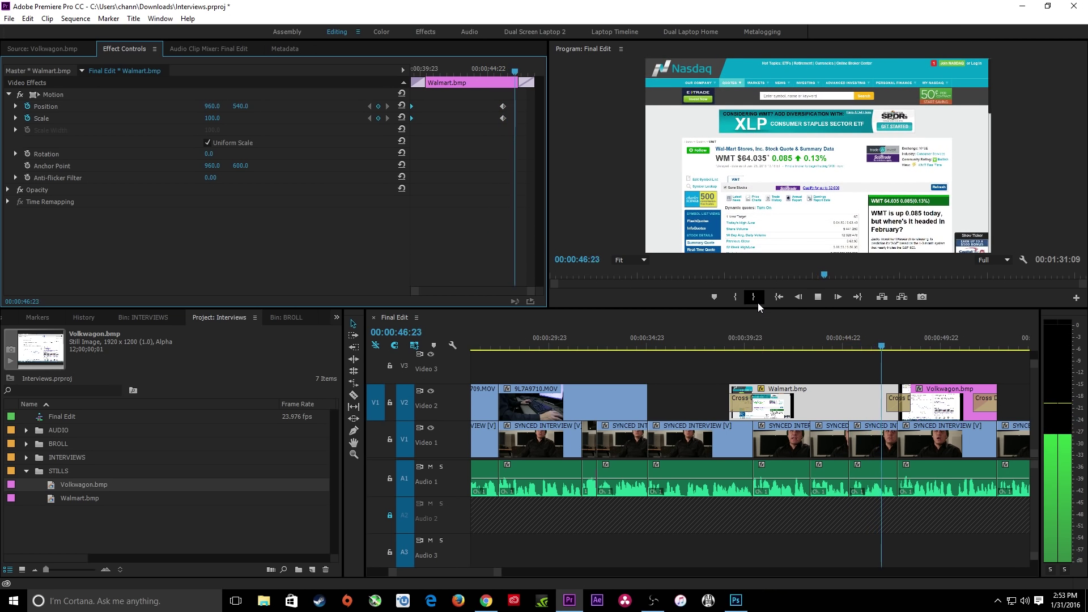
{"action": "key", "text": "space"}
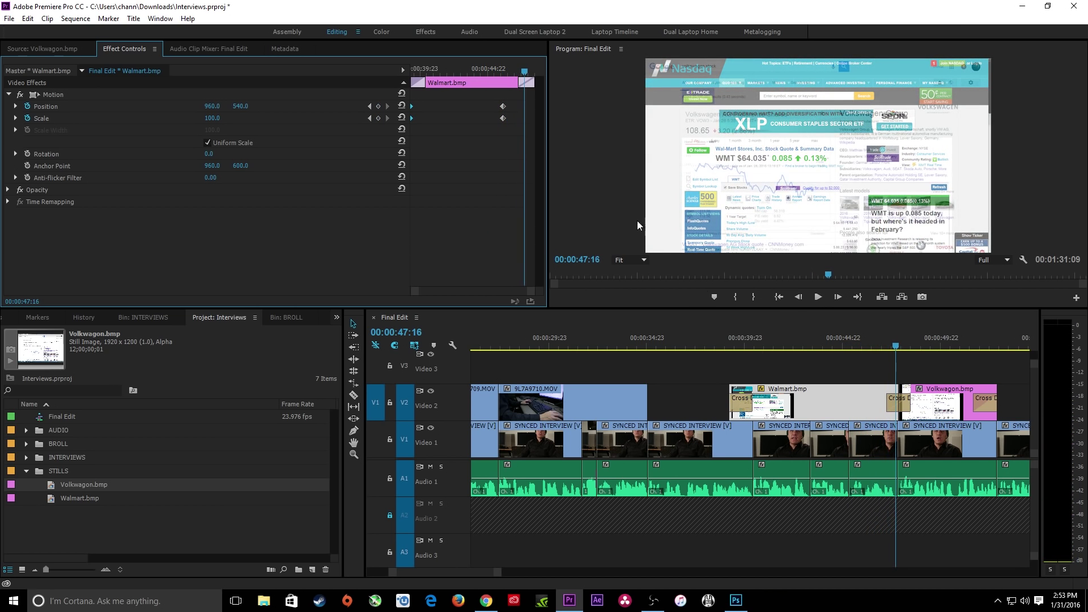
Apply Ease In temporal interpolation to the Walmart.bmp still's last Position and Scale keyframes.
{"action": "left_click", "coordinate": [502, 72]}
{"action": "key", "text": "equal"}
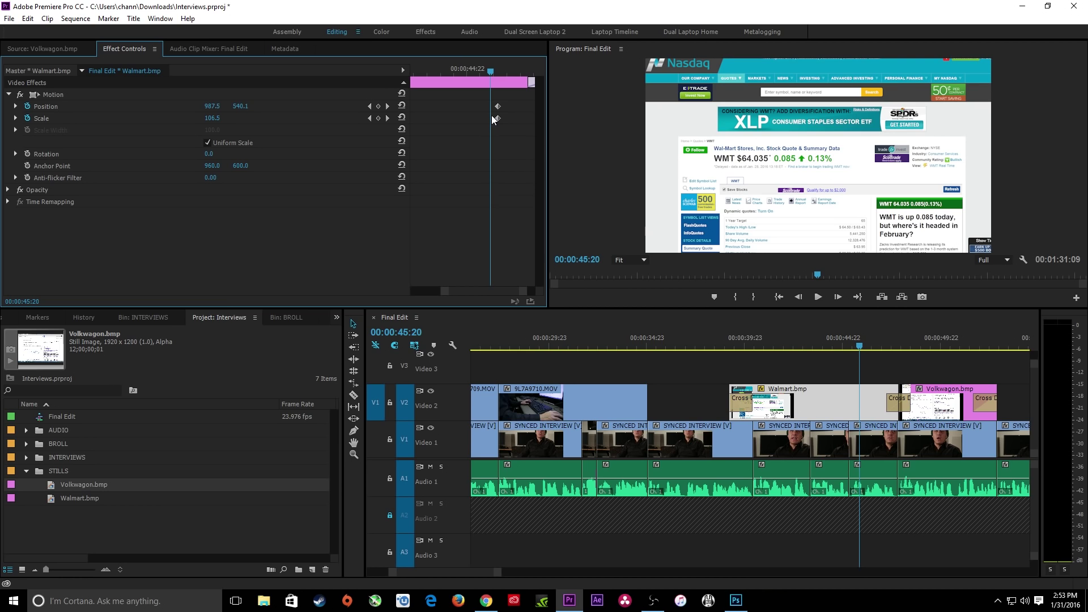
{"action": "left_click_drag", "start_coordinate": [500, 102], "coordinate": [486, 128]}
{"action": "right_click", "coordinate": [498, 107]}
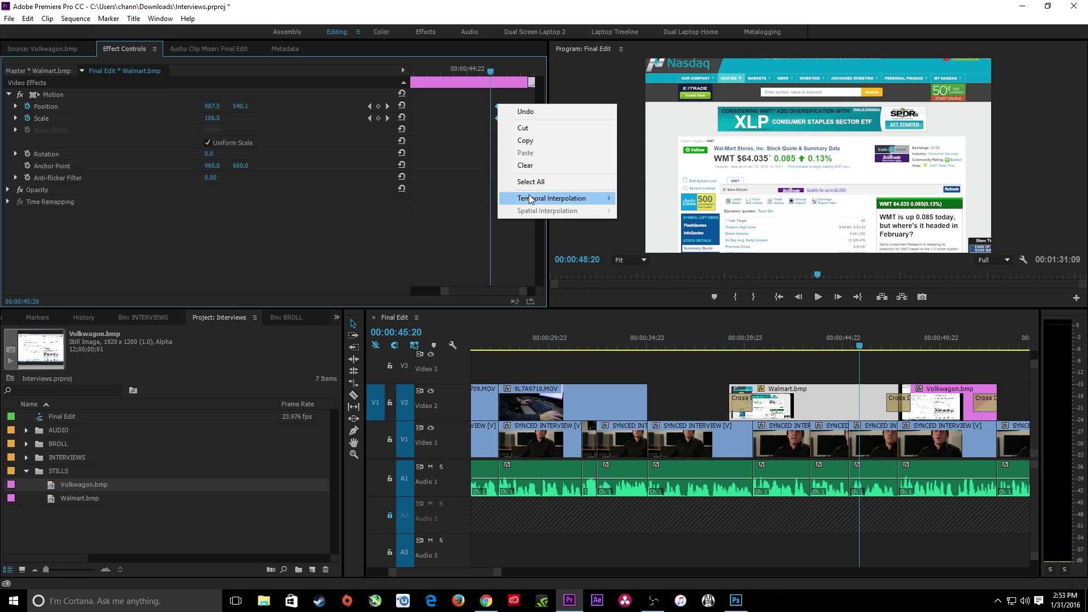
{"action": "mouse_move", "coordinate": [531, 199]}
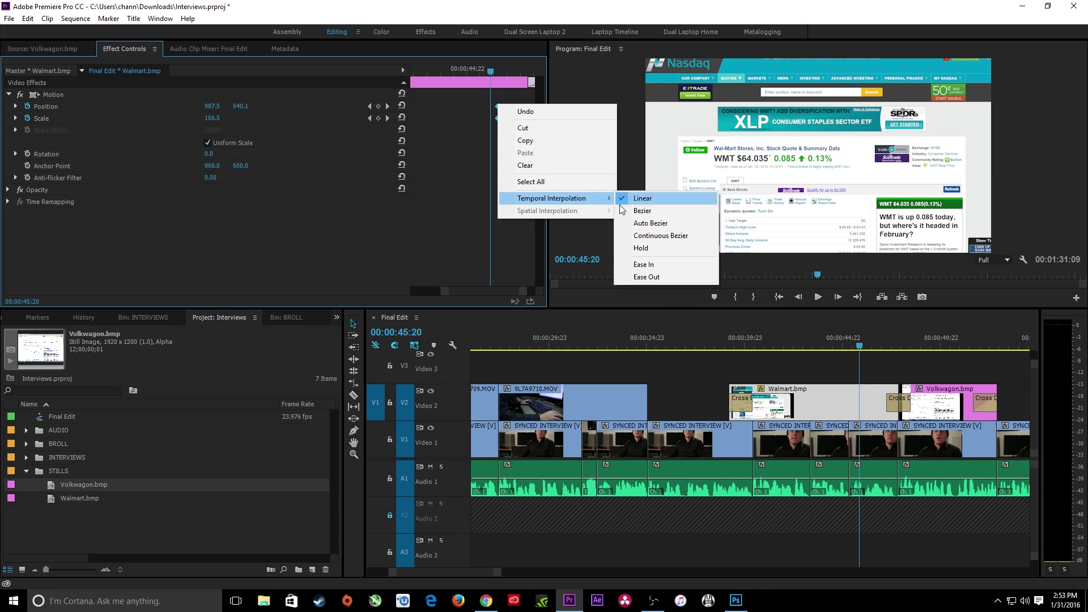
{"action": "left_click", "coordinate": [644, 264]}
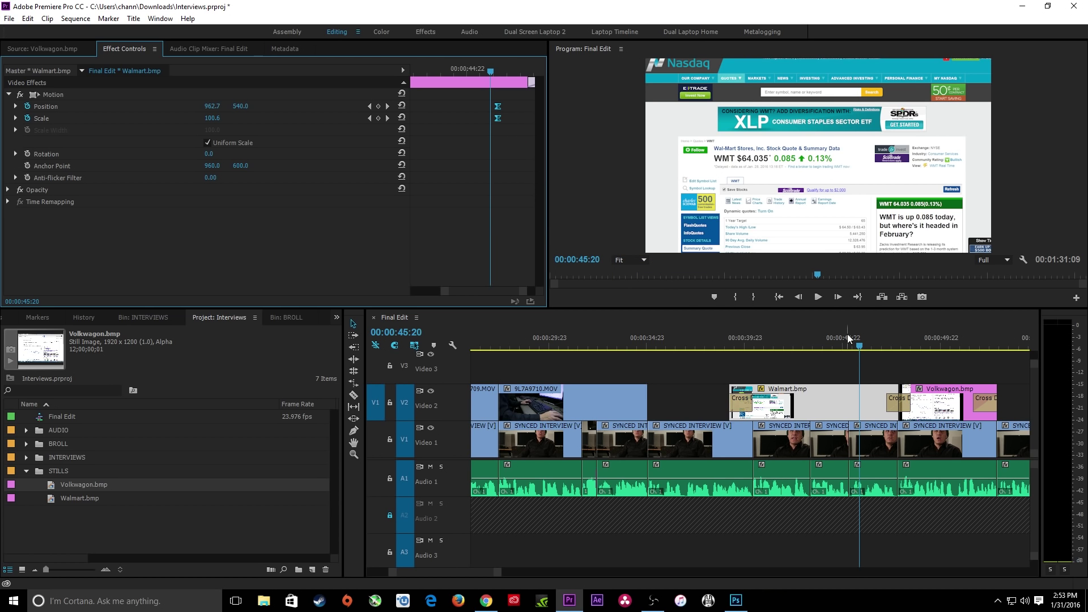
Play back the end of the Walmart.bmp still's zoom from 00:00:44:03 through the dissolve into the Volkwagon.bmp still.
{"action": "left_click_drag", "start_coordinate": [849, 338], "coordinate": [826, 338]}
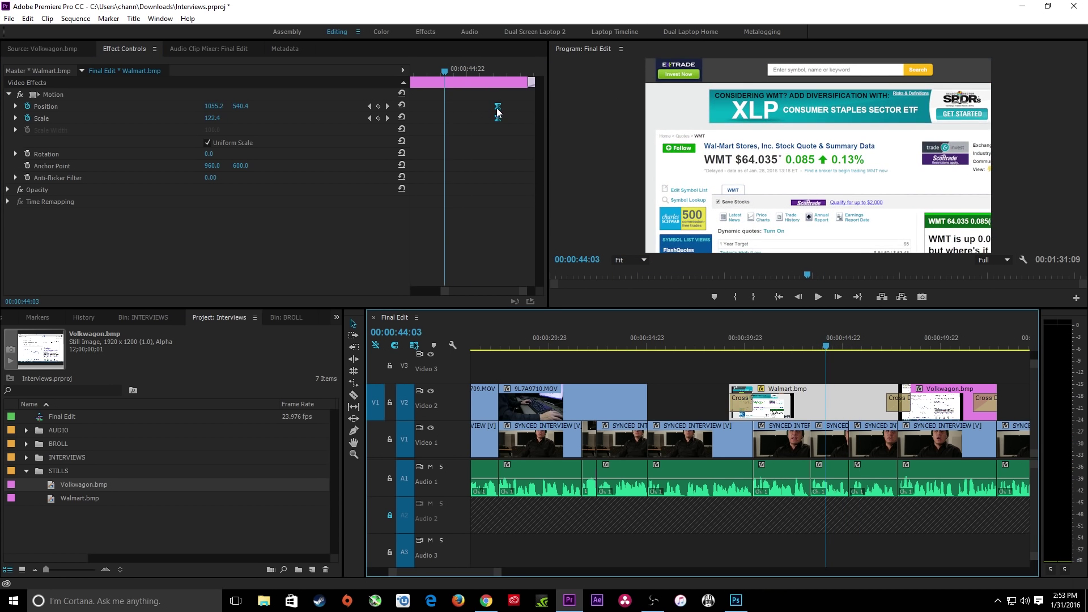
{"action": "key", "text": "space"}
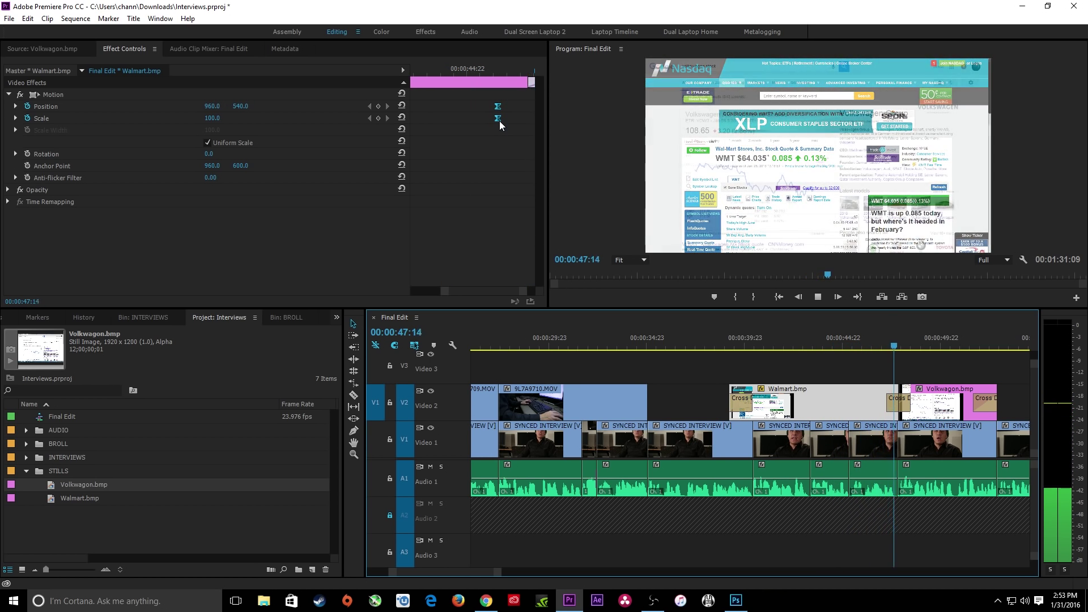
{"action": "key", "text": "space"}
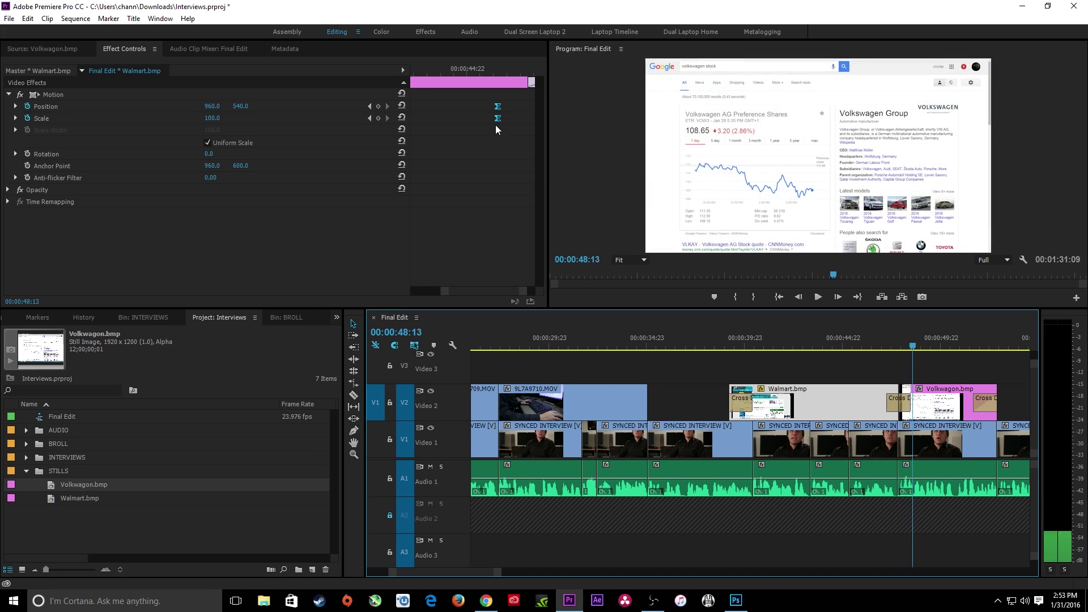
Add starting Position and Scale keyframes to the Volkwagon.bmp still at 00:00:48:19.
{"action": "key", "text": "minus"}
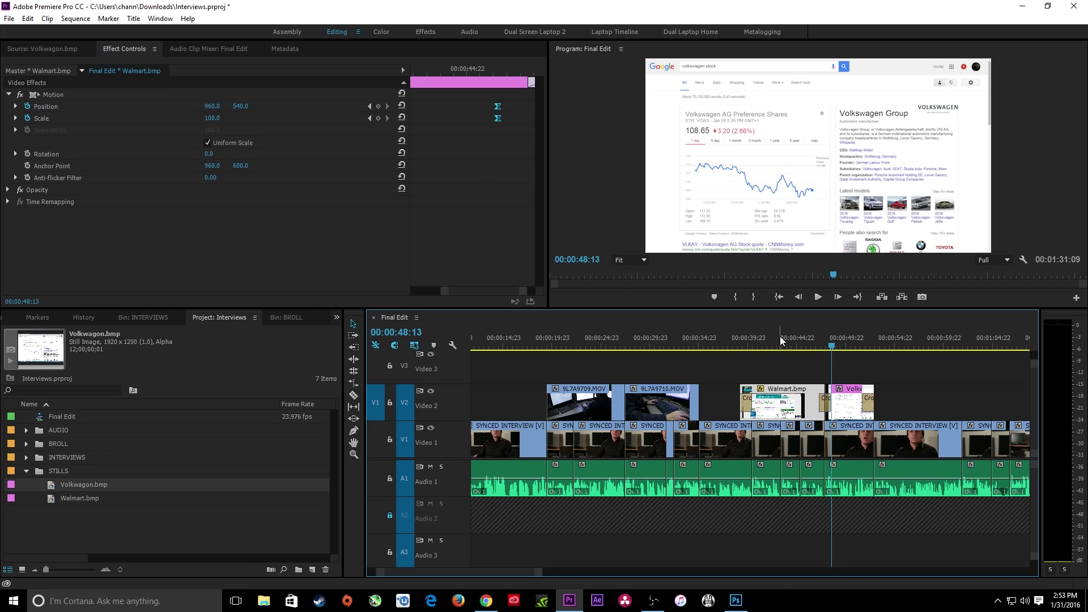
{"action": "key", "text": "equal"}
{"action": "key", "text": "equal"}
{"action": "key", "text": "equal"}
{"action": "left_click", "coordinate": [791, 399]}
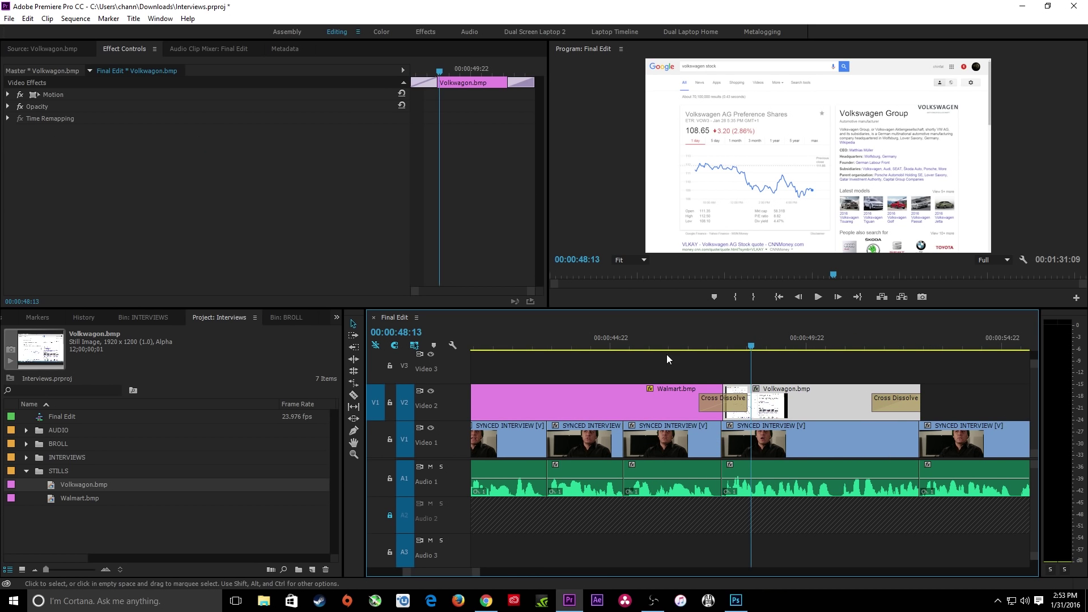
{"action": "left_click_drag", "start_coordinate": [440, 75], "coordinate": [445, 74]}
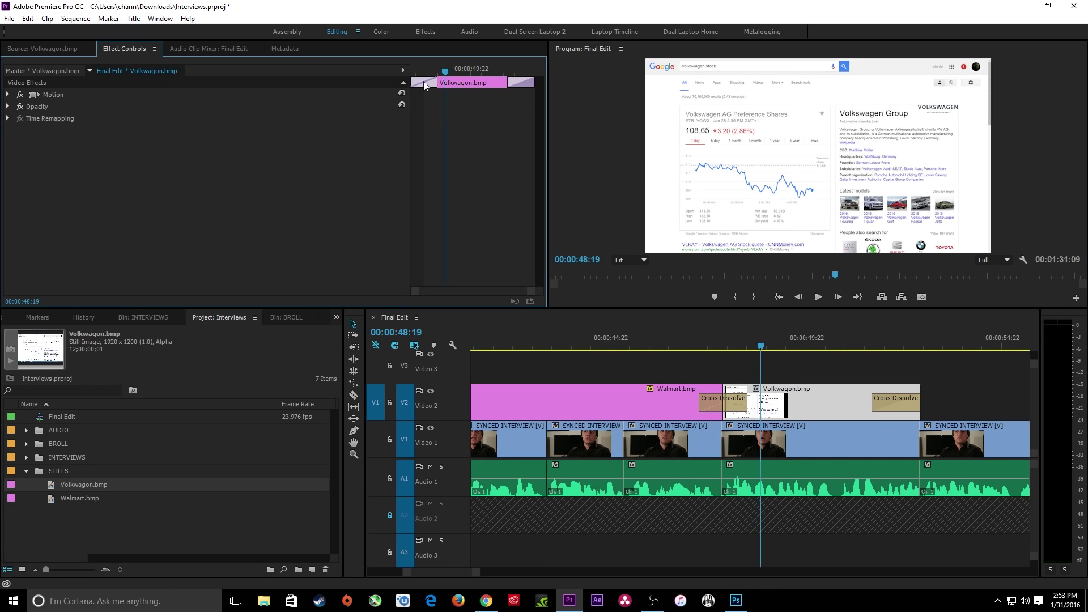
{"action": "left_click", "coordinate": [8, 94]}
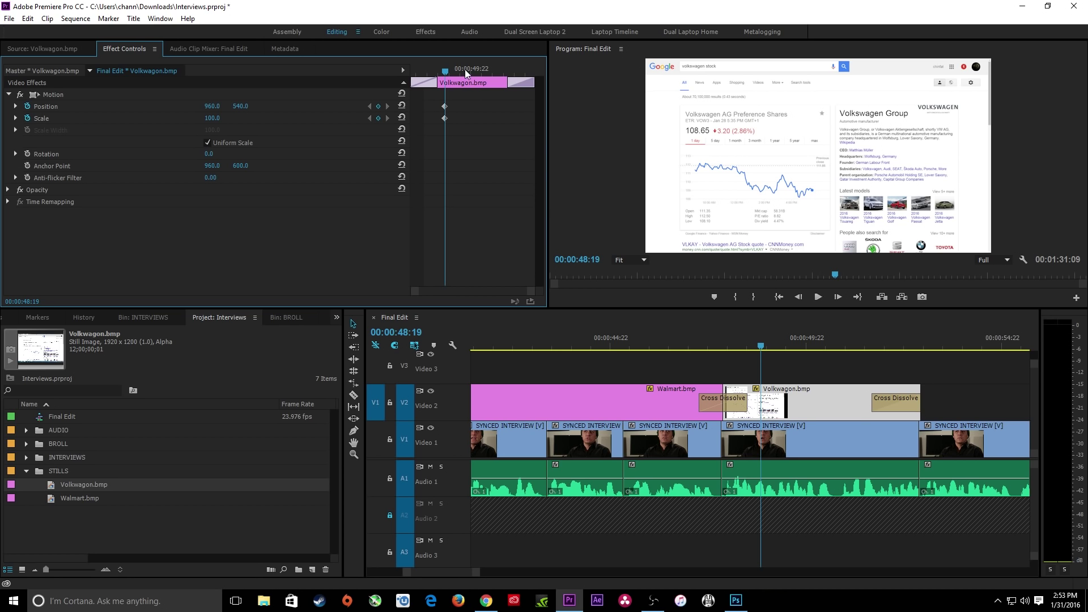
Keyframe the Volkwagon.bmp still at 00:00:51:07 with Position 2104.0, 789.0 and Scale 231.0 to zoom in on the stock price.
{"action": "left_click_drag", "start_coordinate": [464, 69], "coordinate": [500, 72]}
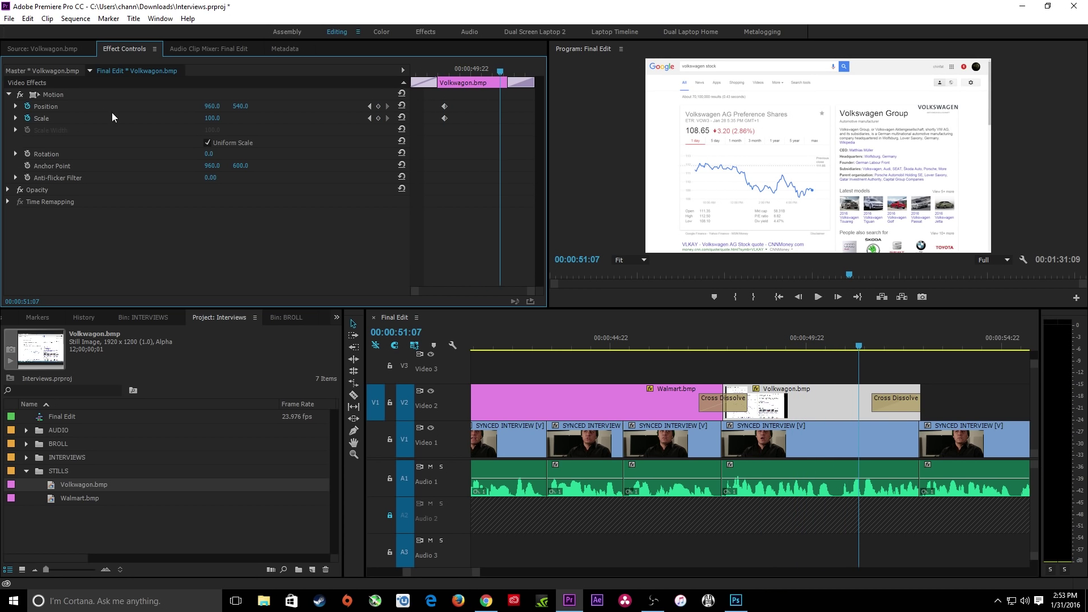
{"action": "left_click", "coordinate": [379, 106]}
{"action": "left_click", "coordinate": [379, 118]}
{"action": "left_click_drag", "start_coordinate": [212, 118], "coordinate": [310, 106]}
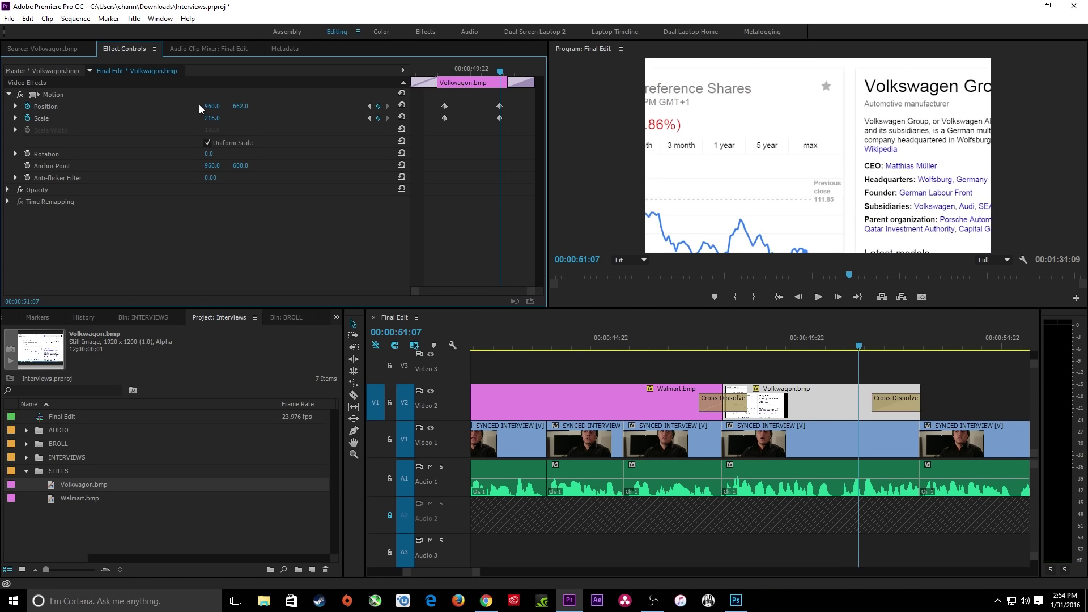
{"action": "left_click_drag", "start_coordinate": [210, 106], "coordinate": [241, 107]}
{"action": "left_click_drag", "start_coordinate": [240, 106], "coordinate": [285, 107]}
{"action": "left_click_drag", "start_coordinate": [212, 119], "coordinate": [268, 106]}
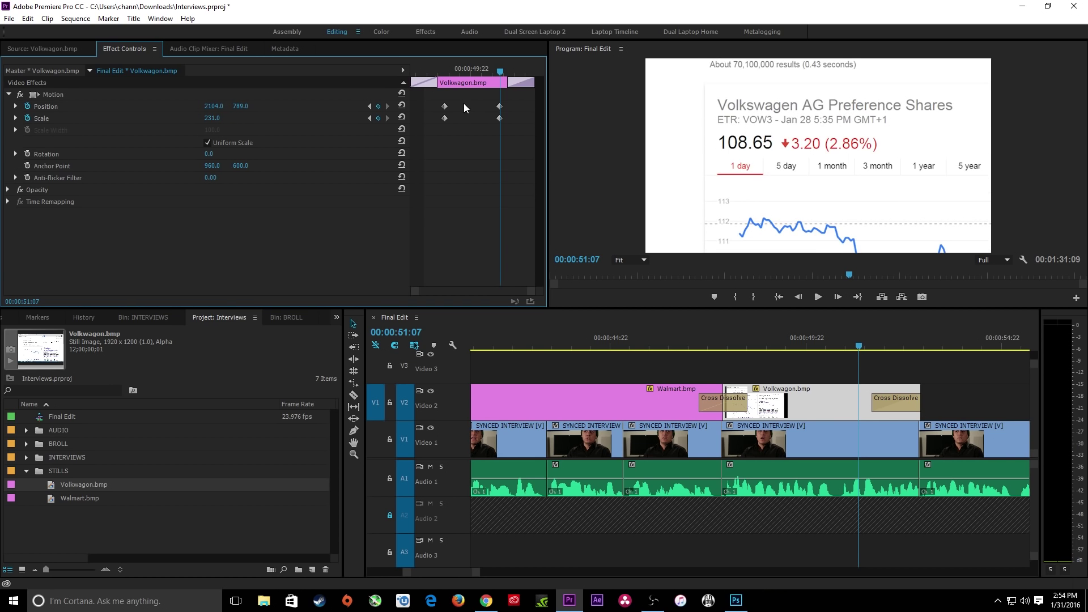
Play back the Volkwagon.bmp still's zoom from its first keyframes to just past its last ones.
{"action": "left_click_drag", "start_coordinate": [488, 74], "coordinate": [447, 71]}
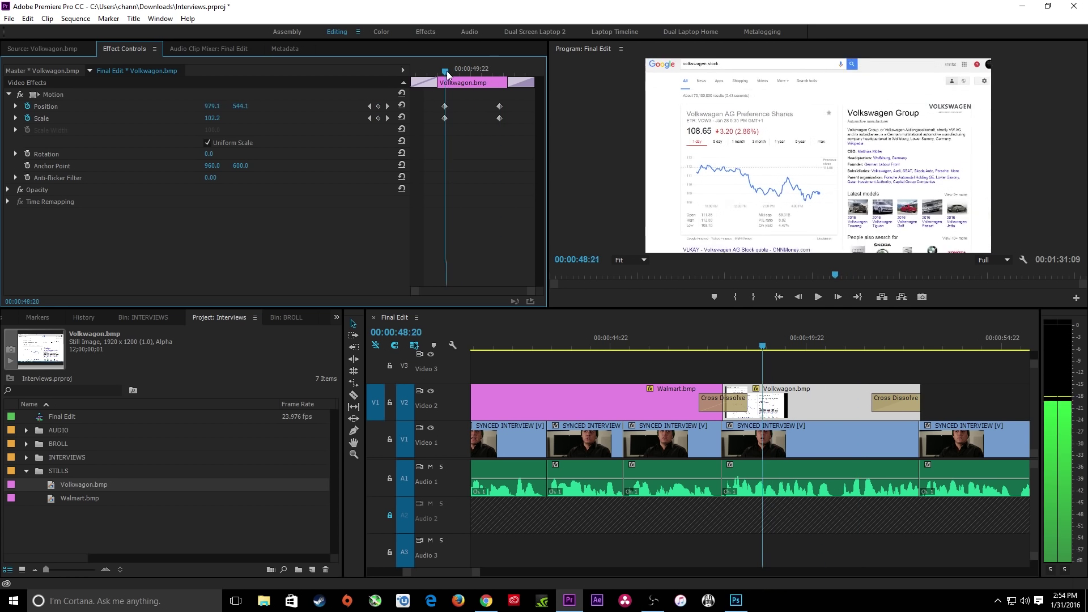
{"action": "key", "text": "space"}
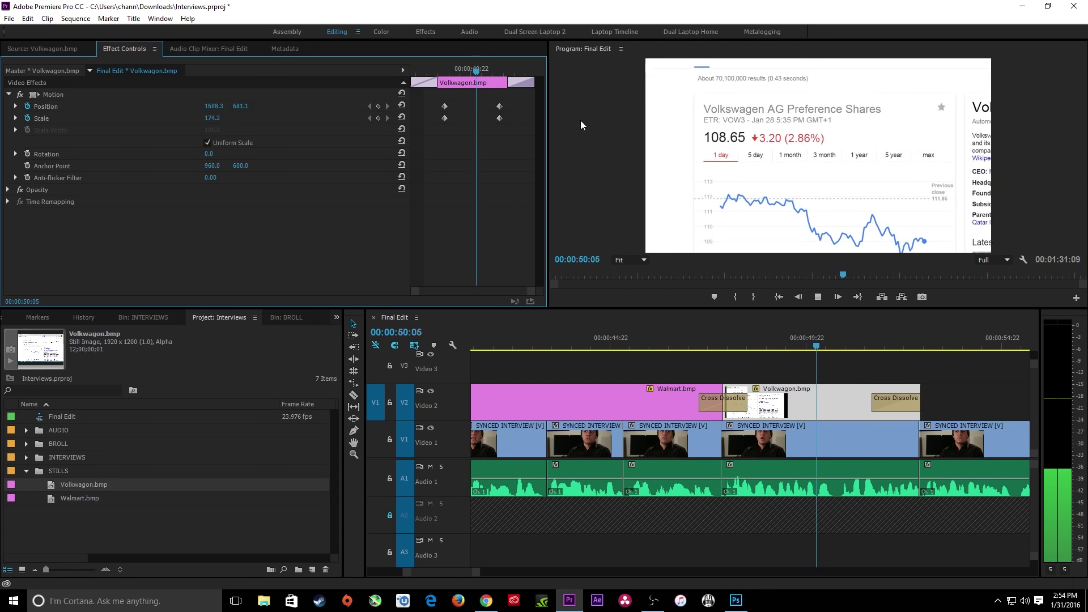
{"action": "key", "text": "space"}
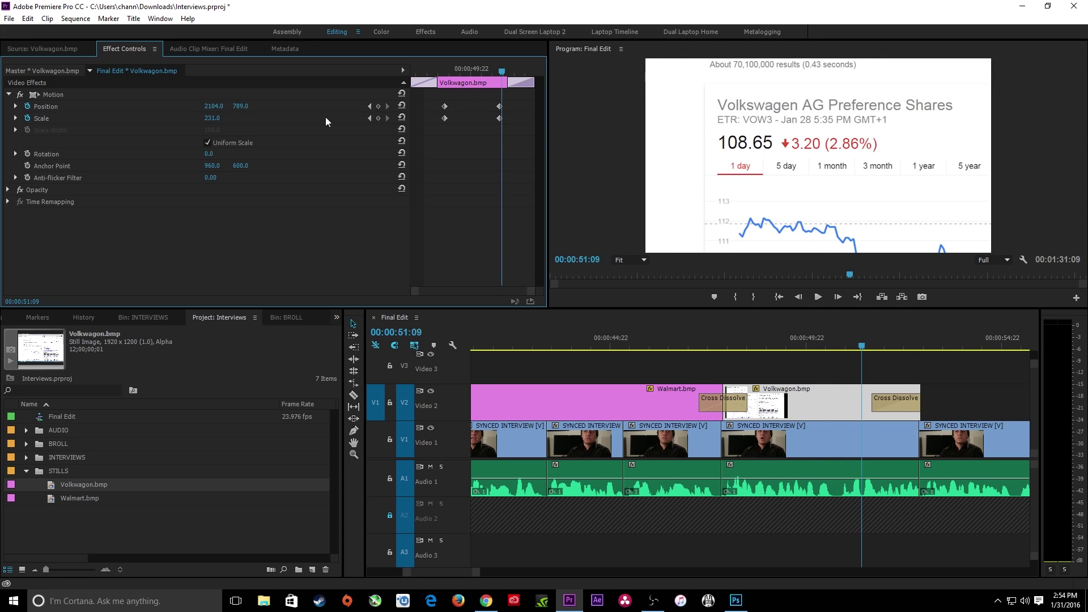
Set the Volkwagon.bmp still's second keyframes to Position 1595.0, 670.0 and Scale 172.0, and spread both keyframe pairs to the clip's start and end.
{"action": "left_click", "coordinate": [369, 107]}
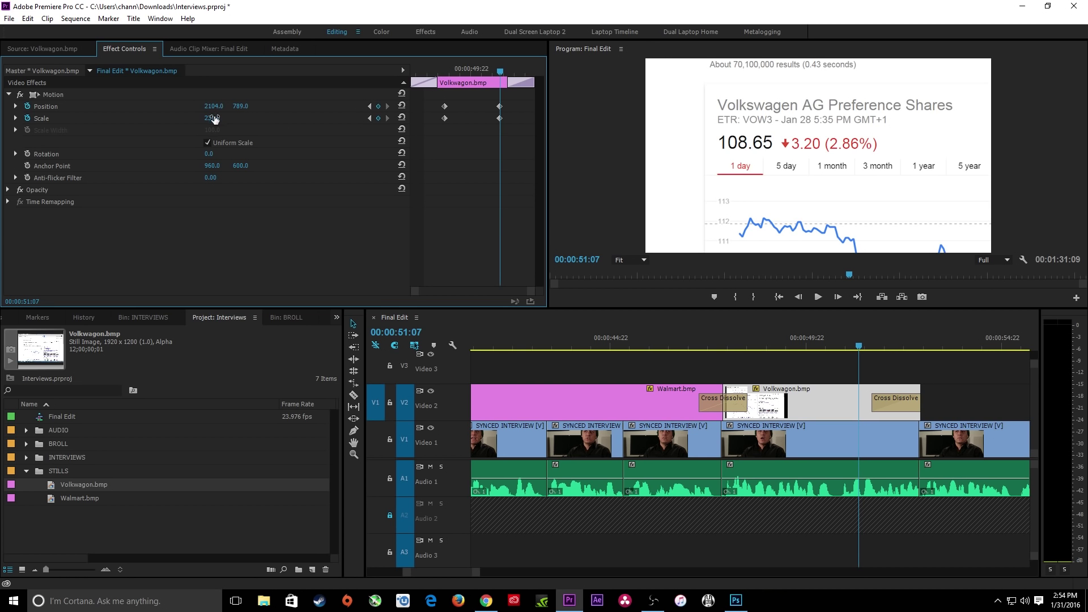
{"action": "left_click_drag", "start_coordinate": [214, 119], "coordinate": [119, 107]}
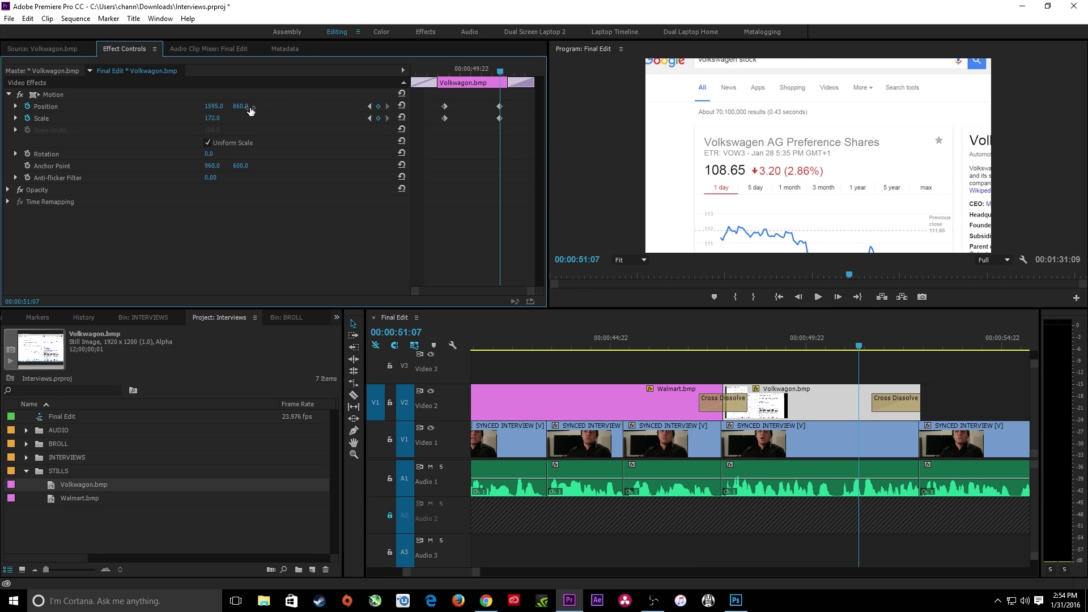
{"action": "left_click_drag", "start_coordinate": [249, 107], "coordinate": [216, 106]}
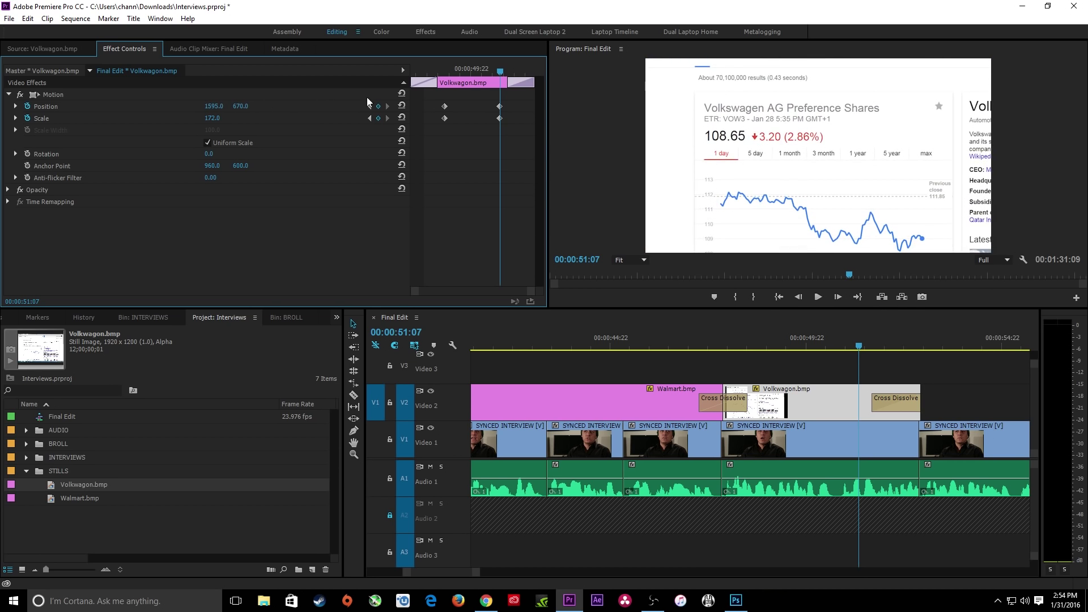
{"action": "left_click_drag", "start_coordinate": [452, 92], "coordinate": [406, 109]}
{"action": "left_click_drag", "start_coordinate": [501, 118], "coordinate": [570, 106]}
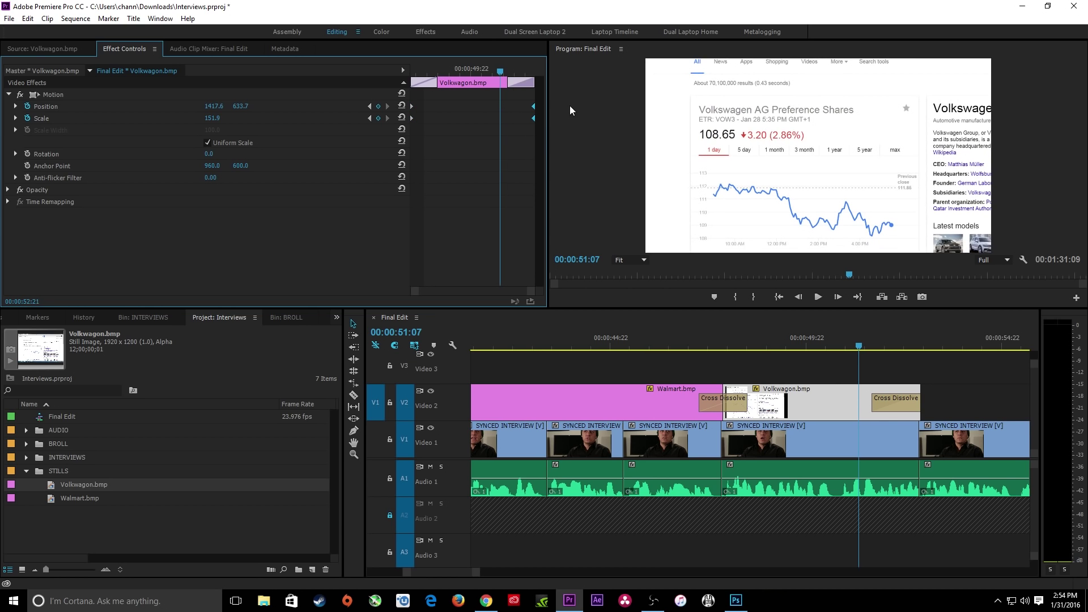
Save the project and play back the Volkwagon.bmp still's closing Cross Dissolve from 00:00:52:01.
{"action": "left_click", "coordinate": [888, 347]}
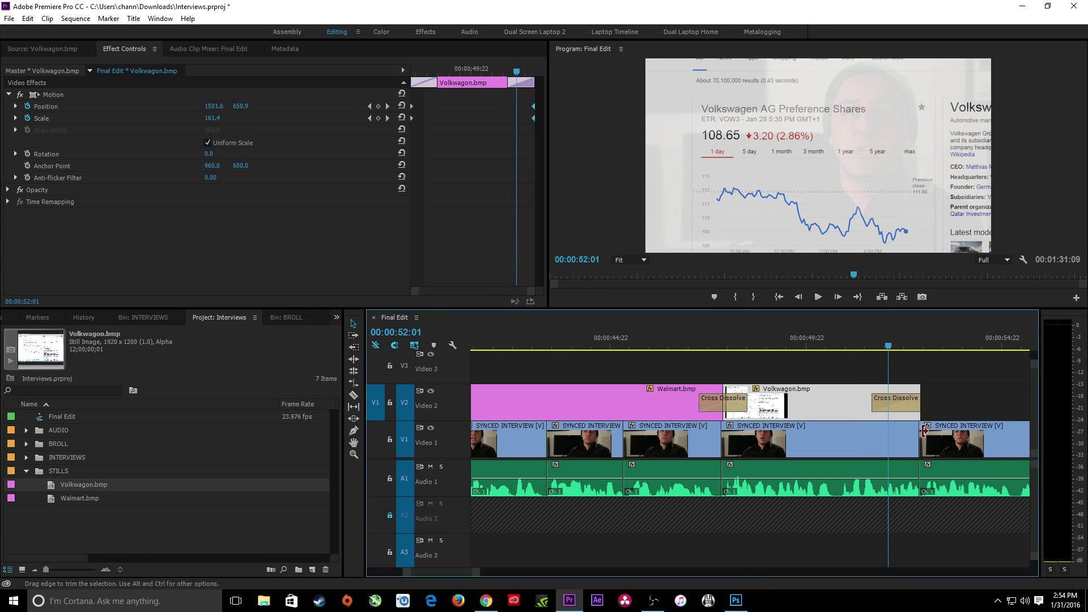
{"action": "key", "text": "ctrl+s"}
{"action": "key", "text": "space"}
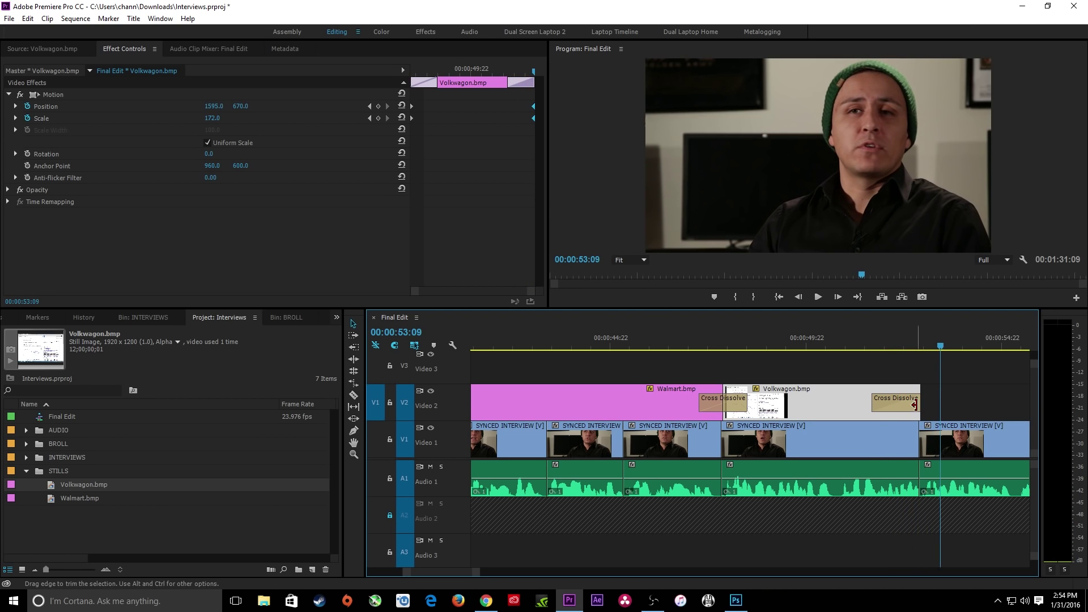
Extend the Volkwagon.bmp still's end past the interview cut beneath it and move its last Position and Scale keyframes to the new clip end.
{"action": "left_click_drag", "start_coordinate": [914, 404], "coordinate": [981, 403]}
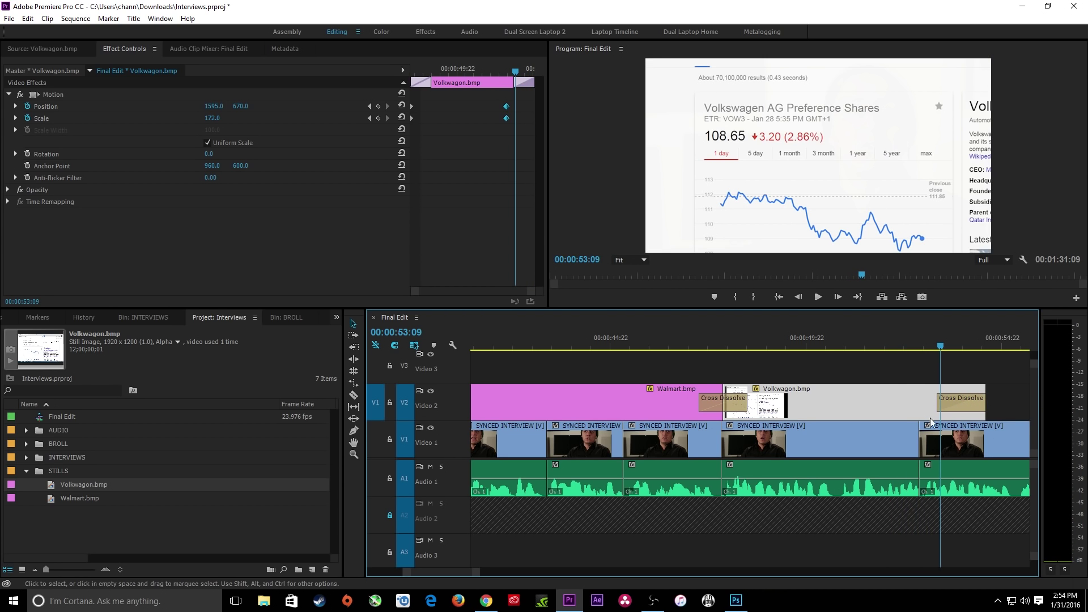
{"action": "left_click_drag", "start_coordinate": [508, 111], "coordinate": [544, 115]}
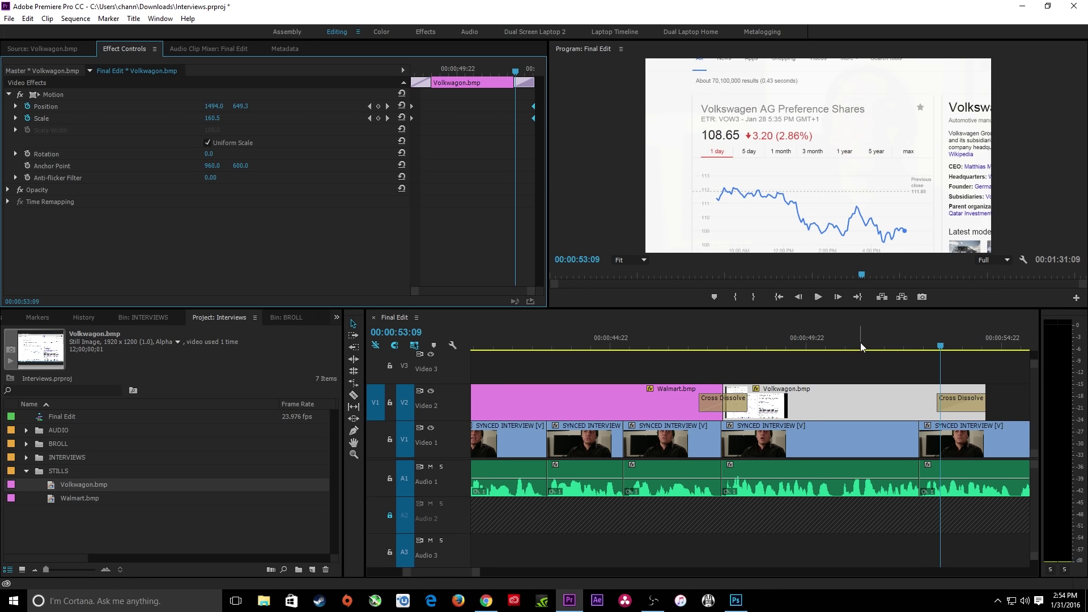
Play back from just before the Walmart-to-Volkwagon Cross Dissolve through the end of the extended Volkwagon.bmp still.
{"action": "left_click_drag", "start_coordinate": [861, 346], "coordinate": [679, 349]}
{"action": "key", "text": "space"}
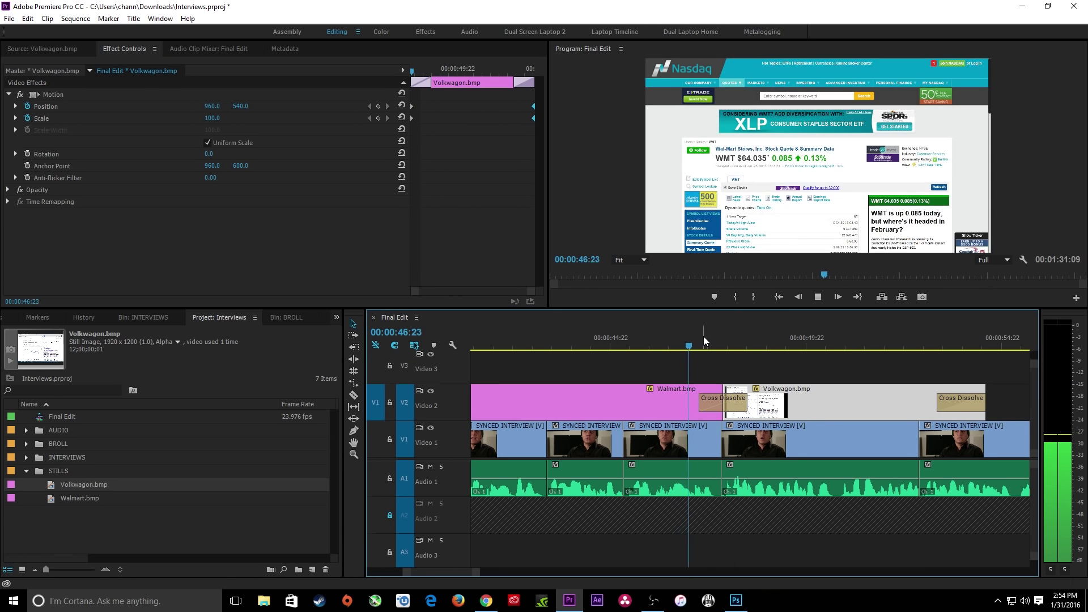
{"action": "key", "text": "minus"}
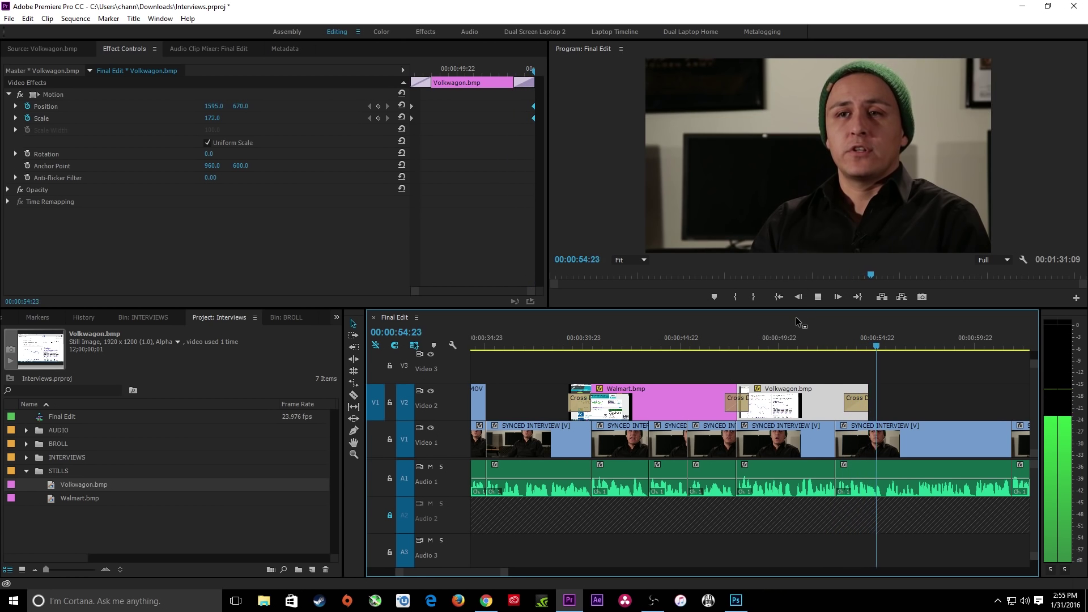
{"action": "key", "text": "space"}
Continue playing the uncovered interview after the Volkwagon.bmp still to 00:01:02:13.
{"action": "key", "text": "minus"}
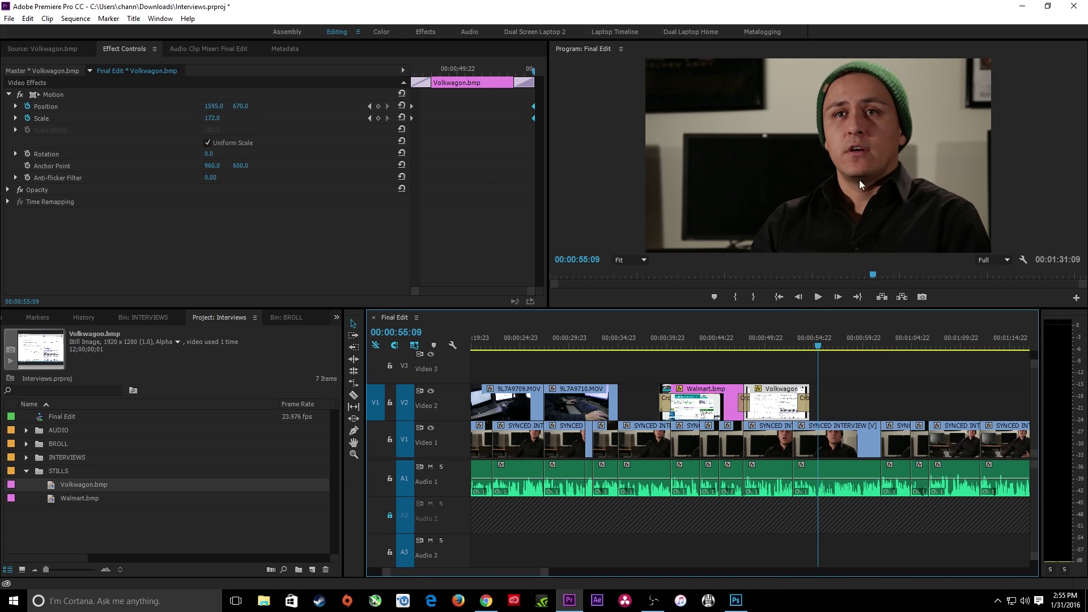
{"action": "key", "text": "minus"}
{"action": "key", "text": "space"}
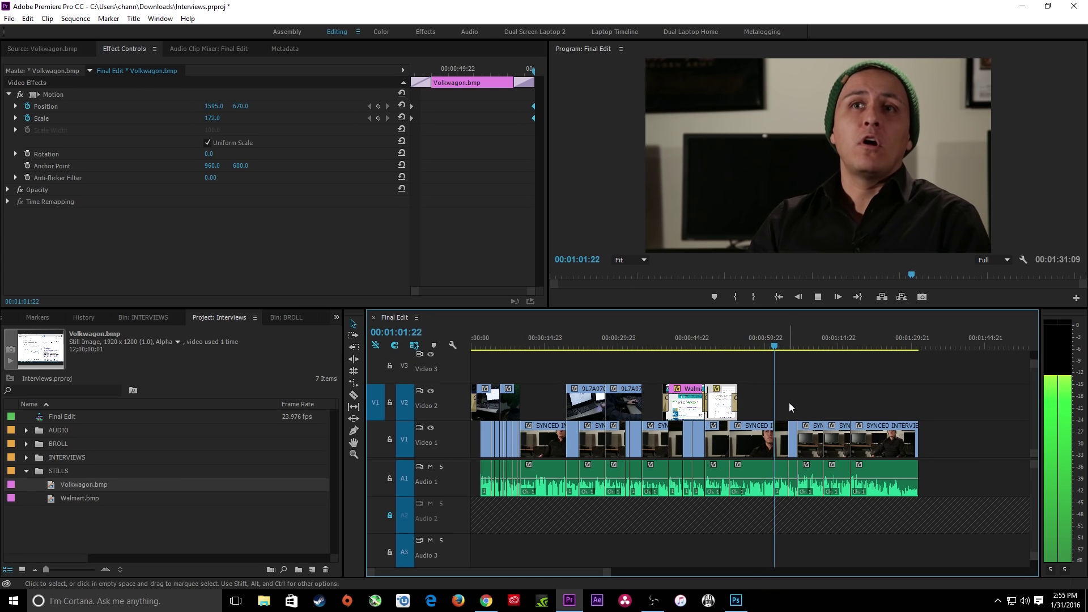
{"action": "key", "text": "space"}
Replay the interview from 00:01:01:06 across the next cut on Video 1 to examine the jump between the two clips.
{"action": "key", "text": "equal"}
{"action": "key", "text": "equal"}
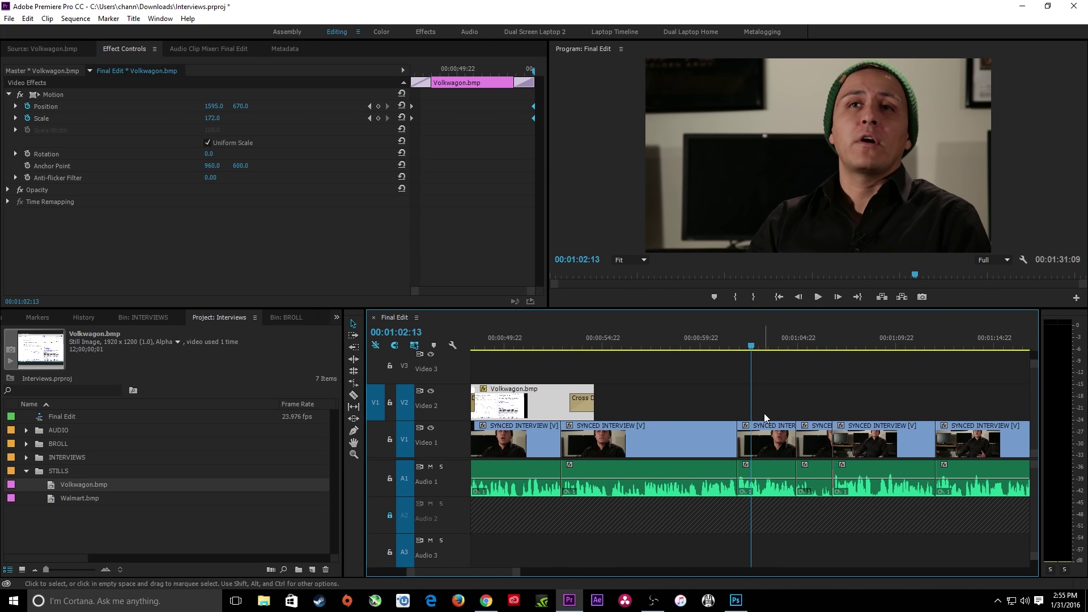
{"action": "left_click", "coordinate": [729, 344]}
{"action": "key", "text": "equal"}
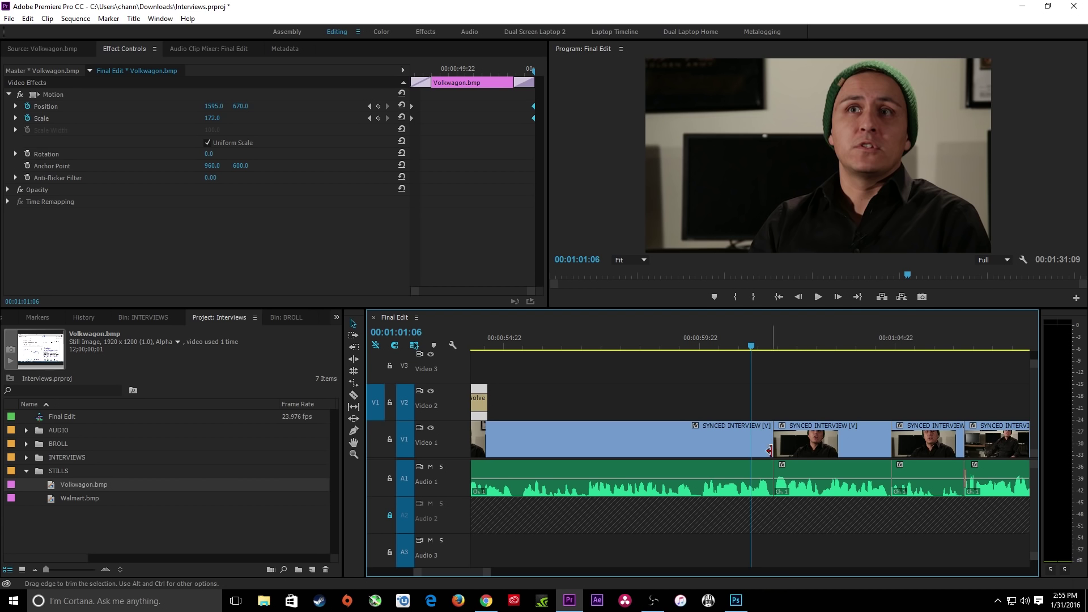
{"action": "key", "text": "space"}
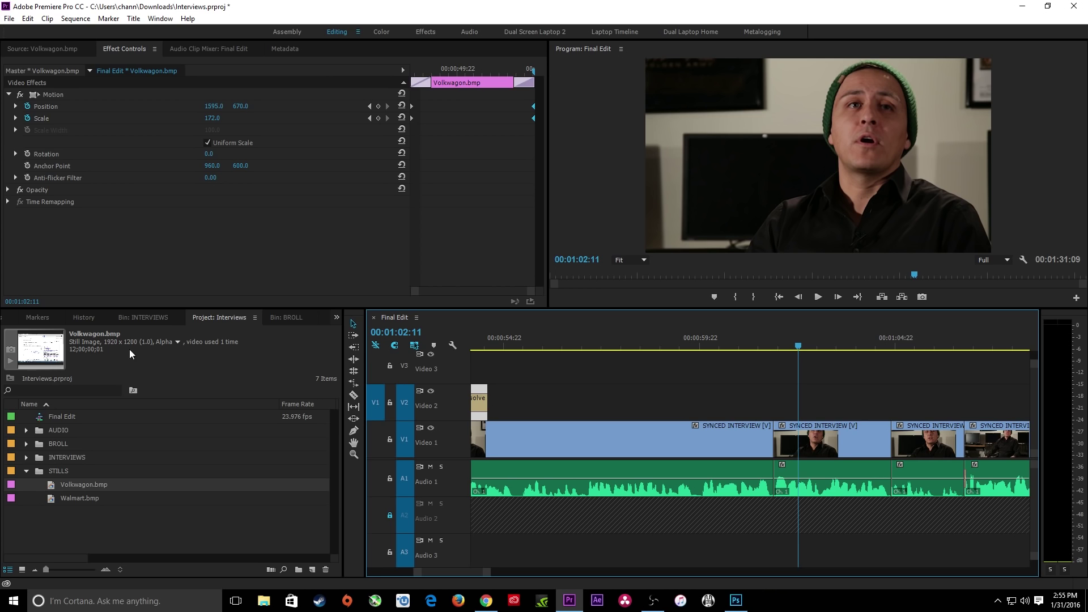
Find the Morph Cut transition with the search term "morph" and apply it to the Video 1 interview cut near 00:01:01:21.
{"action": "key", "text": "shift+7"}
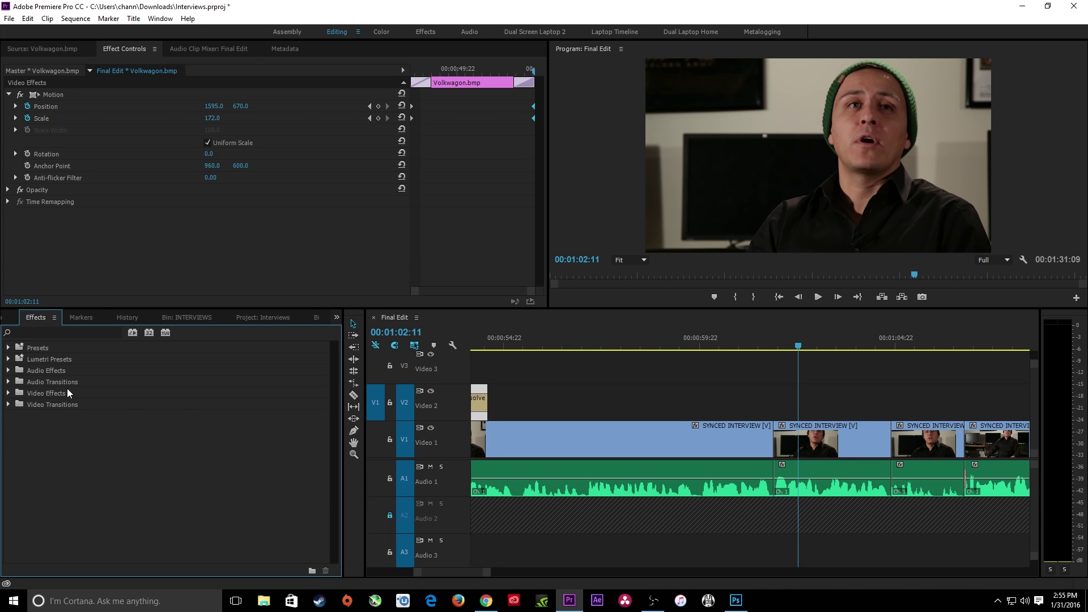
{"action": "left_click", "coordinate": [7, 405]}
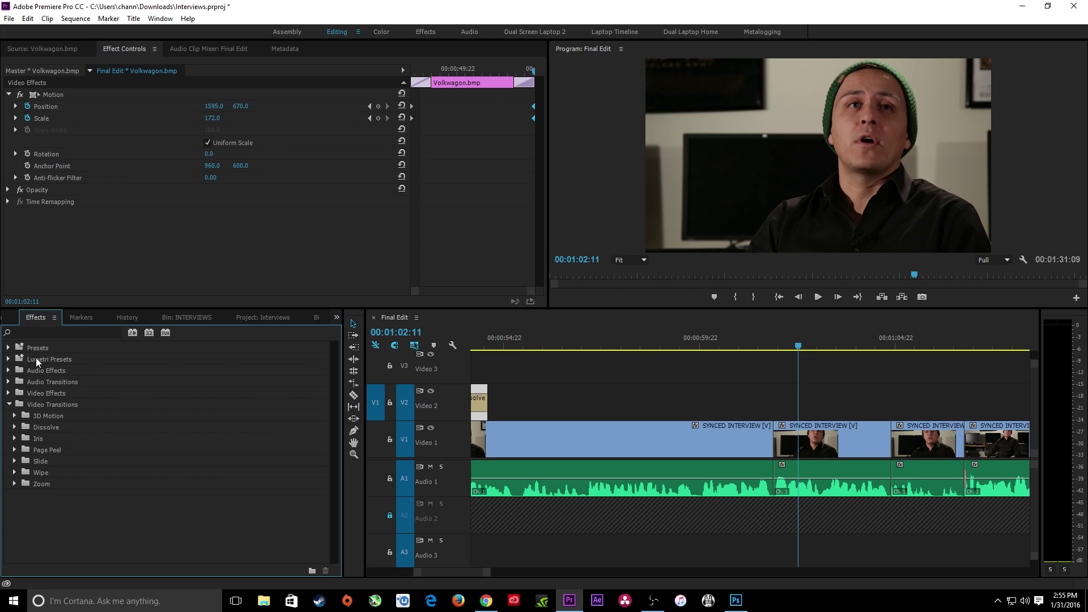
{"action": "left_click", "coordinate": [29, 331]}
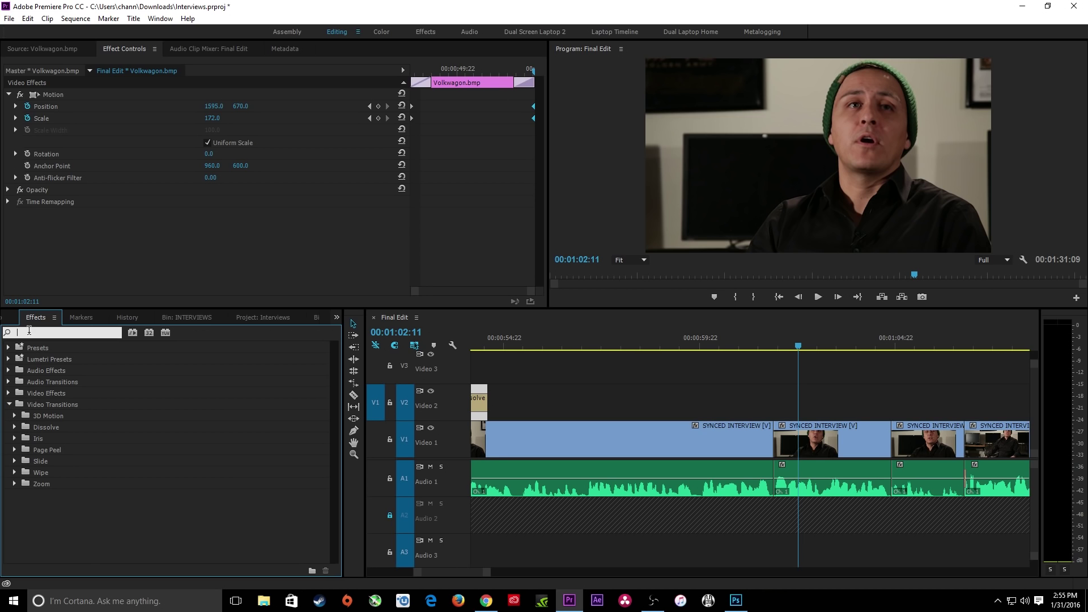
{"action": "type", "text": "morph"}
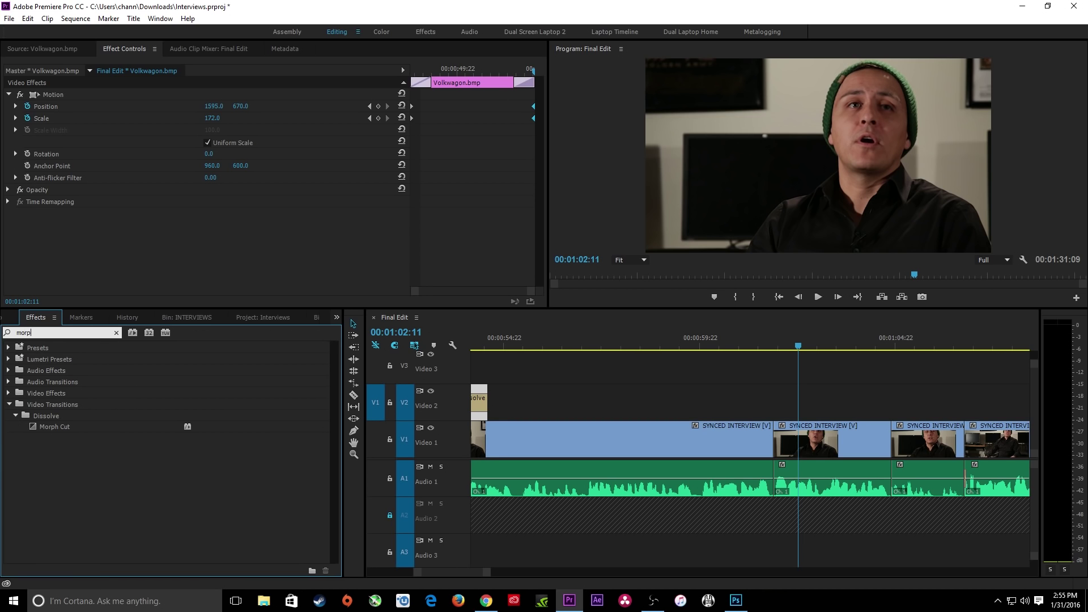
{"action": "left_click", "coordinate": [45, 428]}
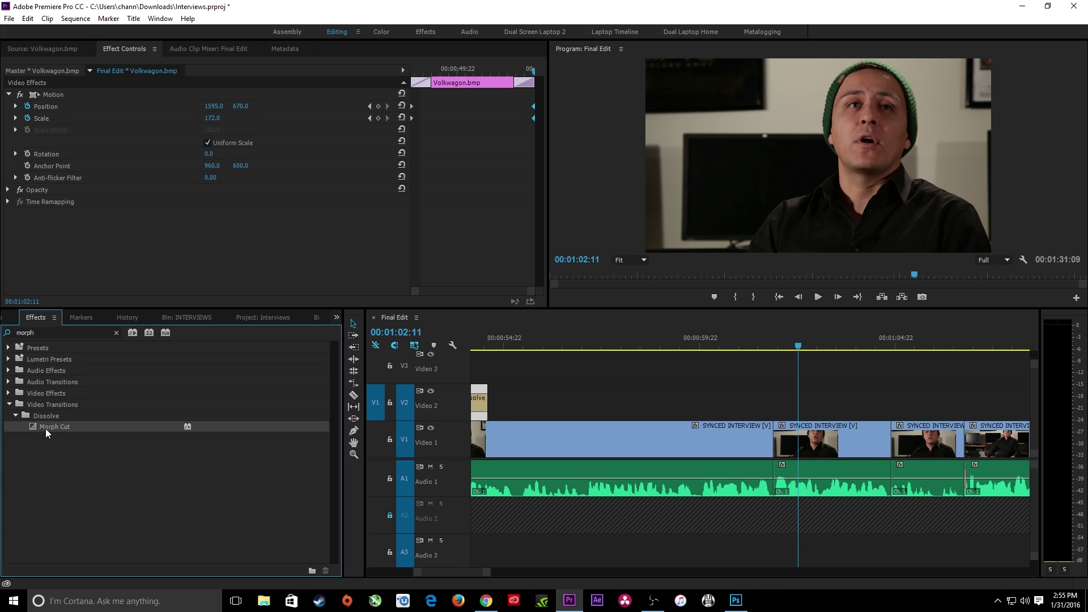
{"action": "left_click_drag", "start_coordinate": [40, 424], "coordinate": [536, 446]}
{"action": "left_click_drag", "start_coordinate": [773, 437], "coordinate": [774, 438]}
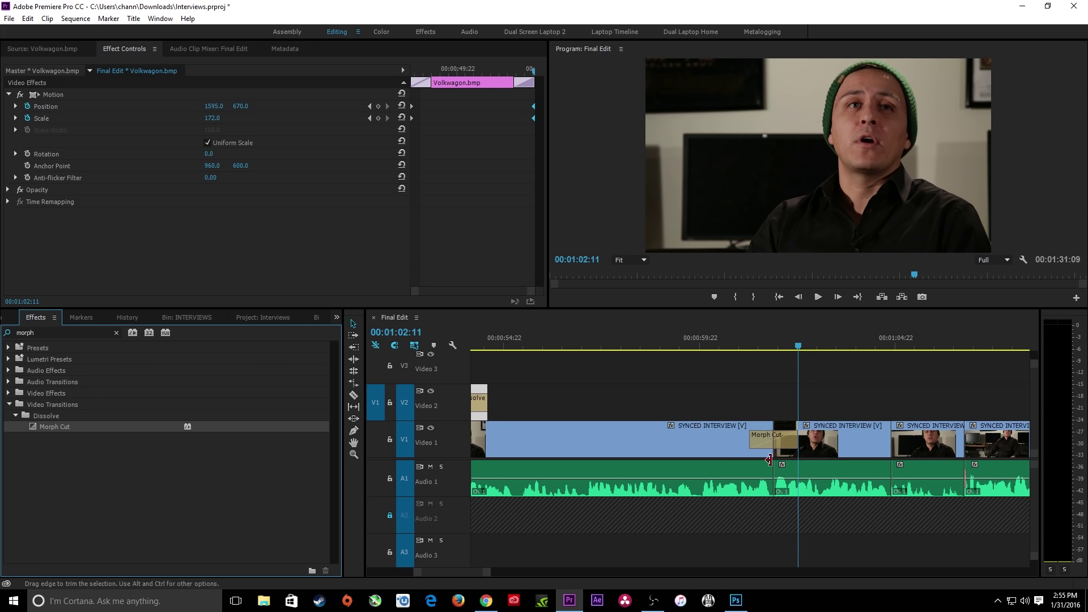
{"action": "left_click", "coordinate": [777, 441]}
Play the interview from 00:01:00:23 through the Morph Cut to examine how it blends the two clips.
{"action": "left_click", "coordinate": [776, 343]}
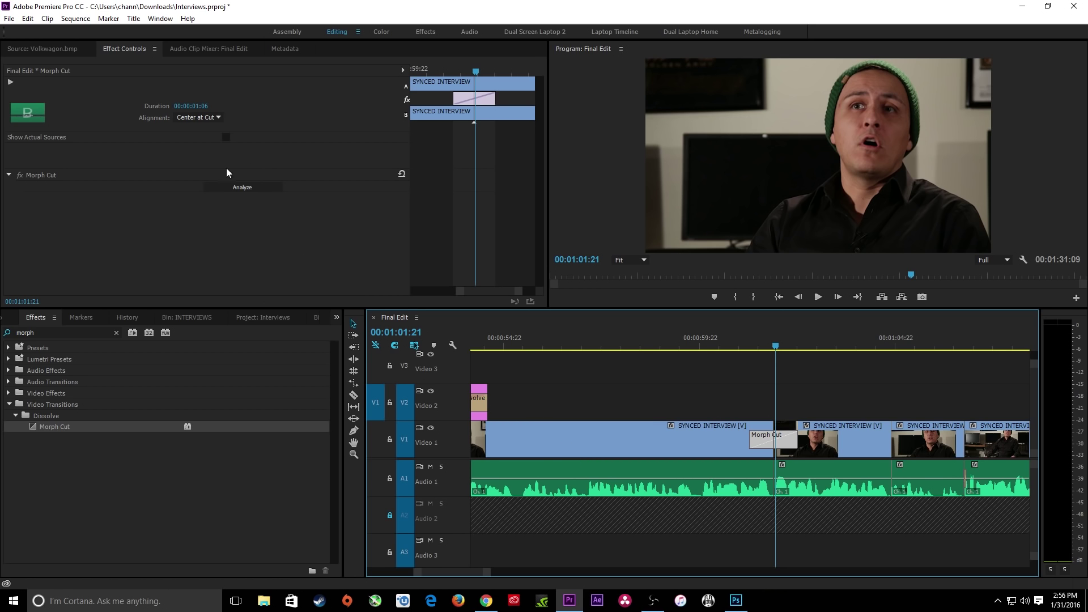
{"action": "left_click_drag", "start_coordinate": [762, 344], "coordinate": [752, 346]}
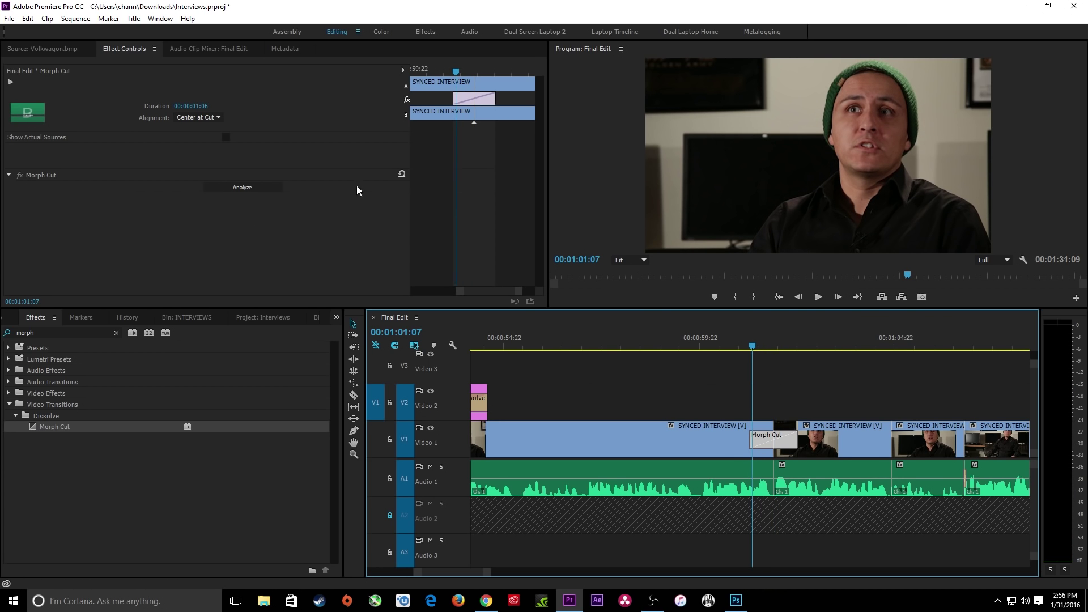
{"action": "left_click", "coordinate": [740, 339]}
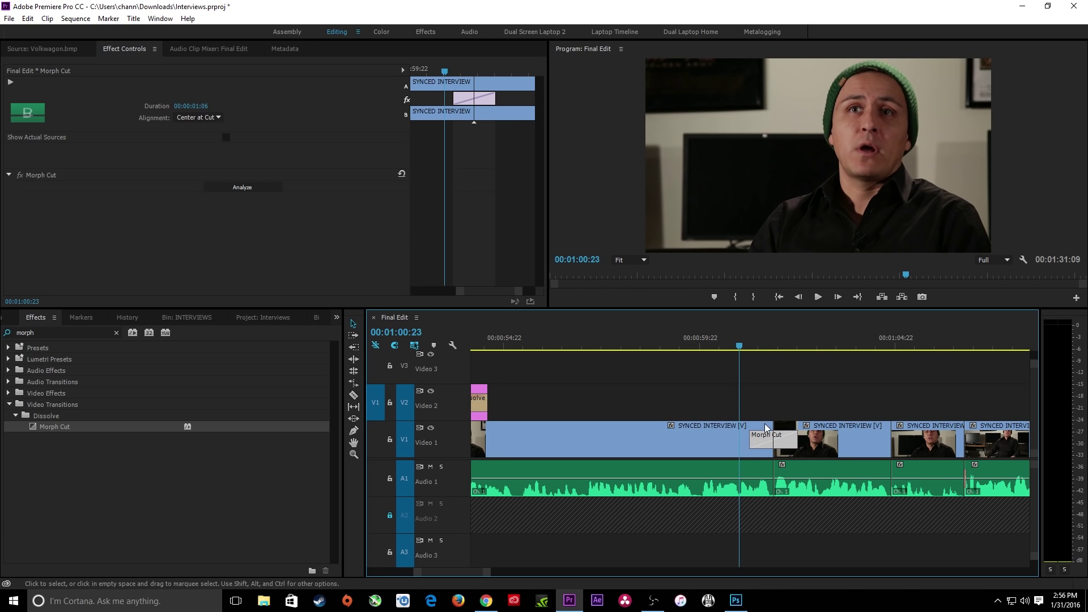
{"action": "key", "text": "space"}
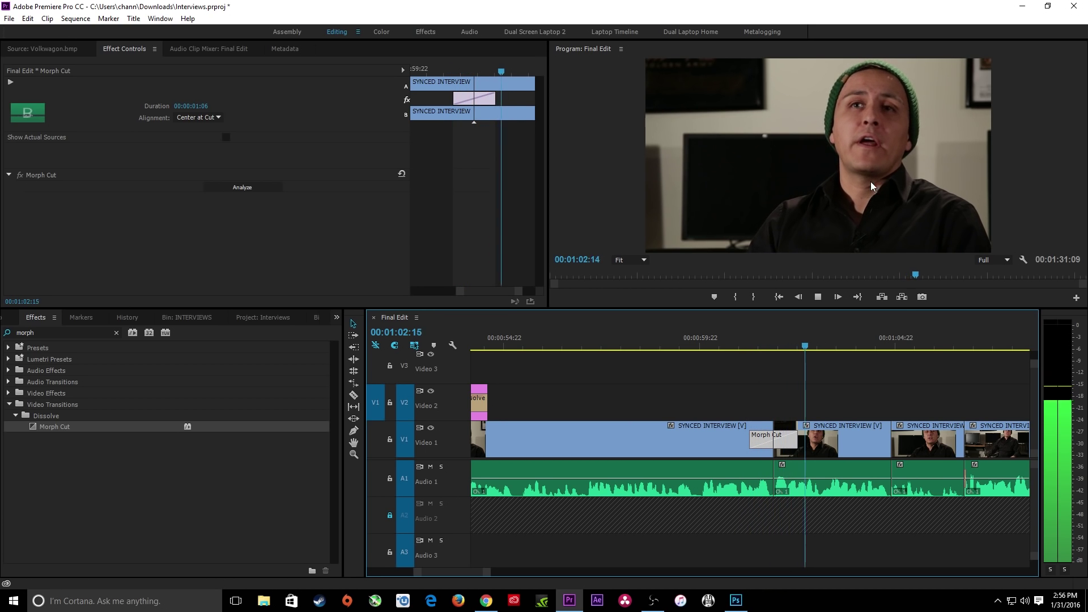
{"action": "key", "text": "space"}
Shorten the Morph Cut to 00:00:00:08 around the interview cut and render its preview.
{"action": "key", "text": "="}
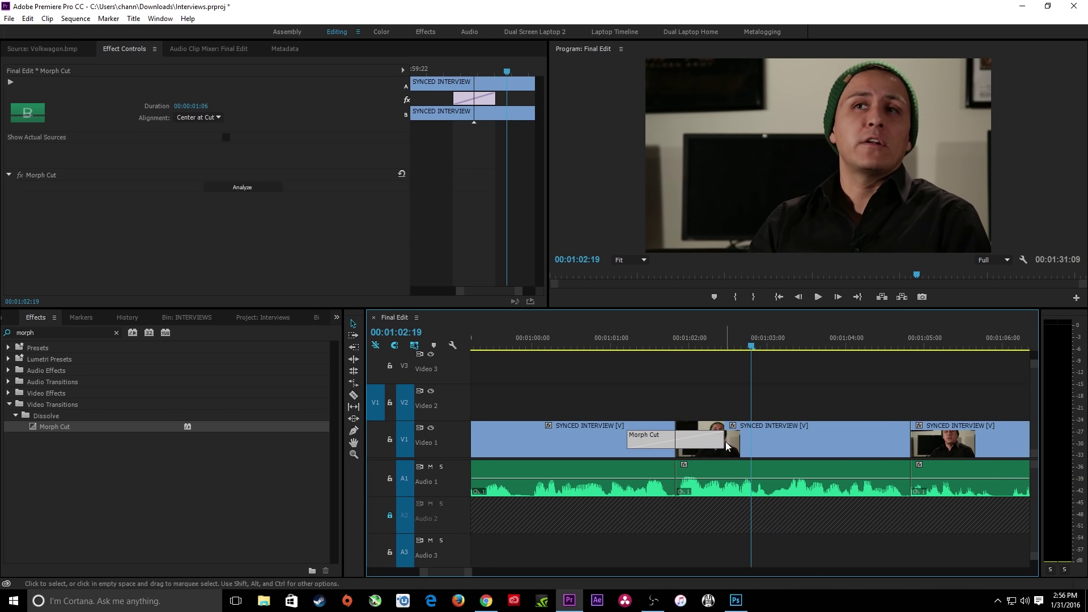
{"action": "left_click_drag", "start_coordinate": [726, 442], "coordinate": [685, 442]}
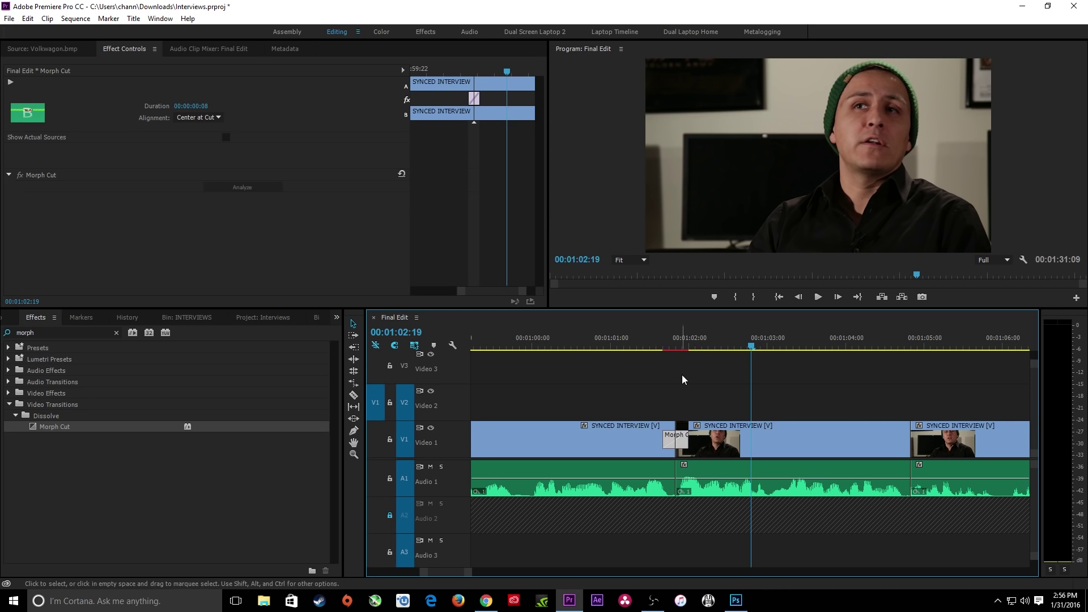
{"action": "left_click", "coordinate": [659, 338]}
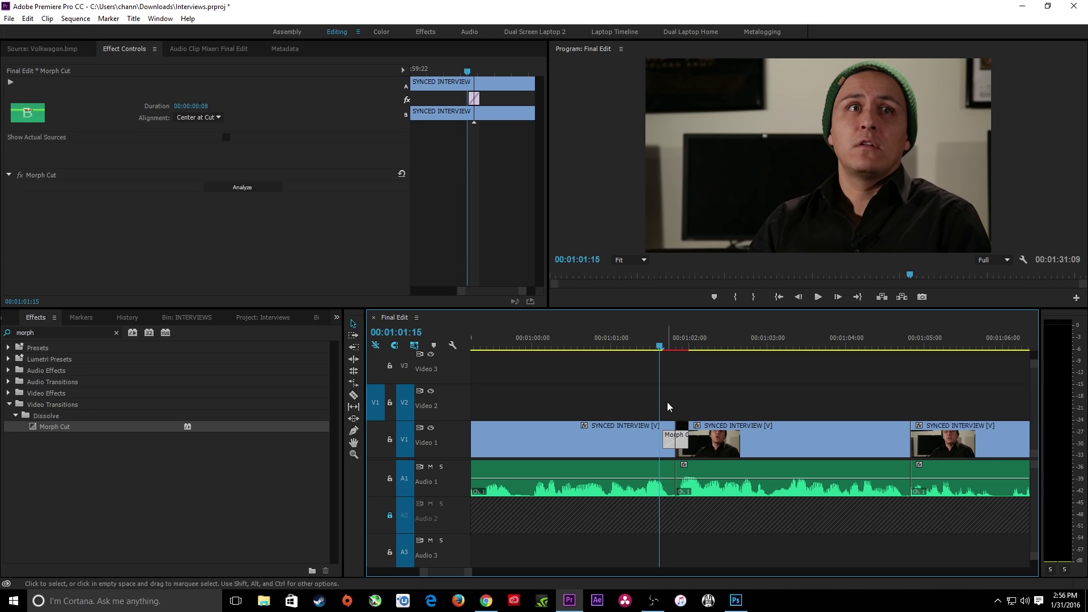
{"action": "key", "text": "Return"}
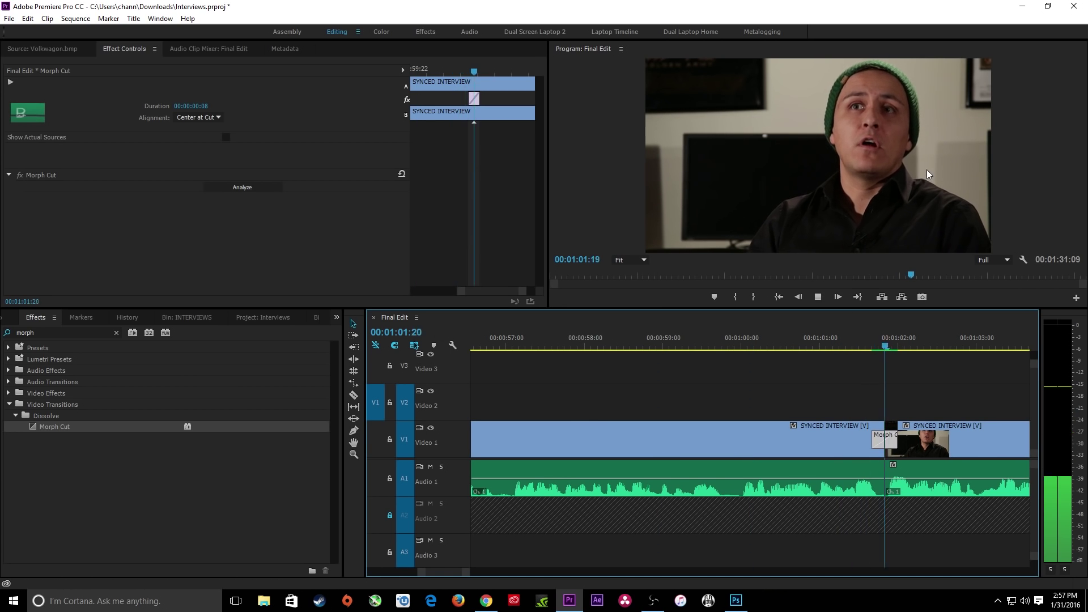
{"action": "key", "text": "space"}
Replay the interview from 00:01:01:10 through the shortened Morph Cut and past the following cut on Video 1.
{"action": "key", "text": "minus"}
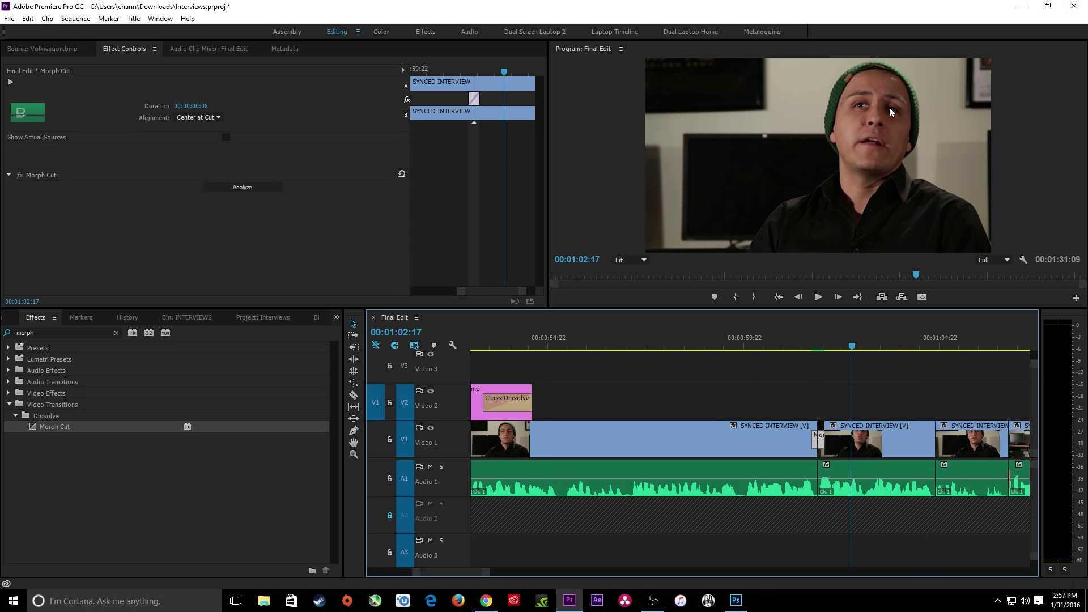
{"action": "key", "text": "equal"}
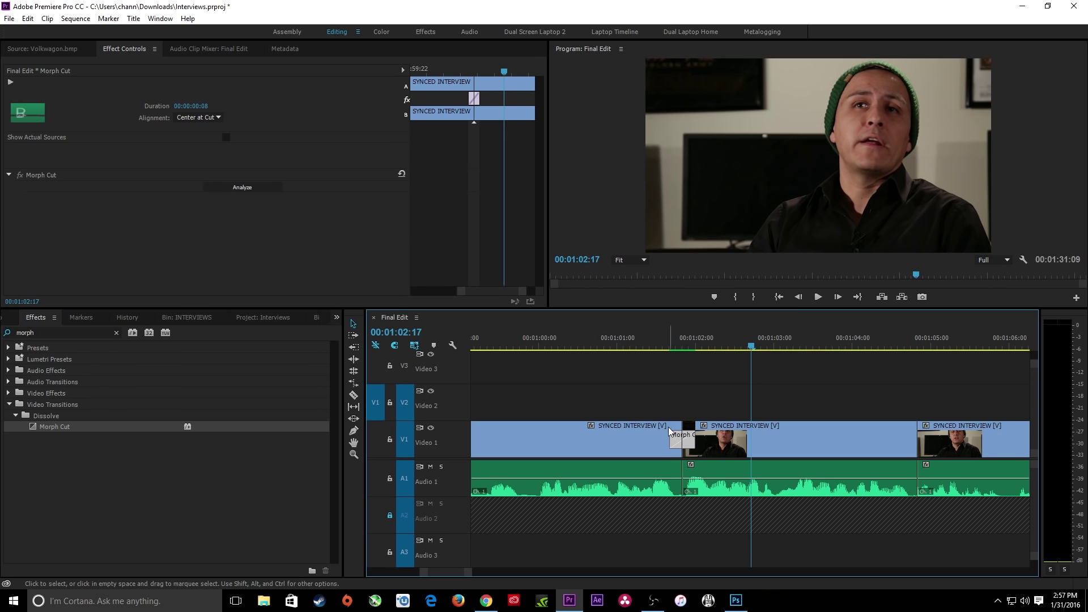
{"action": "left_click", "coordinate": [650, 348]}
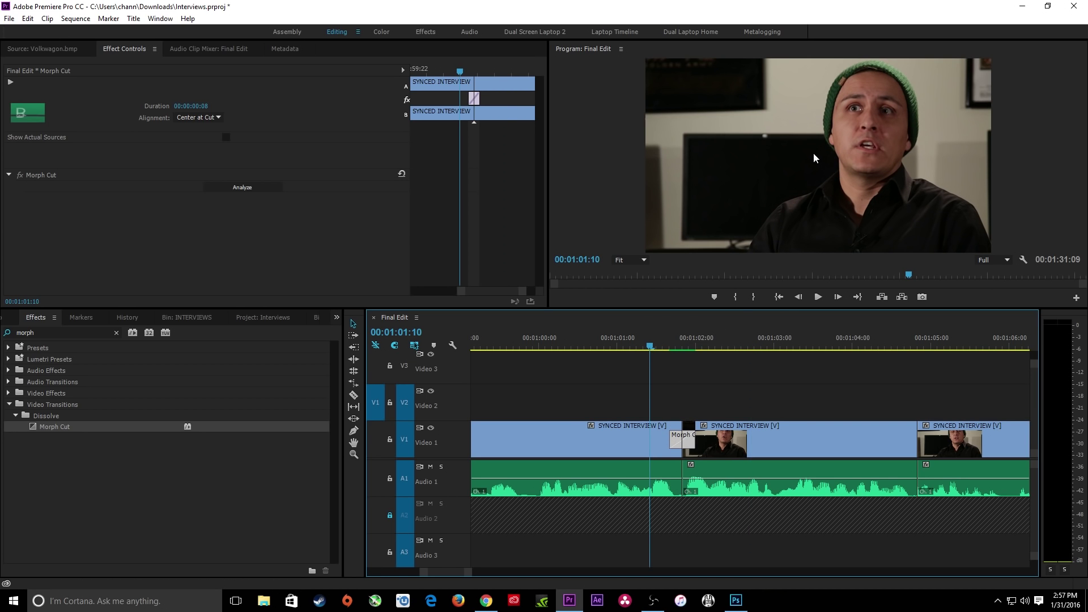
{"action": "key", "text": "space"}
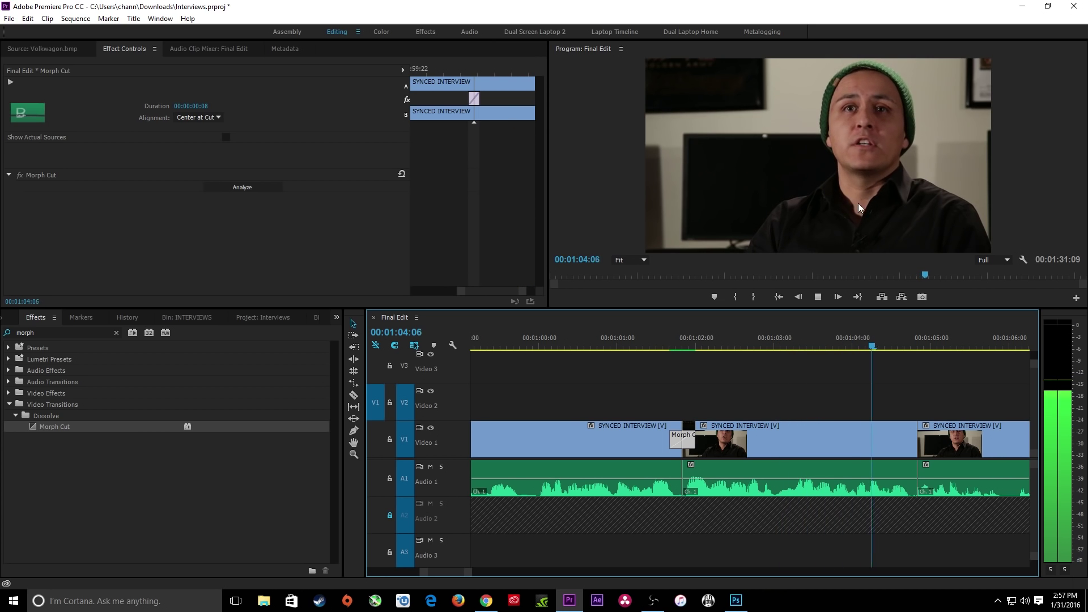
{"action": "key", "text": "space"}
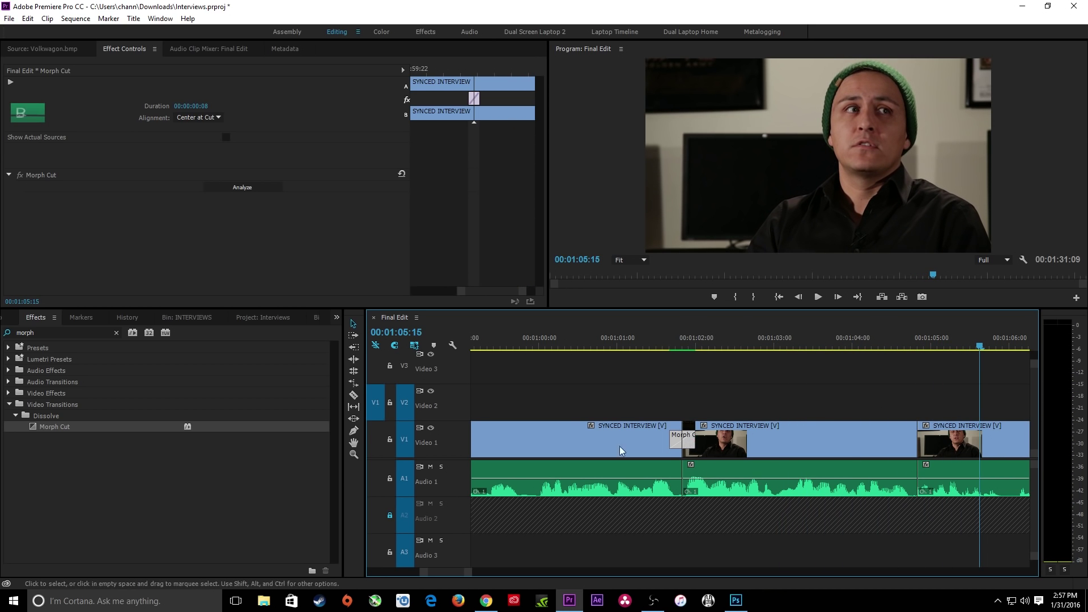
Try a Morph Cut of 00:00:00:10 on the next interview cut near 00:01:04:20 and render its preview.
{"action": "left_click_drag", "start_coordinate": [61, 428], "coordinate": [941, 441]}
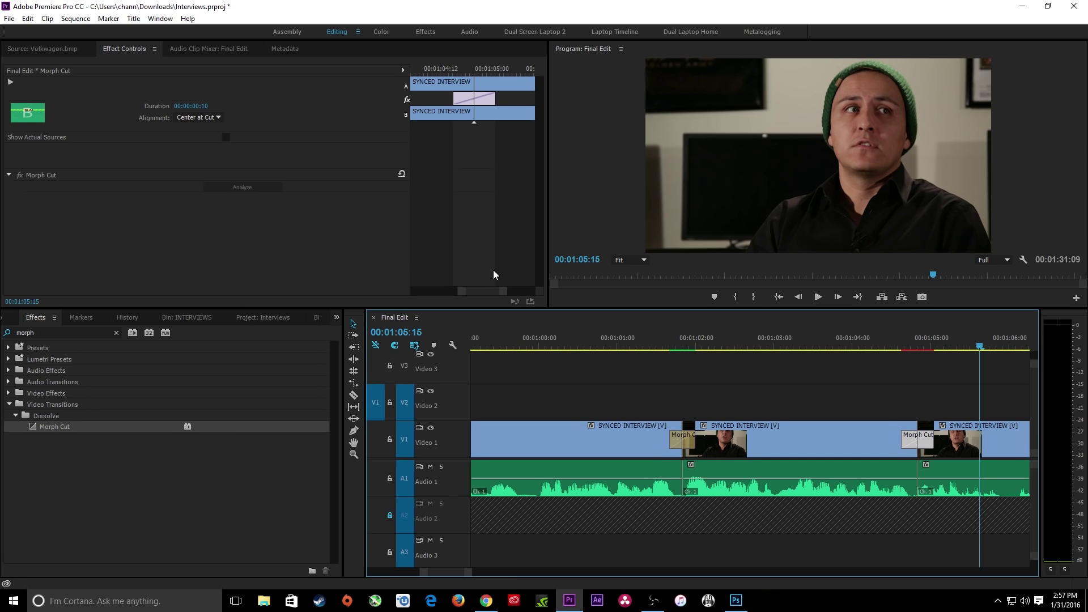
{"action": "left_click", "coordinate": [886, 344]}
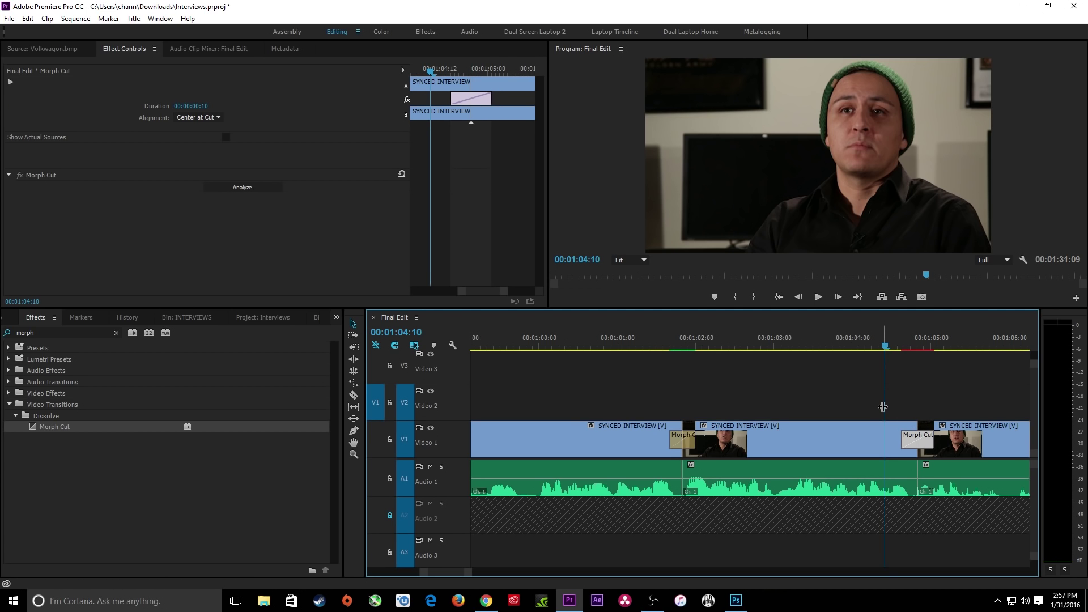
{"action": "key", "text": "Return"}
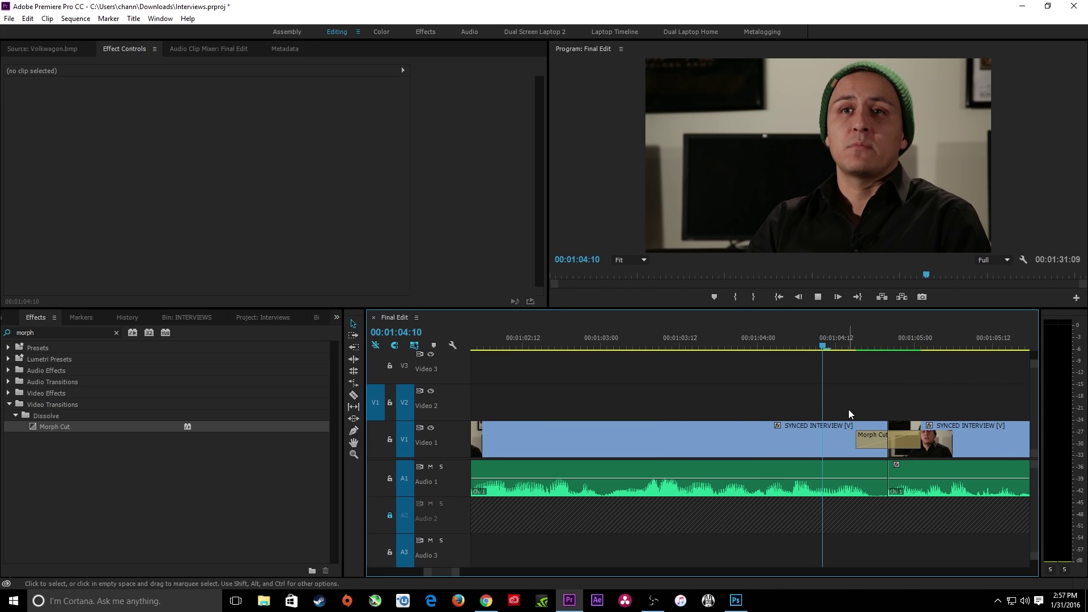
{"action": "key", "text": "space"}
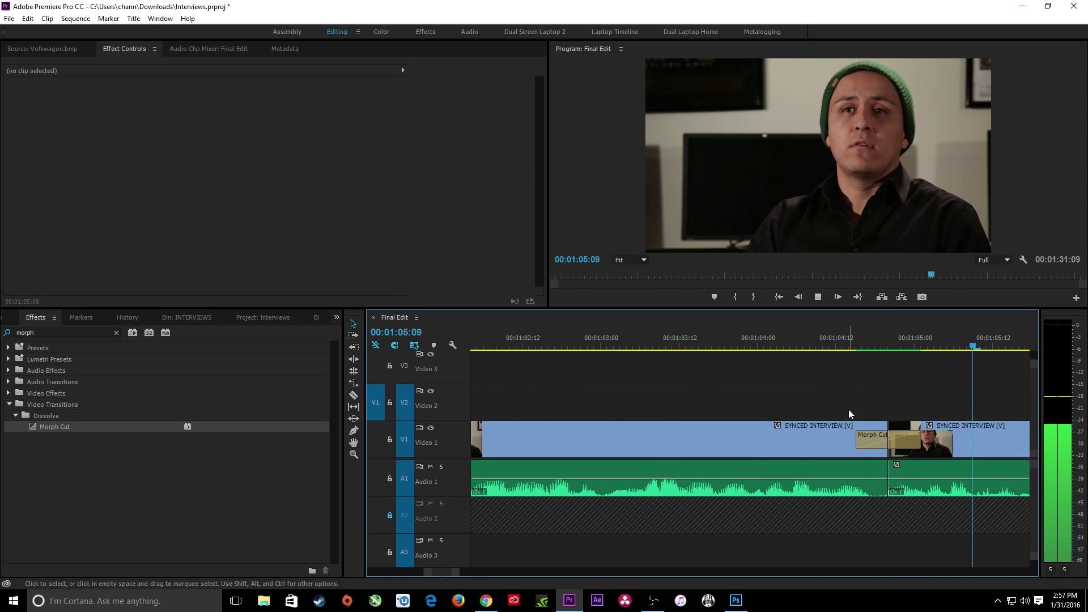
{"action": "key", "text": "space"}
Replay the second Morph Cut from 00:01:04:03 and remove that transition from the interview cut.
{"action": "key", "text": "minus"}
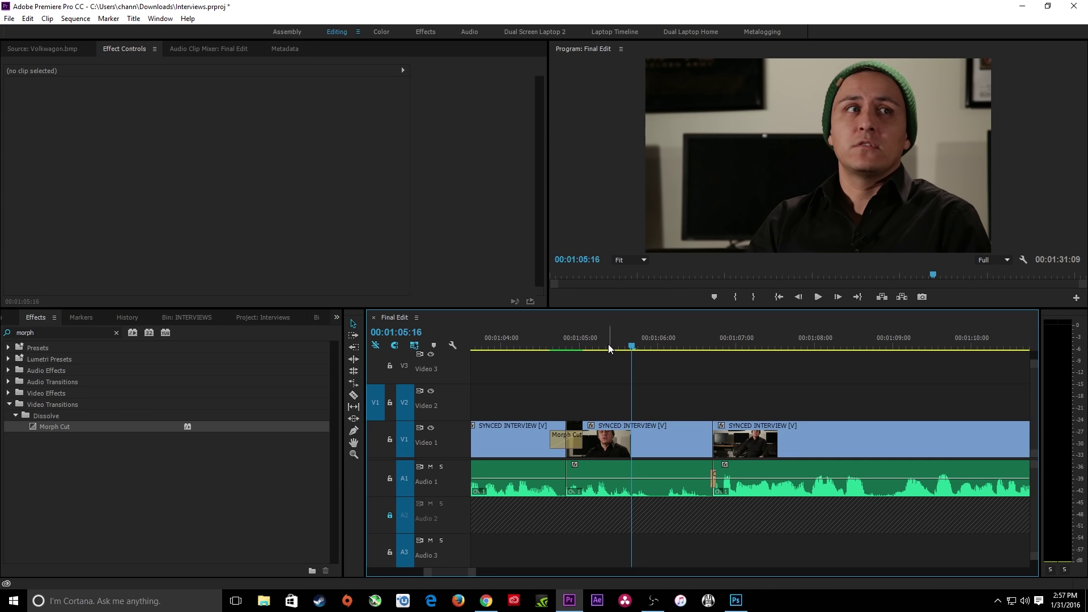
{"action": "key", "text": "minus"}
{"action": "left_click", "coordinate": [631, 340]}
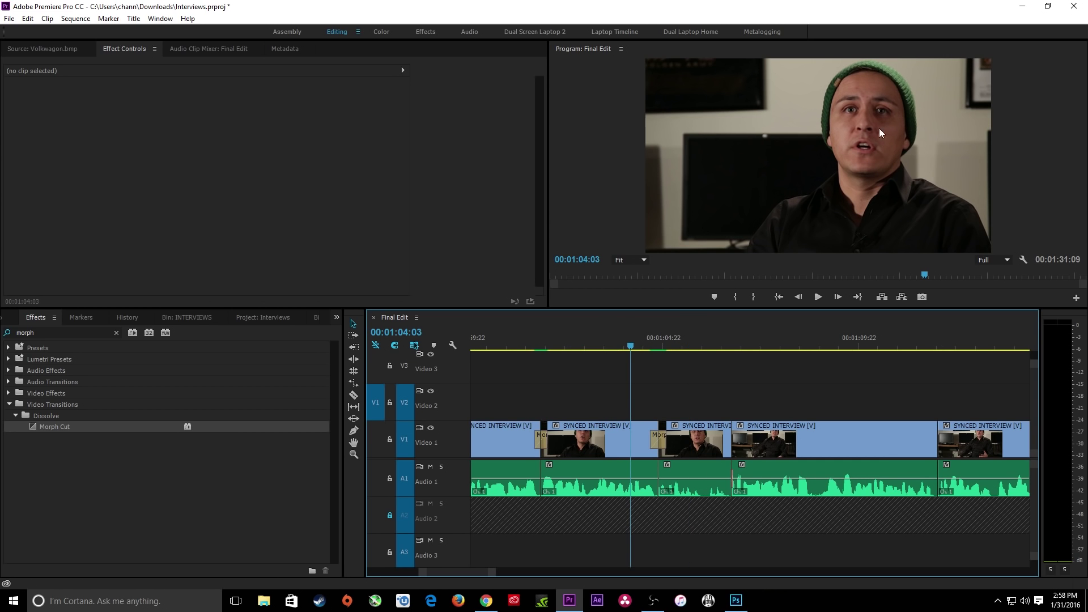
{"action": "key", "text": "space"}
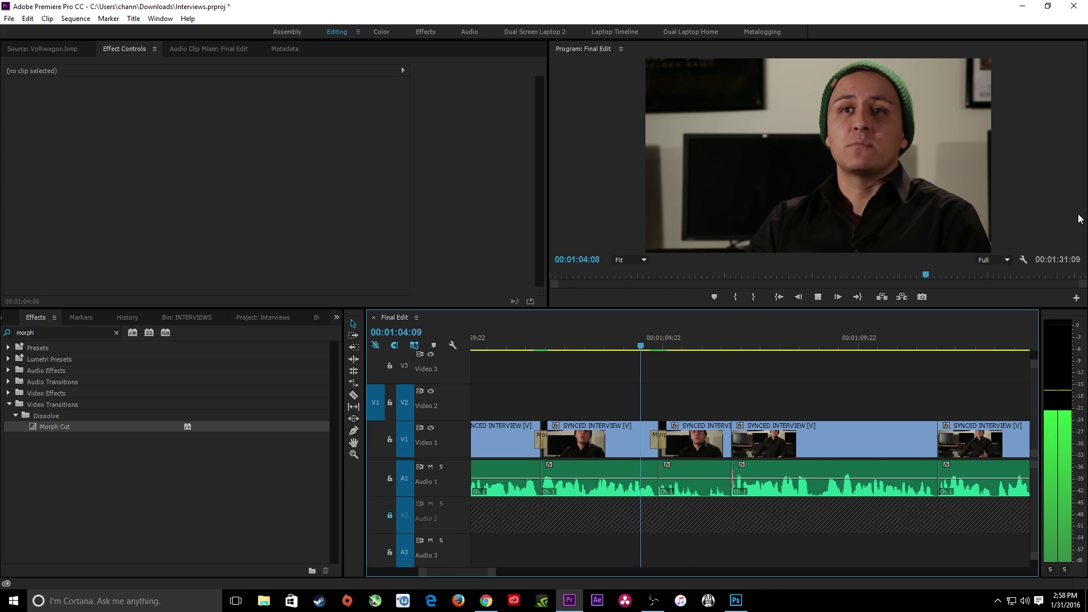
{"action": "key", "text": "space"}
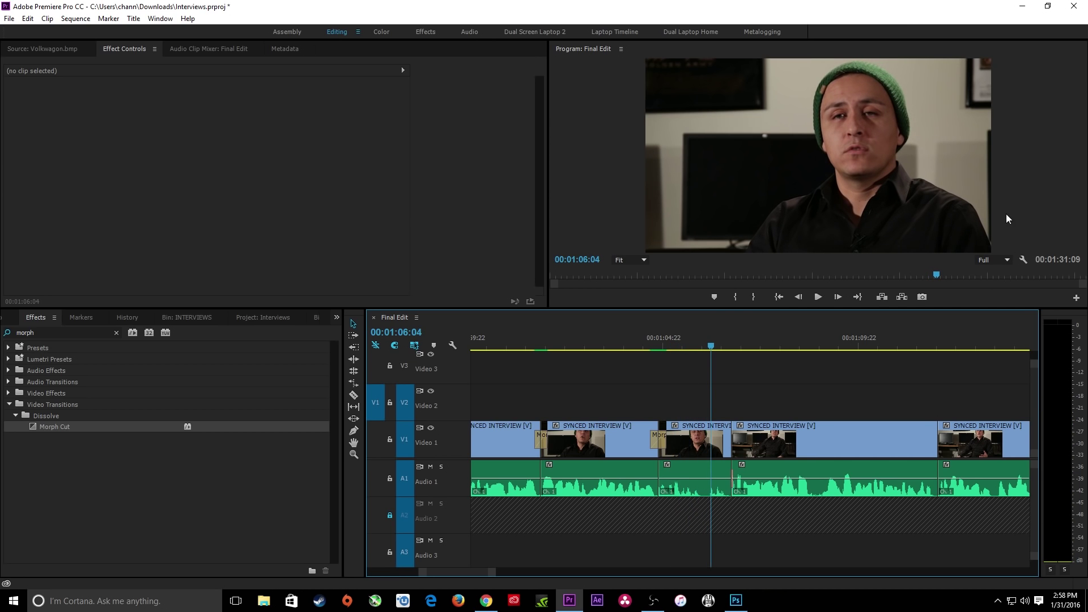
{"action": "left_click", "coordinate": [659, 444]}
{"action": "key", "text": "Delete"}
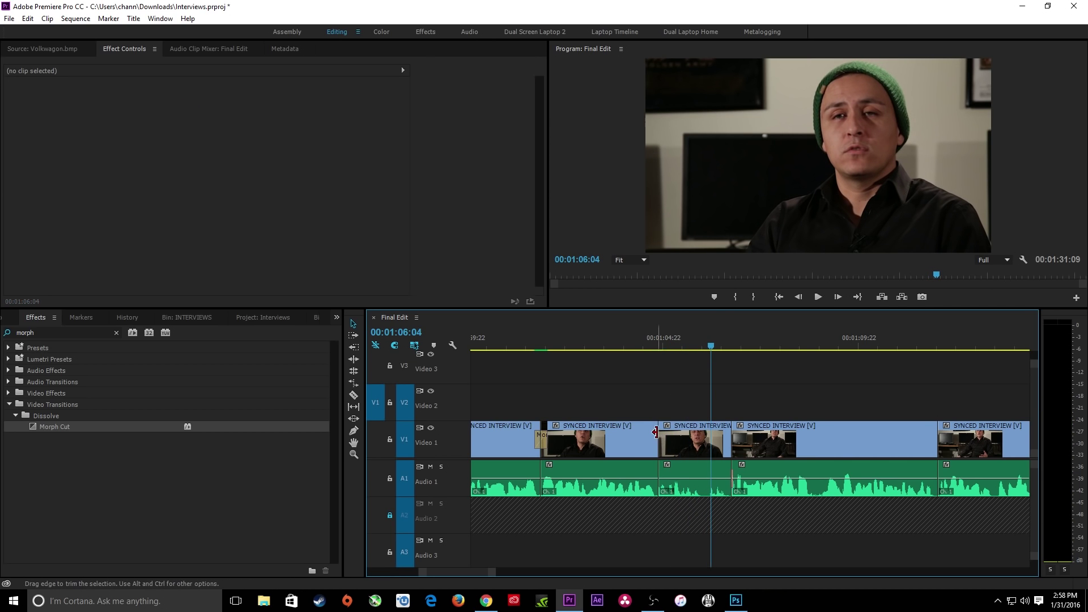
Show the whole Final Edit sequence in the timeline and unlock the Audio 2 track.
{"action": "key", "text": "backslash"}
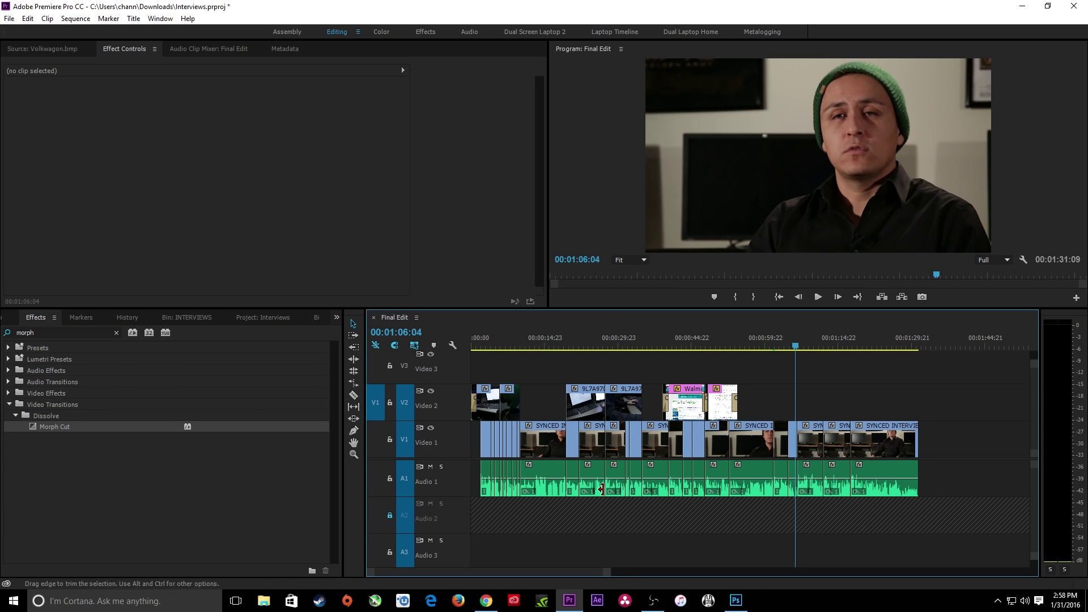
{"action": "left_click", "coordinate": [390, 515]}
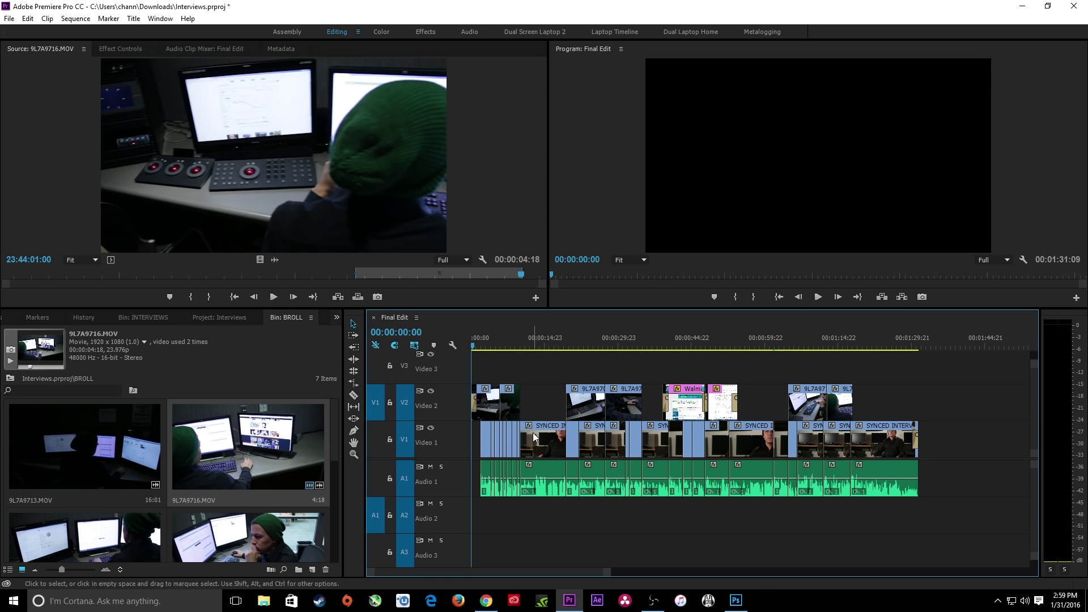
Play the edit's opening from 00:00:02:00 to 00:00:09:10 to review the interview audio cuts beneath the B-roll.
{"action": "key", "text": "equal"}
{"action": "key", "text": "equal"}
{"action": "key", "text": "equal"}
{"action": "key", "text": "equal"}
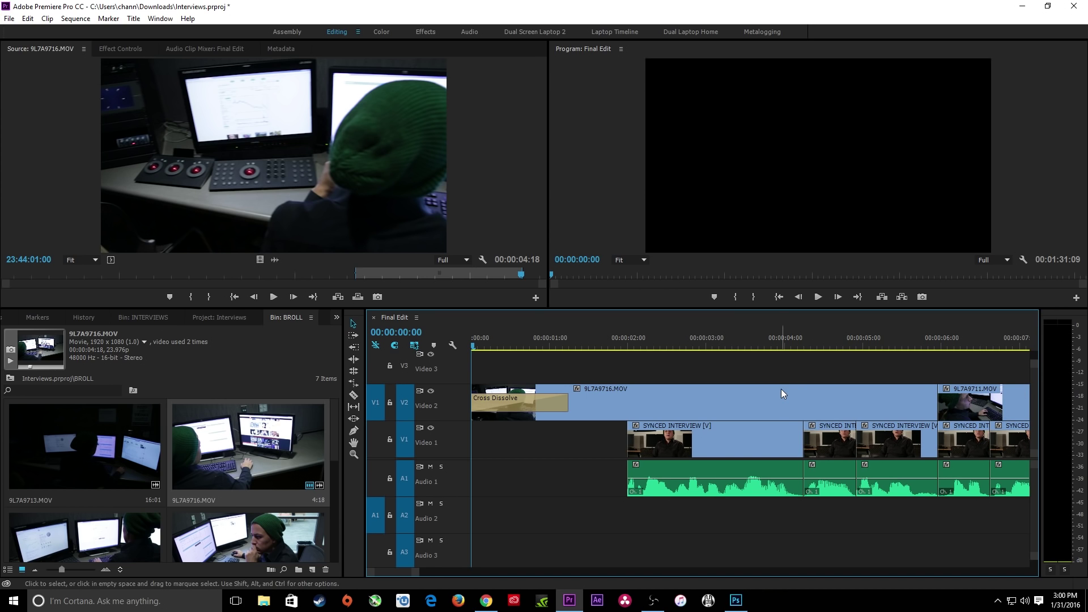
{"action": "key", "text": "equal"}
{"action": "key", "text": "Down"}
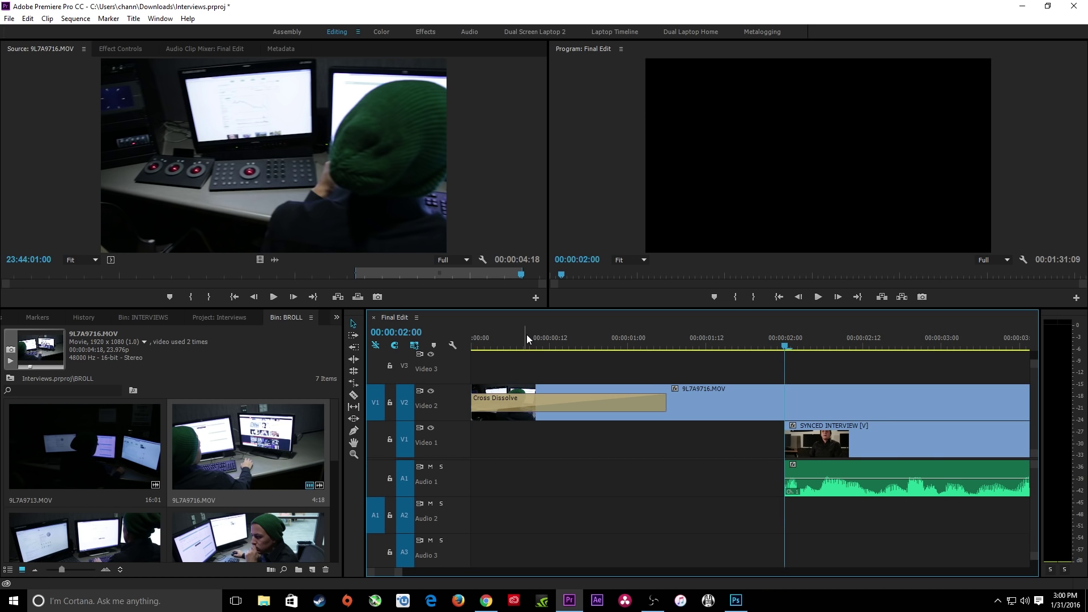
{"action": "key", "text": "space"}
{"action": "key", "text": "minus"}
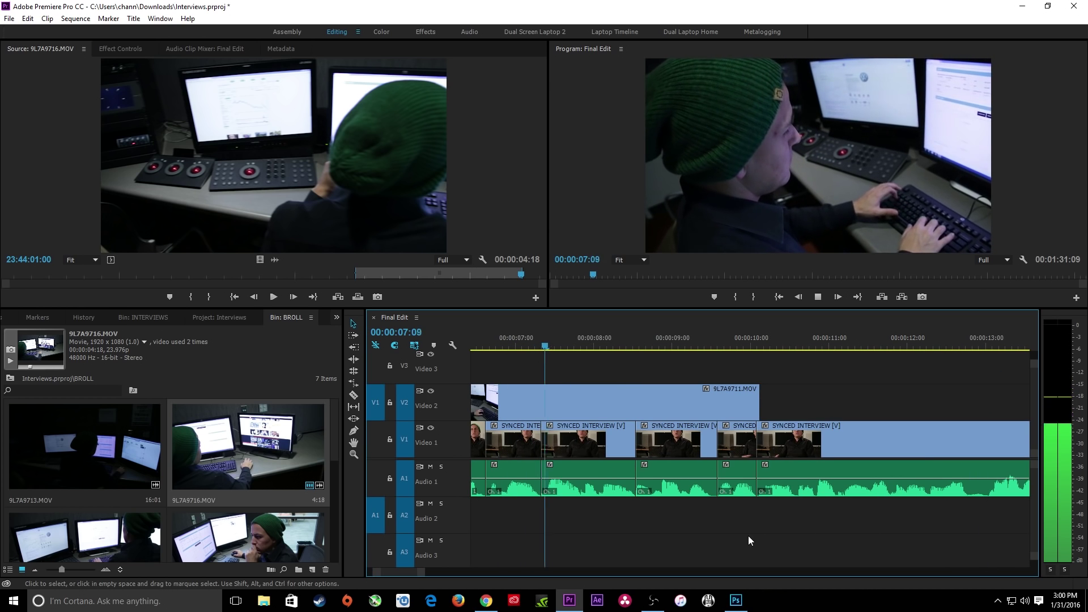
{"action": "key", "text": "space"}
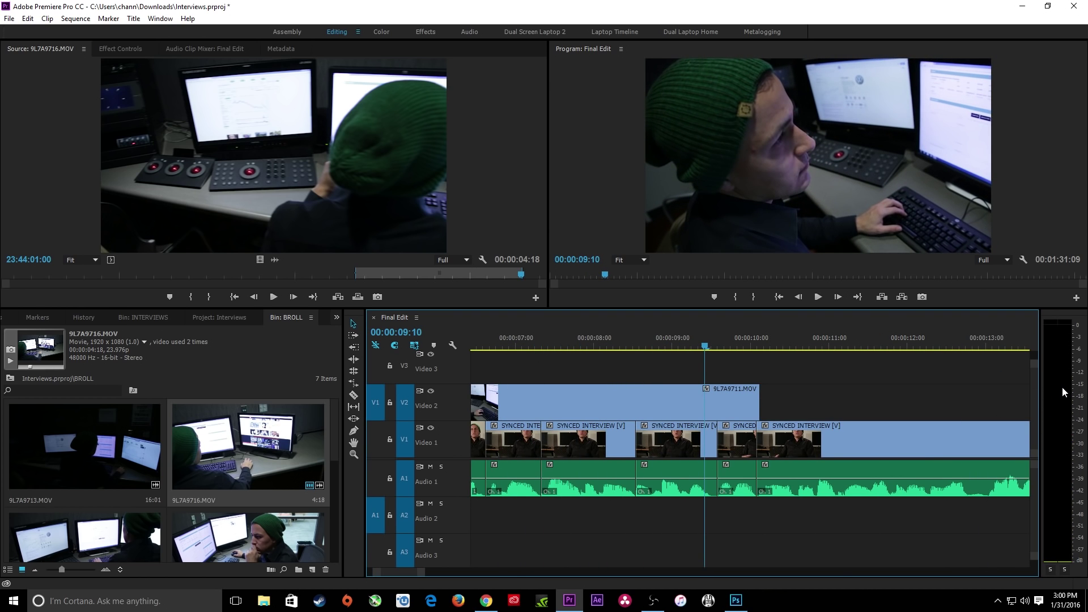
{"action": "key", "text": "minus"}
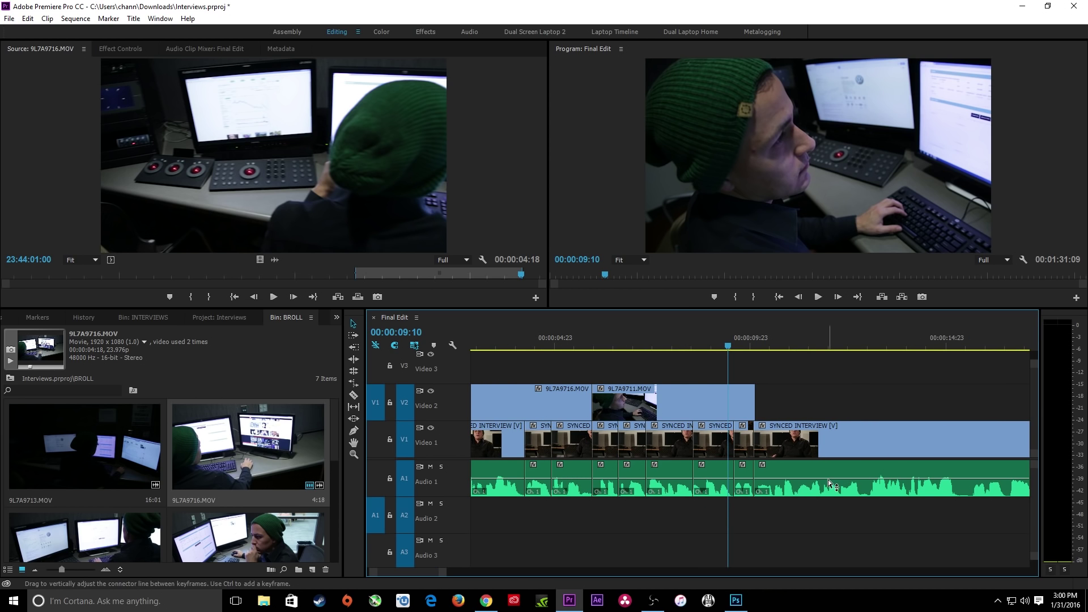
Select all the synced interview clips on Video 1 and Audio 1 and adjust their audio gain by 4 dB.
{"action": "key", "text": "backslash"}
{"action": "left_click_drag", "start_coordinate": [926, 531], "coordinate": [479, 460]}
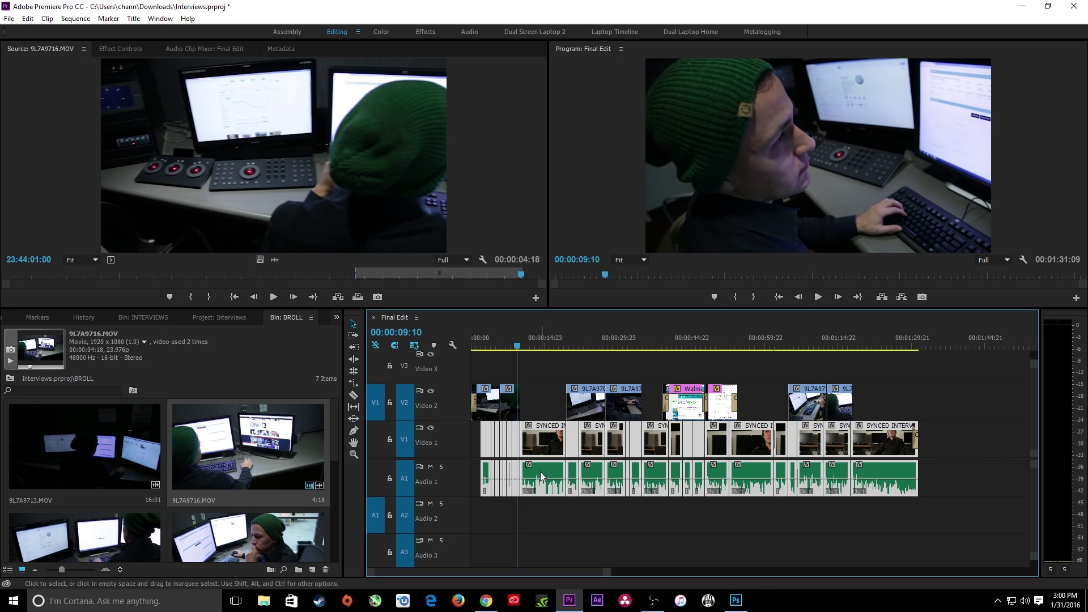
{"action": "right_click", "coordinate": [541, 476]}
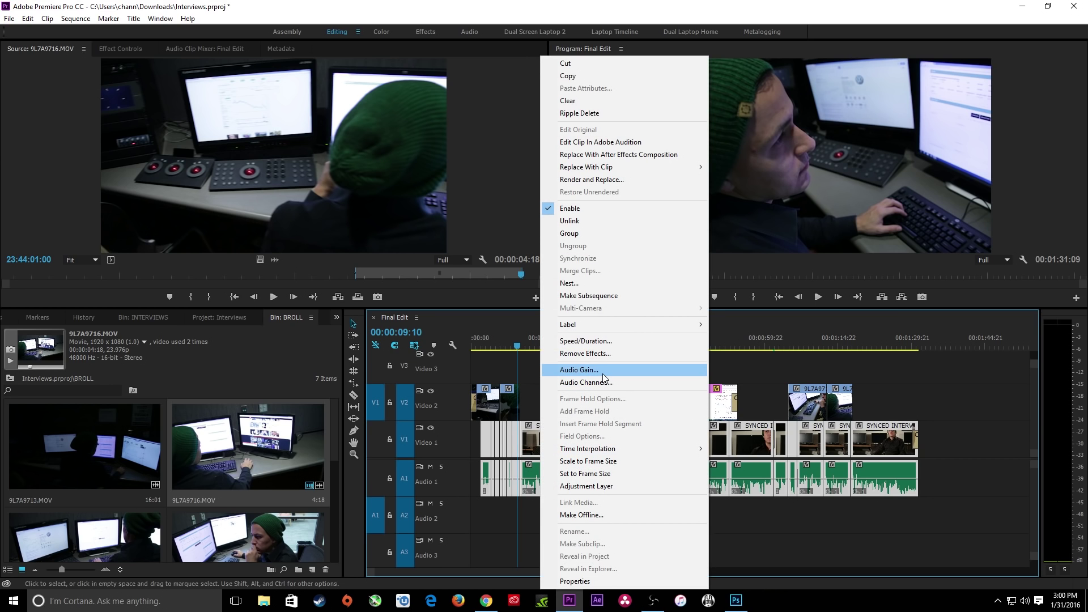
{"action": "left_click", "coordinate": [603, 375]}
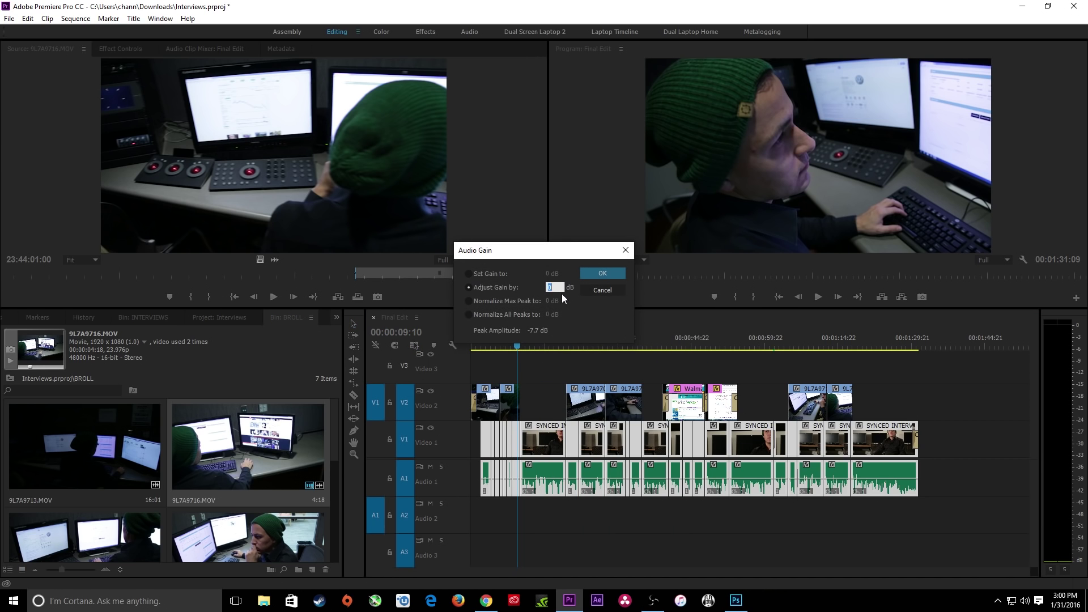
{"action": "type", "text": "4"}
{"action": "key", "text": "Return"}
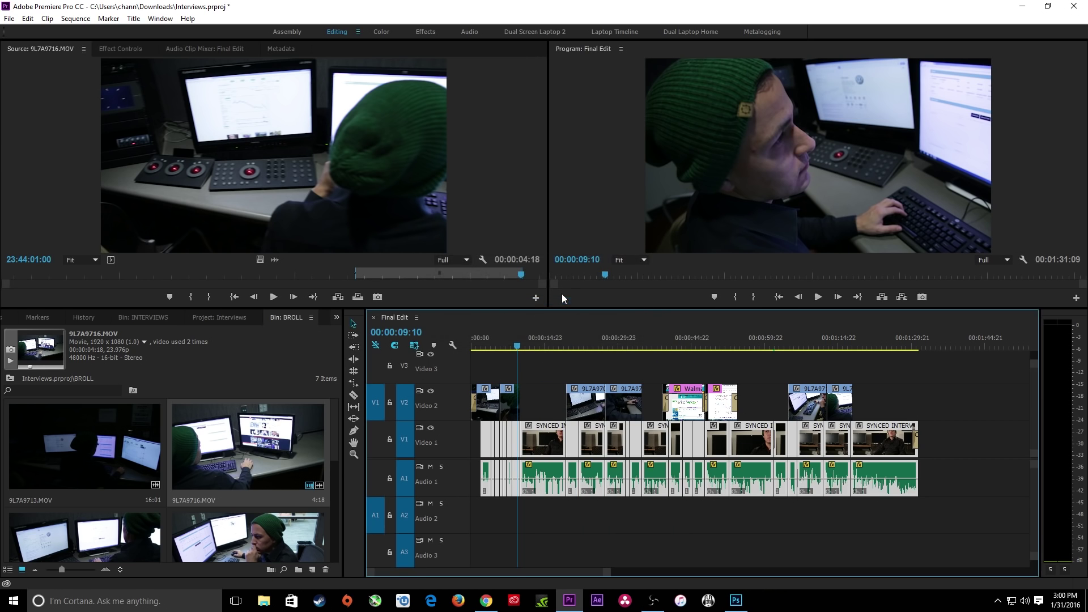
Play the interview audio from the first interview clip's start at 00:00:02:00 to 00:00:03:08 to check its new level.
{"action": "left_click", "coordinate": [514, 342]}
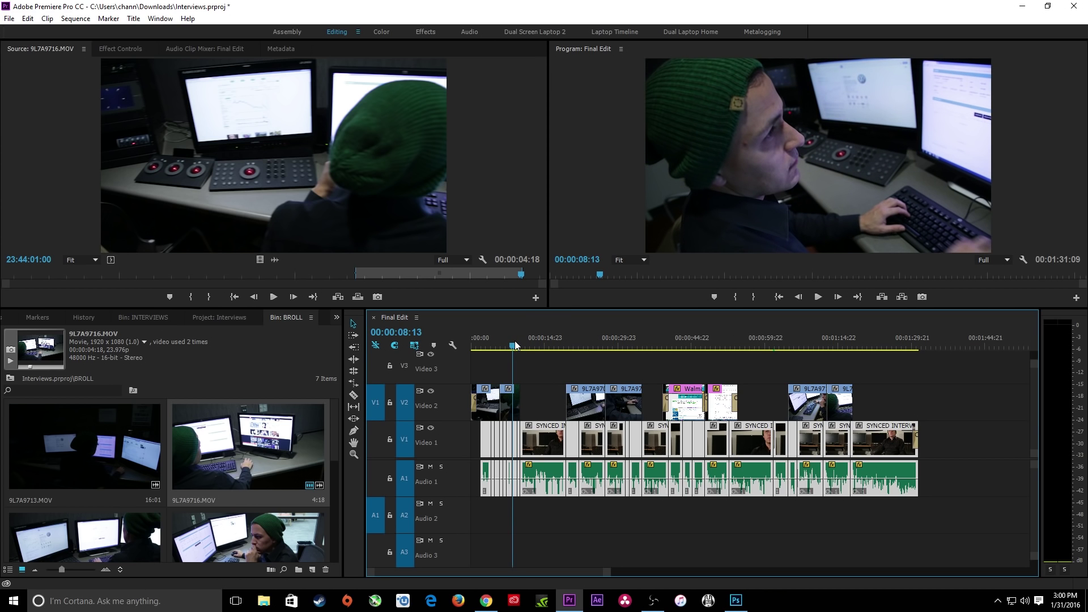
{"action": "key", "text": "equal"}
{"action": "key", "text": "equal"}
{"action": "key", "text": "equal"}
{"action": "key", "text": "j"}
{"action": "key", "text": "j"}
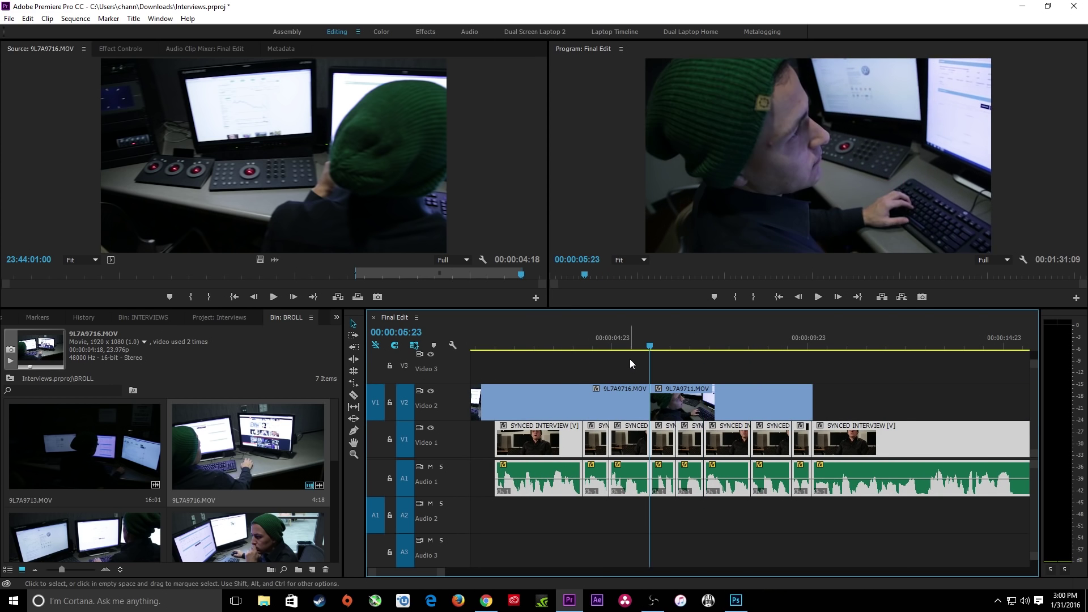
{"action": "key", "text": "Up"}
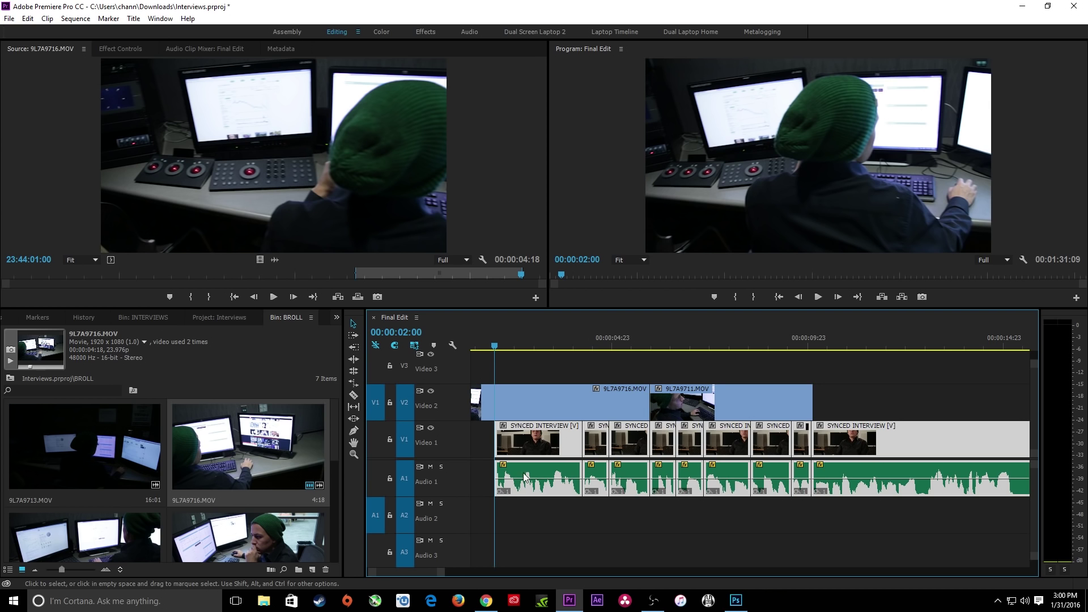
{"action": "key", "text": "ctrl+a"}
{"action": "scroll", "coordinate": [668, 444], "scroll_direction": "up", "scroll_amount": 2}
{"action": "key", "text": "l"}
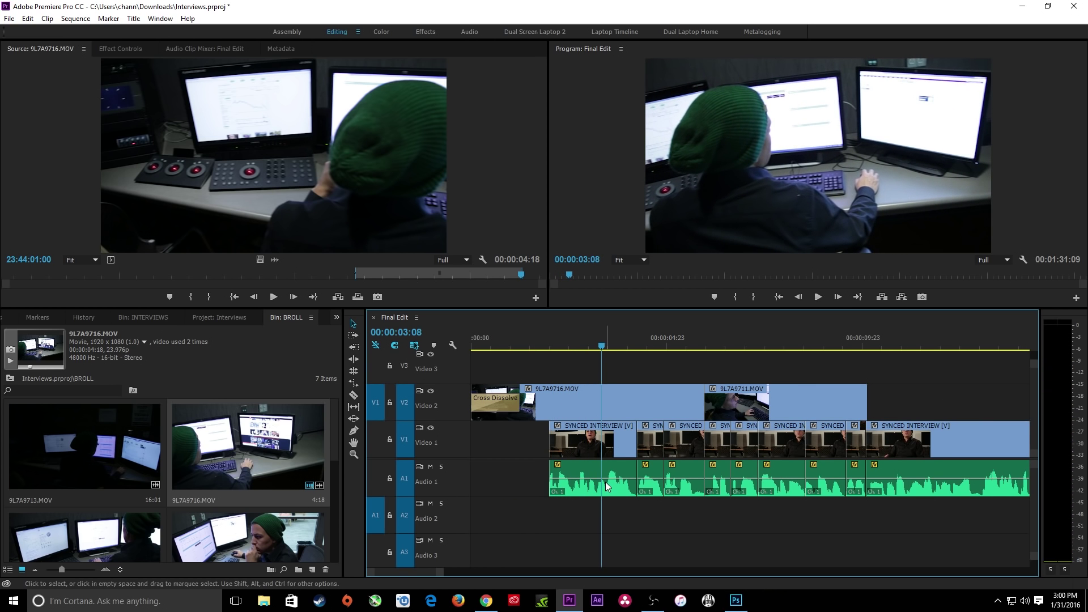
Select the first interview clip and continue playback through 00:00:11:22, checking the levels on the audio meters.
{"action": "left_click_drag", "start_coordinate": [607, 479], "coordinate": [608, 483]}
{"action": "key", "text": "Up"}
{"action": "key", "text": "l"}
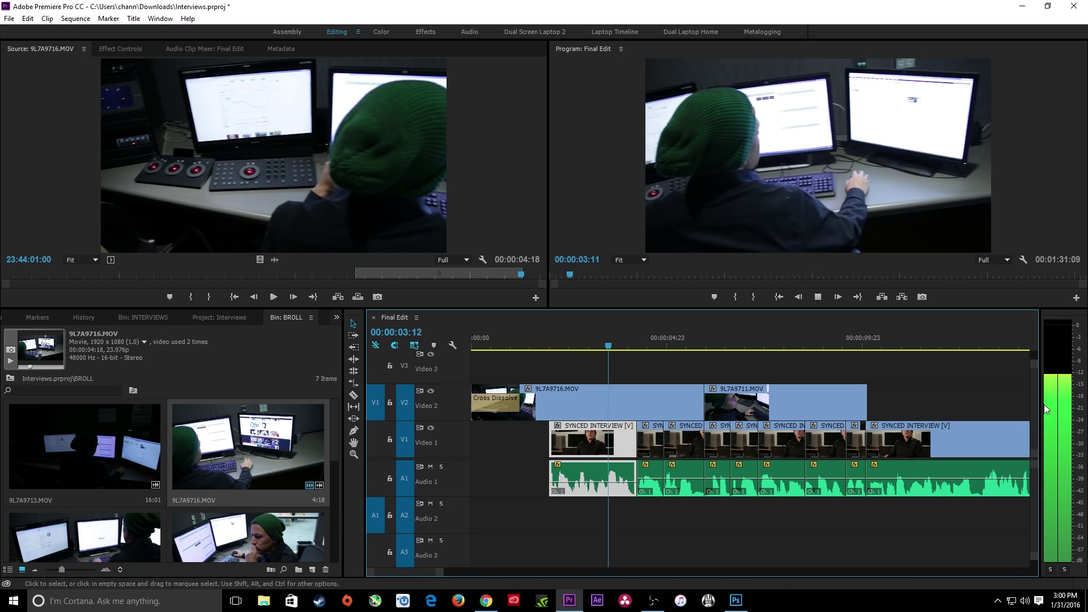
{"action": "key", "text": "k"}
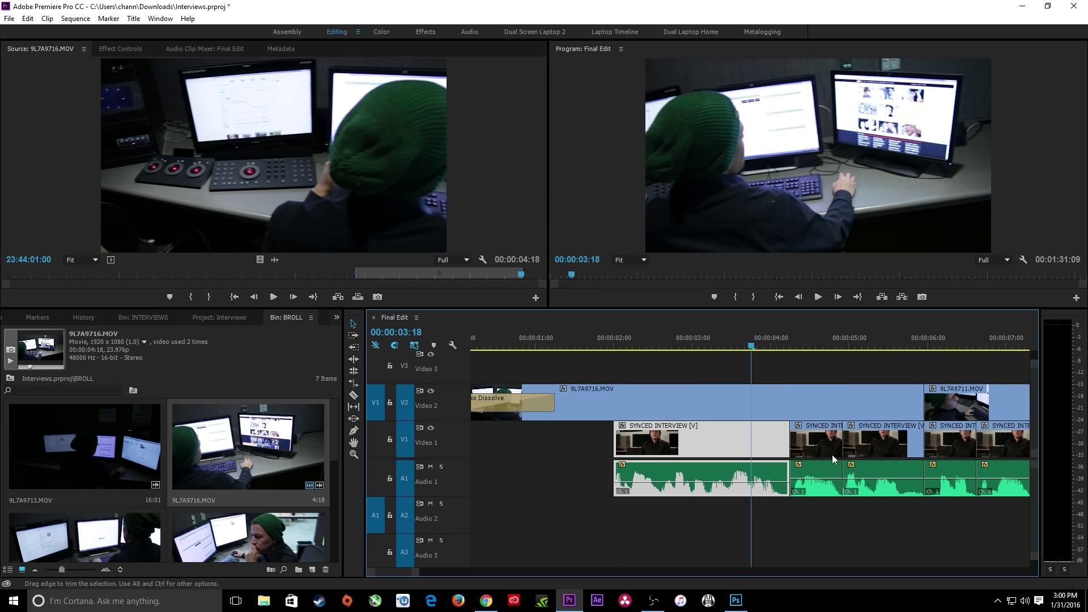
{"action": "key", "text": "="}
{"action": "key", "text": "l"}
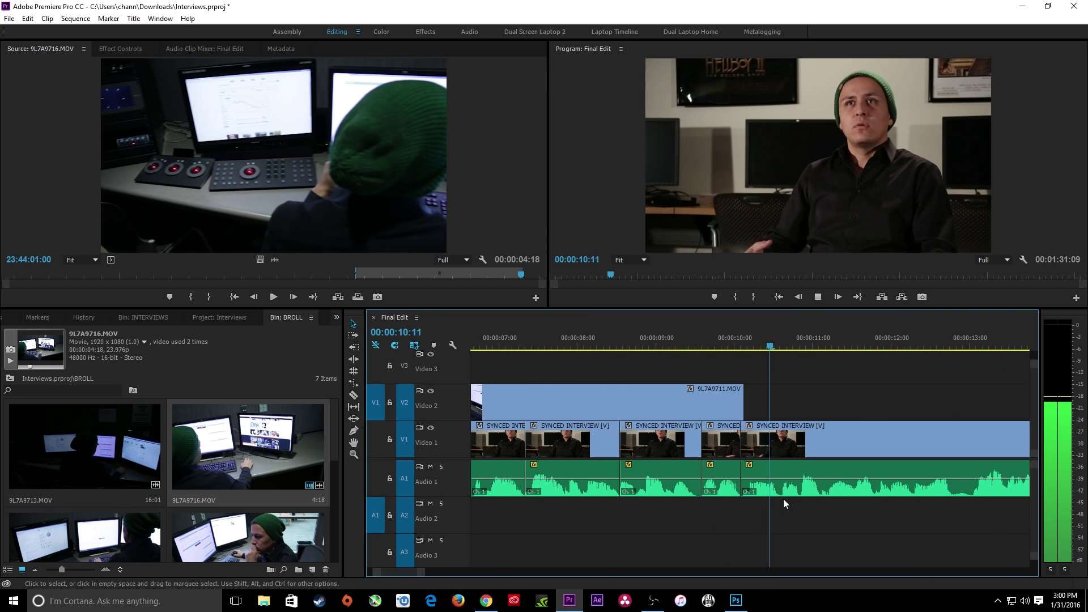
{"action": "key", "text": "space"}
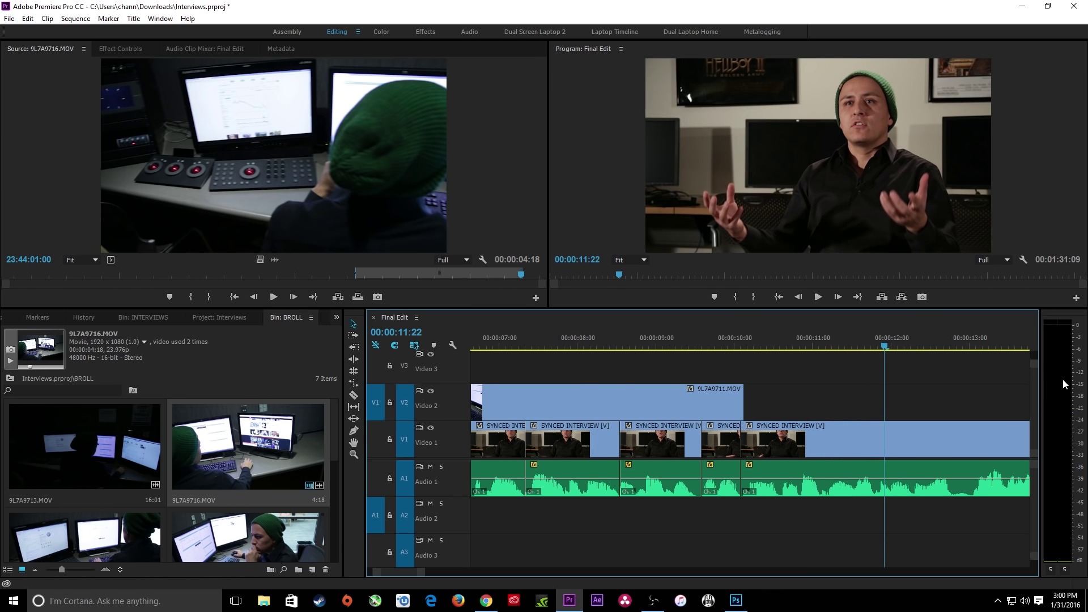
Play the long interview clip from 00:00:11:22 to 00:00:13:20 to examine the level of its louder passage.
{"action": "key", "text": "minus"}
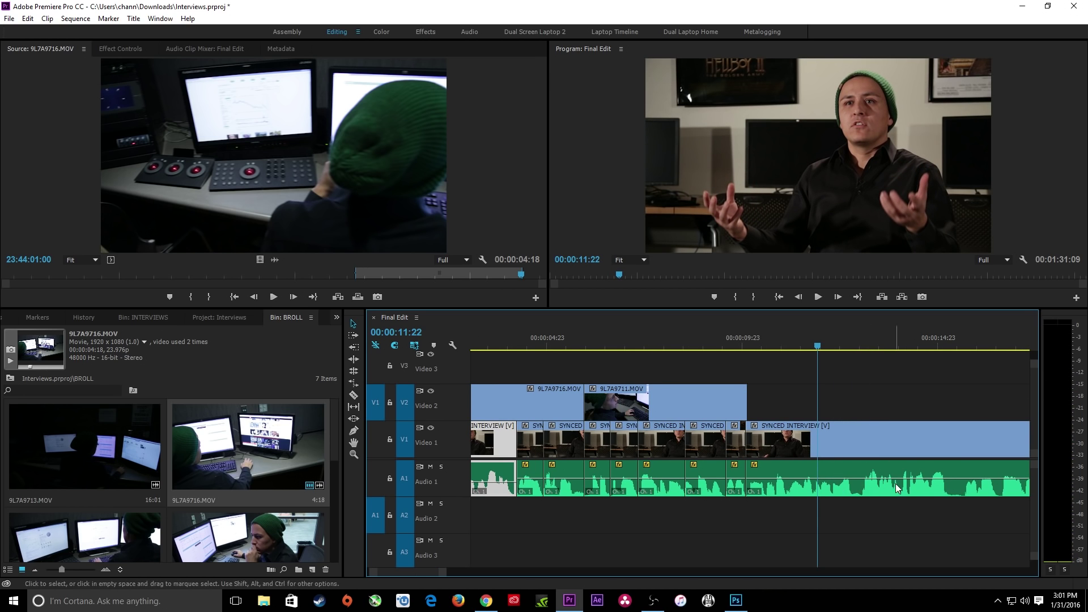
{"action": "scroll", "coordinate": [887, 487], "scroll_direction": "up", "scroll_amount": 2}
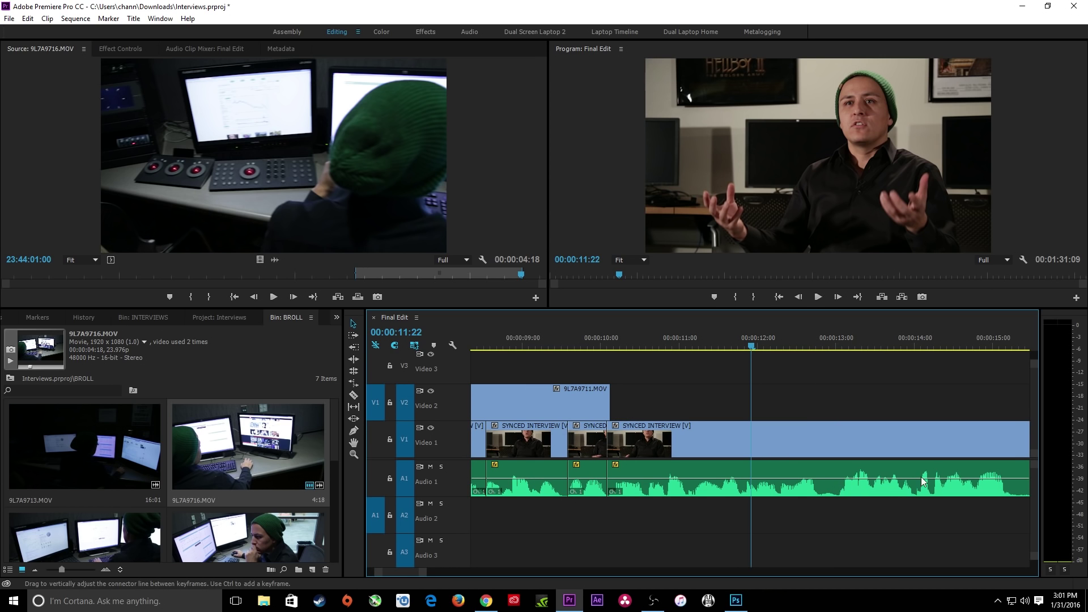
{"action": "key", "text": "space"}
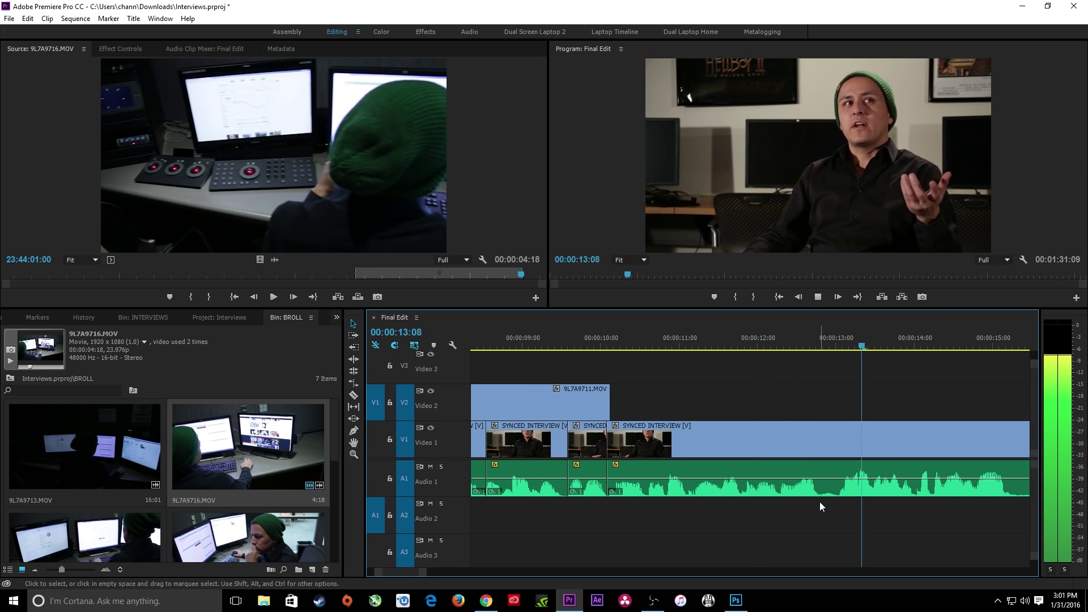
{"action": "key", "text": "space"}
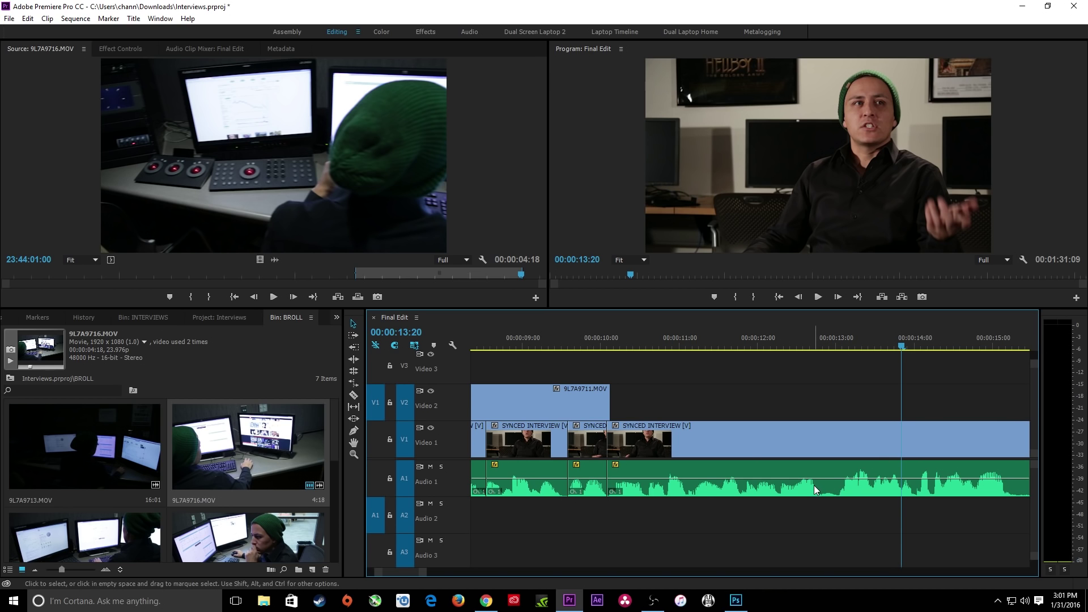
Add a pair of volume keyframes on each side of the loud passage from about 00:00:13:00 to 00:00:15:04 and lower the level between them.
{"action": "key", "text": "equal"}
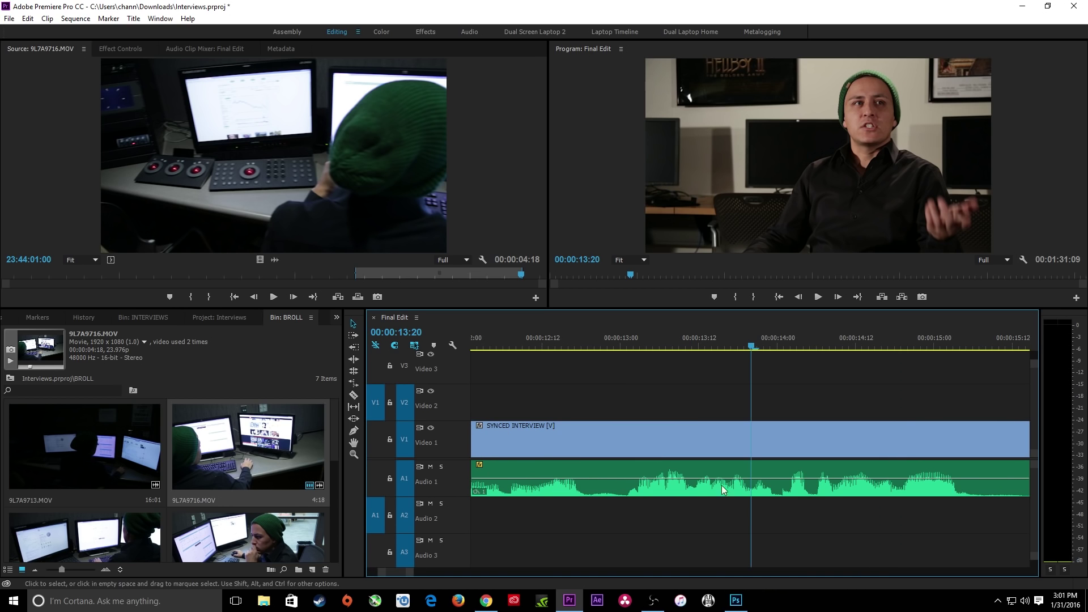
{"action": "left_click", "coordinate": [582, 480], "text": "ctrl"}
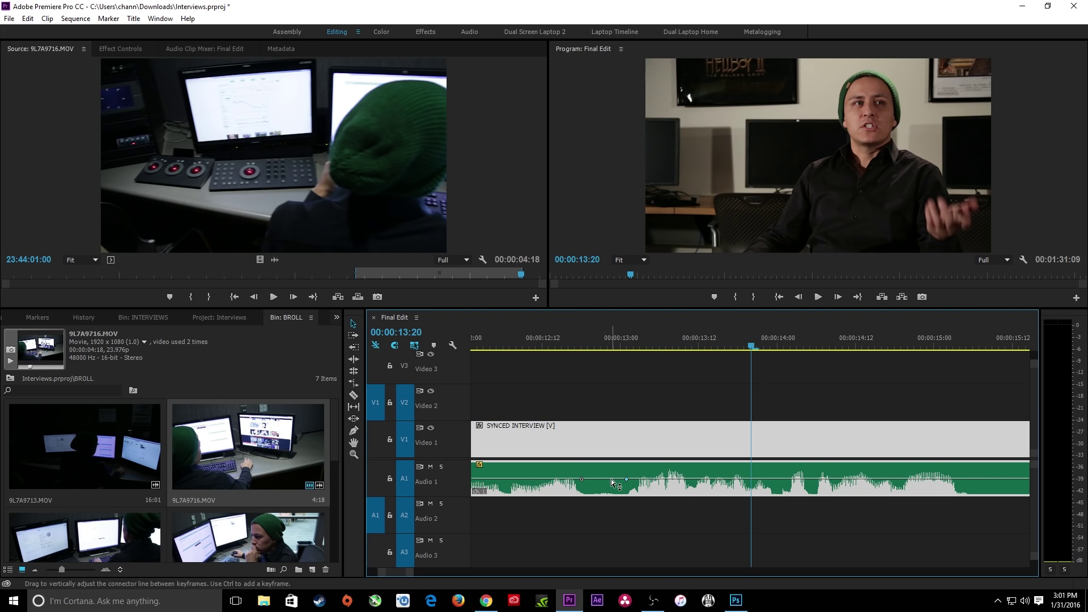
{"action": "key", "text": "shift+minus"}
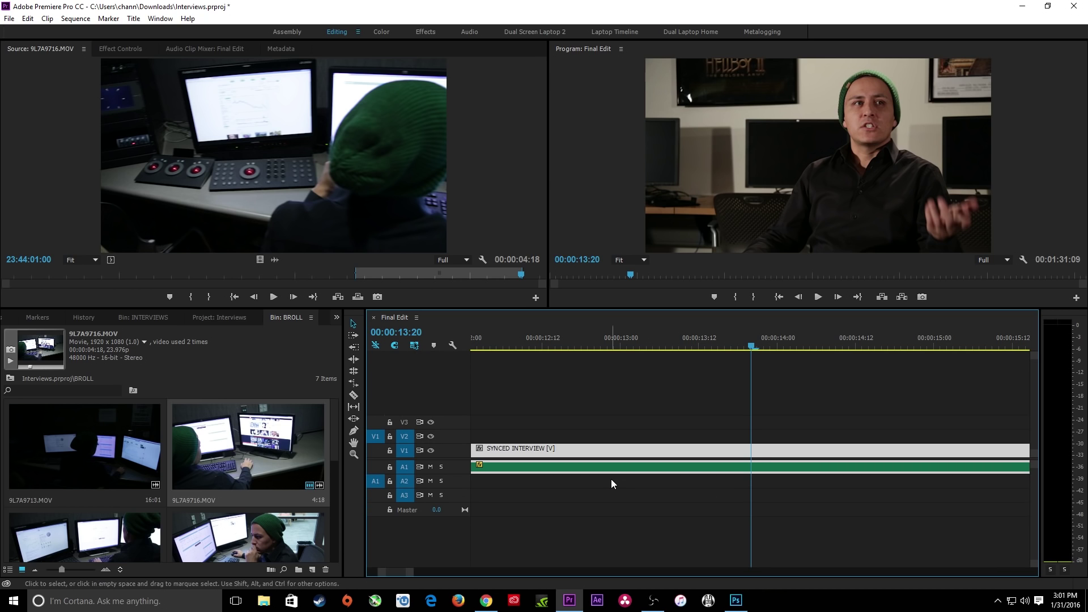
{"action": "key", "text": "shift+equal"}
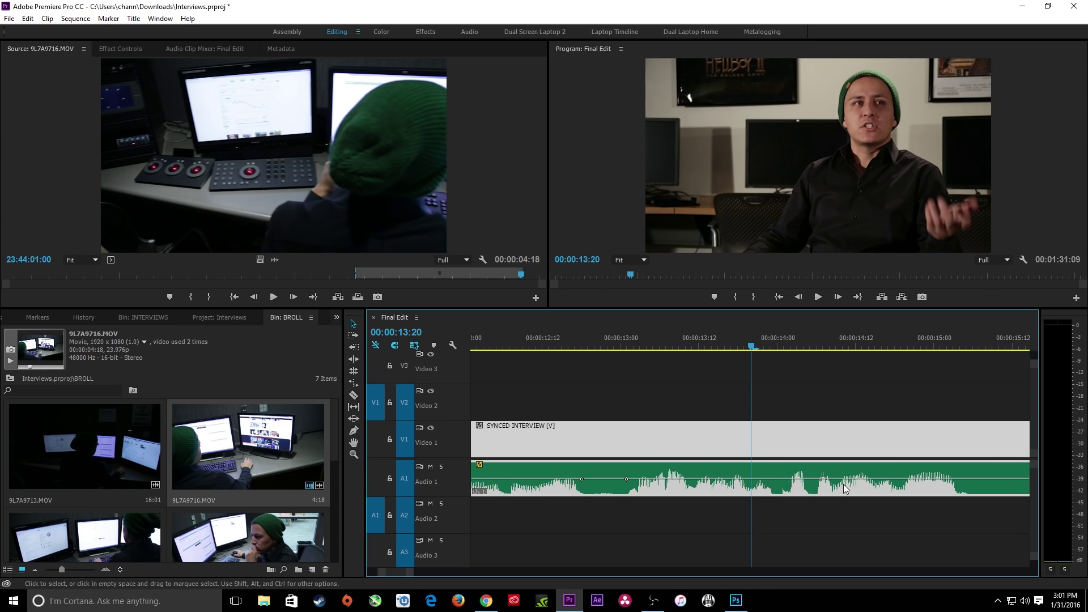
{"action": "key", "text": "minus"}
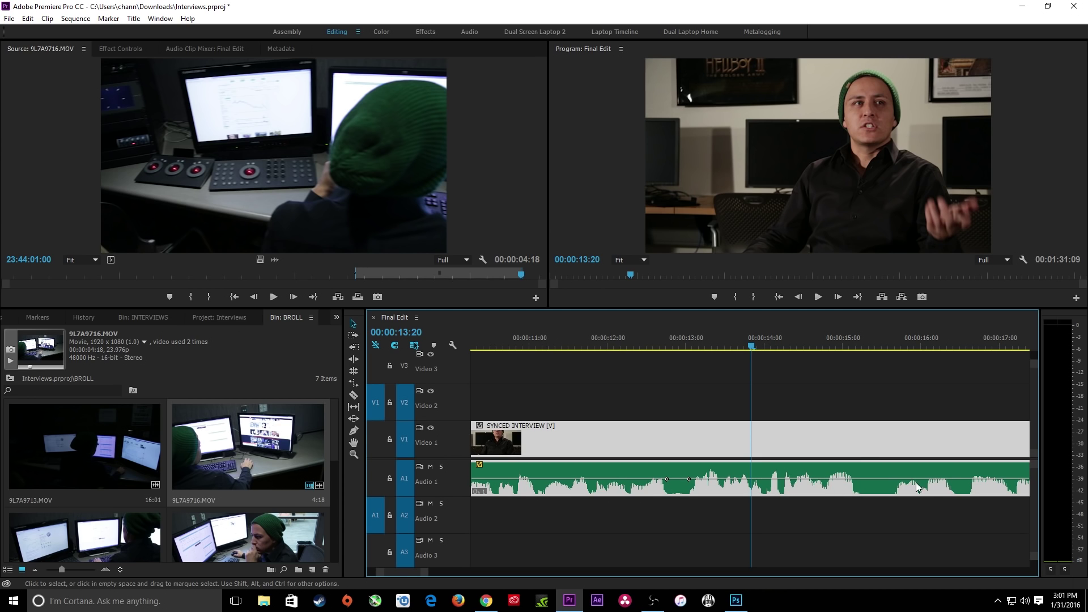
{"action": "left_click", "coordinate": [859, 480], "text": "ctrl"}
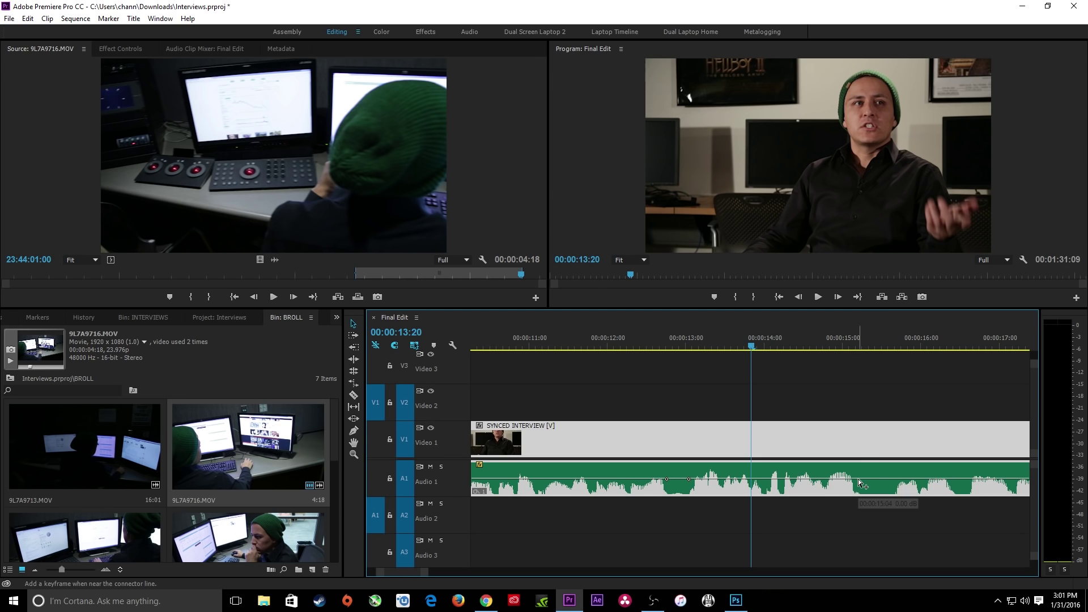
{"action": "left_click", "coordinate": [893, 480], "text": "ctrl"}
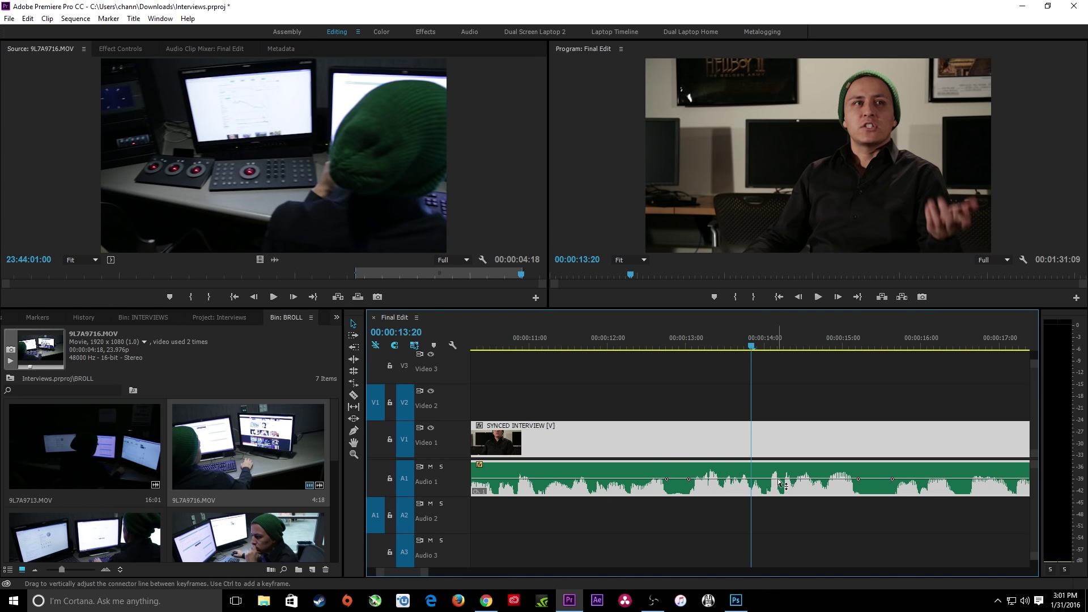
{"action": "left_click_drag", "start_coordinate": [778, 483], "coordinate": [781, 476]}
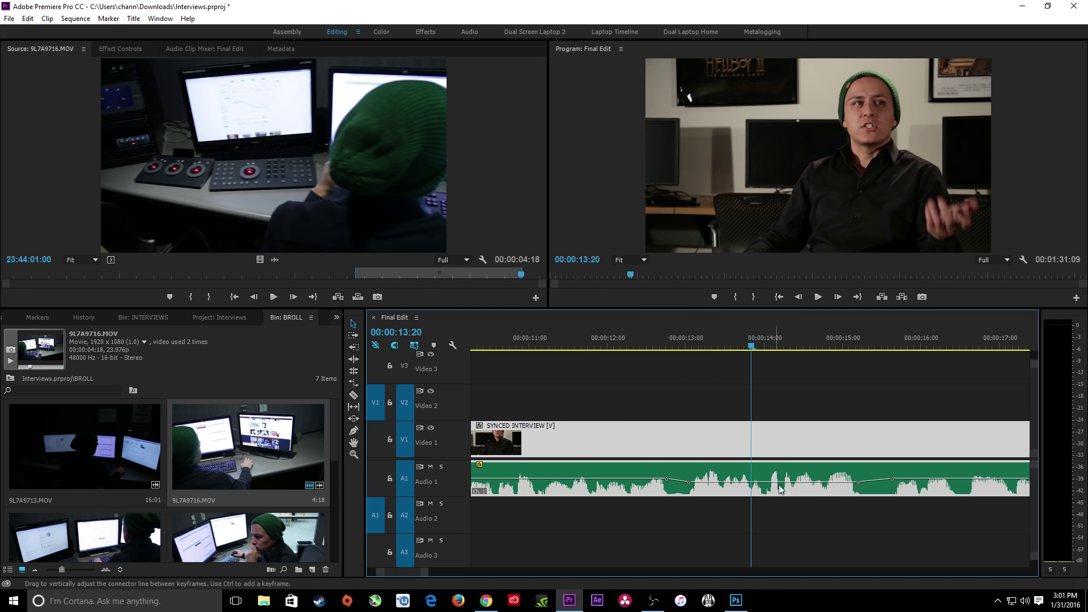
Play the edit from 00:00:12:07 to 00:00:21:18 to check the lowered passage and the clips that follow.
{"action": "left_click", "coordinate": [627, 339]}
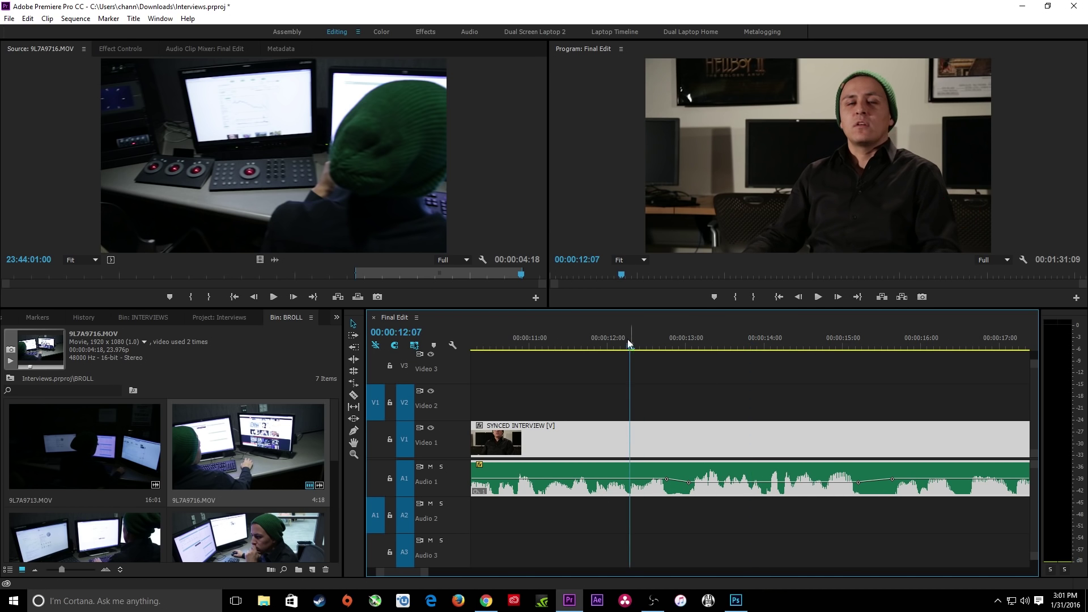
{"action": "key", "text": "space"}
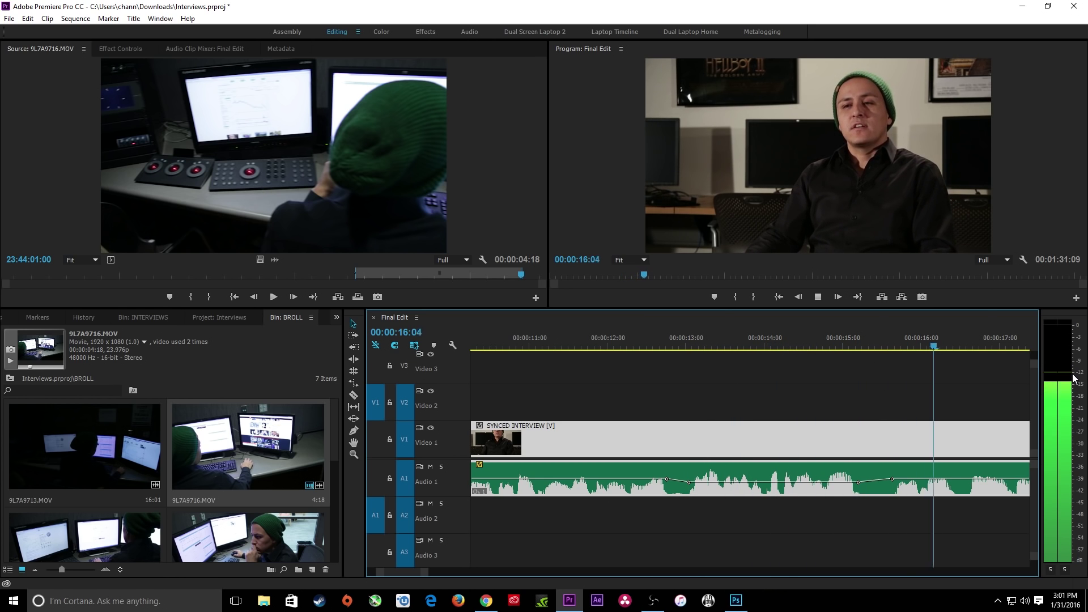
{"action": "key", "text": "minus"}
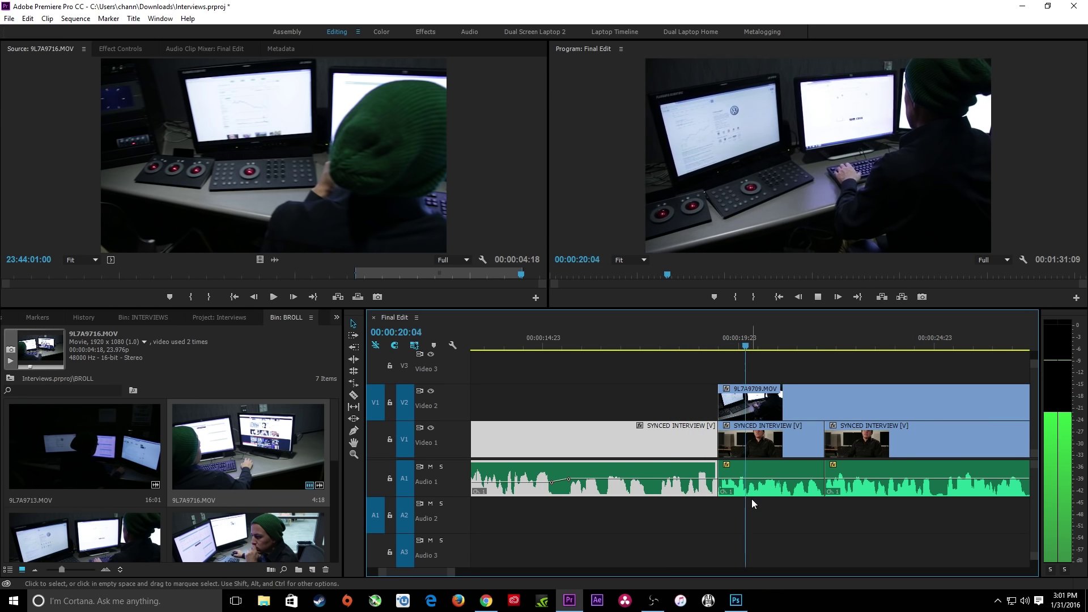
{"action": "key", "text": "space"}
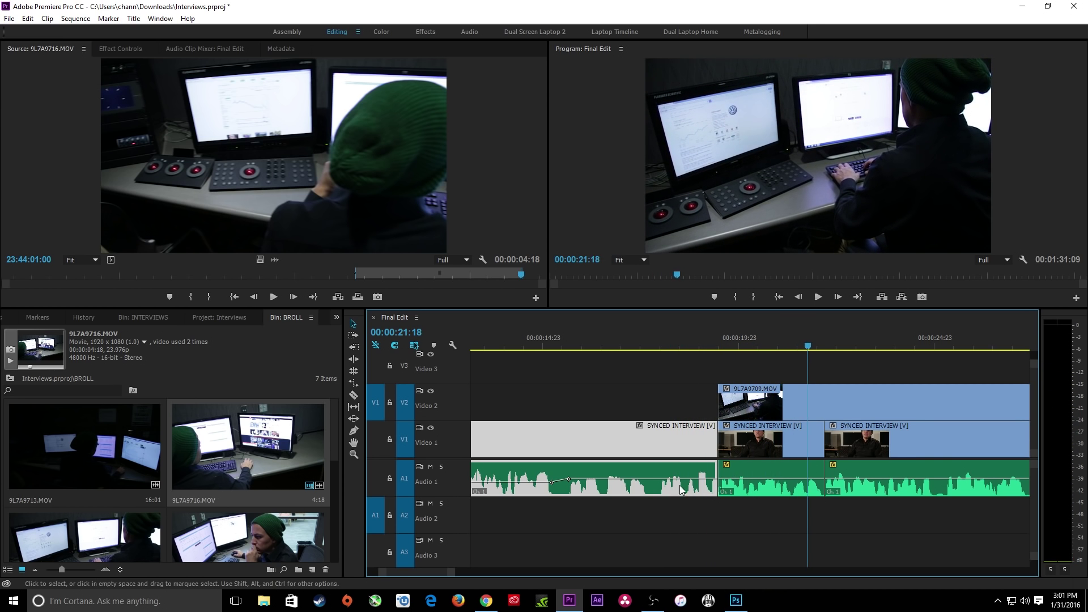
Play the edit from 00:00:21:18 to 00:00:31:19 to check the audio levels of the interview clips.
{"action": "key", "text": "backslash"}
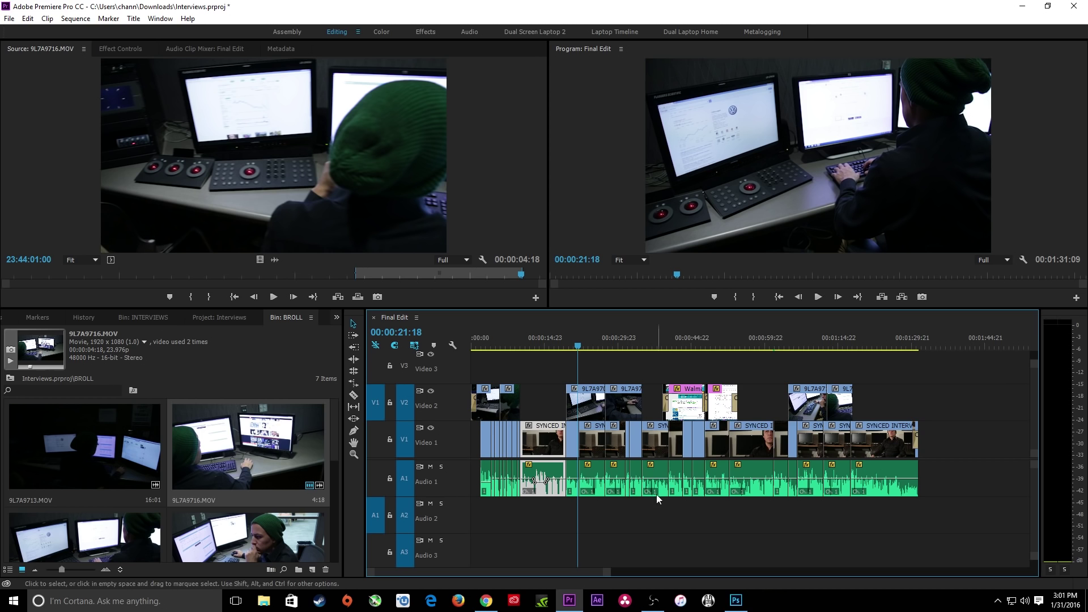
{"action": "key", "text": "backslash"}
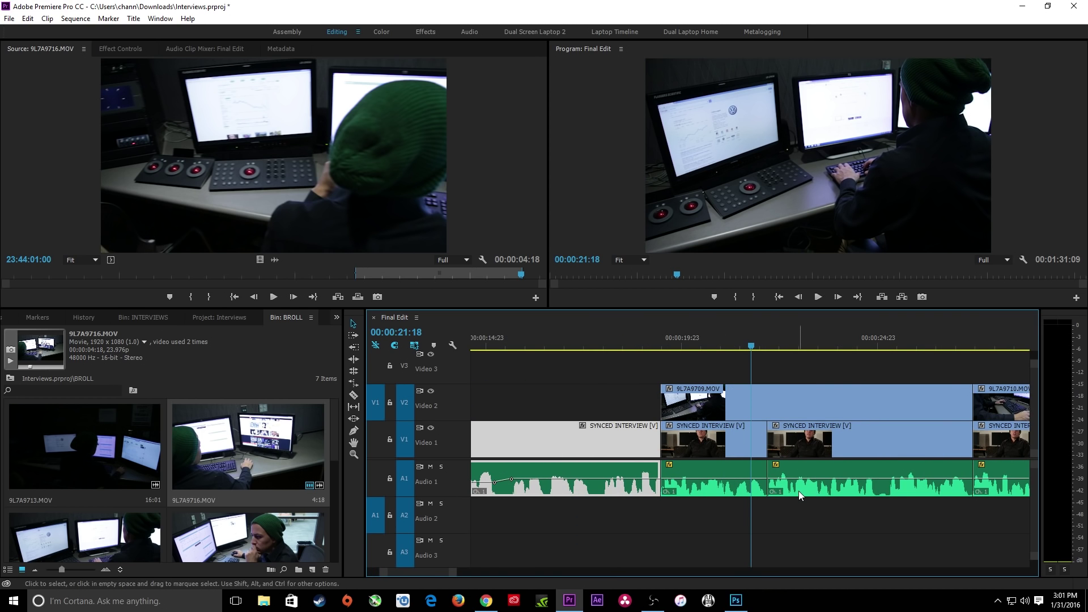
{"action": "key", "text": "minus"}
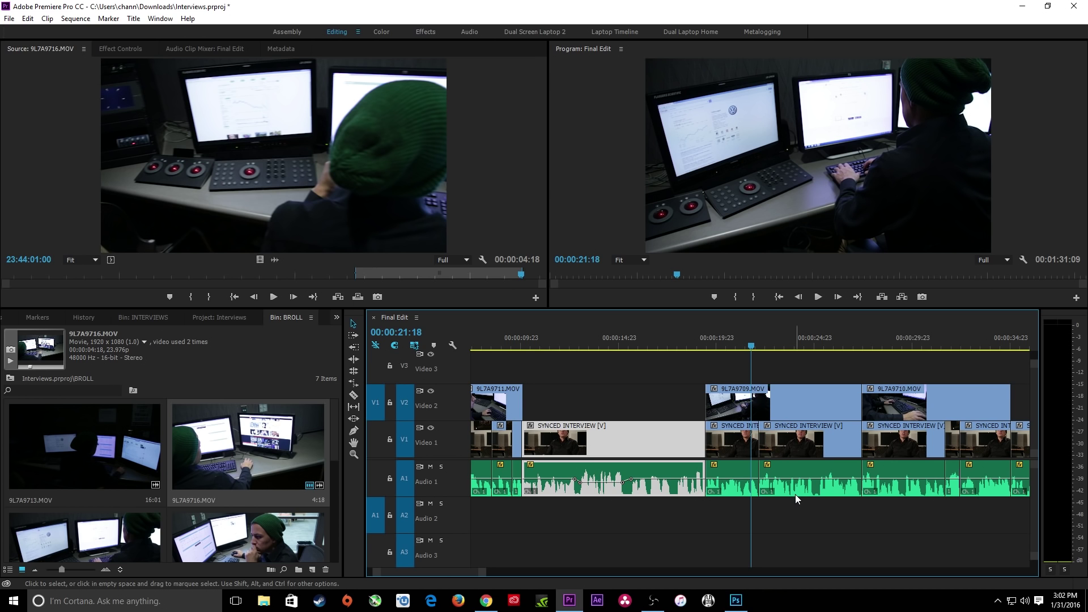
{"action": "key", "text": "space"}
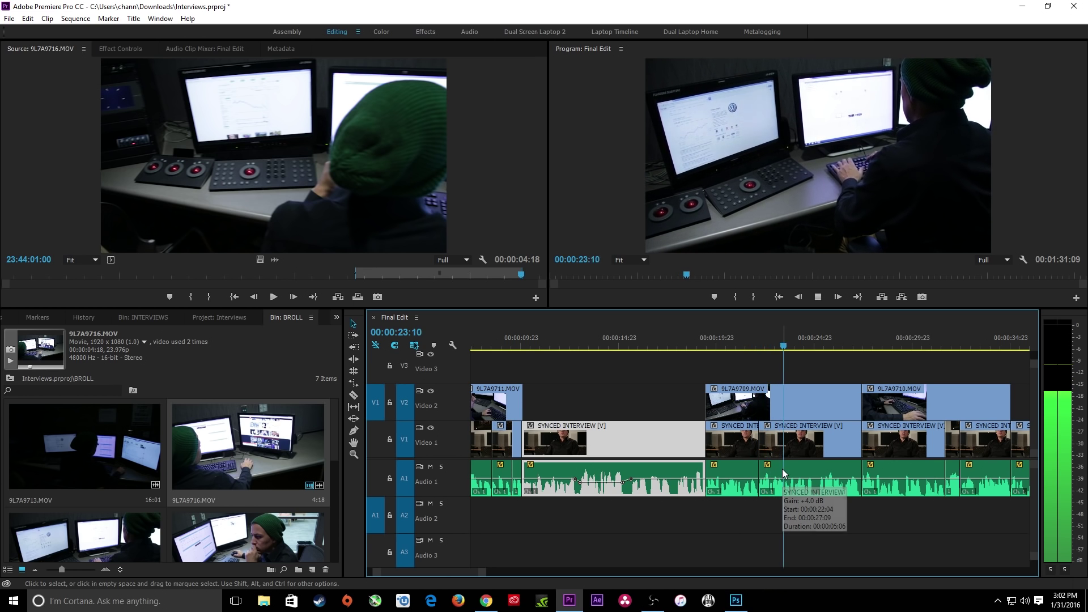
{"action": "key", "text": "equal"}
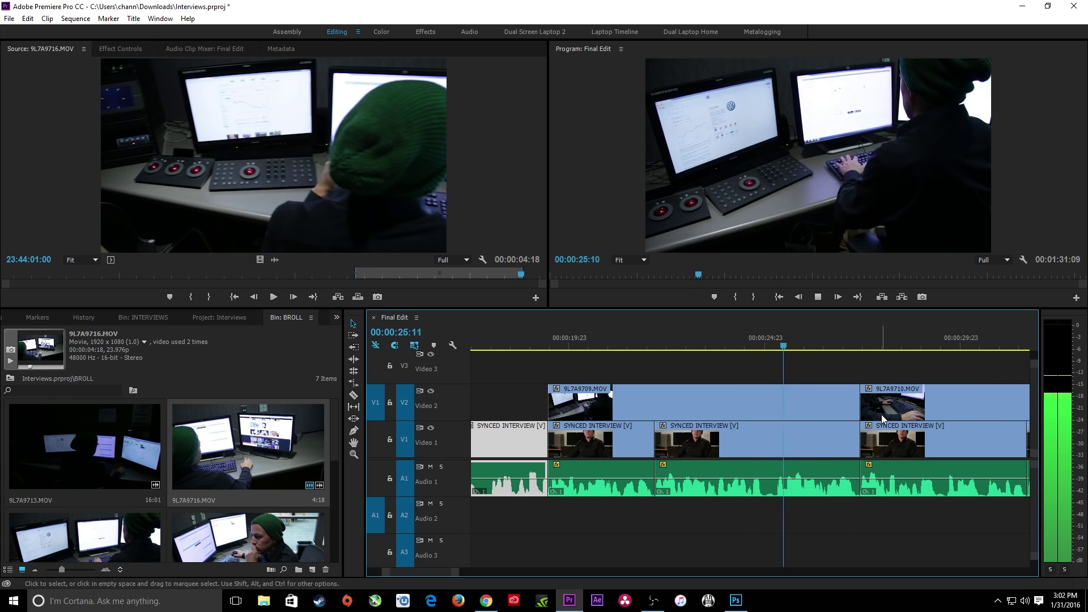
{"action": "key", "text": "minus"}
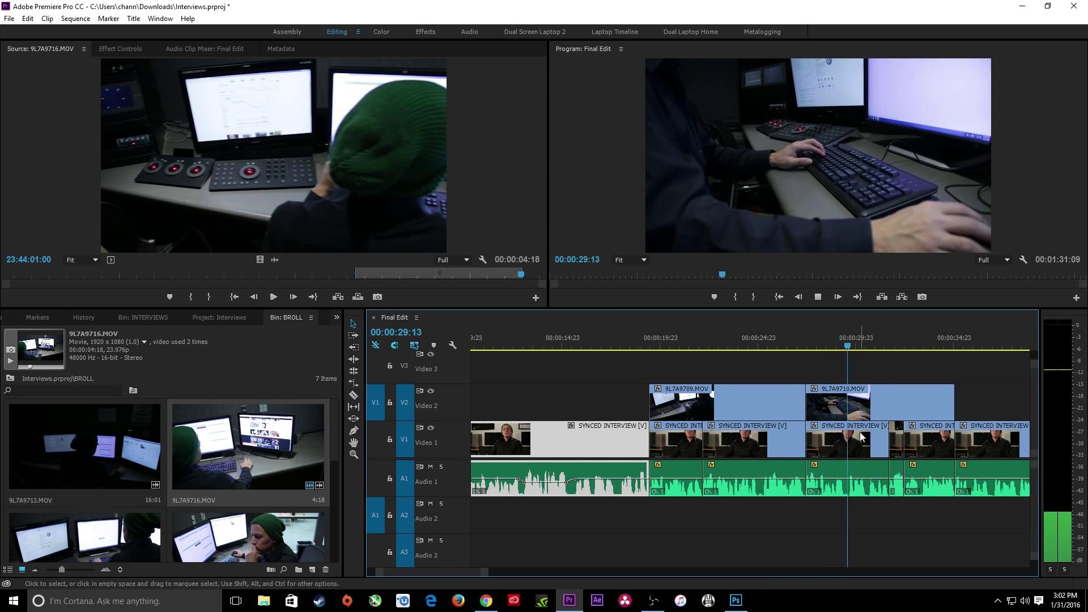
{"action": "key", "text": "equal"}
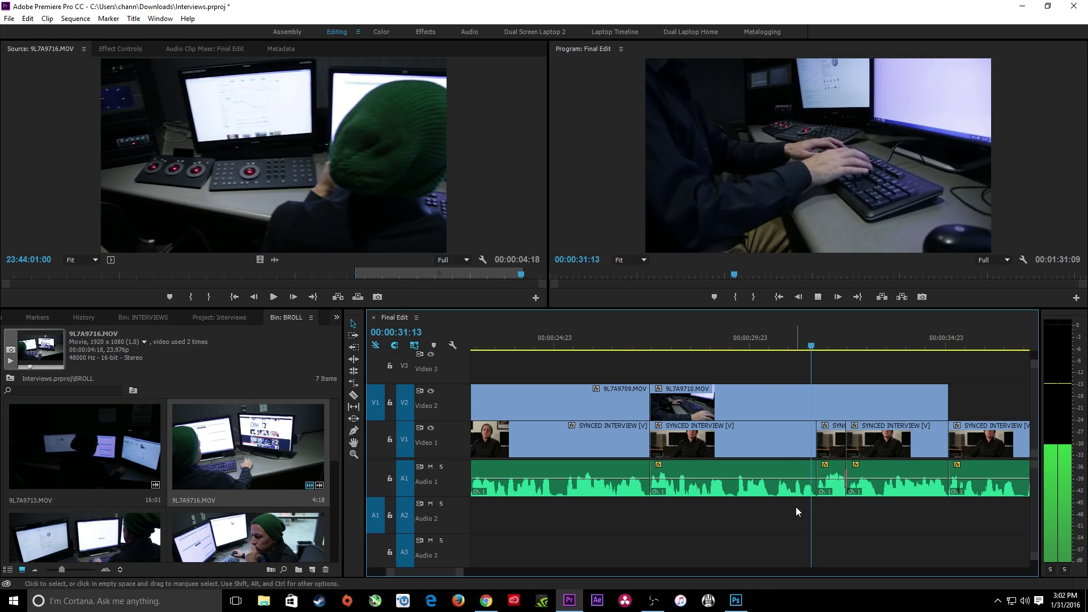
{"action": "key", "text": "space"}
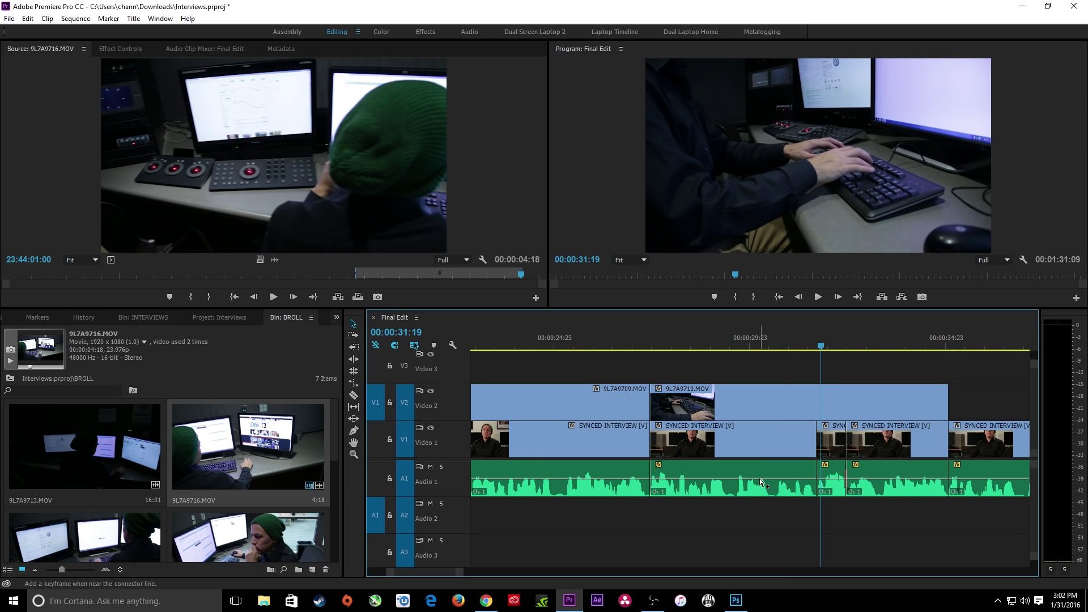
Add two volume keyframes around 00:00:30:06 on the interview clip below 9L7A9710.MOV, raise the level after them, and play that passage back.
{"action": "left_click", "coordinate": [772, 485]}
{"action": "left_click_drag", "start_coordinate": [778, 482], "coordinate": [776, 470]}
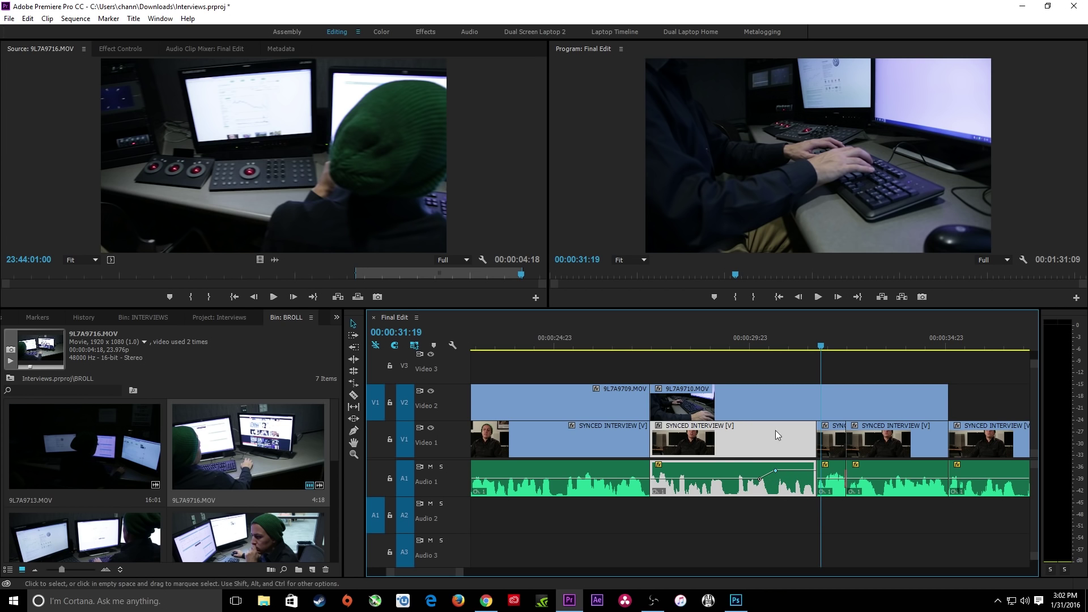
{"action": "left_click", "coordinate": [732, 344]}
{"action": "key", "text": "space"}
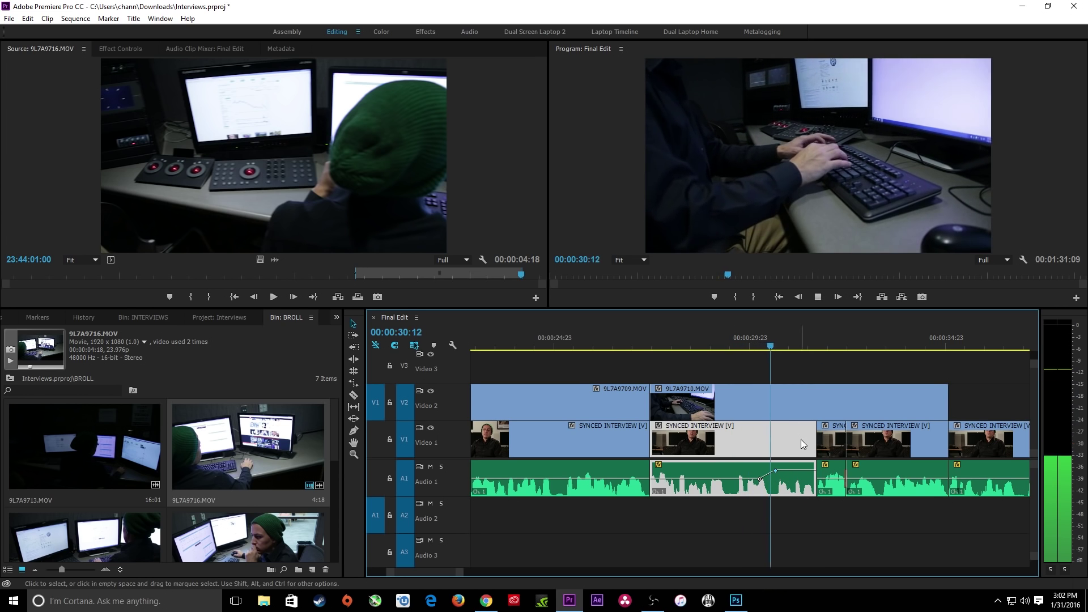
{"action": "key", "text": "space"}
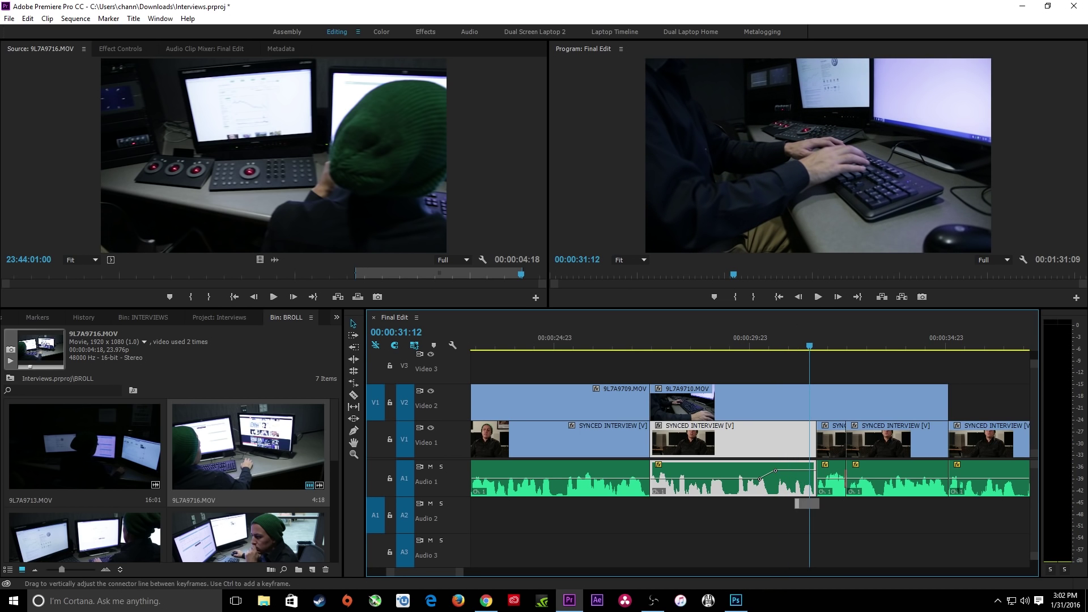
{"action": "left_click", "coordinate": [763, 345]}
{"action": "key", "text": "space"}
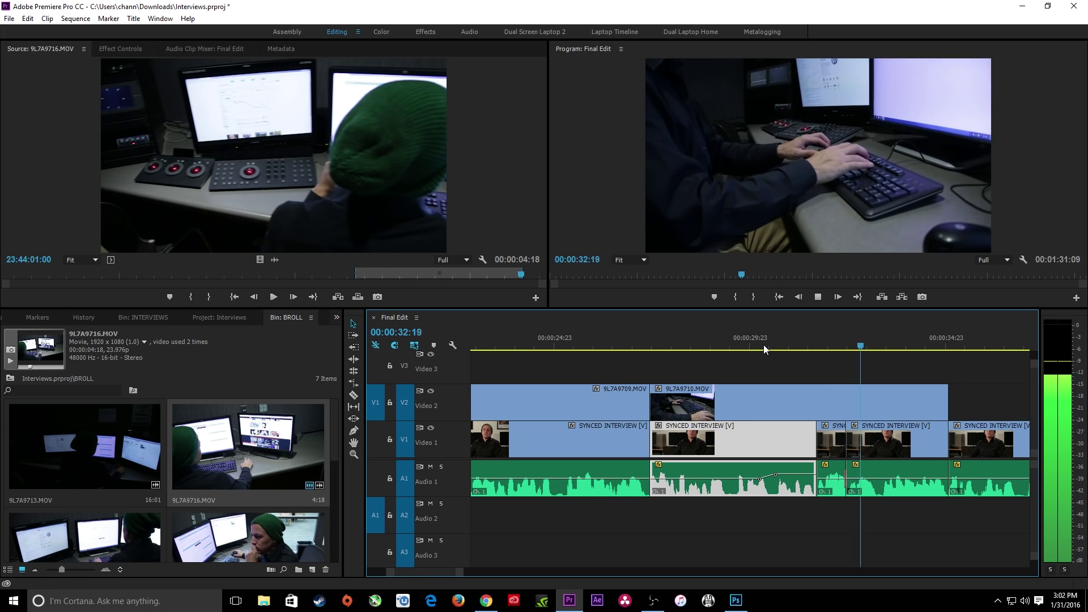
Lower the short interview clip after 00:00:31:16 to -1.62 dB and check the edit's levels through 00:00:40:06.
{"action": "key", "text": "space"}
{"action": "left_click", "coordinate": [832, 480]}
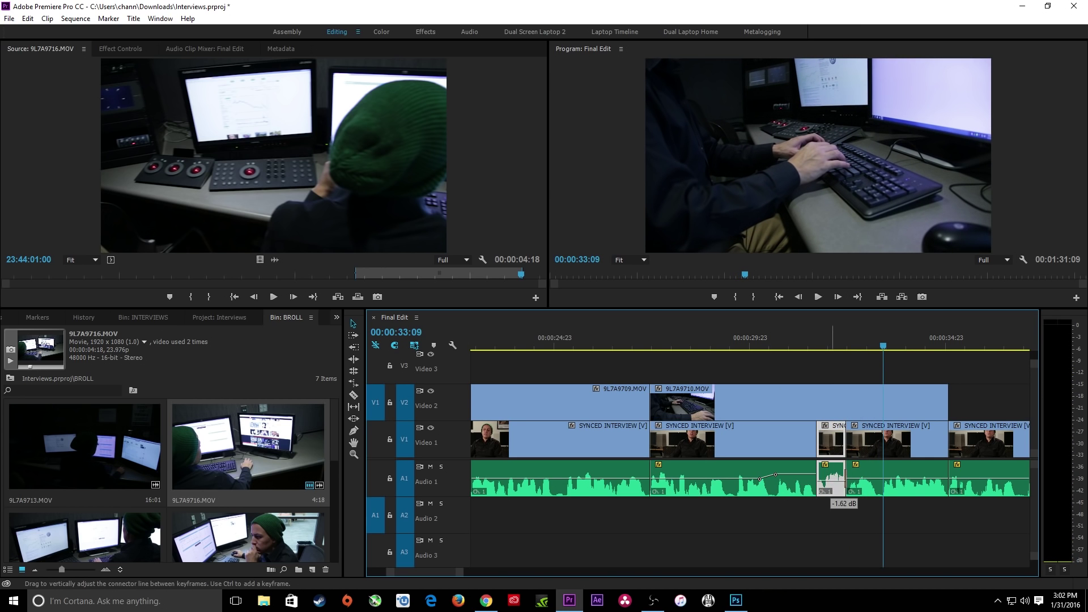
{"action": "key", "text": "shift+k"}
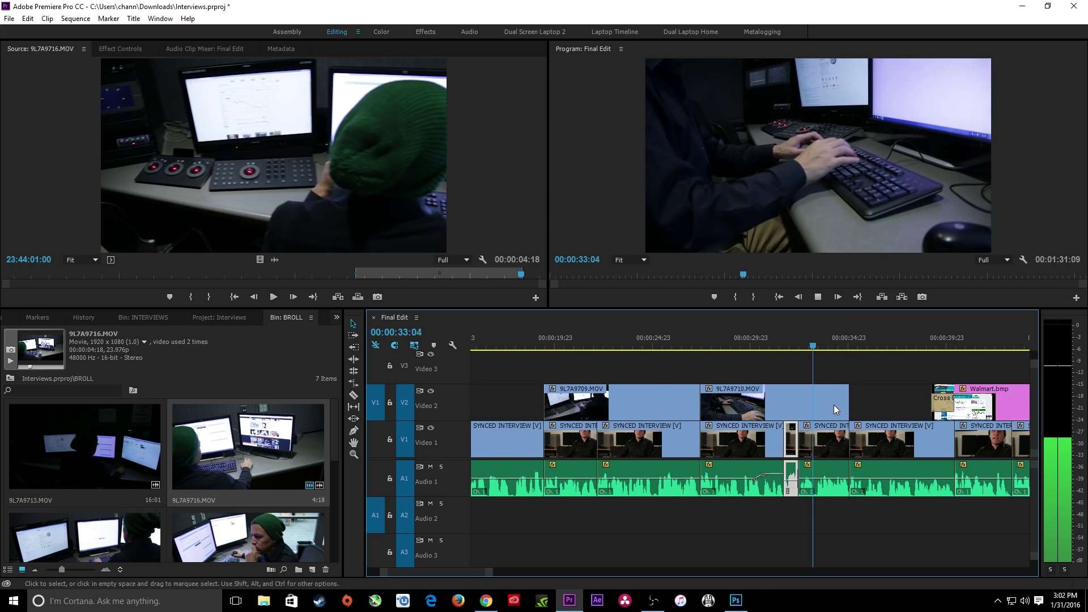
{"action": "key", "text": "minus"}
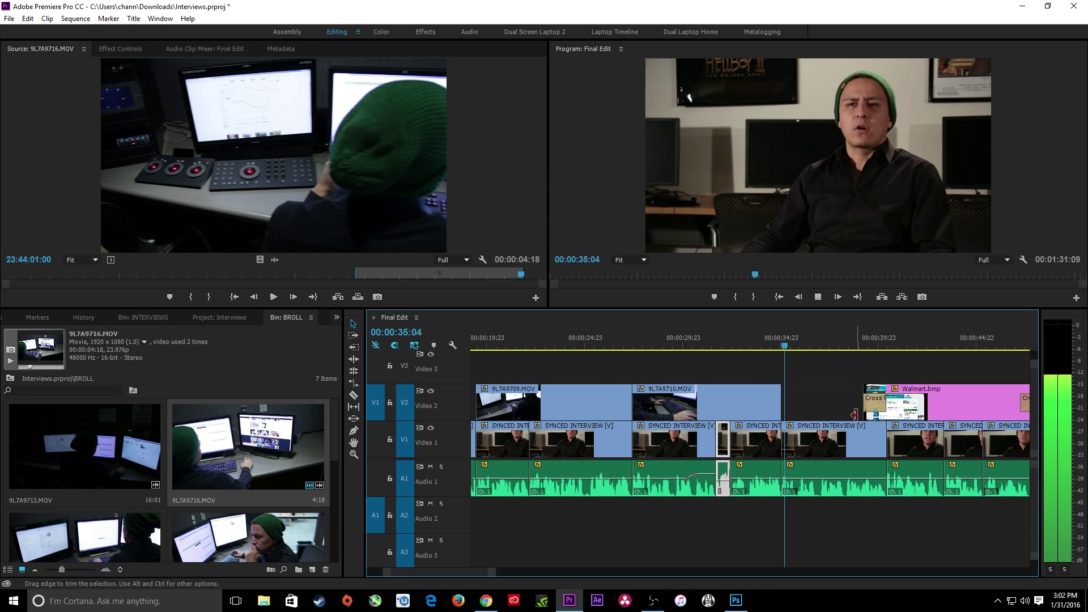
{"action": "key", "text": "equal"}
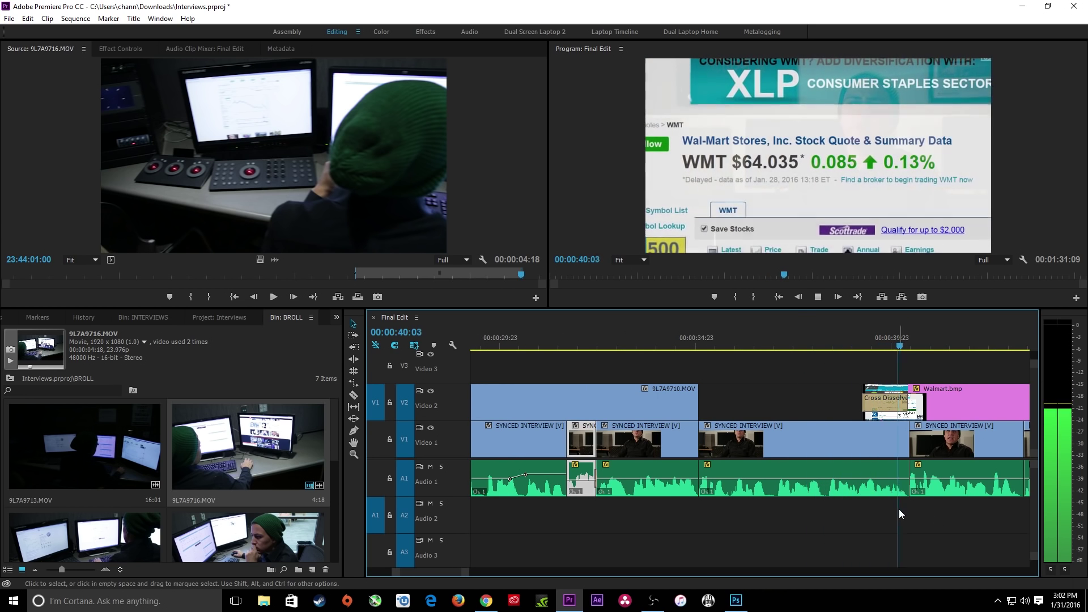
{"action": "key", "text": "space"}
Add volume keyframes near the end of the interview clip before Walmart.bmp, raise the one at 00:00:39:17 to 3.07 dB, and play it back.
{"action": "key", "text": "equal"}
{"action": "key", "text": "equal"}
{"action": "key", "text": "equal"}
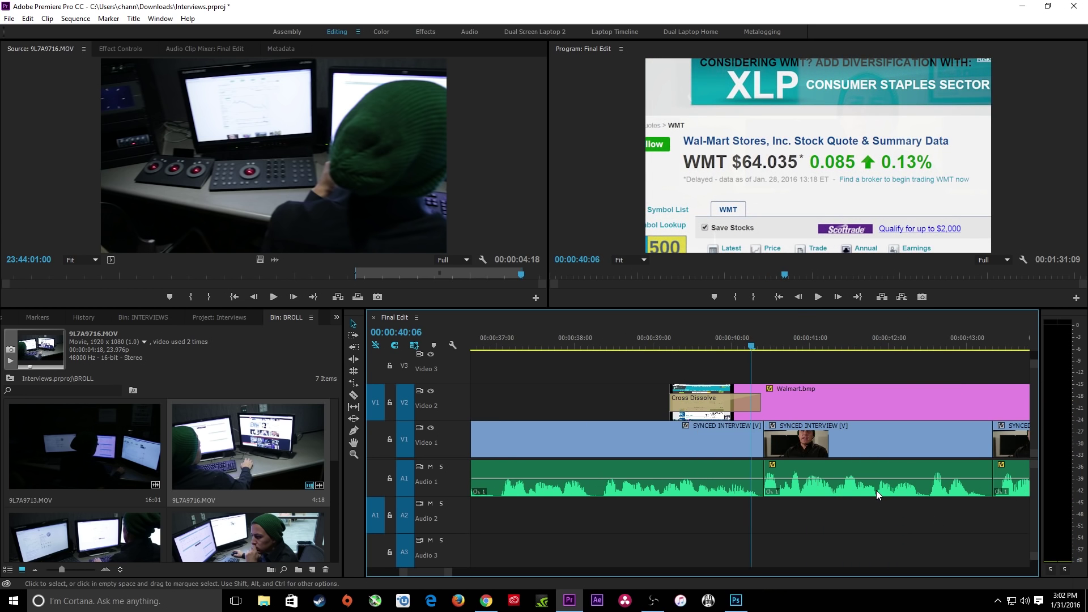
{"action": "left_click", "coordinate": [688, 481], "text": "ctrl"}
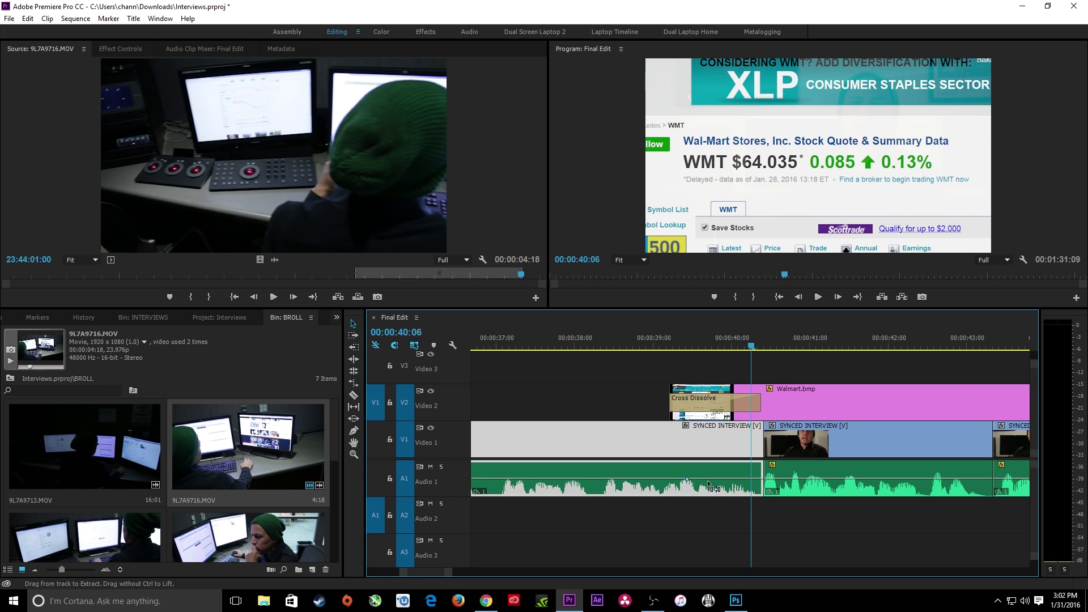
{"action": "left_click_drag", "start_coordinate": [711, 479], "coordinate": [712, 475]}
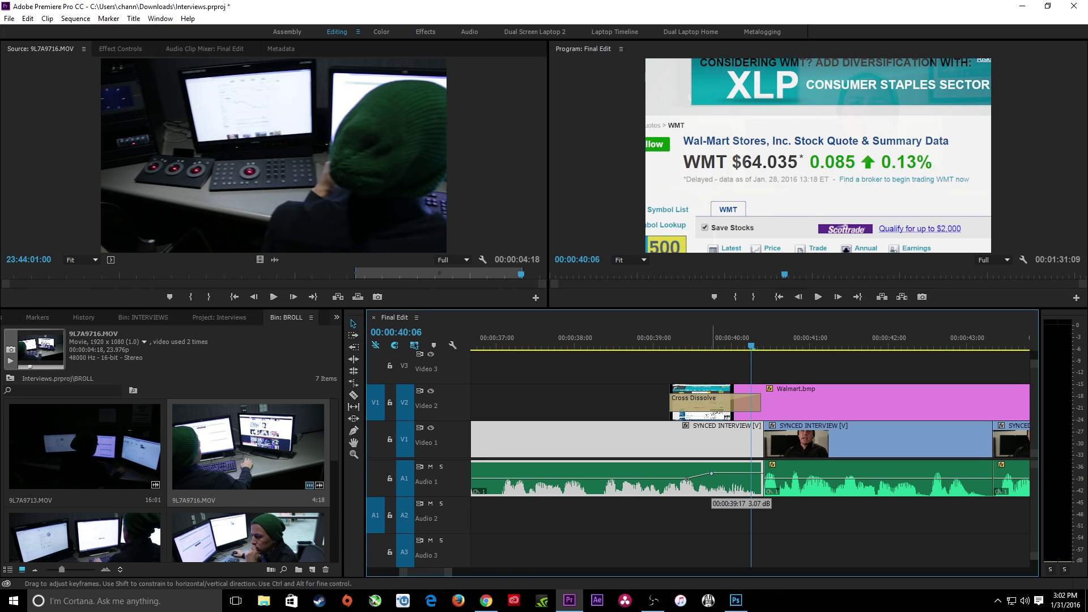
{"action": "left_click", "coordinate": [666, 338]}
{"action": "key", "text": "space"}
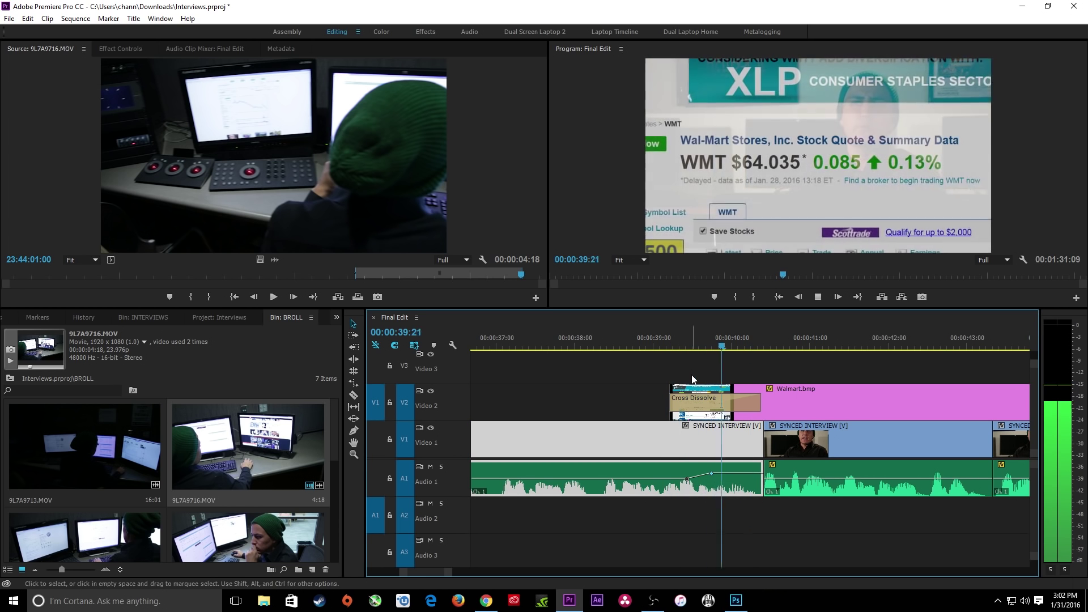
{"action": "key", "text": "space"}
{"action": "key", "text": "minus"}
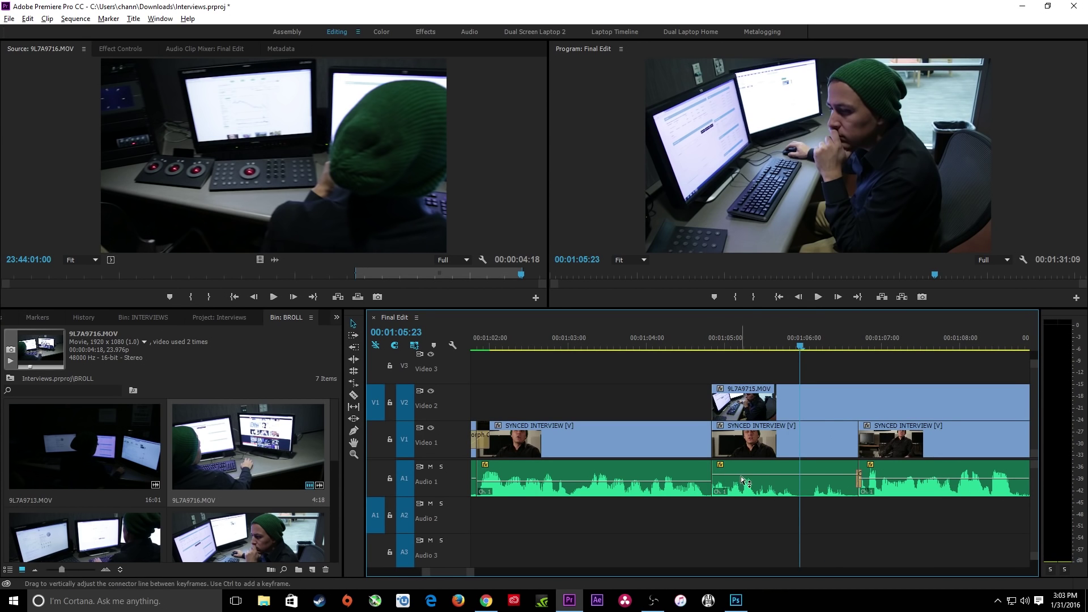
Add two volume keyframes between about 00:01:05:07 and 00:01:05:23 on the quiet interview clip below 9L7A9715.MOV and raise the second one.
{"action": "key", "text": "alt"}
{"action": "left_click", "coordinate": [739, 474]}
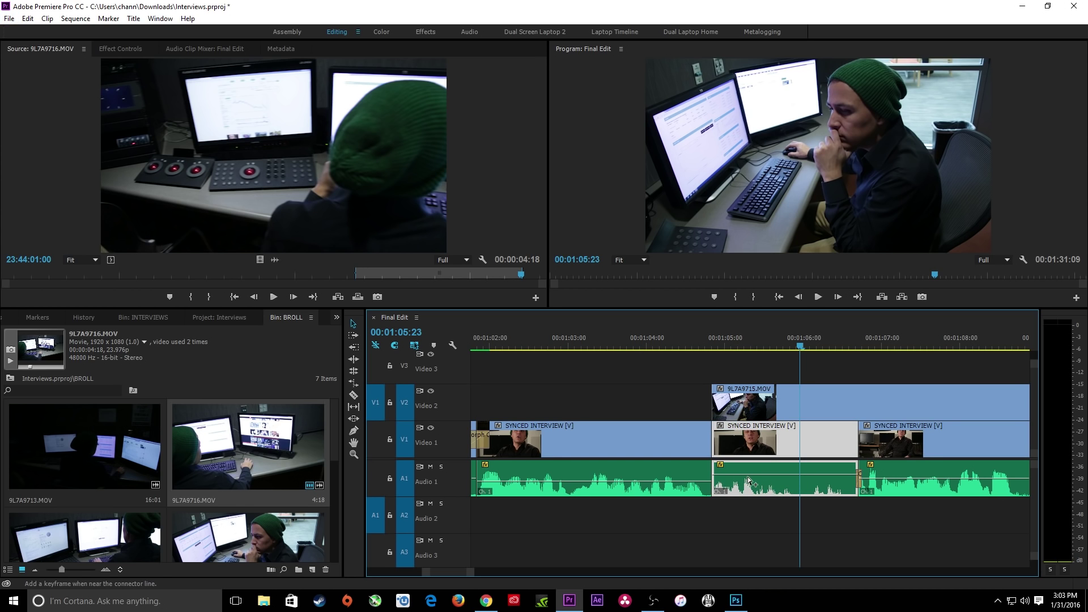
{"action": "left_click", "coordinate": [746, 475], "text": "ctrl"}
{"action": "left_click_drag", "start_coordinate": [798, 476], "coordinate": [799, 469]}
Play the edit from 00:01:04:21 to 00:01:09:22 to check the raised passage and the following clip.
{"action": "left_click", "coordinate": [730, 339]}
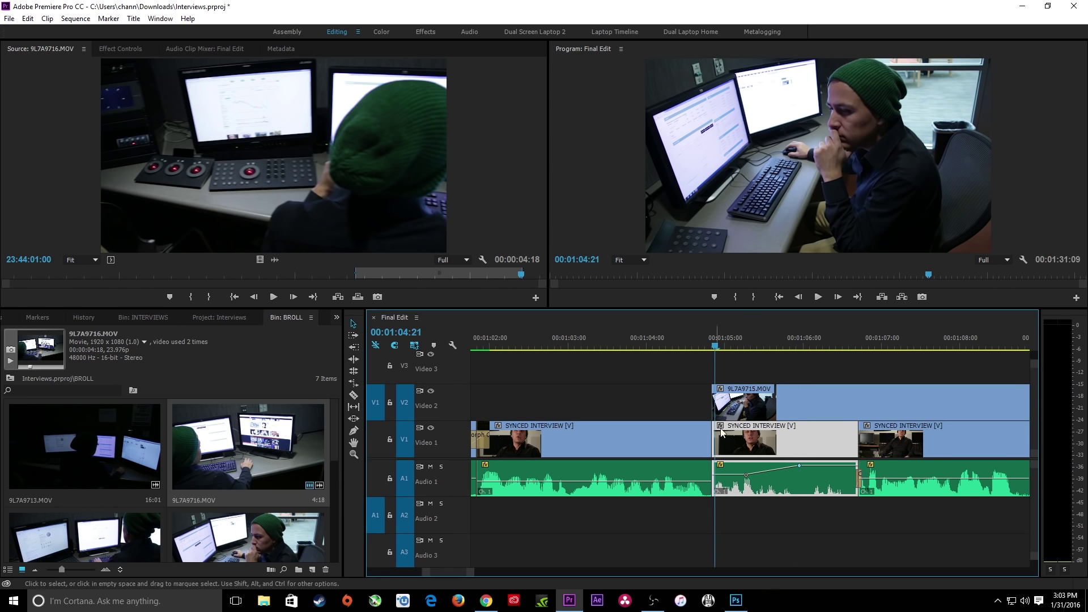
{"action": "key", "text": "space"}
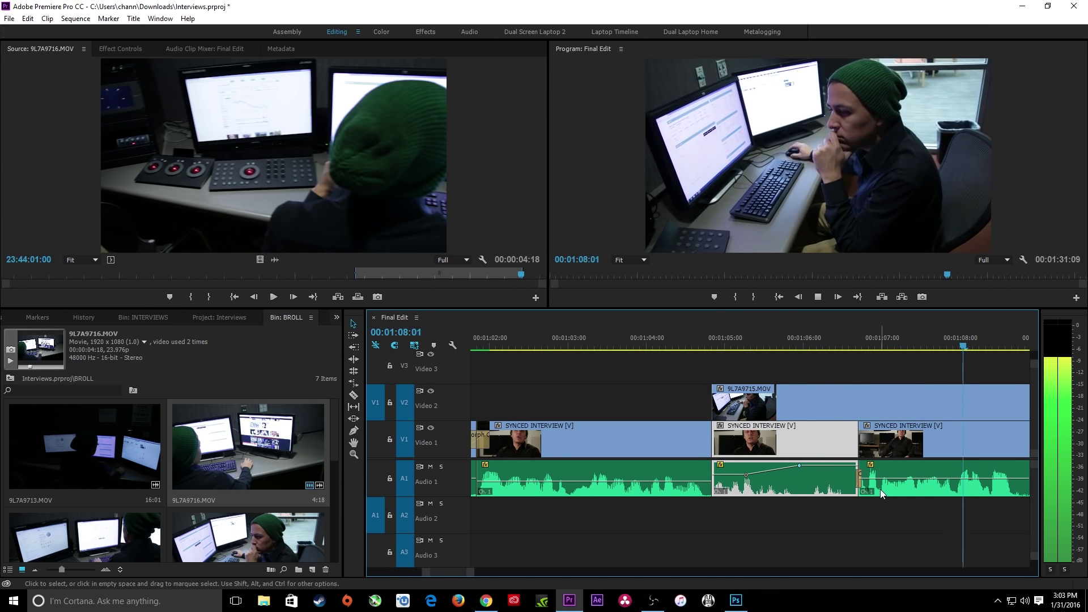
{"action": "key", "text": "minus"}
{"action": "key", "text": "minus"}
{"action": "key", "text": "space"}
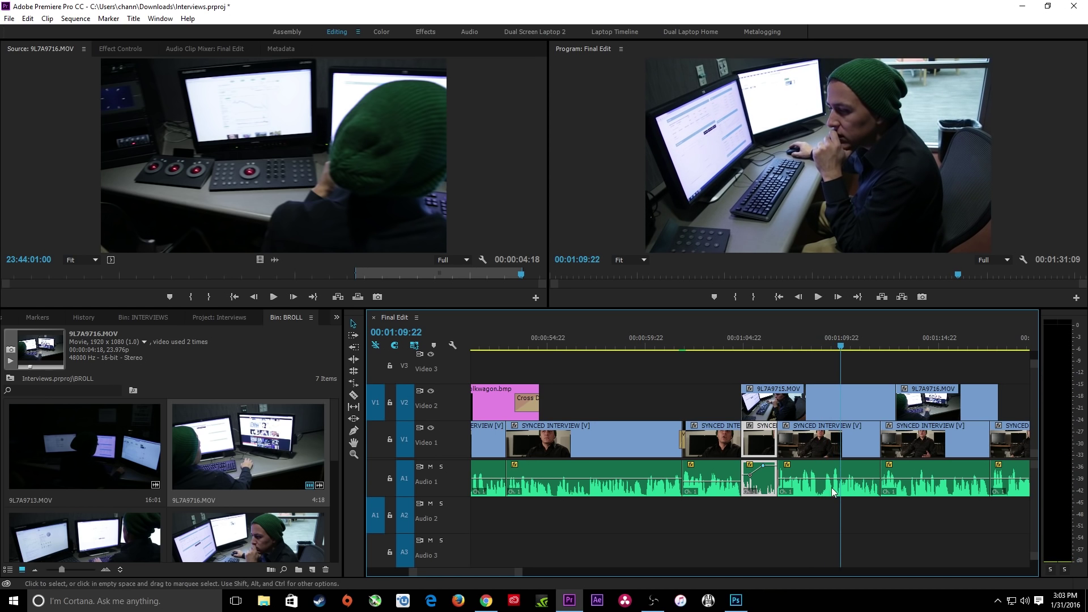
Lower the volume of the interview clip at 00:01:09:22 slightly and set the next interview clip to -1.18 dB.
{"action": "left_click", "coordinate": [827, 483]}
{"action": "left_click_drag", "start_coordinate": [827, 484], "coordinate": [838, 479]}
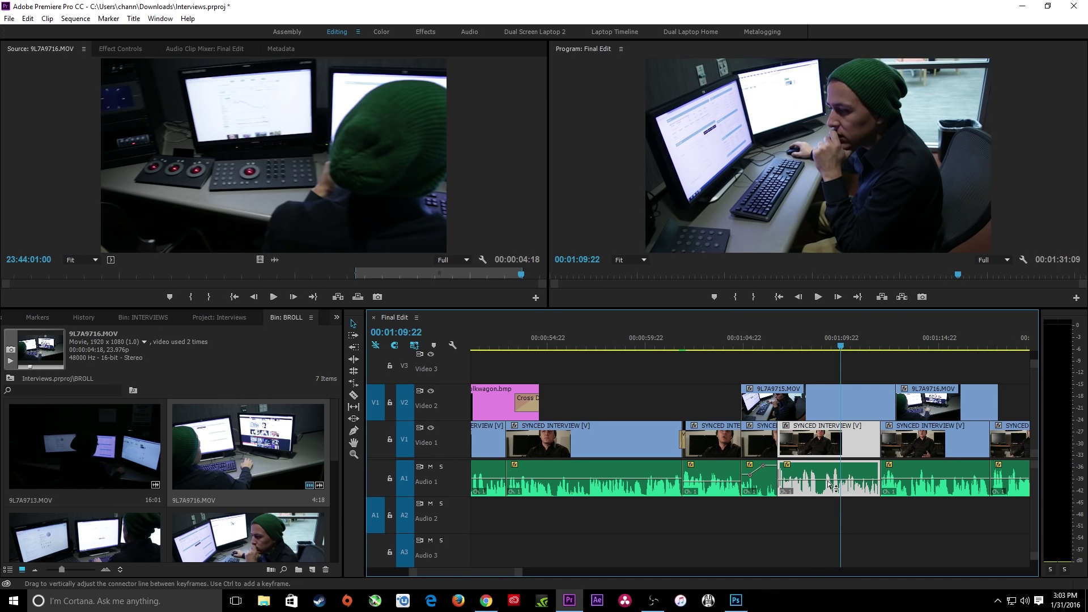
{"action": "left_click", "coordinate": [940, 485]}
{"action": "left_click_drag", "start_coordinate": [940, 486], "coordinate": [940, 487]}
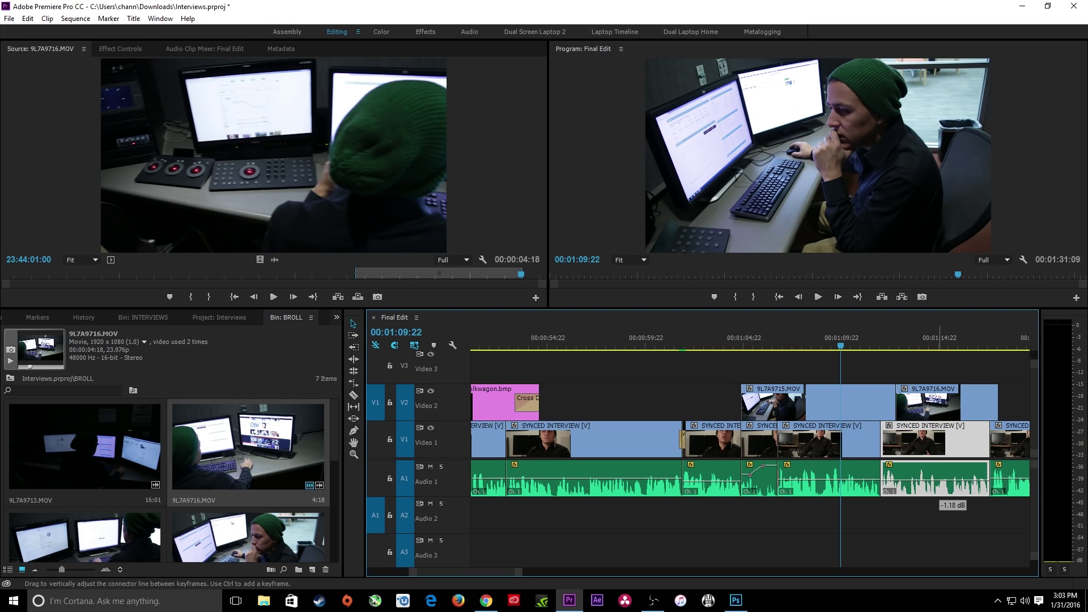
Play the edit from 00:01:09:22 to 00:01:17:23 to check the levels of the lowered clips.
{"action": "key", "text": "space"}
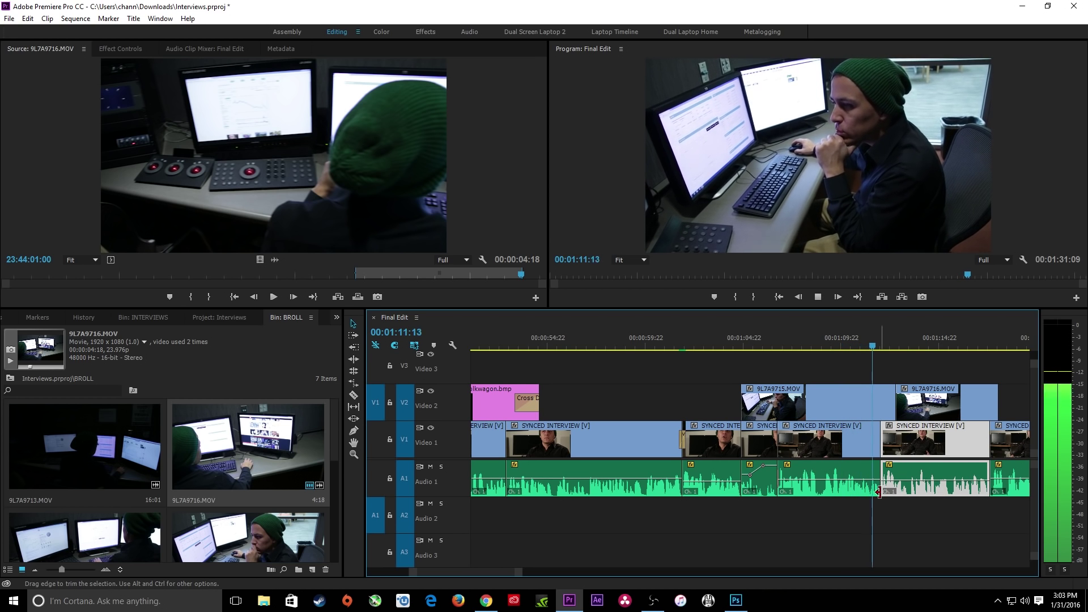
{"action": "key", "text": "minus"}
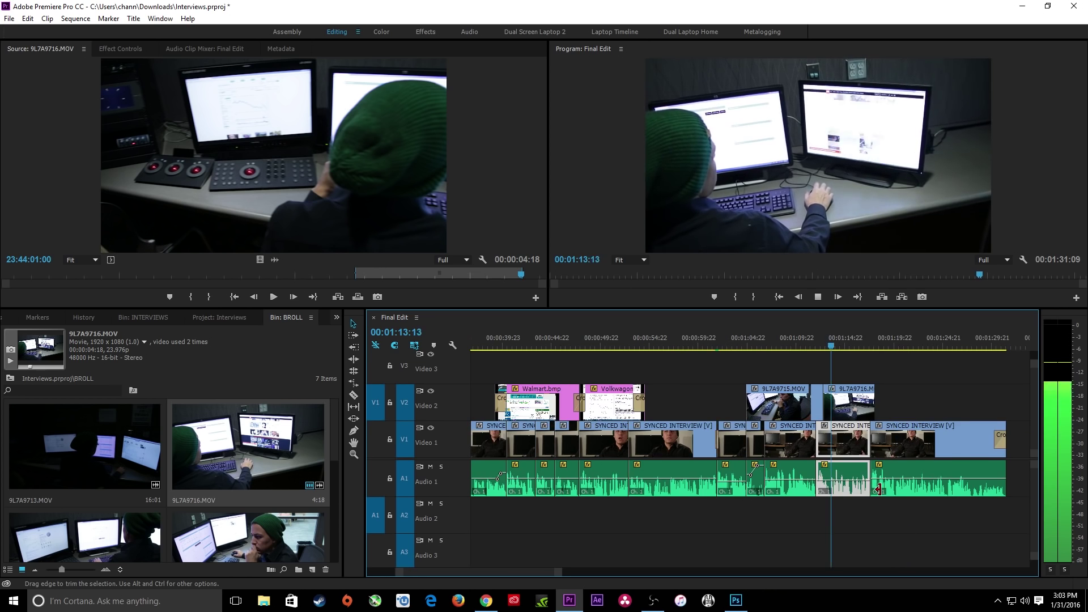
{"action": "key", "text": "equal"}
{"action": "key", "text": "Down"}
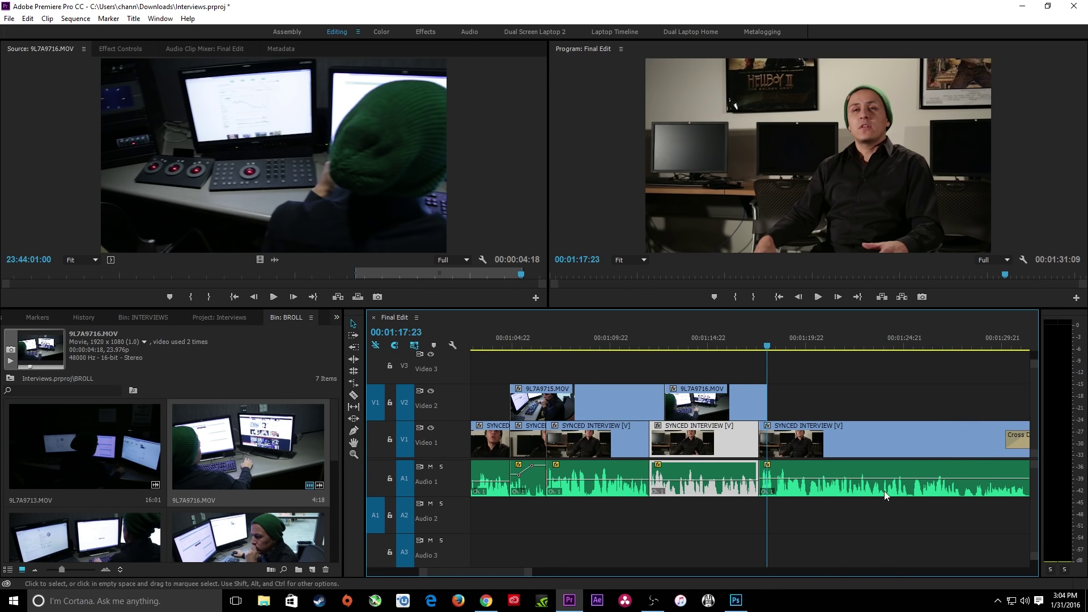
Lower the last interview clip's volume to -2.07 dB and play it through 00:01:23:09.
{"action": "key", "text": "equal"}
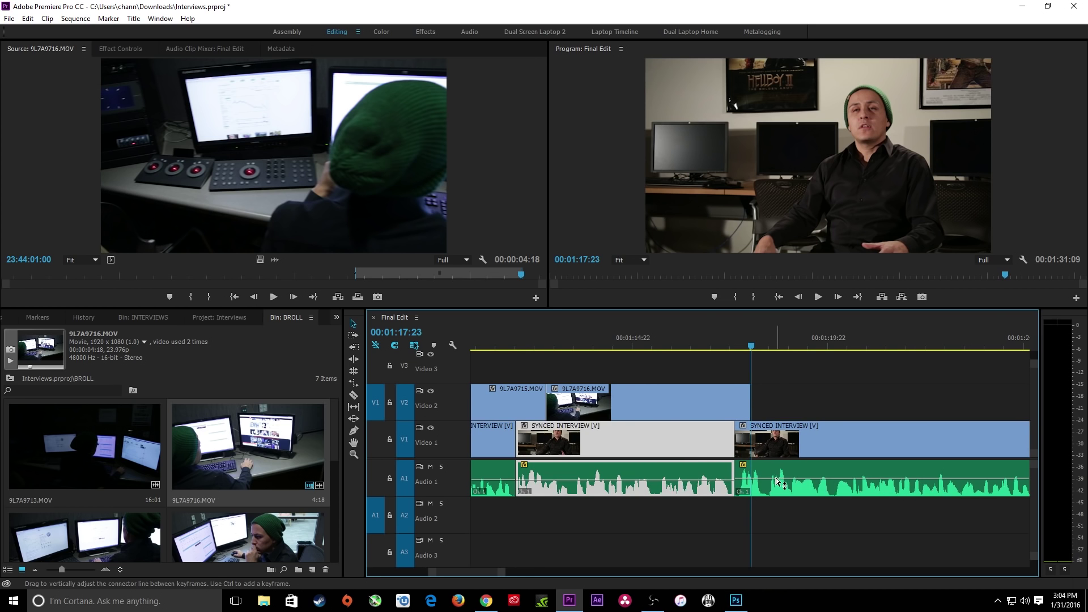
{"action": "left_click_drag", "start_coordinate": [777, 479], "coordinate": [776, 480]}
{"action": "key", "text": "space"}
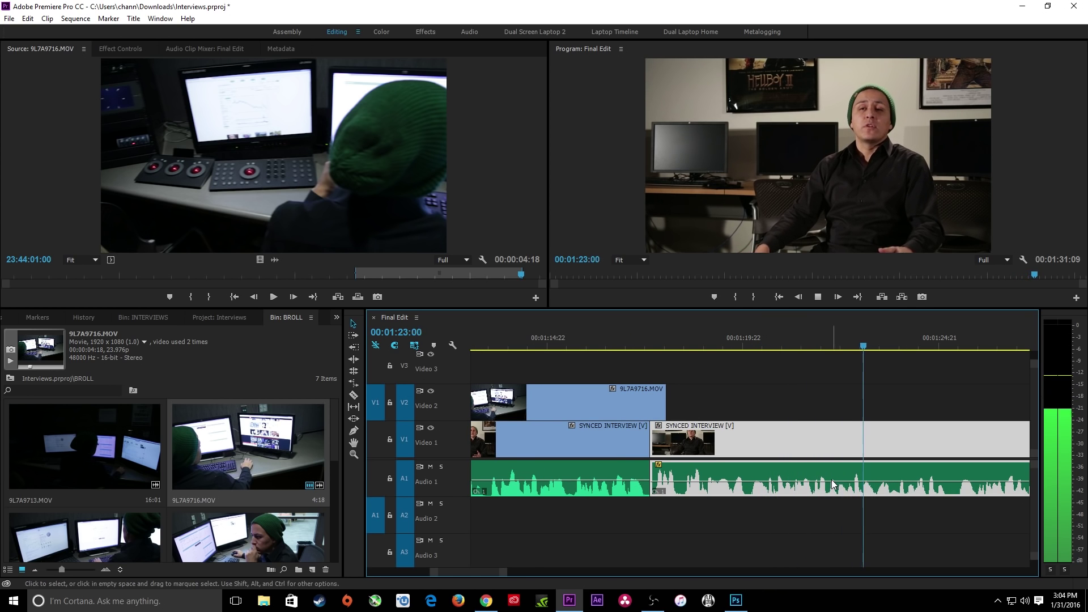
{"action": "key", "text": "space"}
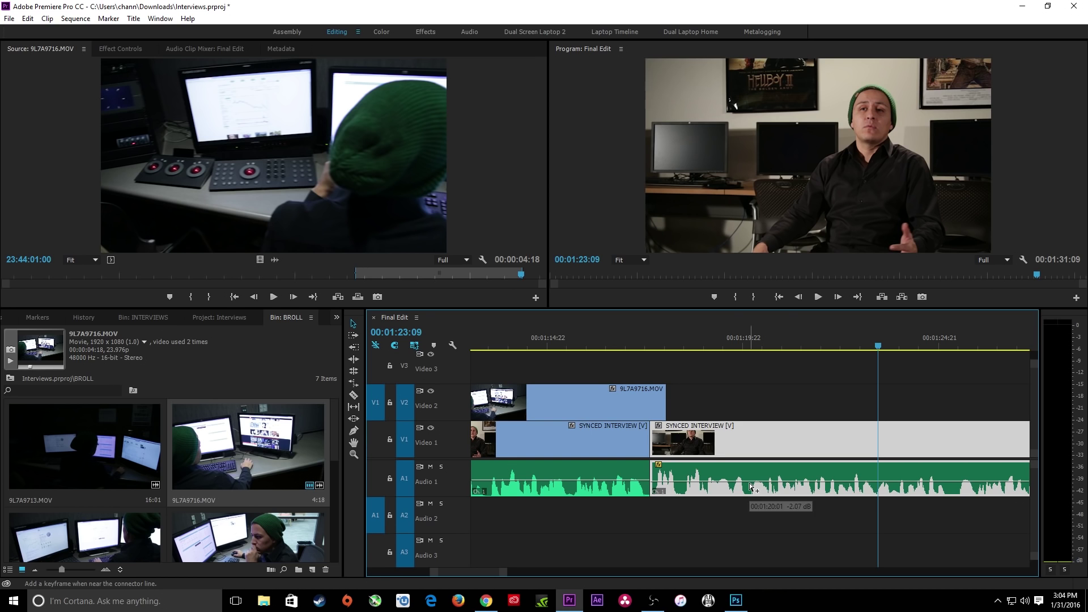
Add volume keyframes at 00:01:20:01 and about 00:01:21:14 on the last interview clip, raise the second one, and play the rest back.
{"action": "left_click", "coordinate": [749, 483], "text": "ctrl"}
{"action": "left_click", "coordinate": [800, 483], "text": "ctrl"}
{"action": "left_click_drag", "start_coordinate": [799, 482], "coordinate": [808, 473]}
{"action": "key", "text": "space"}
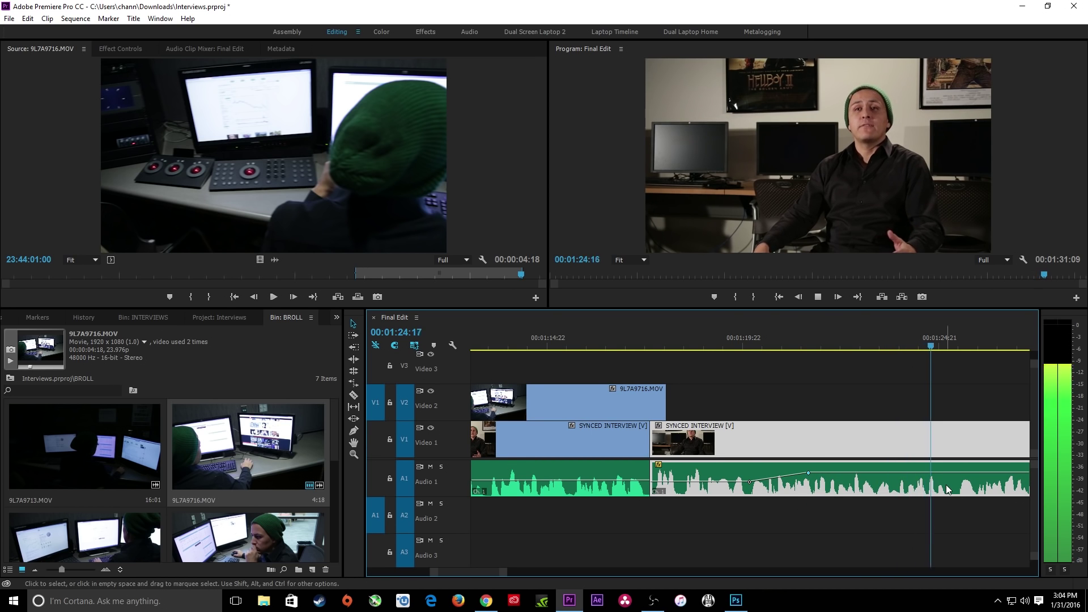
{"action": "key", "text": "equal"}
{"action": "key", "text": "minus"}
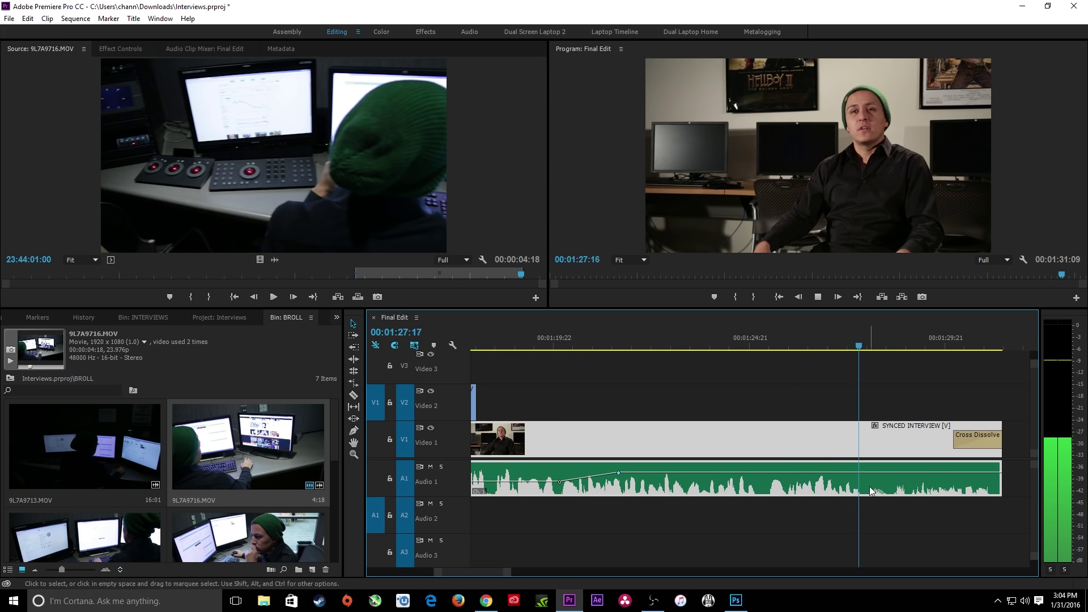
Add two volume keyframes on the last interview clip, the second at about 00:01:27:21, raise the second one, and play to the end.
{"action": "key", "text": "space"}
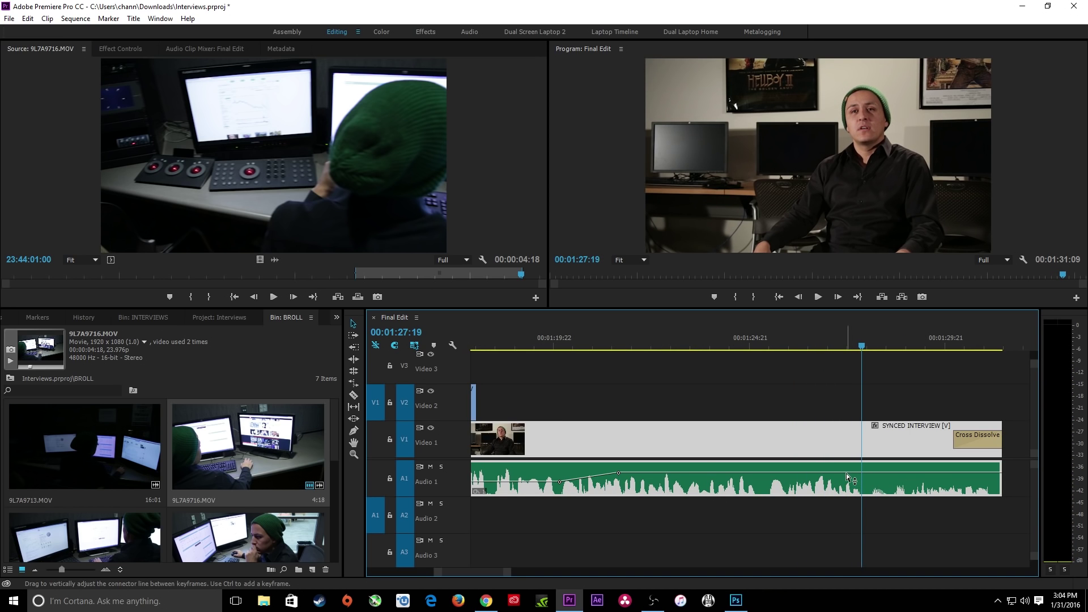
{"action": "left_click", "coordinate": [844, 472], "text": "ctrl"}
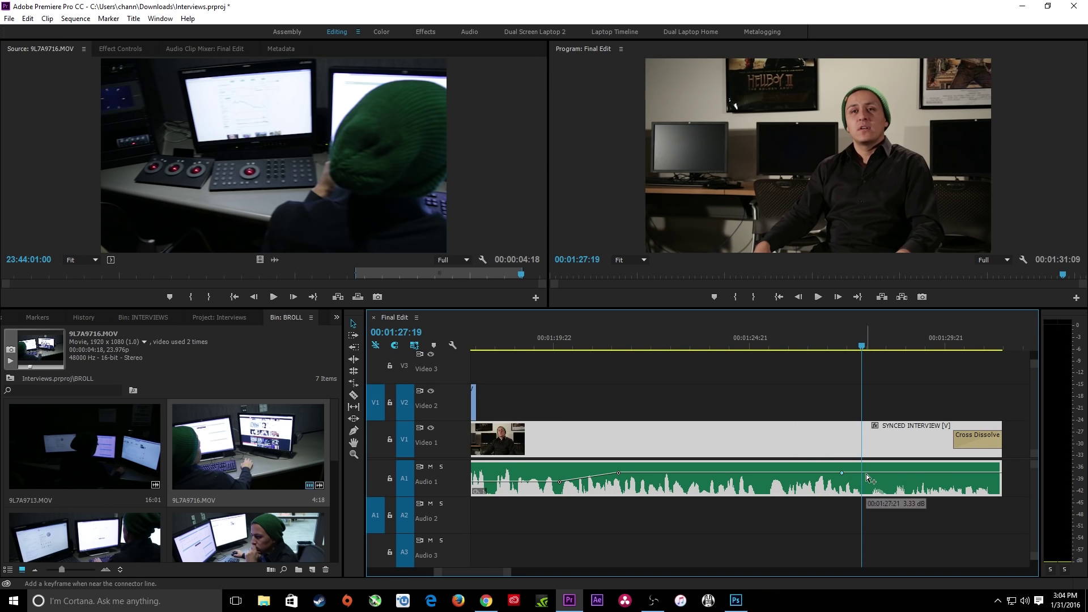
{"action": "left_click", "coordinate": [867, 474], "text": "ctrl"}
{"action": "left_click_drag", "start_coordinate": [867, 473], "coordinate": [867, 465]}
{"action": "key", "text": "space"}
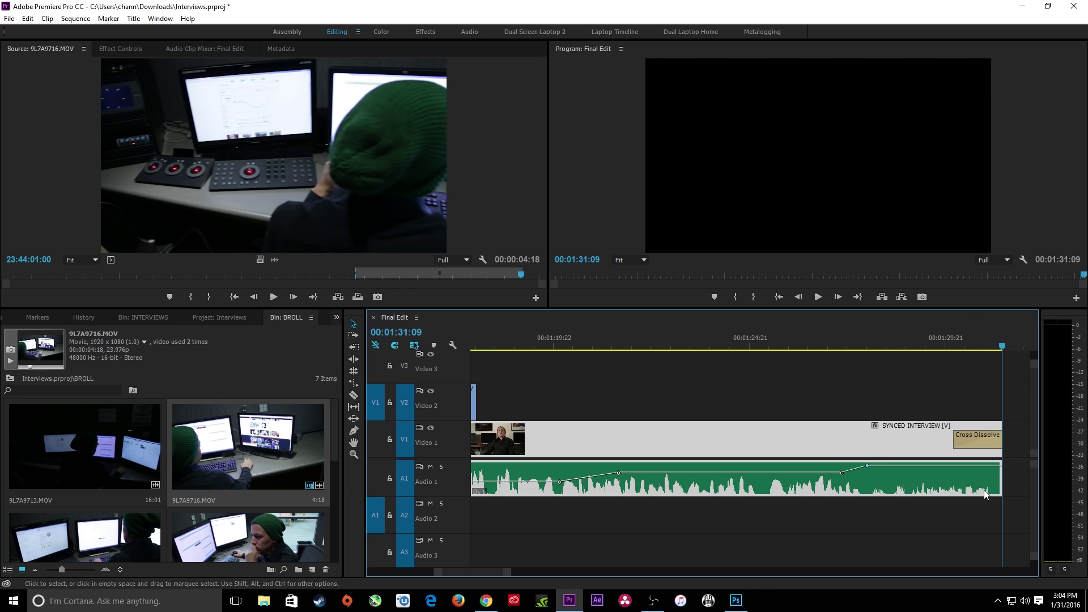
Move the playhead to 00:00:14:05, select the interview clip there, and save the project.
{"action": "left_click", "coordinate": [976, 529]}
{"action": "key", "text": "backslash"}
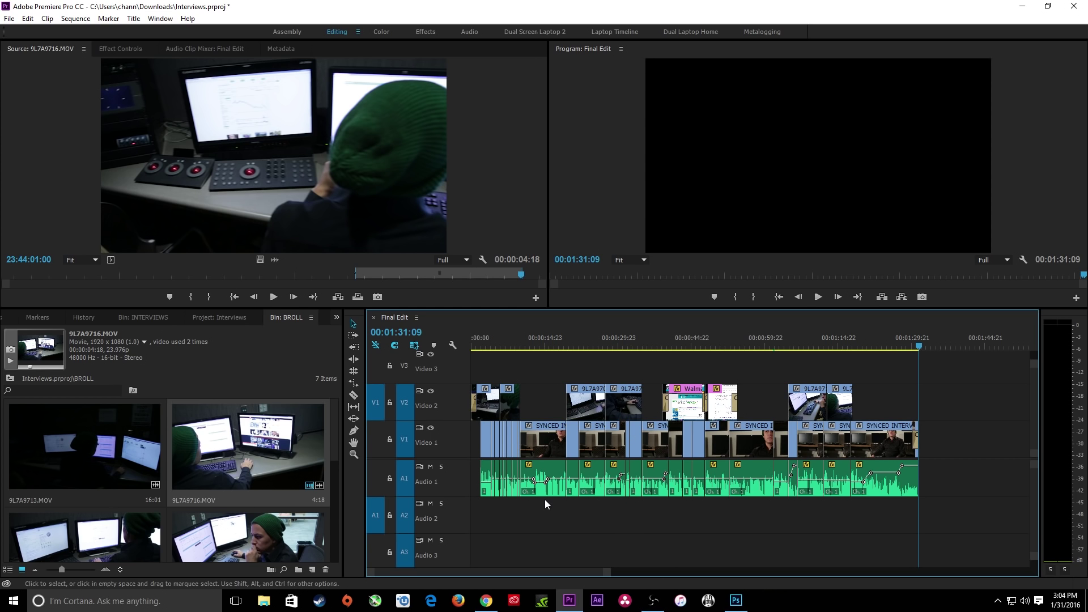
{"action": "left_click", "coordinate": [541, 343]}
{"action": "left_click", "coordinate": [549, 436]}
{"action": "key", "text": "equal"}
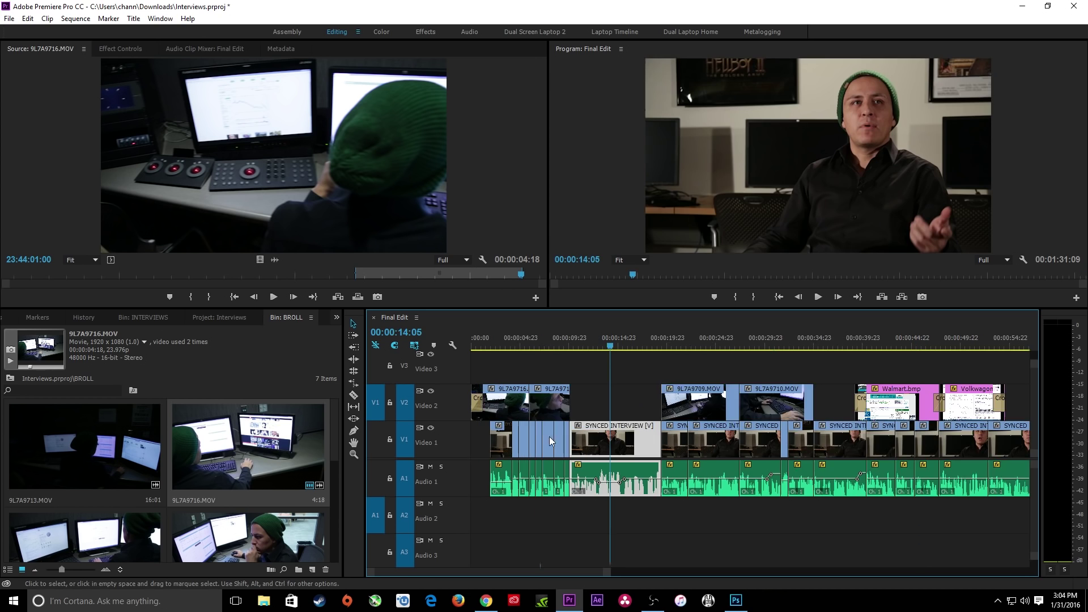
{"action": "key", "text": "equal"}
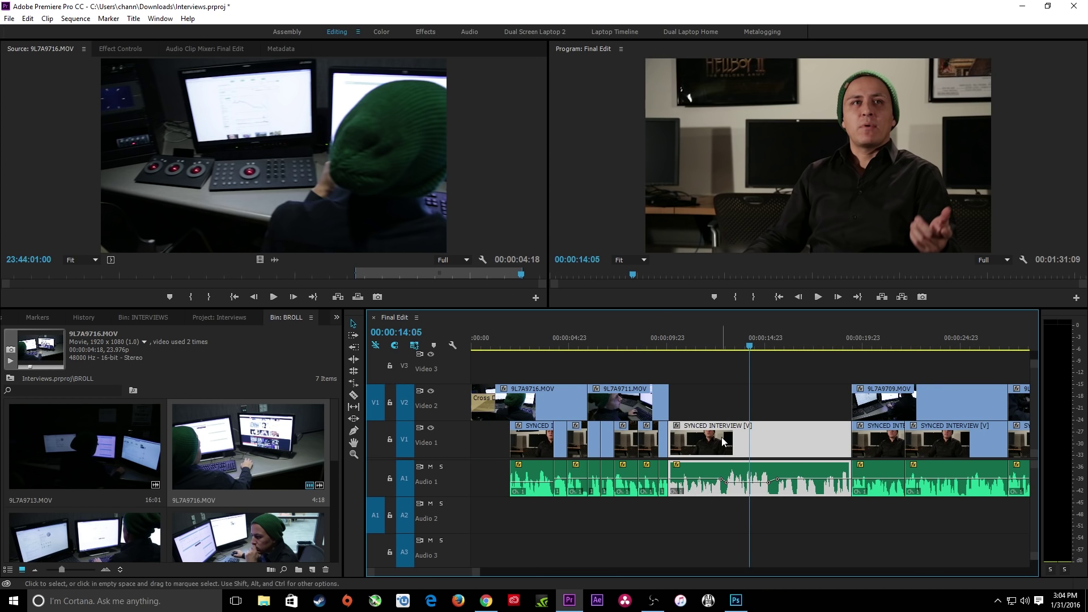
{"action": "key", "text": "ctrl+s"}
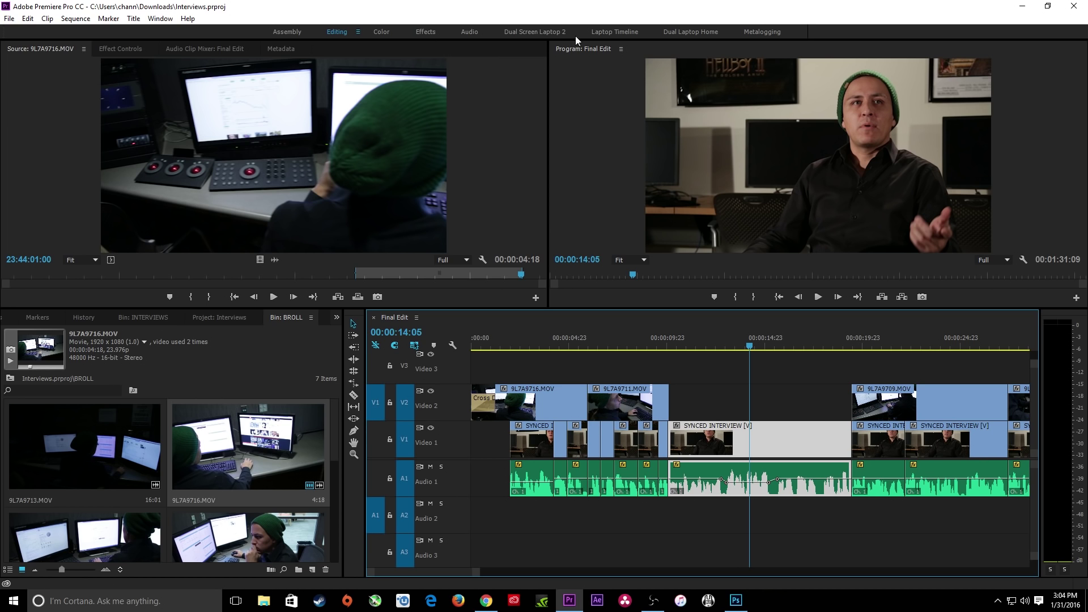
In the Color workspace, set the selected interview clip's Temperature to -24.4 and lower its Saturation slightly.
{"action": "left_click", "coordinate": [378, 33]}
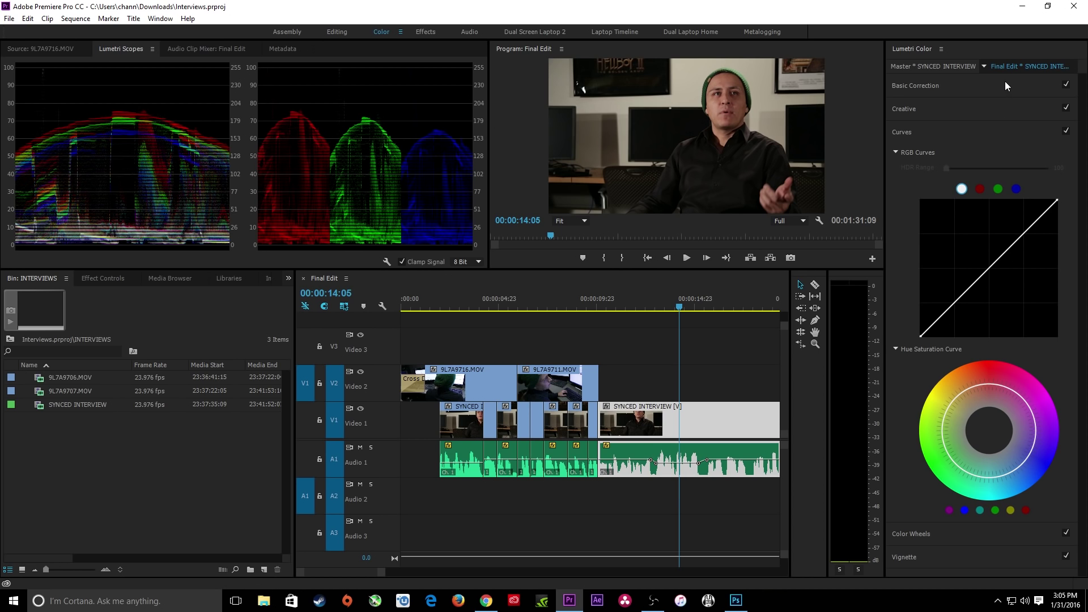
{"action": "left_click", "coordinate": [926, 93]}
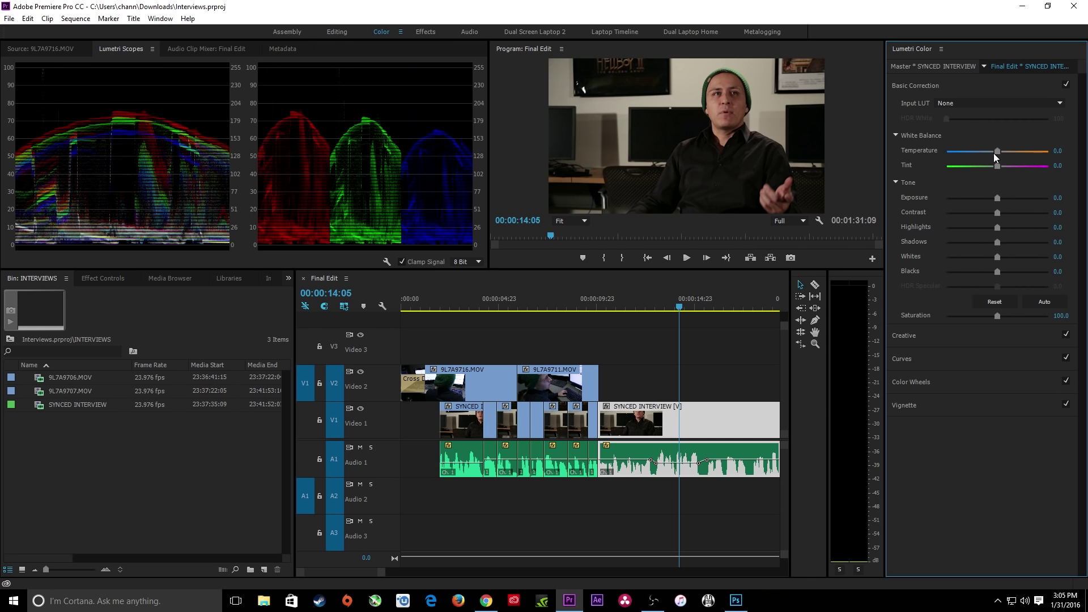
{"action": "left_click_drag", "start_coordinate": [996, 152], "coordinate": [991, 152]}
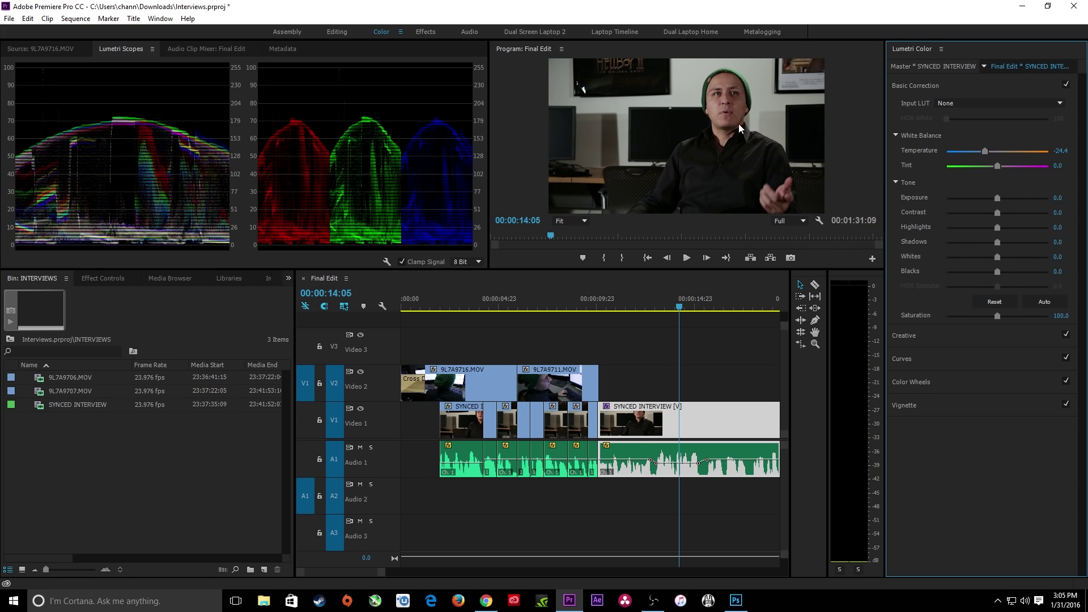
{"action": "left_click_drag", "start_coordinate": [995, 318], "coordinate": [989, 319]}
Shape the interview clip's RGB curve into a gentle S, with darker shadows and brighter highlights.
{"action": "left_click", "coordinate": [935, 359]}
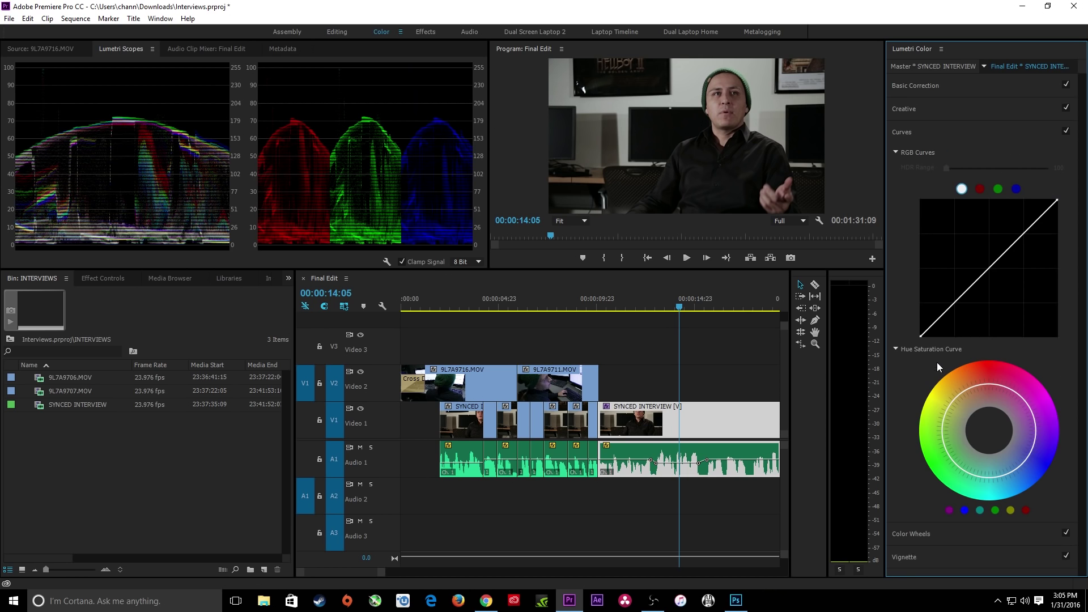
{"action": "left_click_drag", "start_coordinate": [957, 302], "coordinate": [967, 304]}
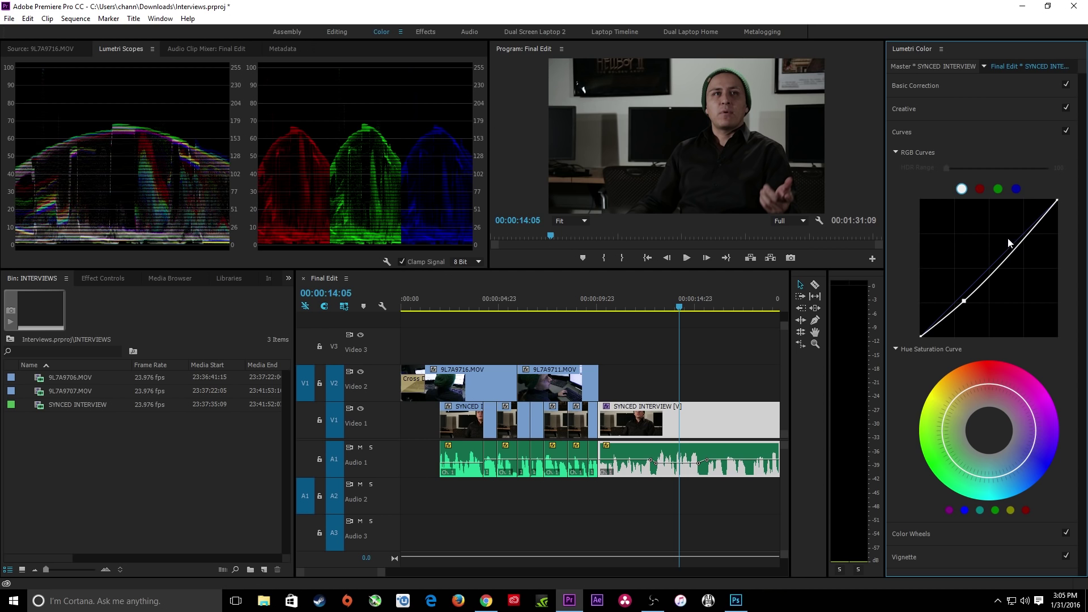
{"action": "left_click_drag", "start_coordinate": [1008, 243], "coordinate": [1010, 243]}
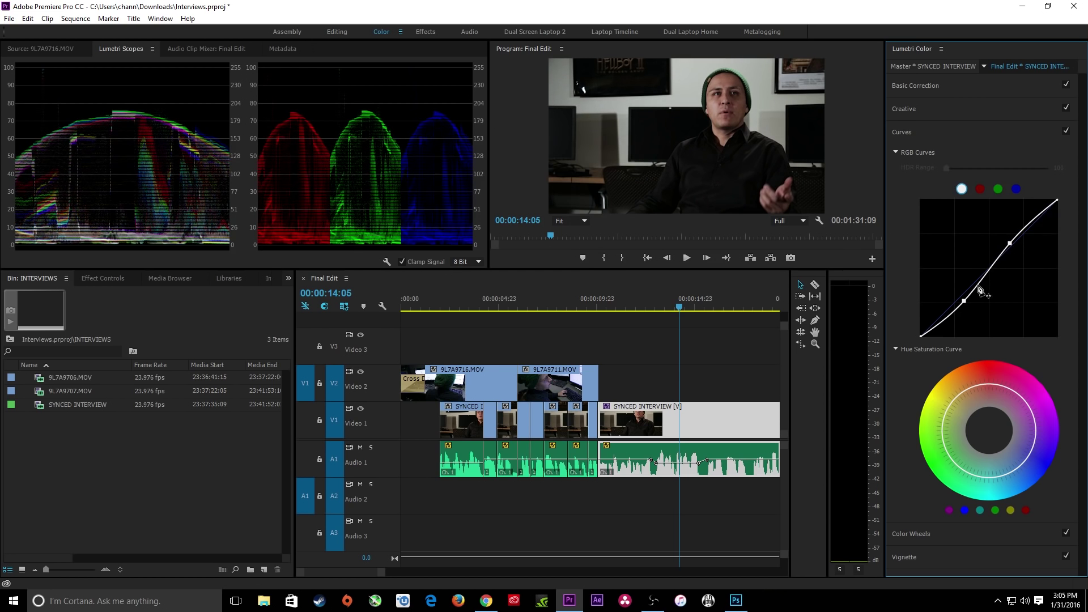
{"action": "left_click_drag", "start_coordinate": [955, 308], "coordinate": [953, 310]}
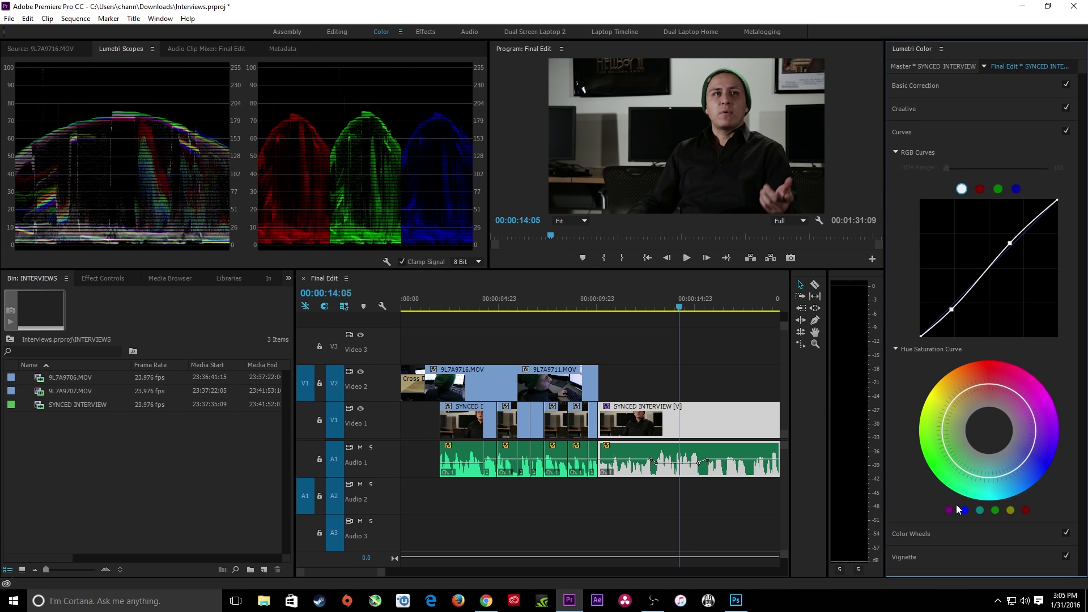
Give the interview clip a vignette with Amount -1.4, Midpoint 36.7 and Feather 56.1, and compare it on and off.
{"action": "left_click", "coordinate": [937, 558]}
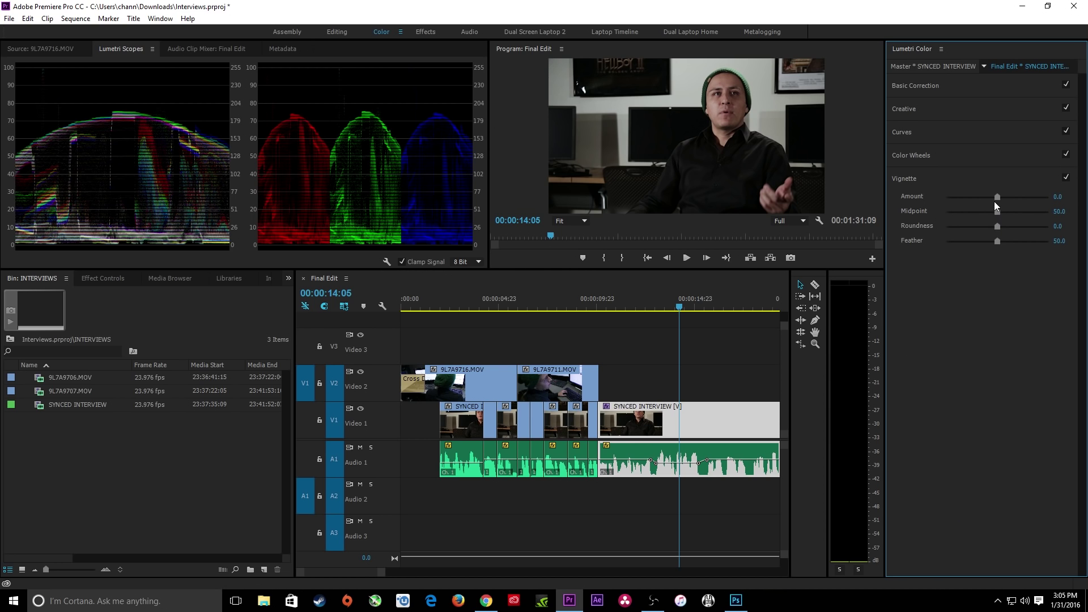
{"action": "left_click_drag", "start_coordinate": [995, 198], "coordinate": [975, 199]}
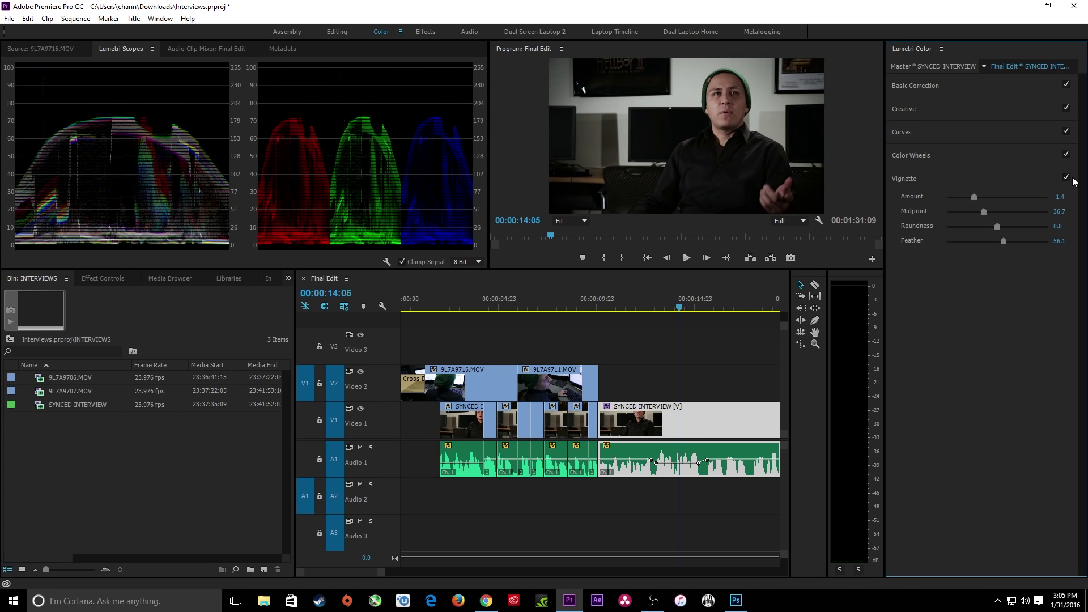
{"action": "left_click", "coordinate": [1068, 176]}
{"action": "left_click", "coordinate": [1068, 177]}
Go to 00:00:08:20 and set the 9L7A9711.MOV clip's Temperature to 14.4, Tint to -12.2 and Exposure to 0.3.
{"action": "left_click", "coordinate": [671, 287]}
{"action": "key", "text": "minus"}
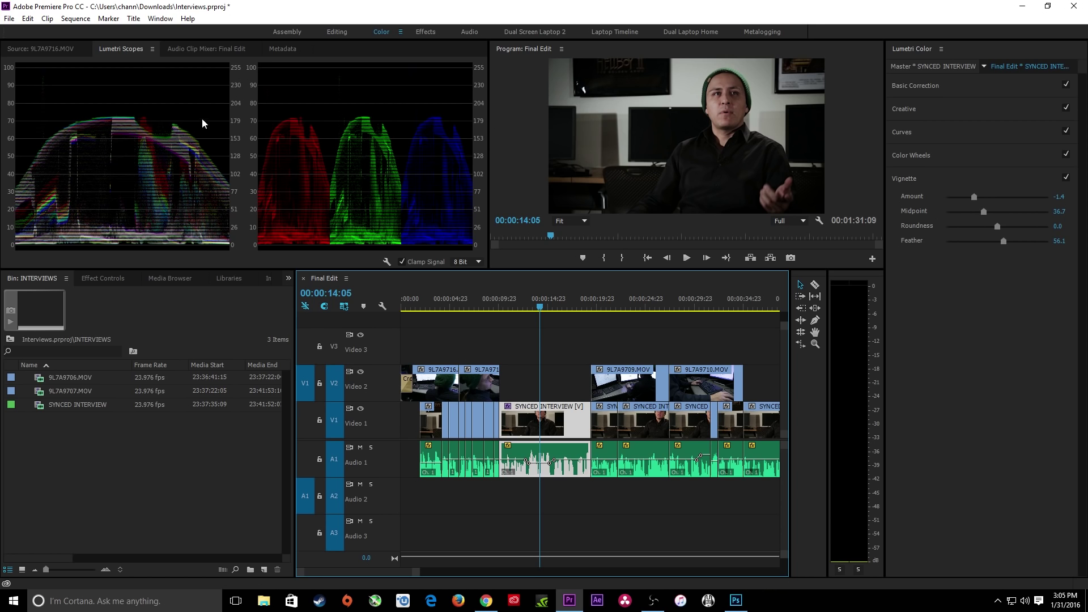
{"action": "left_click_drag", "start_coordinate": [499, 302], "coordinate": [487, 302]}
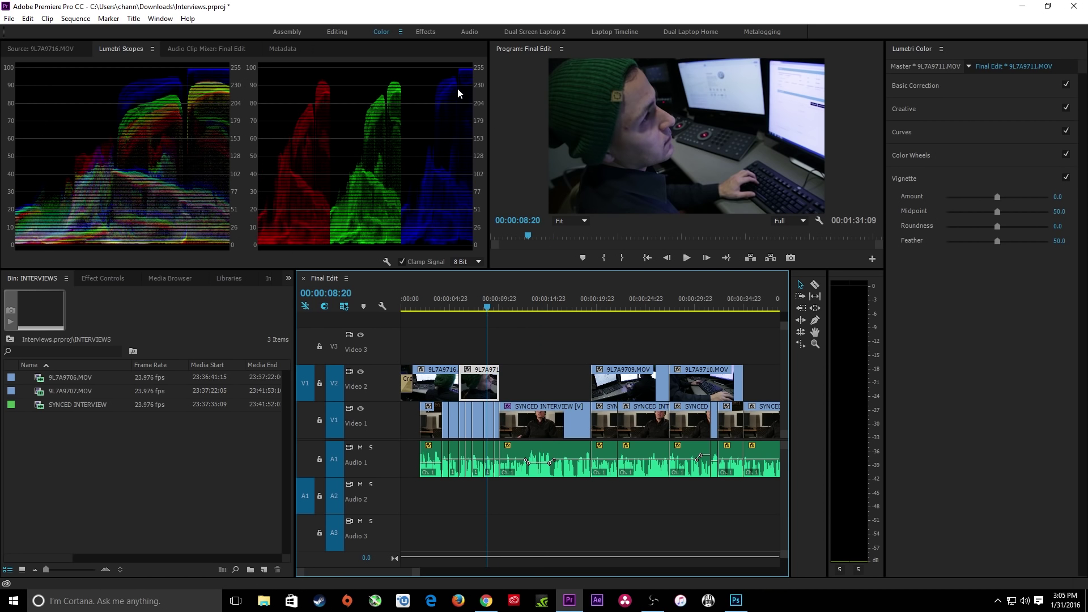
{"action": "left_click", "coordinate": [964, 89]}
{"action": "left_click_drag", "start_coordinate": [996, 151], "coordinate": [1001, 198]}
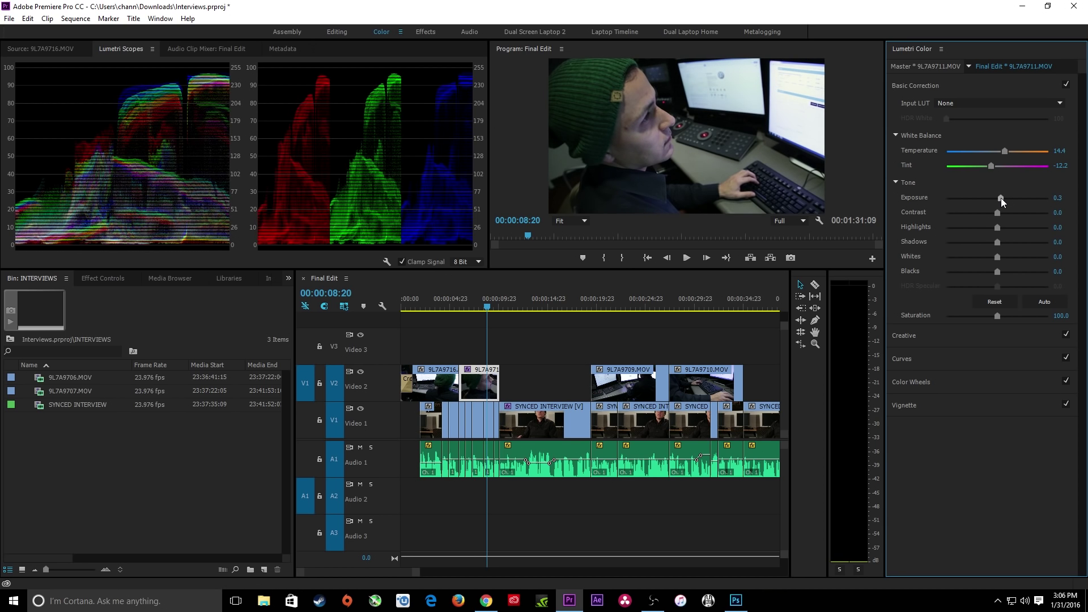
Bend the RGB curve of the 9L7A9711.MOV clip into an S-curve that deepens the shadows and lifts the highlights.
{"action": "left_click", "coordinate": [932, 338]}
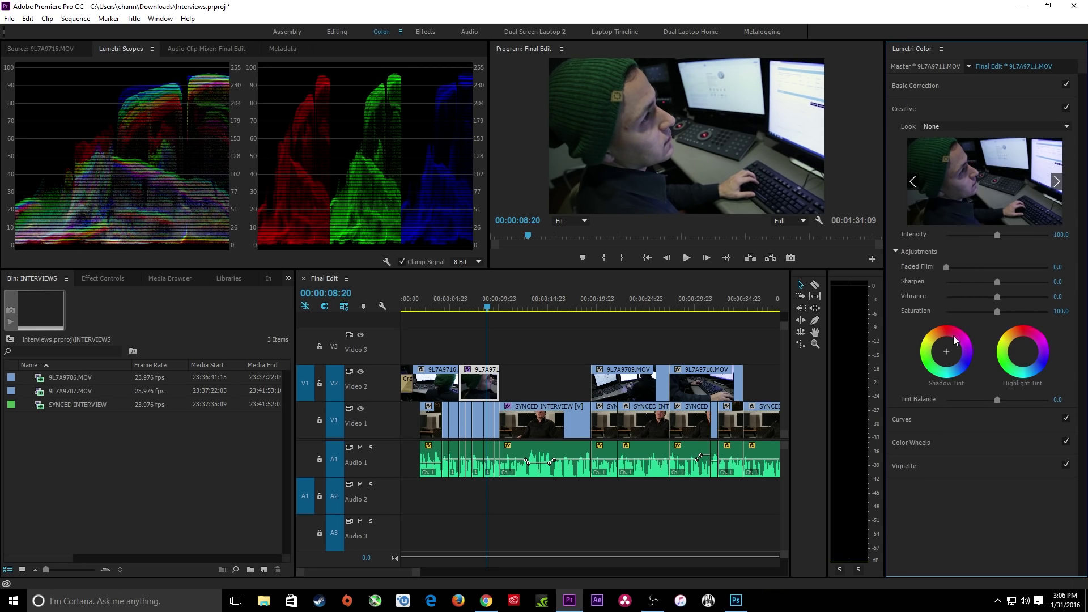
{"action": "left_click", "coordinate": [947, 428]}
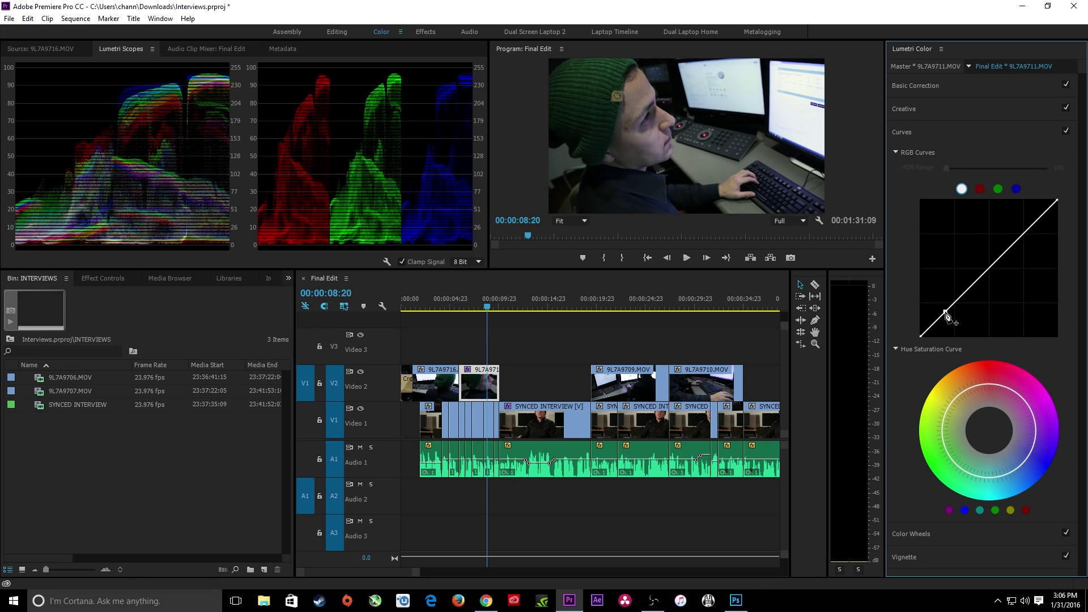
{"action": "left_click_drag", "start_coordinate": [948, 316], "coordinate": [953, 318]}
{"action": "left_click_drag", "start_coordinate": [1005, 252], "coordinate": [1005, 247]}
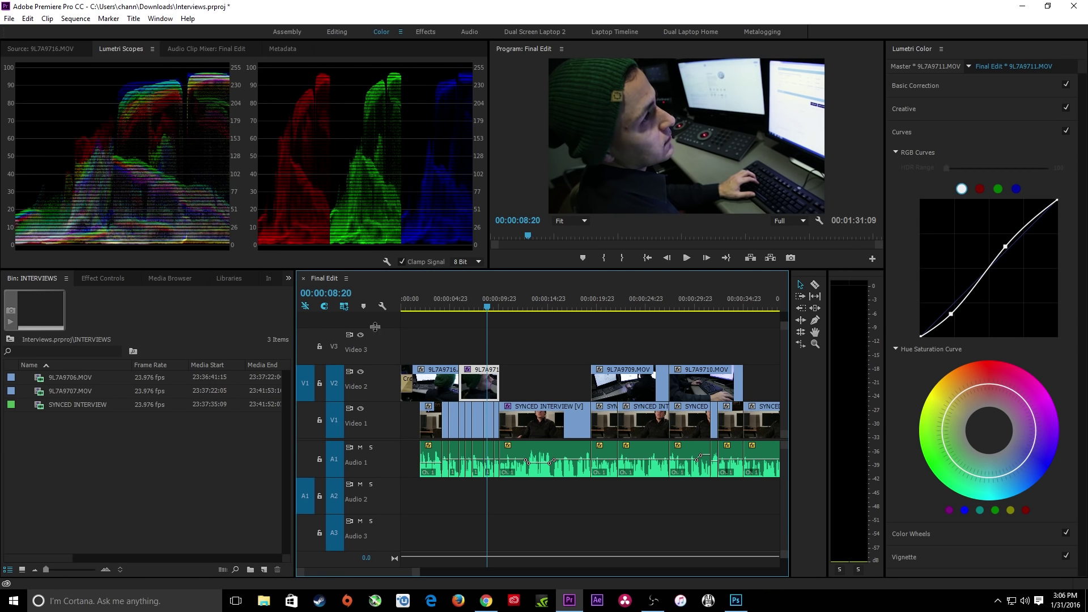
Return to the Editing workspace and copy the Lumetri Color effect from the 9L7A9711.MOV clip.
{"action": "left_click", "coordinate": [335, 32]}
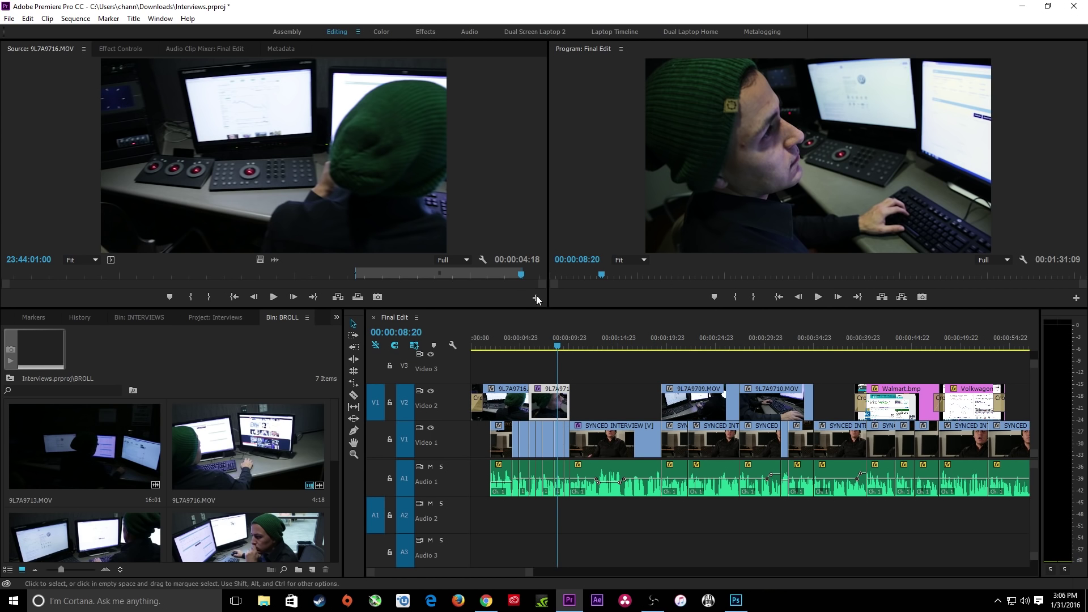
{"action": "left_click", "coordinate": [128, 49]}
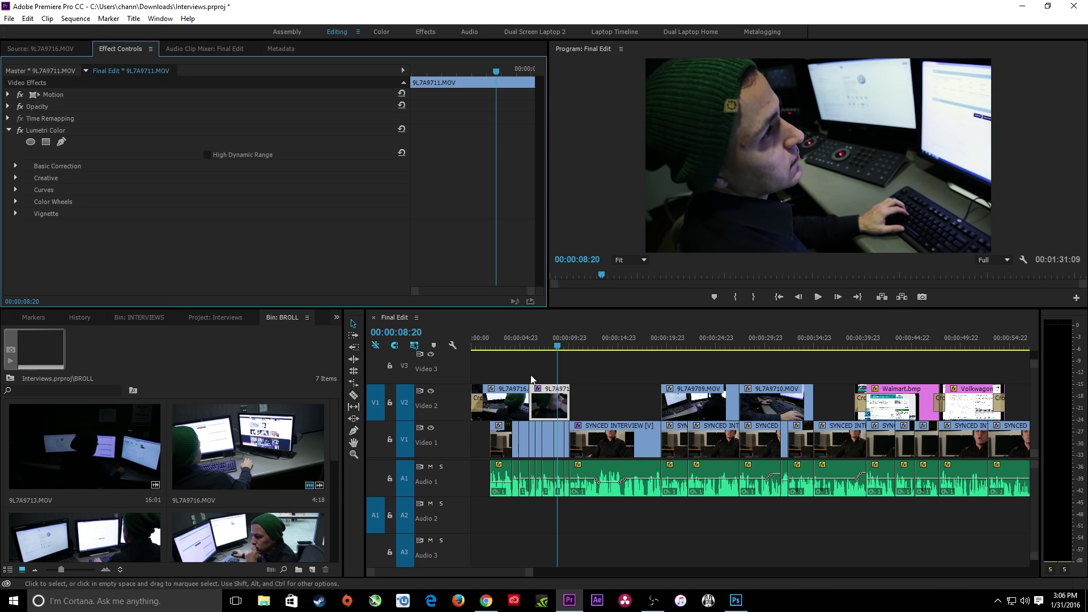
{"action": "left_click_drag", "start_coordinate": [597, 372], "coordinate": [557, 405]}
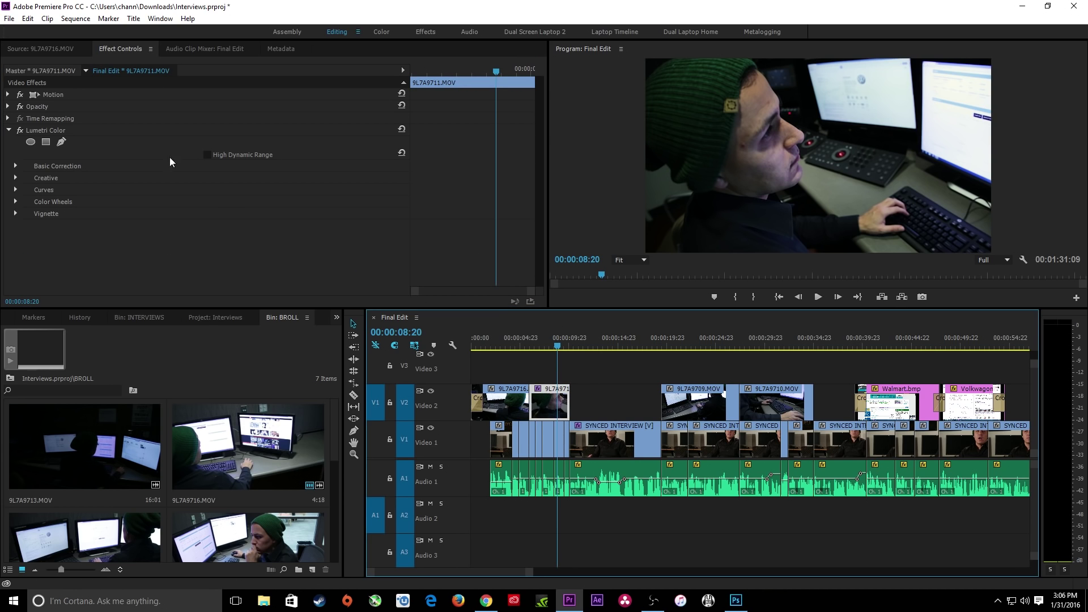
{"action": "left_click", "coordinate": [64, 131]}
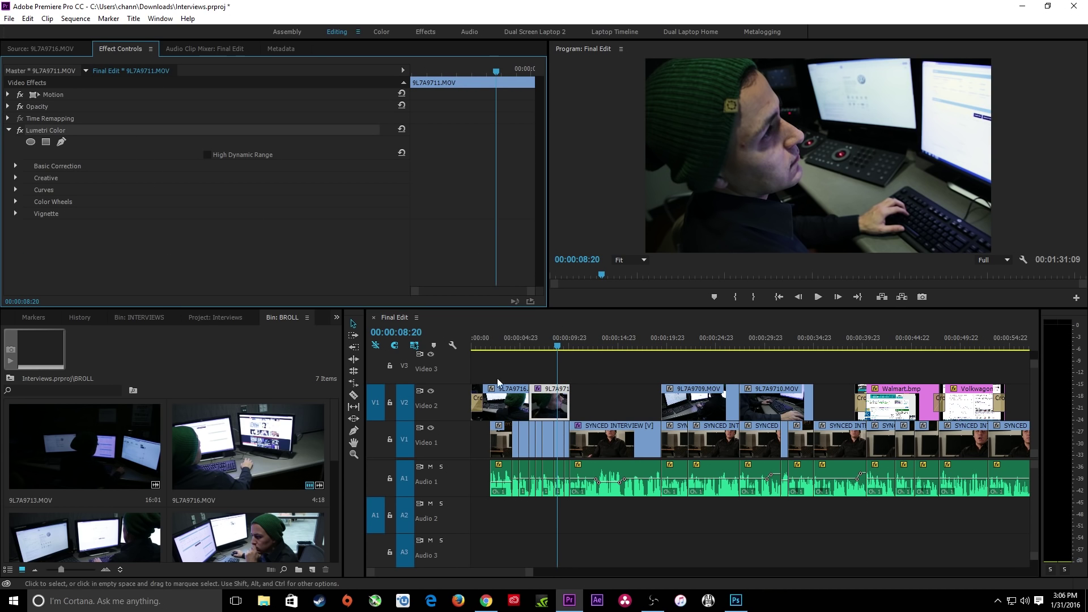
Paste the Lumetri Color effect onto the five other B-roll MOV clips on Video 2, and scrub through them to check the grade.
{"action": "left_click", "coordinate": [515, 398]}
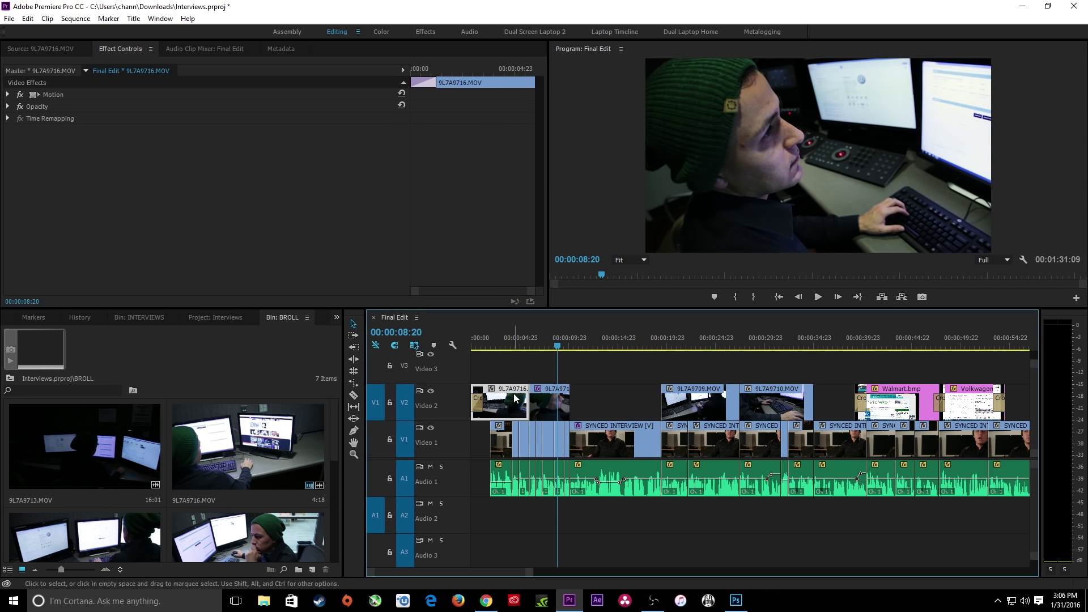
{"action": "left_click", "coordinate": [688, 412], "text": "shift"}
{"action": "left_click", "coordinate": [769, 412], "text": "shift"}
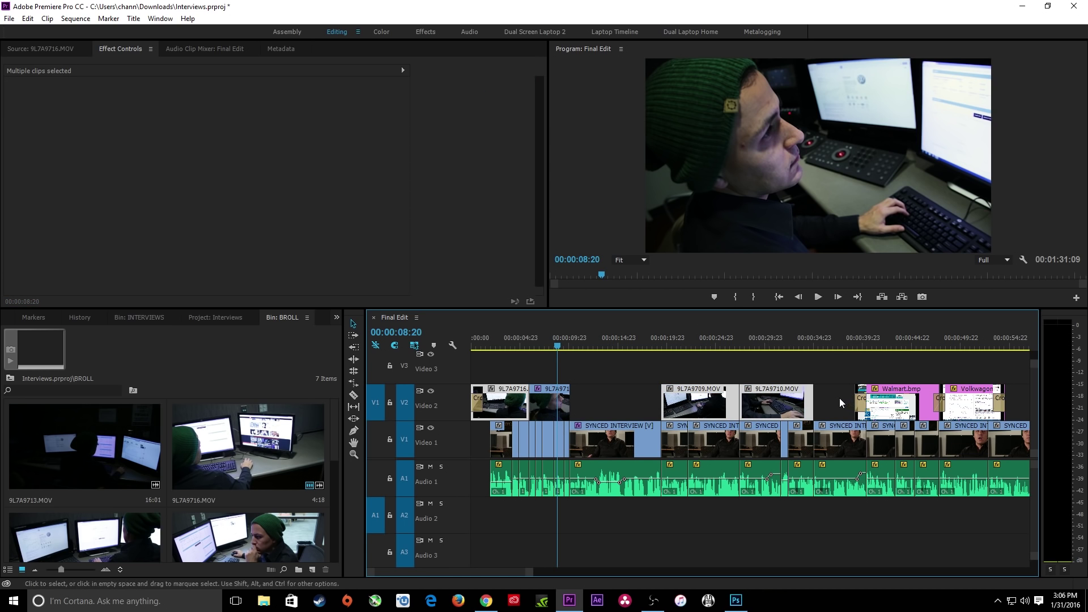
{"action": "key", "text": "minus"}
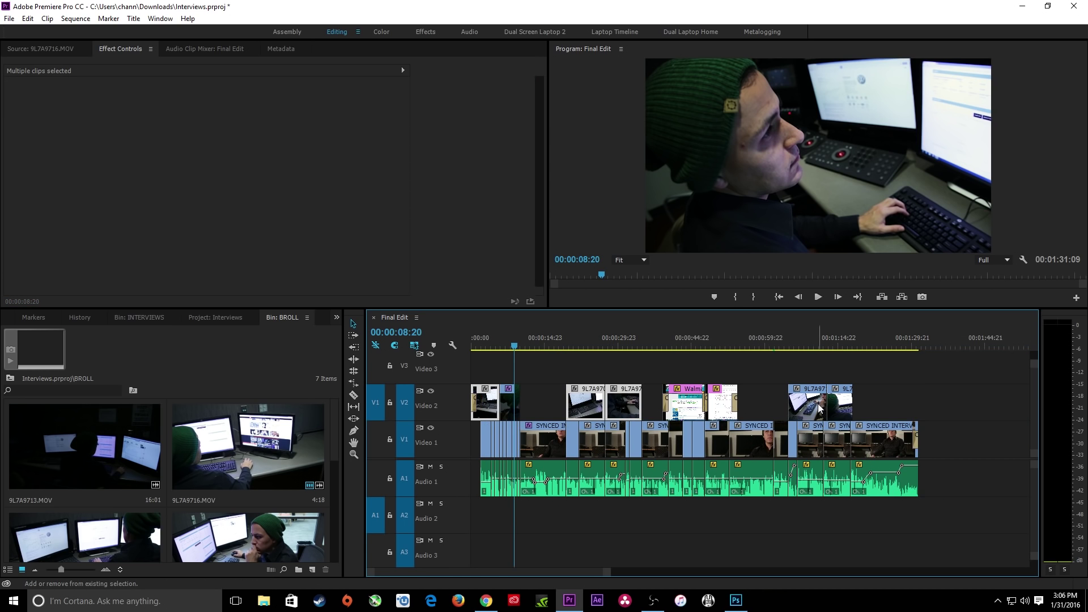
{"action": "left_click", "coordinate": [817, 407], "text": "shift"}
{"action": "left_click", "coordinate": [839, 409], "text": "shift"}
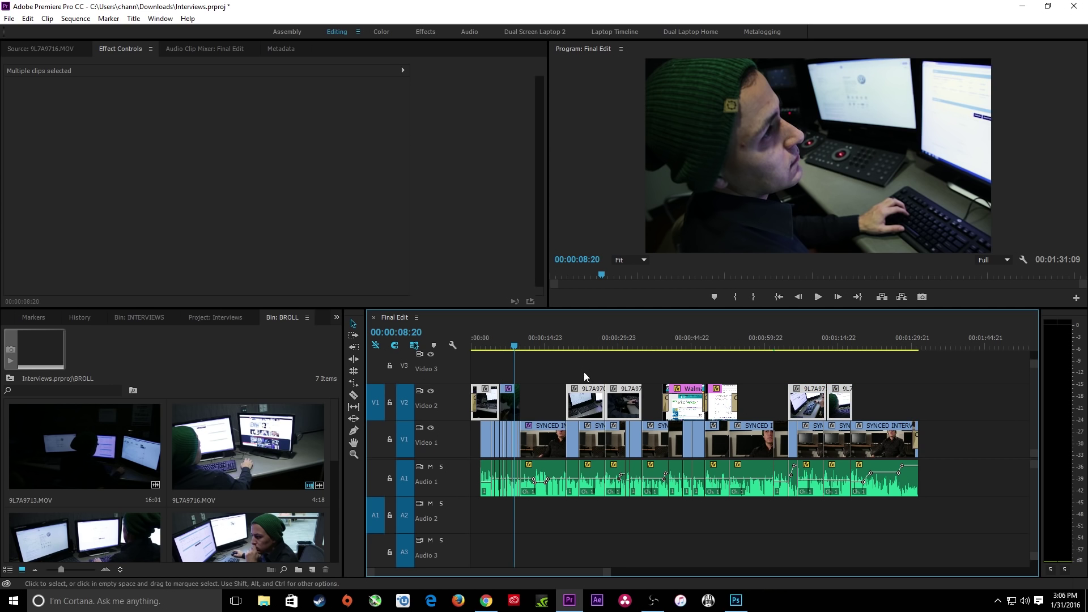
{"action": "left_click", "coordinate": [584, 343]}
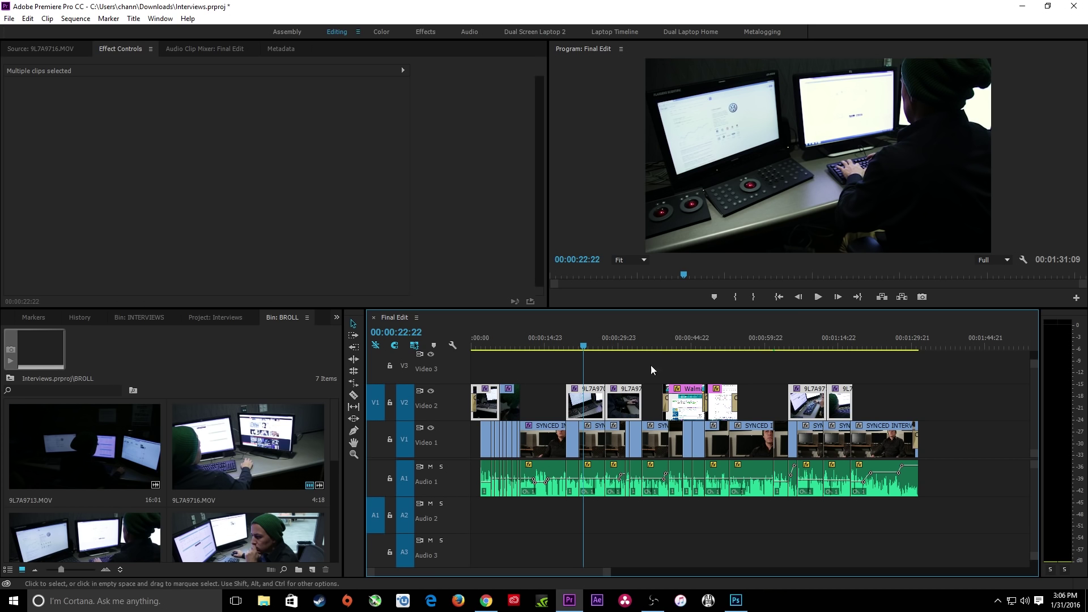
{"action": "left_click_drag", "start_coordinate": [637, 351], "coordinate": [497, 351]}
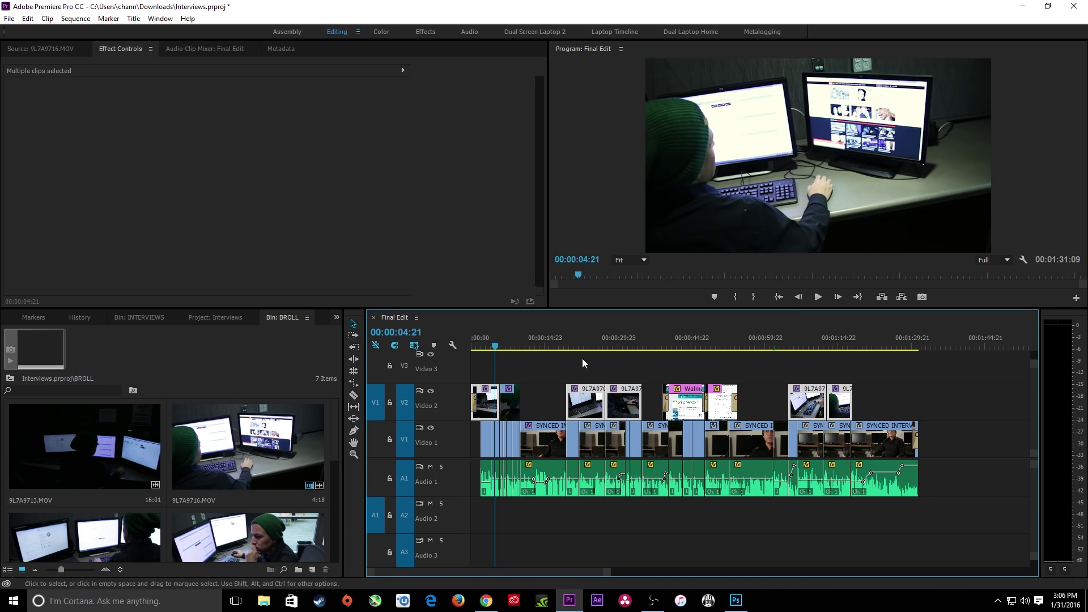
Go to 00:00:12:20 and copy the Lumetri Color effect from the graded SYNCED INTERVIEW clip.
{"action": "left_click", "coordinate": [533, 344]}
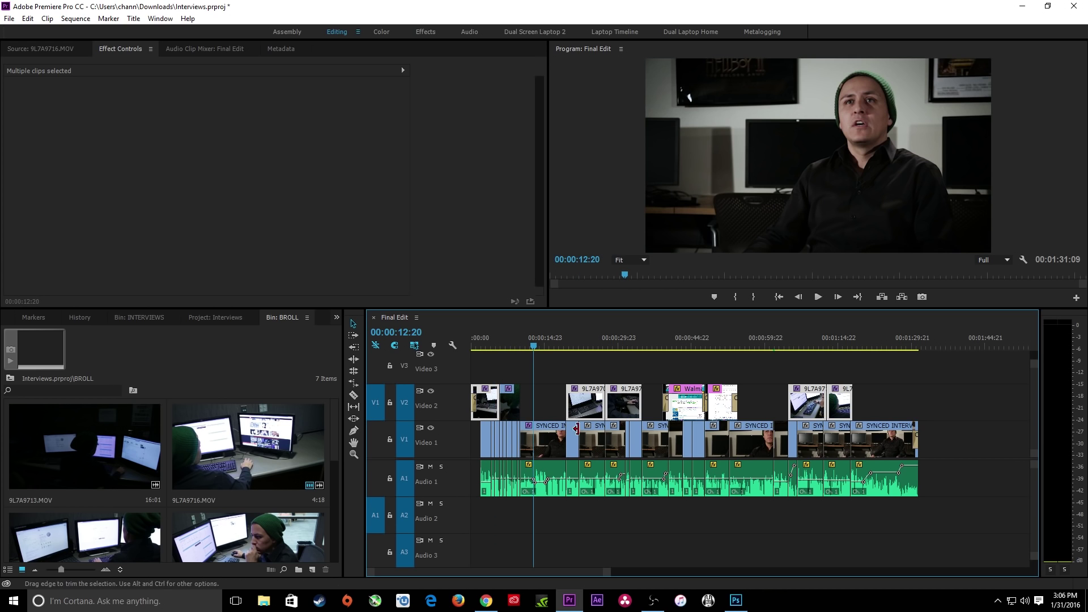
{"action": "left_click", "coordinate": [549, 451]}
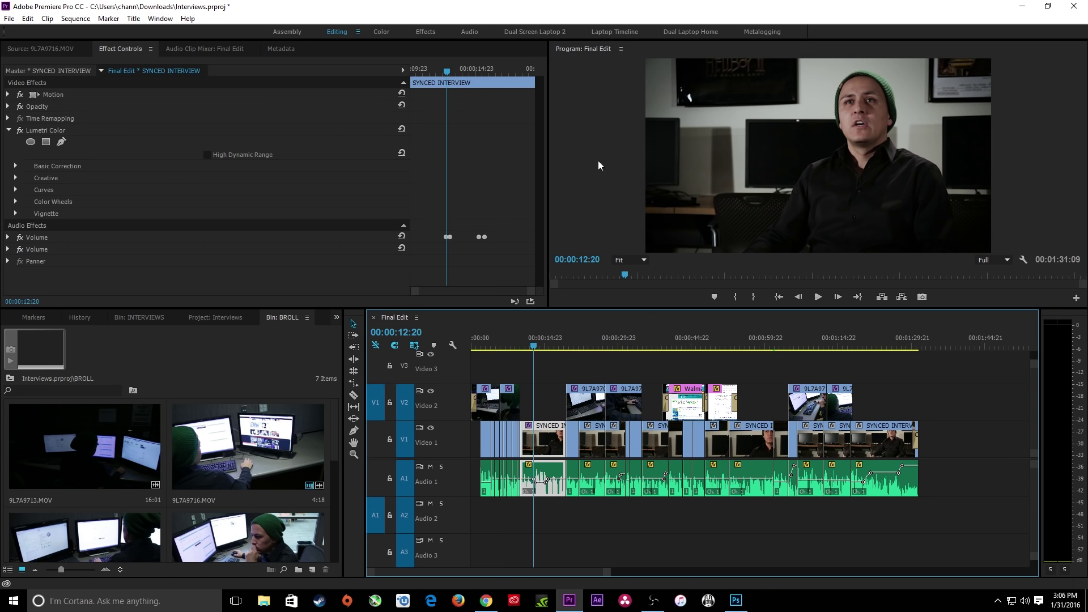
{"action": "left_click", "coordinate": [60, 133]}
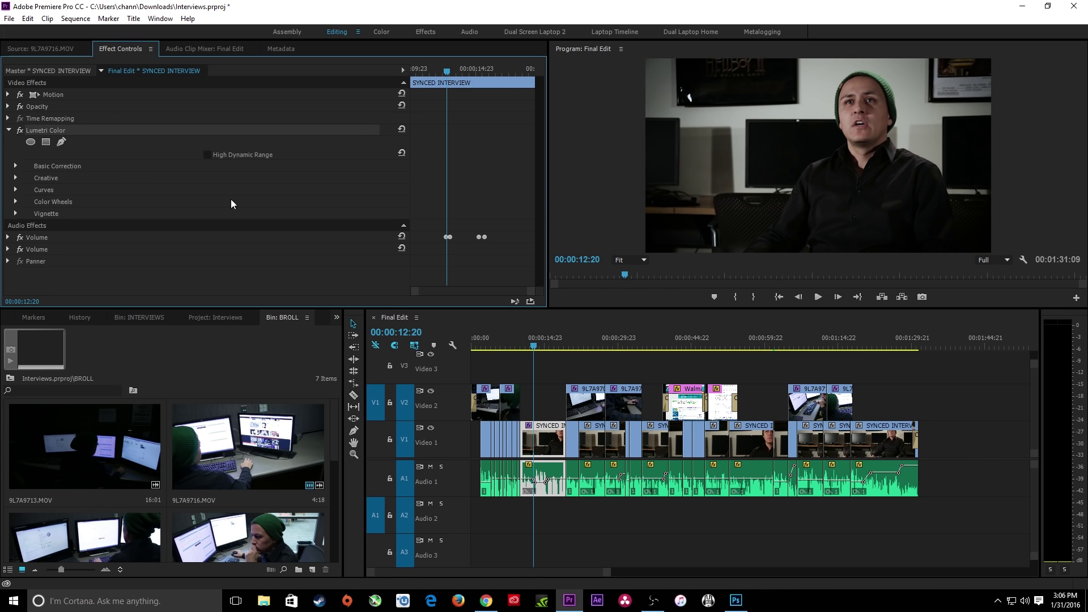
Paste the Lumetri Color effect onto all other interview clips on Video 1, and check the grade at 00:00:37:06 and 00:00:58:02.
{"action": "left_click_drag", "start_coordinate": [473, 434], "coordinate": [948, 441]}
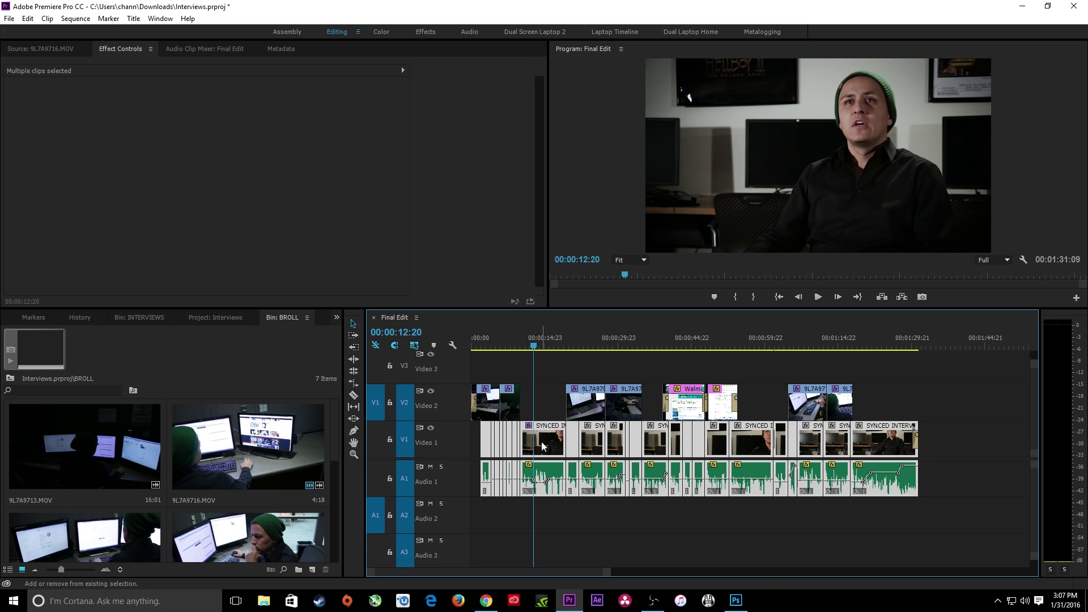
{"action": "left_click", "coordinate": [542, 446], "text": "shift"}
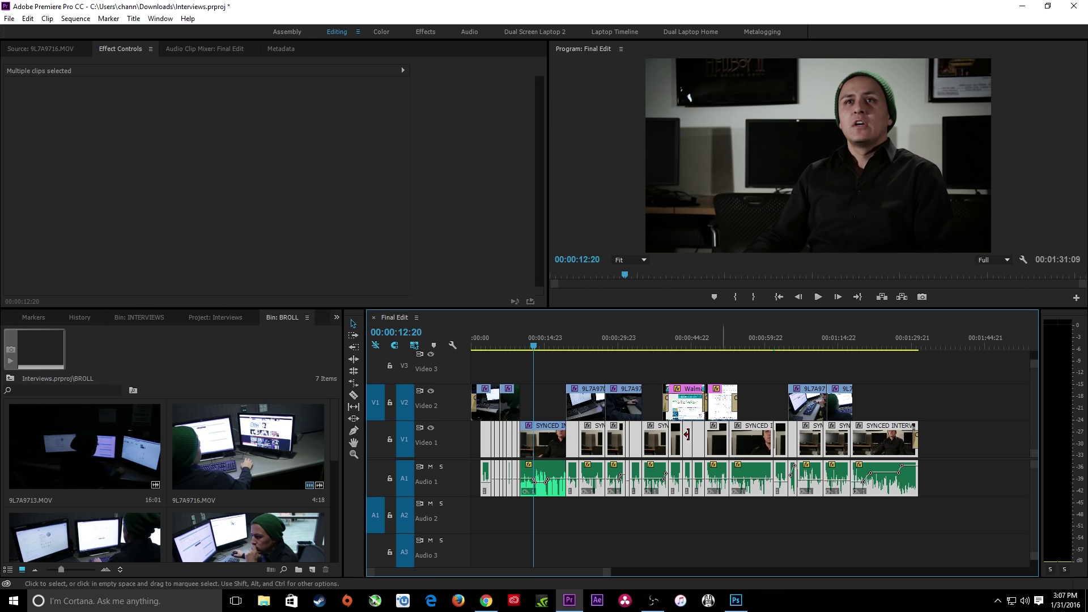
{"action": "left_click", "coordinate": [654, 343]}
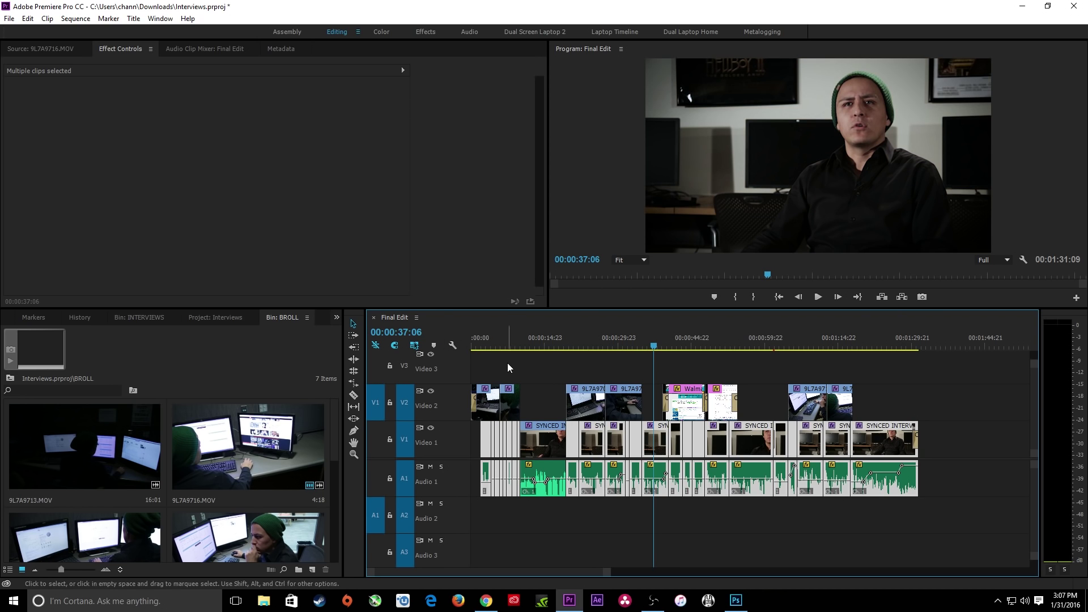
{"action": "left_click", "coordinate": [757, 344]}
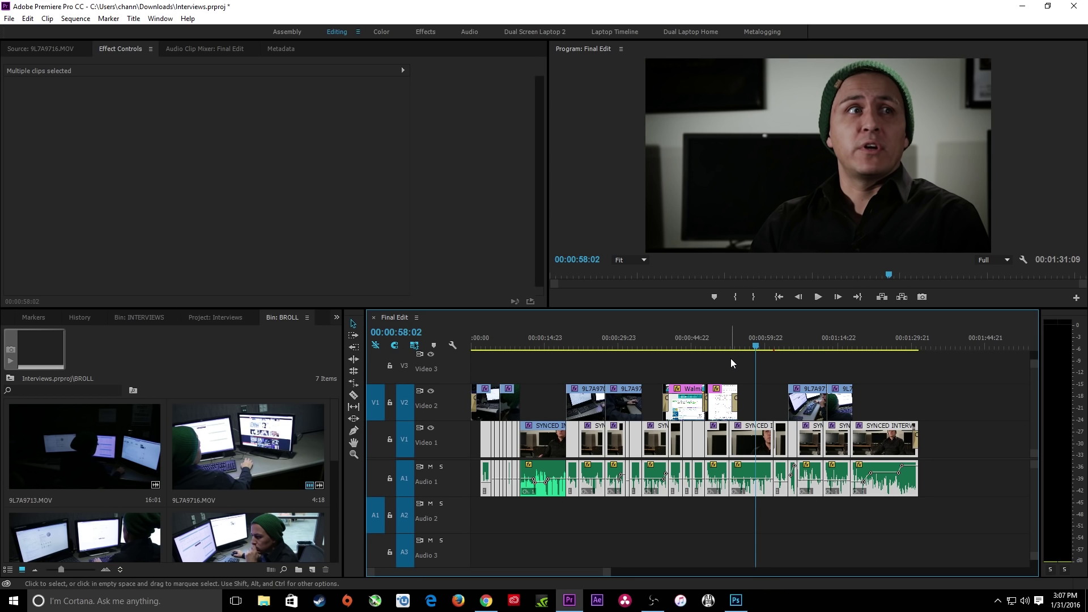
Save the project, clear the clip selection and review the opening B-roll of the sequence.
{"action": "key", "text": "ctrl+s"}
{"action": "left_click", "coordinate": [513, 356]}
{"action": "left_click_drag", "start_coordinate": [517, 342], "coordinate": [528, 343]}
{"action": "key", "text": "="}
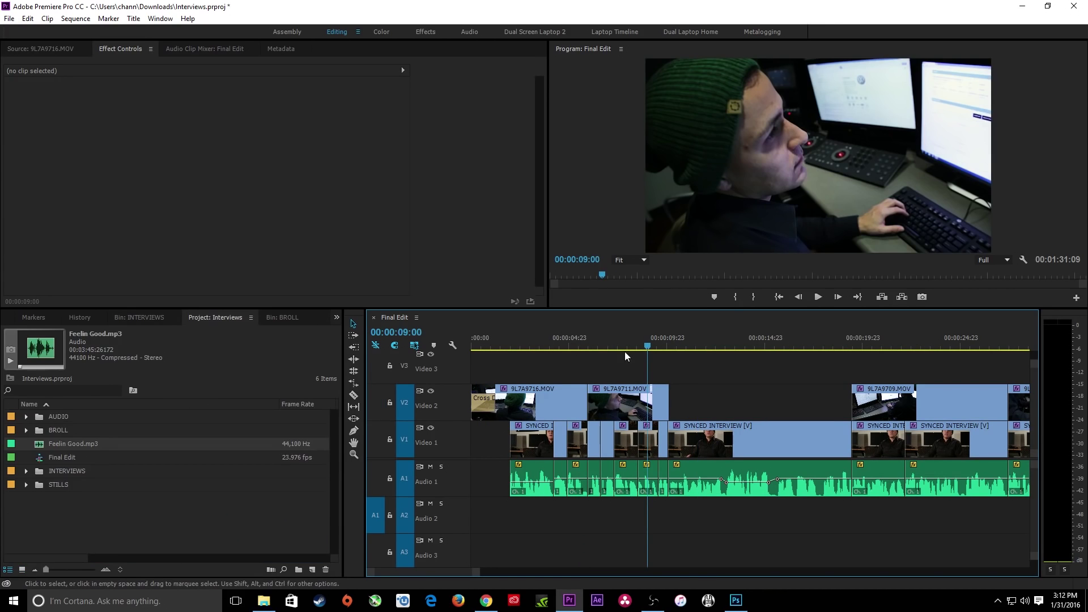
Open Feelin Good.mp3 in the Source Monitor and listen to its opening seconds.
{"action": "mouse_move", "coordinate": [40, 451]}
{"action": "left_mouse_down"}
{"action": "mouse_move", "coordinate": [172, 206]}
{"action": "mouse_move", "coordinate": [65, 469]}
{"action": "mouse_move", "coordinate": [46, 445]}
{"action": "left_mouse_up"}
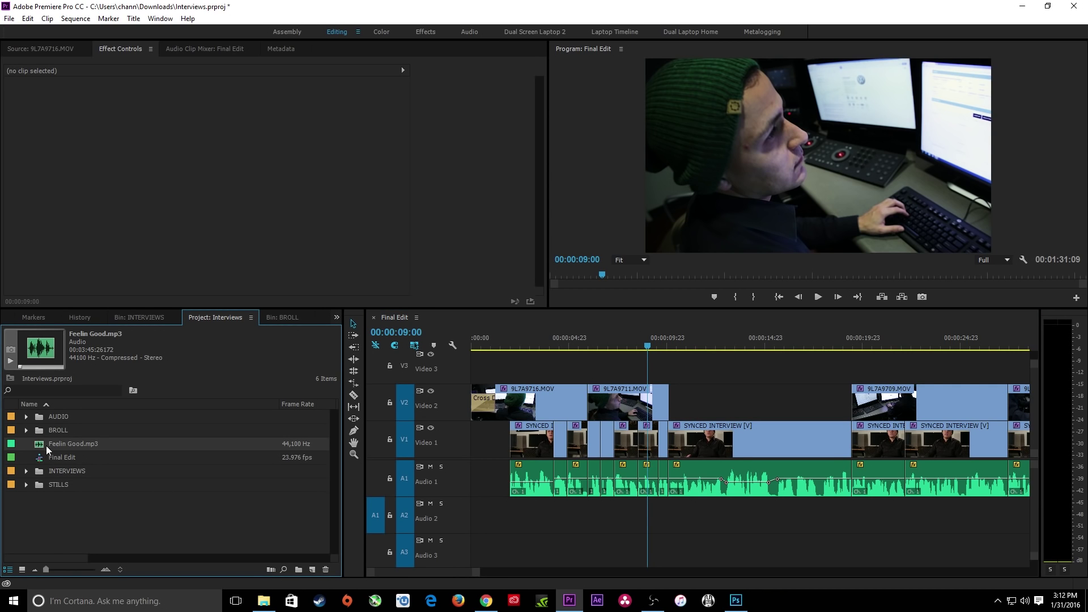
{"action": "left_click", "coordinate": [39, 48]}
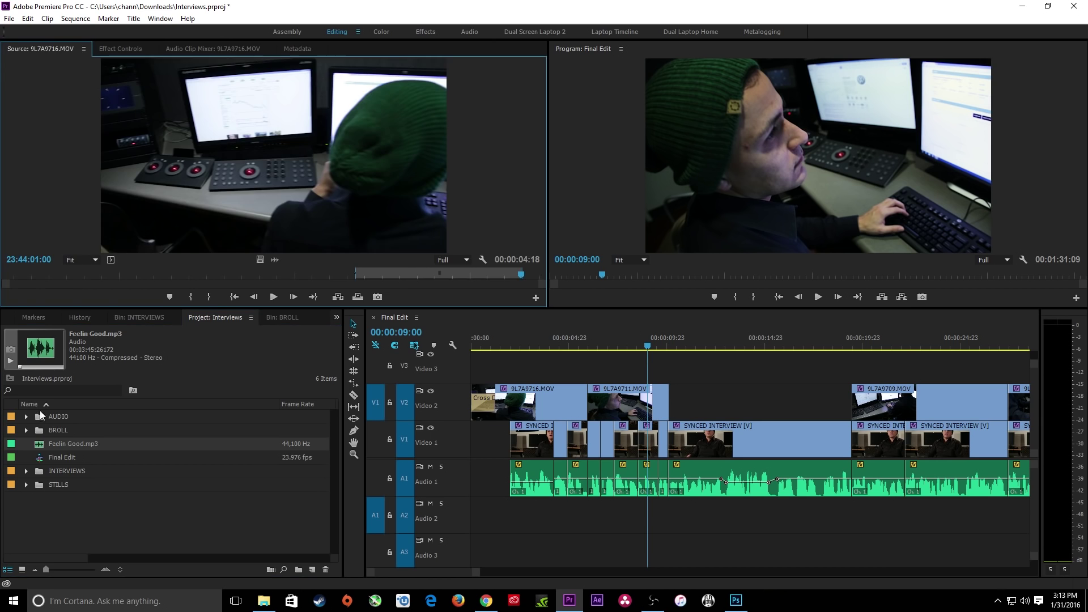
{"action": "double_click", "coordinate": [41, 446]}
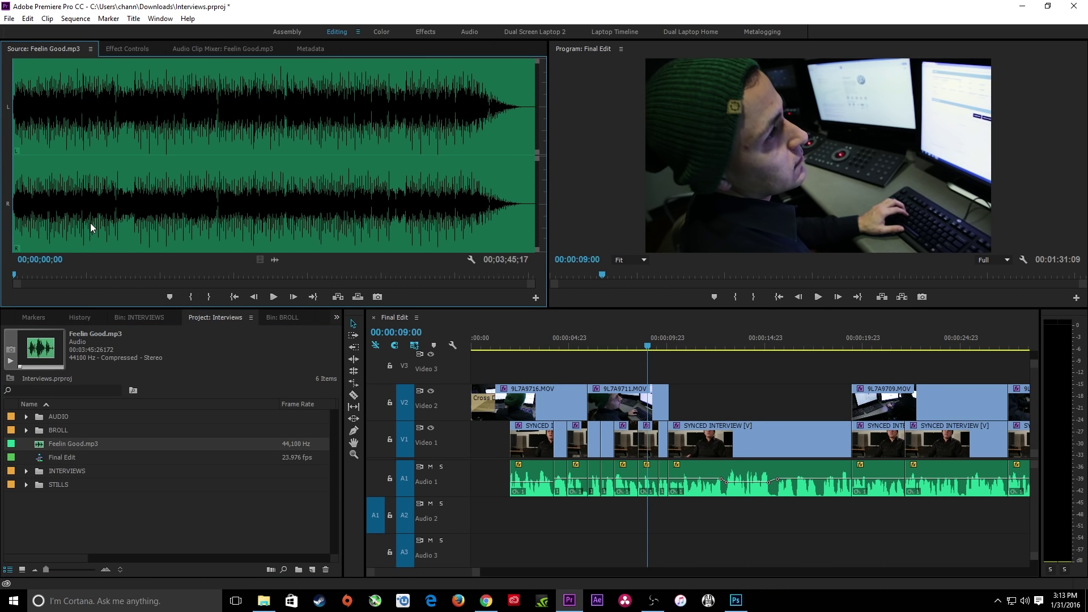
{"action": "key", "text": "space"}
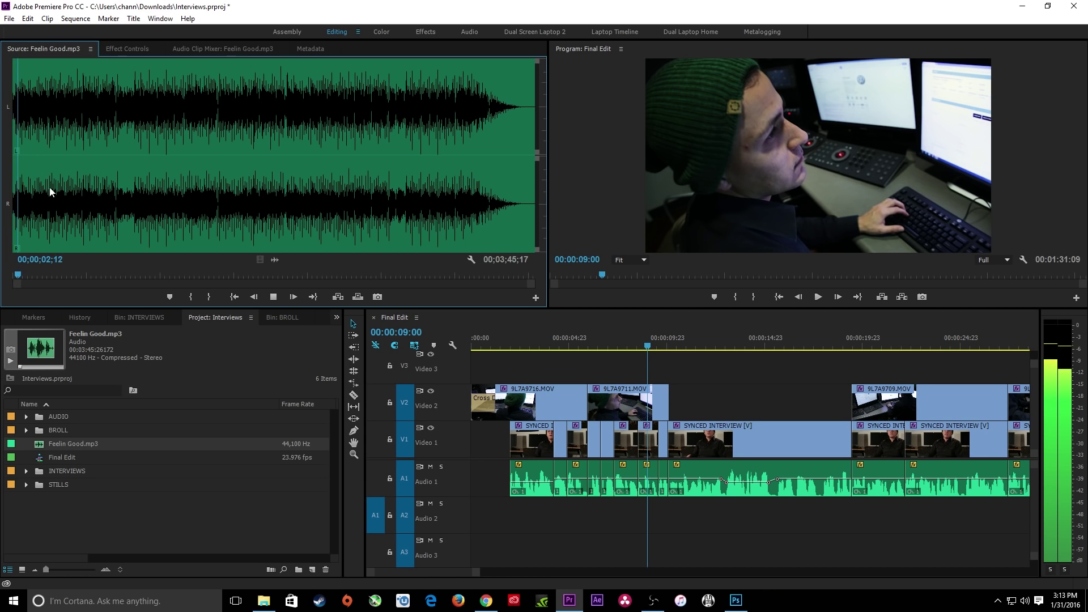
{"action": "key", "text": "space"}
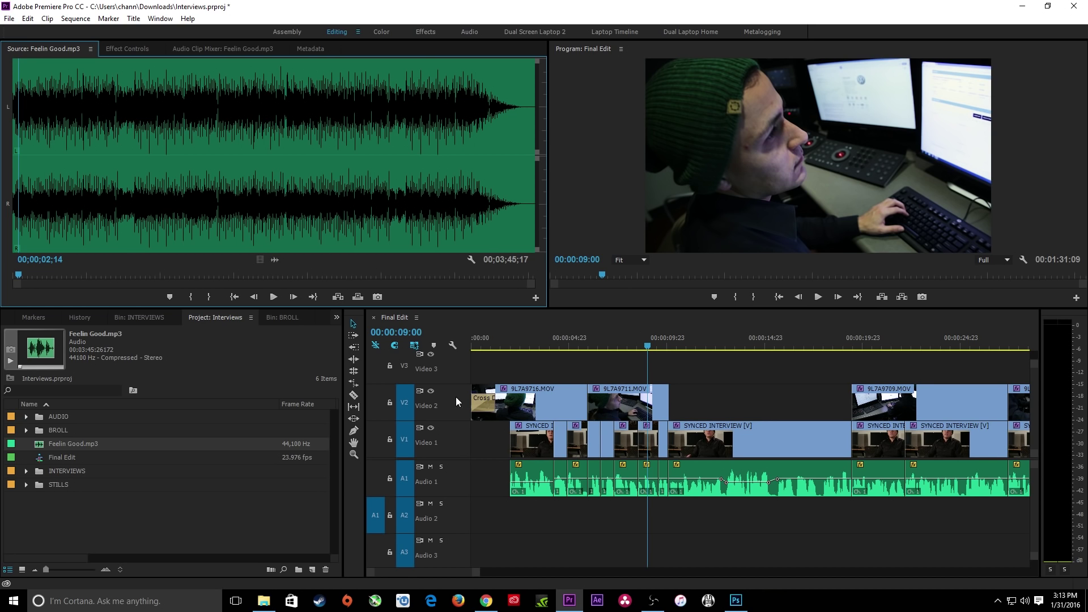
Overwrite the full Feelin Good.mp3 track onto Audio 2 from the very start of the Final Edit sequence.
{"action": "left_click", "coordinate": [581, 343]}
{"action": "key", "text": "Home"}
{"action": "key", "text": "period"}
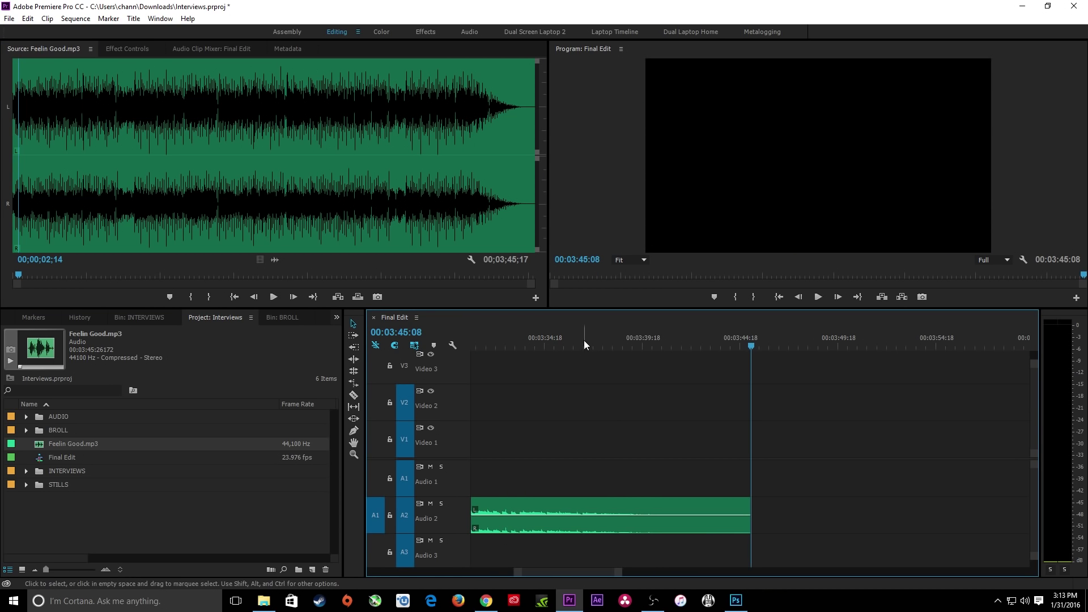
{"action": "left_click", "coordinate": [584, 343]}
{"action": "key", "text": "backslash"}
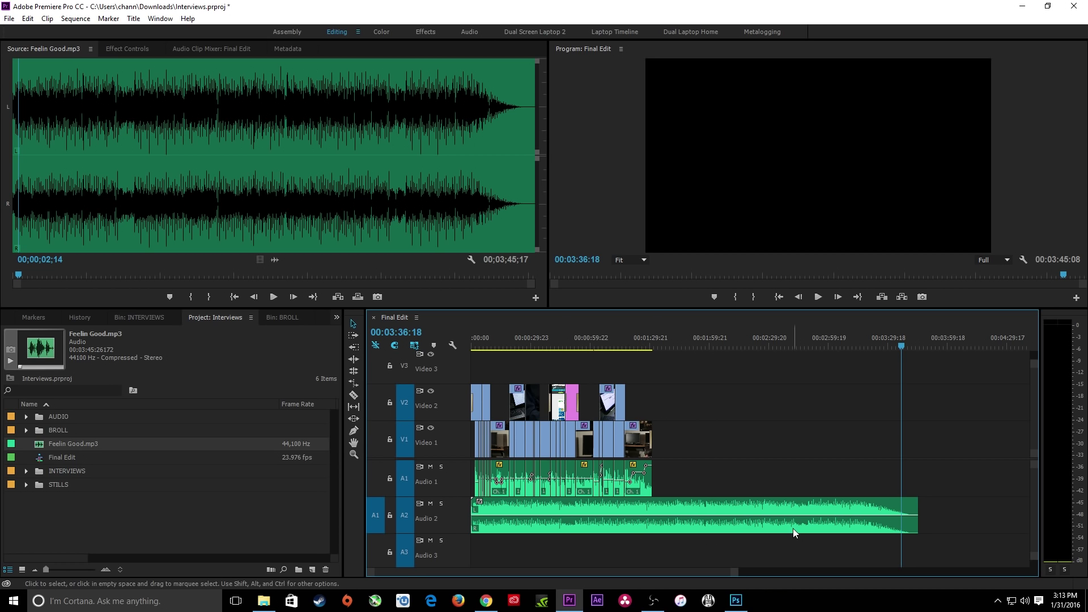
Play the sequence from 00:00:00:00 to hear how the music sits against the first interview audio.
{"action": "left_click_drag", "start_coordinate": [564, 338], "coordinate": [447, 342]}
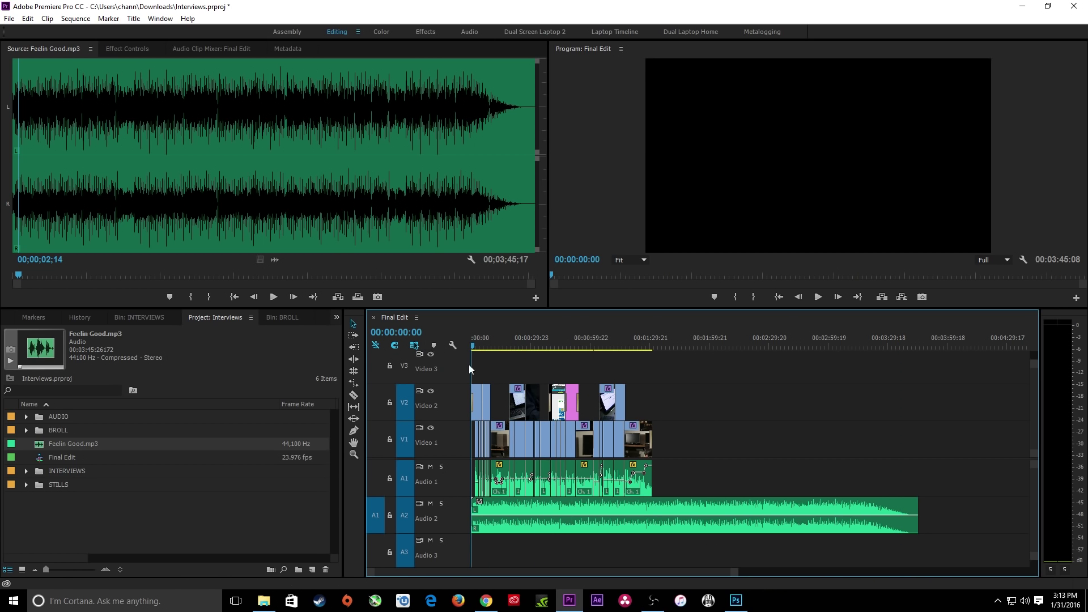
{"action": "key", "text": "backslash"}
{"action": "key", "text": "space"}
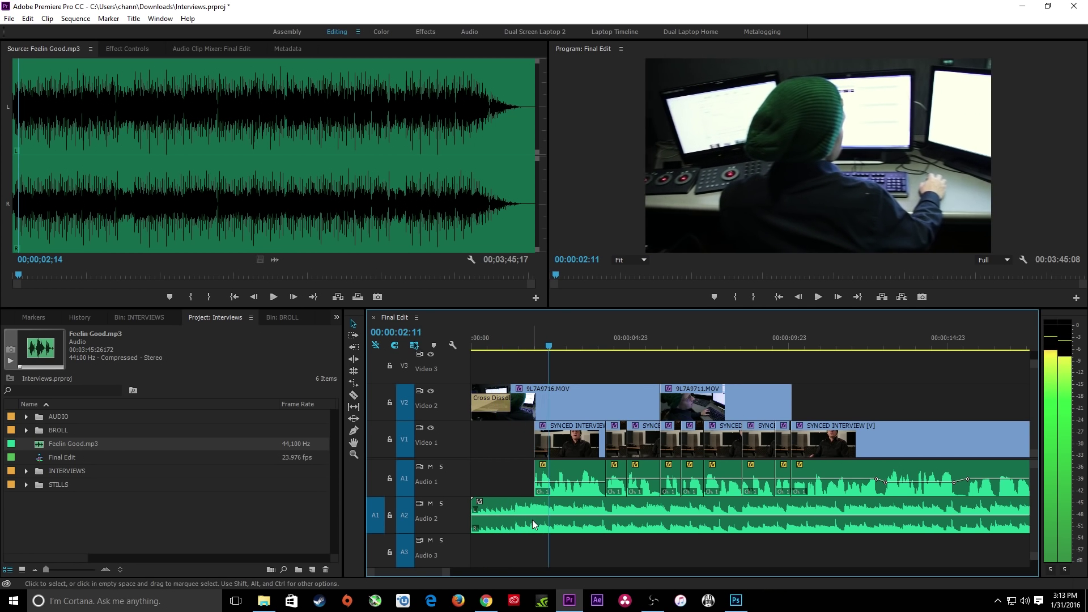
{"action": "key", "text": "space"}
Add volume keyframes to the music at about 00:00:01:11 and 00:00:02:02, and lower the second one to duck under the interview.
{"action": "key", "text": "equal"}
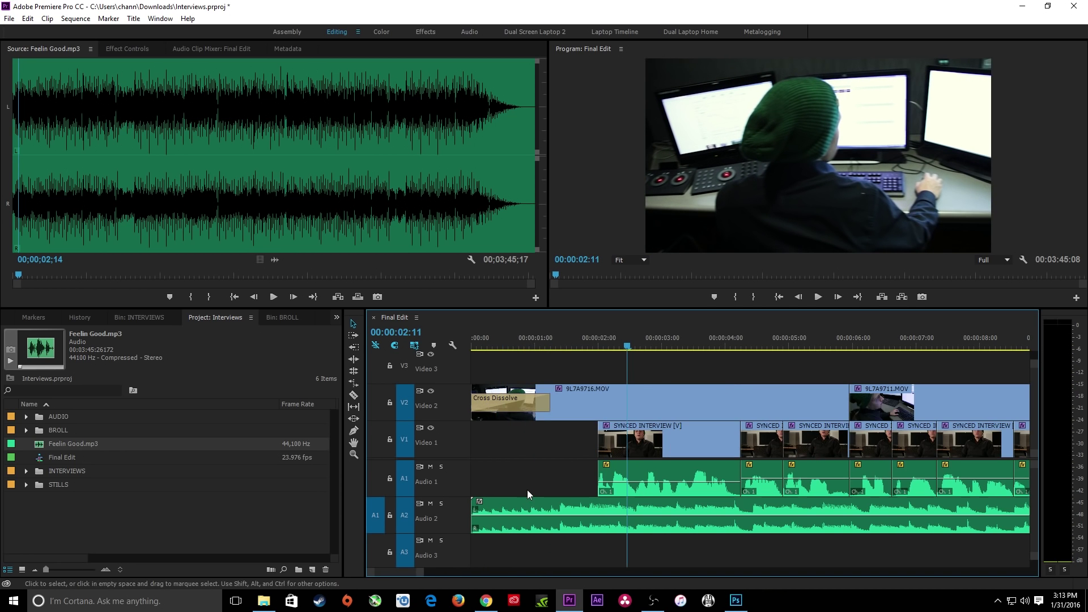
{"action": "left_click", "coordinate": [564, 517], "text": "ctrl"}
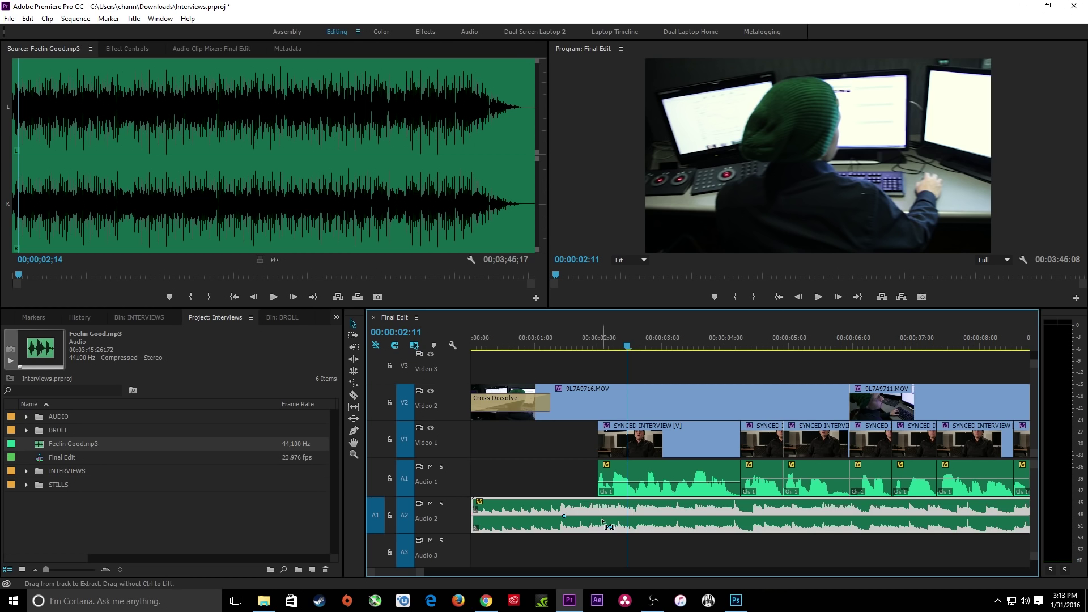
{"action": "left_click", "coordinate": [605, 517], "text": "ctrl"}
{"action": "left_click_drag", "start_coordinate": [605, 516], "coordinate": [605, 523]}
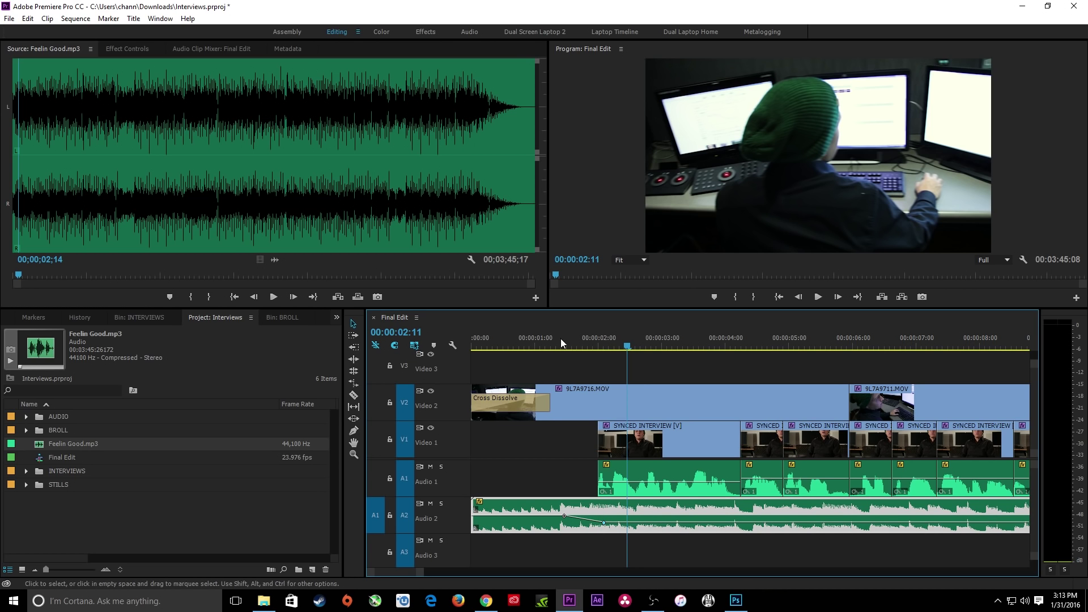
Replay the opening while lowering the music's volume keyframe at 00:00:02:02 to about -19.46 dB.
{"action": "left_click", "coordinate": [533, 339]}
{"action": "key", "text": "space"}
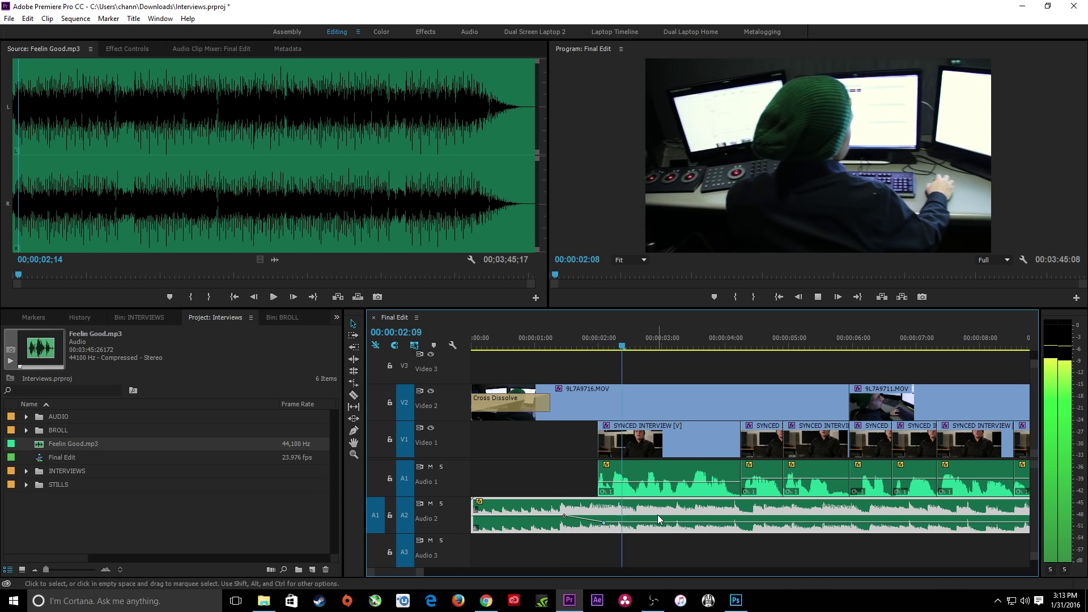
{"action": "key", "text": "space"}
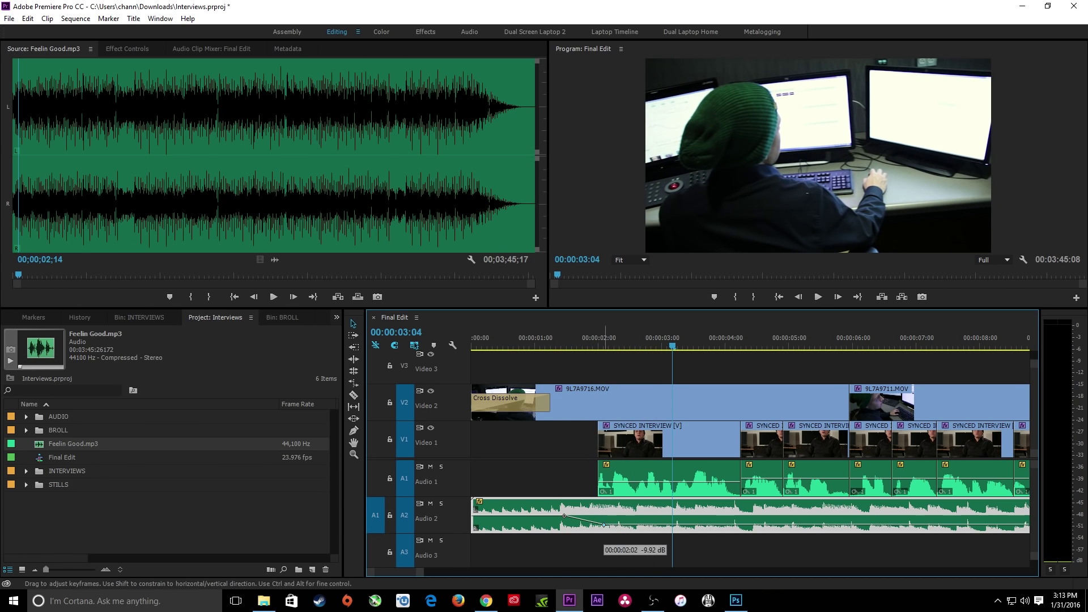
{"action": "left_click", "coordinate": [534, 343]}
{"action": "key", "text": "space"}
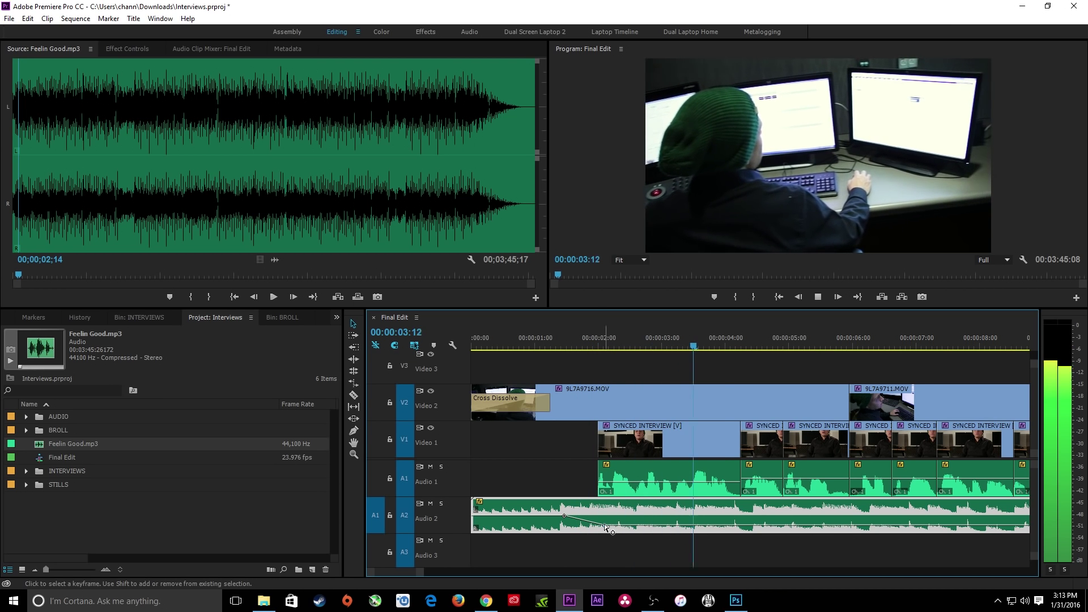
{"action": "key", "text": "space"}
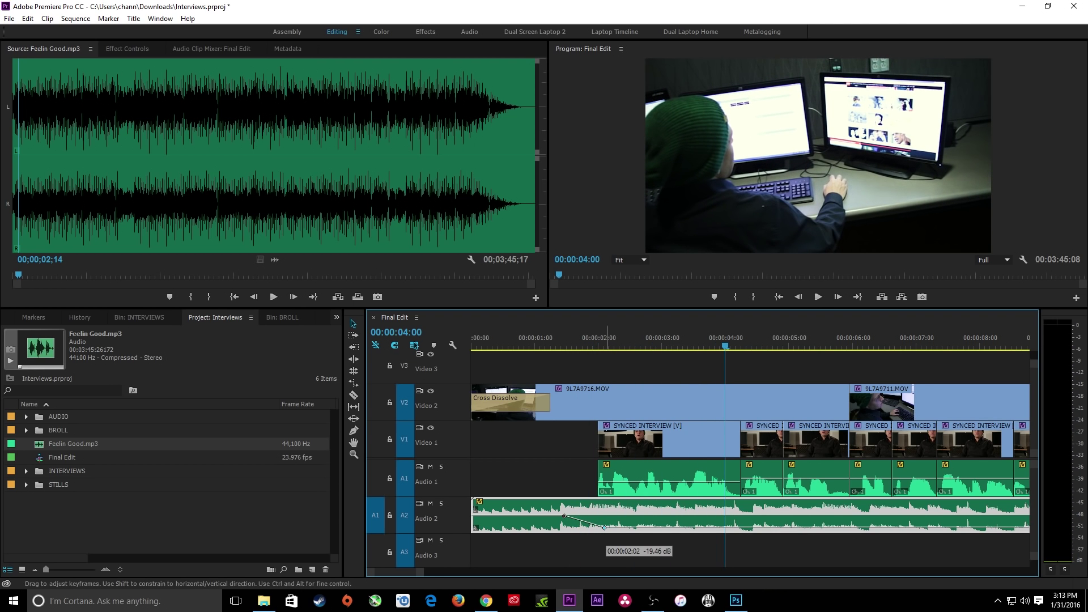
Play the opening through to 00:00:11:21 to check the music level under the interview.
{"action": "left_click", "coordinate": [561, 343]}
{"action": "key", "text": "space"}
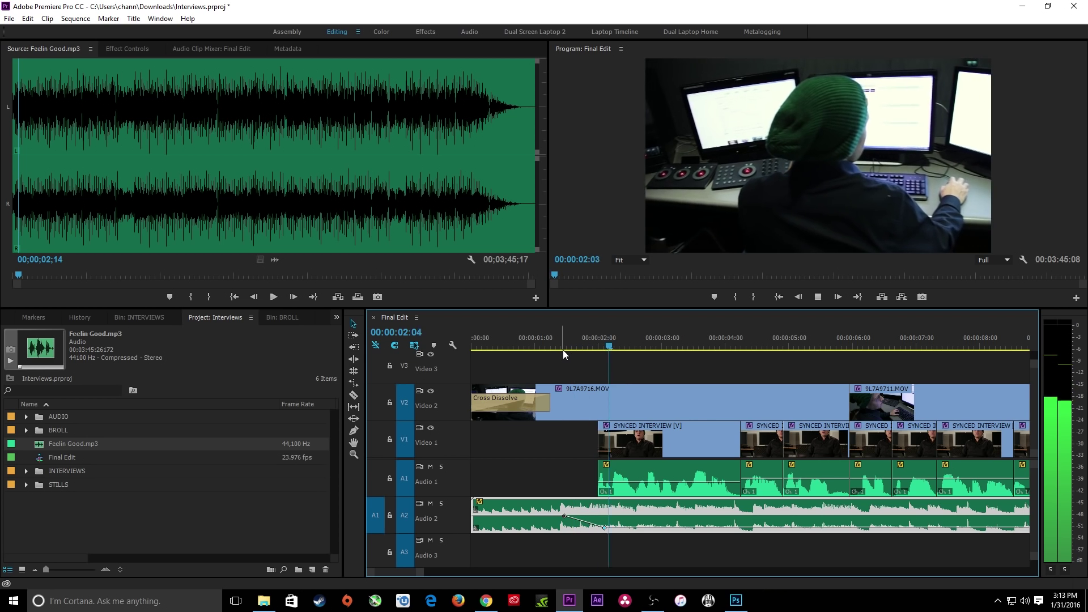
{"action": "key", "text": "minus"}
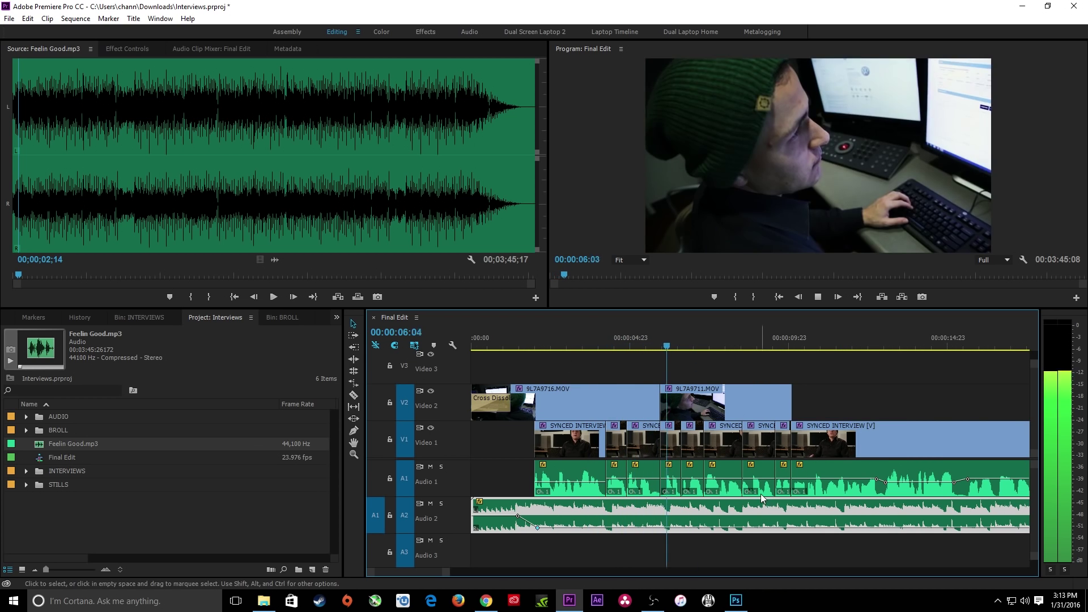
{"action": "key", "text": "minus"}
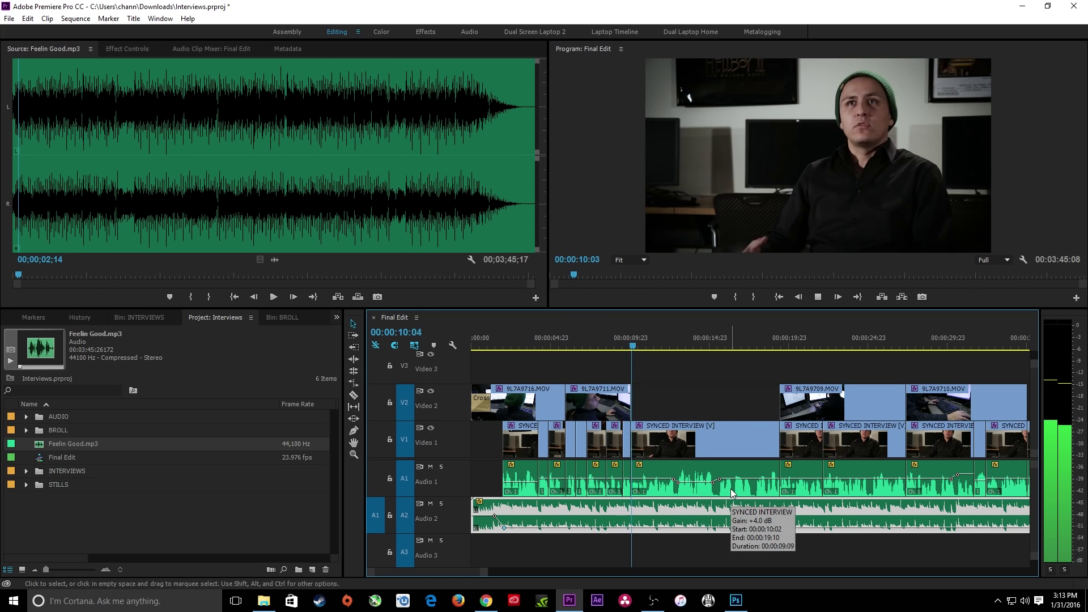
{"action": "key", "text": "space"}
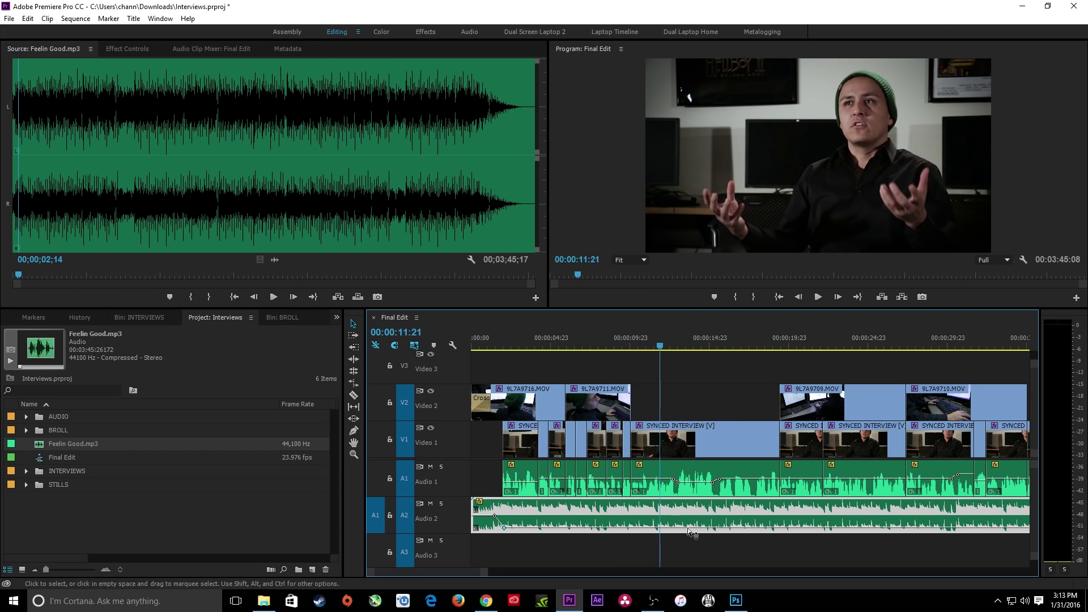
Cut the music on Audio 2 at about 00:00:45 and 00:03:15, and delete the section between the cuts.
{"action": "key", "text": "minus"}
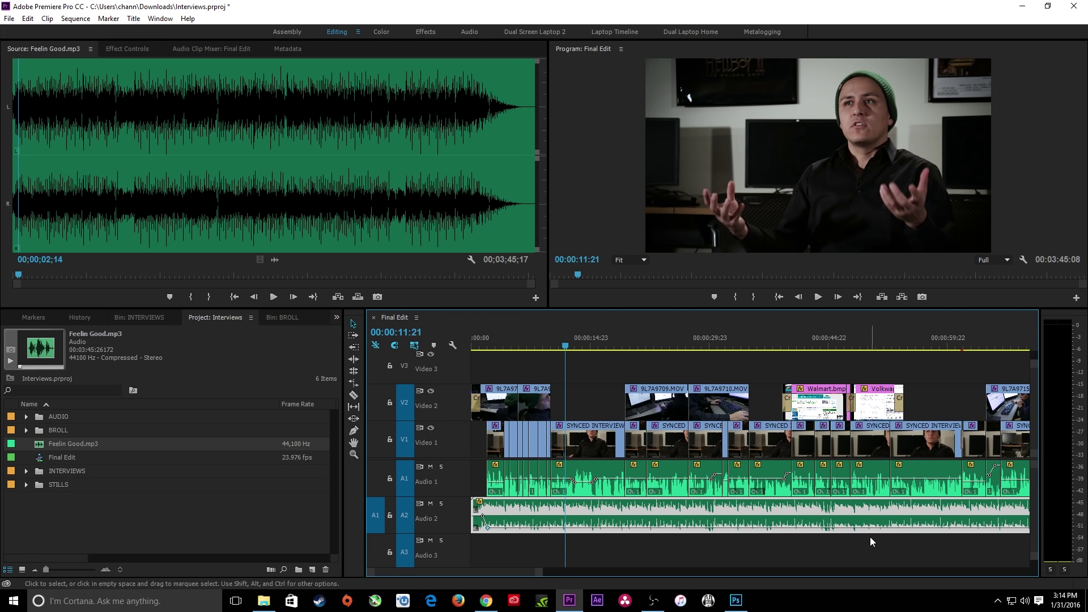
{"action": "key", "text": "minus"}
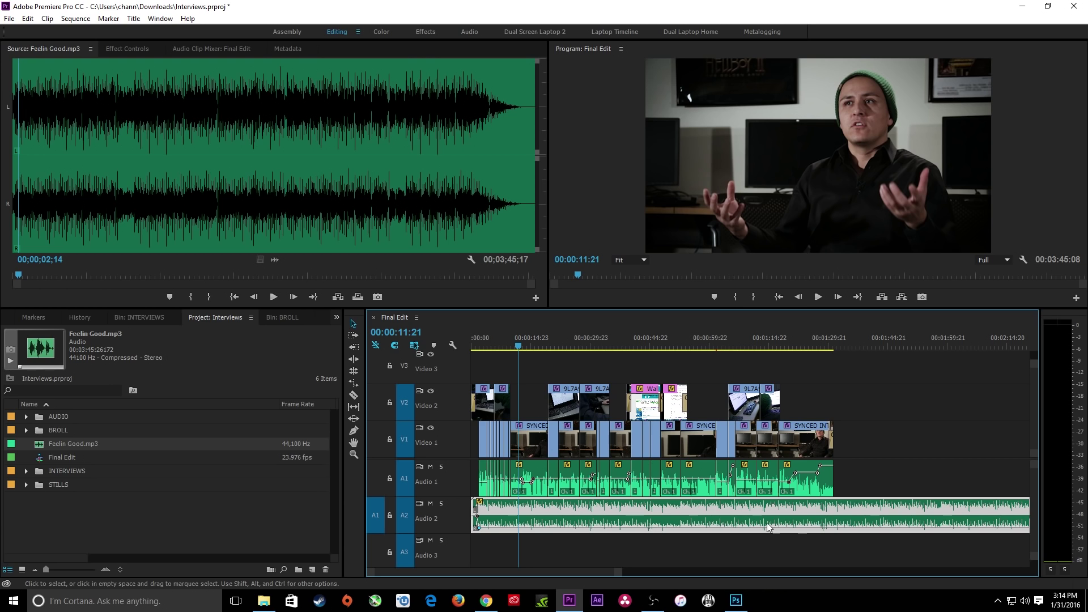
{"action": "key", "text": "c"}
{"action": "left_click", "coordinate": [650, 515]}
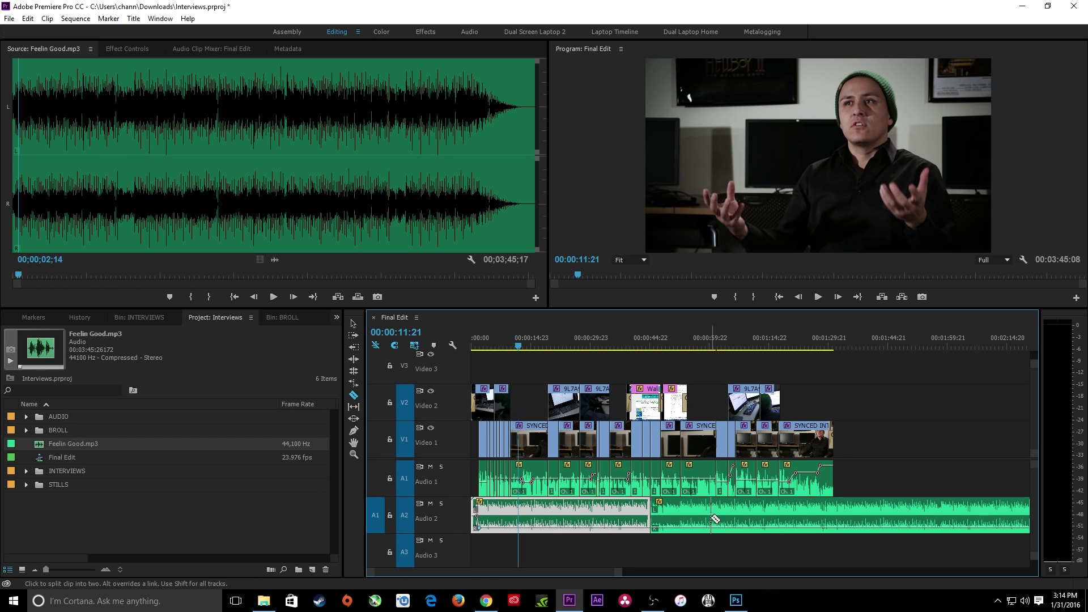
{"action": "key", "text": "minus"}
{"action": "left_click", "coordinate": [858, 515]}
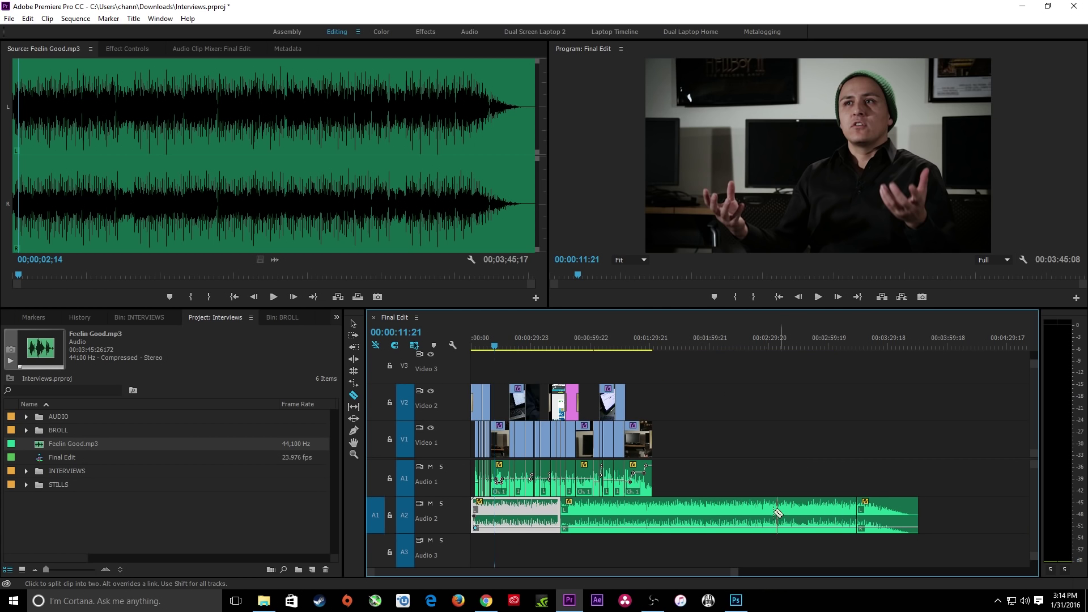
{"action": "key", "text": "v"}
{"action": "left_click", "coordinate": [747, 518]}
{"action": "key", "text": "Delete"}
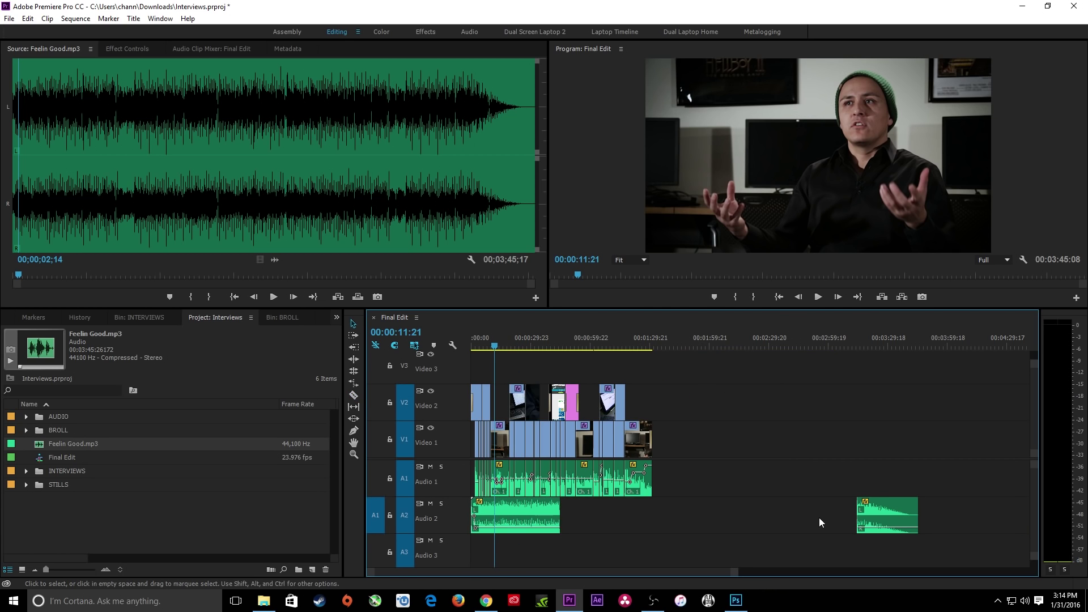
Move the ending section of the music on Audio 2 earlier so its fade-out runs past the interview's end, and play the closing part.
{"action": "left_click_drag", "start_coordinate": [876, 511], "coordinate": [635, 506]}
{"action": "left_click", "coordinate": [626, 343]}
{"action": "key", "text": "="}
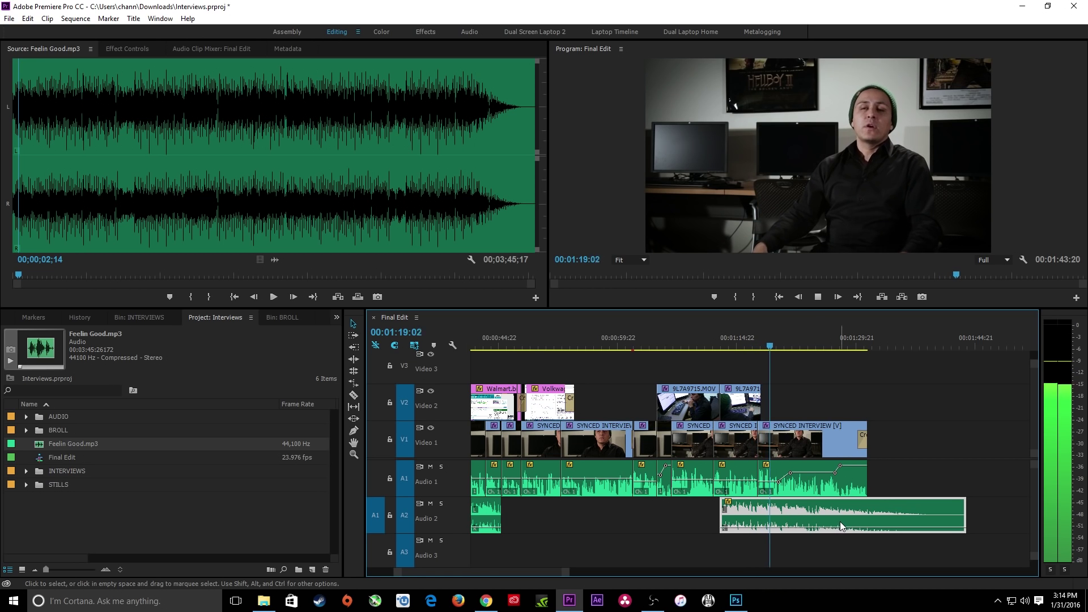
{"action": "key", "text": "="}
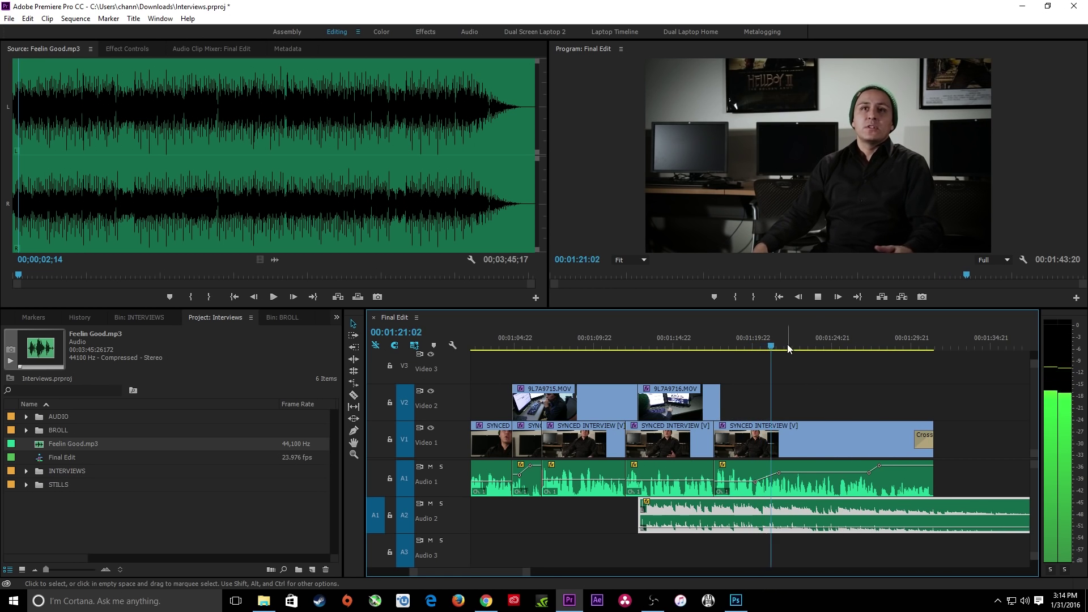
Add volume keyframes to the ending music at about 00:01:27 and 00:01:32, raise the second one, and play the ending.
{"action": "left_click", "coordinate": [862, 527], "text": "ctrl"}
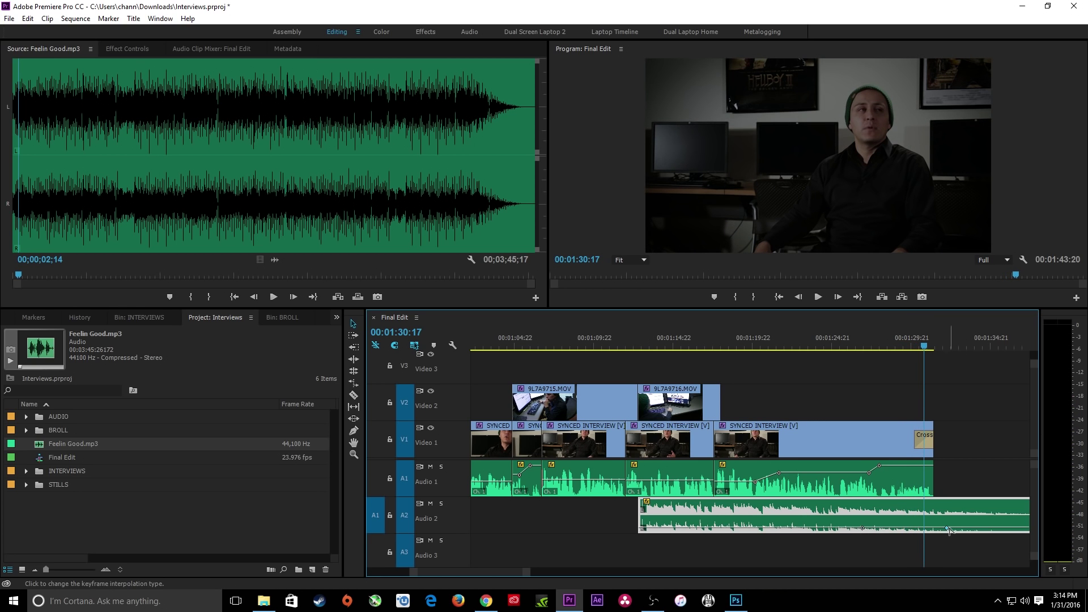
{"action": "left_click", "coordinate": [948, 528], "text": "ctrl"}
{"action": "left_click_drag", "start_coordinate": [948, 527], "coordinate": [954, 516]}
{"action": "key", "text": "space"}
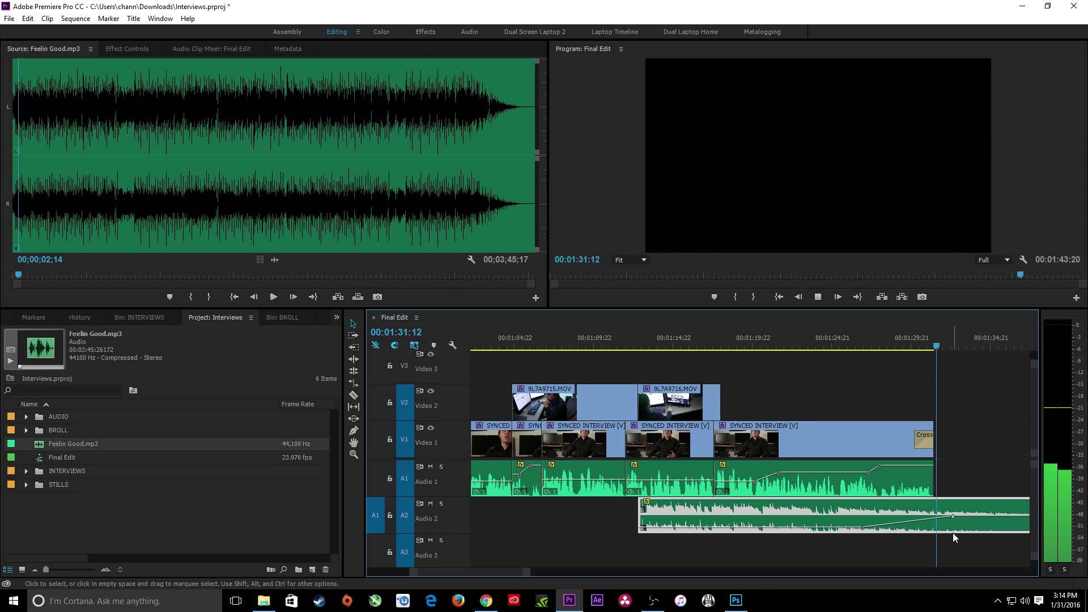
Extend the start of the ending music section back until it meets the first music section at about 00:00:46.
{"action": "key", "text": "minus"}
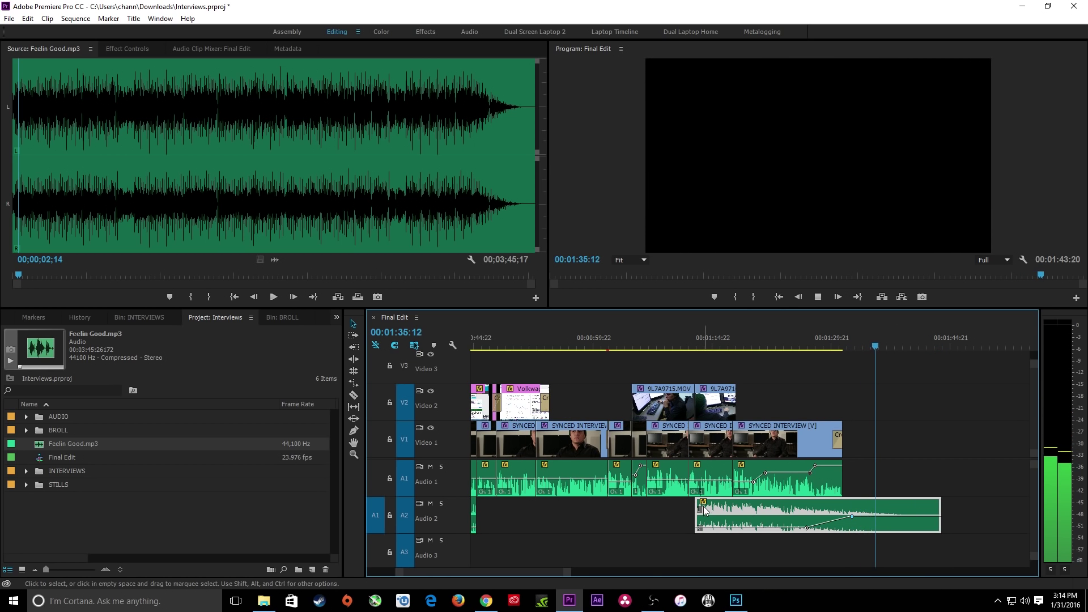
{"action": "key", "text": "minus"}
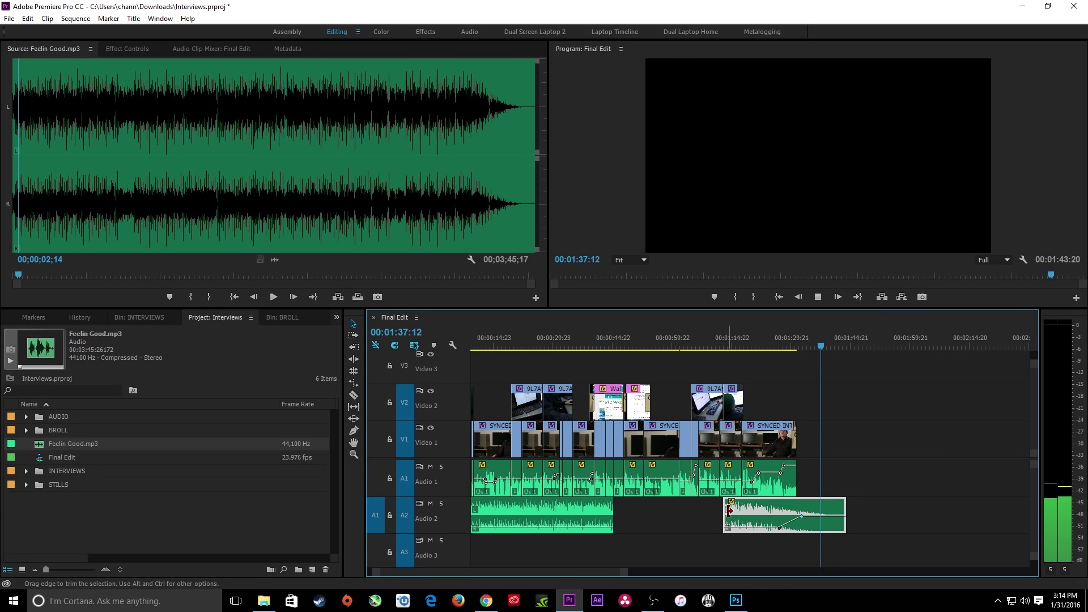
{"action": "left_click_drag", "start_coordinate": [716, 505], "coordinate": [610, 506]}
{"action": "left_click", "coordinate": [621, 343]}
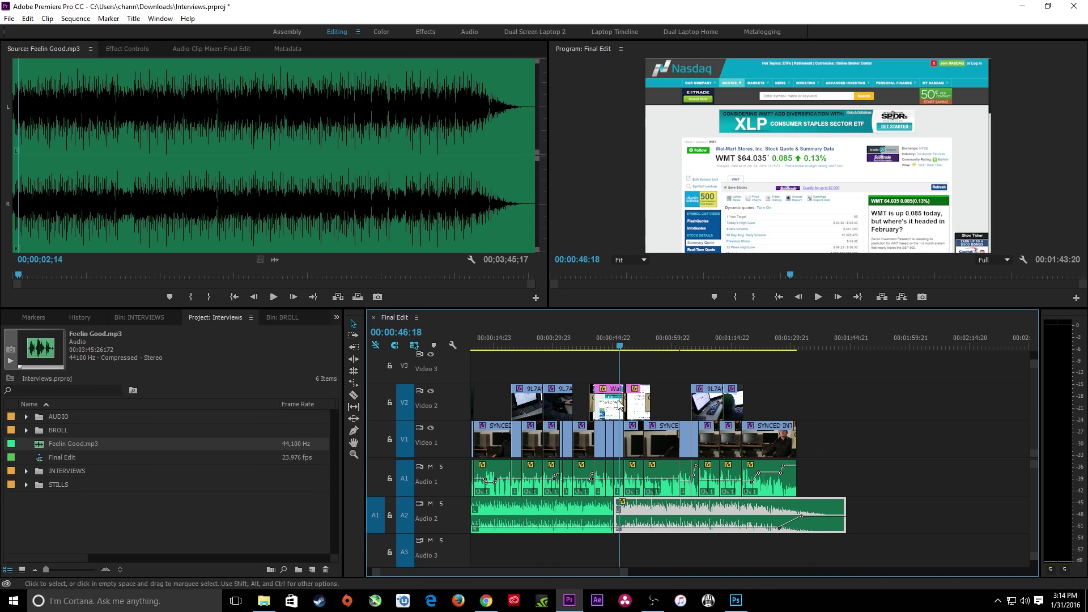
Roll the cut between the two music sections to about 00:00:42 and add a Constant Power crossfade on it.
{"action": "key", "text": "equal"}
{"action": "key", "text": "equal"}
{"action": "left_click", "coordinate": [732, 378]}
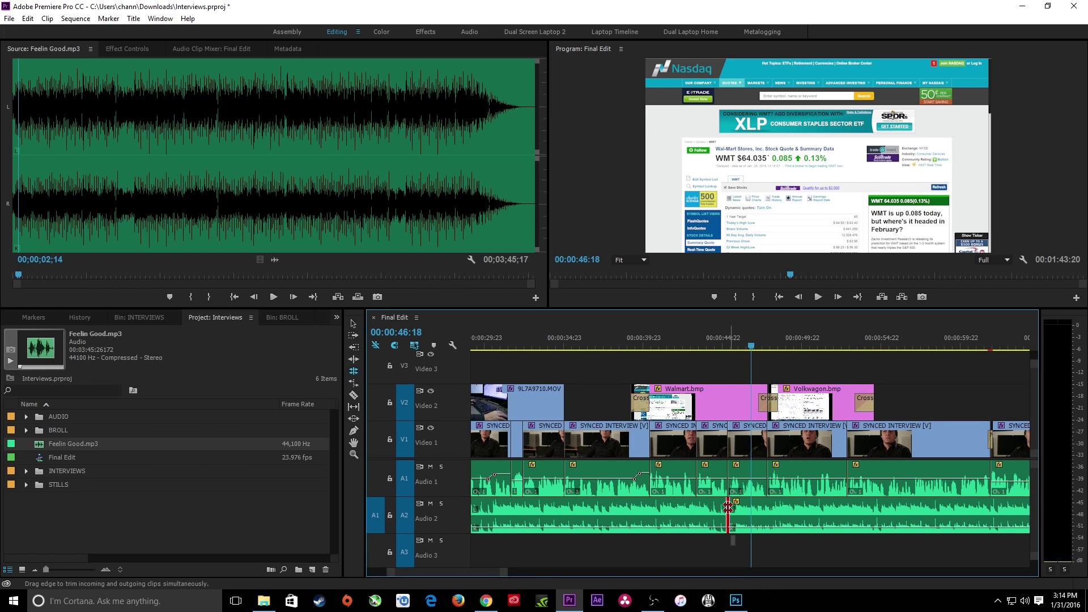
{"action": "left_click_drag", "start_coordinate": [729, 508], "coordinate": [674, 509]}
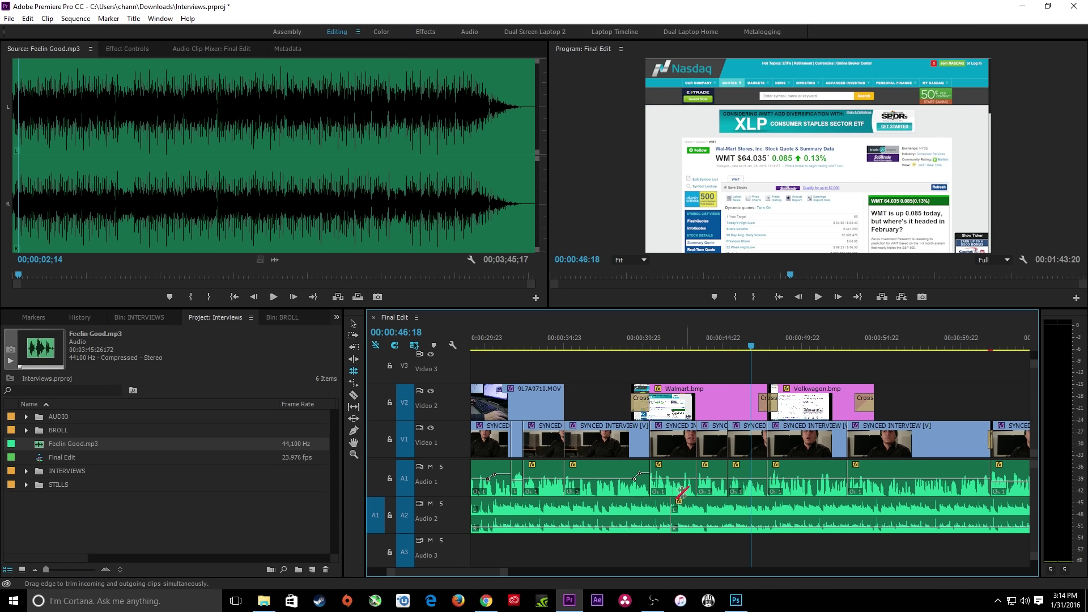
{"action": "left_click_drag", "start_coordinate": [691, 348], "coordinate": [684, 348]}
{"action": "key", "text": "="}
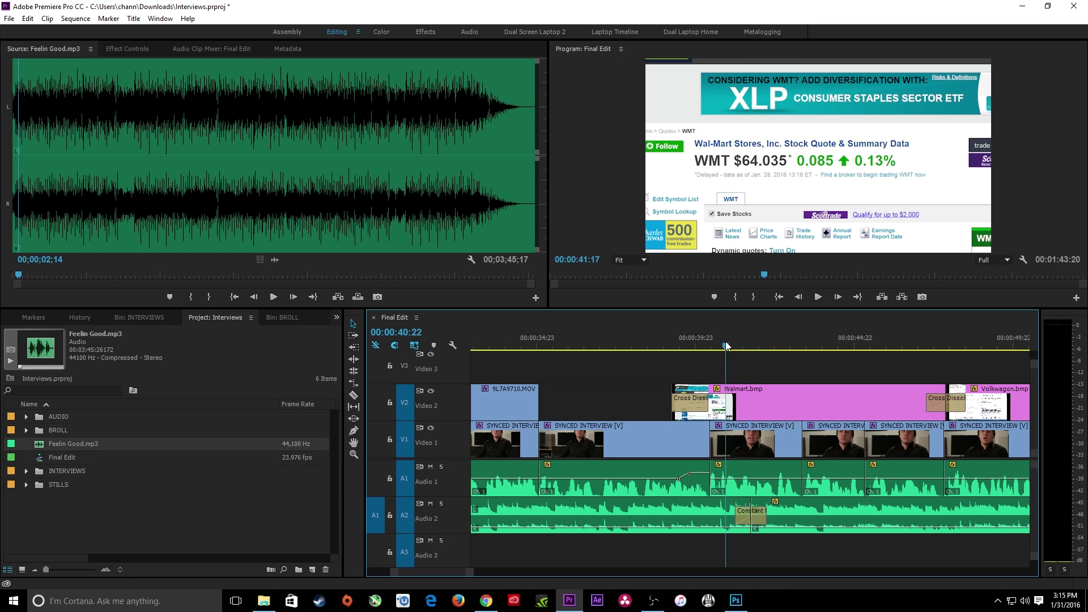
Play the music crossfade from 00:00:39:06, roll its cut to about 00:00:44, and adjust the crossfade's length to about two seconds.
{"action": "left_click_drag", "start_coordinate": [728, 346], "coordinate": [673, 346]}
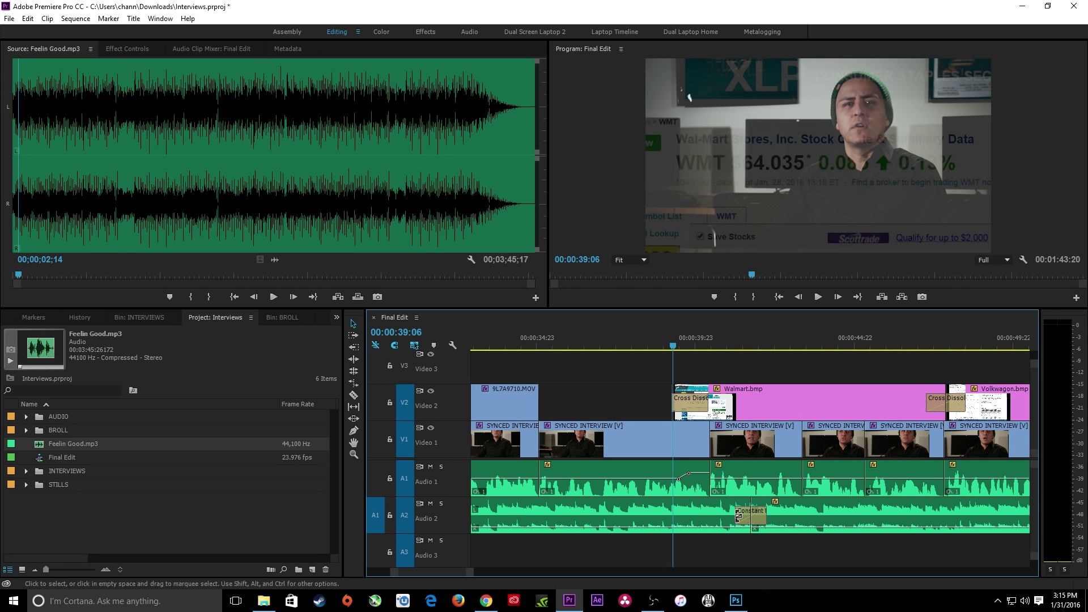
{"action": "key", "text": "space"}
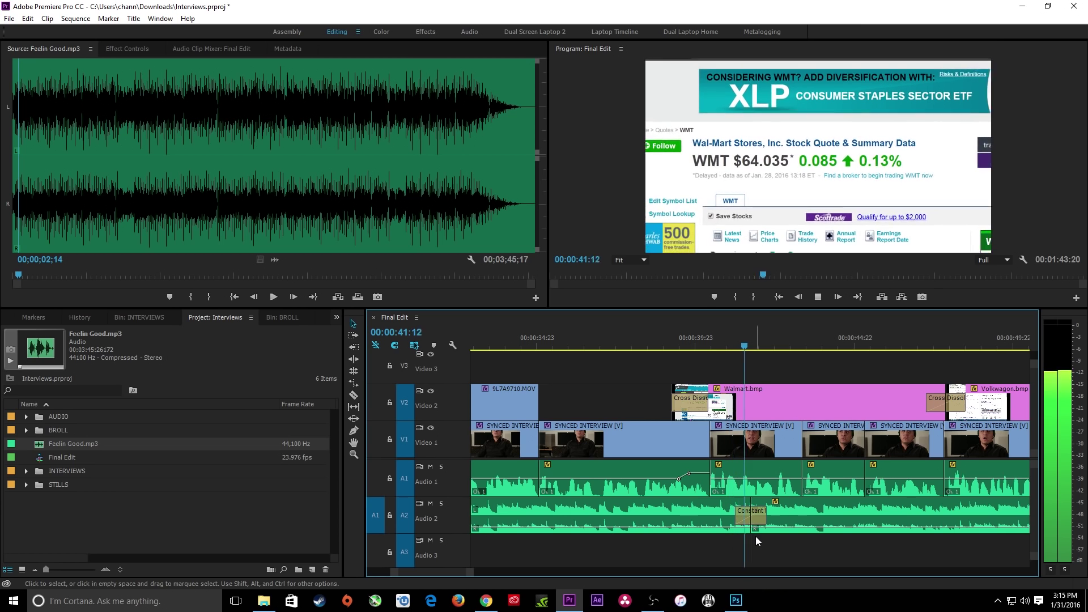
{"action": "key", "text": "space"}
{"action": "left_click_drag", "start_coordinate": [764, 513], "coordinate": [837, 517]}
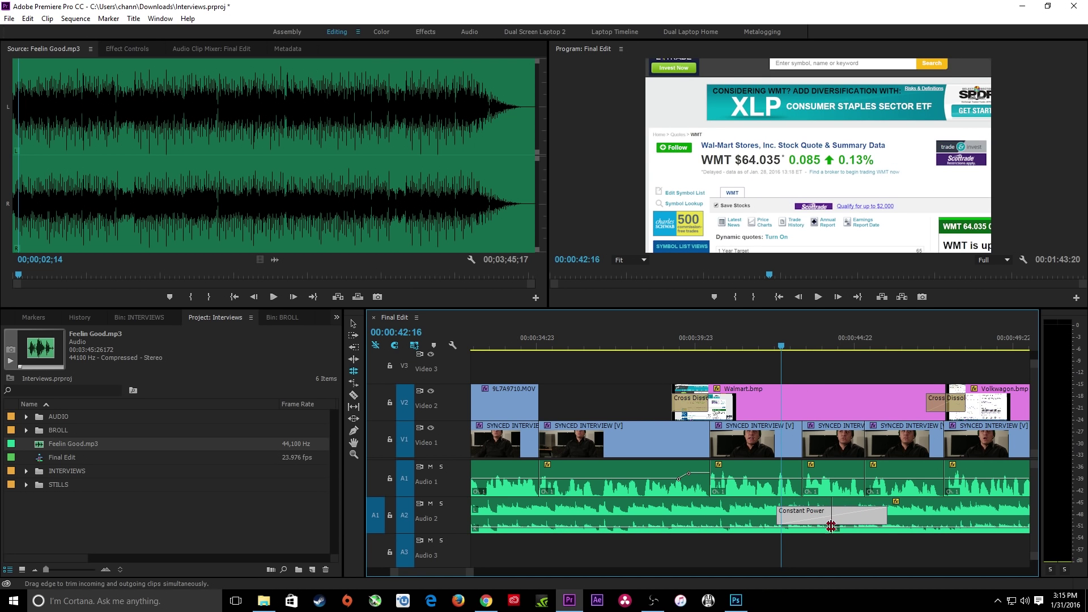
{"action": "key", "text": "space"}
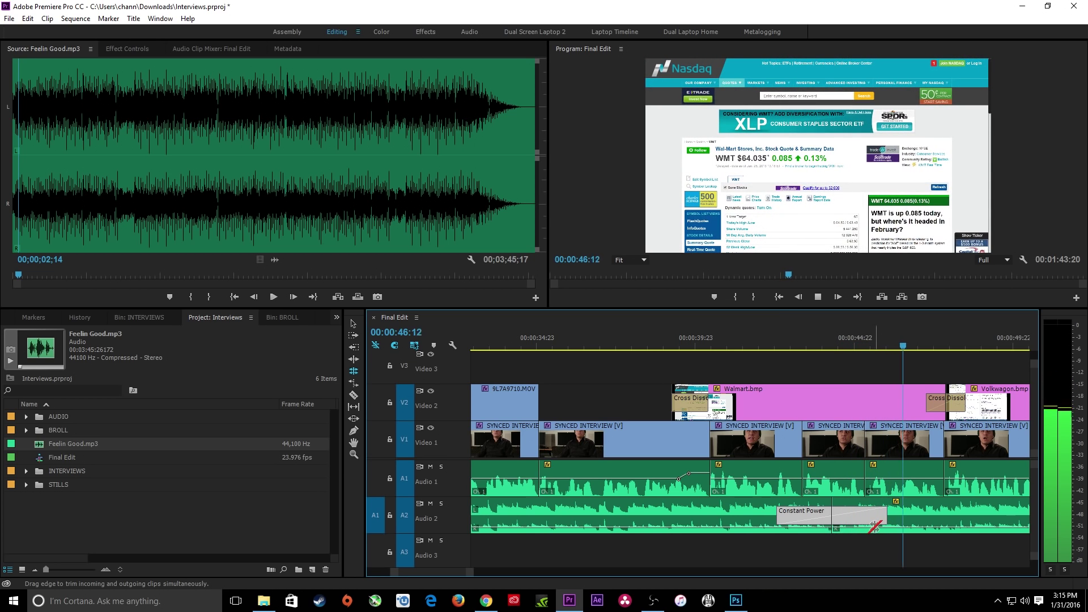
{"action": "key", "text": "space"}
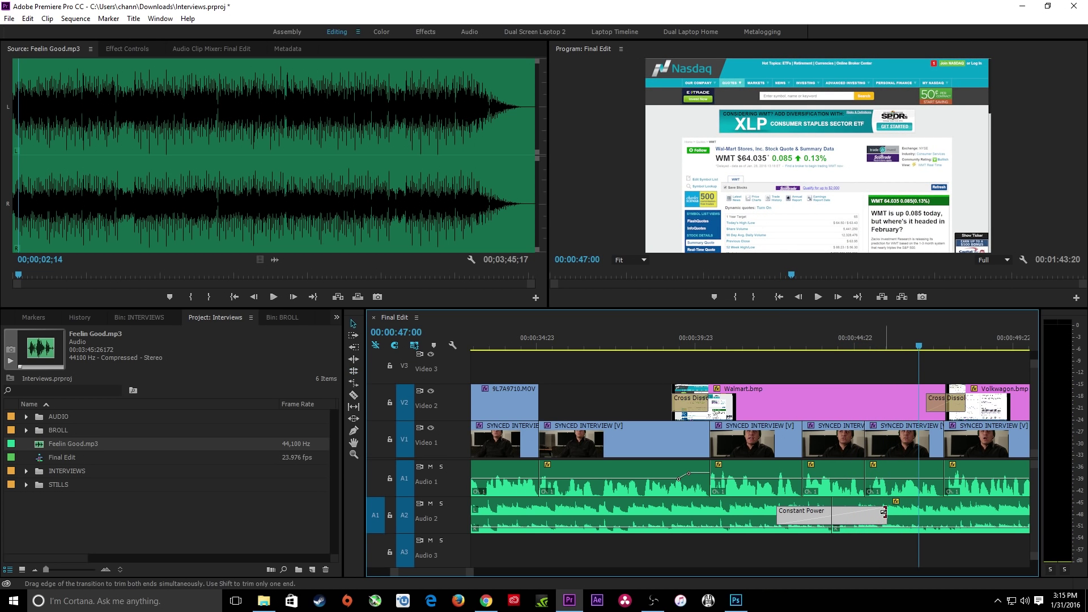
{"action": "left_click_drag", "start_coordinate": [883, 512], "coordinate": [866, 513]}
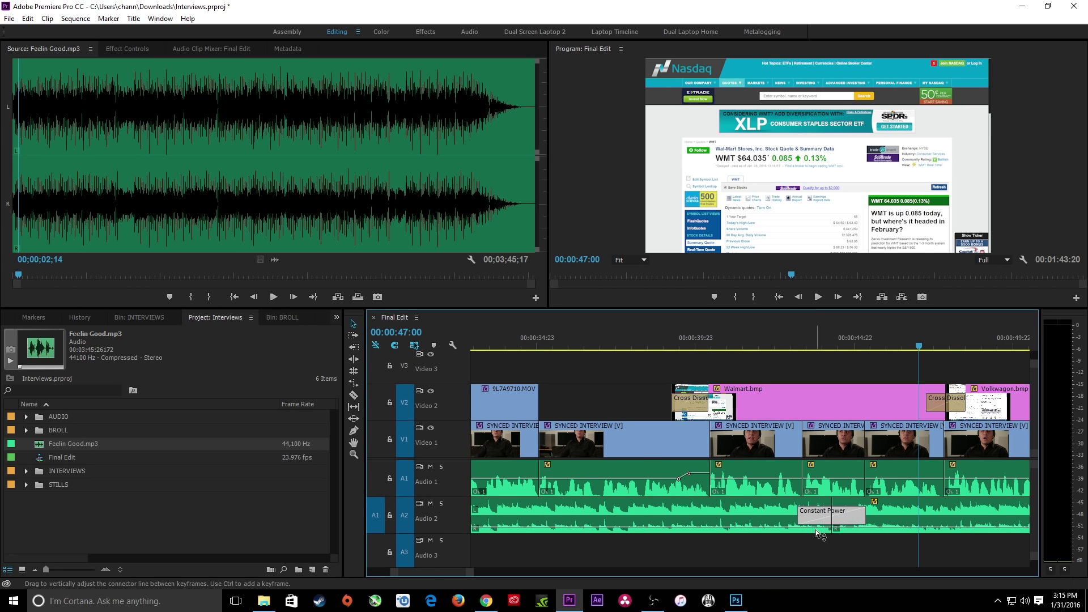
Fit the entire sequence in the timeline, look over the edit, and return the playhead to 00:00:00:00.
{"action": "key", "text": "backslash"}
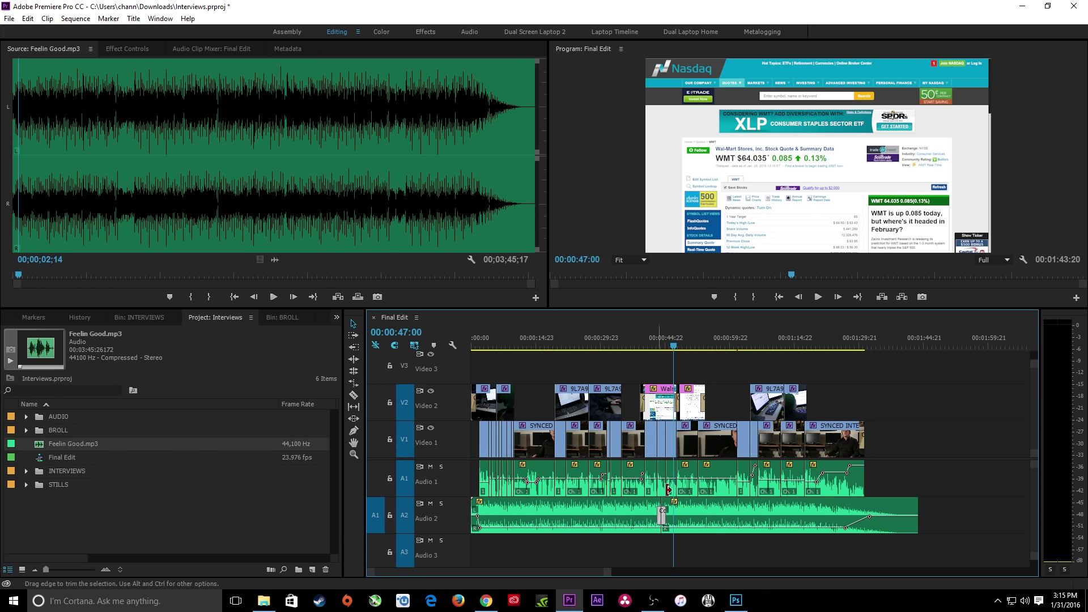
{"action": "key", "text": "Home"}
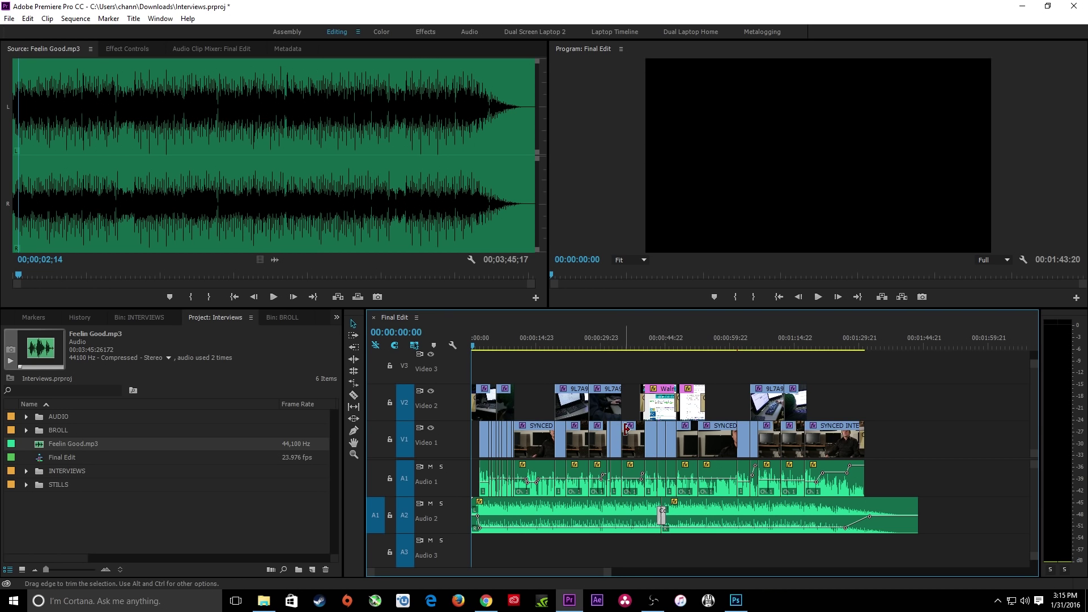
{"action": "left_click", "coordinate": [522, 341]}
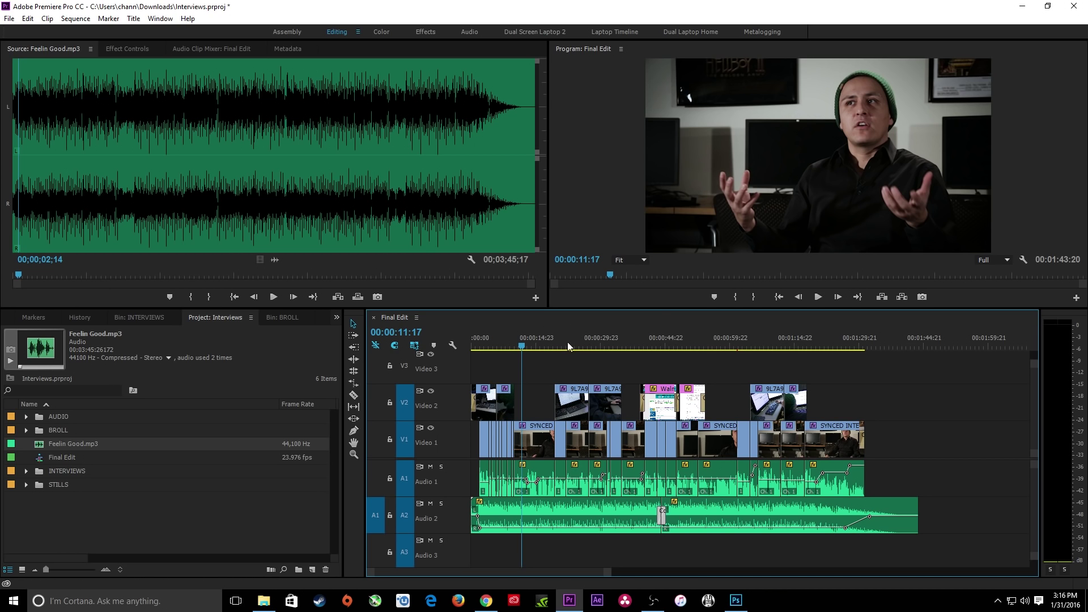
{"action": "left_click_drag", "start_coordinate": [529, 340], "coordinate": [466, 344]}
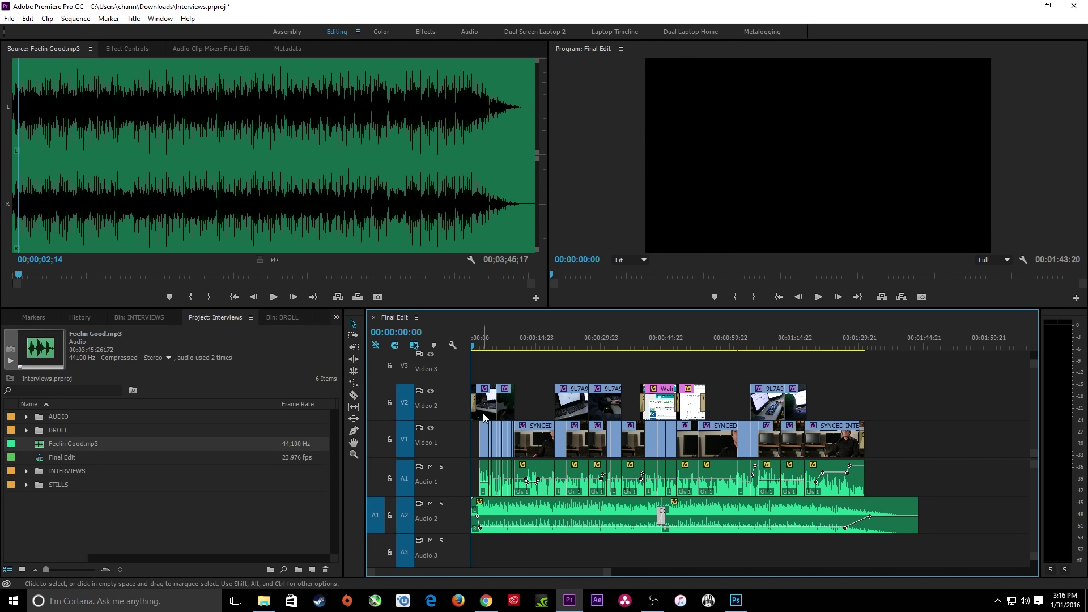